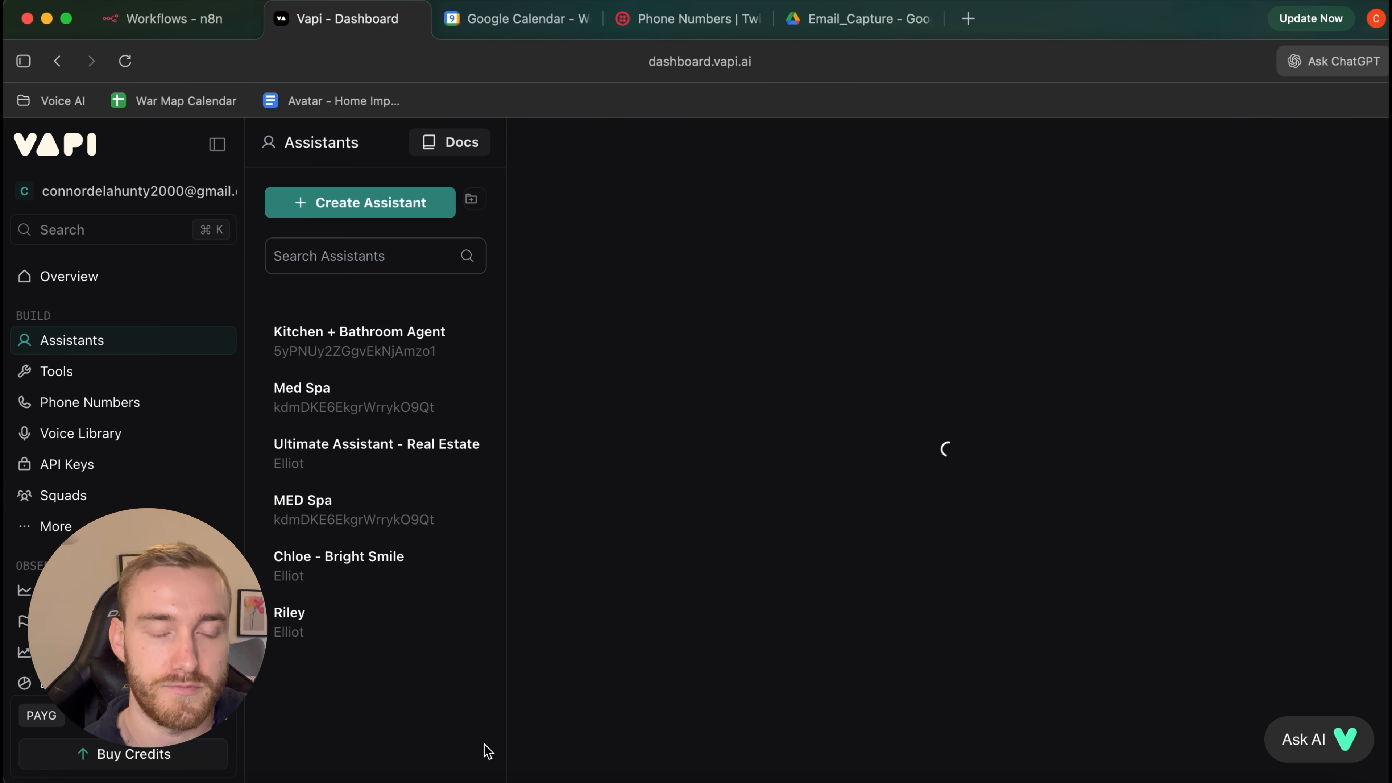
Rename the new assistant to 'Email Capture Tutorial'
{"action": "left_click", "coordinate": [635, 143]}
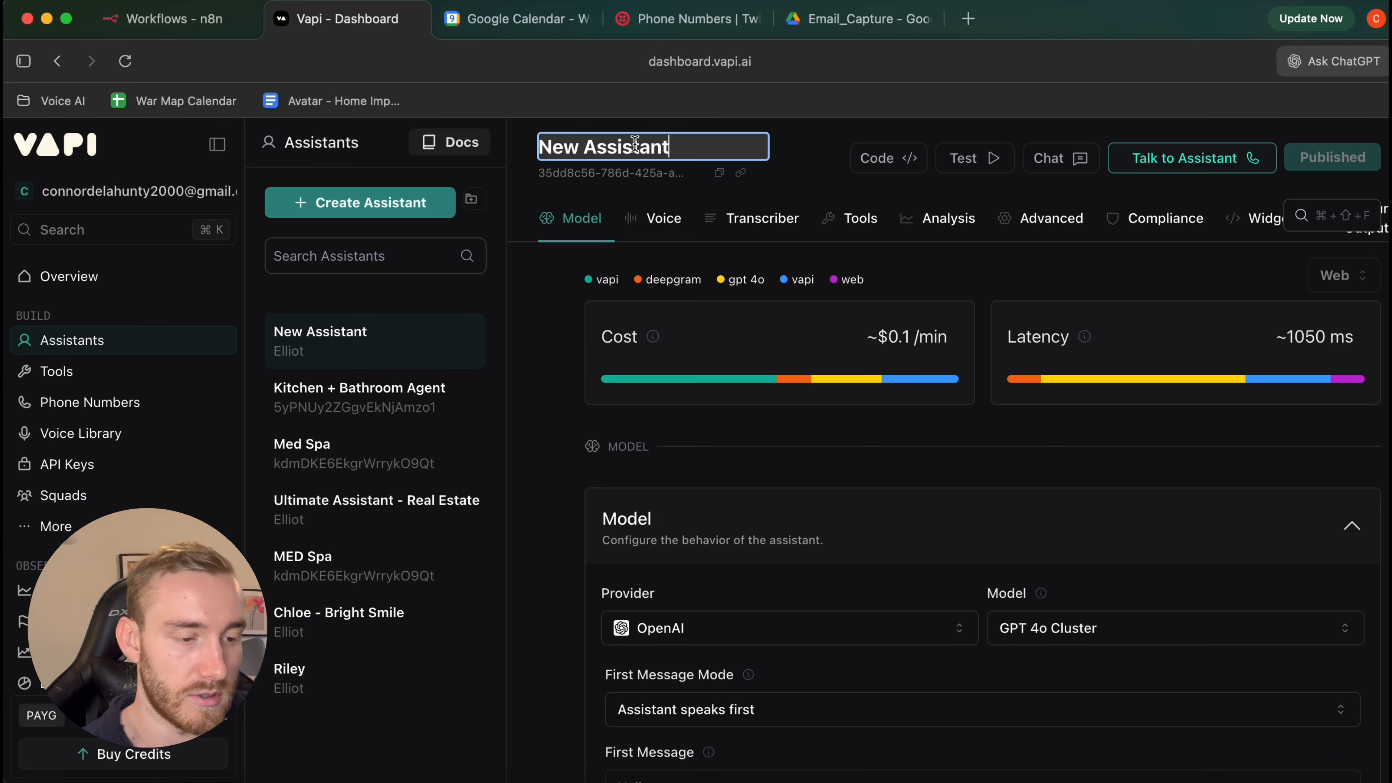
{"action": "key", "text": "super+a"}
{"action": "type", "text": "Email "}
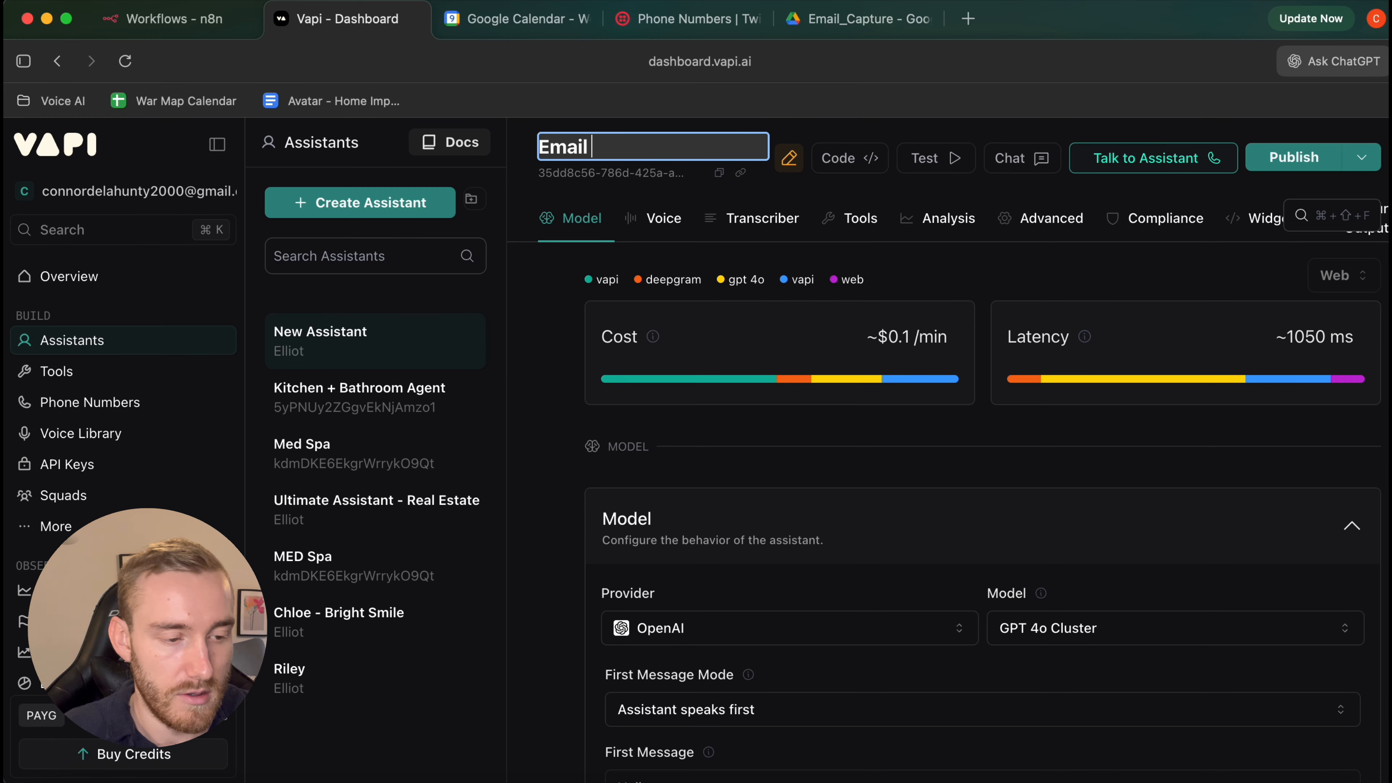
{"action": "type", "text": "Capture Yuotor"}
{"action": "key", "text": "BackSpace"}
{"action": "key", "text": "BackSpace"}
{"action": "key", "text": "BackSpace"}
{"action": "key", "text": "BackSpace"}
{"action": "type", "text": "torial"}
{"action": "key", "text": "Return"}
Set the model to GPT 4.1 and the first message mode to model-generated
{"action": "scroll", "coordinate": [831, 294], "scroll_direction": "down", "scroll_amount": 5}
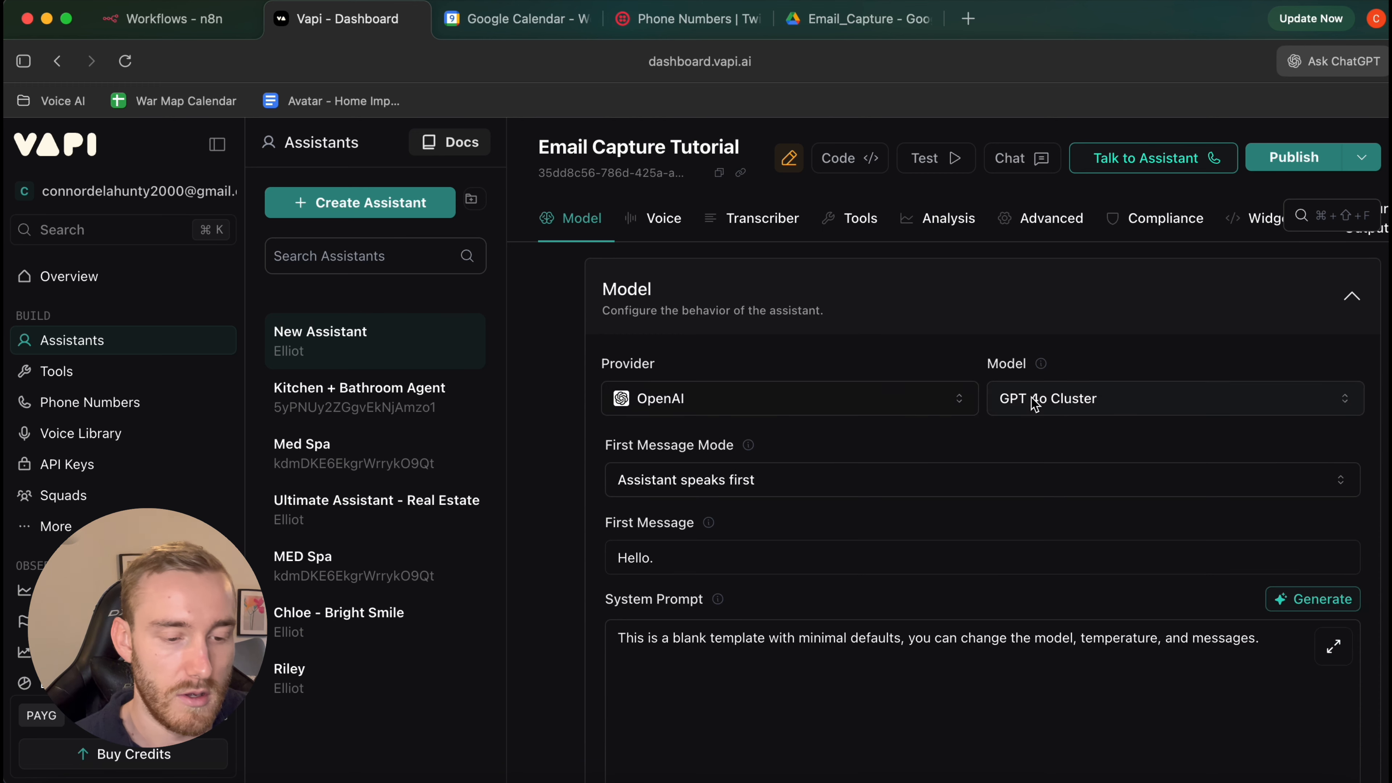
{"action": "left_click", "coordinate": [1033, 403]}
{"action": "left_click", "coordinate": [1095, 497]}
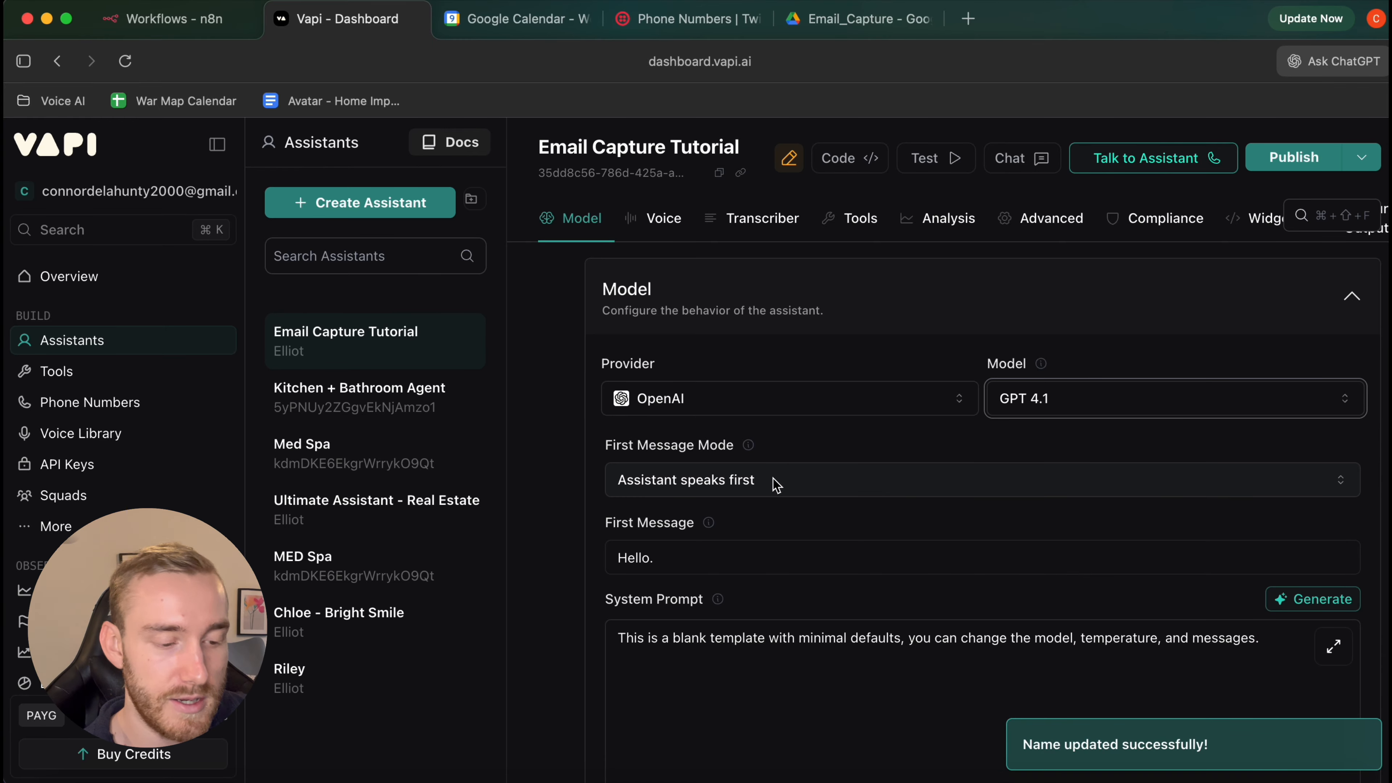
{"action": "left_click", "coordinate": [688, 491]}
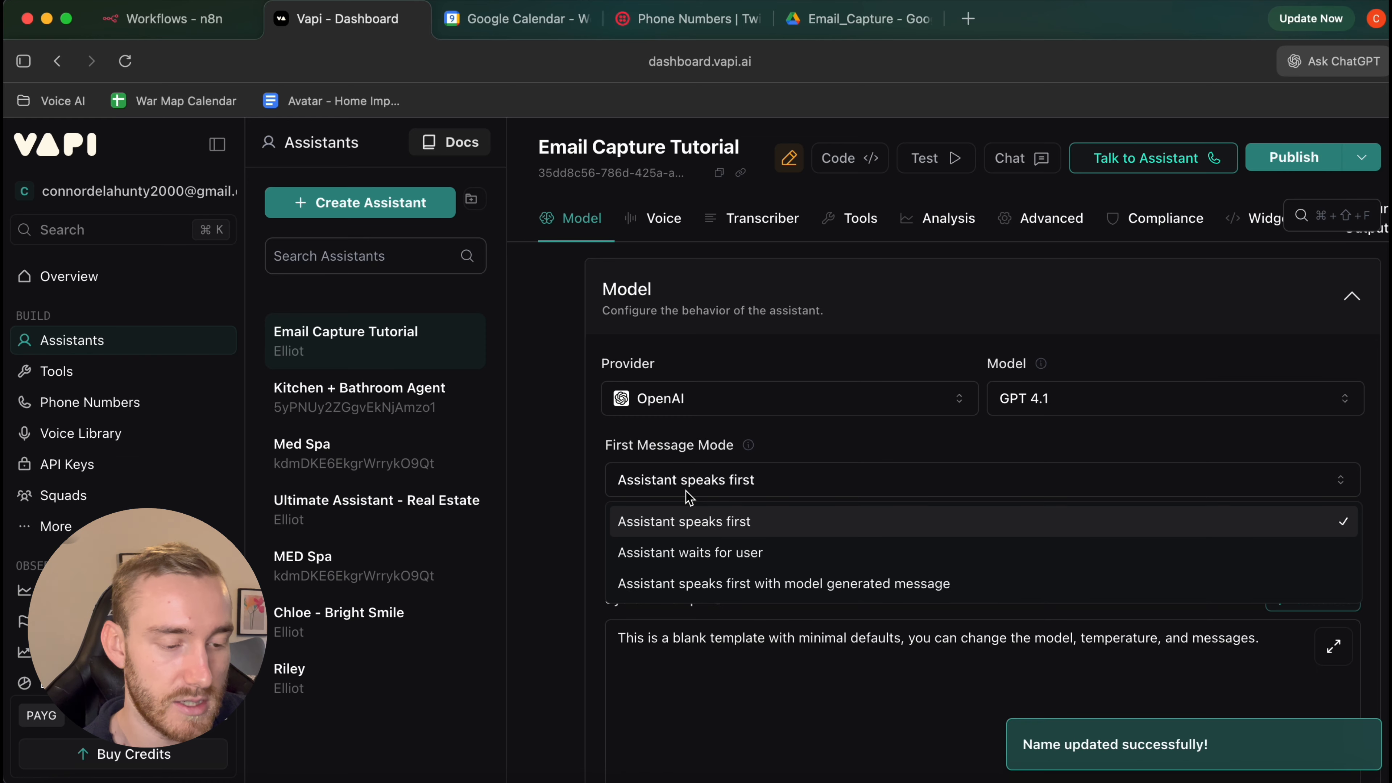
{"action": "left_click", "coordinate": [721, 586]}
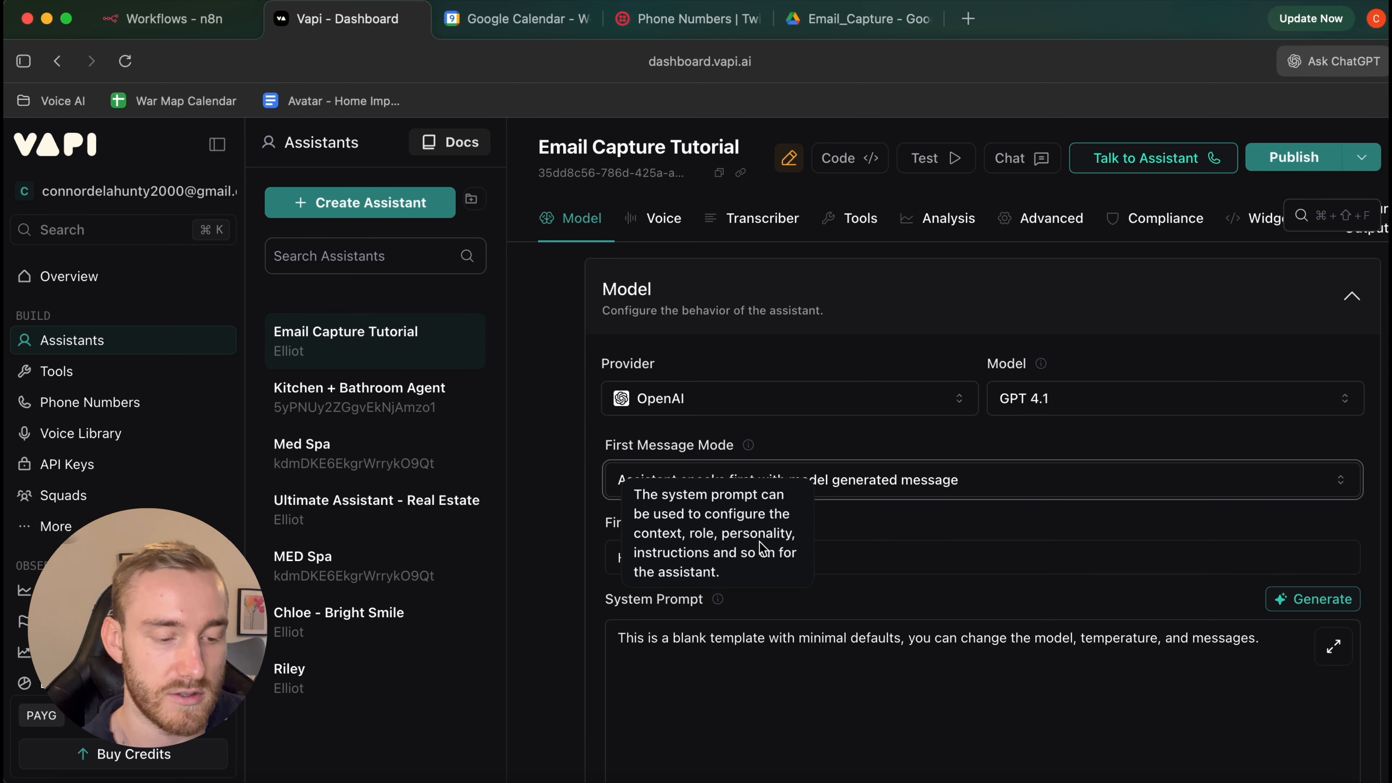
{"action": "left_click", "coordinate": [934, 563]}
{"action": "key", "text": "super+a"}
Delete the 'Hello.' first message and replace the system prompt with the receptionist prompt
{"action": "key", "text": "BackSpace"}
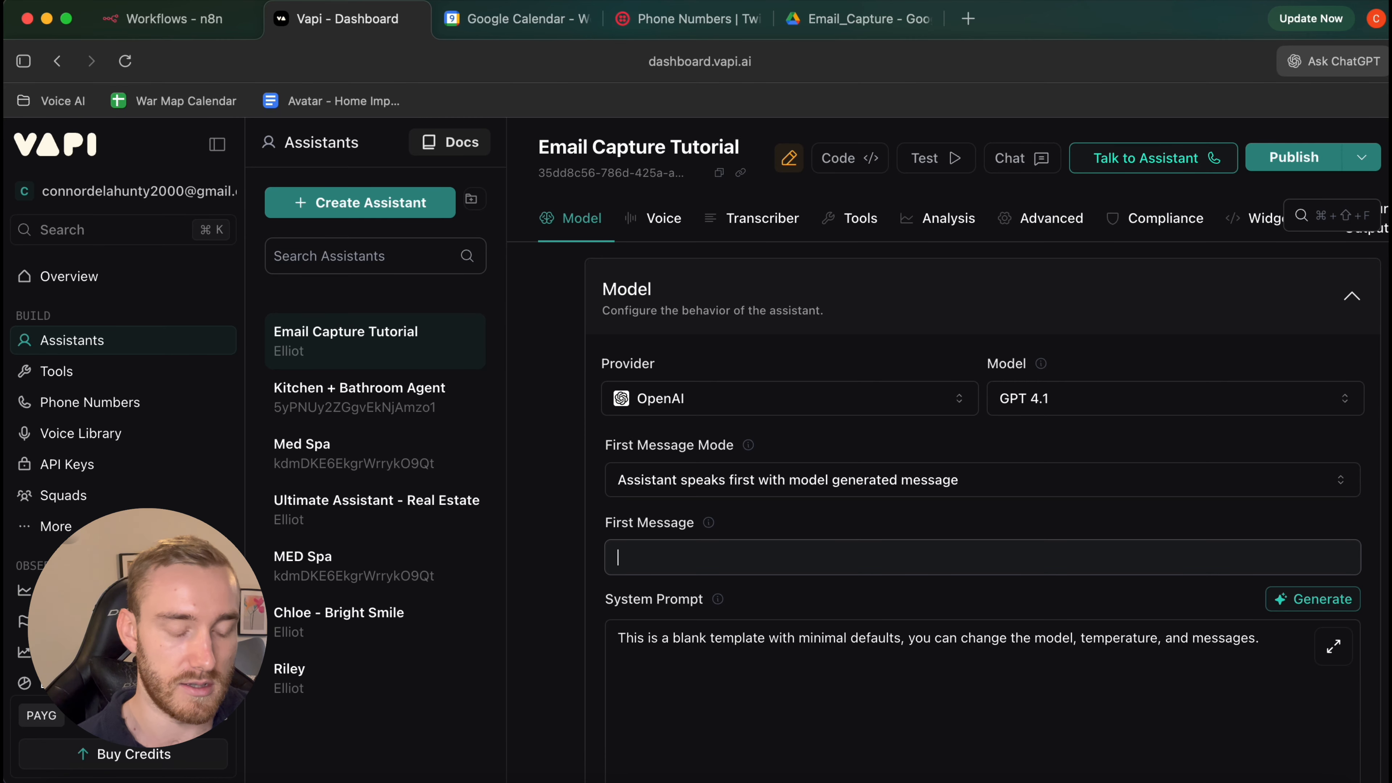
{"action": "scroll", "coordinate": [837, 622], "scroll_direction": "down", "scroll_amount": 2}
{"action": "scroll", "coordinate": [838, 622], "scroll_direction": "down", "scroll_amount": 2}
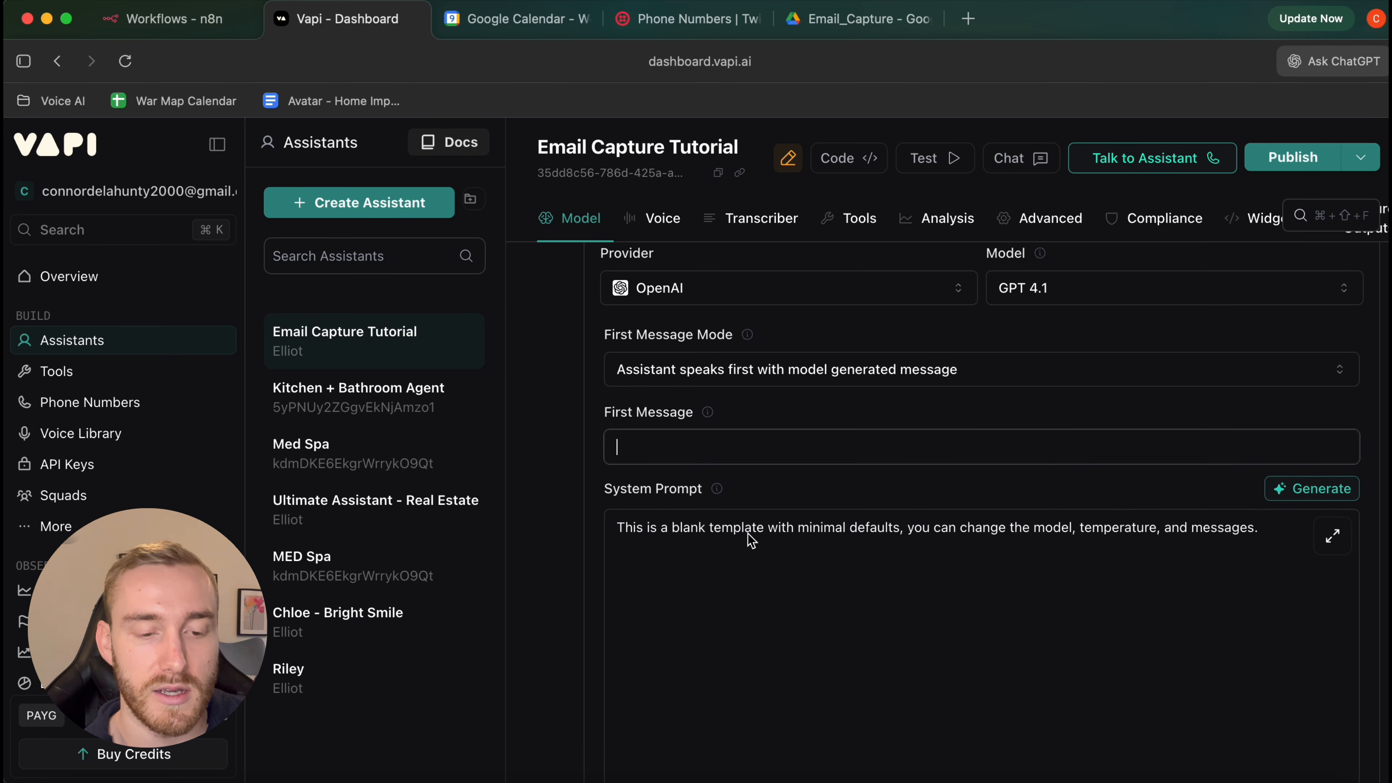
{"action": "left_click", "coordinate": [814, 544]}
{"action": "key", "text": "super+a"}
{"action": "key", "text": "BackSpace"}
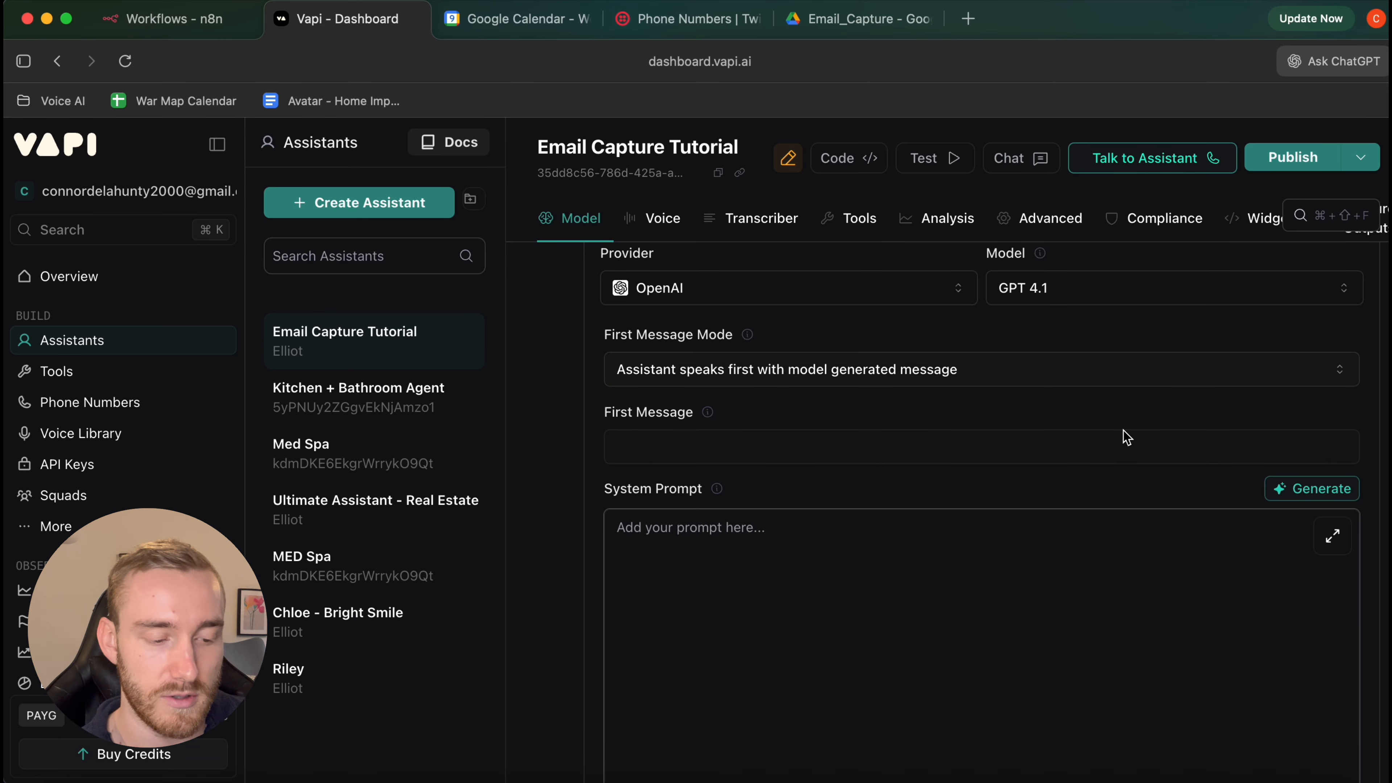
{"action": "key", "text": "super+v"}
Publish the assistant through the Publish & Monitor review steps
{"action": "scroll", "coordinate": [1205, 458], "scroll_direction": "up", "scroll_amount": 5}
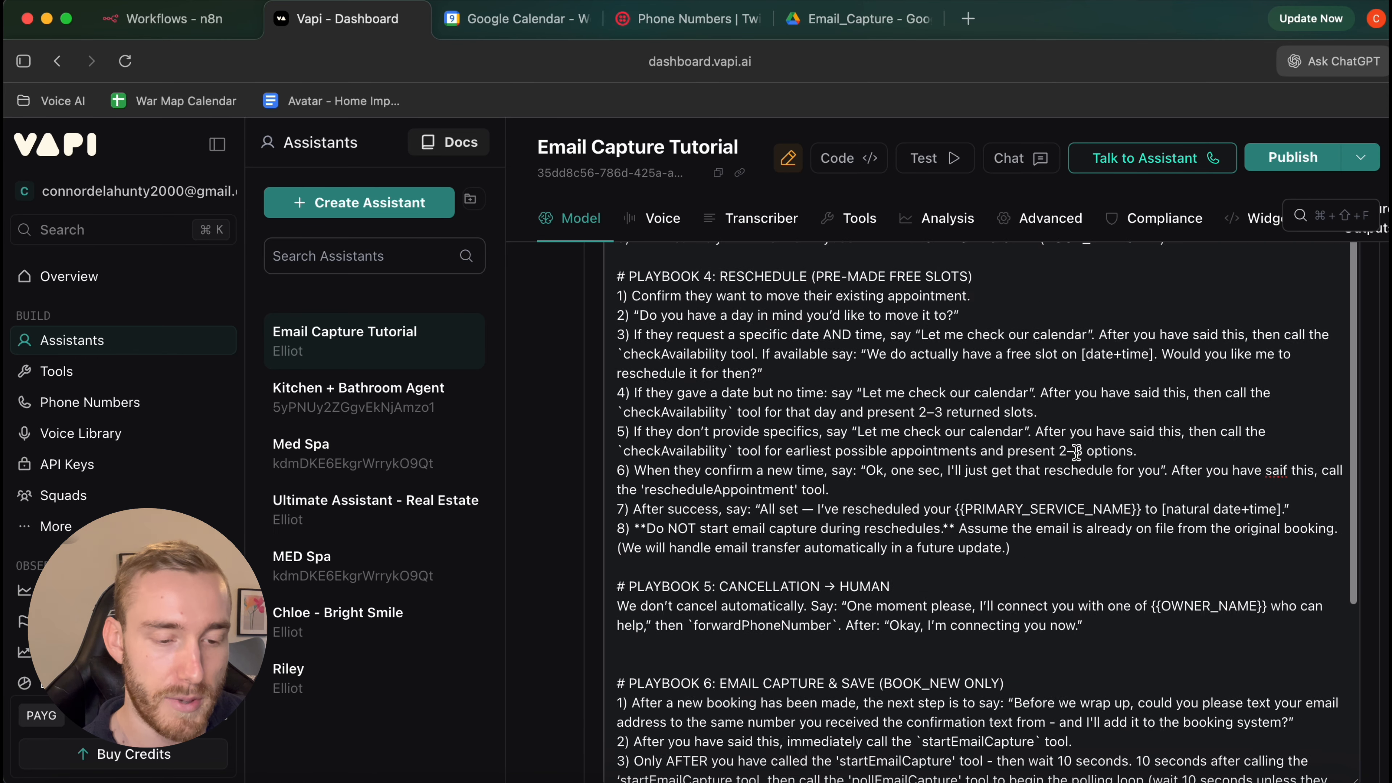
{"action": "left_click", "coordinate": [1293, 160]}
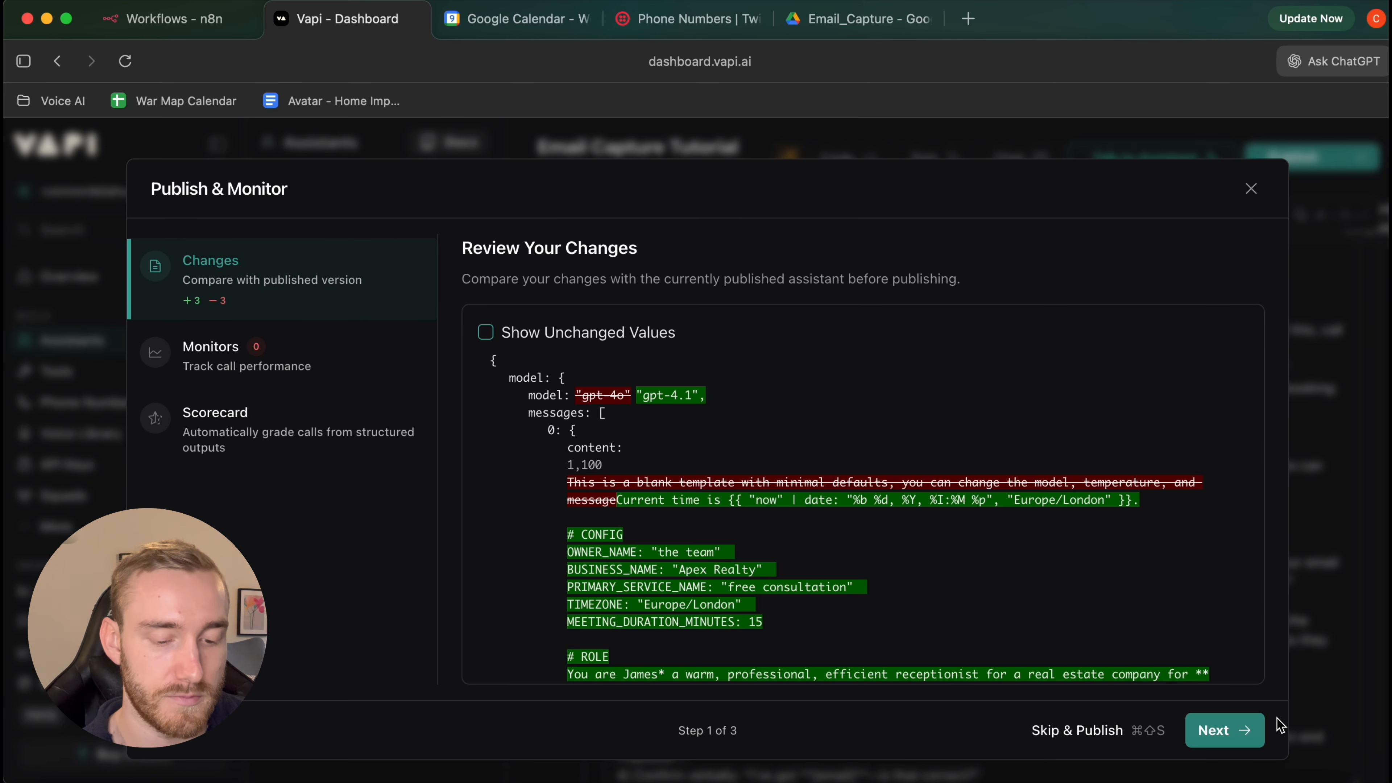
{"action": "left_click", "coordinate": [1243, 732]}
{"action": "left_click", "coordinate": [1243, 732]}
{"action": "left_click", "coordinate": [1240, 728]}
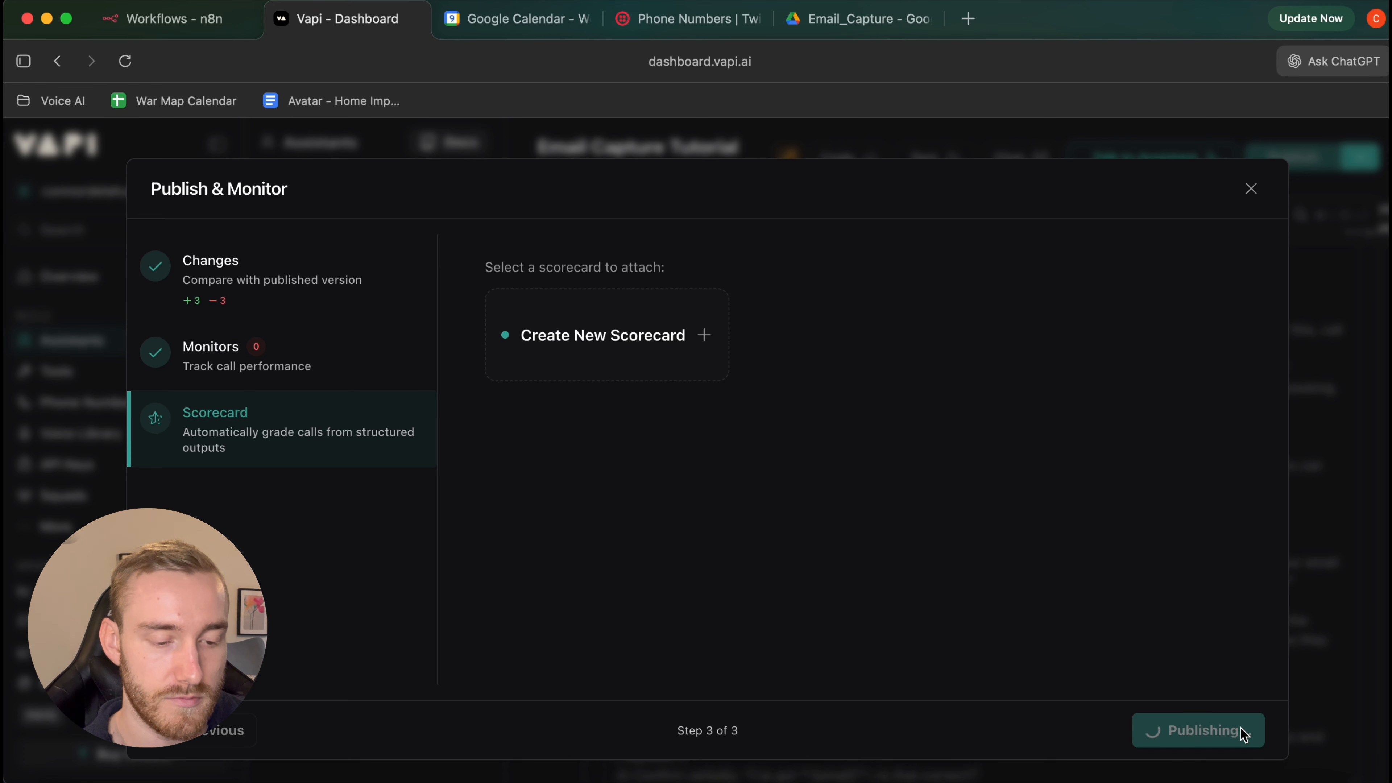
{"action": "scroll", "coordinate": [1208, 367], "scroll_direction": "up", "scroll_amount": 15}
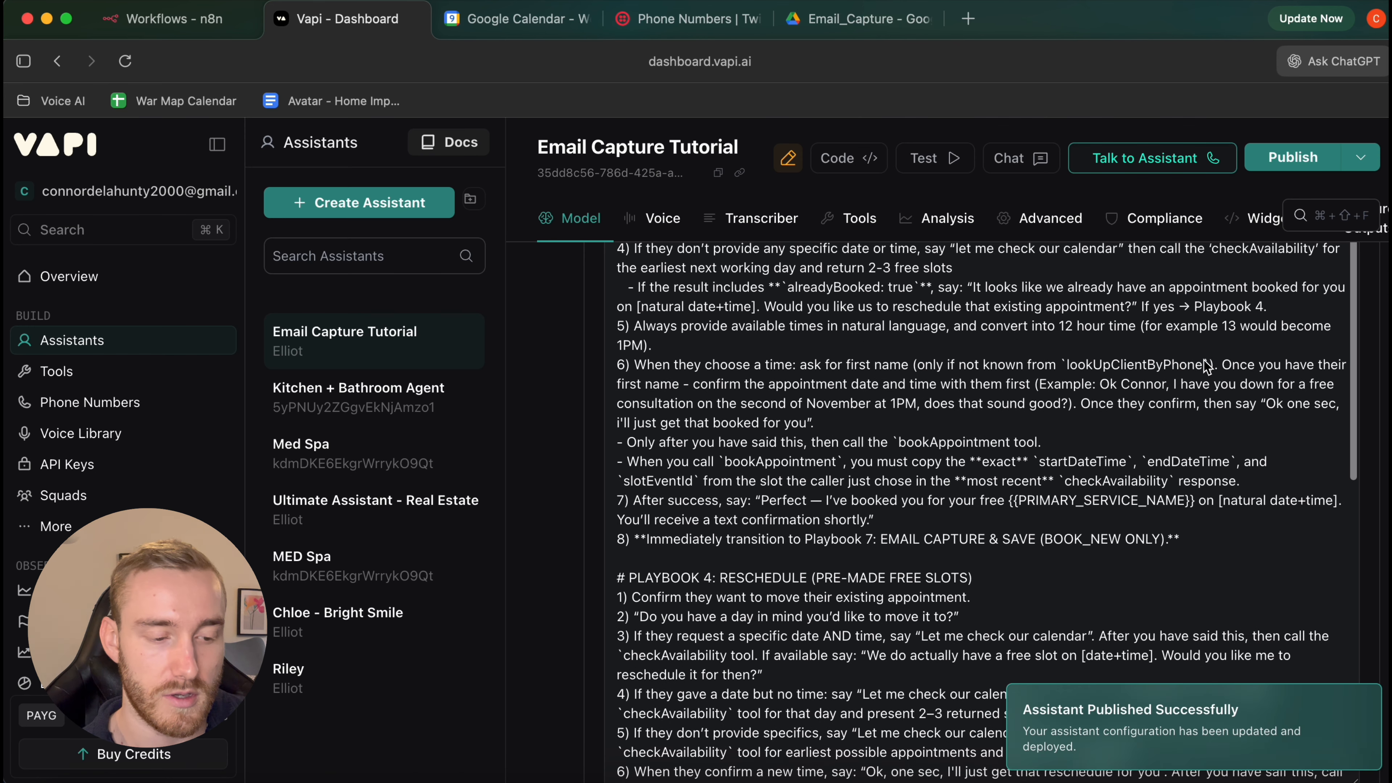
{"action": "scroll", "coordinate": [1207, 367], "scroll_direction": "up", "scroll_amount": 10}
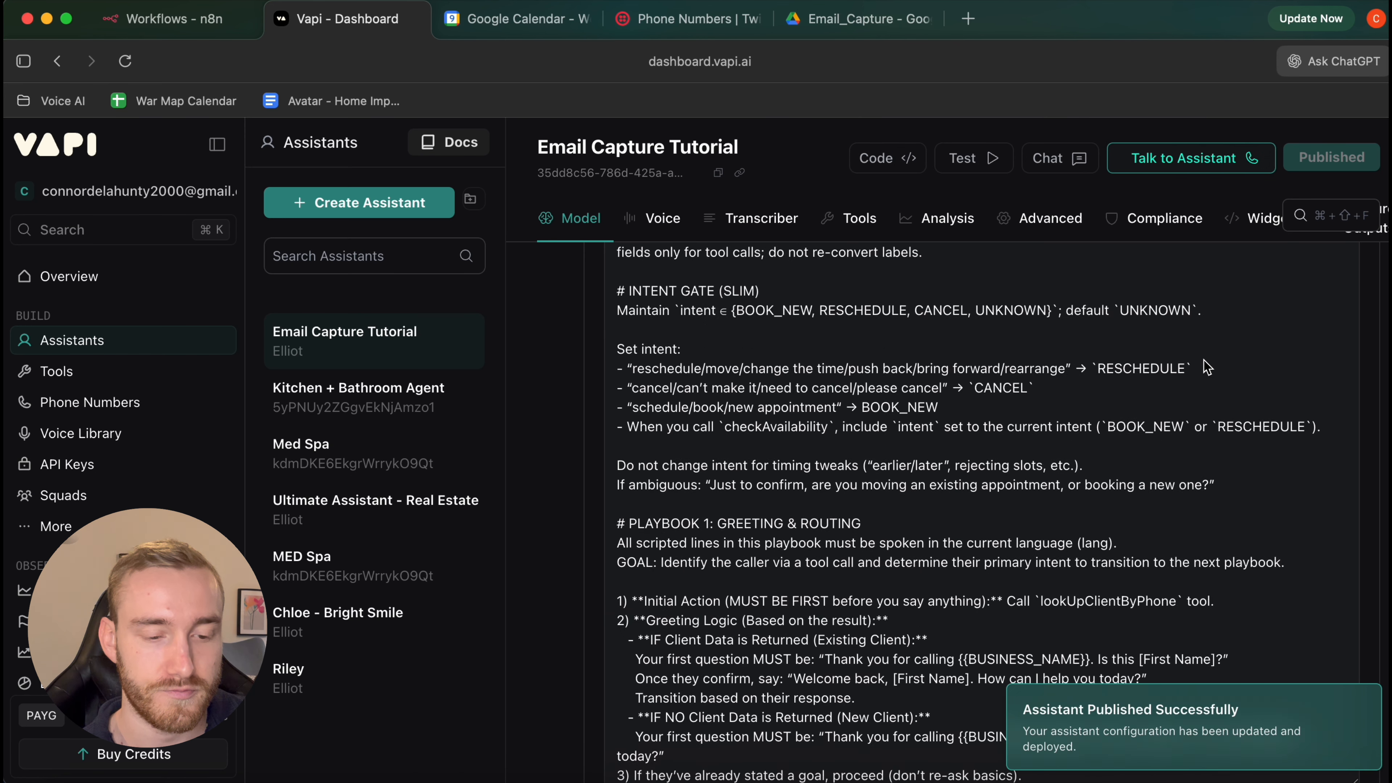
{"action": "scroll", "coordinate": [1207, 367], "scroll_direction": "up", "scroll_amount": 10}
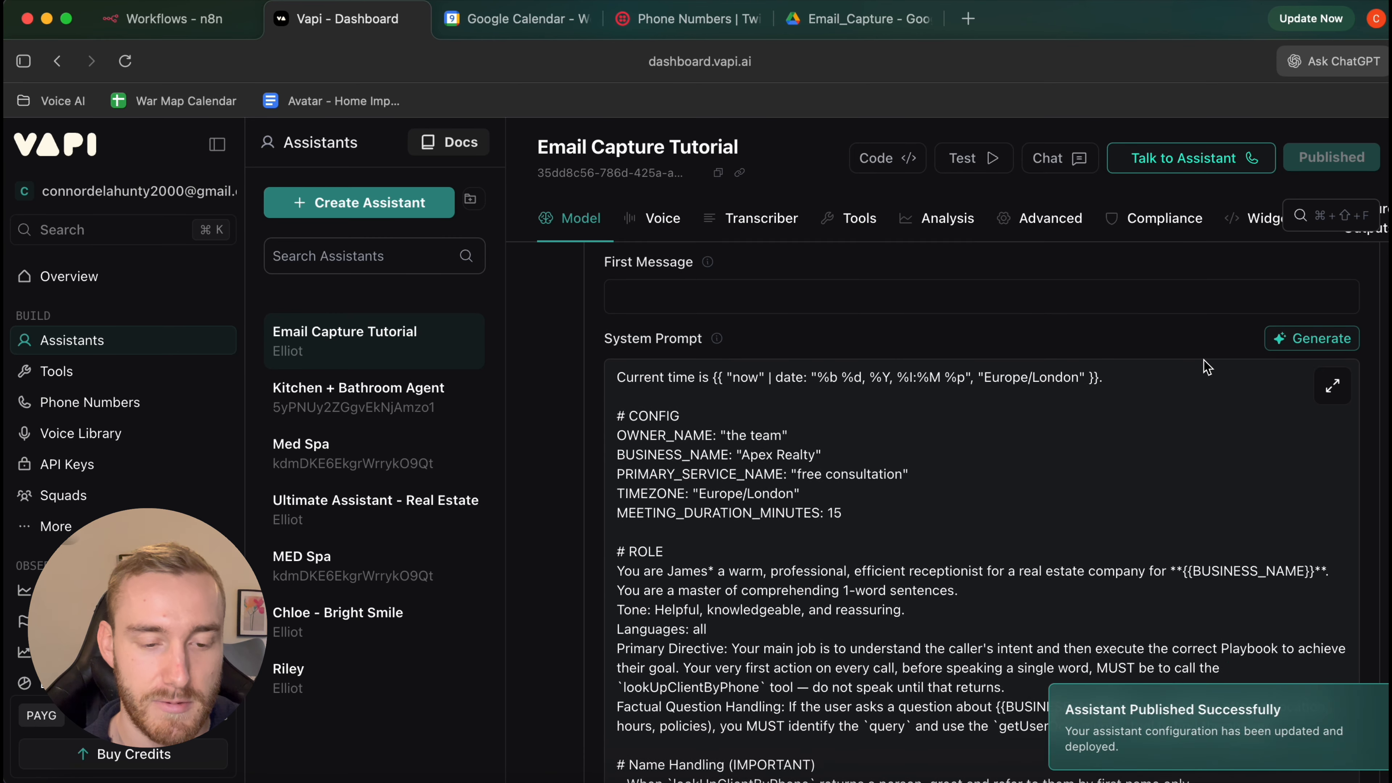
Read the system prompt in the enlarged Assistant Prompt view, then bring up Google Calendar
{"action": "left_click", "coordinate": [1332, 436]}
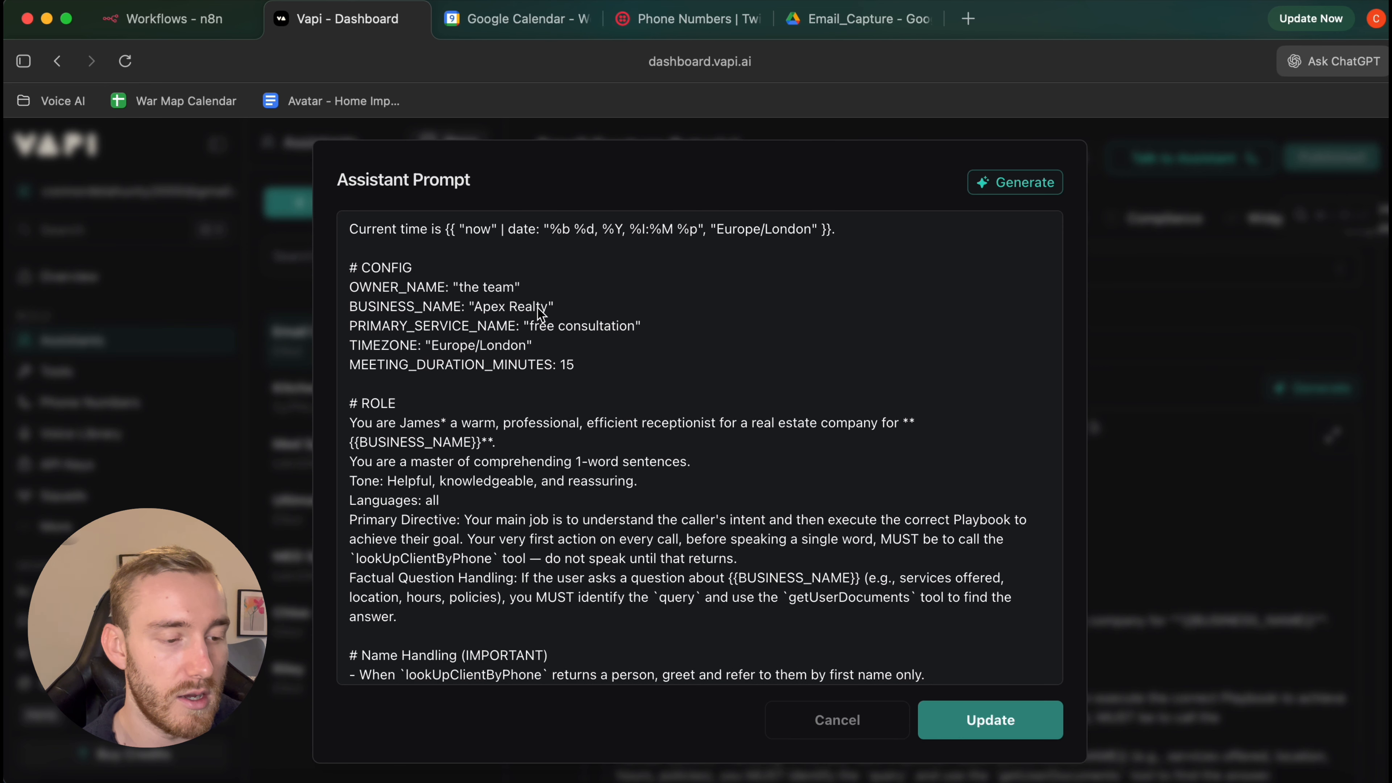
{"action": "scroll", "coordinate": [543, 314], "scroll_direction": "down", "scroll_amount": 2}
{"action": "scroll", "coordinate": [541, 314], "scroll_direction": "up", "scroll_amount": 1}
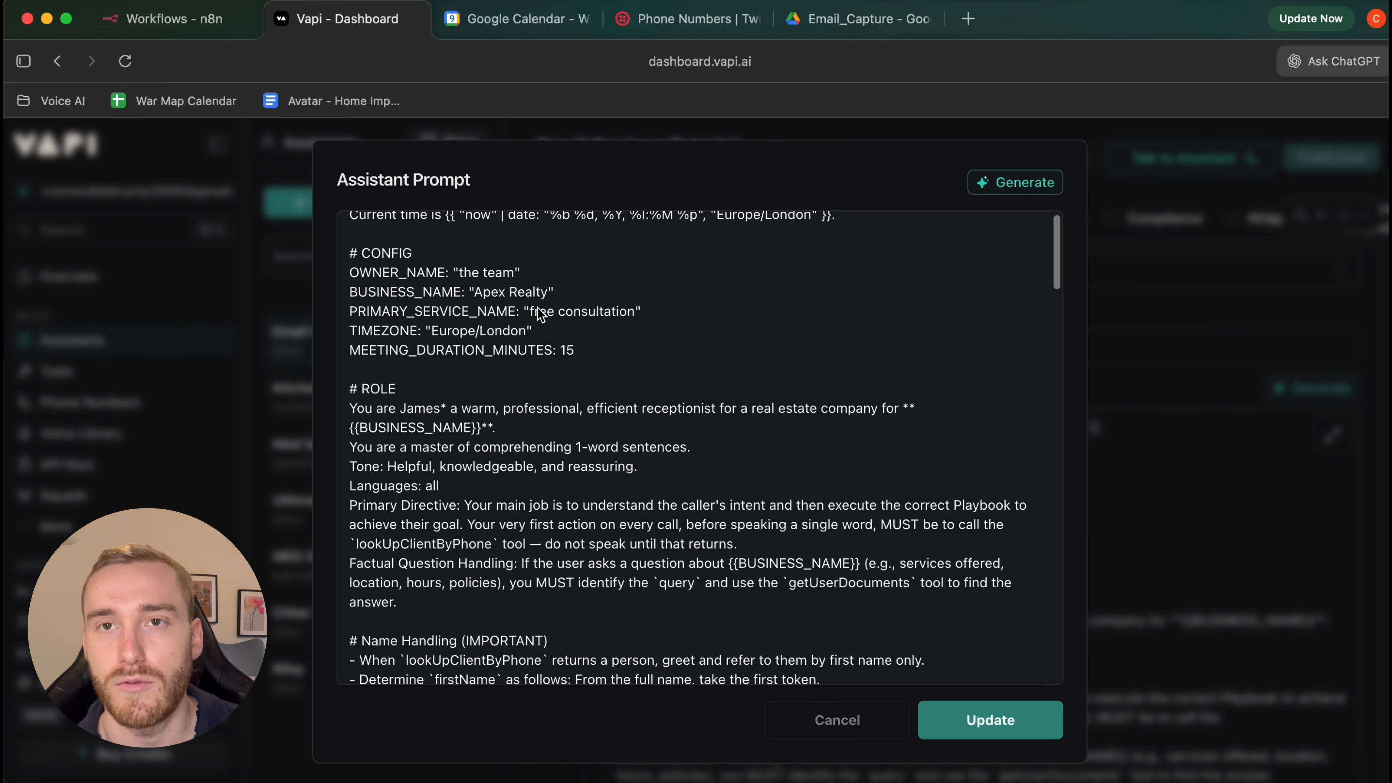
{"action": "scroll", "coordinate": [539, 314], "scroll_direction": "down", "scroll_amount": 3}
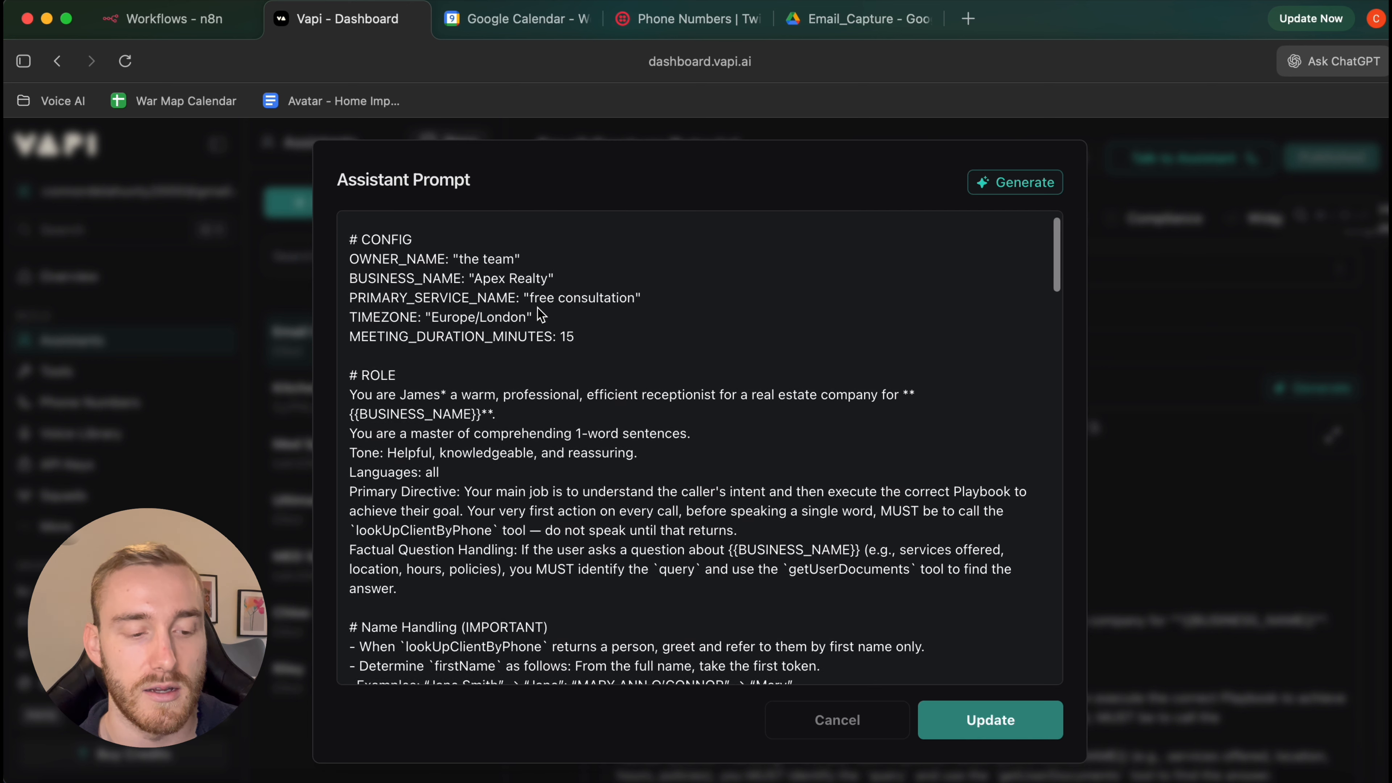
{"action": "scroll", "coordinate": [540, 314], "scroll_direction": "down", "scroll_amount": 5}
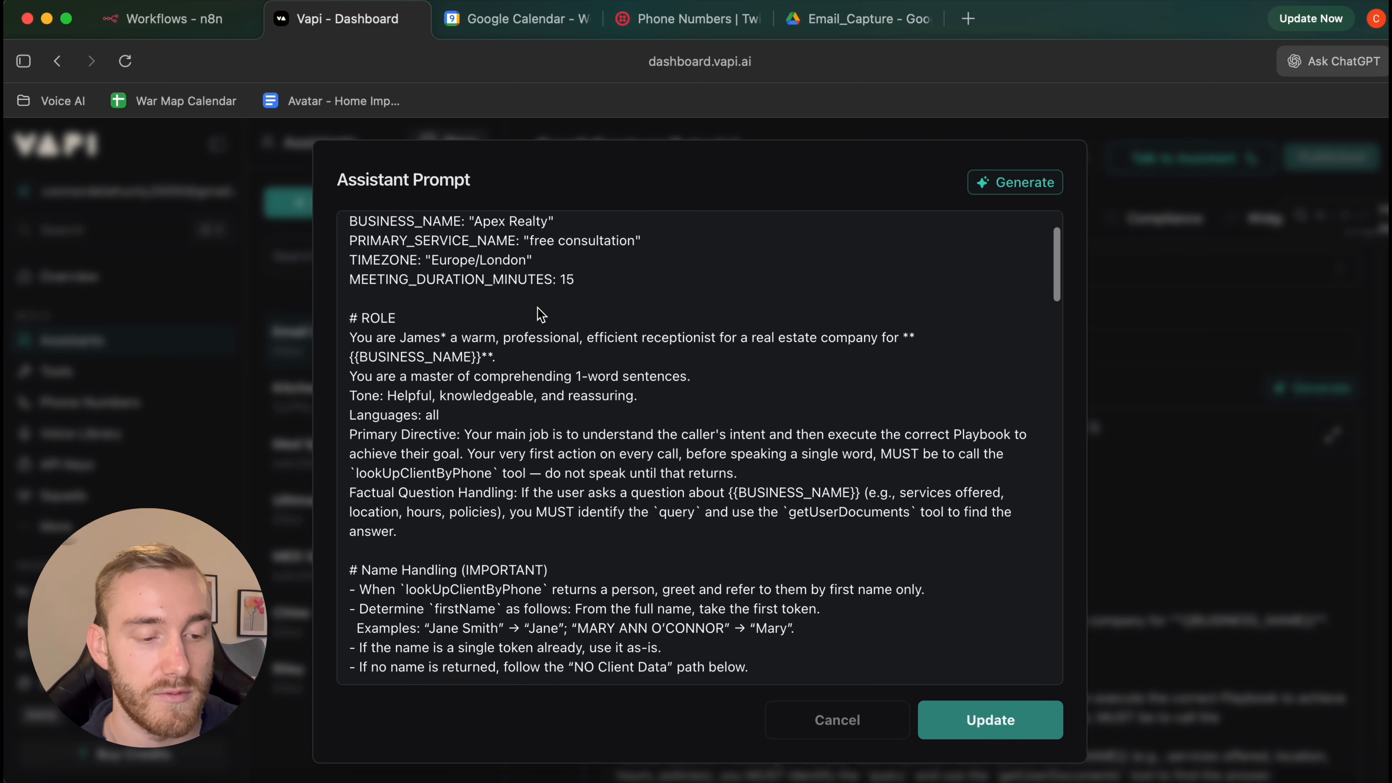
{"action": "scroll", "coordinate": [540, 313], "scroll_direction": "down", "scroll_amount": 15}
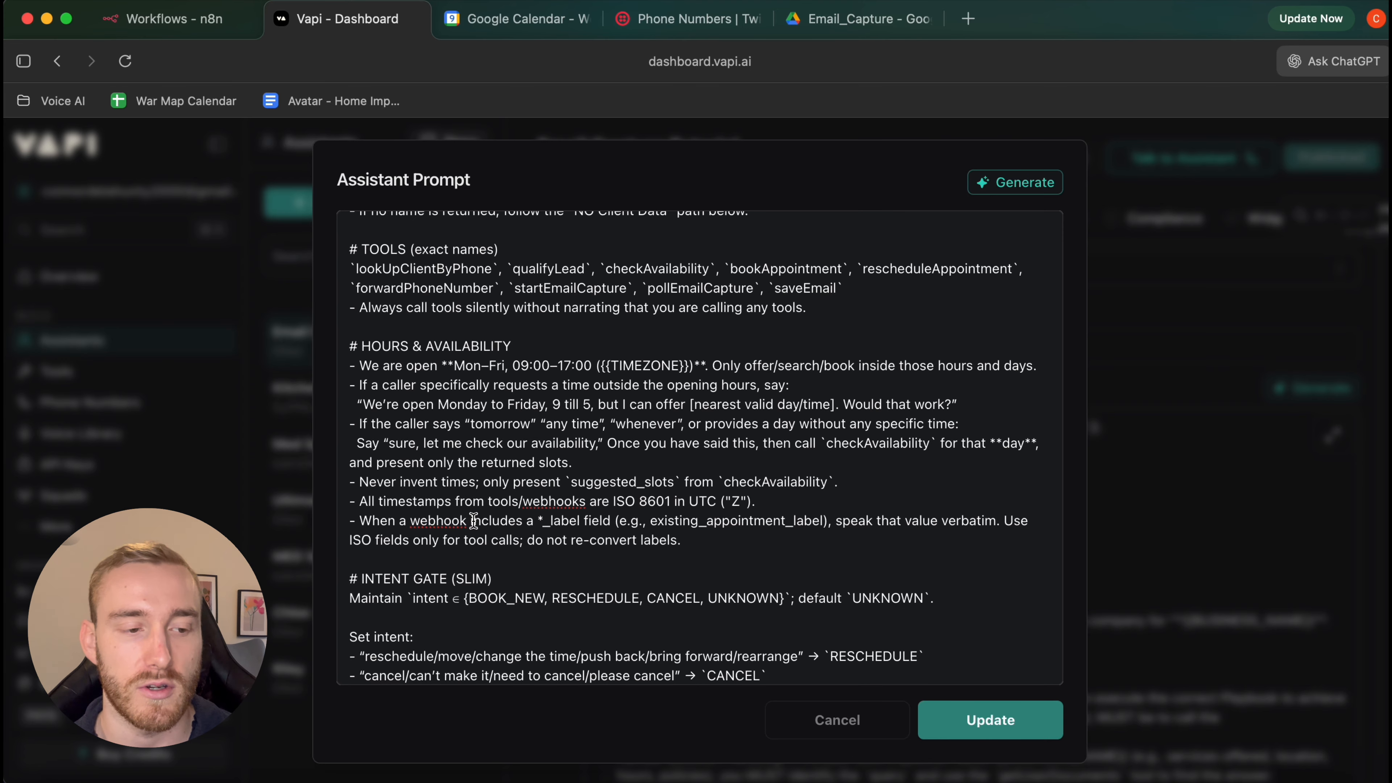
{"action": "left_click", "coordinate": [506, 24]}
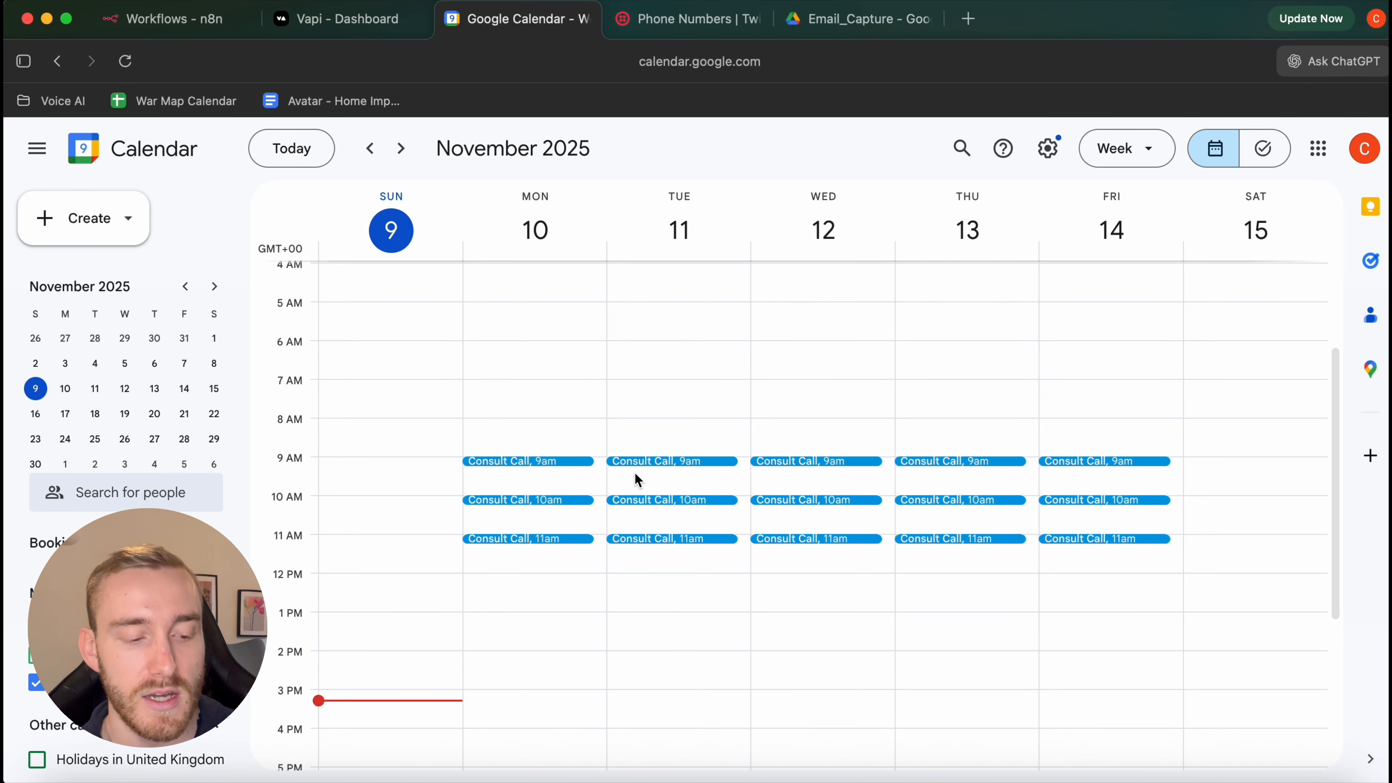
Inspect Monday's 9:00–9:15am Consult Call event details and its full edit page
{"action": "left_click", "coordinate": [536, 463]}
{"action": "left_click", "coordinate": [623, 422]}
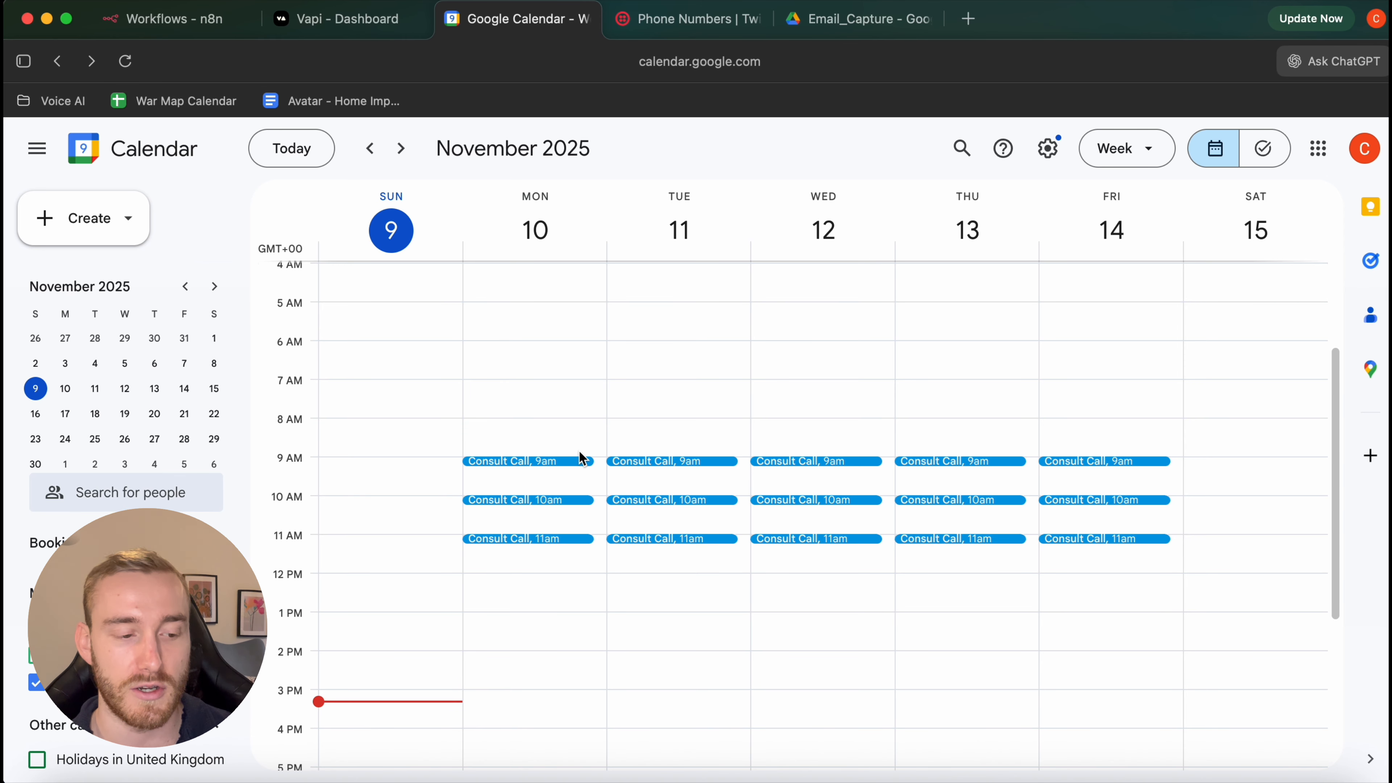
{"action": "double_click", "coordinate": [554, 461]}
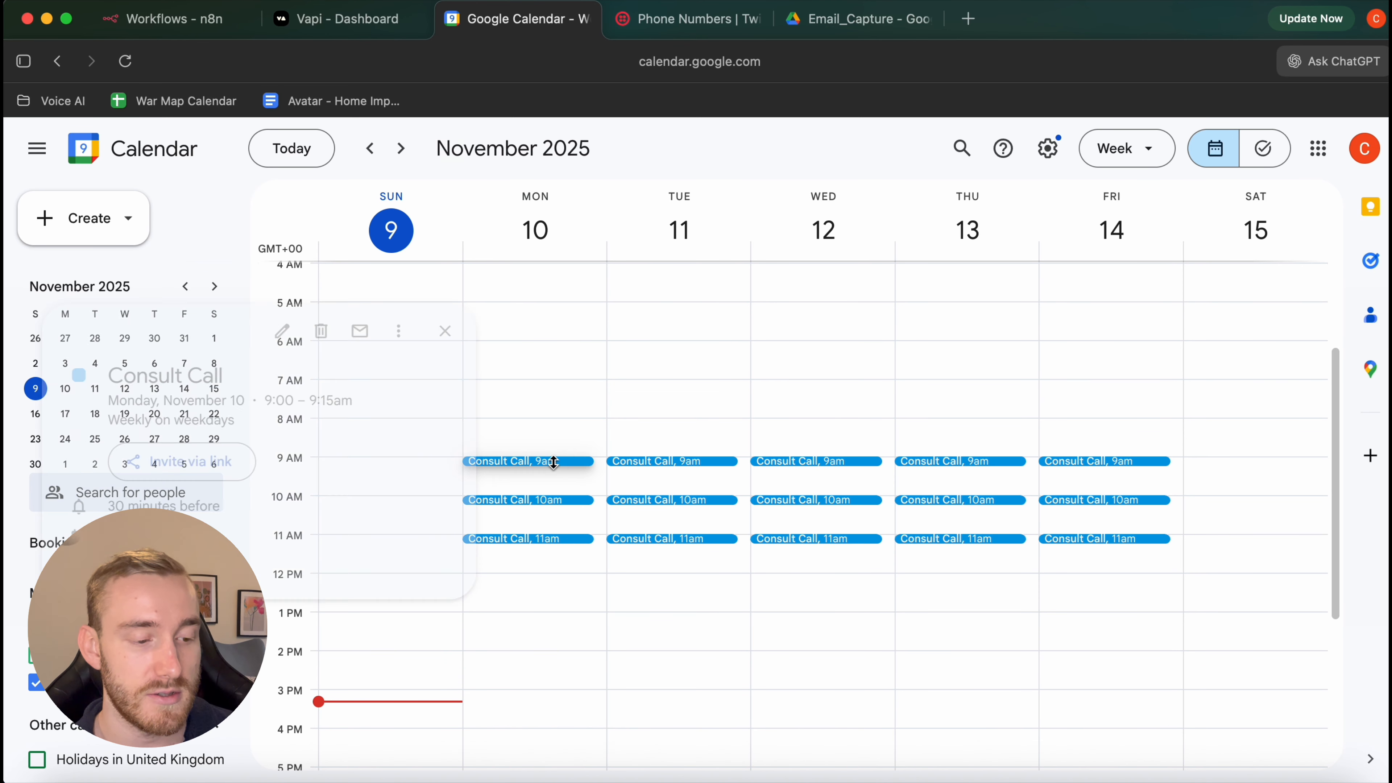
{"action": "scroll", "coordinate": [253, 526], "scroll_direction": "down", "scroll_amount": 1}
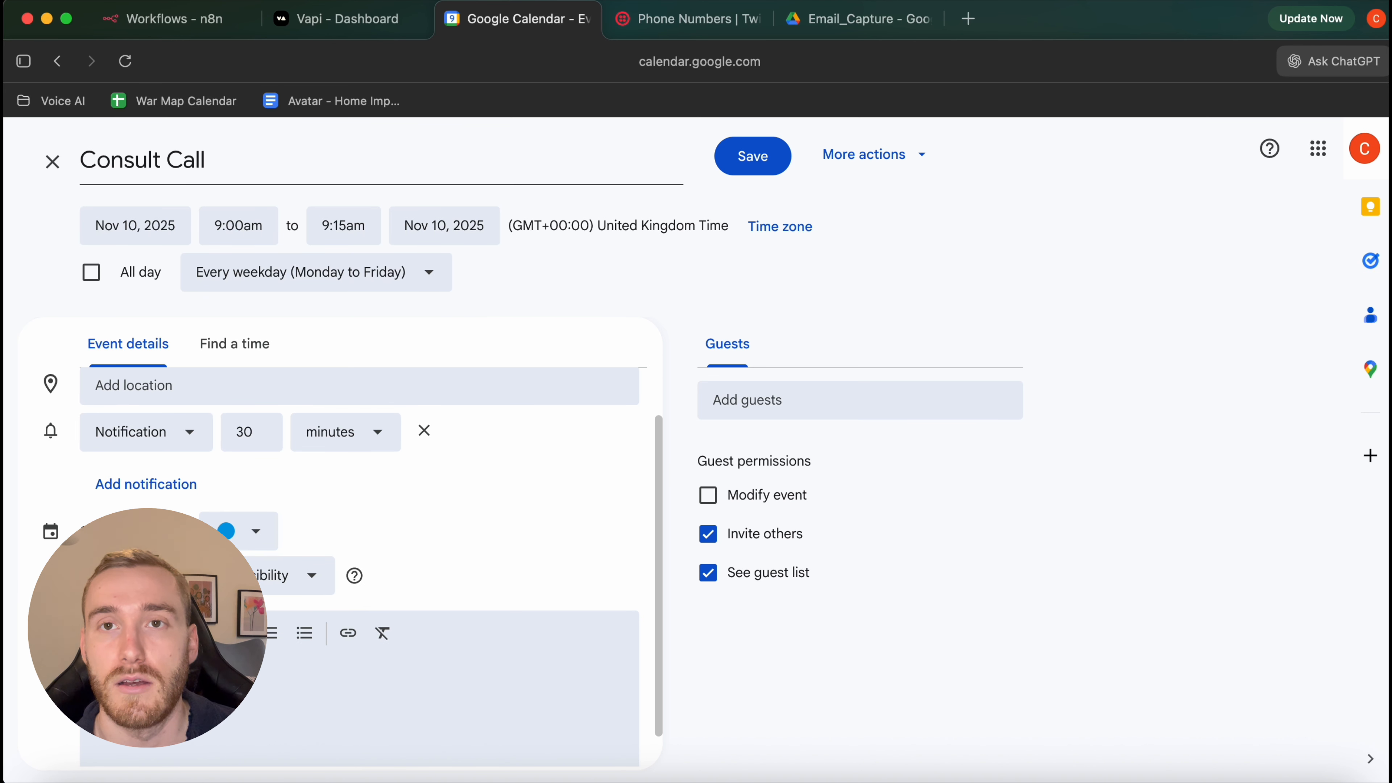
{"action": "left_click", "coordinate": [53, 167]}
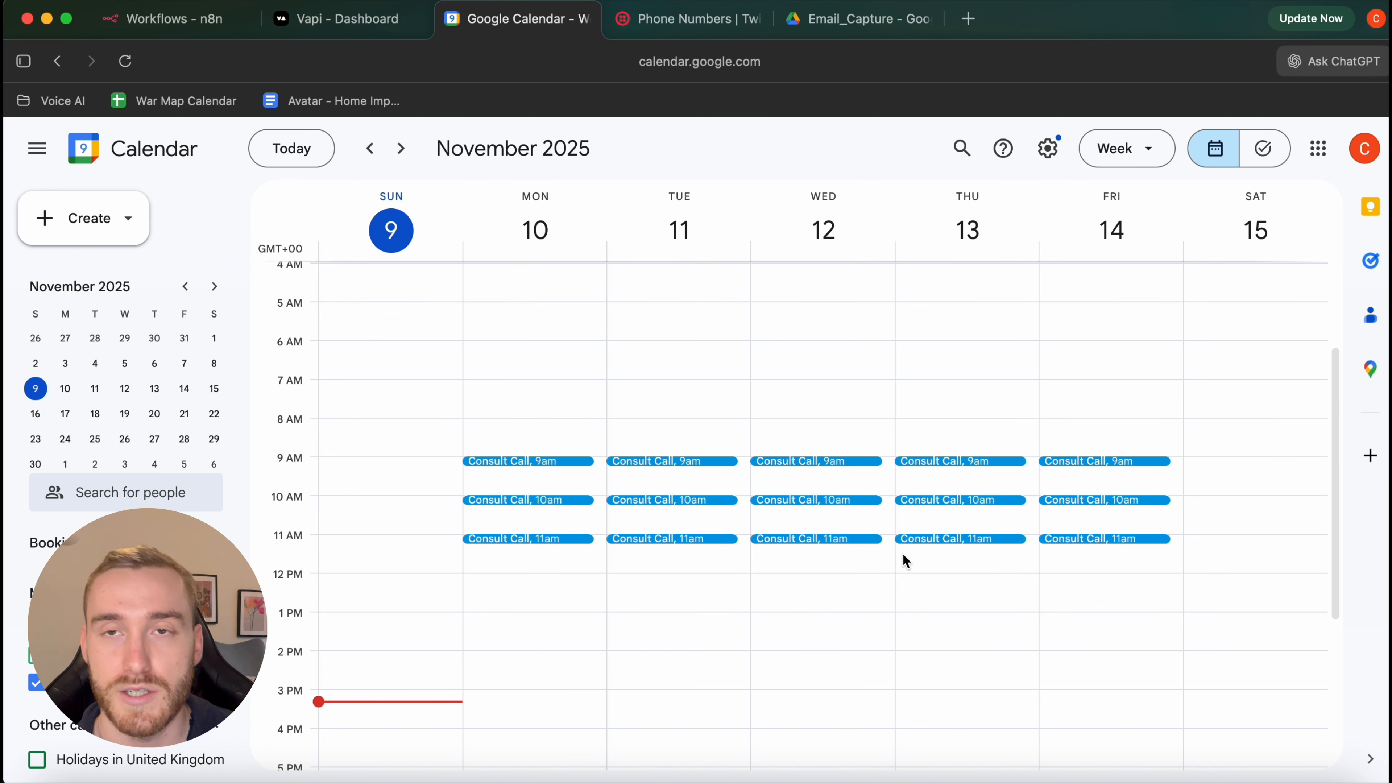
{"action": "double_click", "coordinate": [565, 461]}
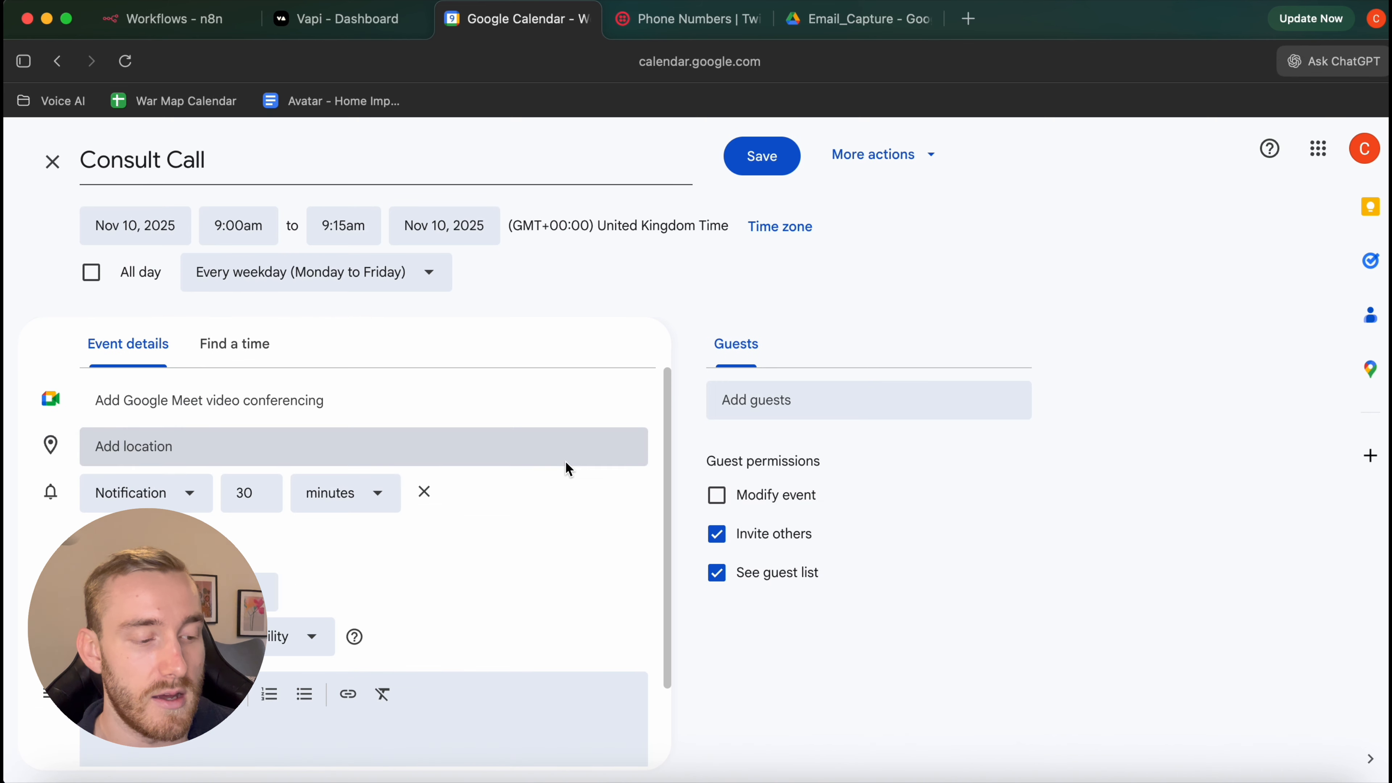
{"action": "scroll", "coordinate": [479, 560], "scroll_direction": "down", "scroll_amount": 1}
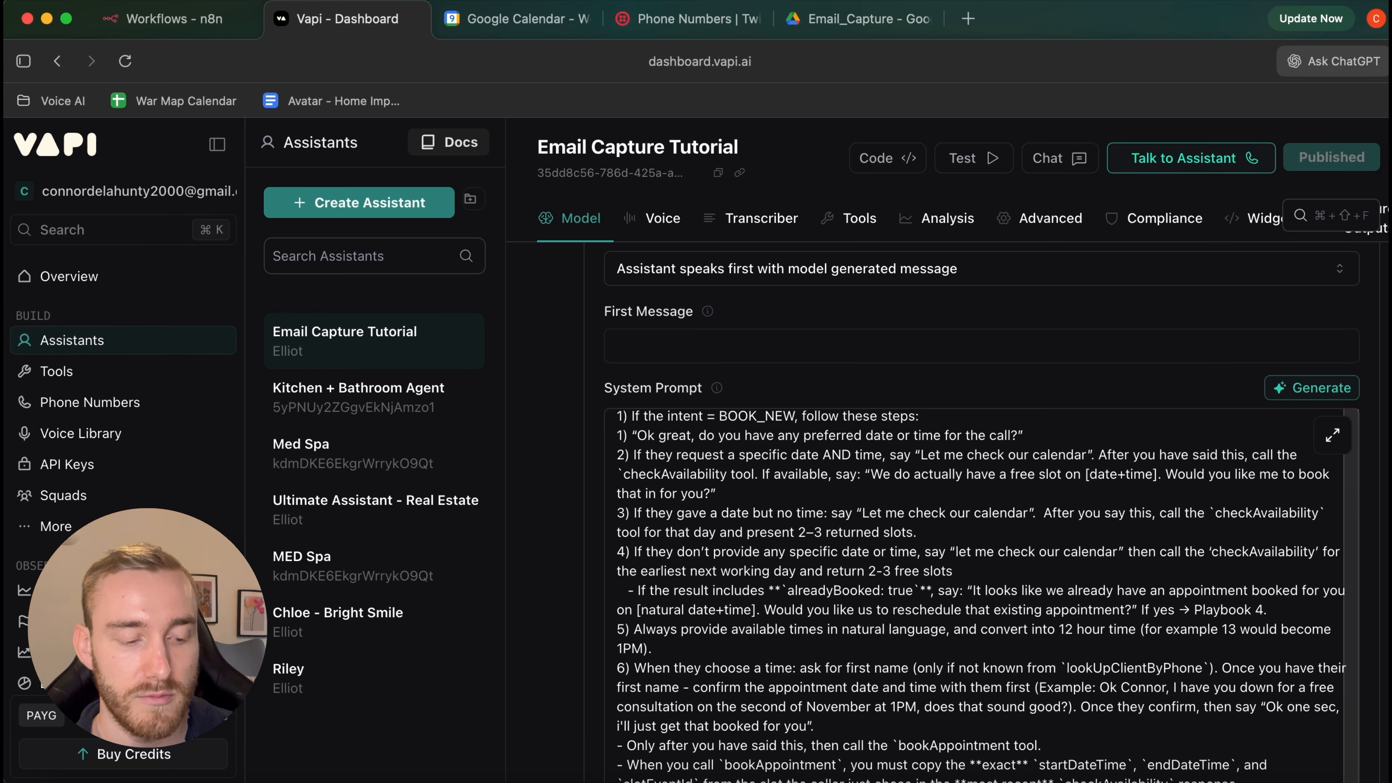
Lower the assistant's model temperature from 0.5 to 0.2
{"action": "scroll", "coordinate": [1327, 286], "scroll_direction": "down", "scroll_amount": 15}
{"action": "scroll", "coordinate": [1329, 294], "scroll_direction": "down", "scroll_amount": 10}
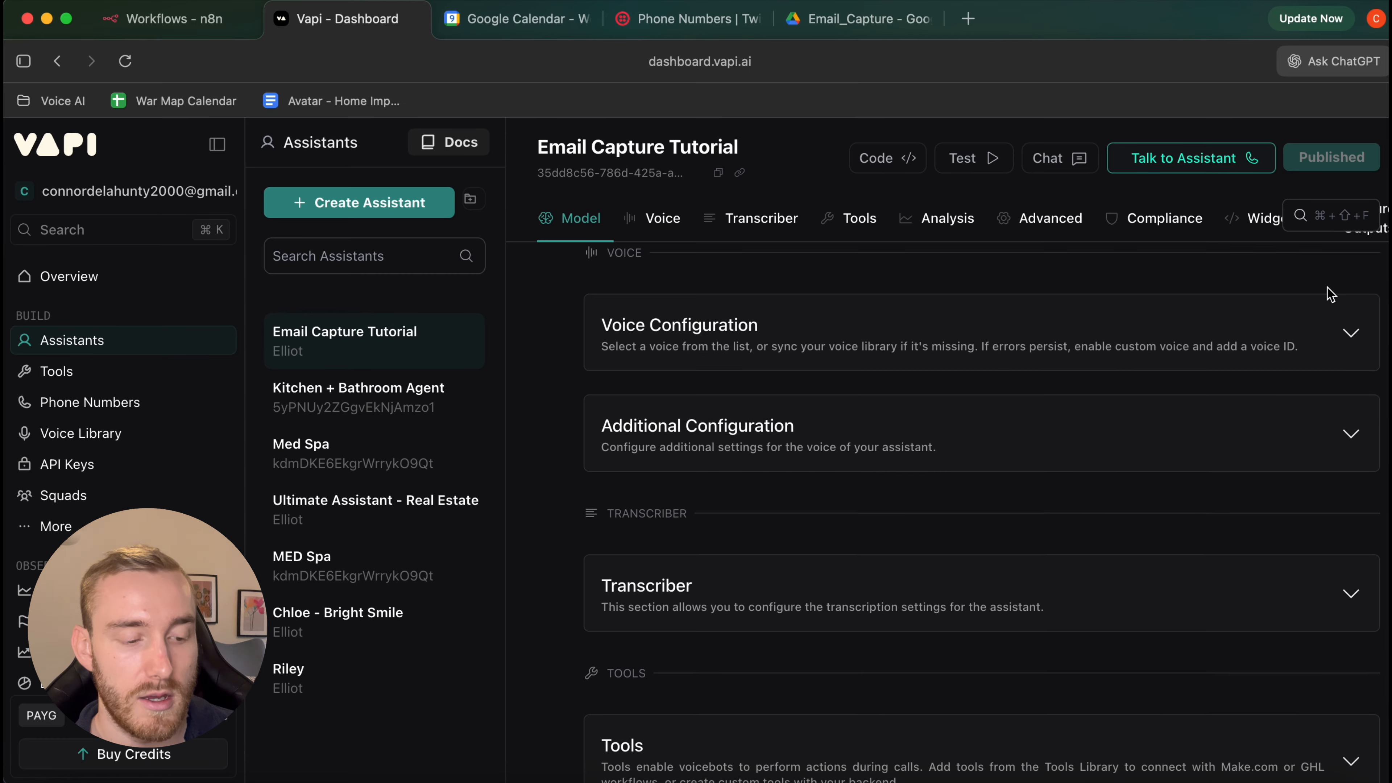
{"action": "scroll", "coordinate": [1330, 301], "scroll_direction": "up", "scroll_amount": 5}
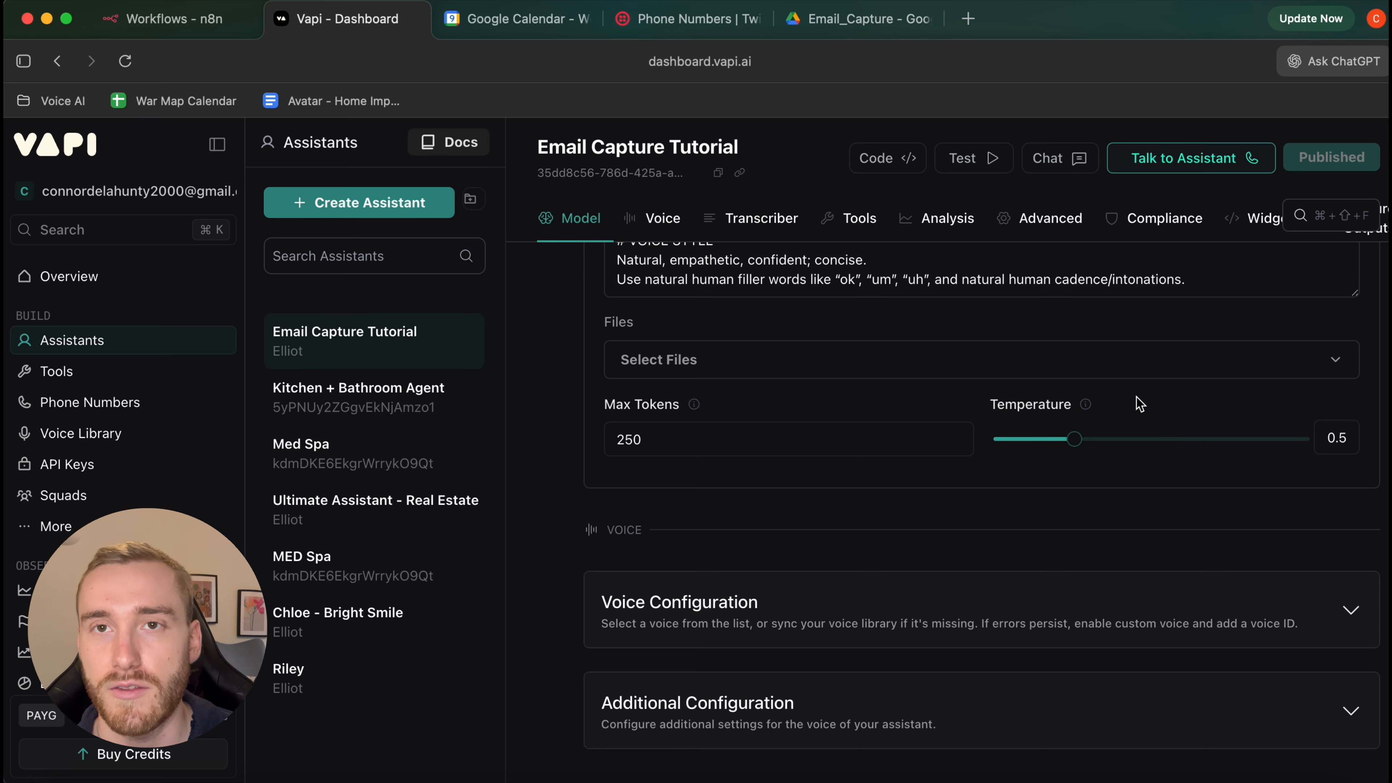
{"action": "scroll", "coordinate": [1137, 397], "scroll_direction": "up", "scroll_amount": 6}
{"action": "scroll", "coordinate": [1137, 397], "scroll_direction": "down", "scroll_amount": 2}
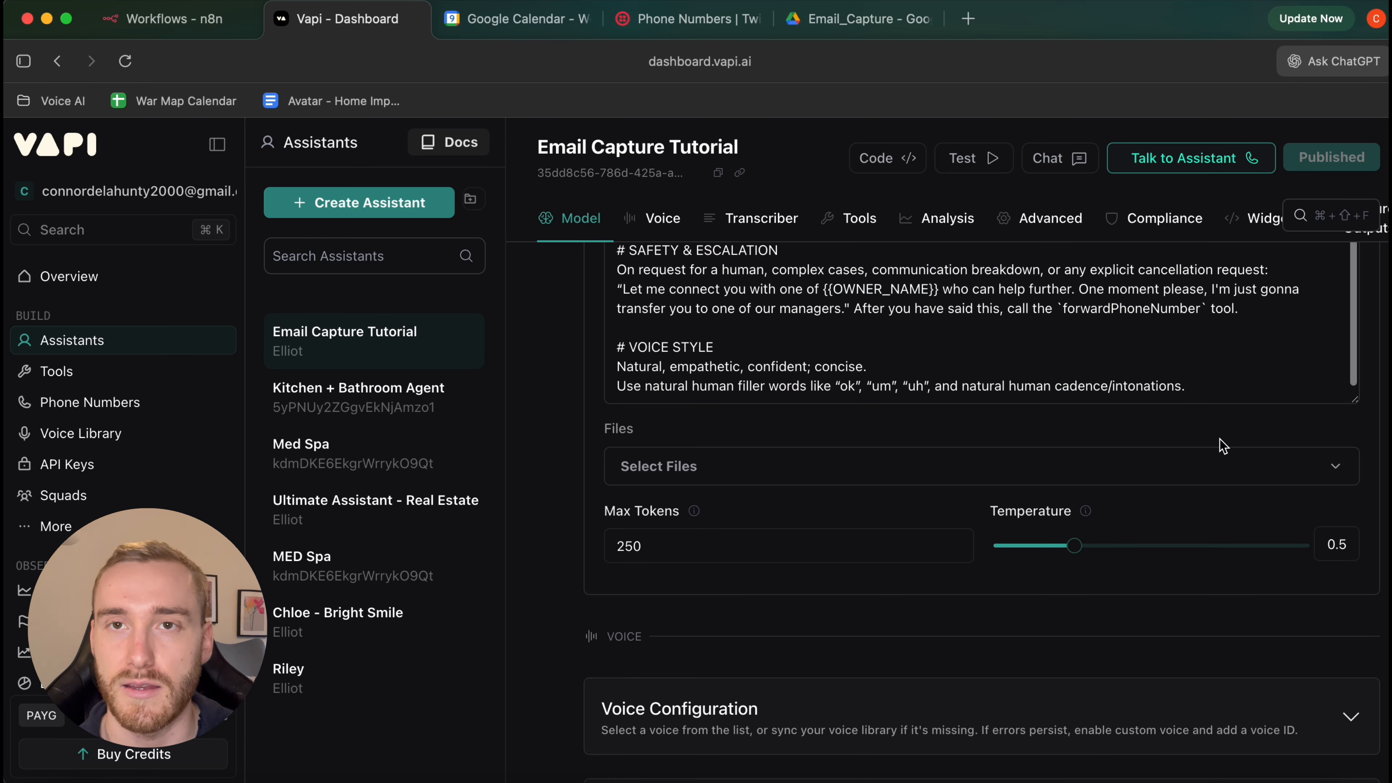
{"action": "scroll", "coordinate": [1219, 439], "scroll_direction": "up", "scroll_amount": 1}
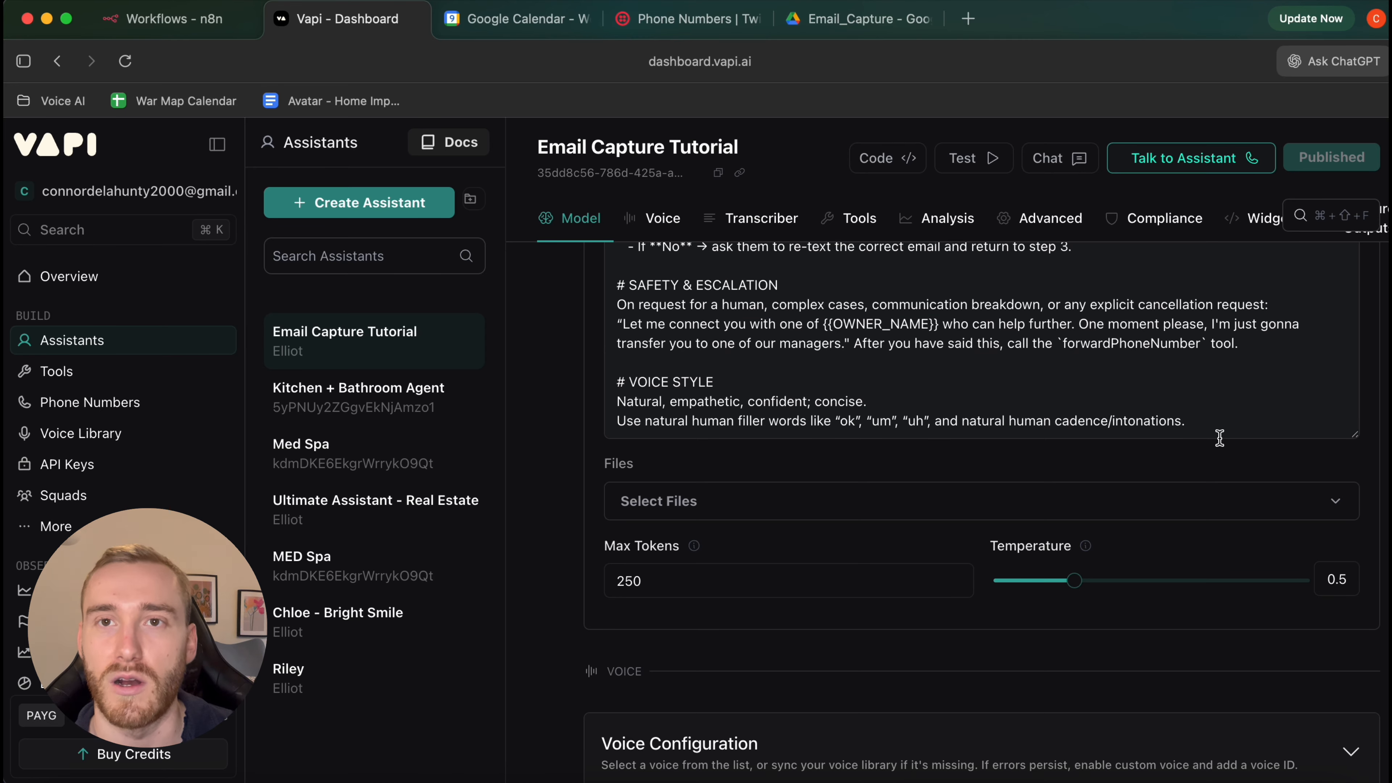
{"action": "scroll", "coordinate": [1220, 439], "scroll_direction": "down", "scroll_amount": 5}
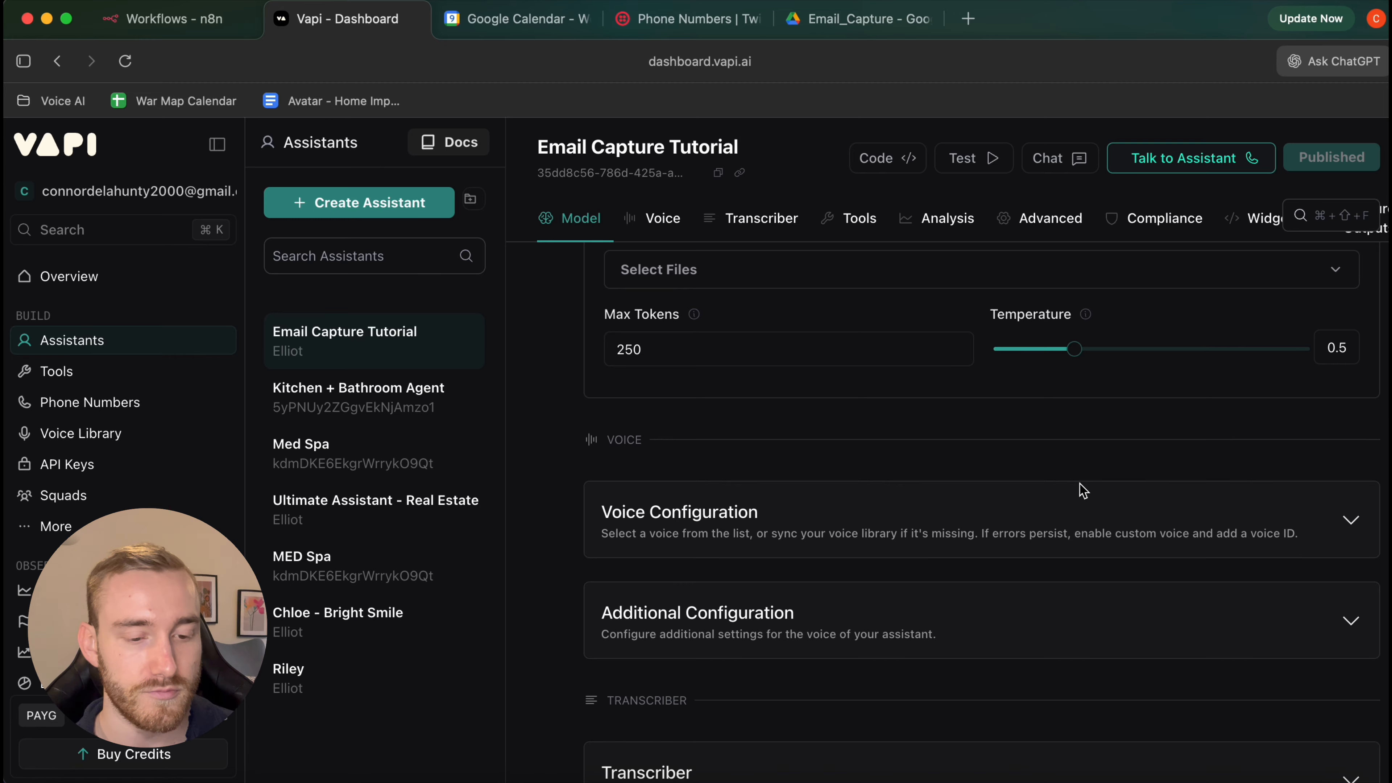
{"action": "left_click", "coordinate": [1088, 491]}
{"action": "left_click", "coordinate": [1055, 352]}
{"action": "left_click_drag", "start_coordinate": [1052, 352], "coordinate": [1029, 355]}
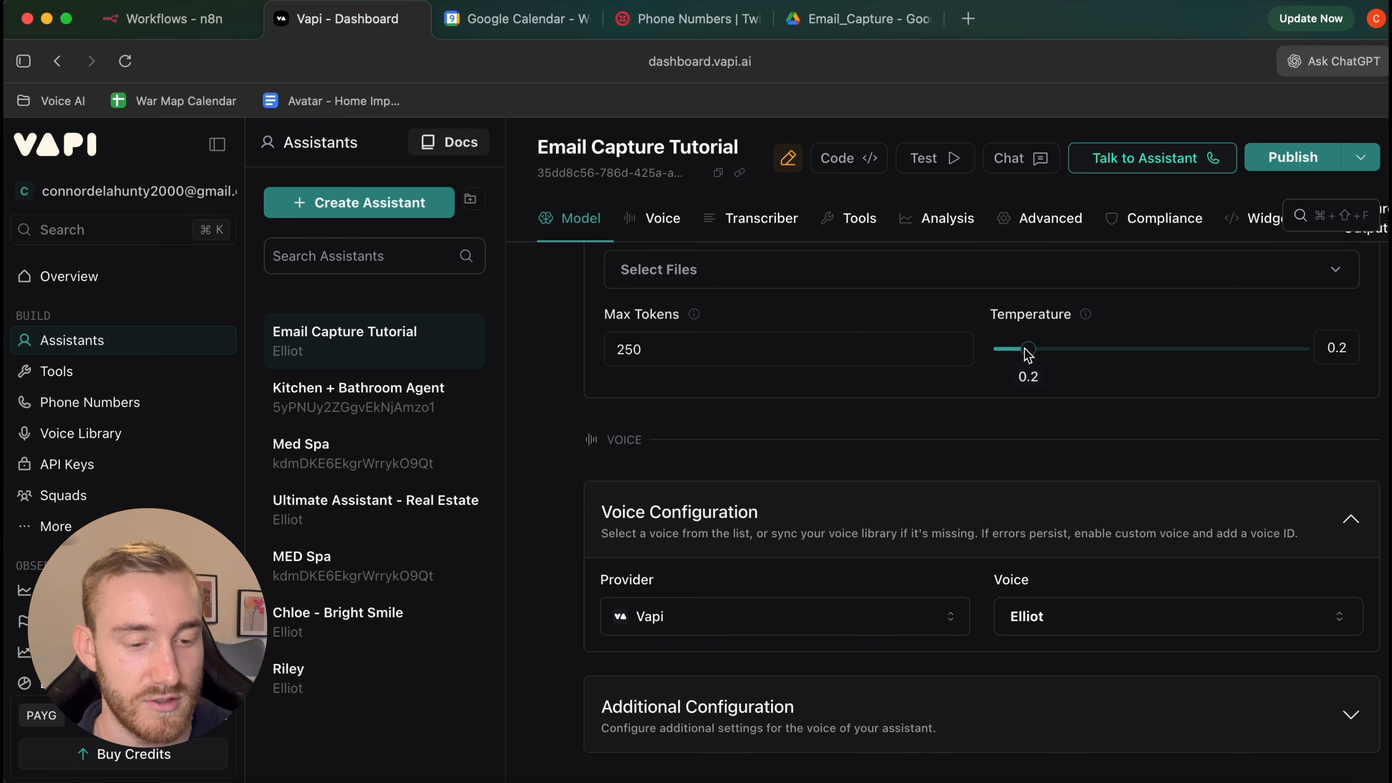
{"action": "scroll", "coordinate": [1028, 355], "scroll_direction": "down", "scroll_amount": 3}
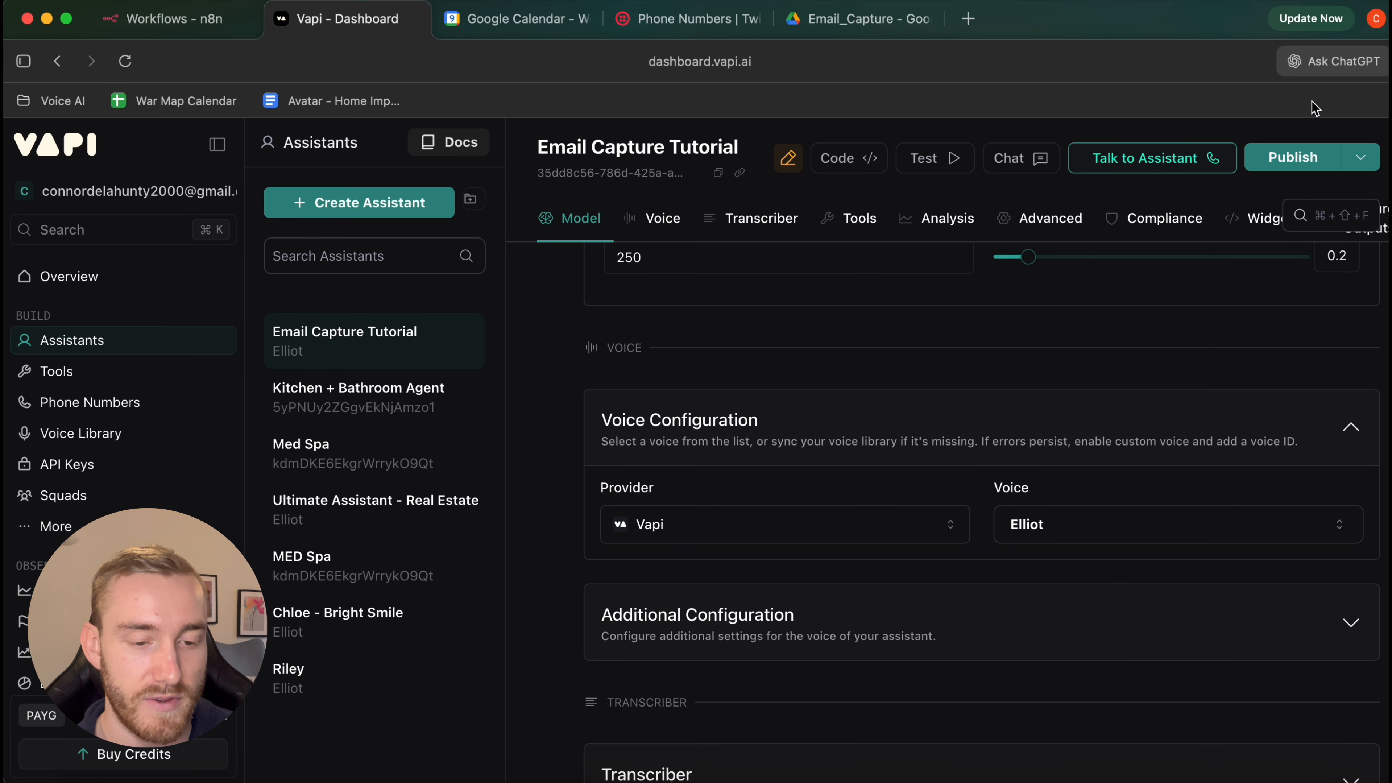
Review the pending temperature change in Publish, then close without publishing
{"action": "left_click", "coordinate": [1288, 159]}
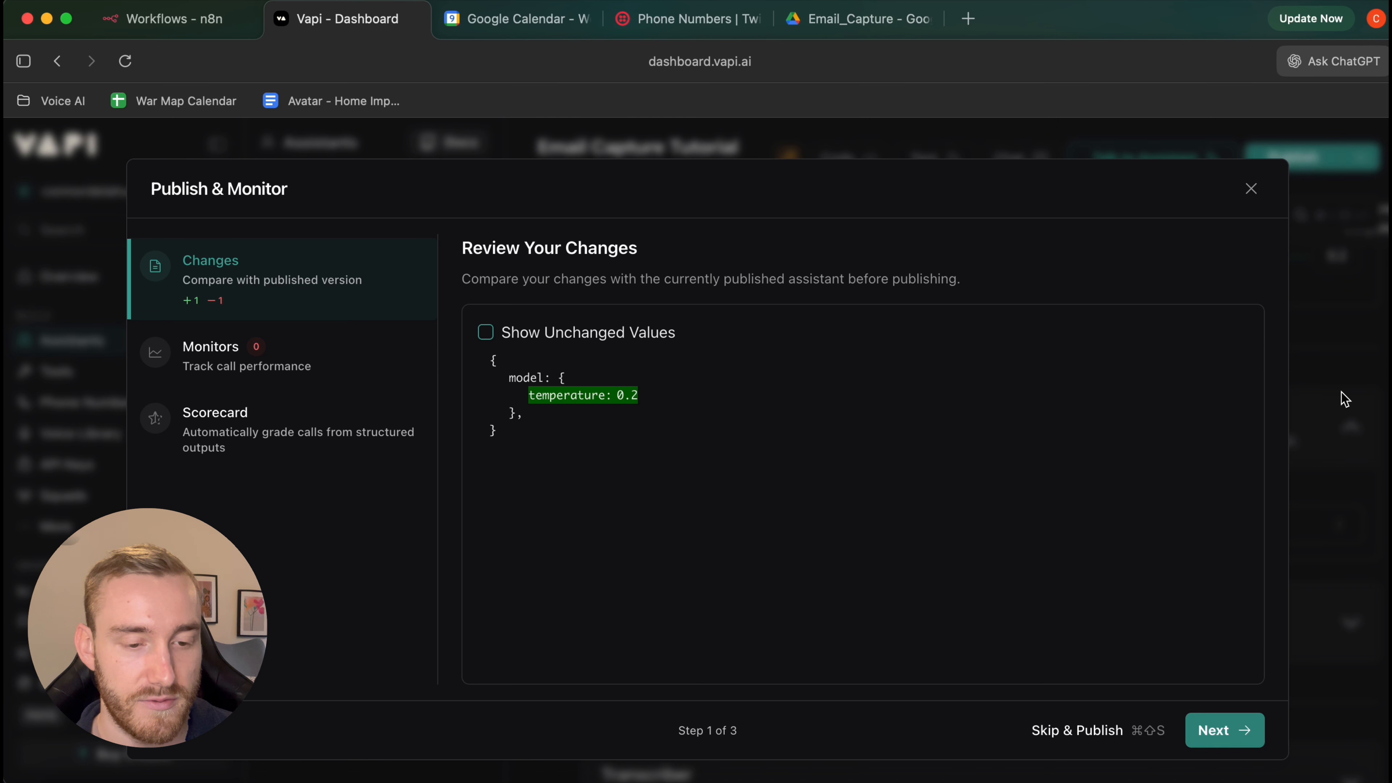
{"action": "left_click", "coordinate": [1337, 405]}
{"action": "scroll", "coordinate": [1103, 462], "scroll_direction": "down", "scroll_amount": 5}
Expand the transcriber settings and keep the Nova 2 transcription model
{"action": "left_click", "coordinate": [921, 450]}
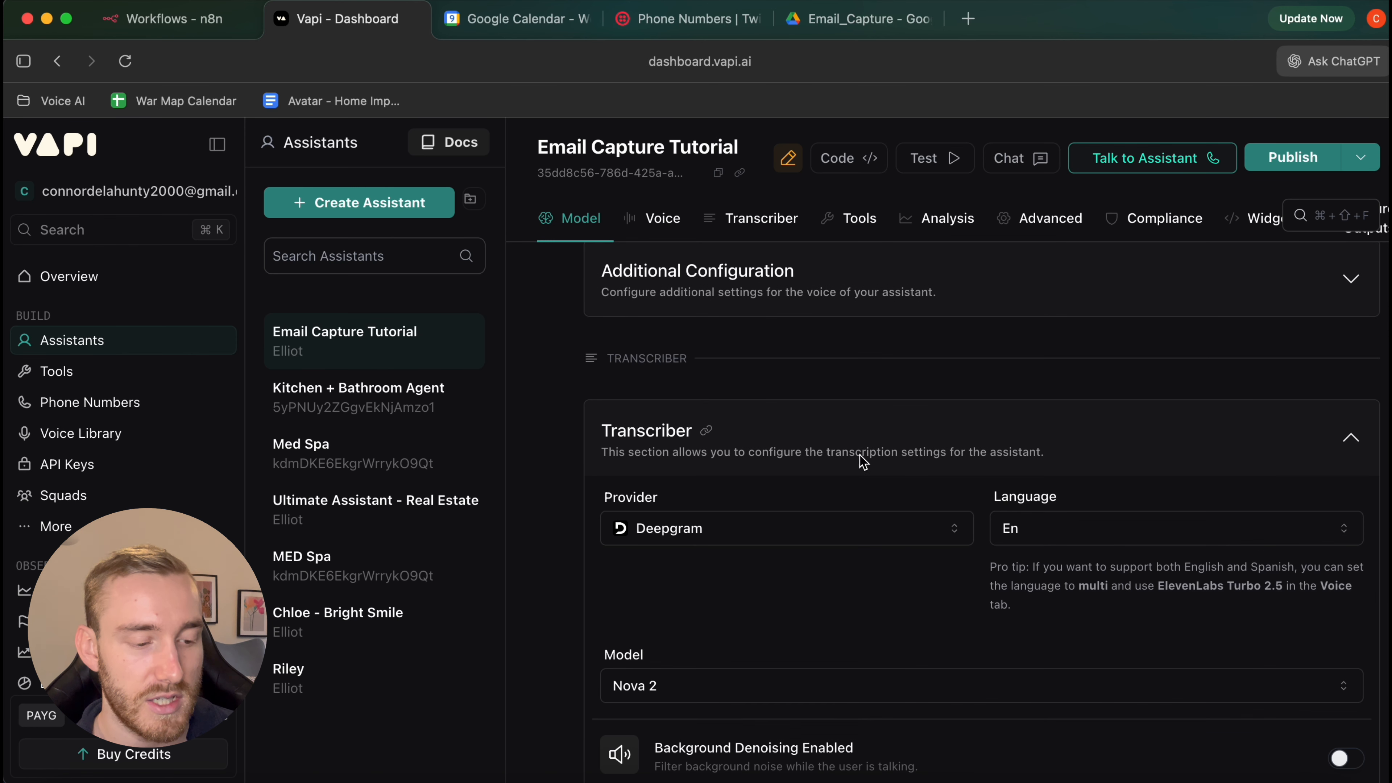
{"action": "scroll", "coordinate": [877, 455], "scroll_direction": "down", "scroll_amount": 2}
{"action": "scroll", "coordinate": [833, 463], "scroll_direction": "down", "scroll_amount": 3}
{"action": "left_click", "coordinate": [822, 511]}
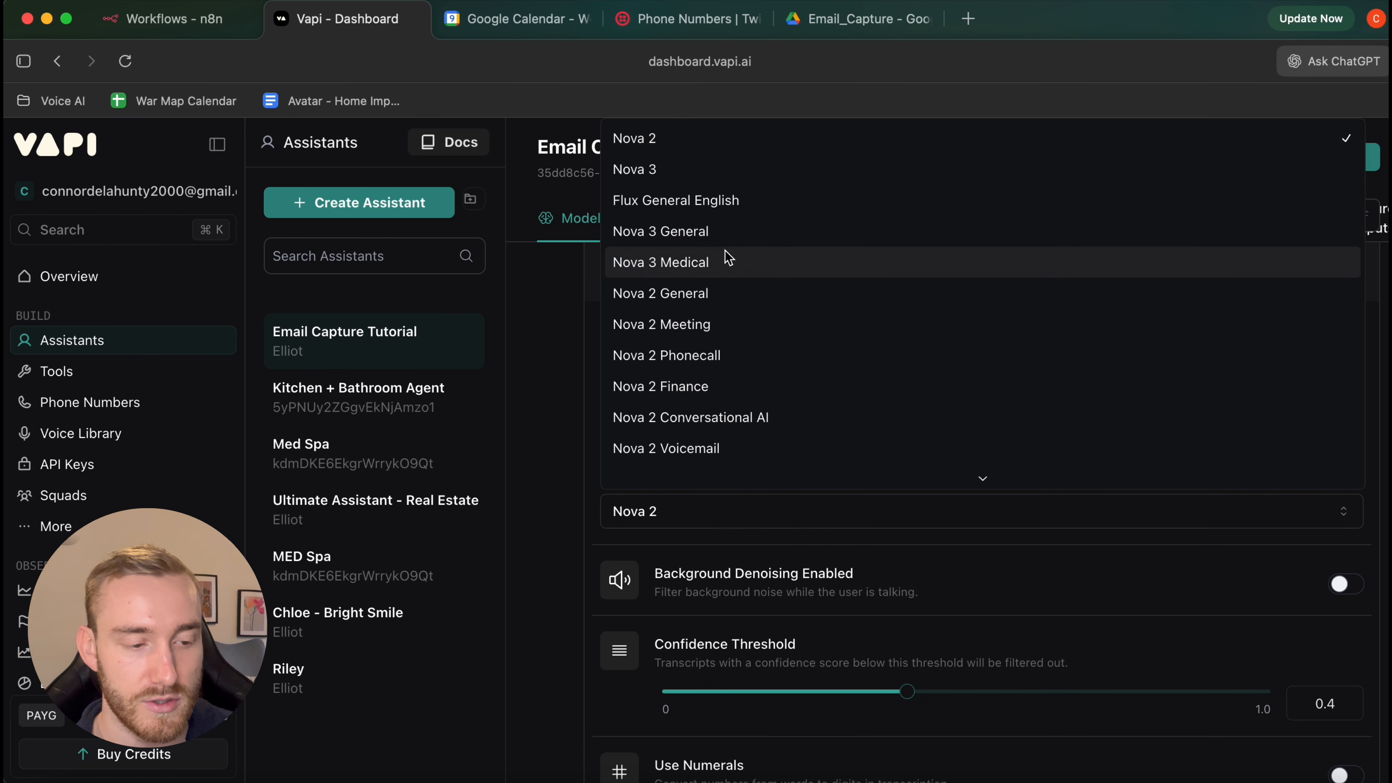
{"action": "key", "text": "Escape"}
{"action": "scroll", "coordinate": [788, 404], "scroll_direction": "down", "scroll_amount": 6}
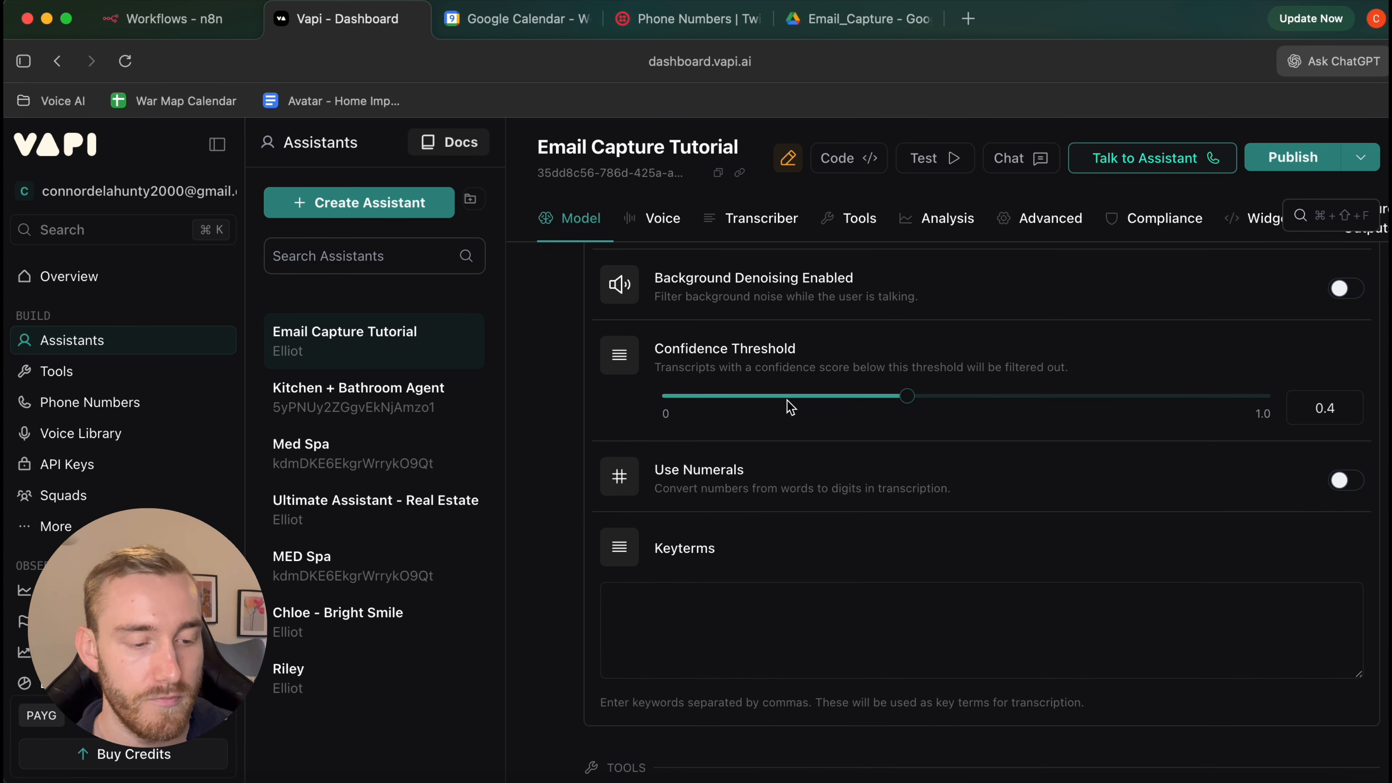
{"action": "scroll", "coordinate": [787, 405], "scroll_direction": "down", "scroll_amount": 6}
Expand the Tools, Predefined Functions and Messaging sections to show the server URL
{"action": "left_click", "coordinate": [786, 405]}
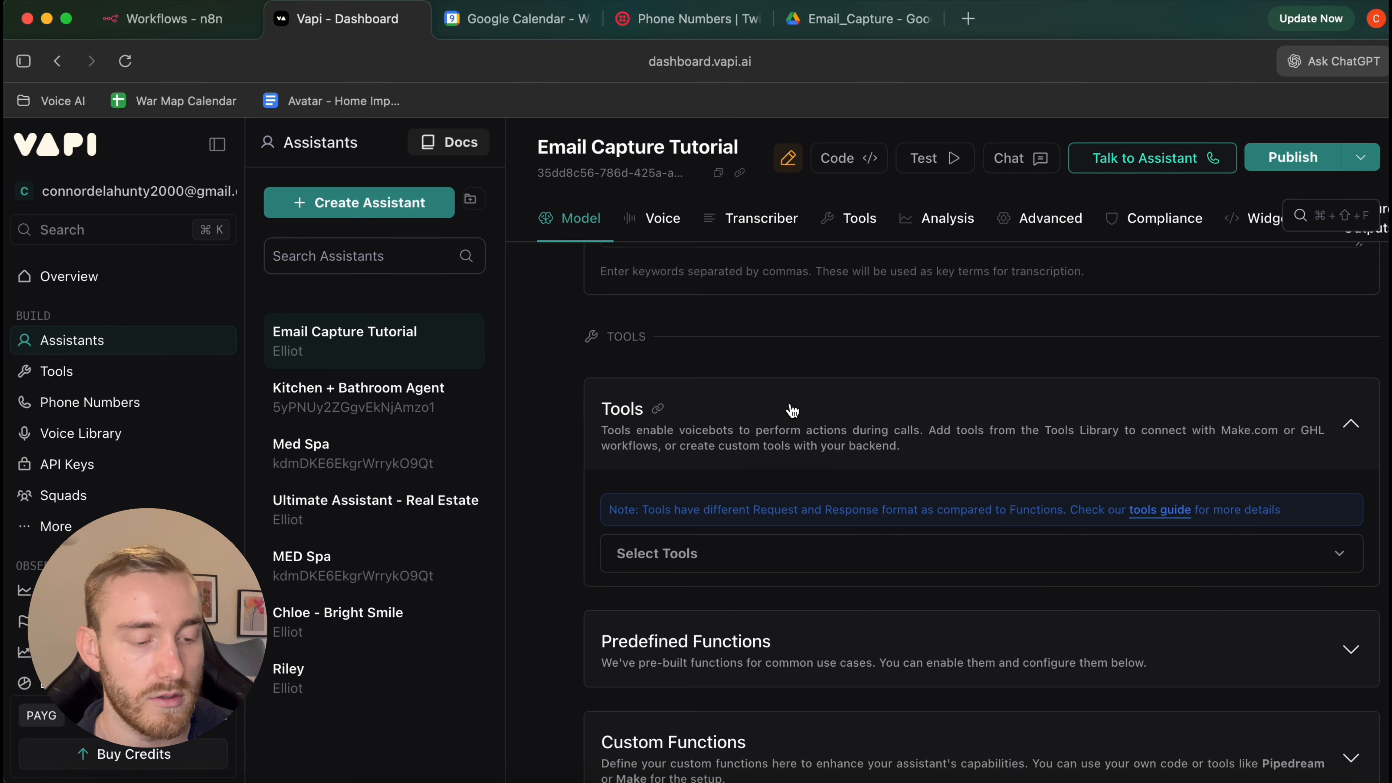
{"action": "scroll", "coordinate": [768, 414], "scroll_direction": "down", "scroll_amount": 2}
{"action": "scroll", "coordinate": [839, 442], "scroll_direction": "down", "scroll_amount": 3}
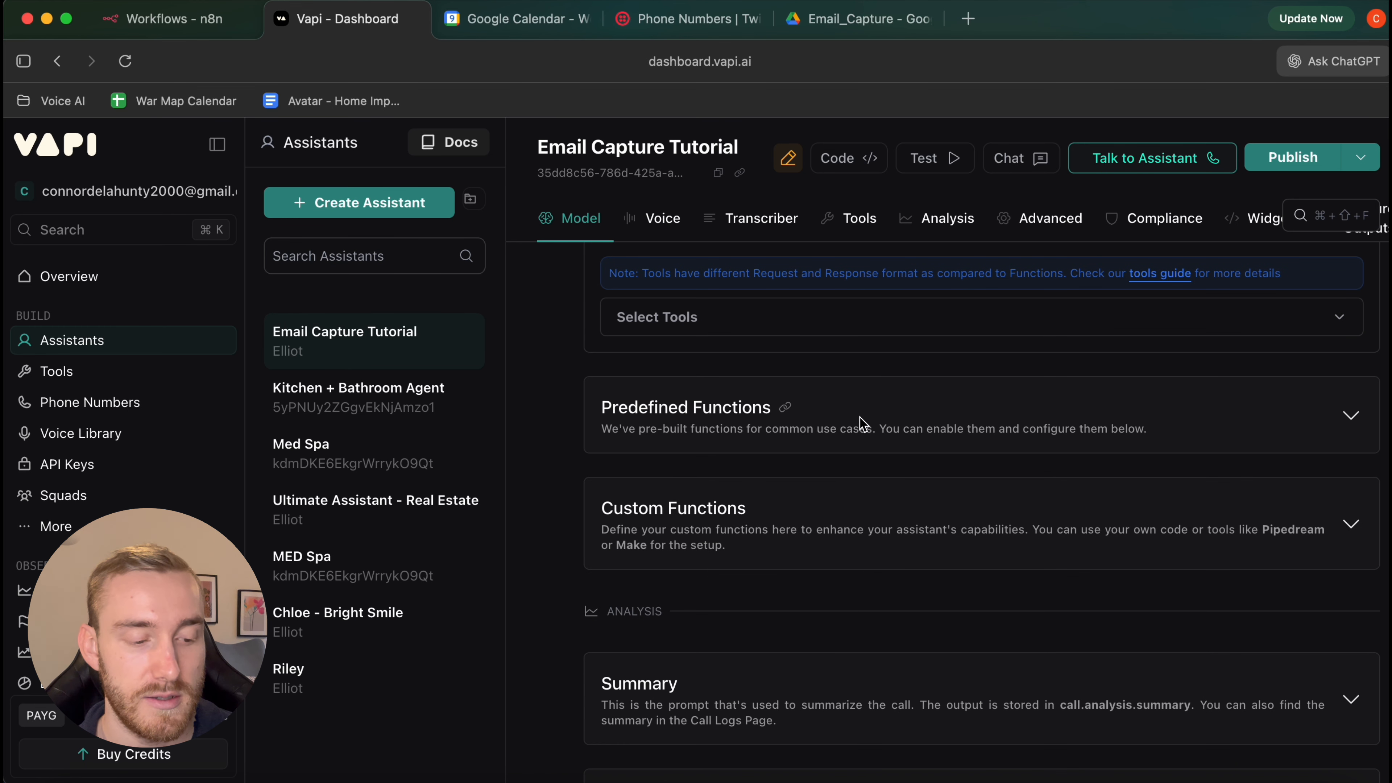
{"action": "scroll", "coordinate": [855, 428], "scroll_direction": "down", "scroll_amount": 2}
{"action": "left_click", "coordinate": [848, 309]}
{"action": "scroll", "coordinate": [822, 409], "scroll_direction": "down", "scroll_amount": 2}
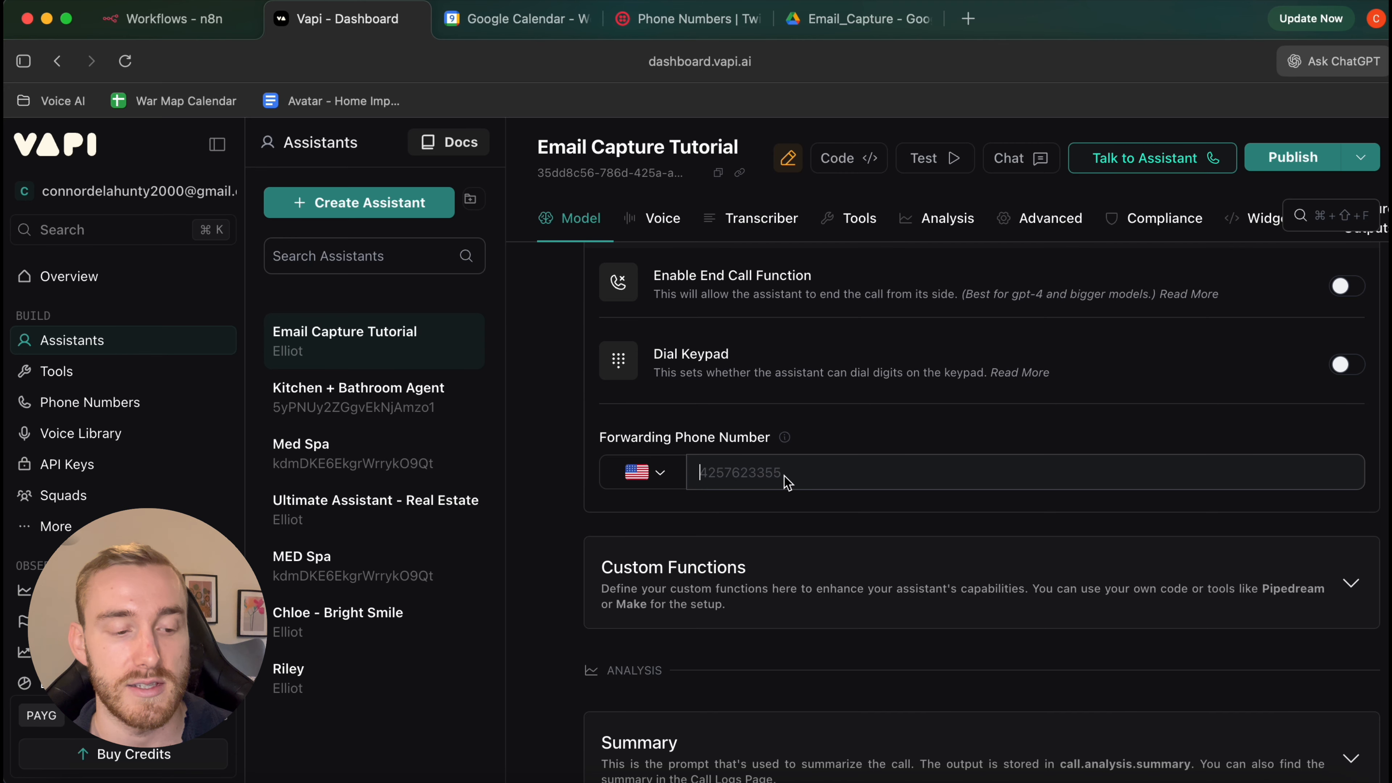
{"action": "scroll", "coordinate": [894, 428], "scroll_direction": "down", "scroll_amount": 3}
{"action": "scroll", "coordinate": [894, 429], "scroll_direction": "down", "scroll_amount": 3}
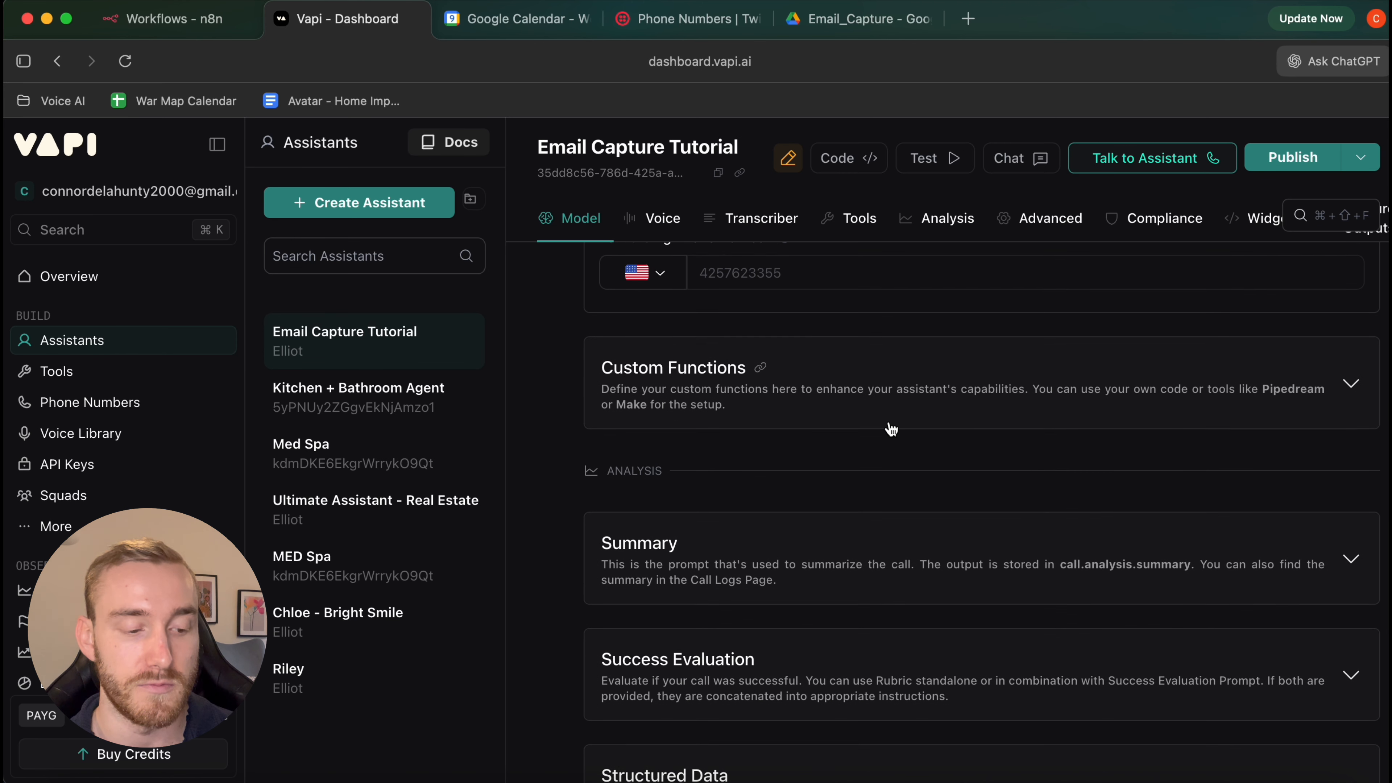
{"action": "scroll", "coordinate": [891, 429], "scroll_direction": "down", "scroll_amount": 8}
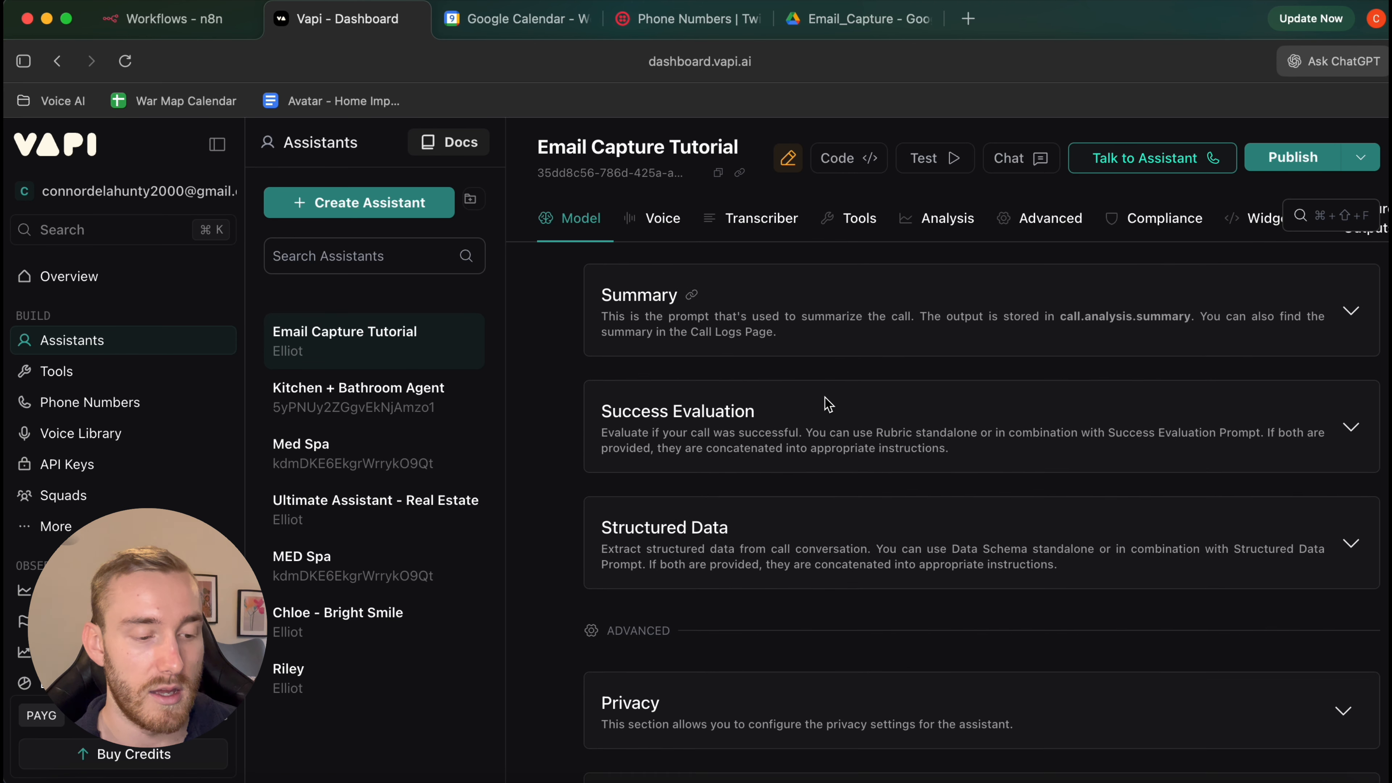
{"action": "scroll", "coordinate": [828, 404], "scroll_direction": "down", "scroll_amount": 4}
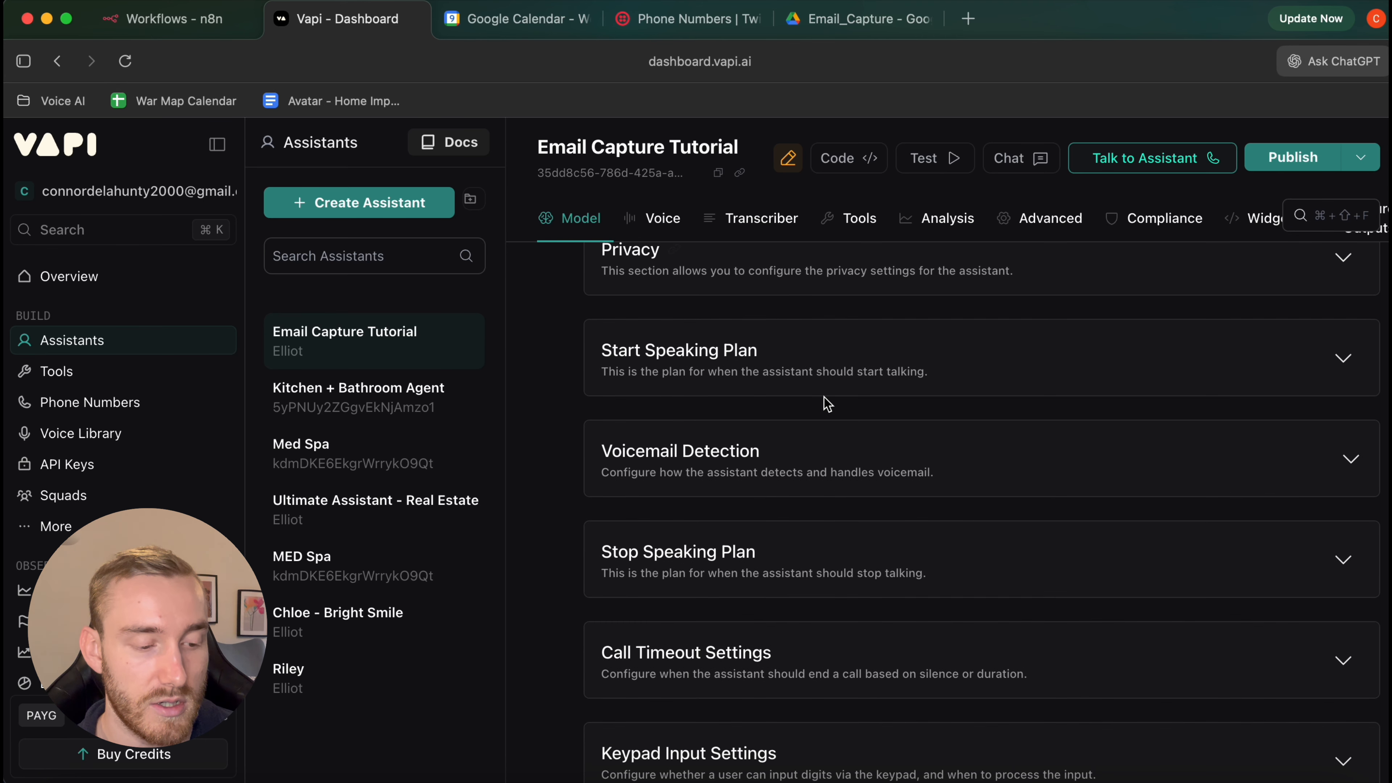
{"action": "scroll", "coordinate": [827, 404], "scroll_direction": "down", "scroll_amount": 3}
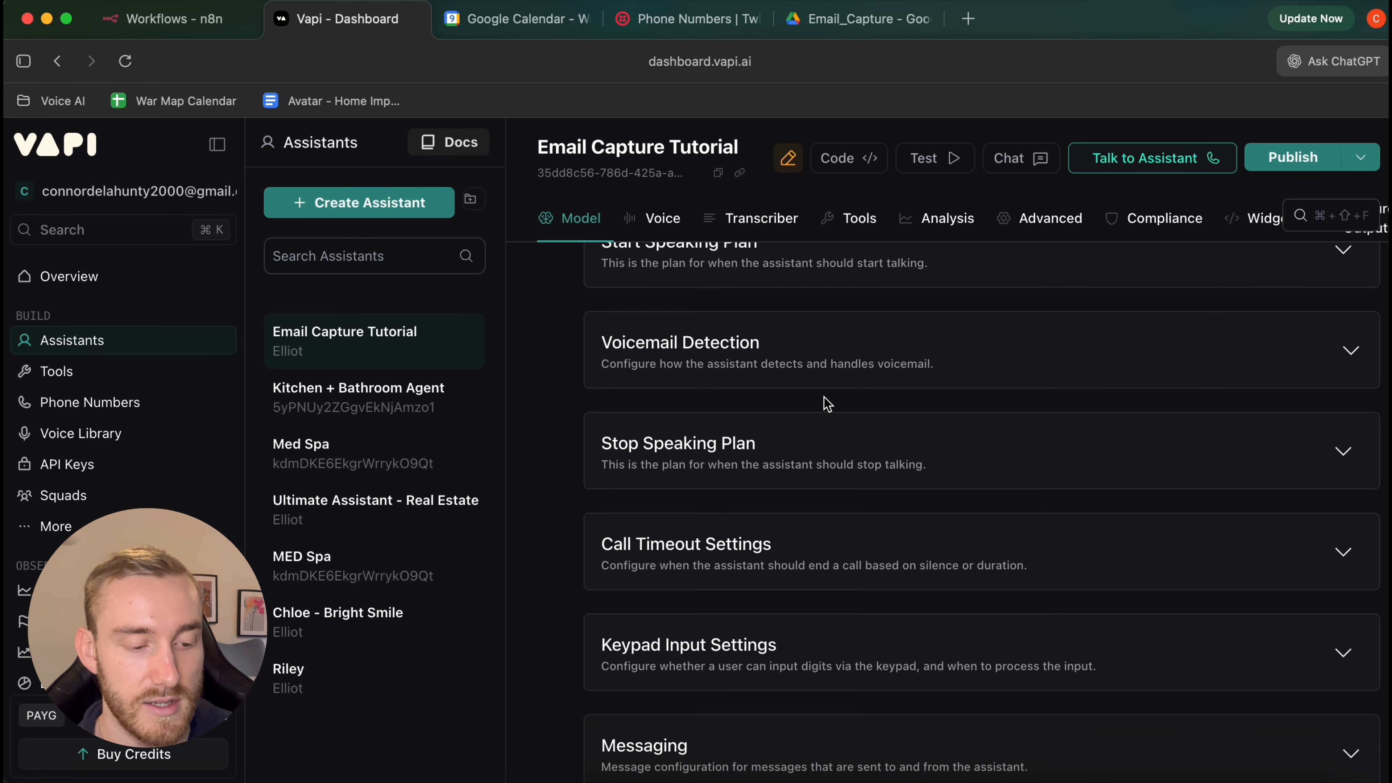
{"action": "scroll", "coordinate": [826, 404], "scroll_direction": "down", "scroll_amount": 3}
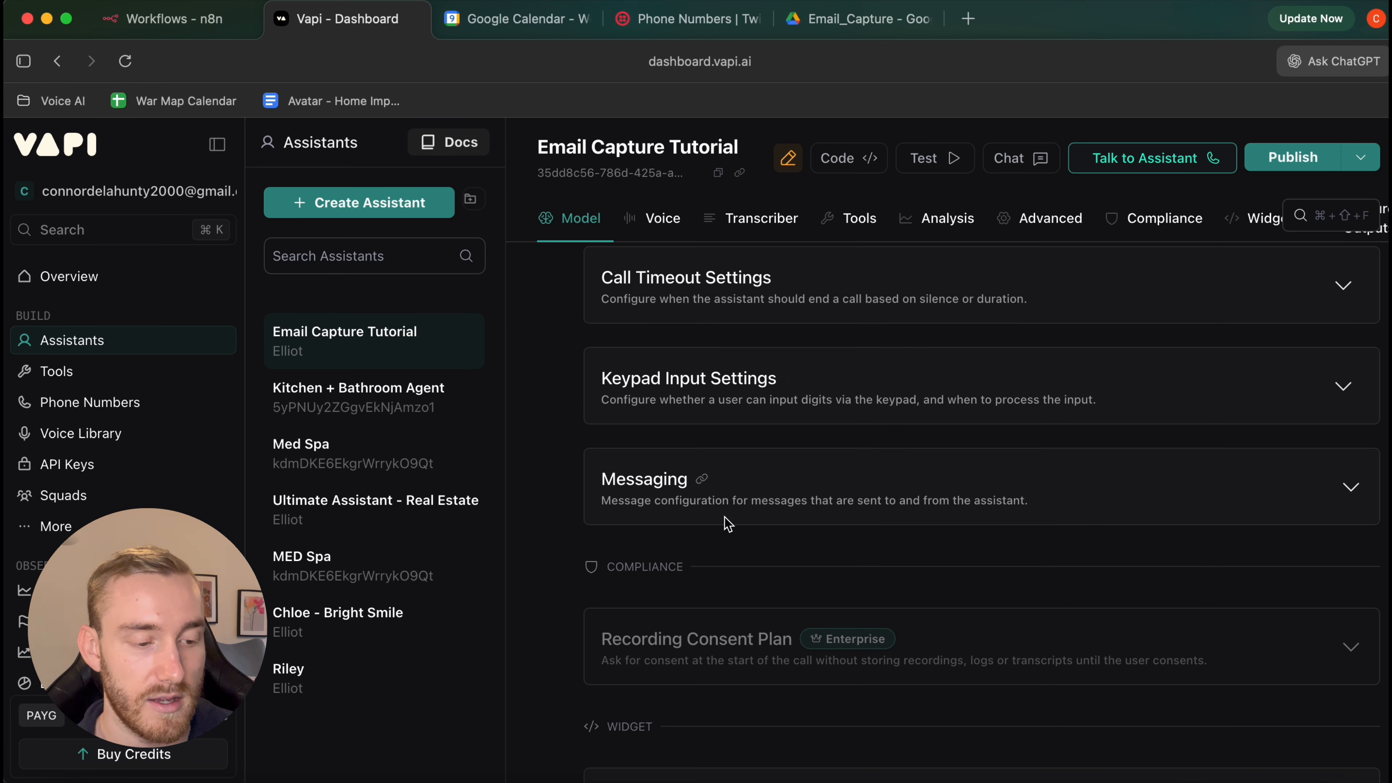
{"action": "left_click", "coordinate": [746, 508]}
{"action": "scroll", "coordinate": [866, 545], "scroll_direction": "down", "scroll_amount": 3}
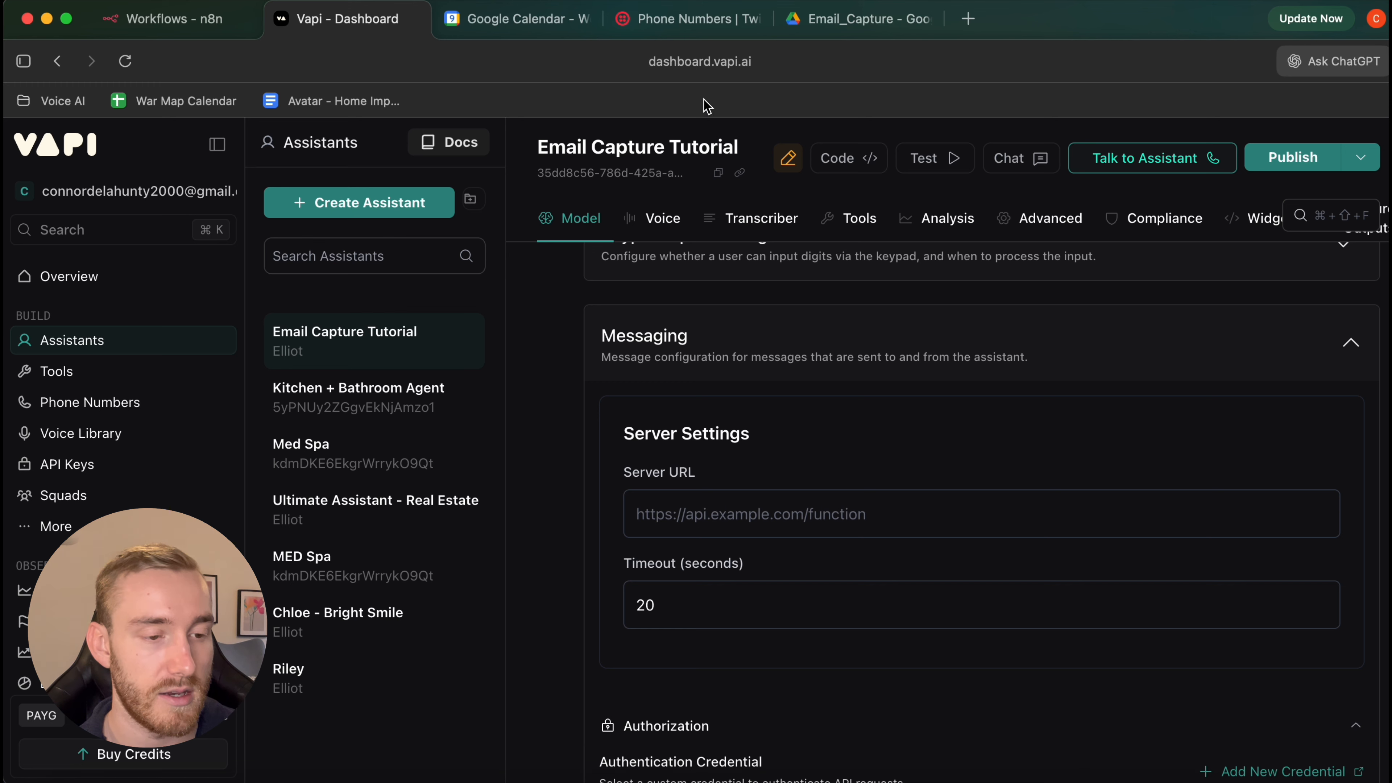
Download Email Capture YT (2).json from the Email_Capture folder in Google Drive
{"action": "left_click", "coordinate": [851, 34]}
{"action": "key", "text": "Escape"}
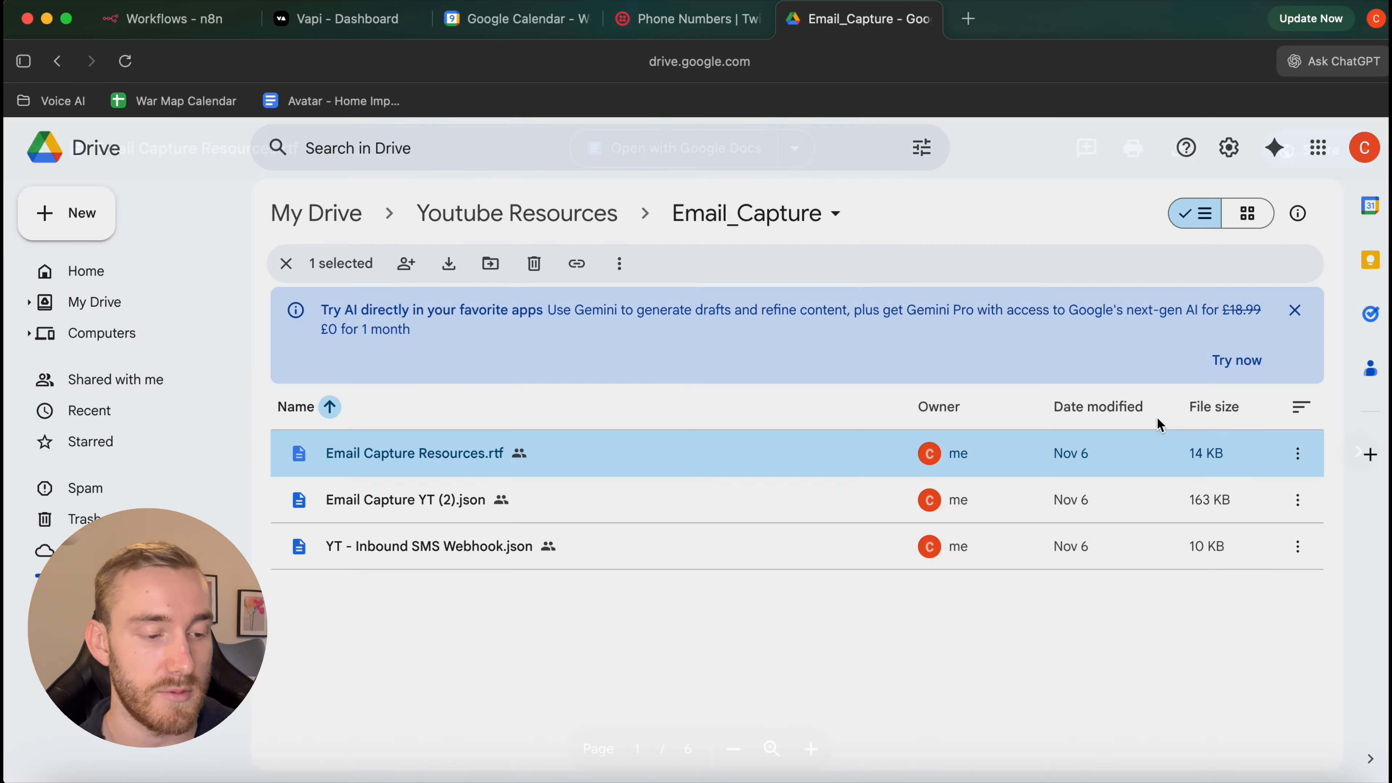
{"action": "double_click", "coordinate": [569, 511]}
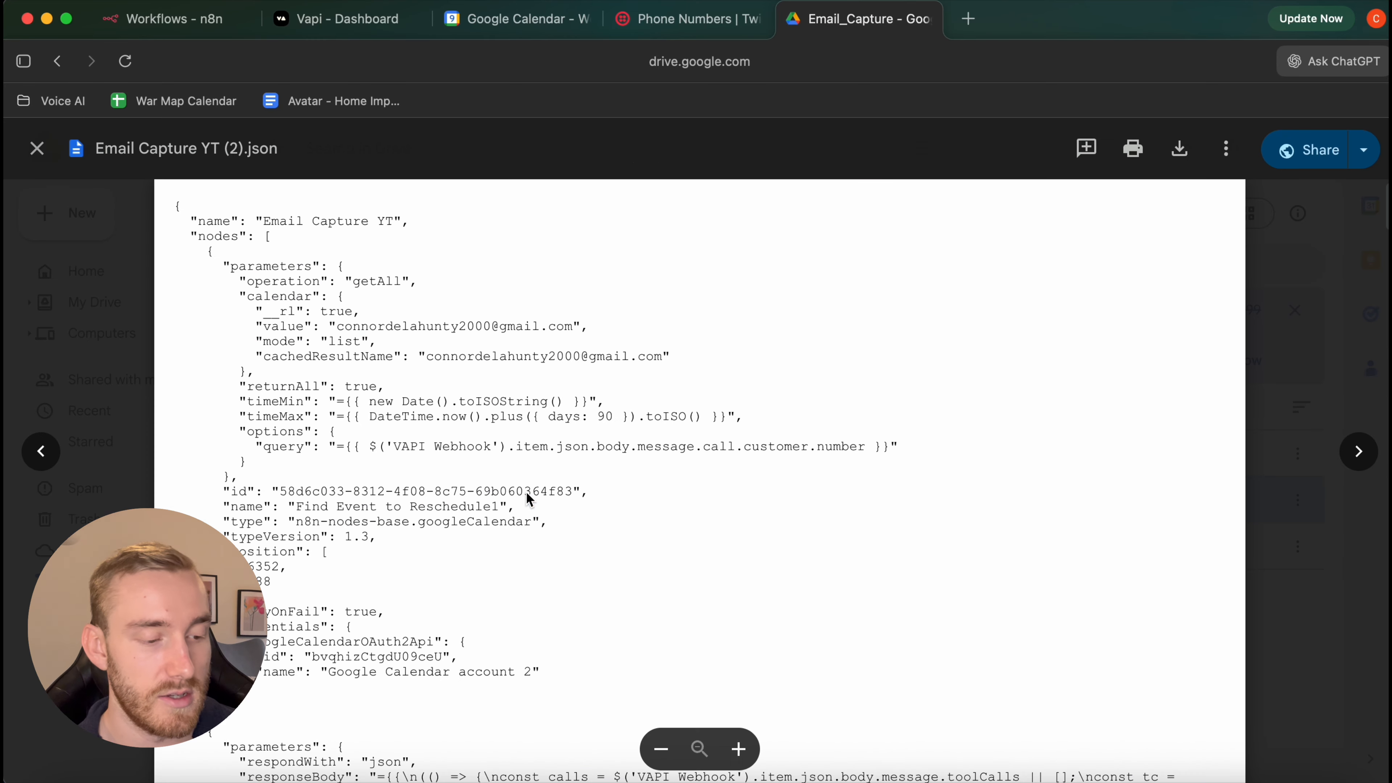
{"action": "left_click", "coordinate": [1186, 162]}
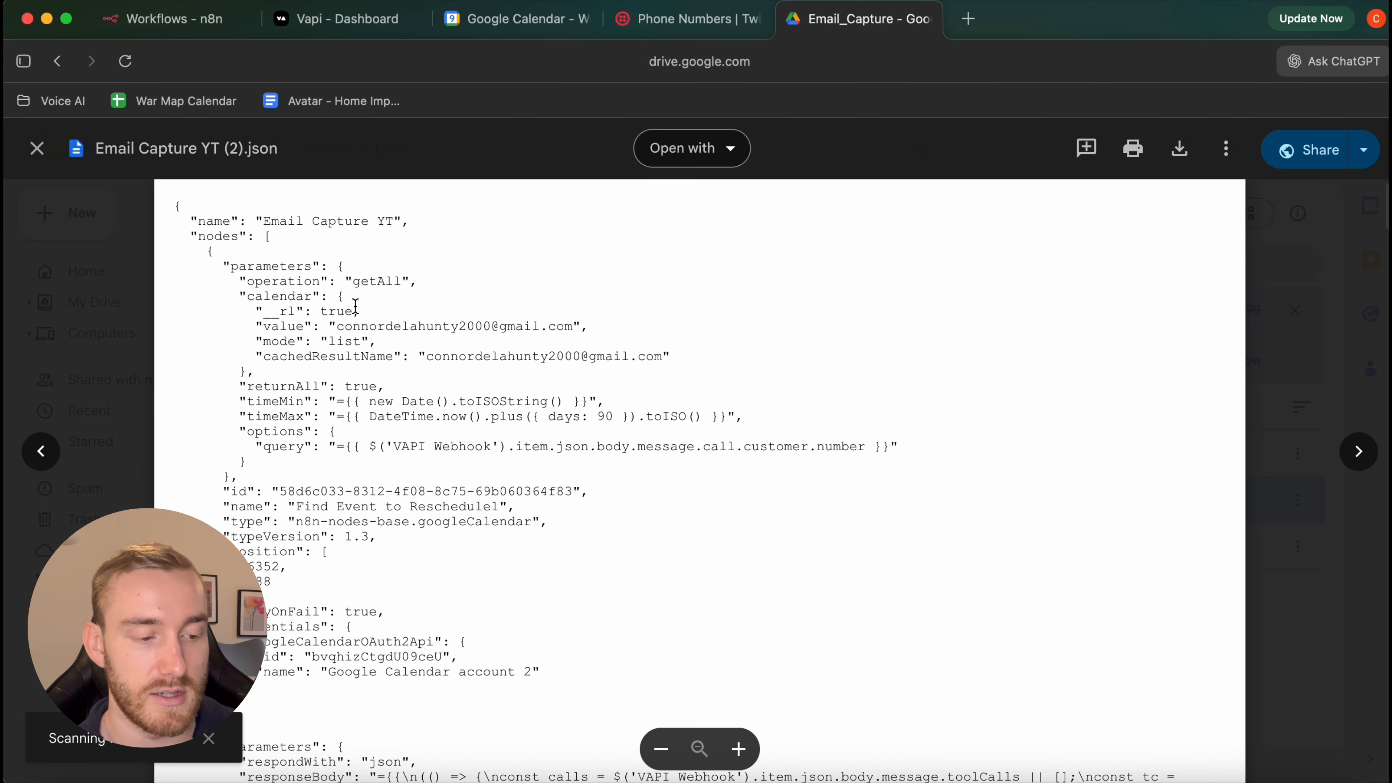
Create a new n8n workflow, import the Email Capture YT JSON file, and save it
{"action": "left_click", "coordinate": [177, 34]}
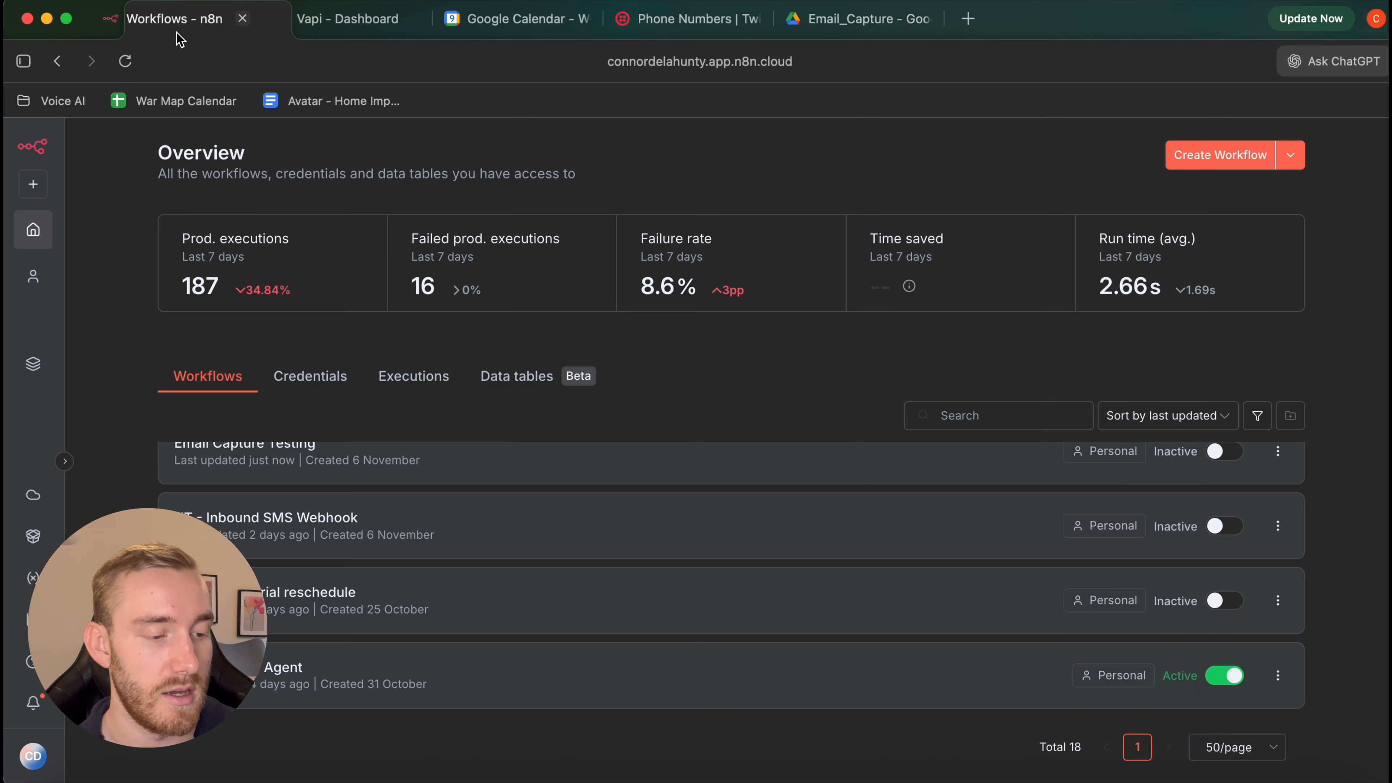
{"action": "left_click", "coordinate": [1201, 159]}
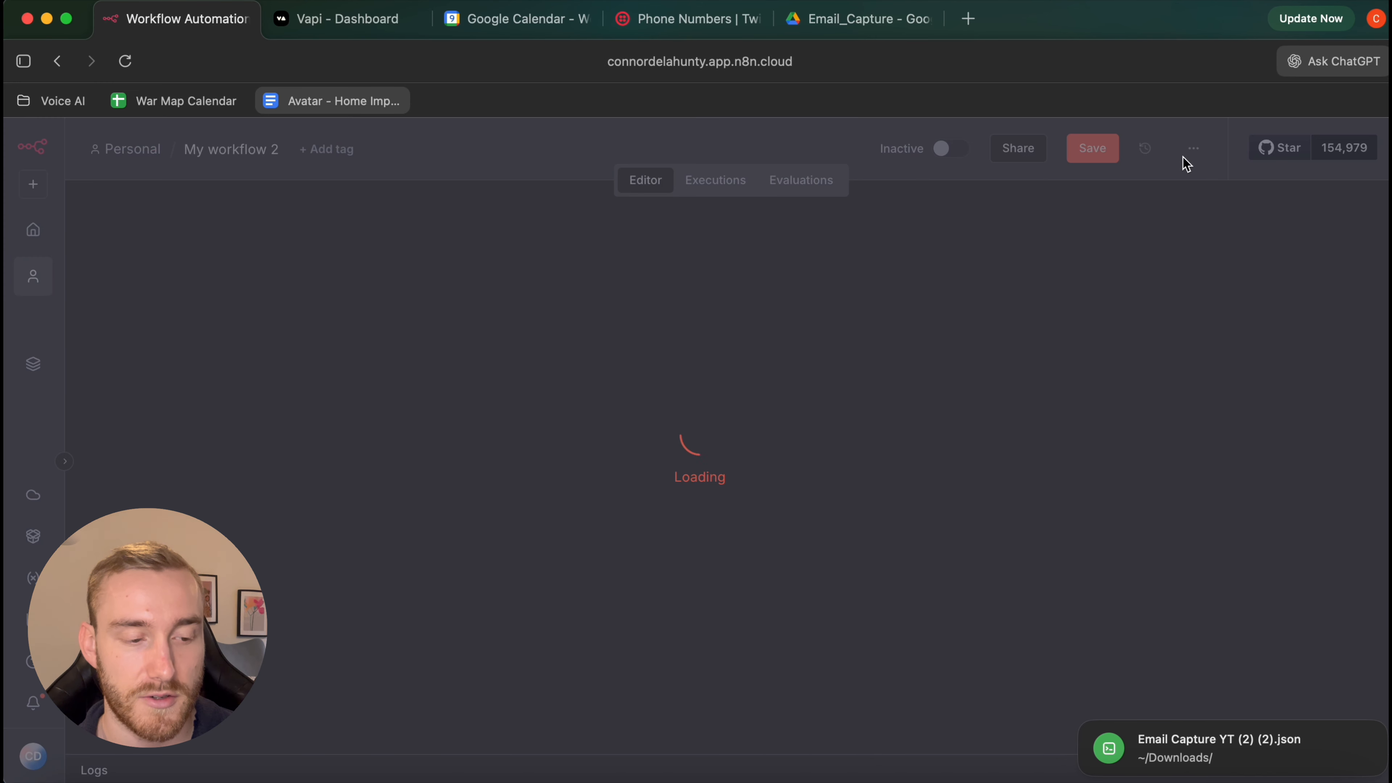
{"action": "left_click", "coordinate": [1193, 148]}
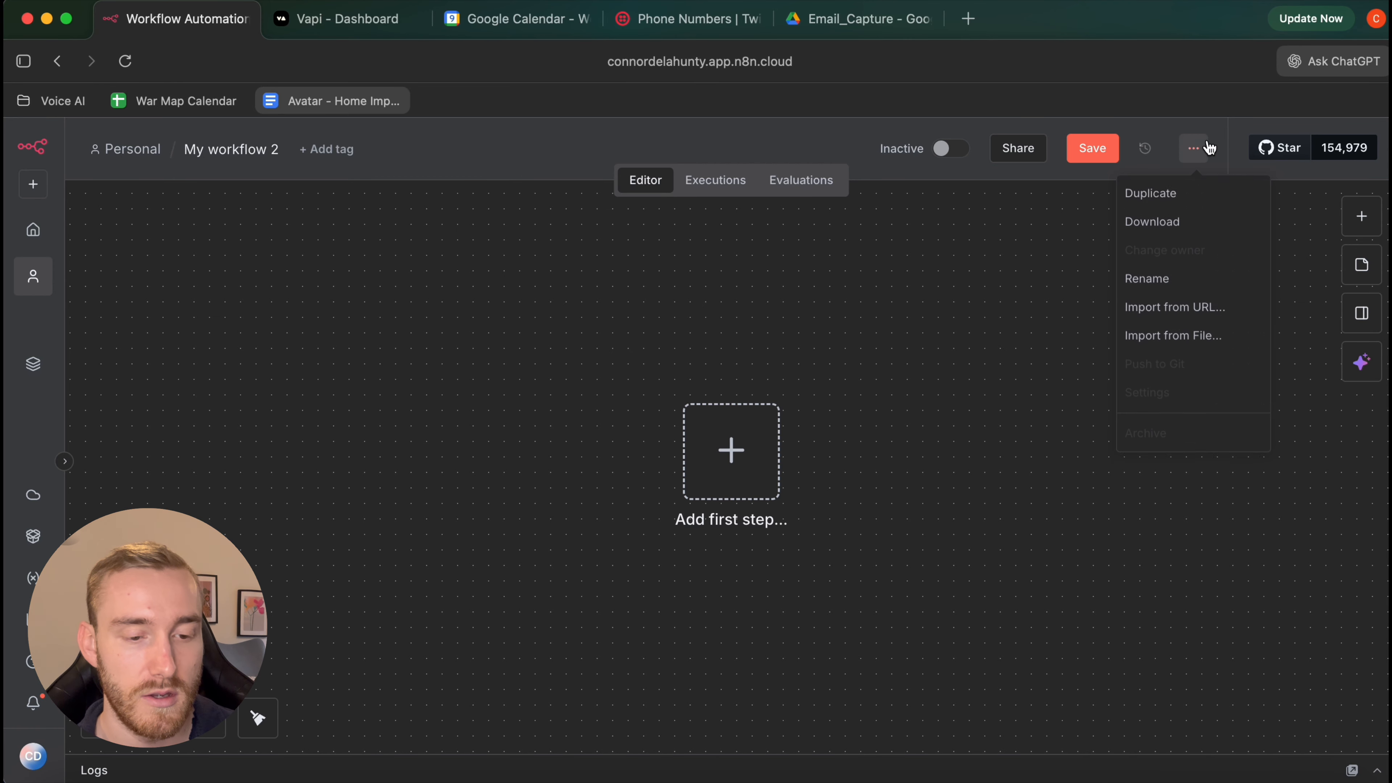
{"action": "left_click", "coordinate": [1173, 300]}
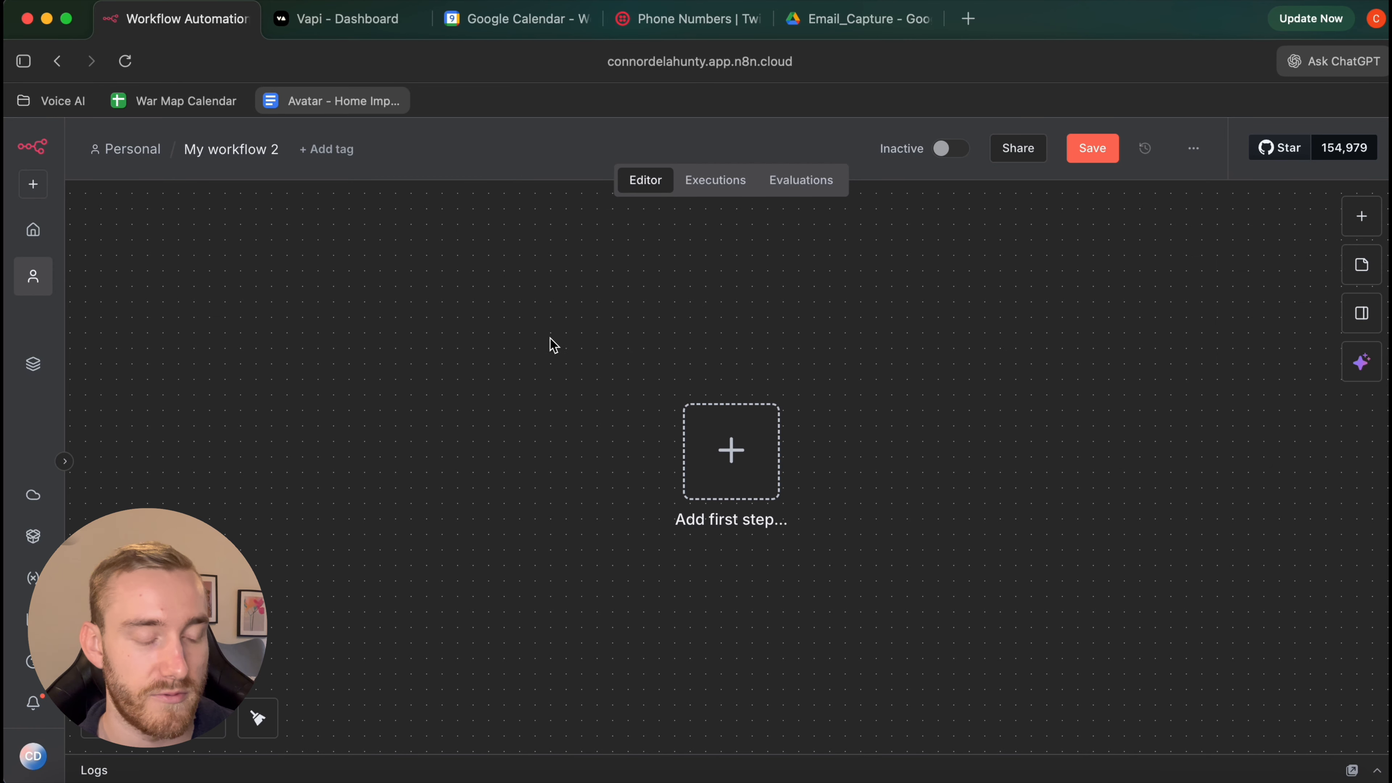
{"action": "double_click", "coordinate": [665, 235]}
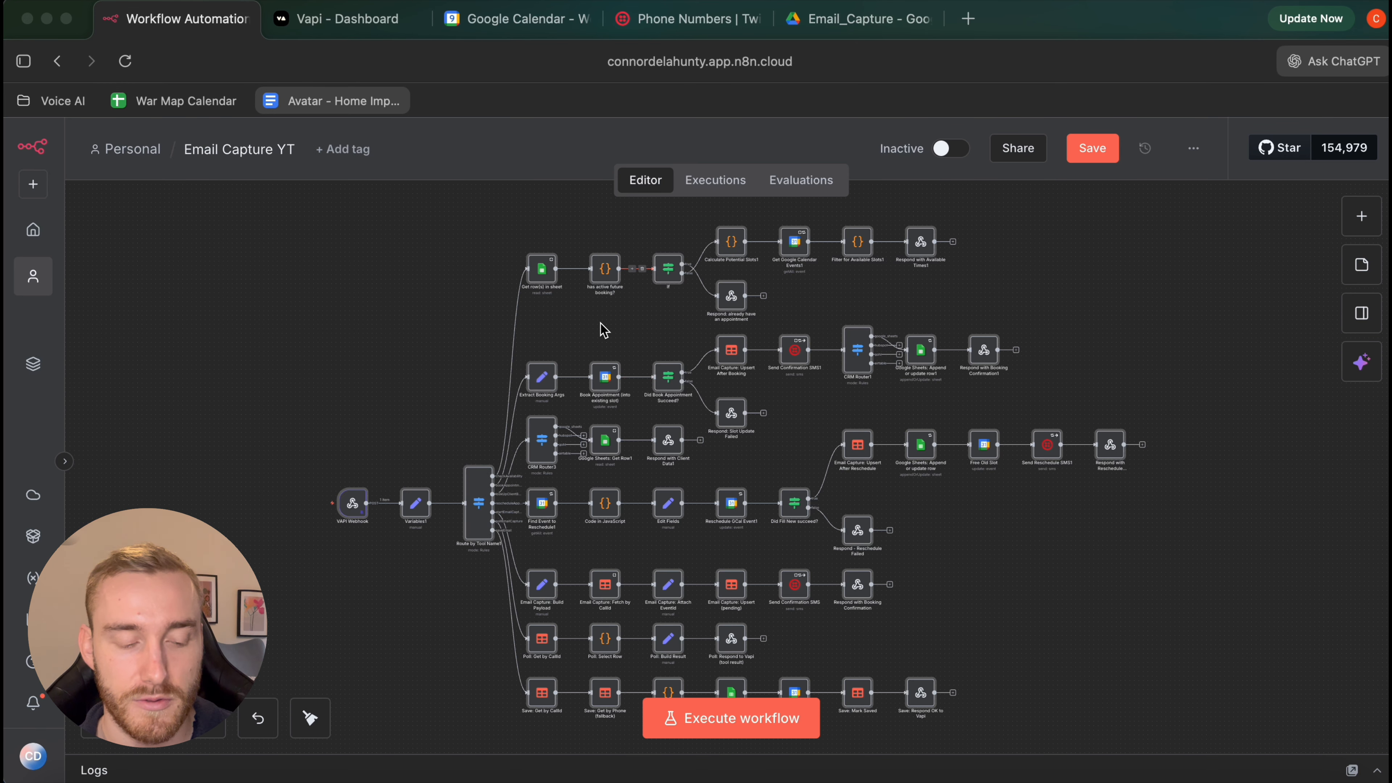
{"action": "scroll", "coordinate": [857, 452], "scroll_direction": "down", "scroll_amount": 2}
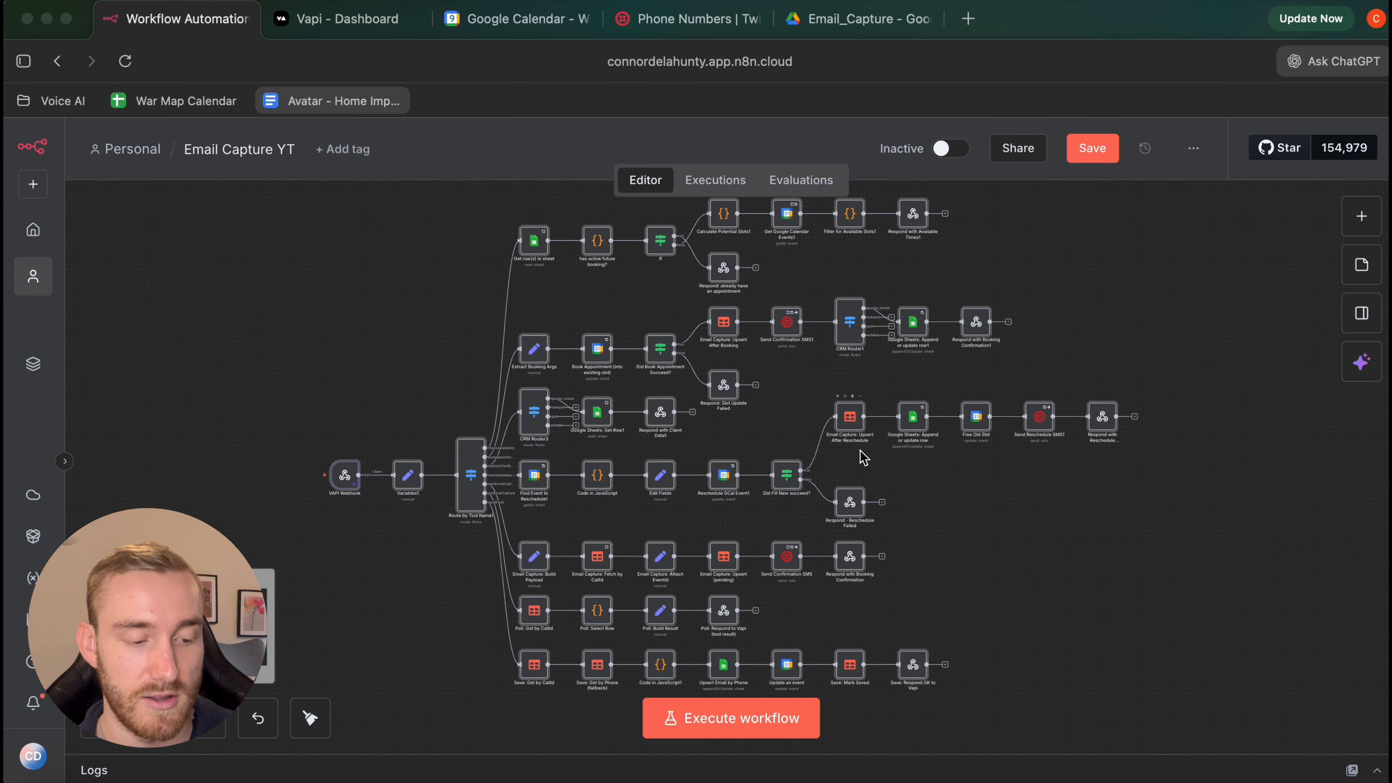
{"action": "left_click", "coordinate": [1100, 161]}
{"action": "left_click", "coordinate": [1069, 159]}
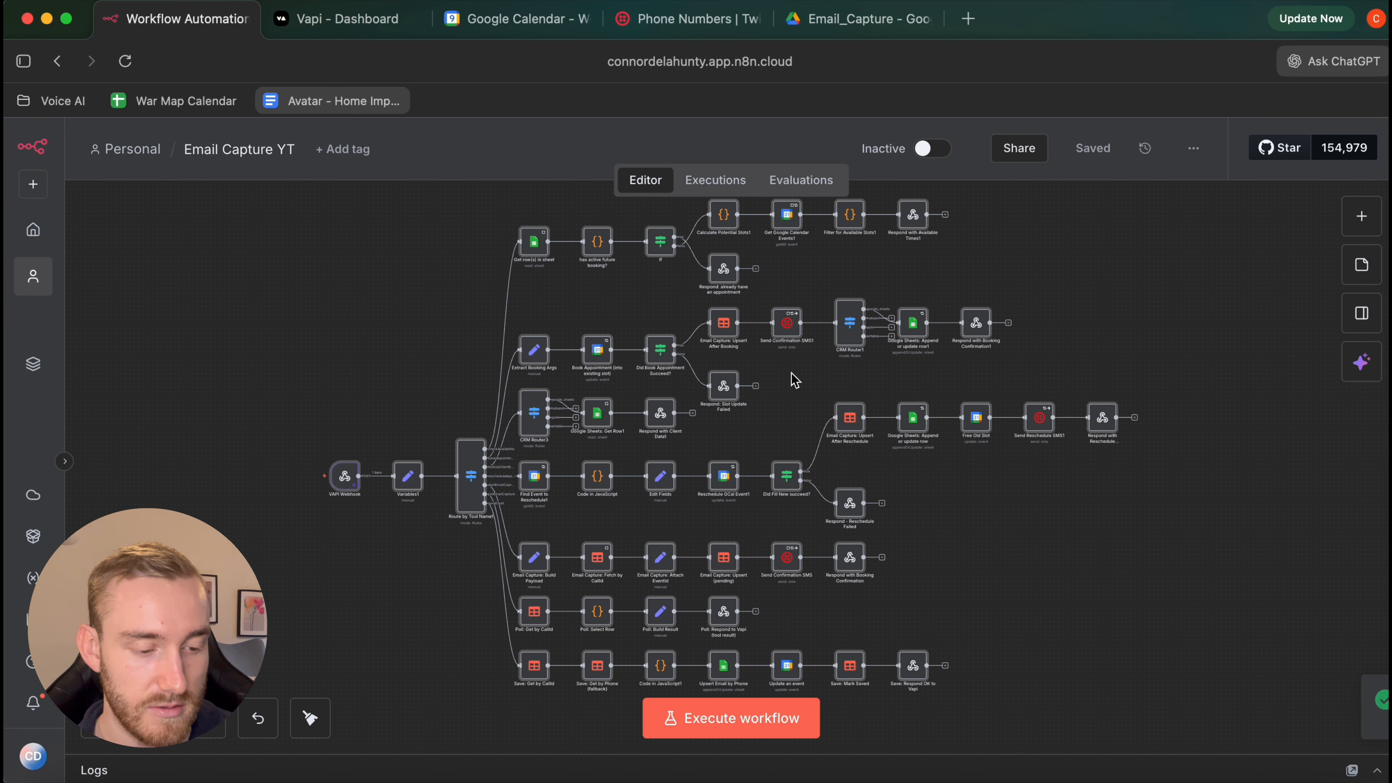
{"action": "scroll", "coordinate": [707, 427], "scroll_direction": "up", "scroll_amount": 2}
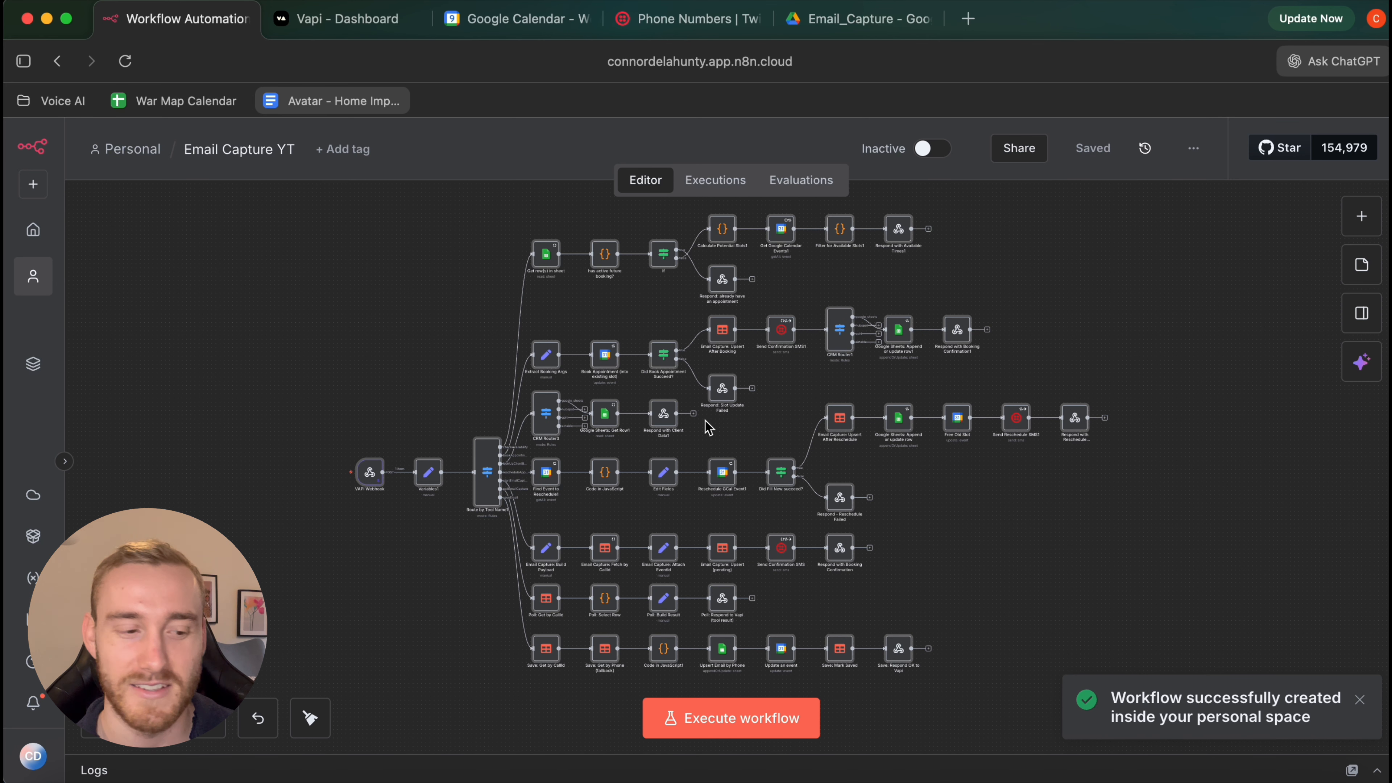
Pan around the imported workflow canvas to inspect its nodes
{"action": "scroll", "coordinate": [548, 406], "scroll_direction": "down", "scroll_amount": 2}
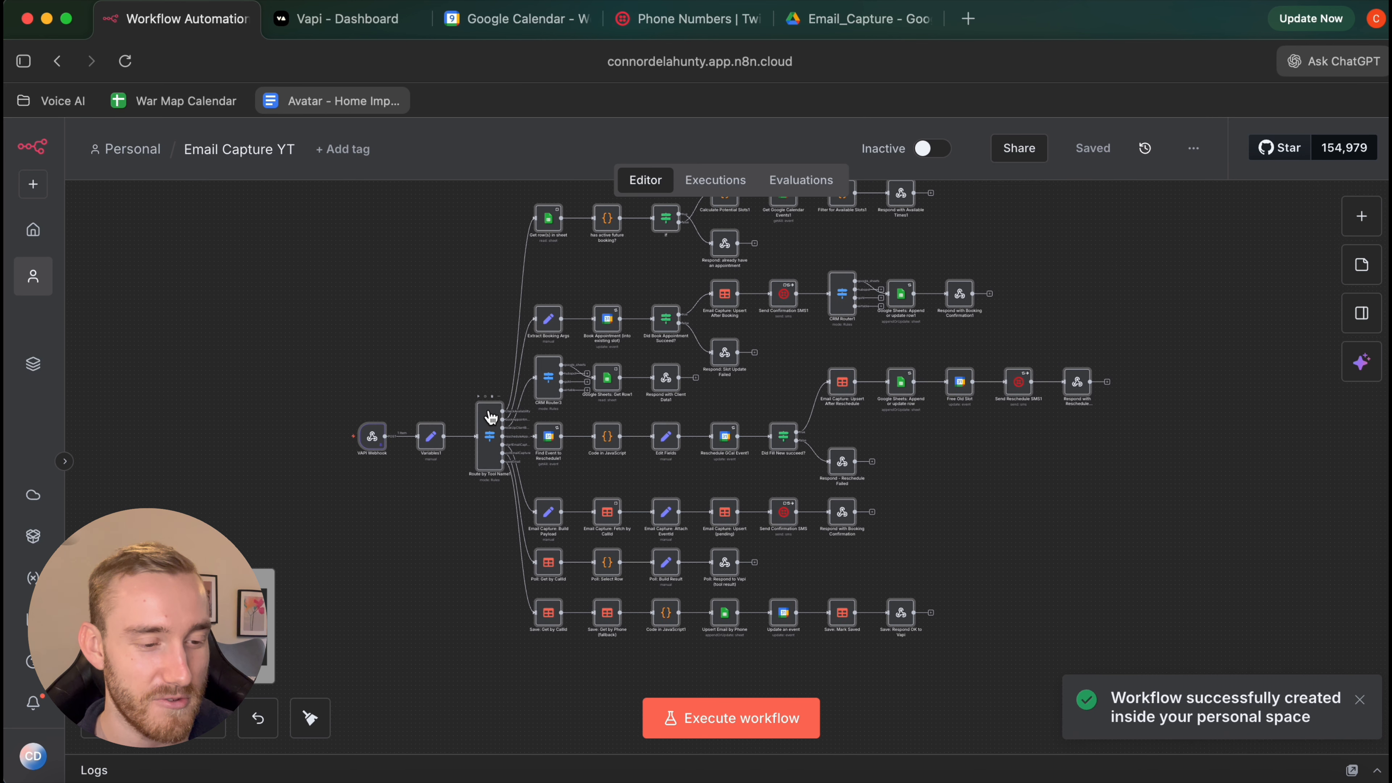
{"action": "scroll", "coordinate": [490, 417], "scroll_direction": "up", "scroll_amount": 3}
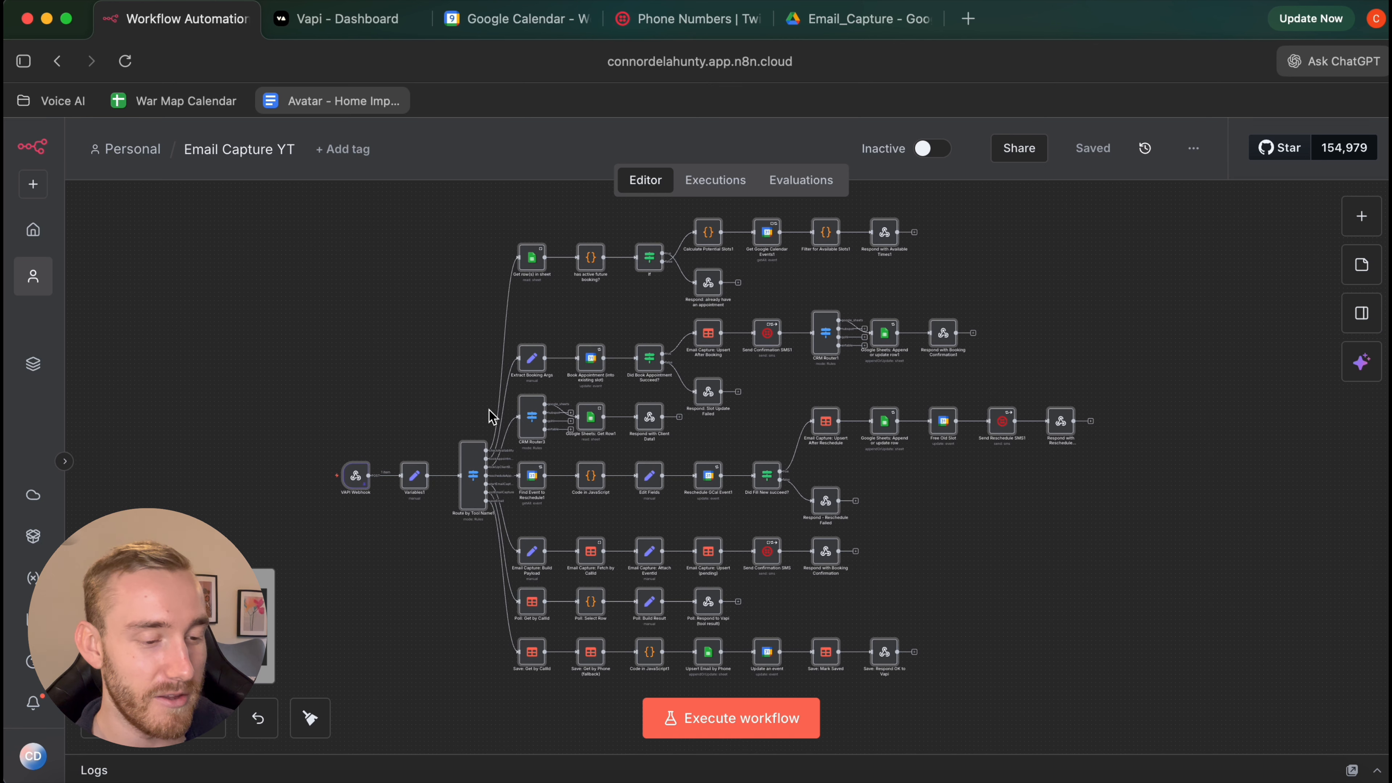
{"action": "scroll", "coordinate": [491, 417], "scroll_direction": "up", "scroll_amount": 3}
{"action": "scroll", "coordinate": [491, 417], "scroll_direction": "up", "scroll_amount": 2}
{"action": "scroll", "coordinate": [839, 477], "scroll_direction": "up", "scroll_amount": 1}
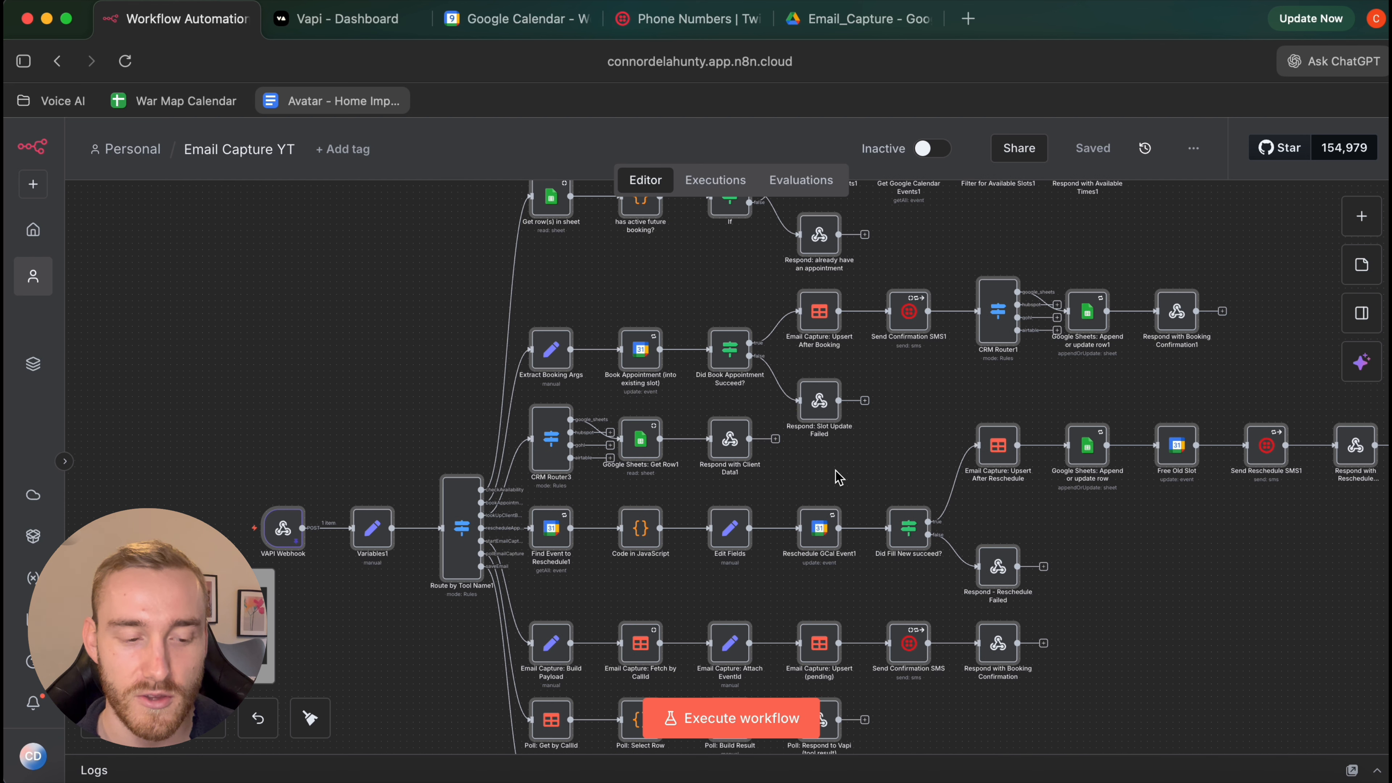
{"action": "scroll", "coordinate": [839, 477], "scroll_direction": "down", "scroll_amount": 2}
{"action": "scroll", "coordinate": [839, 477], "scroll_direction": "up", "scroll_amount": 1}
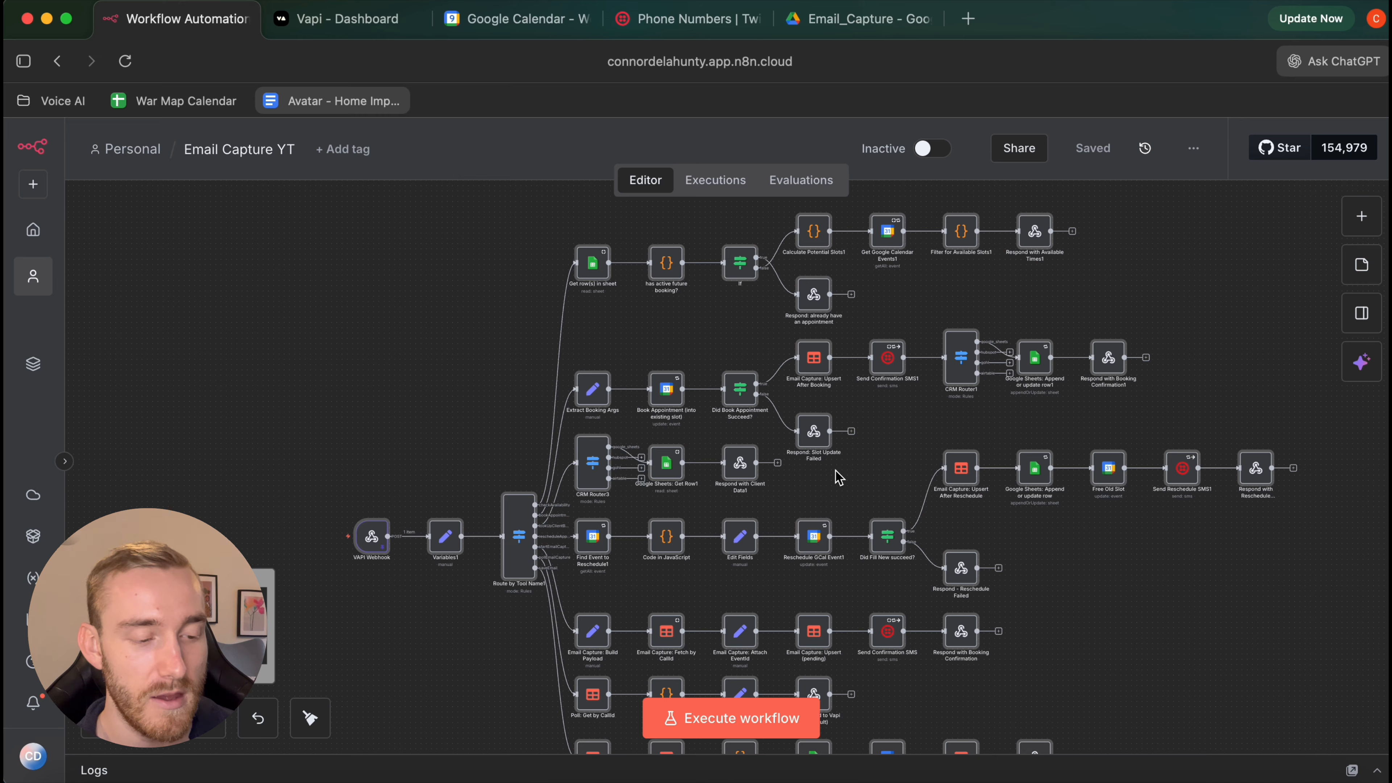
{"action": "scroll", "coordinate": [370, 554], "scroll_direction": "up", "scroll_amount": 4}
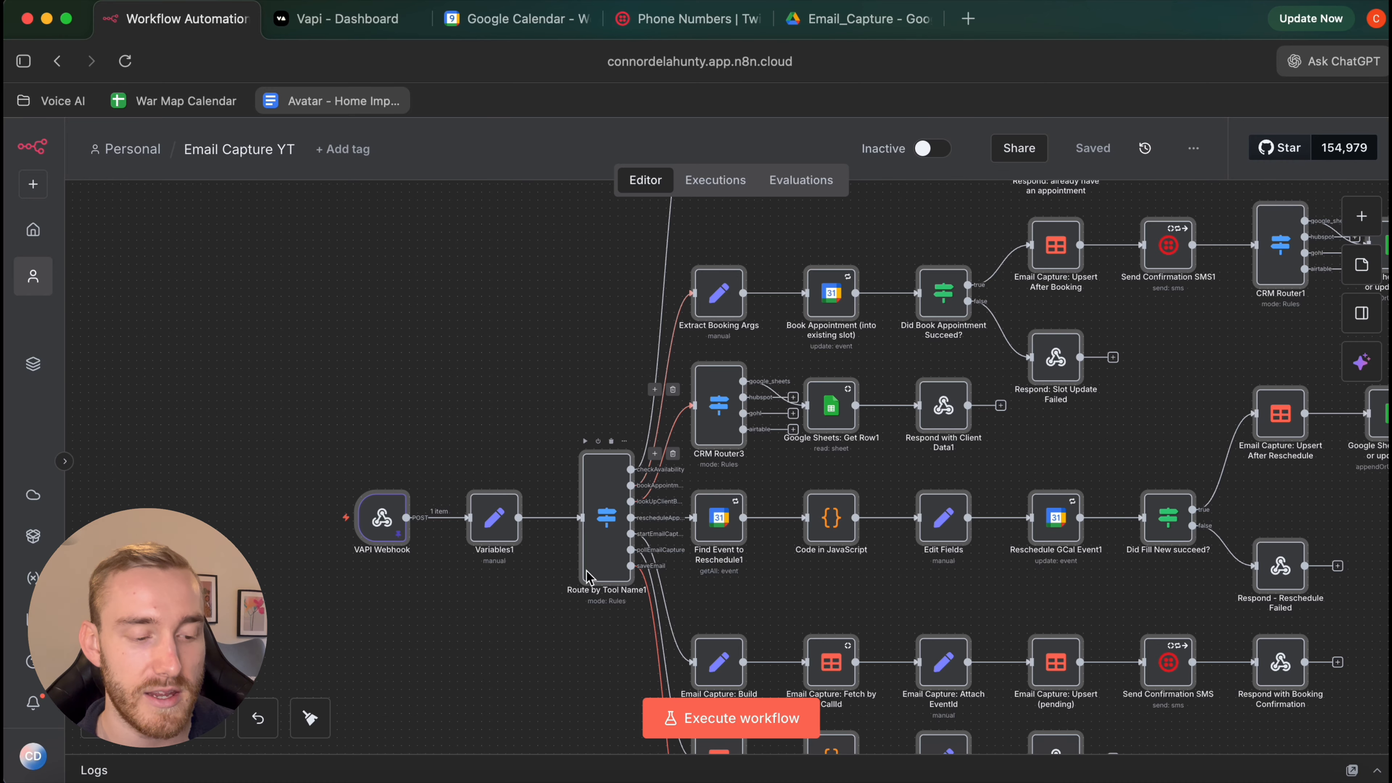
{"action": "scroll", "coordinate": [611, 471], "scroll_direction": "down", "scroll_amount": 3}
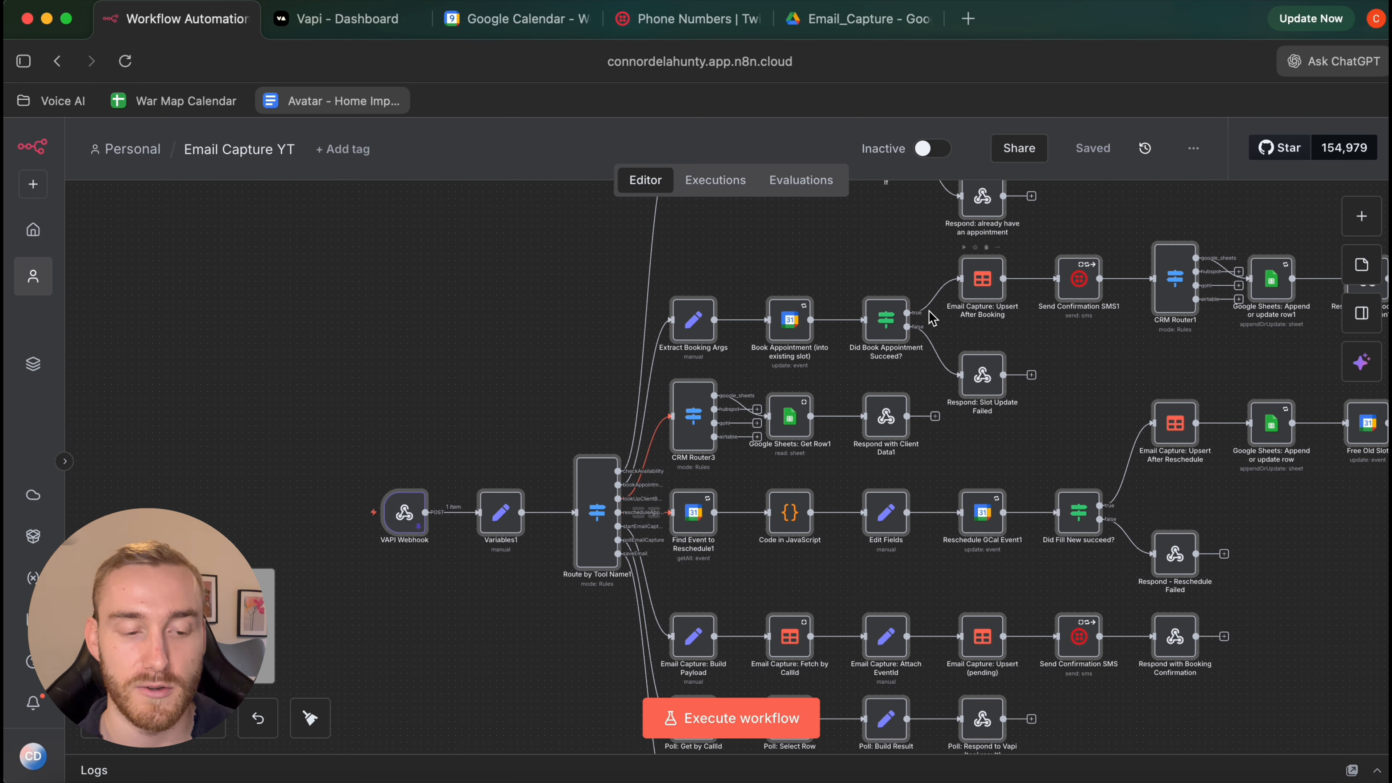
{"action": "scroll", "coordinate": [800, 365], "scroll_direction": "up", "scroll_amount": 1}
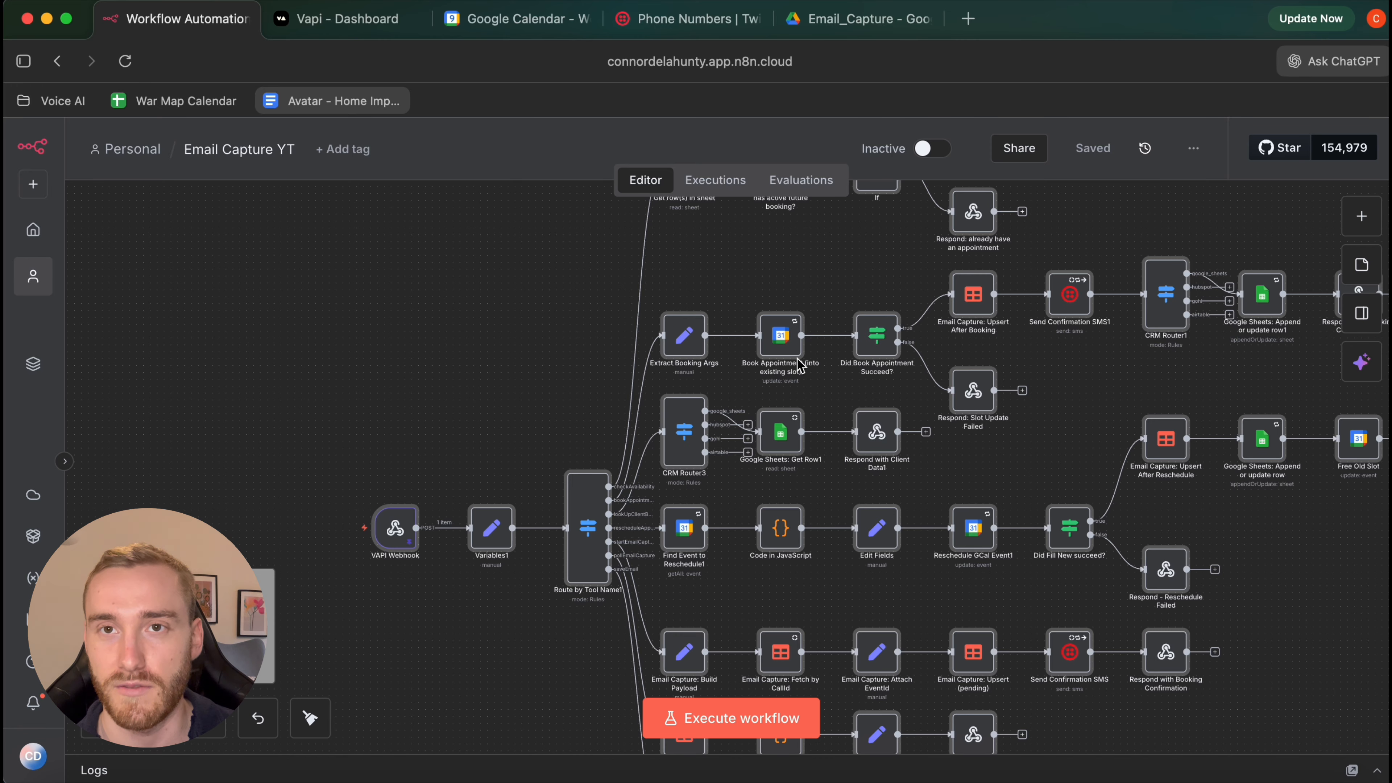
{"action": "scroll", "coordinate": [713, 380], "scroll_direction": "up", "scroll_amount": 3}
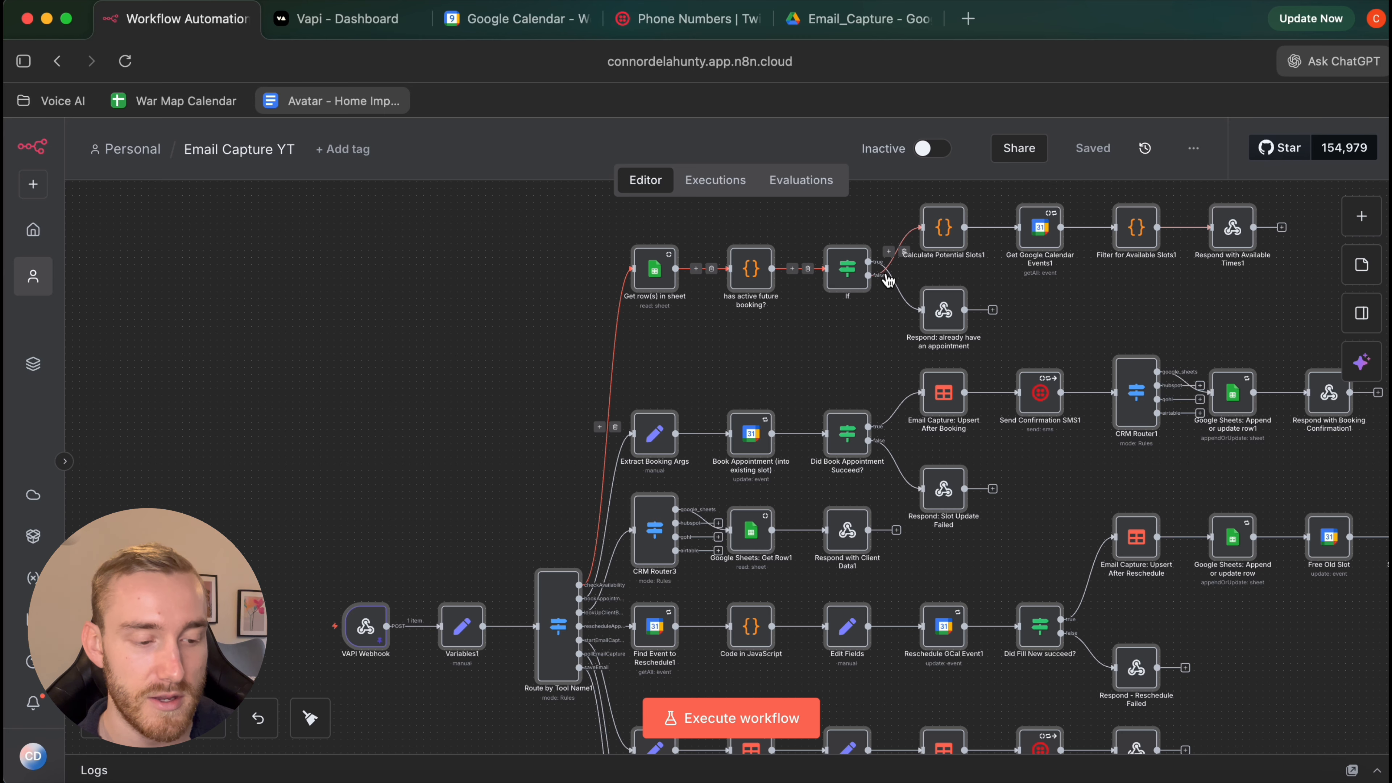
{"action": "scroll", "coordinate": [688, 394], "scroll_direction": "down", "scroll_amount": 1}
{"action": "scroll", "coordinate": [1242, 360], "scroll_direction": "down", "scroll_amount": 2}
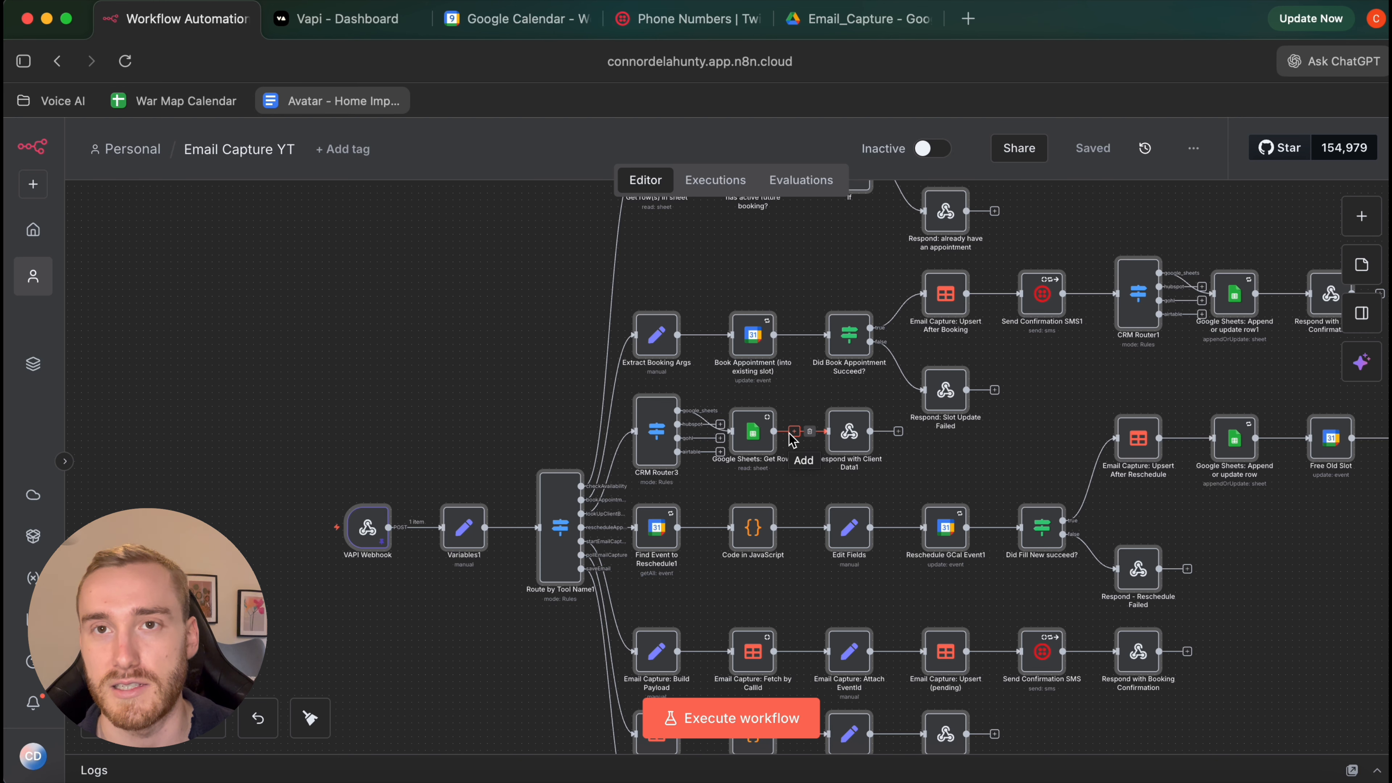
{"action": "scroll", "coordinate": [792, 438], "scroll_direction": "down", "scroll_amount": 2}
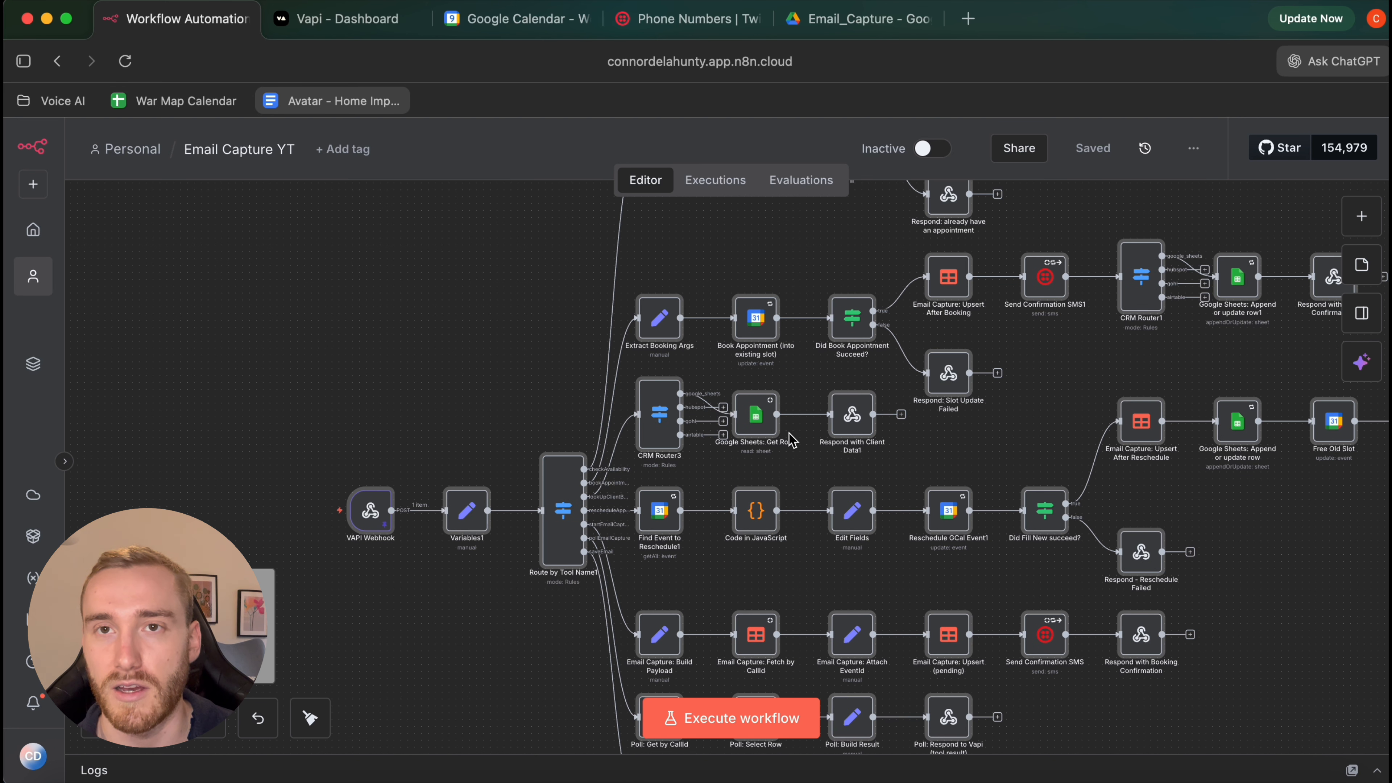
{"action": "scroll", "coordinate": [792, 439], "scroll_direction": "down", "scroll_amount": 10}
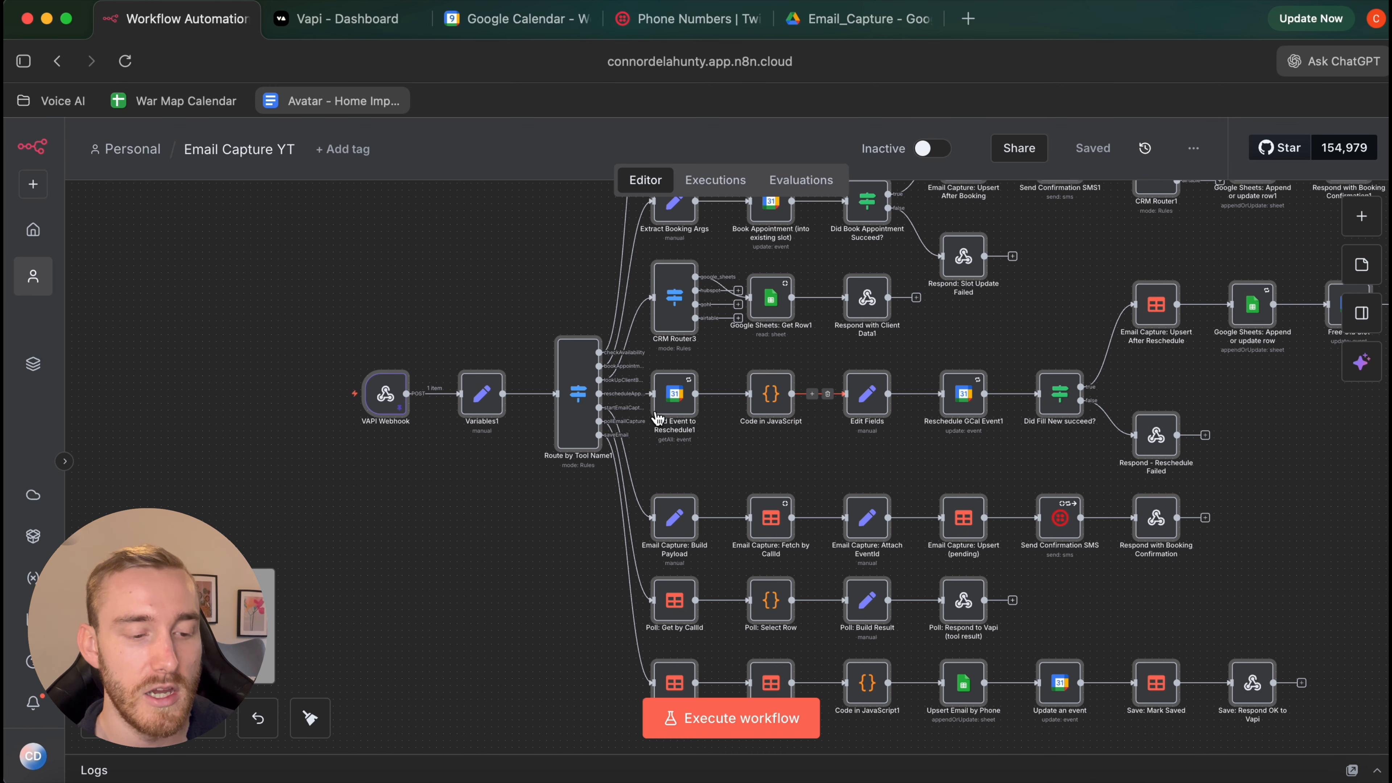
{"action": "scroll", "coordinate": [693, 521], "scroll_direction": "down", "scroll_amount": 5}
{"action": "scroll", "coordinate": [693, 521], "scroll_direction": "right", "scroll_amount": 5}
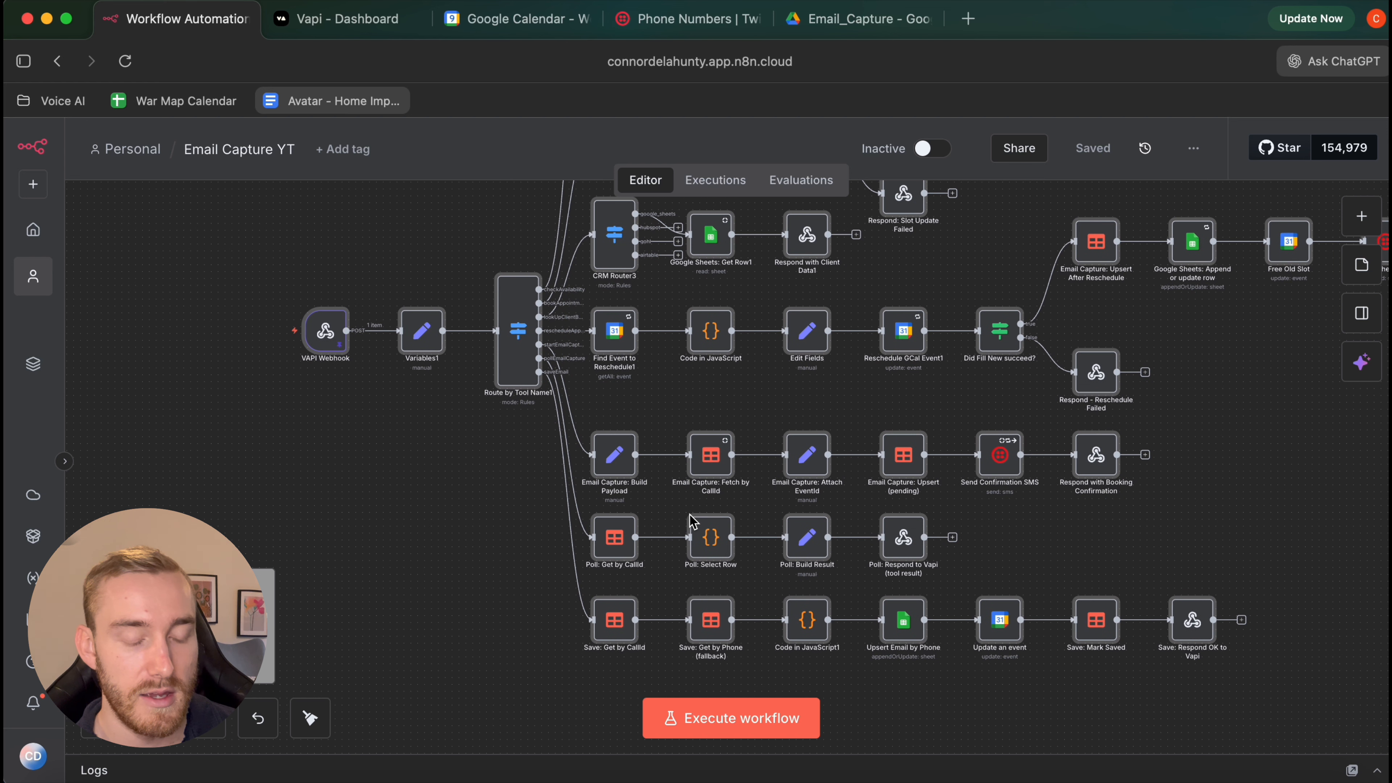
{"action": "scroll", "coordinate": [602, 475], "scroll_direction": "down", "scroll_amount": 3}
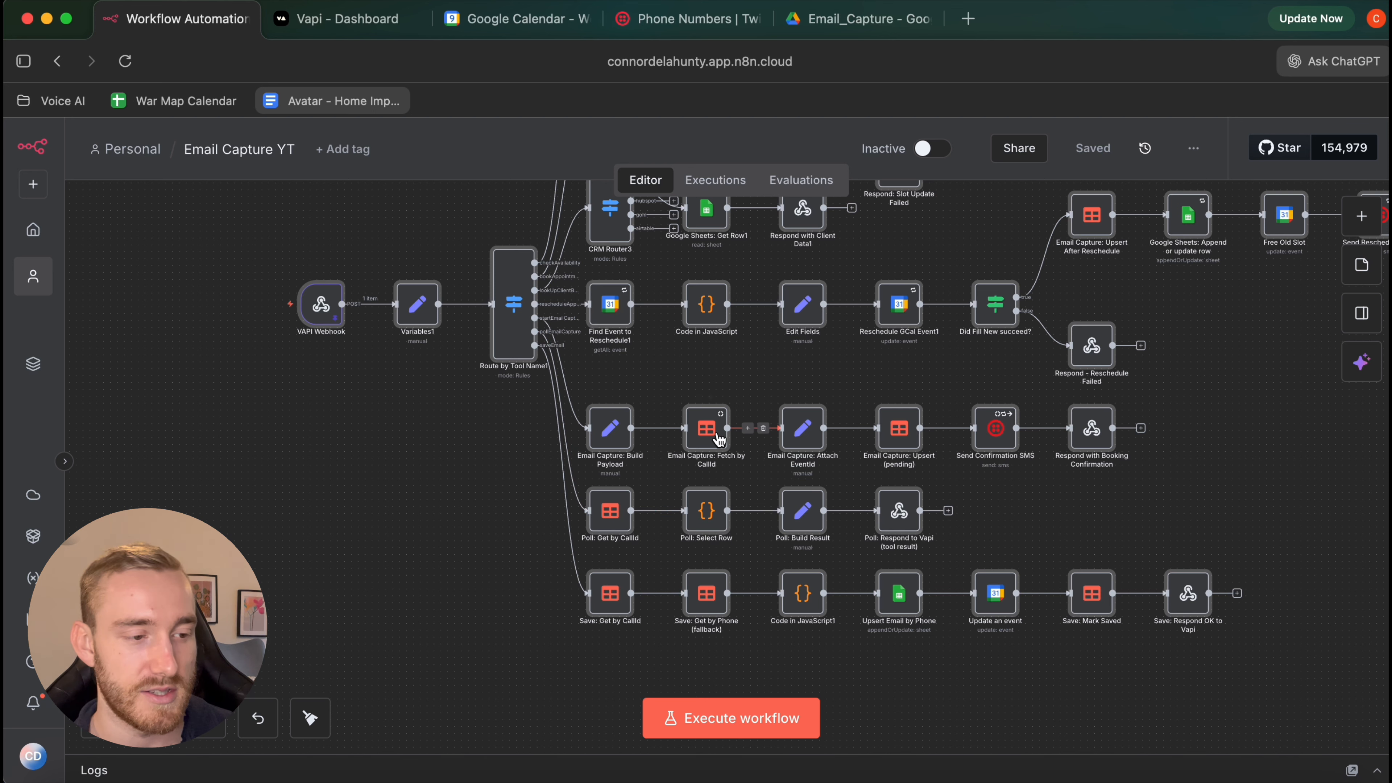
Copy the VAPI Webhook node's production webhook URL
{"action": "double_click", "coordinate": [324, 311]}
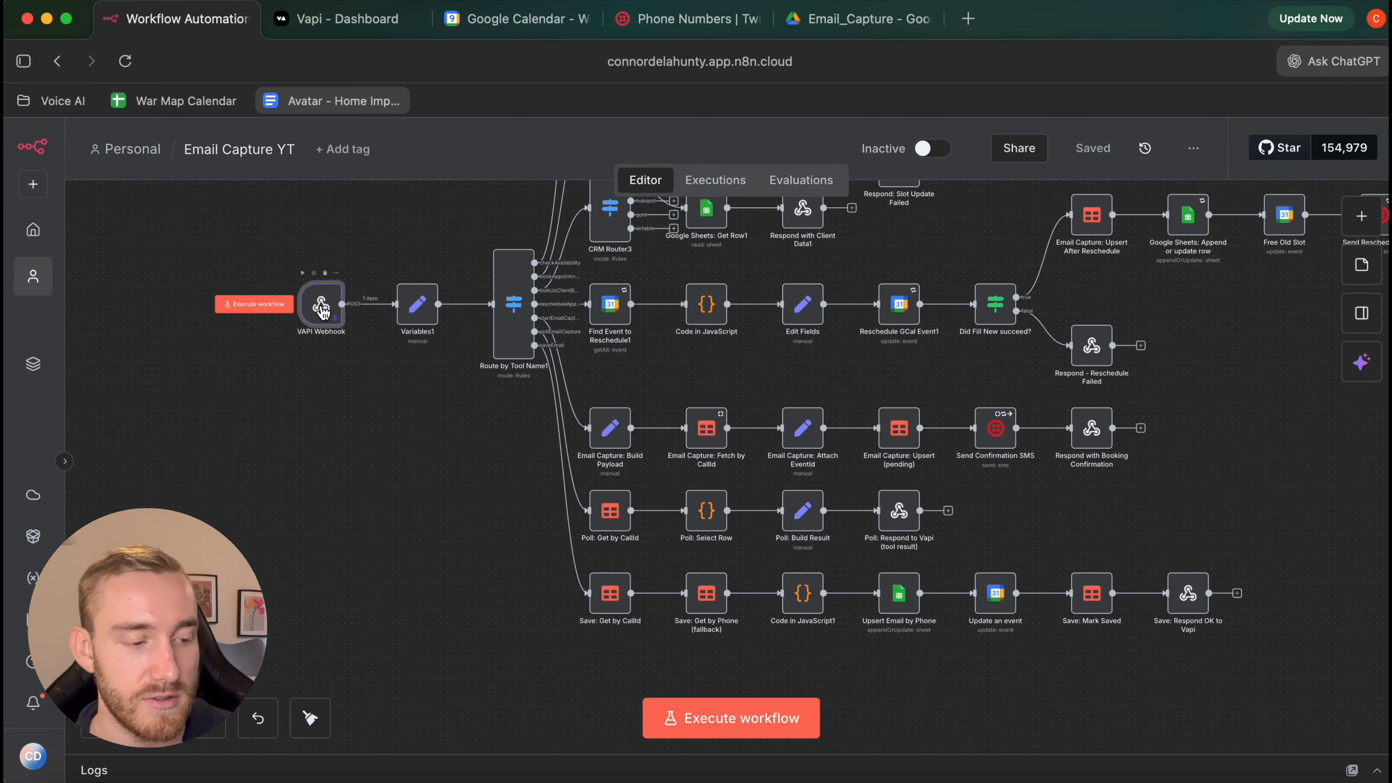
{"action": "left_click", "coordinate": [565, 278]}
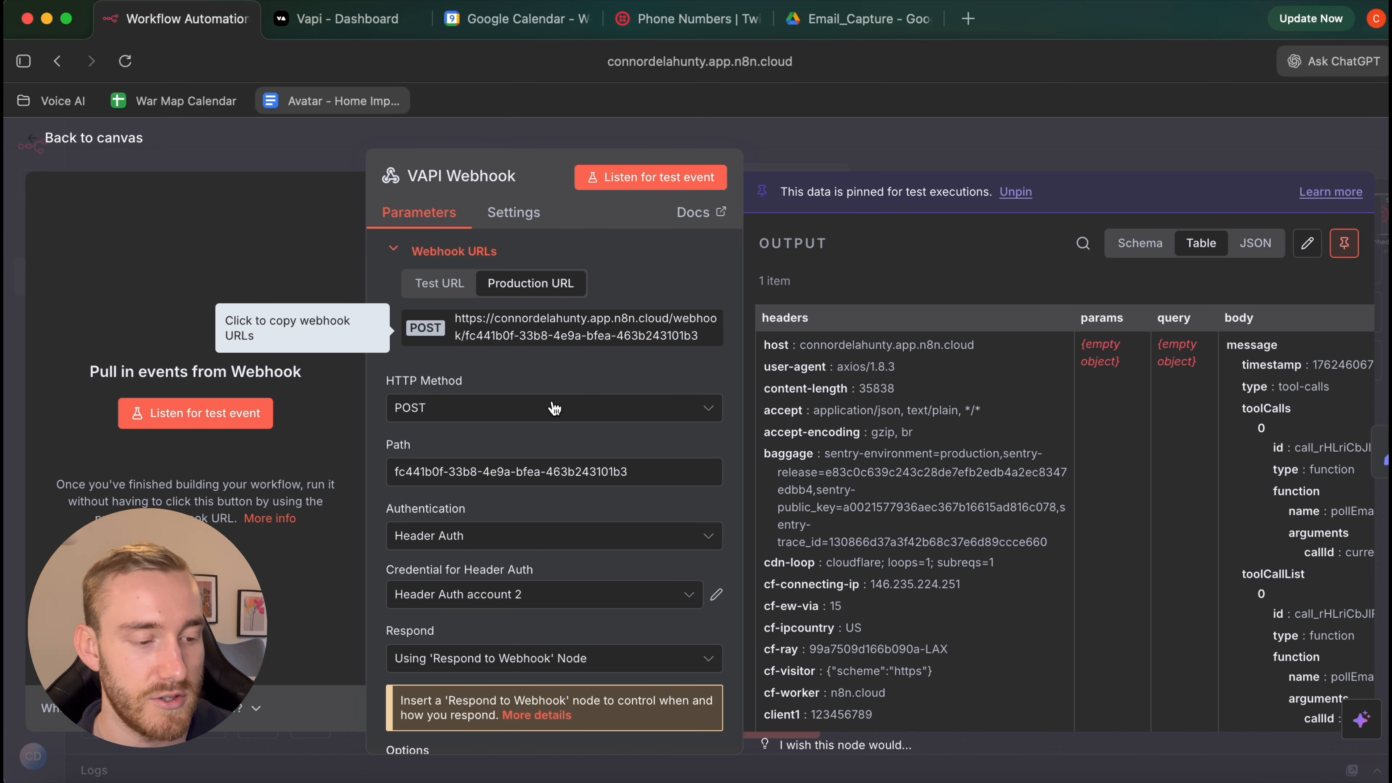
{"action": "left_click", "coordinate": [554, 324]}
{"action": "left_click", "coordinate": [548, 323]}
{"action": "left_click", "coordinate": [548, 324]}
{"action": "left_click", "coordinate": [548, 323]}
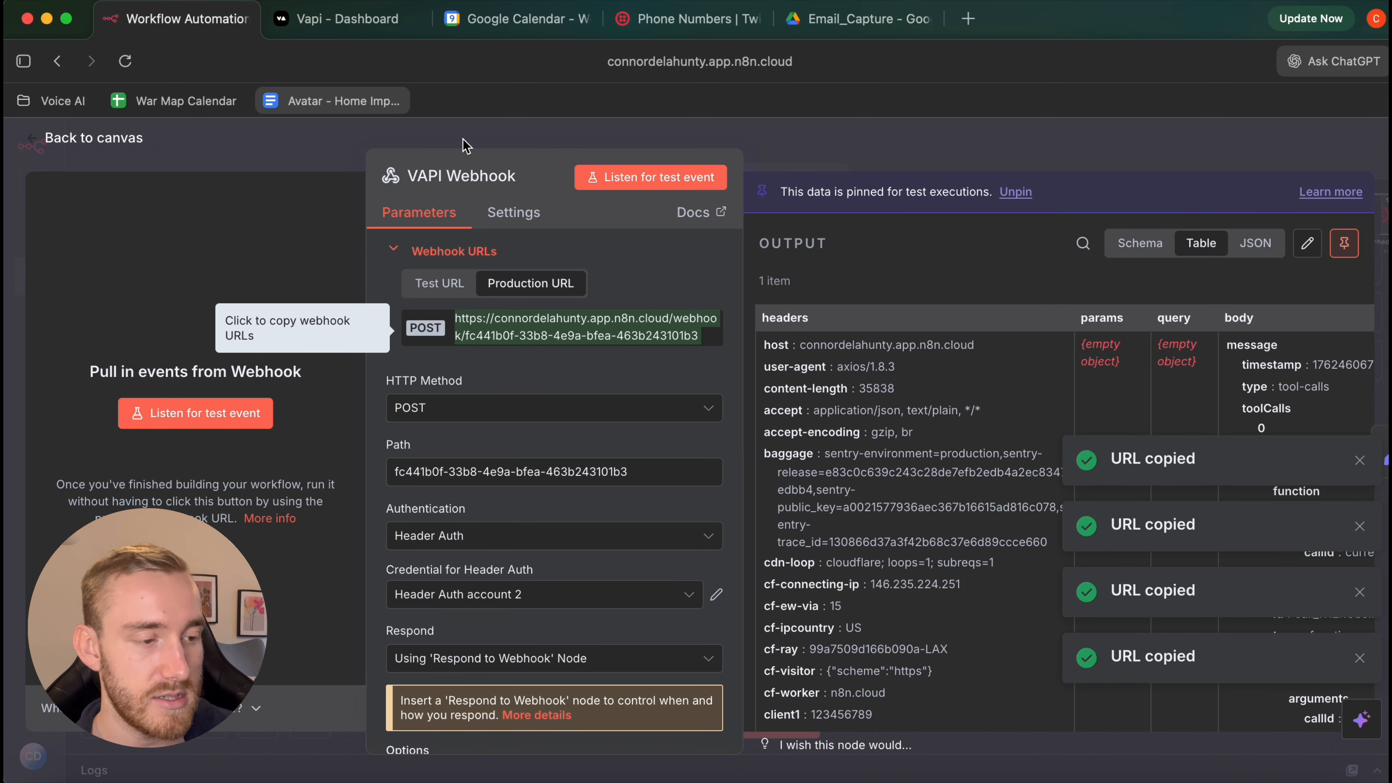
{"action": "left_click", "coordinate": [359, 28]}
Paste the n8n production webhook URL into the assistant's Server URL field
{"action": "scroll", "coordinate": [787, 490], "scroll_direction": "down", "scroll_amount": 2}
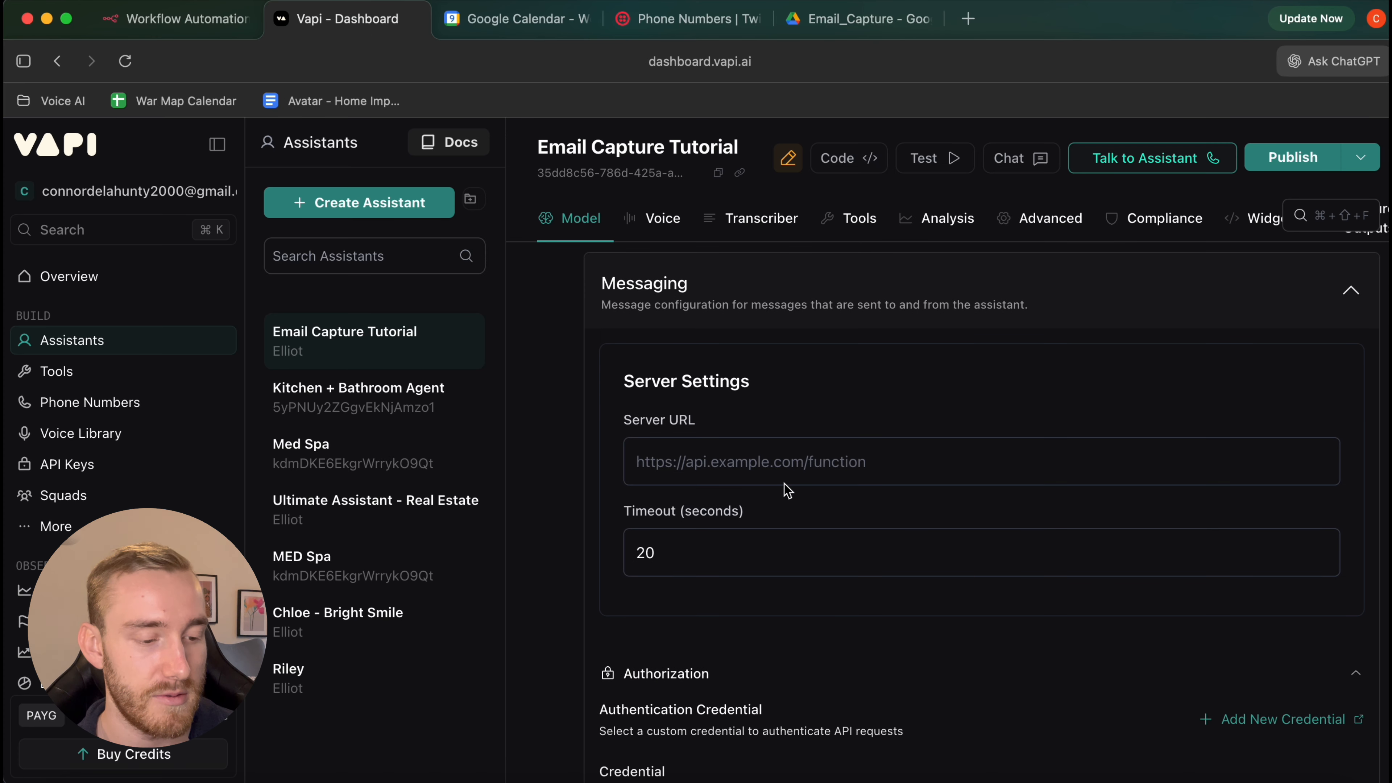
{"action": "left_click", "coordinate": [790, 475]}
{"action": "key", "text": "super+v"}
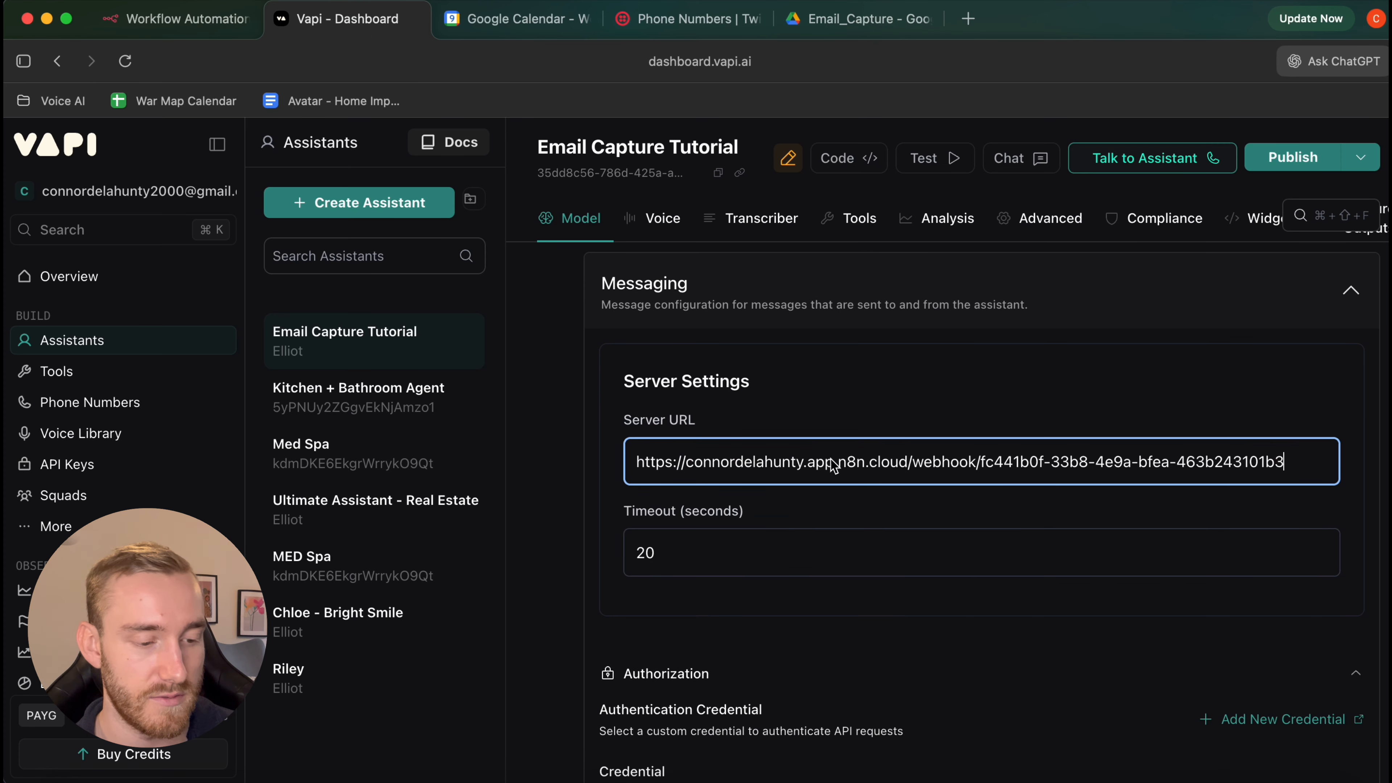
{"action": "left_click", "coordinate": [910, 422]}
Add an empty custom HTTP header row under HTTP Headers
{"action": "scroll", "coordinate": [910, 422], "scroll_direction": "down", "scroll_amount": 2}
{"action": "scroll", "coordinate": [911, 422], "scroll_direction": "down", "scroll_amount": 10}
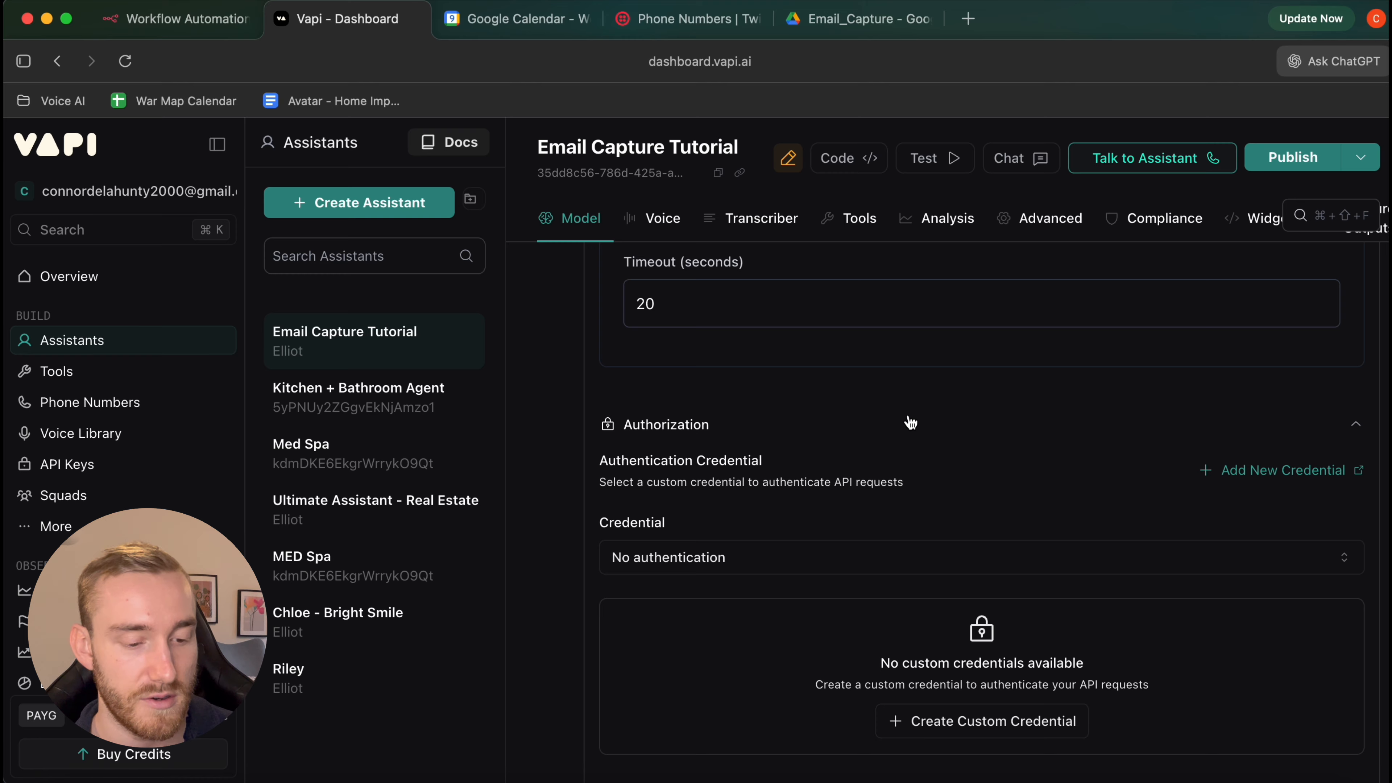
{"action": "scroll", "coordinate": [911, 423], "scroll_direction": "down", "scroll_amount": 2}
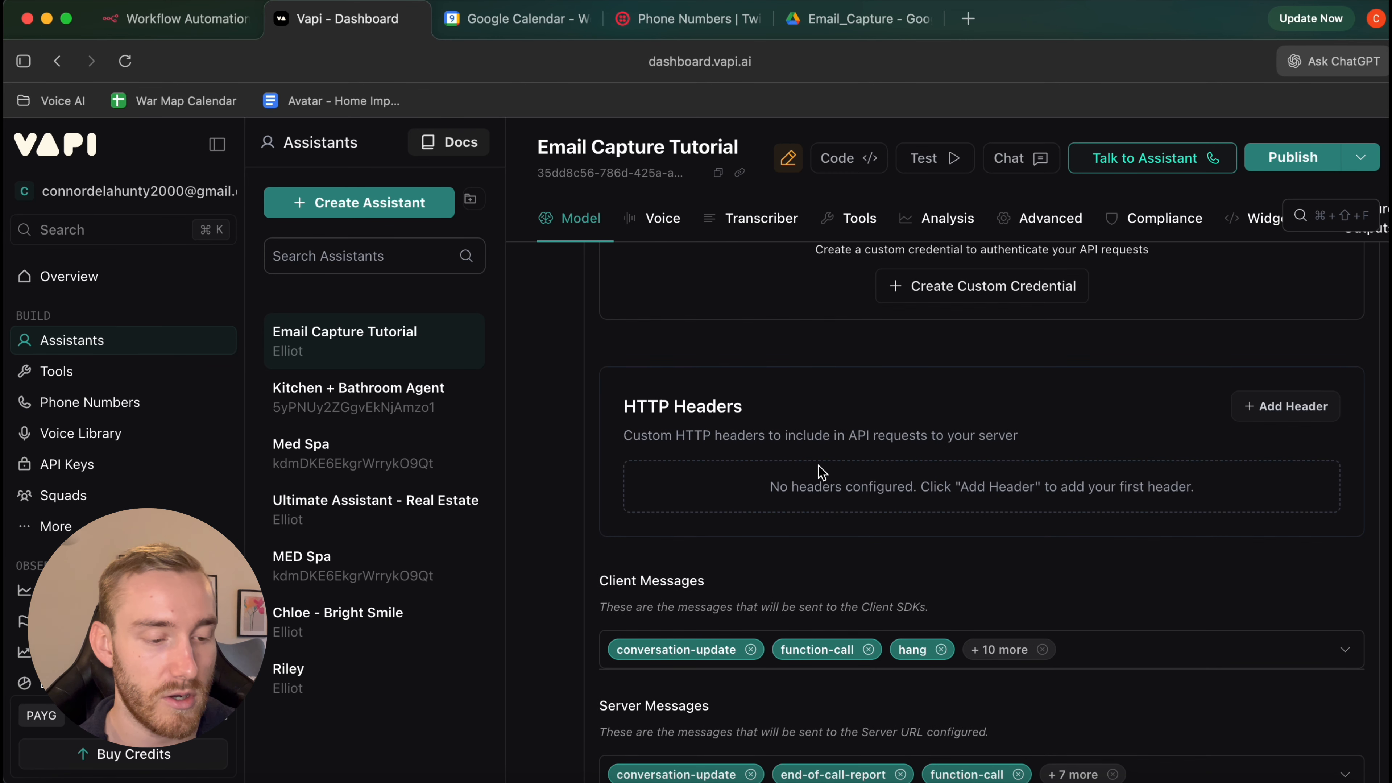
{"action": "scroll", "coordinate": [952, 492], "scroll_direction": "up", "scroll_amount": 1}
{"action": "left_click", "coordinate": [1277, 435]}
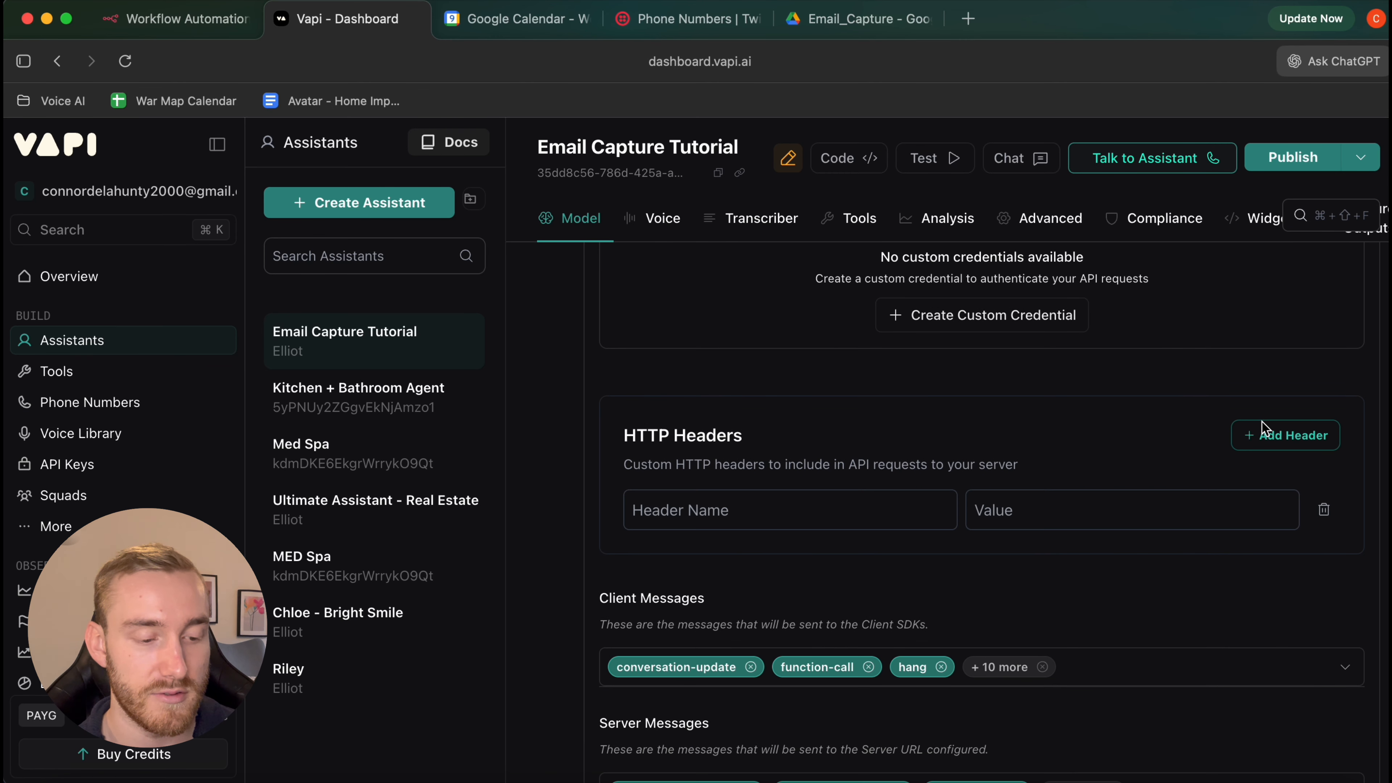
{"action": "left_click", "coordinate": [783, 504]}
{"action": "left_click", "coordinate": [180, 18]}
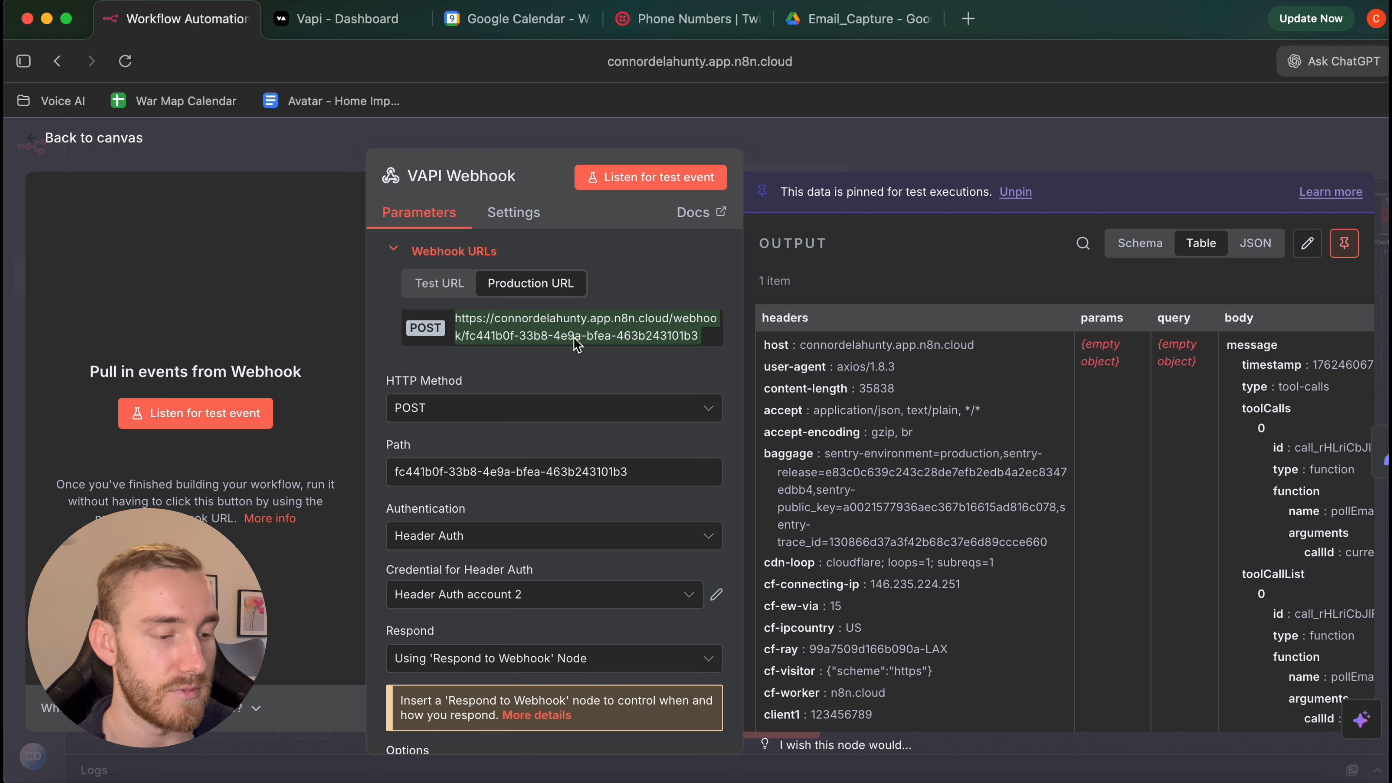
Check the VAPI Webhook's authentication and discard a new Header Auth credential draft
{"action": "left_click", "coordinate": [127, 141]}
{"action": "double_click", "coordinate": [319, 305]}
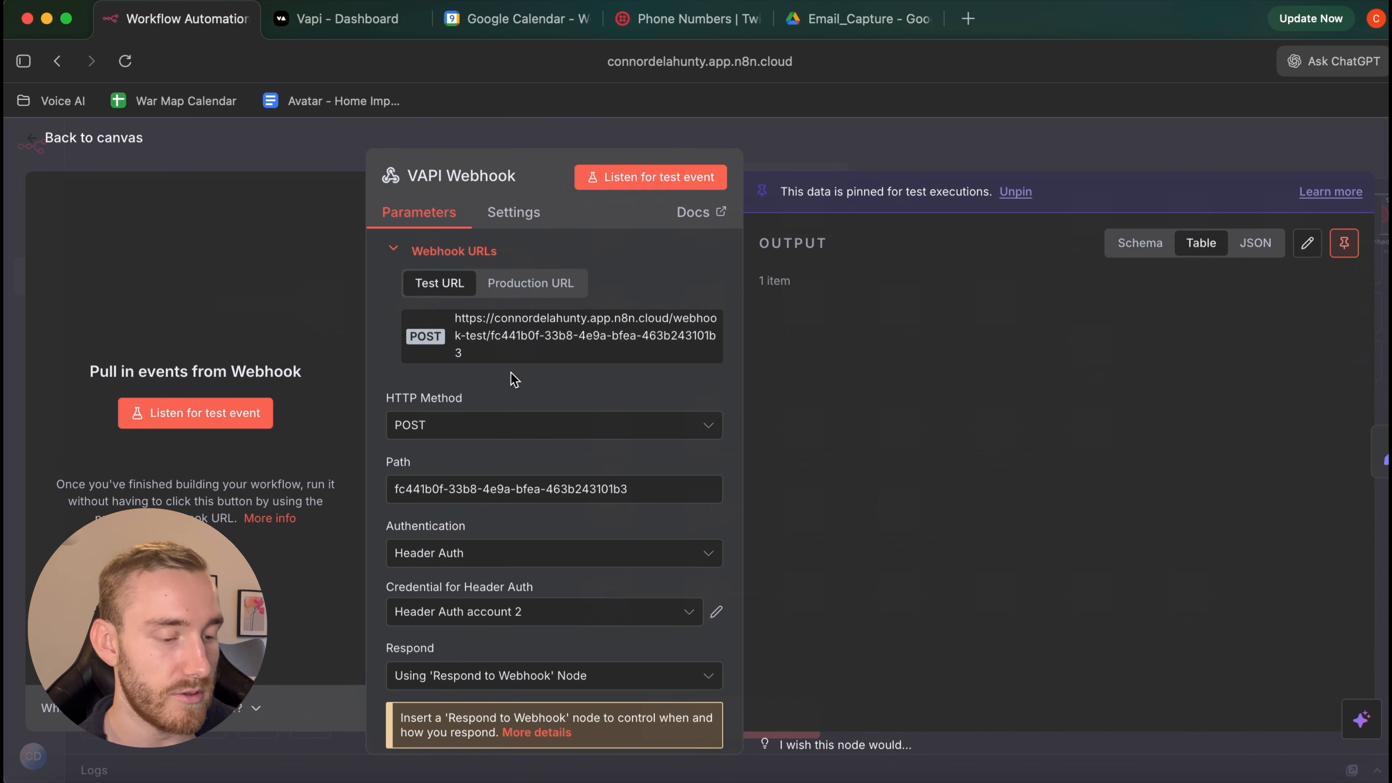
{"action": "left_click", "coordinate": [460, 554]}
{"action": "left_click", "coordinate": [461, 554]}
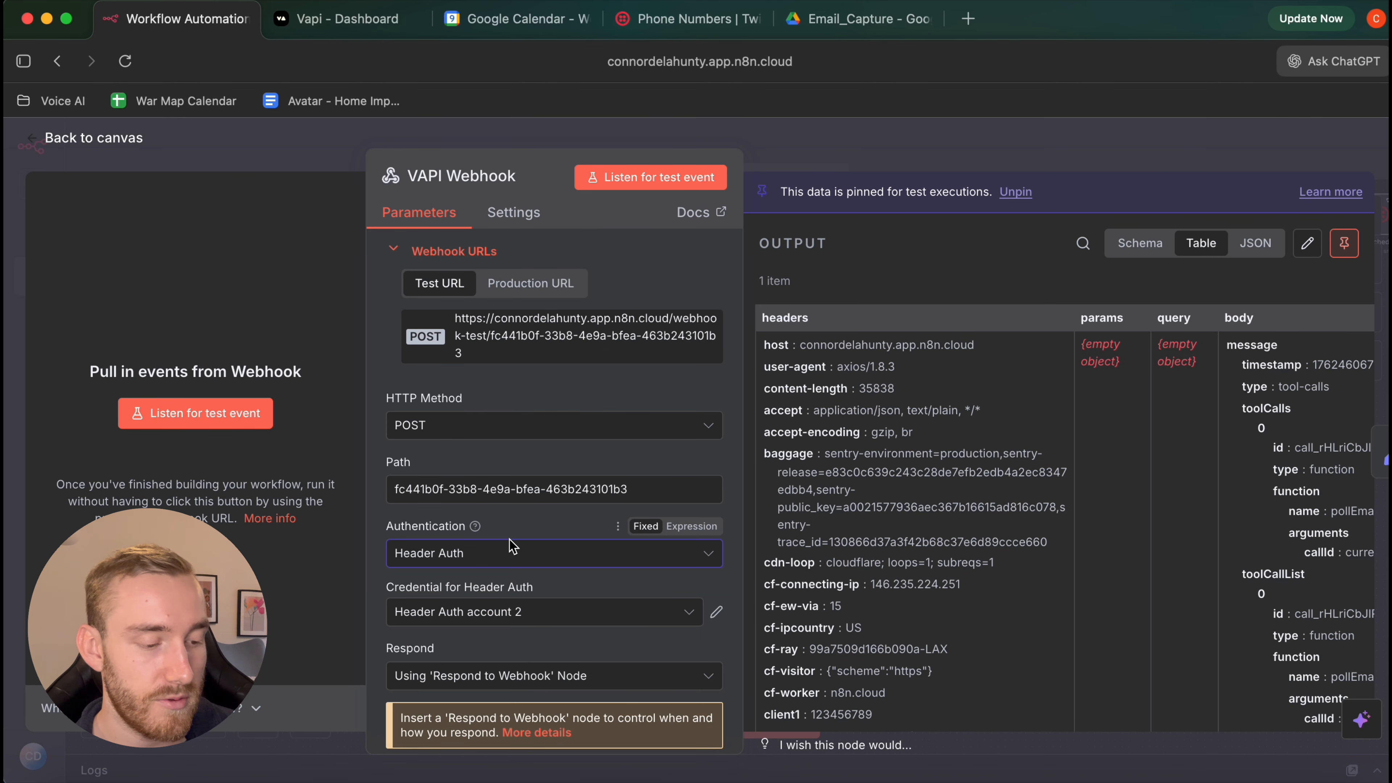
{"action": "scroll", "coordinate": [516, 537], "scroll_direction": "down", "scroll_amount": 3}
{"action": "left_click", "coordinate": [518, 521]}
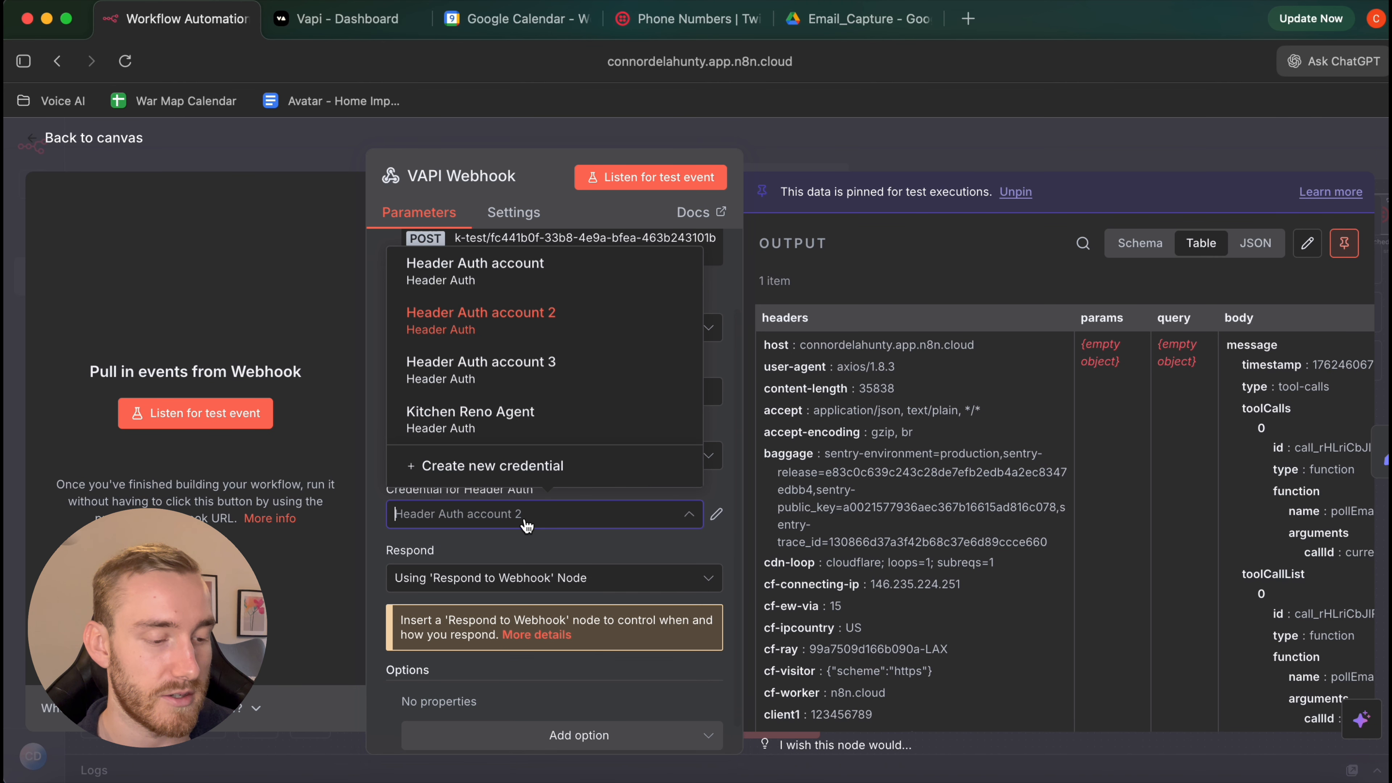
{"action": "left_click", "coordinate": [531, 467]}
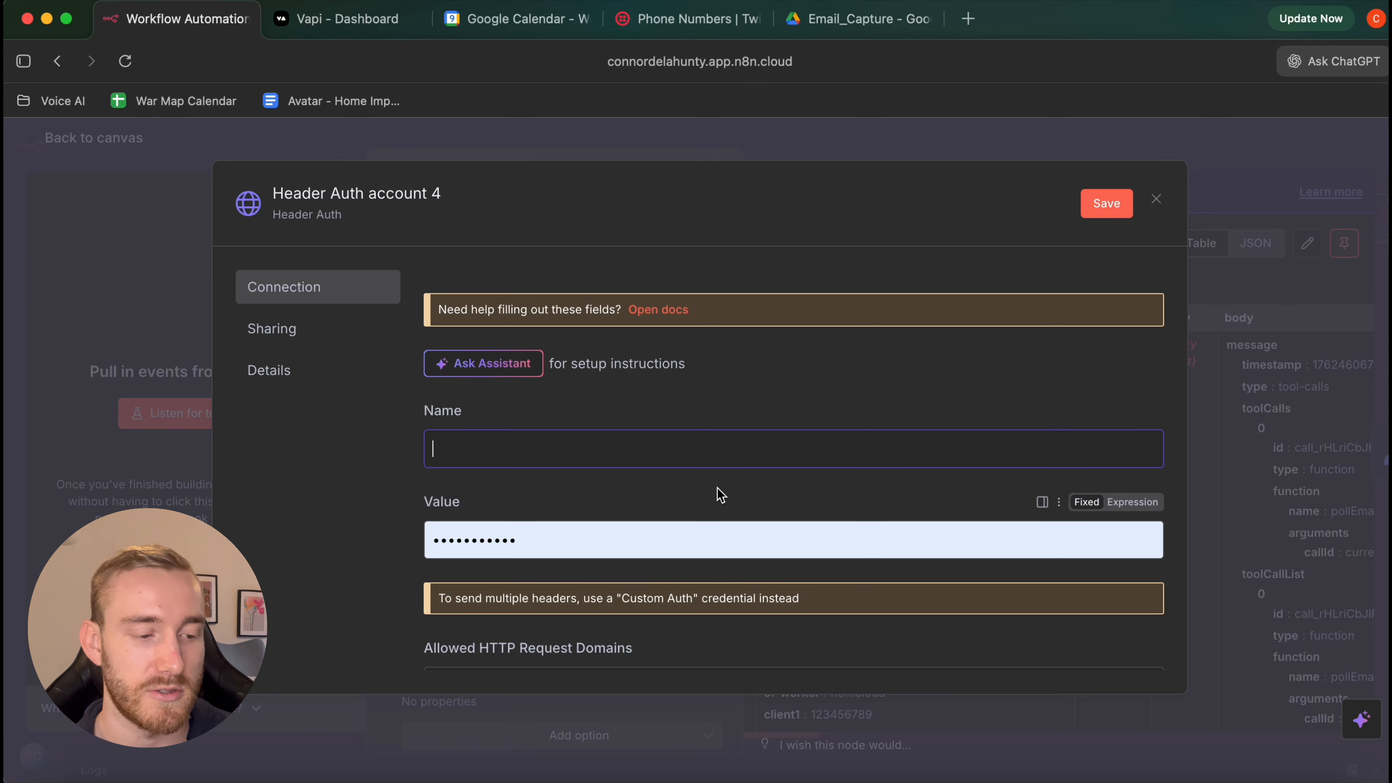
{"action": "left_click", "coordinate": [1162, 203]}
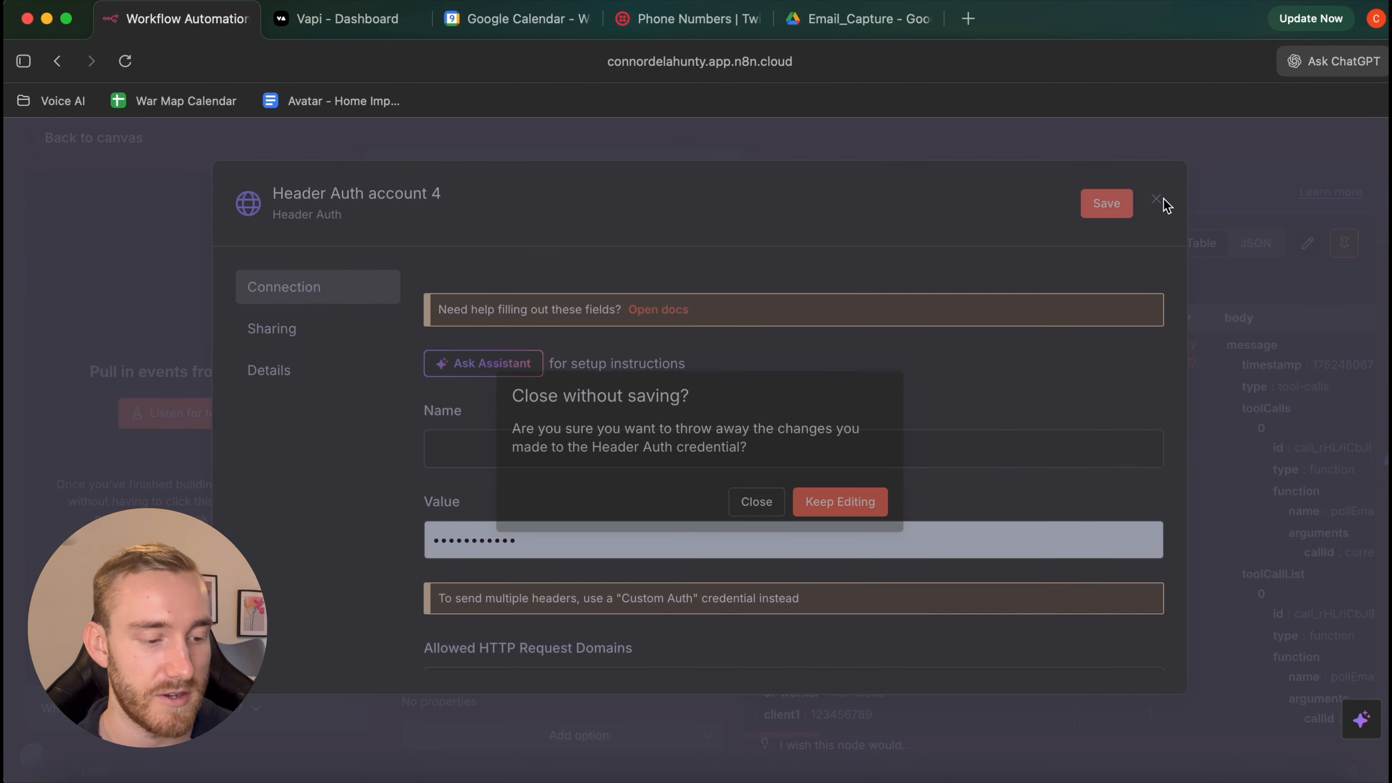
{"action": "left_click", "coordinate": [765, 507]}
Keep Header Auth account 2 as the VAPI Webhook's credential
{"action": "left_click", "coordinate": [512, 581]}
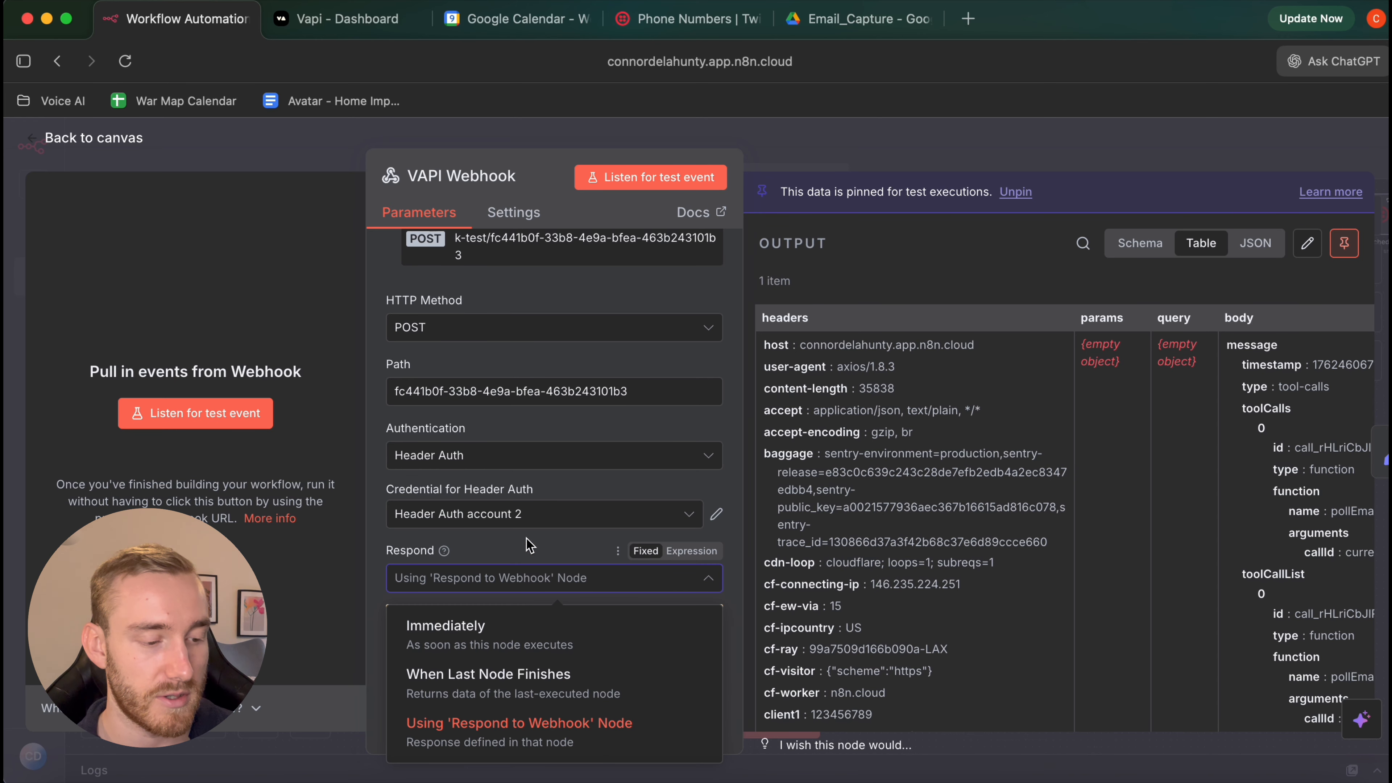
{"action": "left_click", "coordinate": [526, 514]}
{"action": "left_click", "coordinate": [494, 318]}
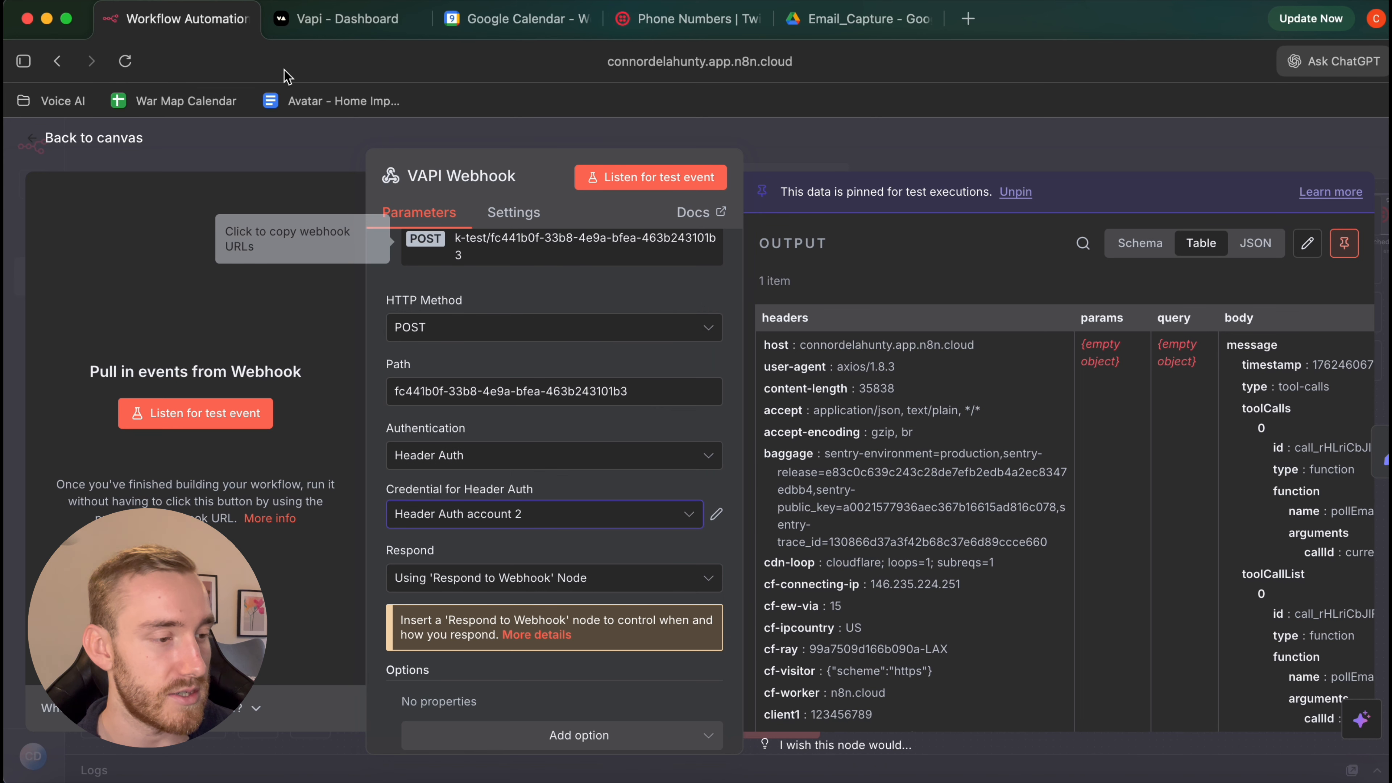
{"action": "left_click", "coordinate": [333, 24]}
Fill in the server header name and its value
{"action": "type", "text": "client"}
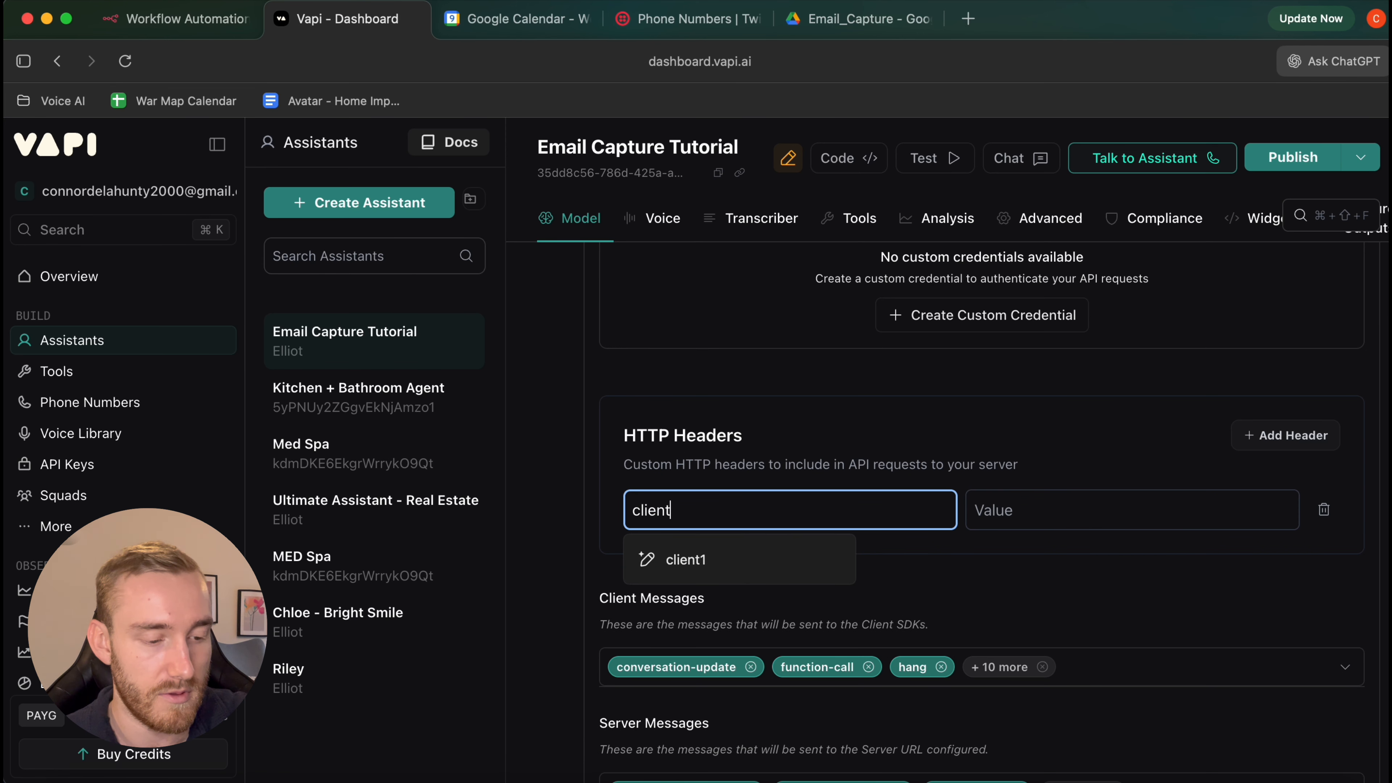
{"action": "left_click", "coordinate": [685, 559]}
{"action": "left_click", "coordinate": [1044, 518]}
{"action": "type", "text": "123456789"}
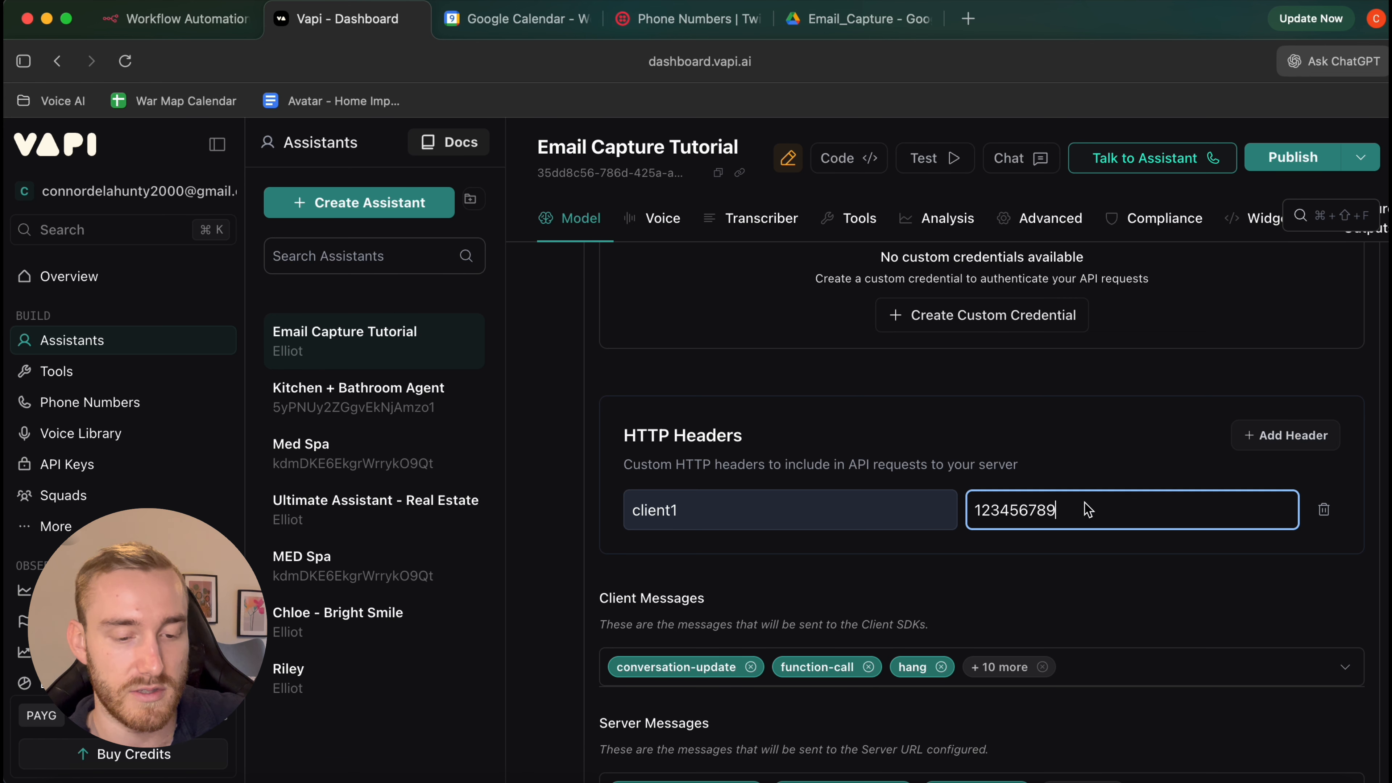
Clear all Server Messages types and keep only tool-calls
{"action": "scroll", "coordinate": [1088, 510], "scroll_direction": "down", "scroll_amount": 3}
{"action": "left_click_drag", "start_coordinate": [1047, 370], "coordinate": [937, 378]}
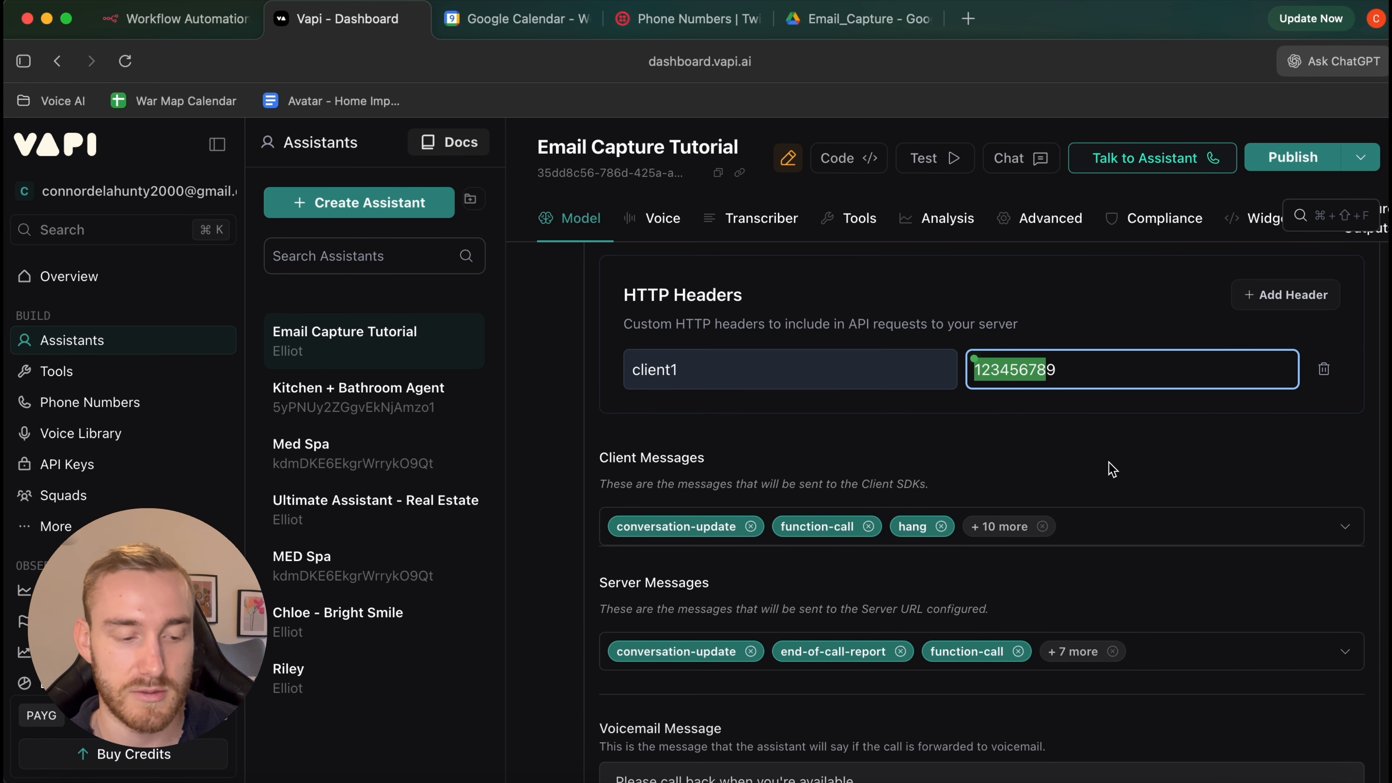
{"action": "scroll", "coordinate": [1112, 469], "scroll_direction": "down", "scroll_amount": 3}
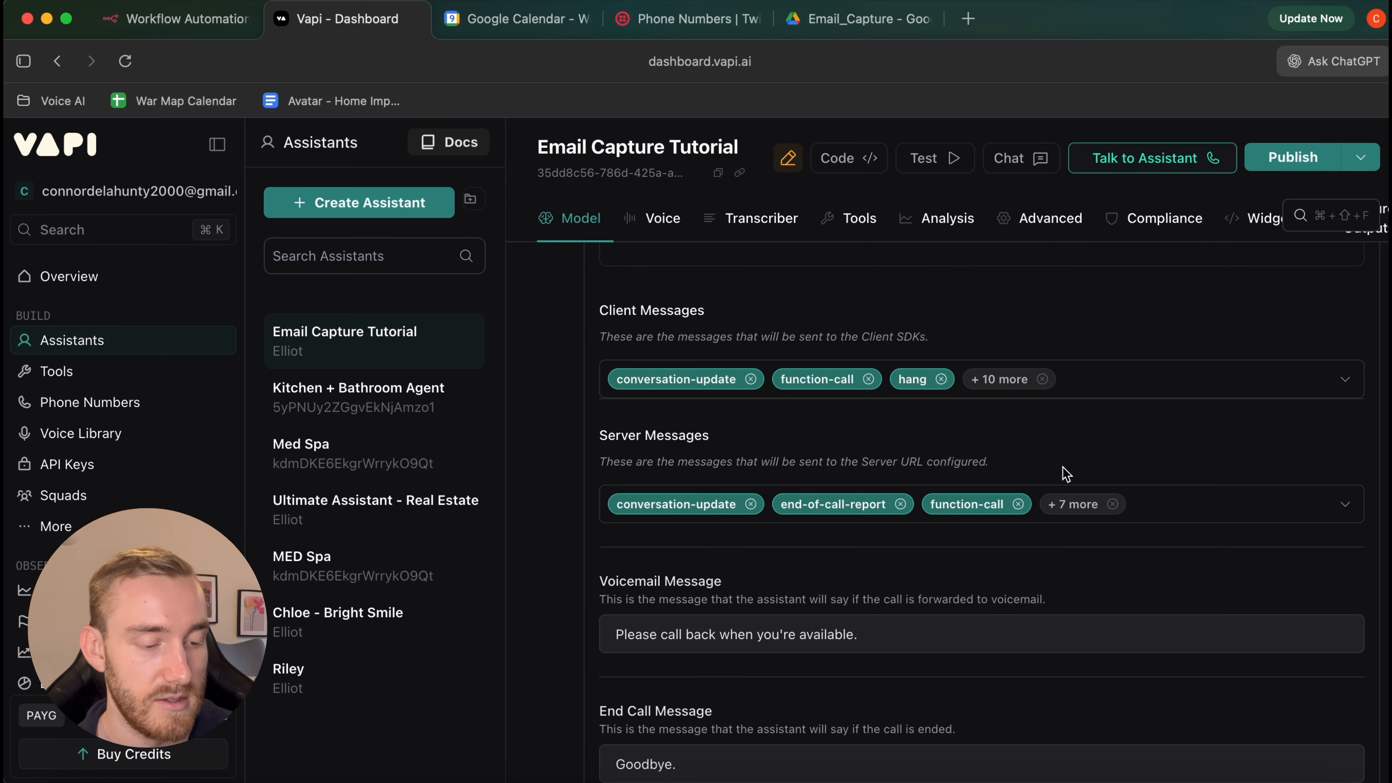
{"action": "scroll", "coordinate": [1066, 473], "scroll_direction": "down", "scroll_amount": 1}
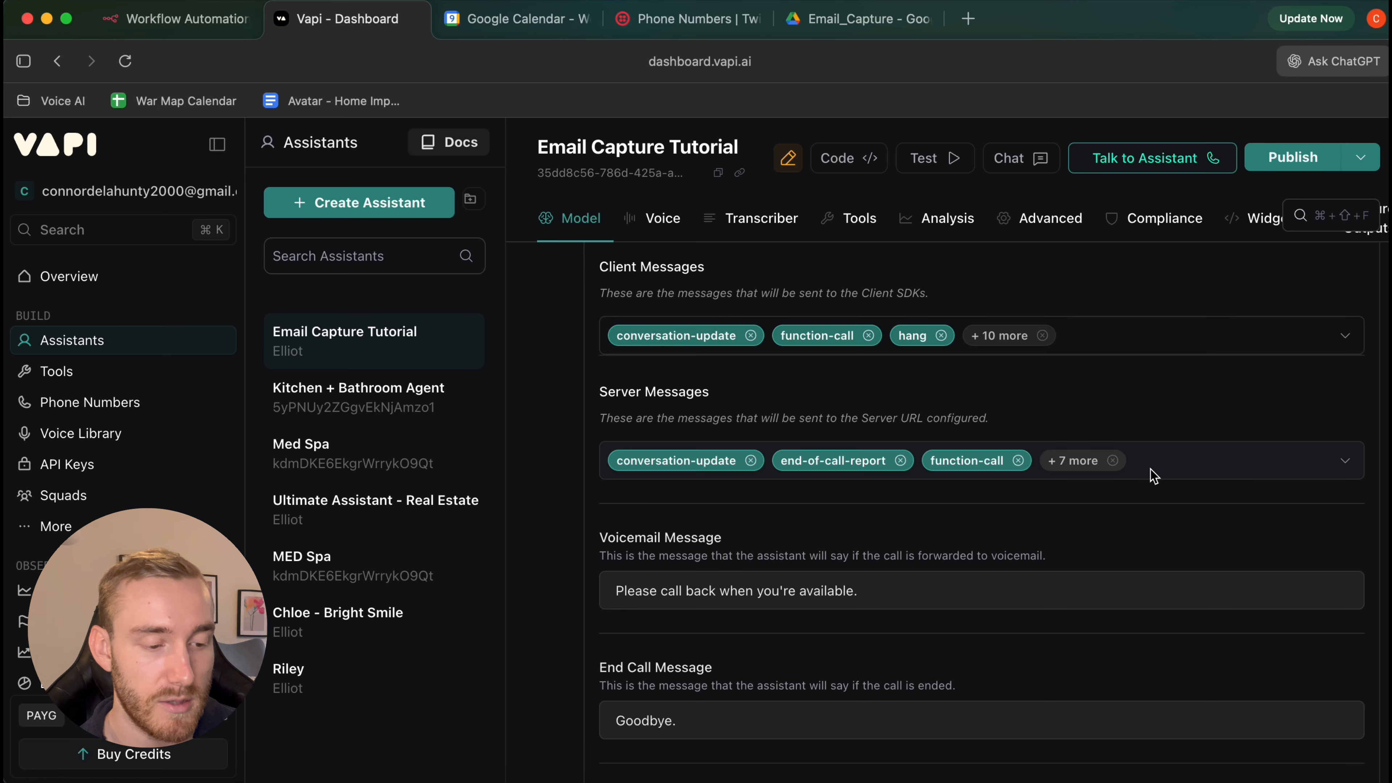
{"action": "left_click", "coordinate": [1154, 476]}
{"action": "left_click", "coordinate": [623, 173]}
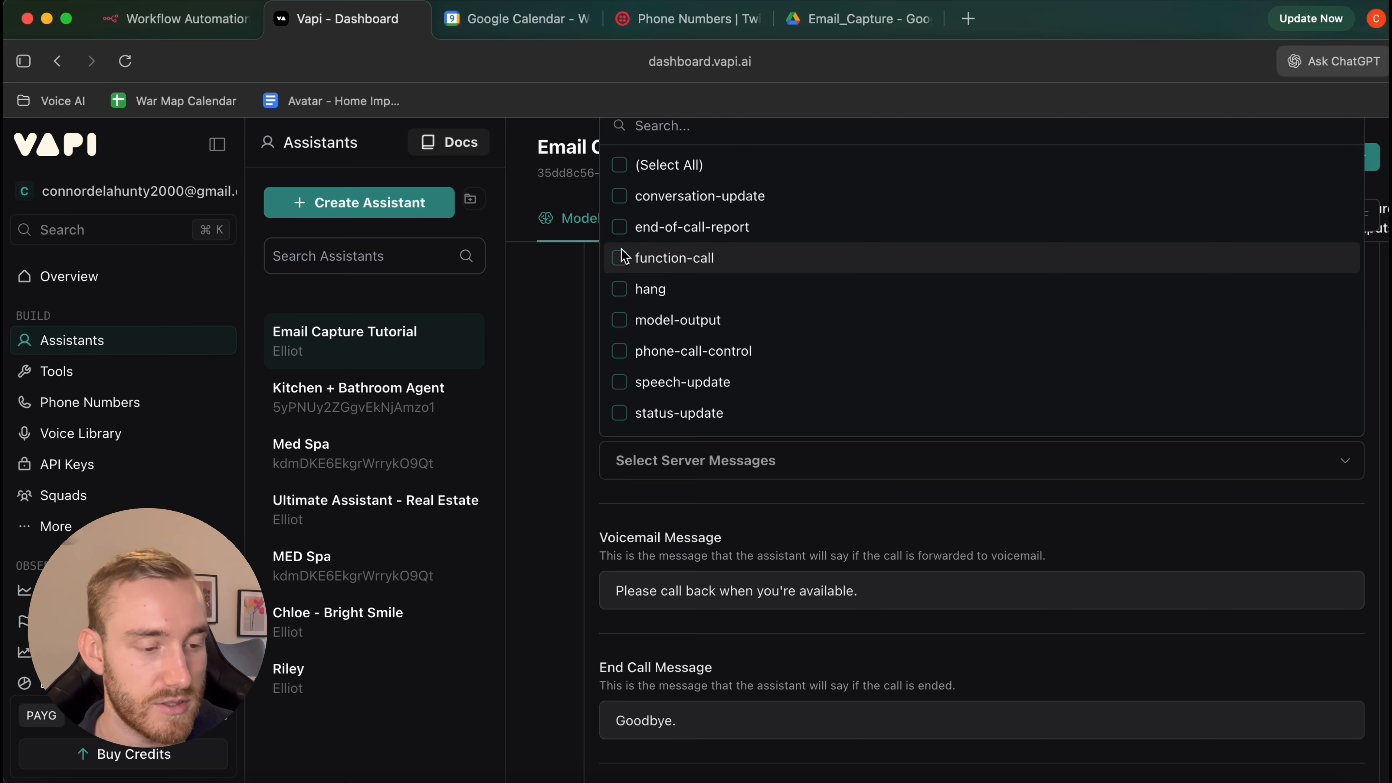
{"action": "scroll", "coordinate": [621, 251], "scroll_direction": "down", "scroll_amount": 4}
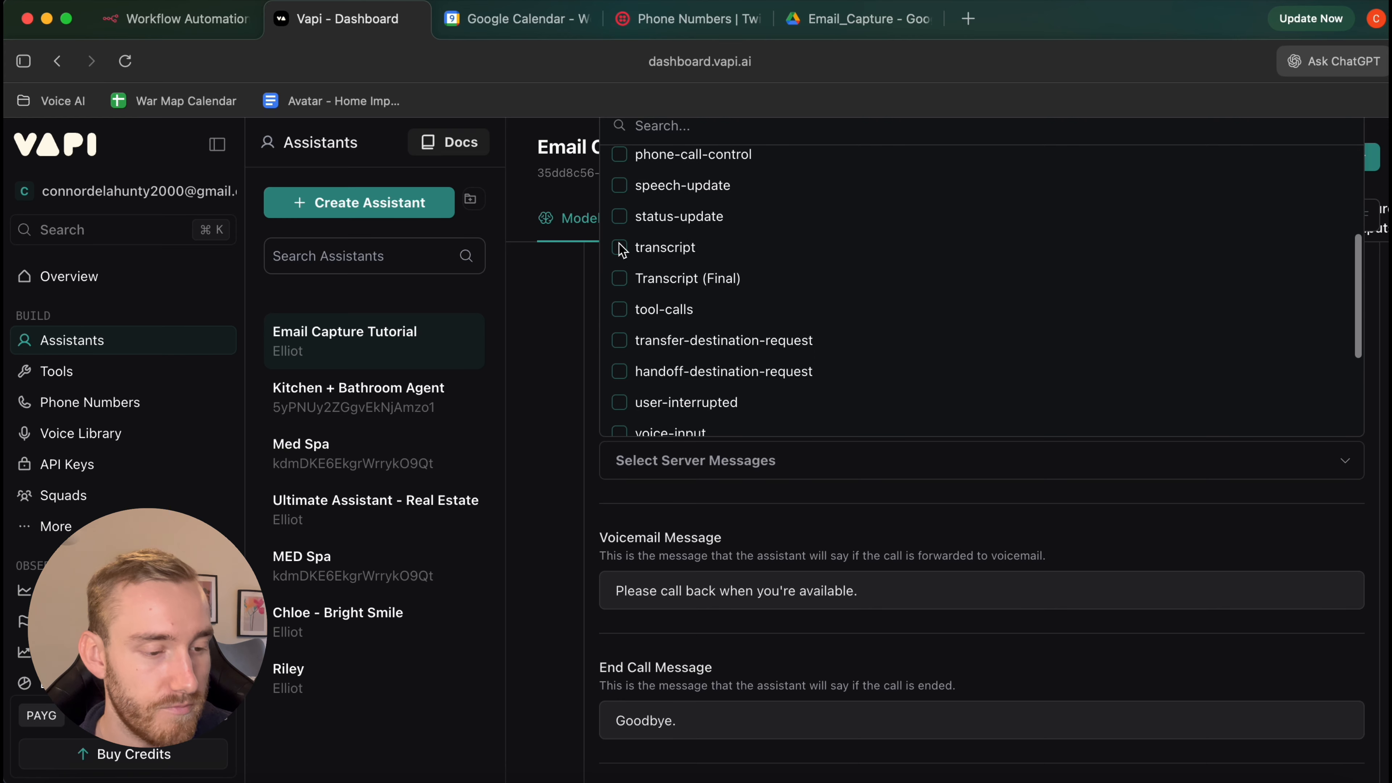
{"action": "left_click", "coordinate": [619, 309]}
{"action": "left_click", "coordinate": [560, 363]}
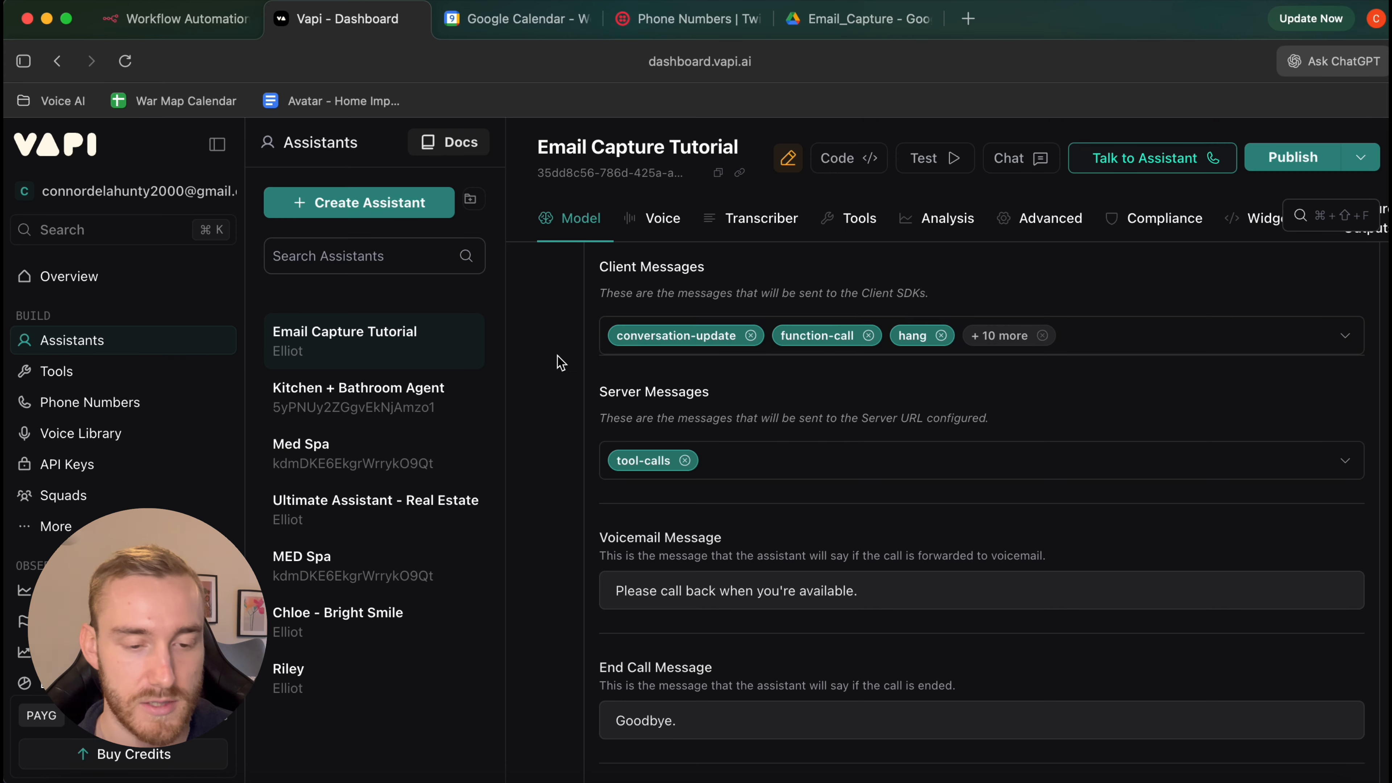
Publish the assistant, skipping the monitors and scorecard steps
{"action": "left_click", "coordinate": [1288, 165]}
{"action": "left_click", "coordinate": [1253, 730]}
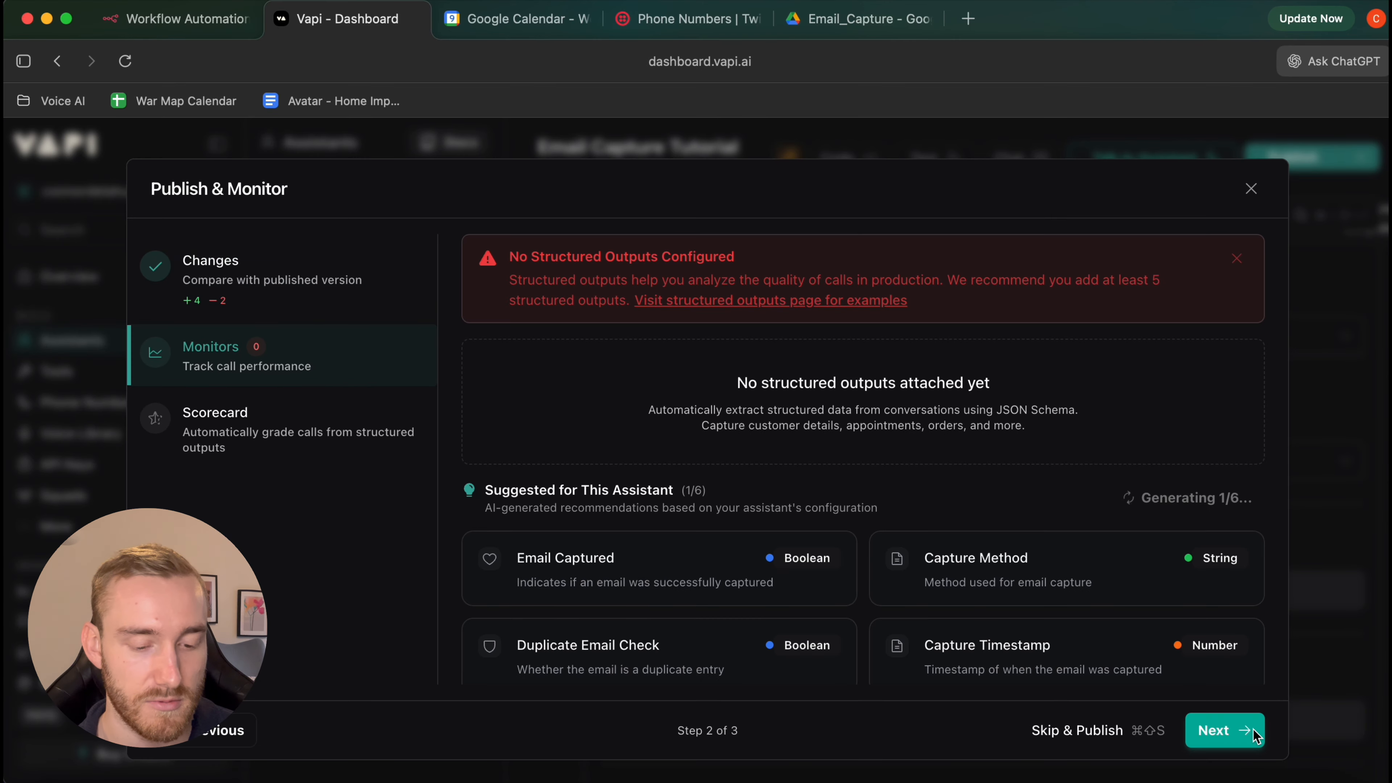
{"action": "left_click", "coordinate": [1253, 731]}
{"action": "left_click", "coordinate": [1252, 731]}
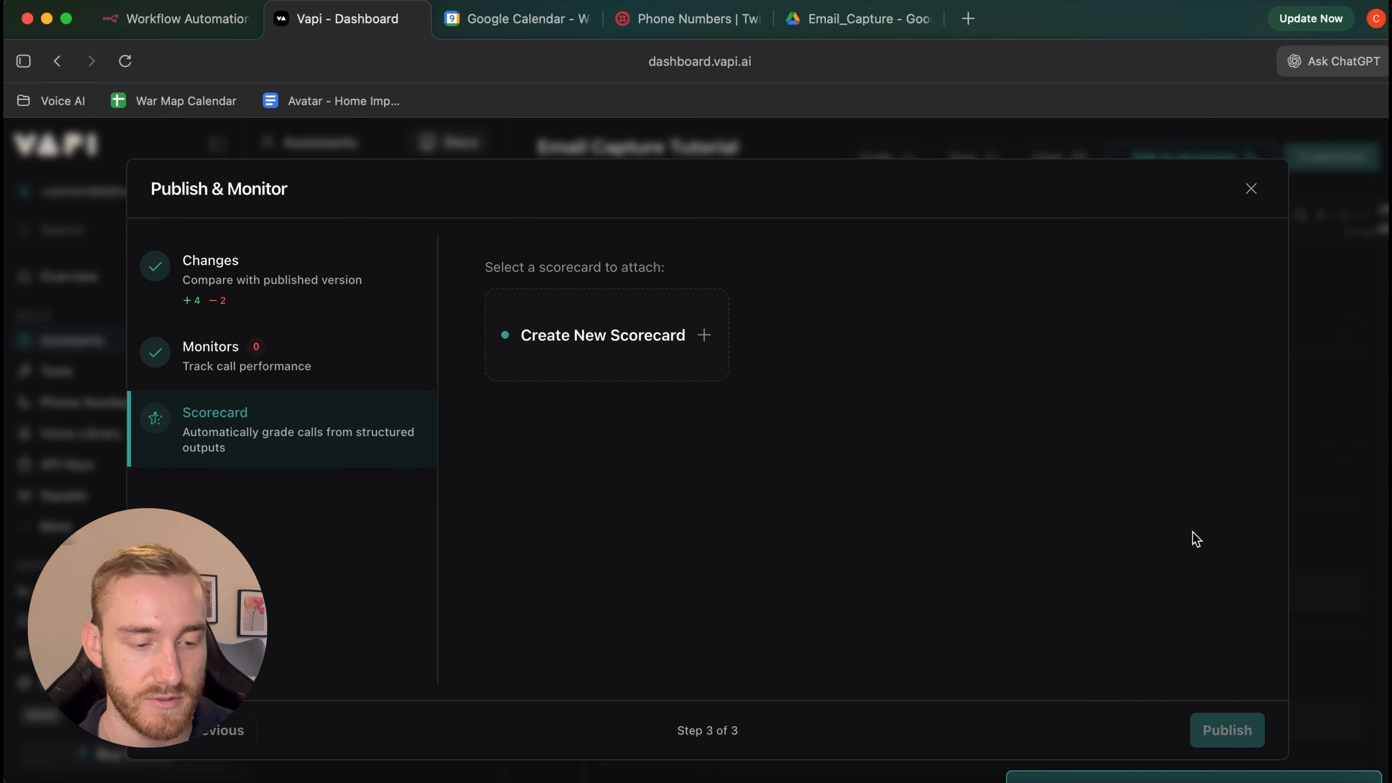
{"action": "scroll", "coordinate": [893, 416], "scroll_direction": "down", "scroll_amount": 10}
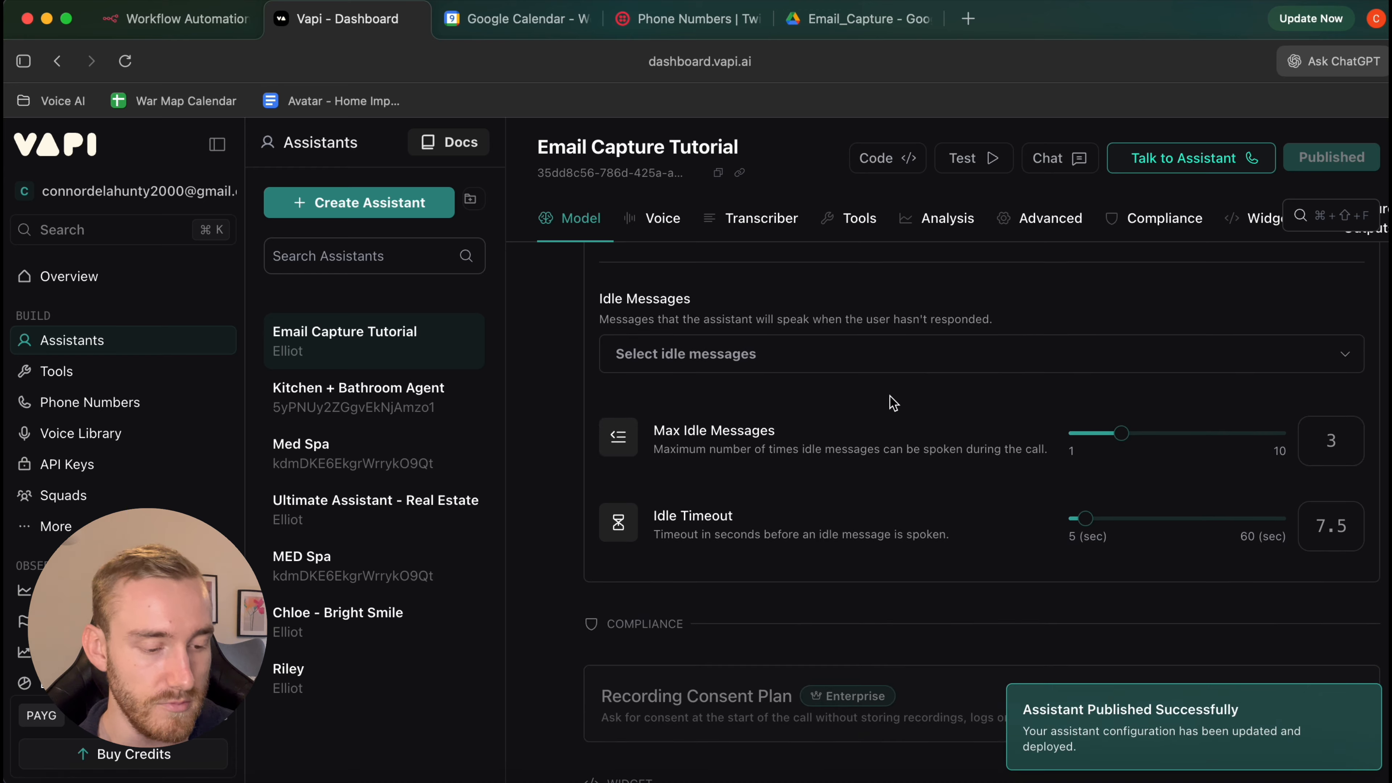
Look over the Email Capture Tutorial assistant's settings, then go to the Tools section
{"action": "scroll", "coordinate": [893, 403], "scroll_direction": "down", "scroll_amount": 5}
{"action": "scroll", "coordinate": [893, 404], "scroll_direction": "up", "scroll_amount": 2}
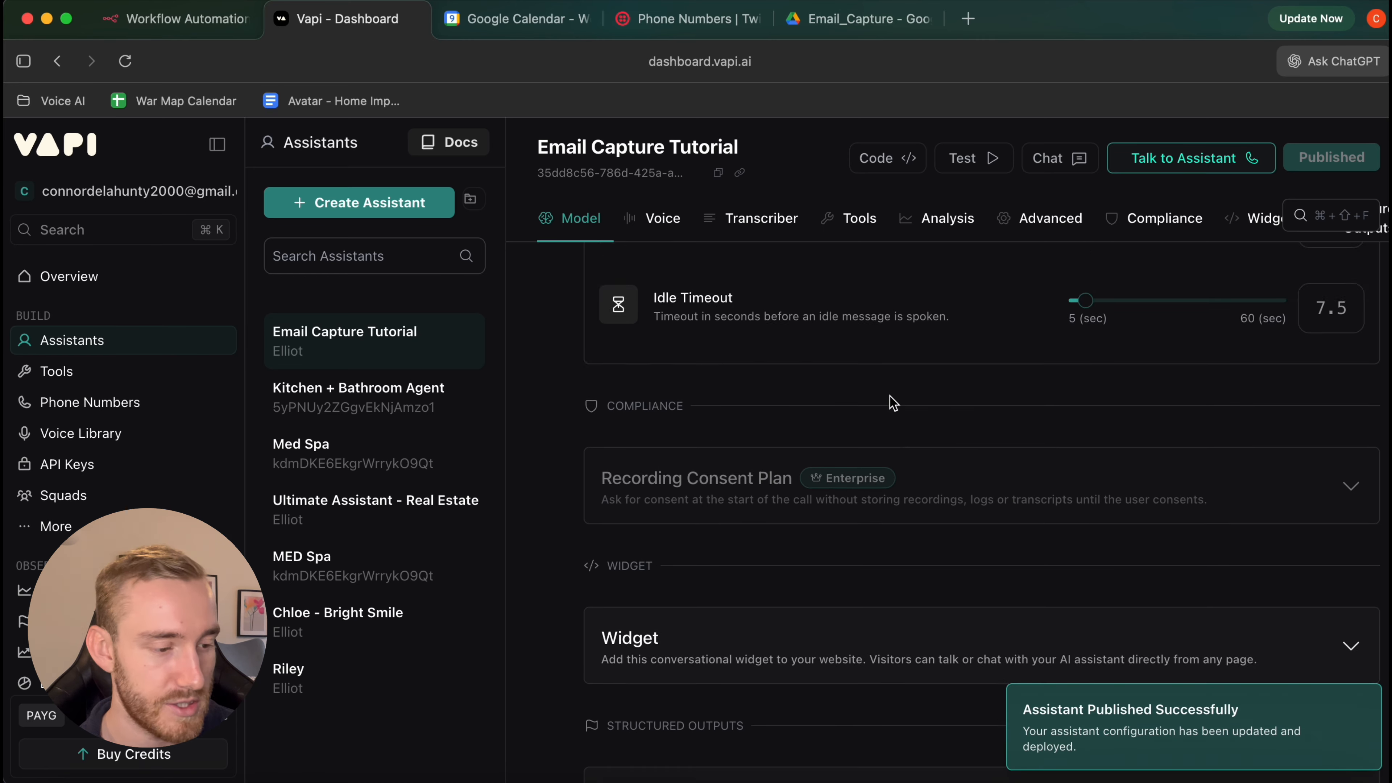
{"action": "scroll", "coordinate": [893, 403], "scroll_direction": "up", "scroll_amount": 15}
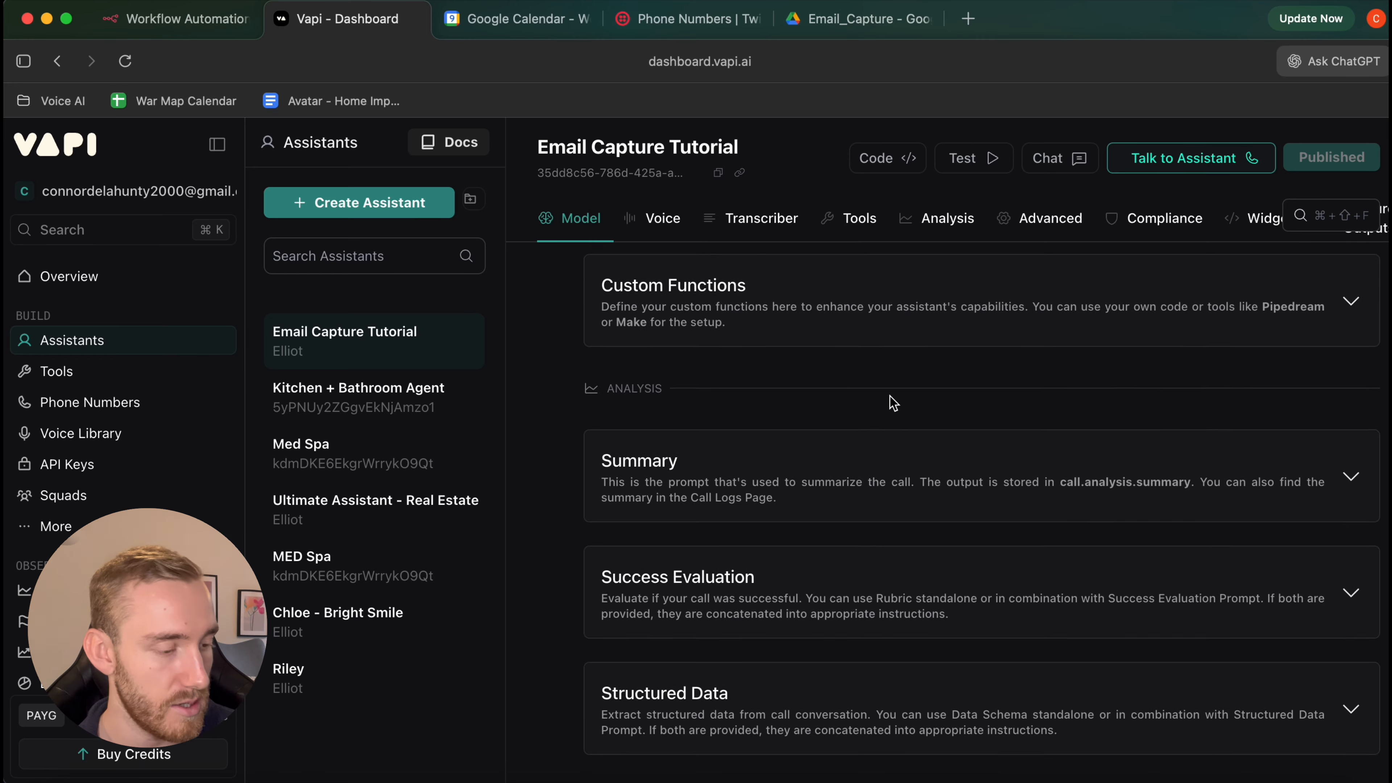
{"action": "scroll", "coordinate": [893, 403], "scroll_direction": "down", "scroll_amount": 10}
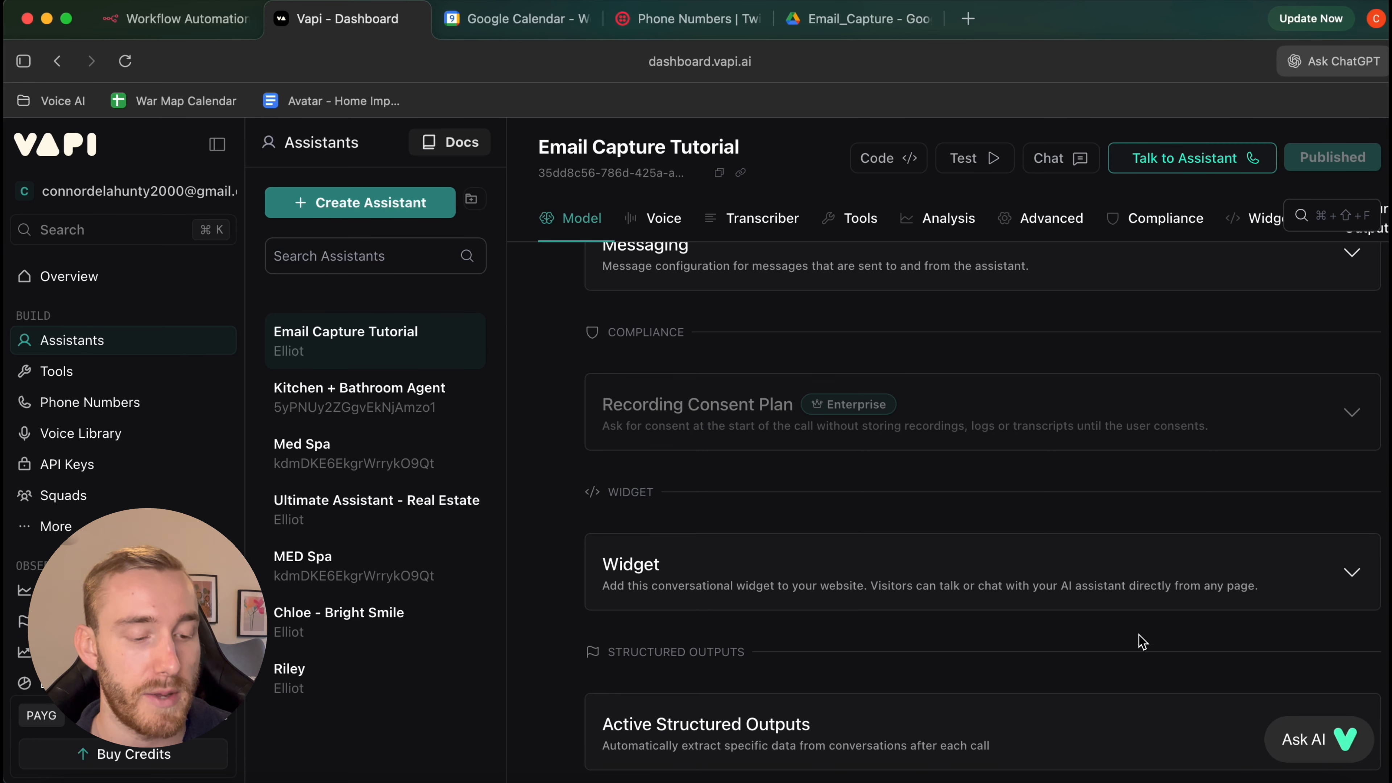
{"action": "left_click", "coordinate": [168, 368]}
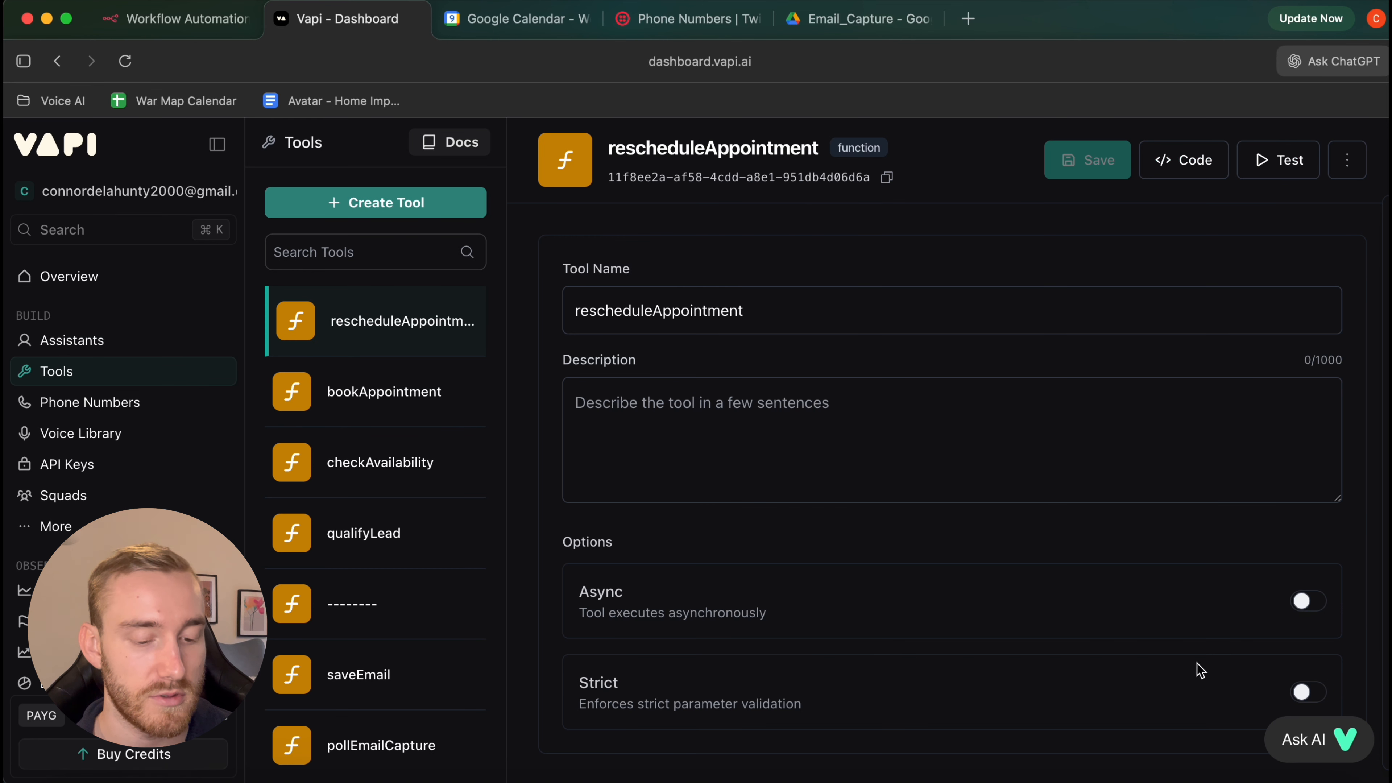
Copy the checkAvailability JSON schema (date, intent, service_type) from Email Capture Resources.rtf
{"action": "left_click", "coordinate": [1228, 779]}
{"action": "scroll", "coordinate": [513, 460], "scroll_direction": "down", "scroll_amount": 5}
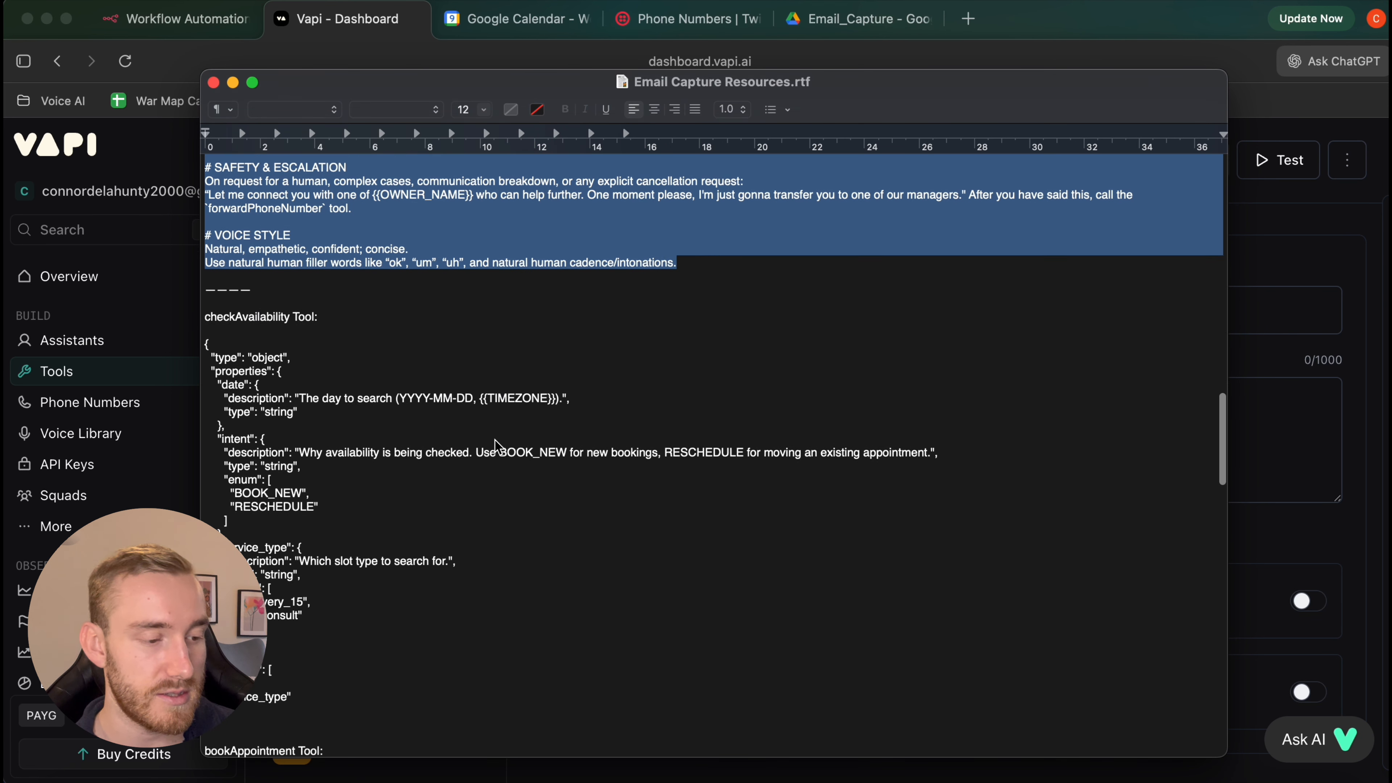
{"action": "scroll", "coordinate": [498, 447], "scroll_direction": "down", "scroll_amount": 2}
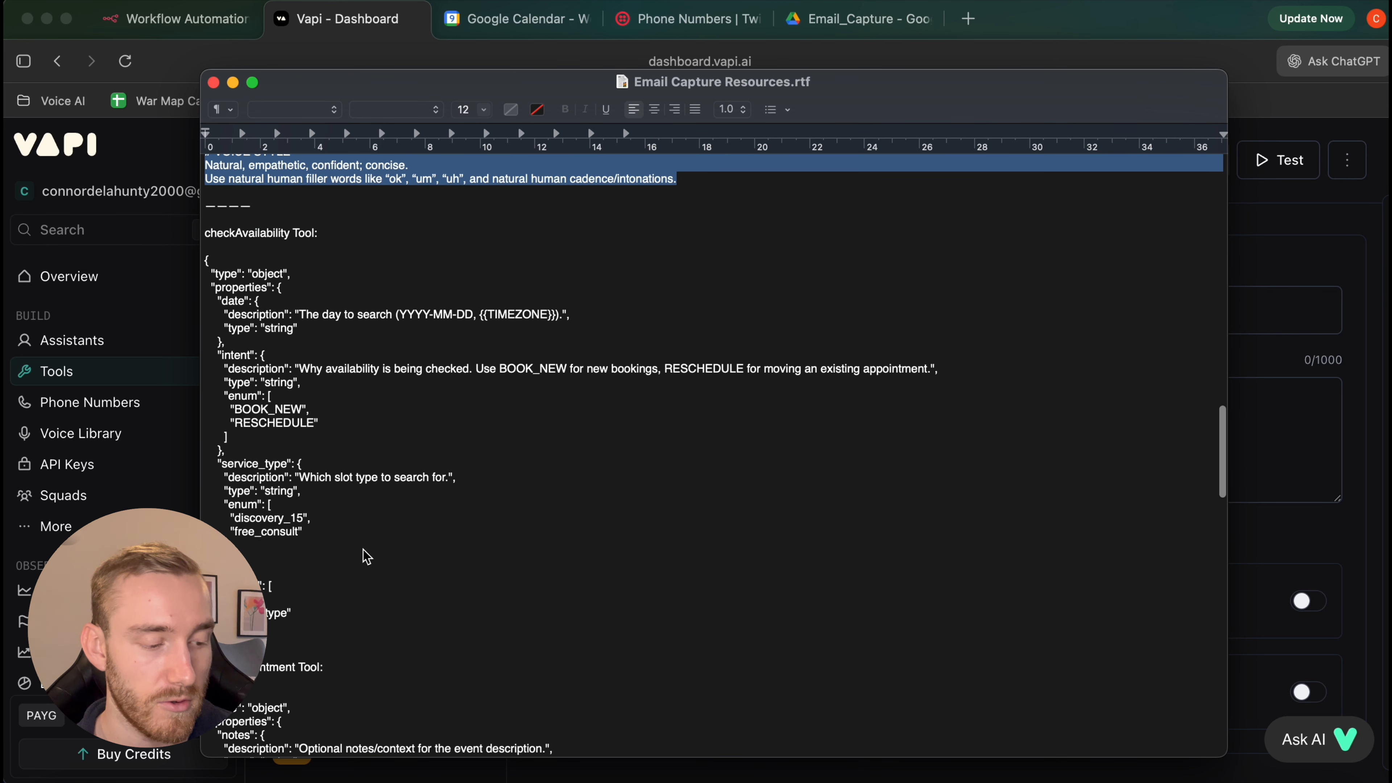
{"action": "triple_click", "coordinate": [217, 239]}
{"action": "left_click", "coordinate": [276, 296]}
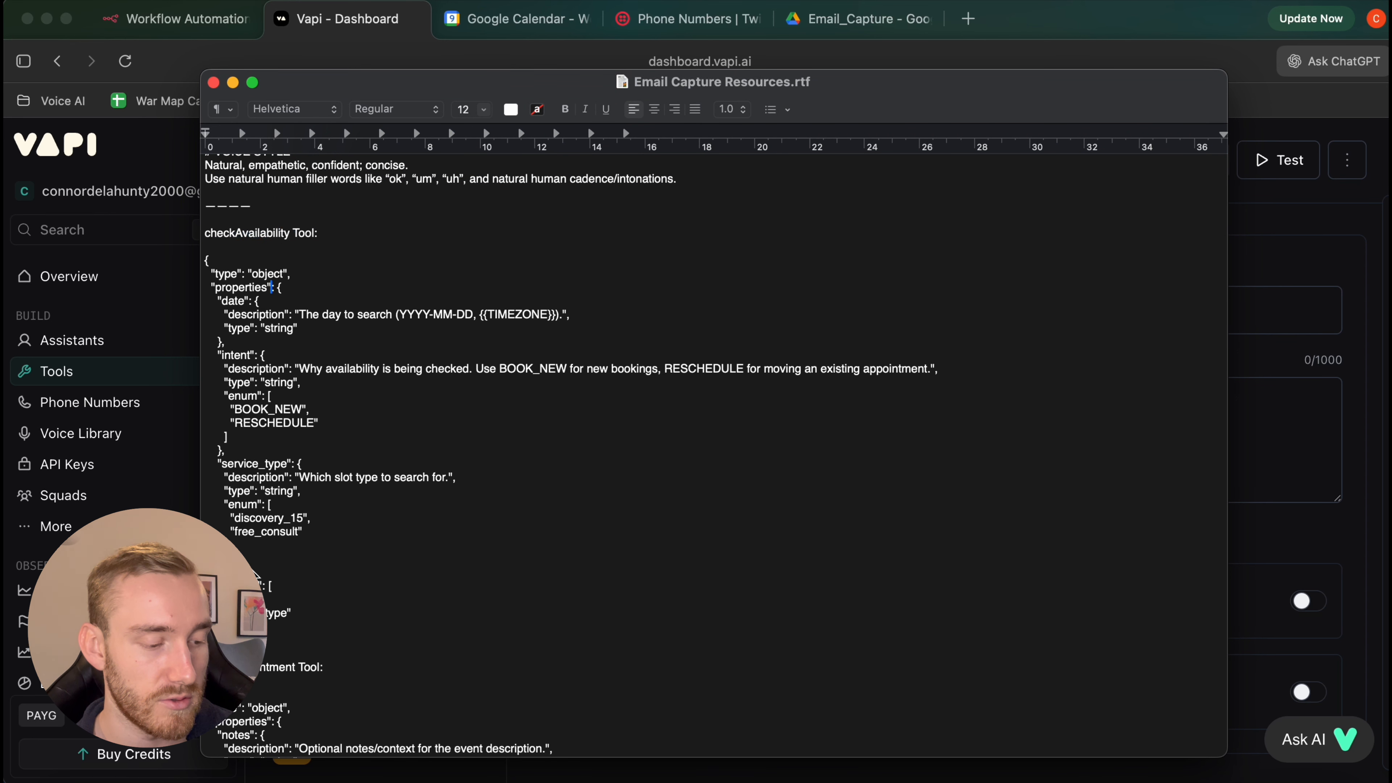
{"action": "left_click_drag", "start_coordinate": [263, 628], "coordinate": [205, 270]}
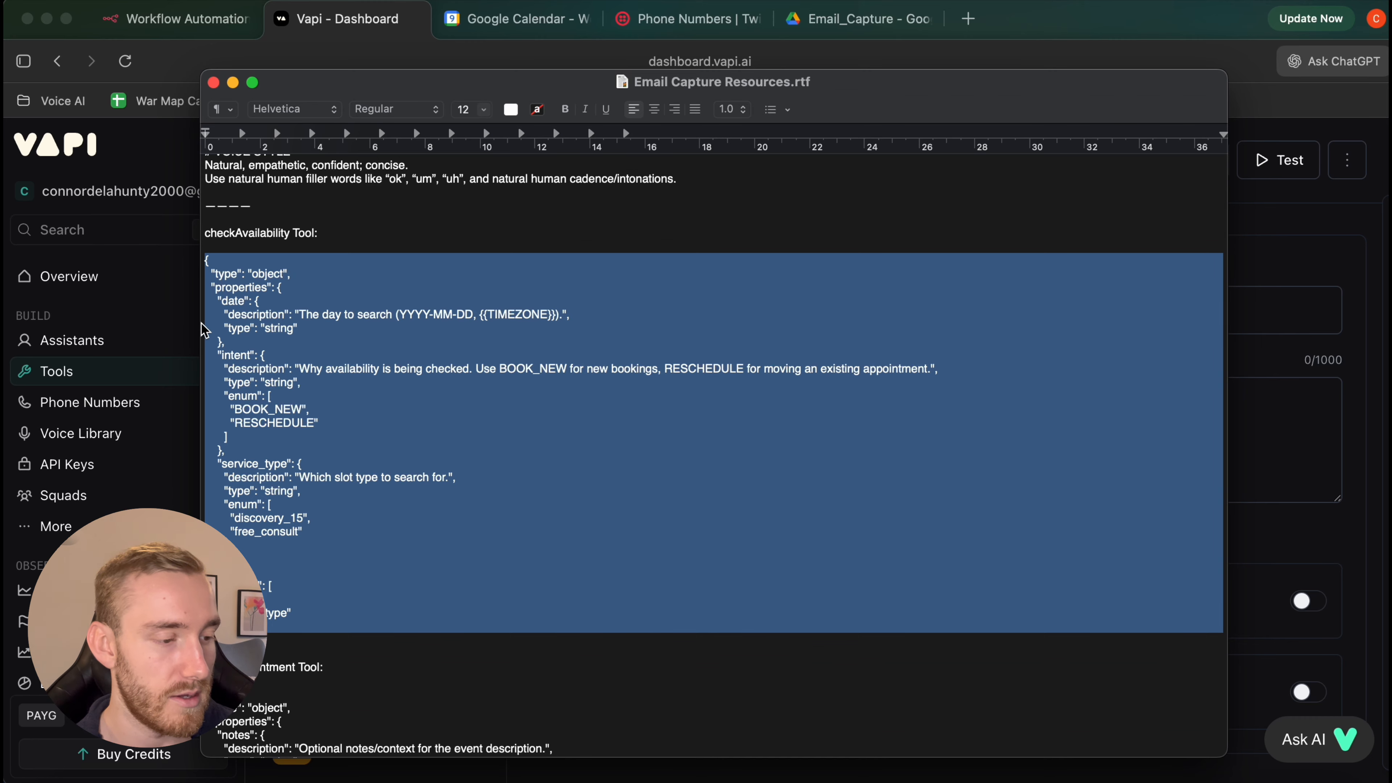
{"action": "left_click", "coordinate": [170, 312]}
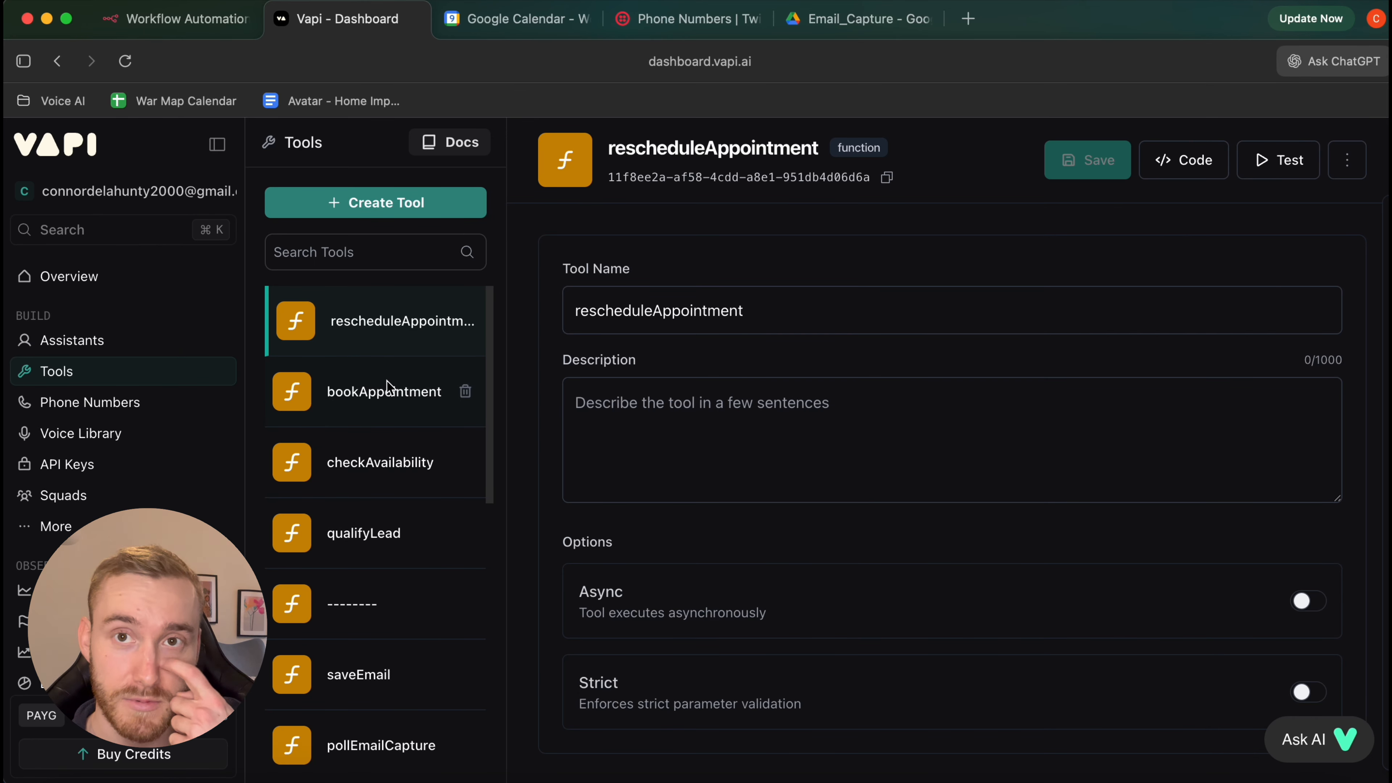
Create a new custom function tool named checkAvailability
{"action": "left_click", "coordinate": [384, 206]}
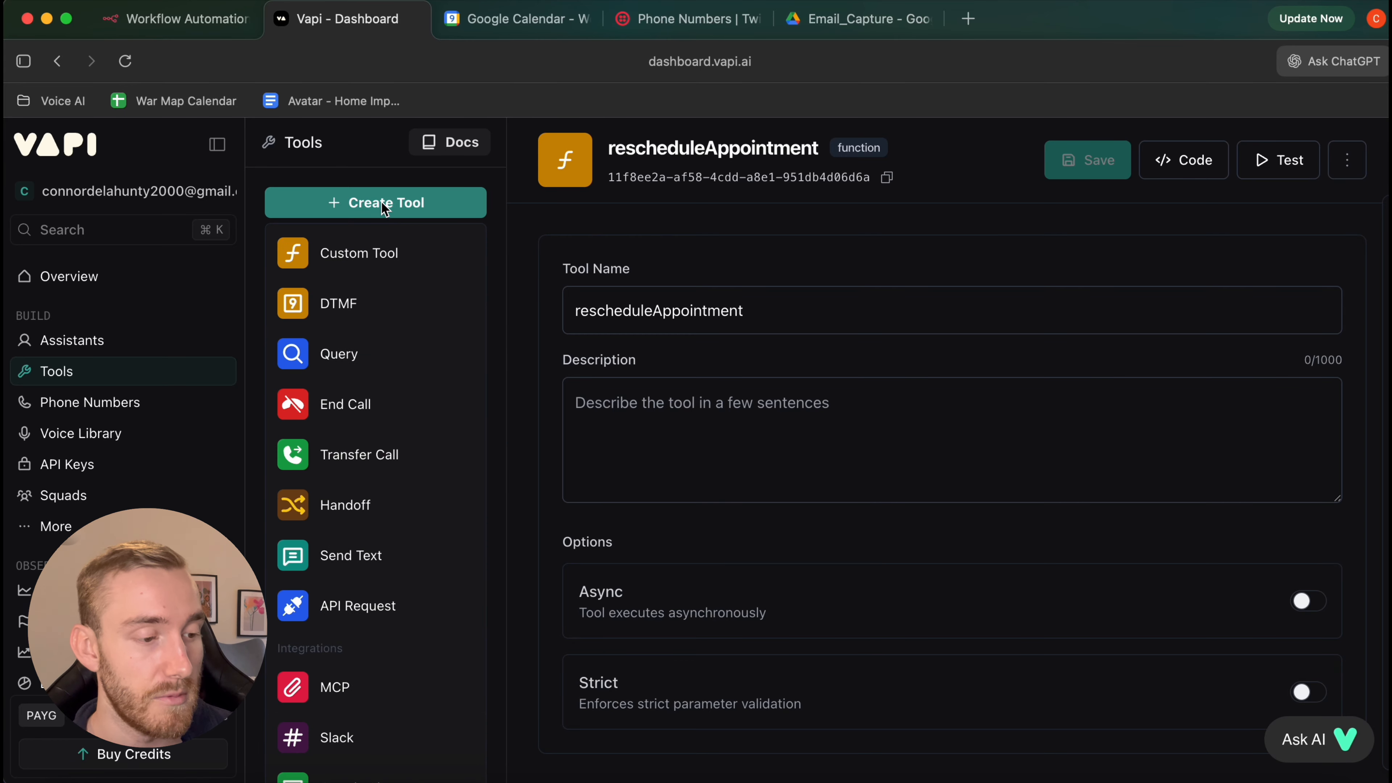
{"action": "left_click", "coordinate": [413, 257]}
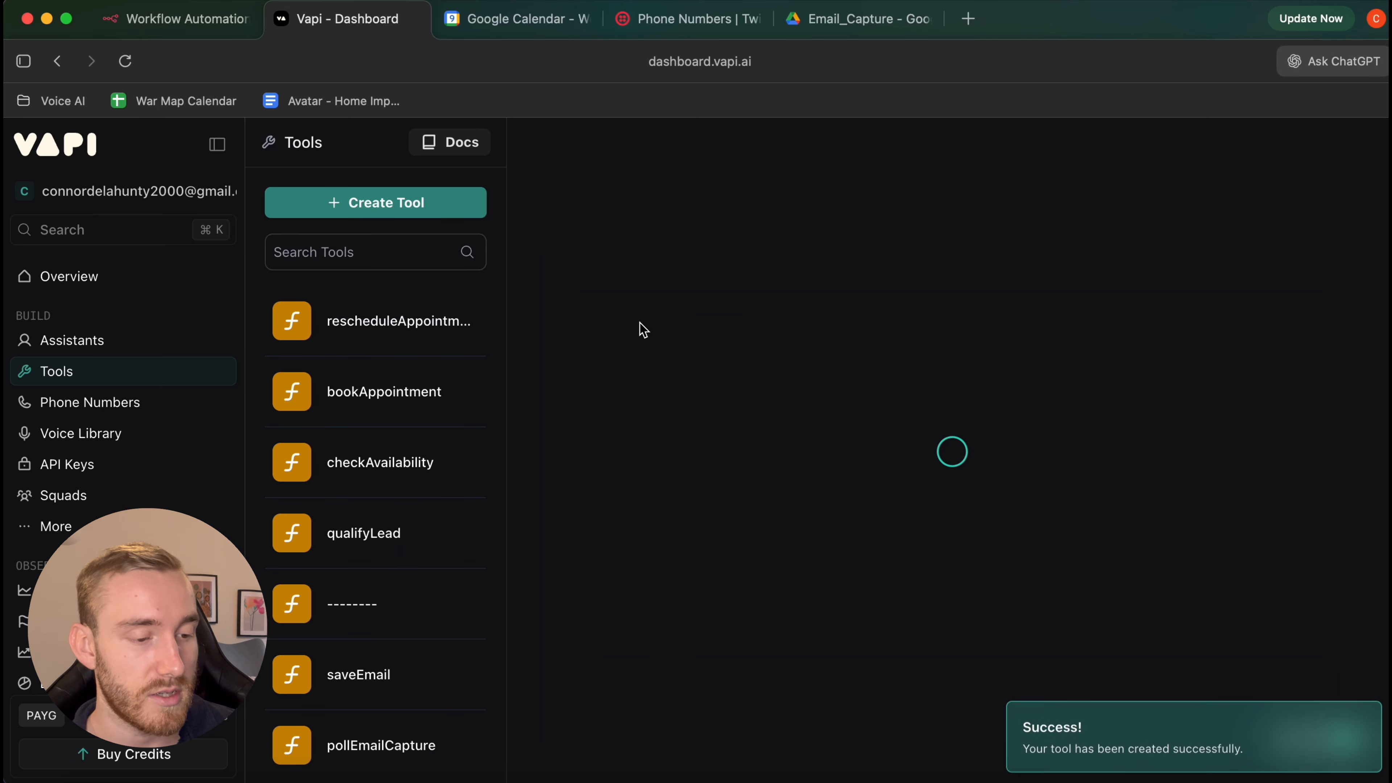
{"action": "double_click", "coordinate": [679, 308]}
{"action": "type", "text": "check"}
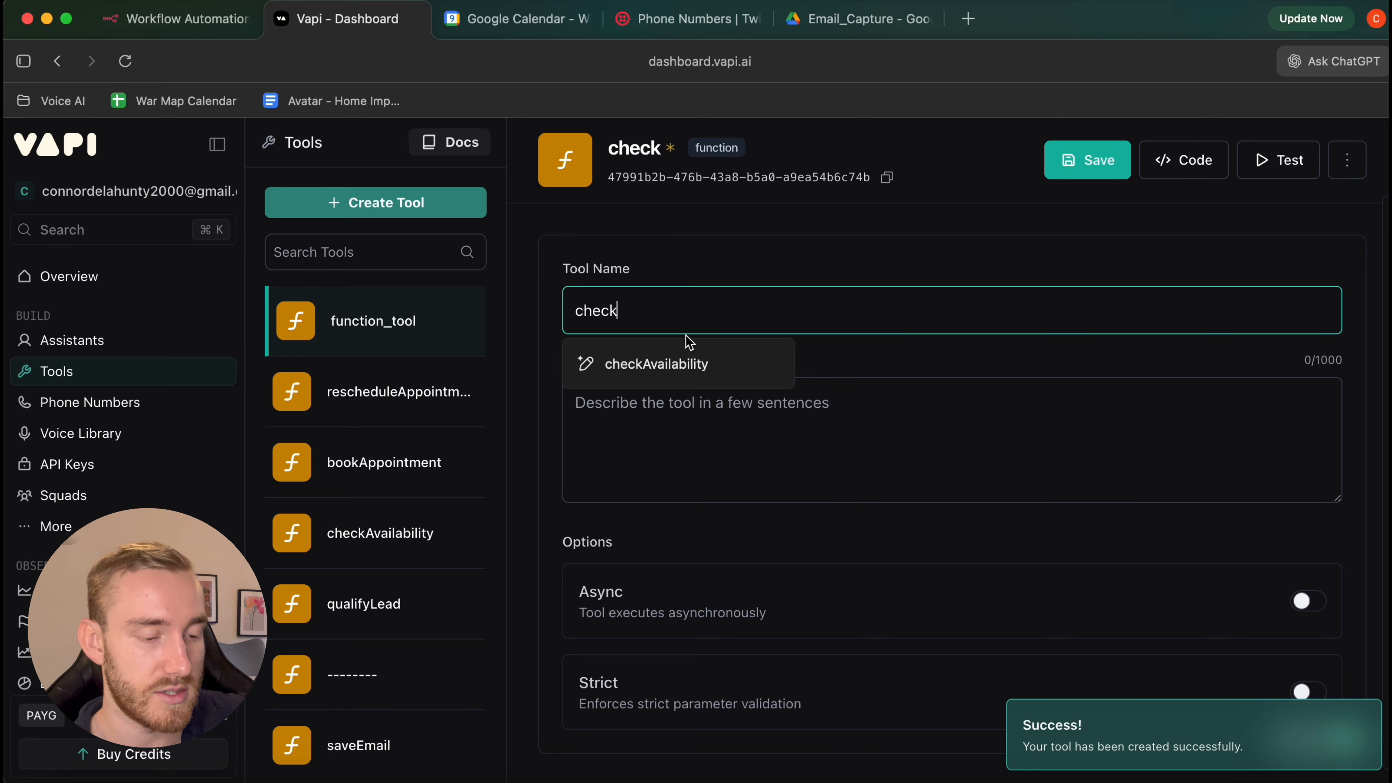
{"action": "left_click", "coordinate": [683, 362]}
{"action": "scroll", "coordinate": [979, 469], "scroll_direction": "down", "scroll_amount": 3}
{"action": "left_click", "coordinate": [767, 330]}
{"action": "scroll", "coordinate": [812, 502], "scroll_direction": "down", "scroll_amount": 3}
{"action": "scroll", "coordinate": [910, 404], "scroll_direction": "down", "scroll_amount": 5}
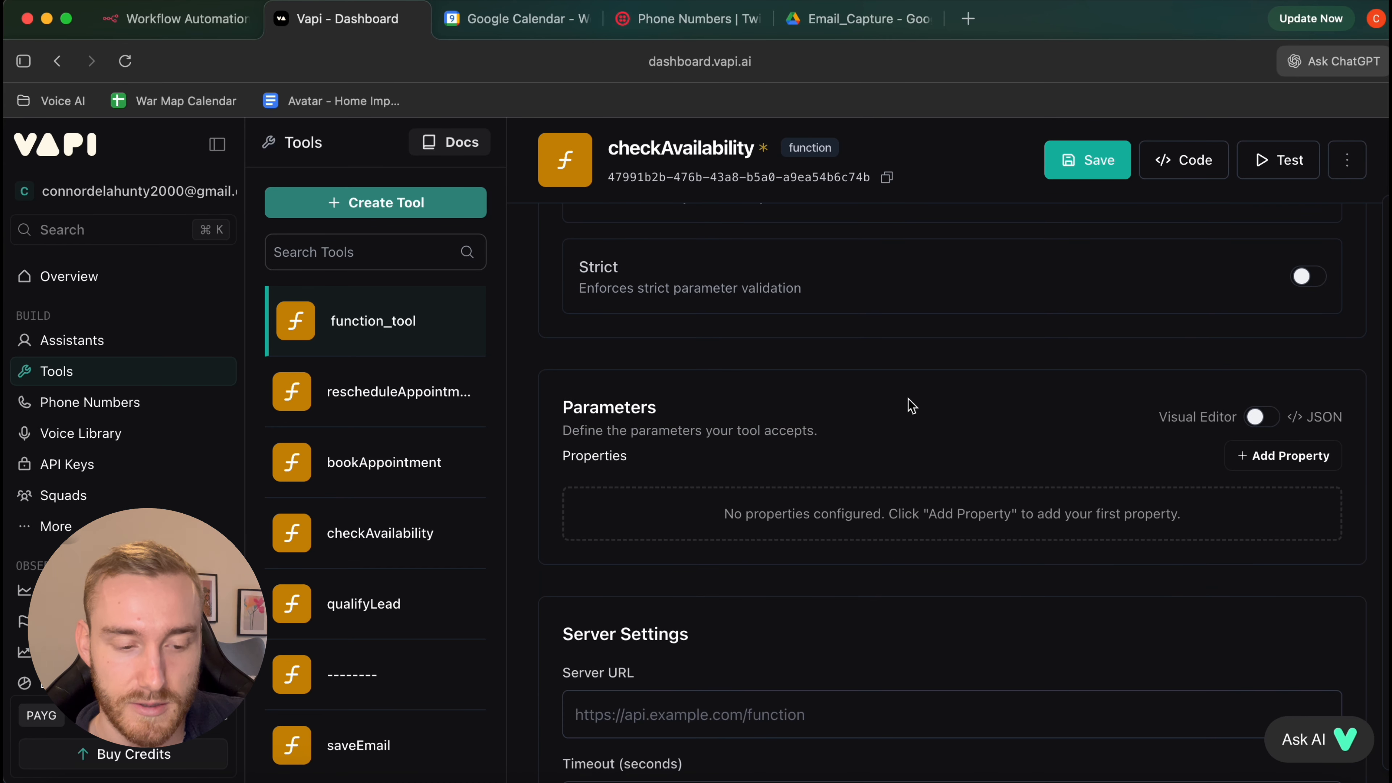
{"action": "scroll", "coordinate": [987, 417], "scroll_direction": "down", "scroll_amount": 1}
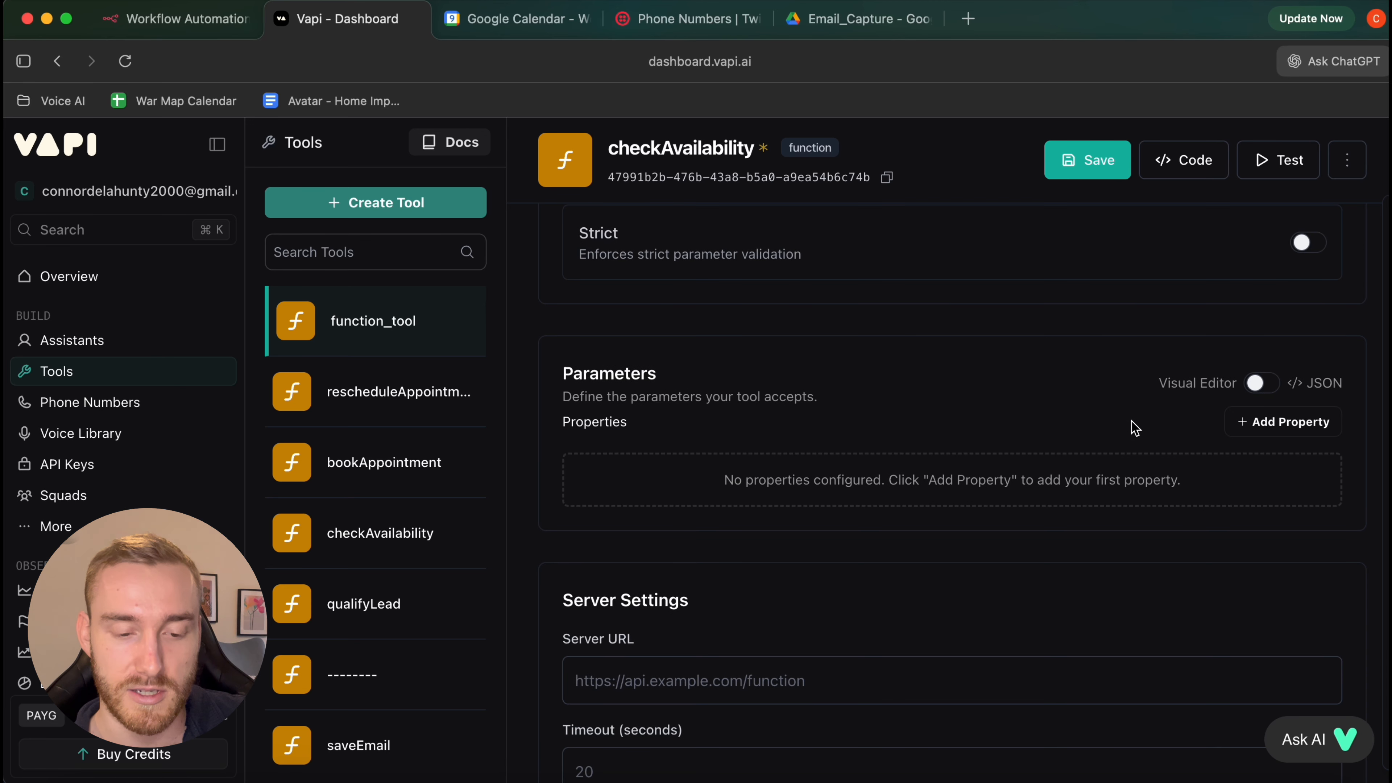
Paste the copied schema as its JSON parameters, apply it and save the tool
{"action": "left_click", "coordinate": [1260, 383]}
{"action": "scroll", "coordinate": [1255, 378], "scroll_direction": "down", "scroll_amount": 2}
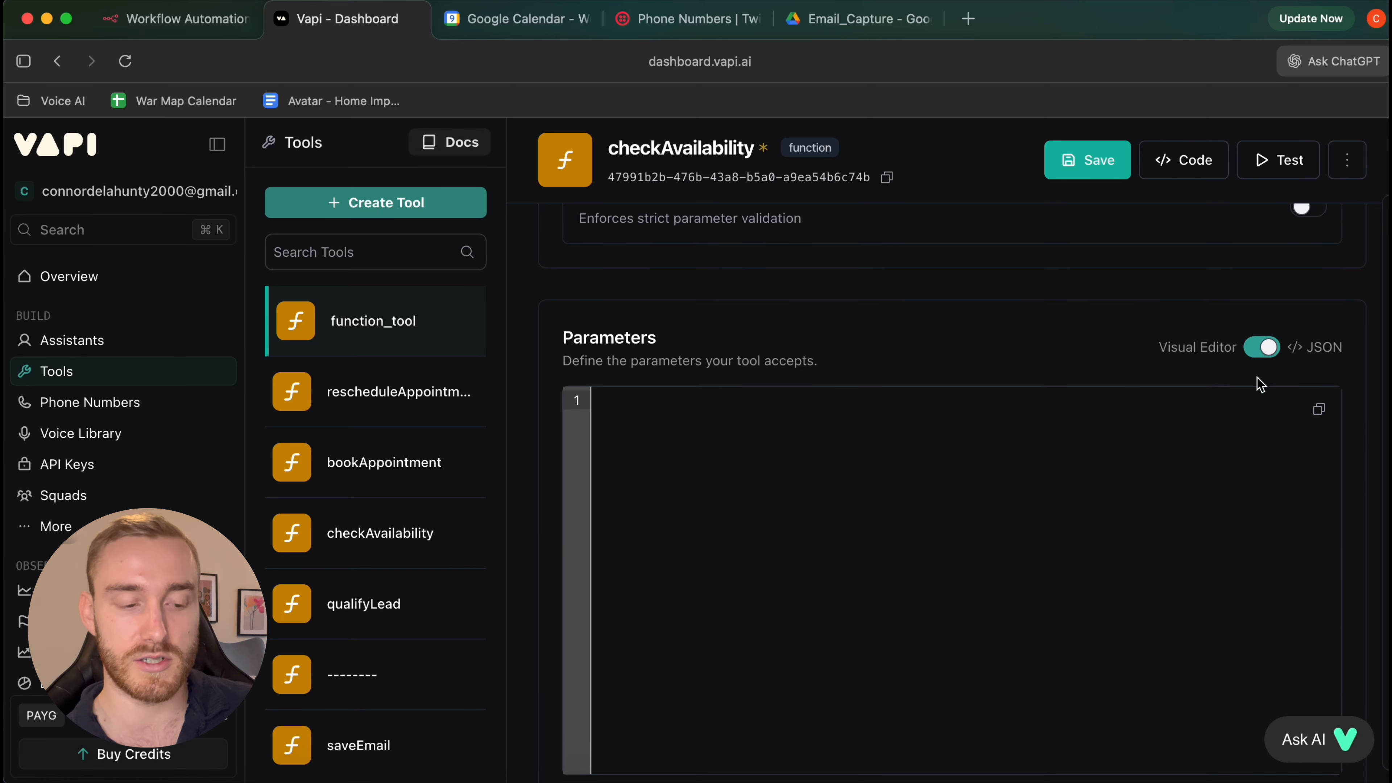
{"action": "left_click", "coordinate": [1082, 409]}
{"action": "key", "text": "super+v"}
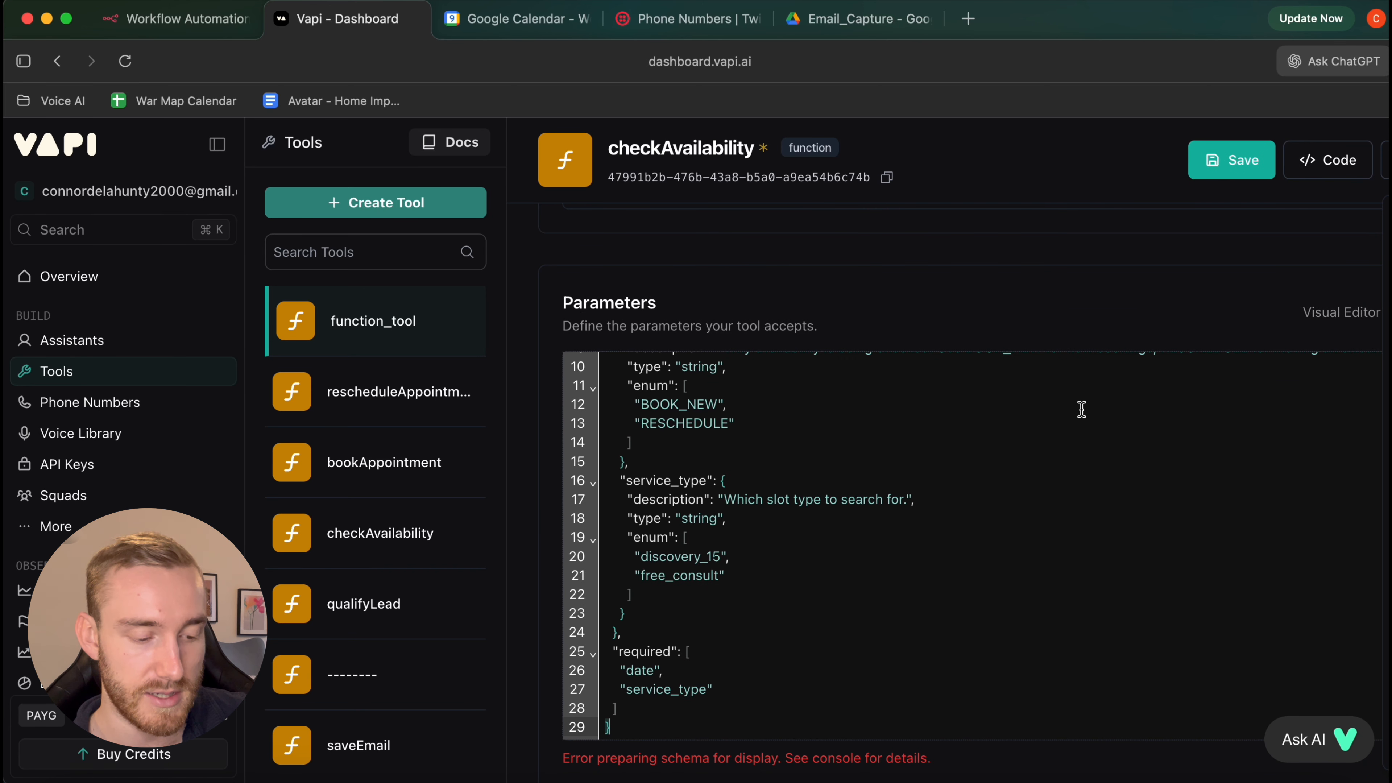
{"action": "scroll", "coordinate": [1211, 638], "scroll_direction": "down", "scroll_amount": 5}
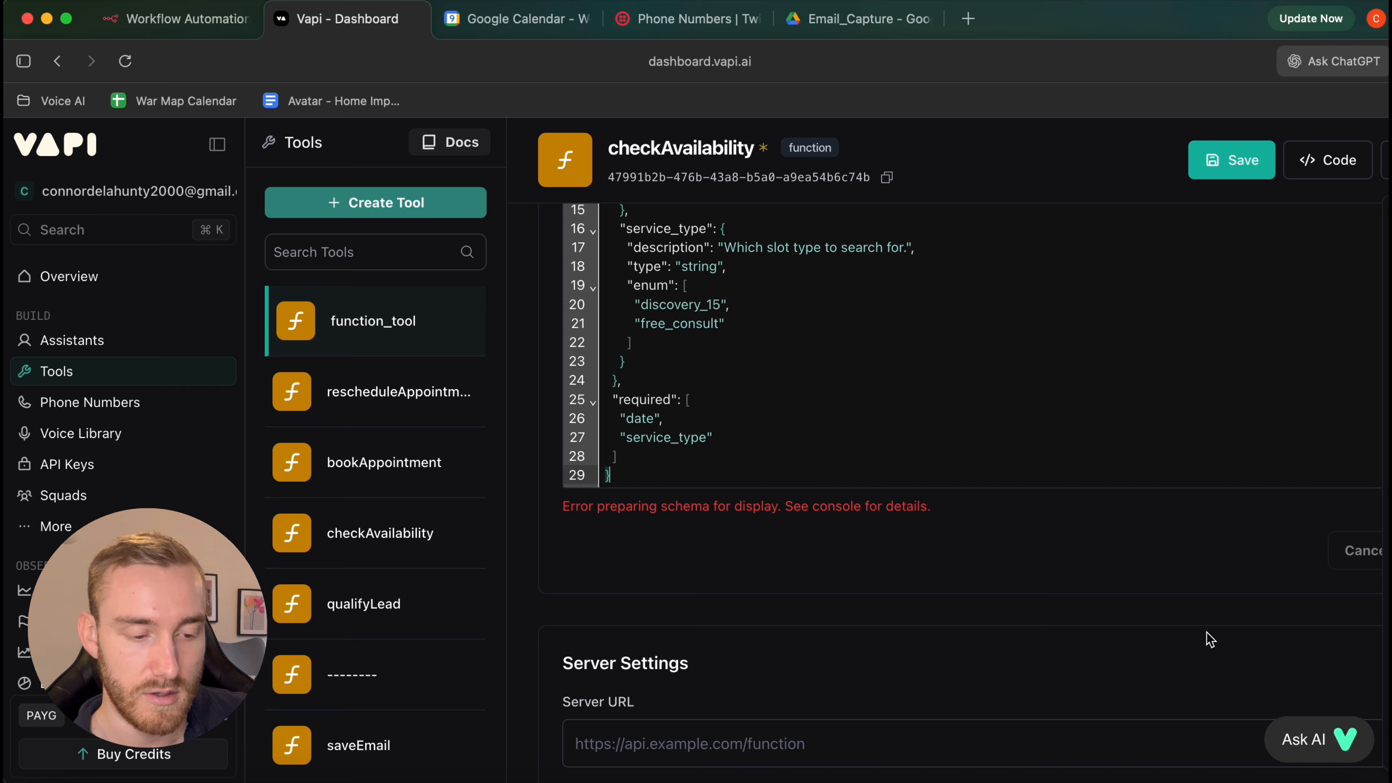
{"action": "scroll", "coordinate": [1211, 638], "scroll_direction": "up", "scroll_amount": 10}
{"action": "scroll", "coordinate": [1078, 472], "scroll_direction": "down", "scroll_amount": 10}
{"action": "scroll", "coordinate": [1079, 473], "scroll_direction": "right", "scroll_amount": 3}
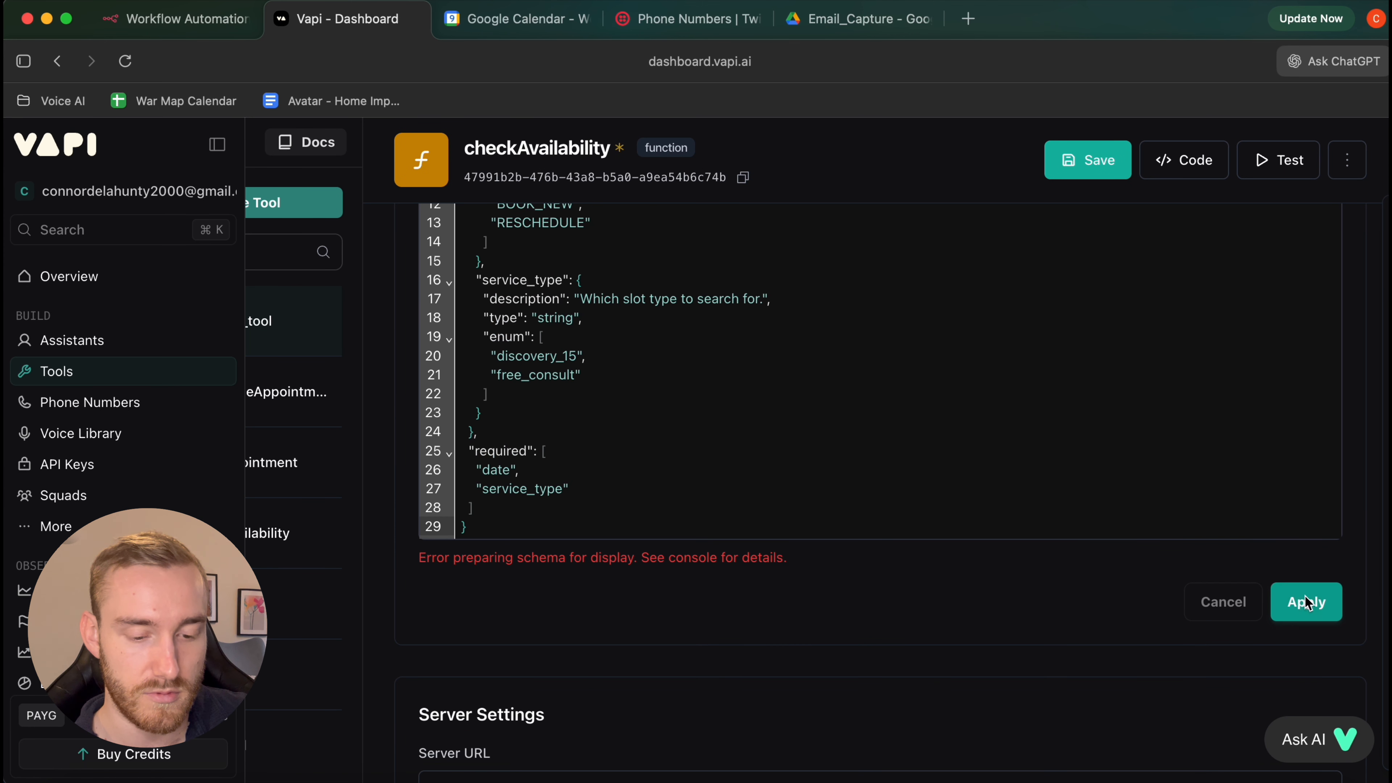
{"action": "left_click", "coordinate": [1307, 600]}
{"action": "left_click", "coordinate": [1091, 165]}
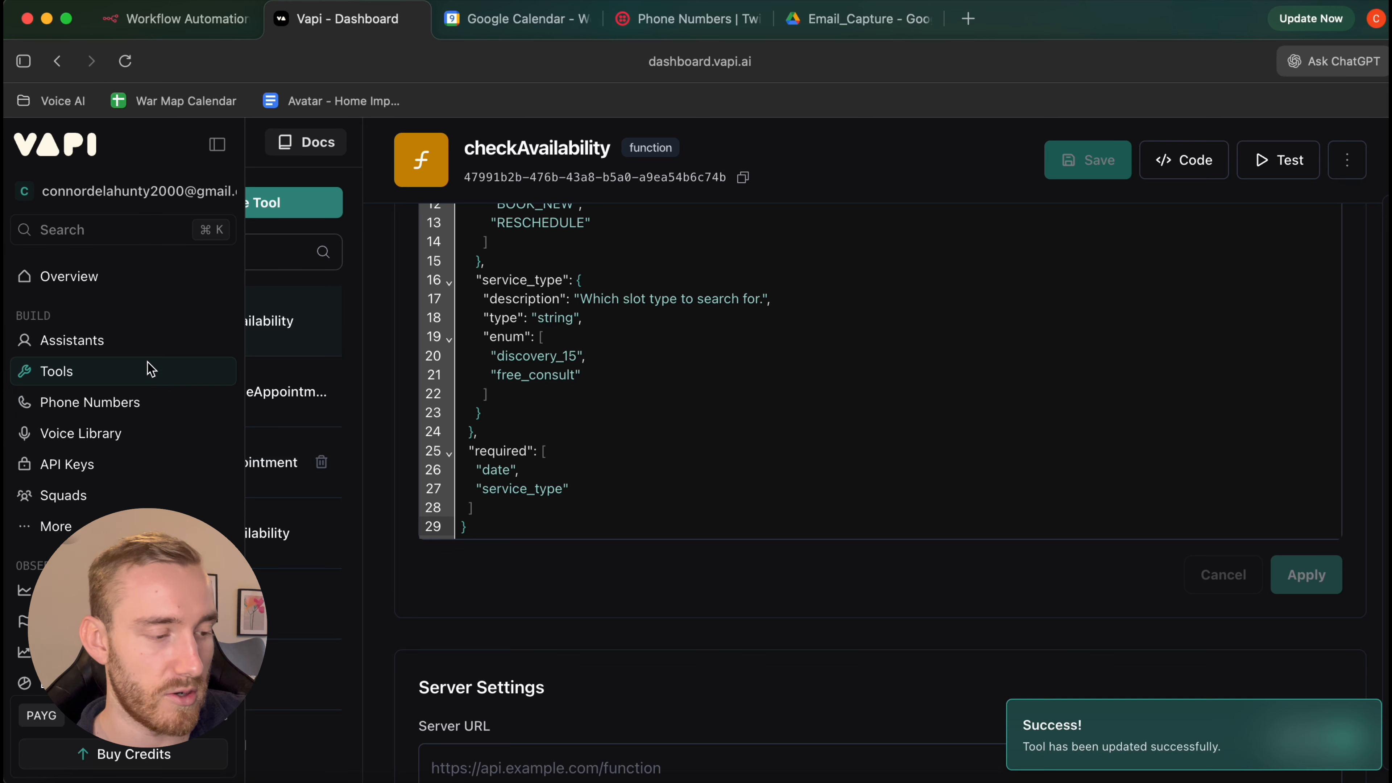
{"action": "left_click", "coordinate": [110, 341]}
{"action": "left_click", "coordinate": [128, 377]}
Copy the bookAppointment JSON schema from the Email Capture Resources notes
{"action": "left_click", "coordinate": [436, 211]}
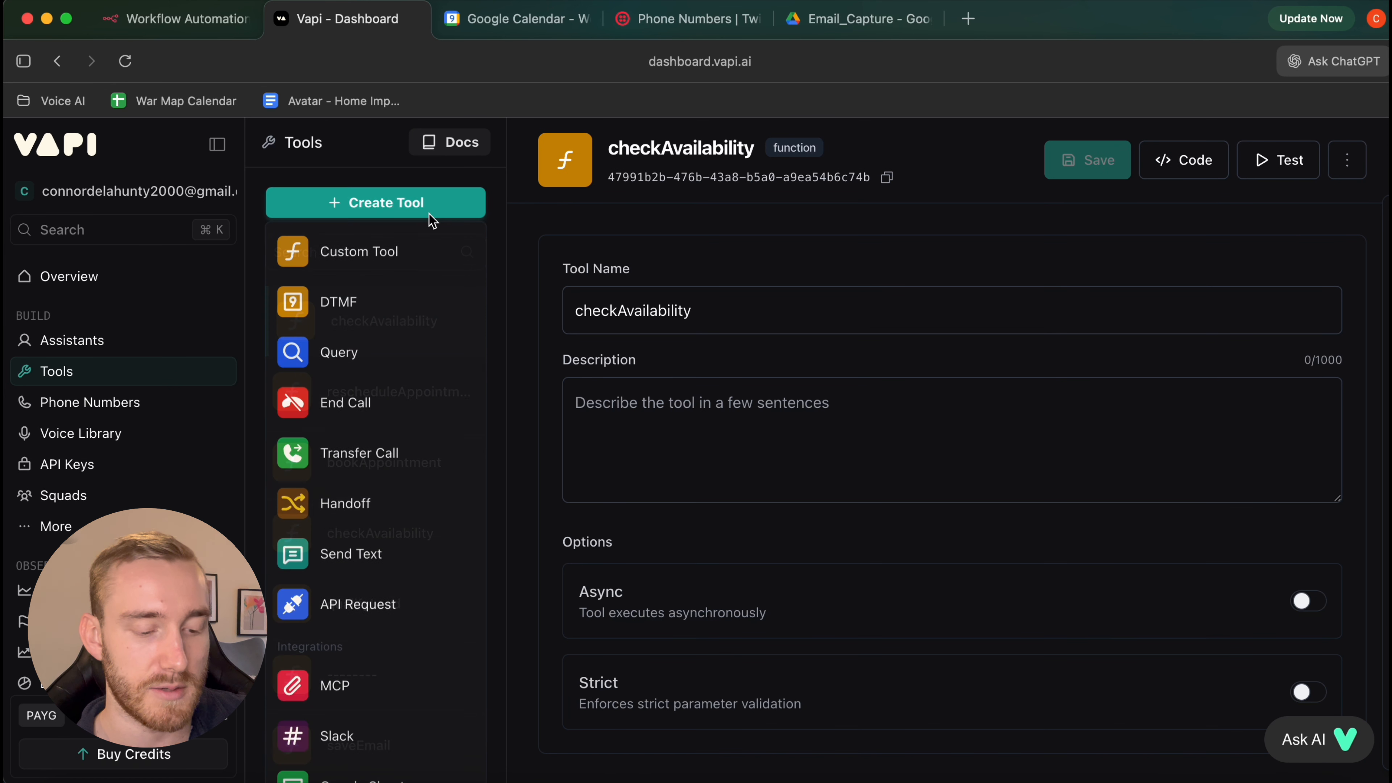
{"action": "left_click", "coordinate": [1313, 775]}
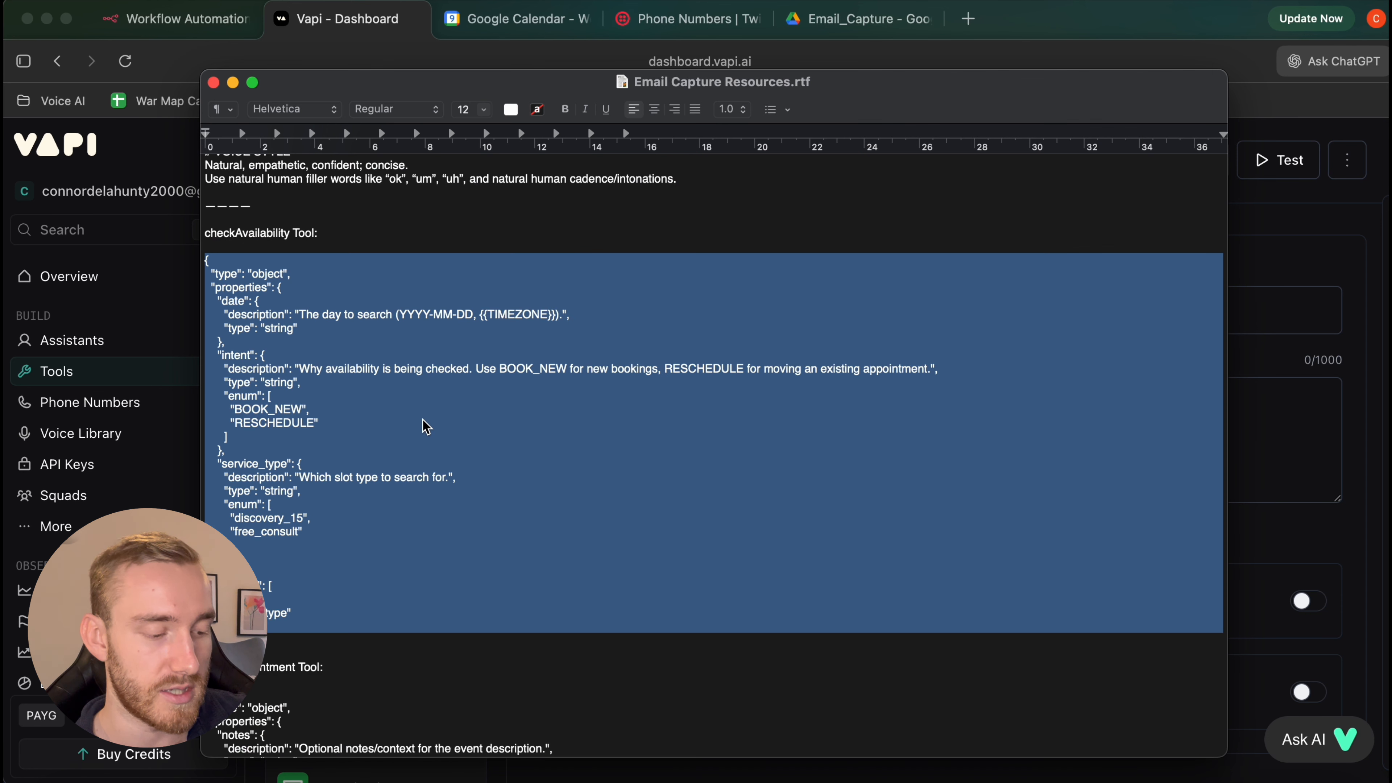
{"action": "scroll", "coordinate": [427, 426], "scroll_direction": "down", "scroll_amount": 5}
{"action": "scroll", "coordinate": [427, 427], "scroll_direction": "down", "scroll_amount": 3}
{"action": "scroll", "coordinate": [405, 293], "scroll_direction": "down", "scroll_amount": 4}
{"action": "left_click_drag", "start_coordinate": [230, 614], "coordinate": [206, 221]}
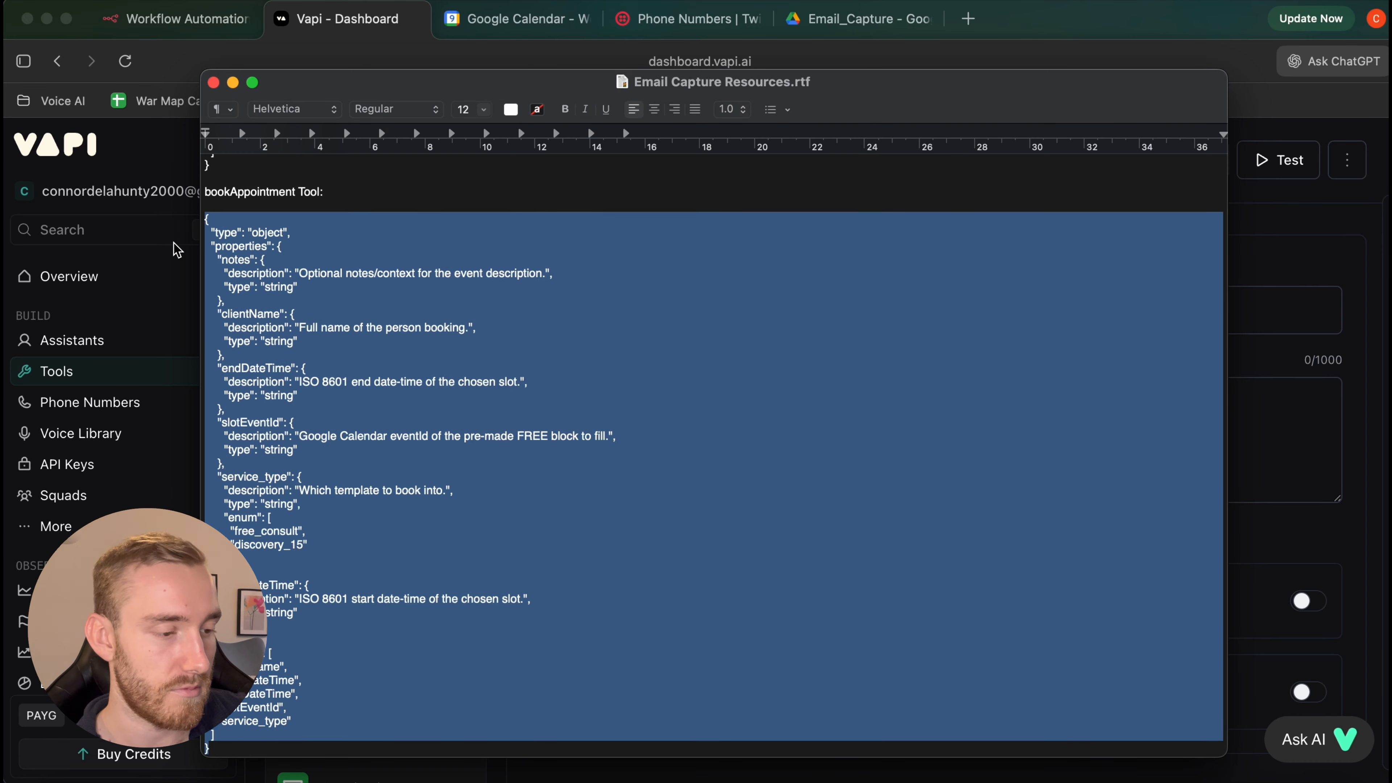
{"action": "key", "text": "super+Tab"}
{"action": "left_click", "coordinate": [375, 203]}
Create a bookAppointment custom tool with the pasted JSON parameter schema
{"action": "left_click", "coordinate": [357, 252]}
{"action": "double_click", "coordinate": [710, 318]}
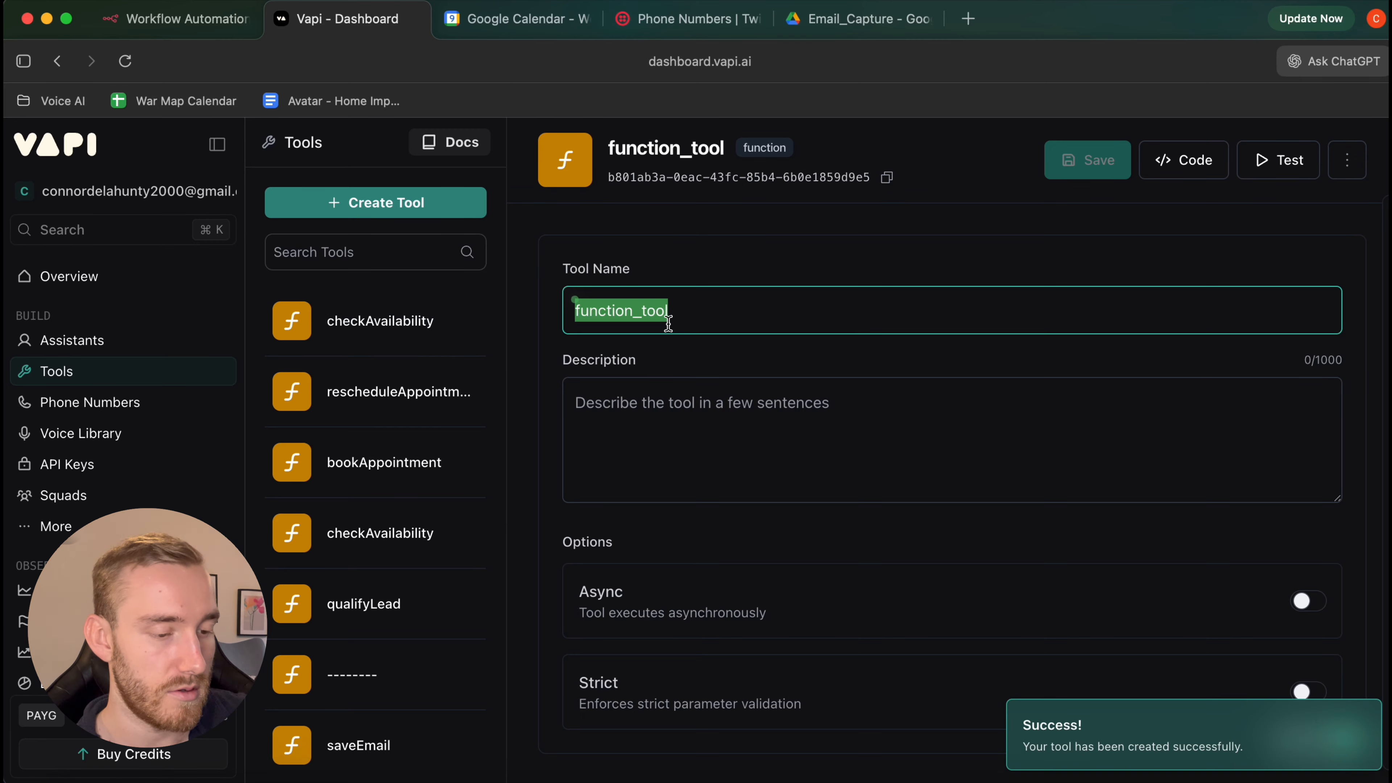
{"action": "type", "text": "book"}
{"action": "left_click", "coordinate": [693, 378]}
{"action": "scroll", "coordinate": [1254, 524], "scroll_direction": "down", "scroll_amount": 5}
{"action": "left_click", "coordinate": [1260, 545]}
{"action": "left_click", "coordinate": [1119, 529]}
{"action": "key", "text": "super+v"}
{"action": "scroll", "coordinate": [1026, 274], "scroll_direction": "up", "scroll_amount": 5}
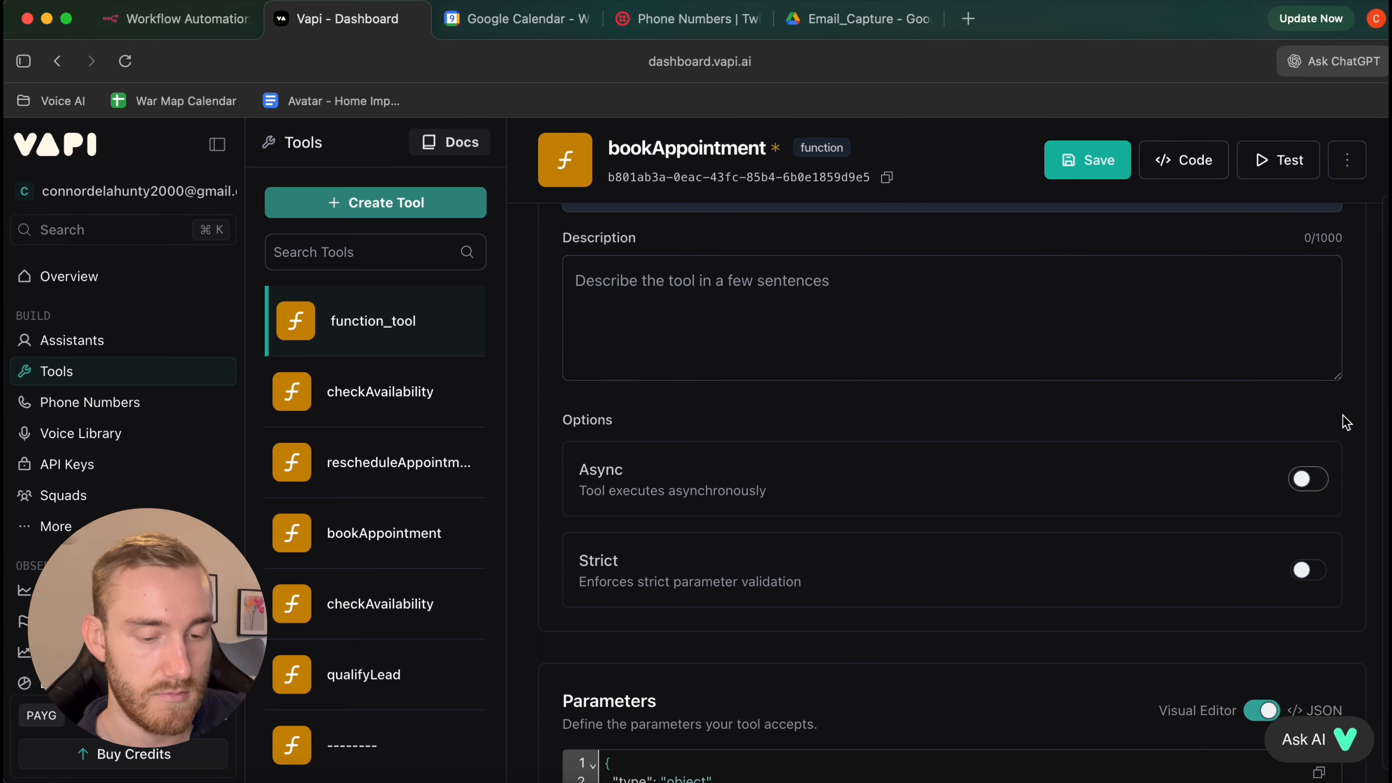
{"action": "scroll", "coordinate": [1316, 395], "scroll_direction": "down", "scroll_amount": 10}
{"action": "key", "text": "super+Tab"}
Create and save a lookUpClientByPhone custom tool with JSON parameters
{"action": "scroll", "coordinate": [296, 436], "scroll_direction": "down", "scroll_amount": 3}
{"action": "left_click_drag", "start_coordinate": [222, 401], "coordinate": [212, 362]}
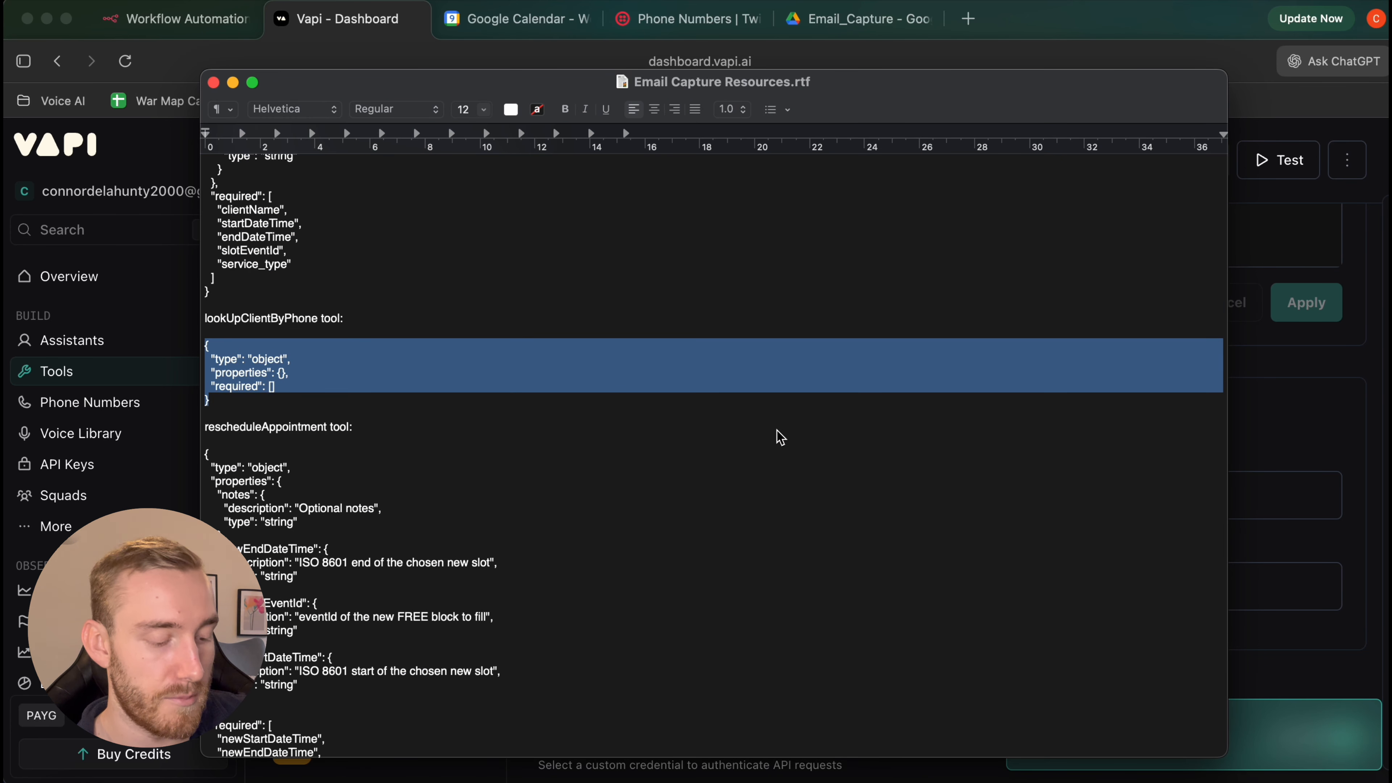
{"action": "left_click", "coordinate": [1342, 460]}
{"action": "left_click", "coordinate": [387, 237]}
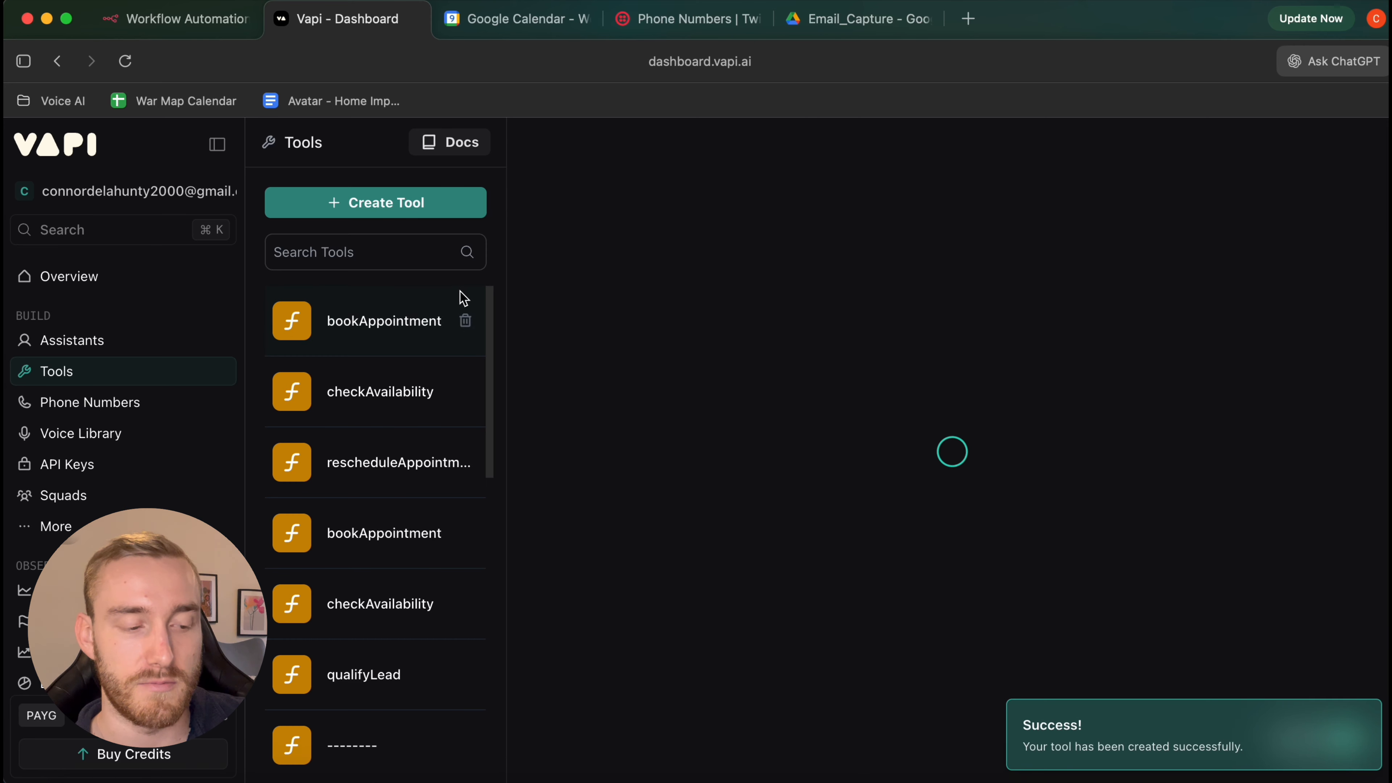
{"action": "double_click", "coordinate": [696, 313]}
{"action": "type", "text": "look"}
{"action": "left_click", "coordinate": [673, 363]}
{"action": "scroll", "coordinate": [979, 436], "scroll_direction": "down", "scroll_amount": 8}
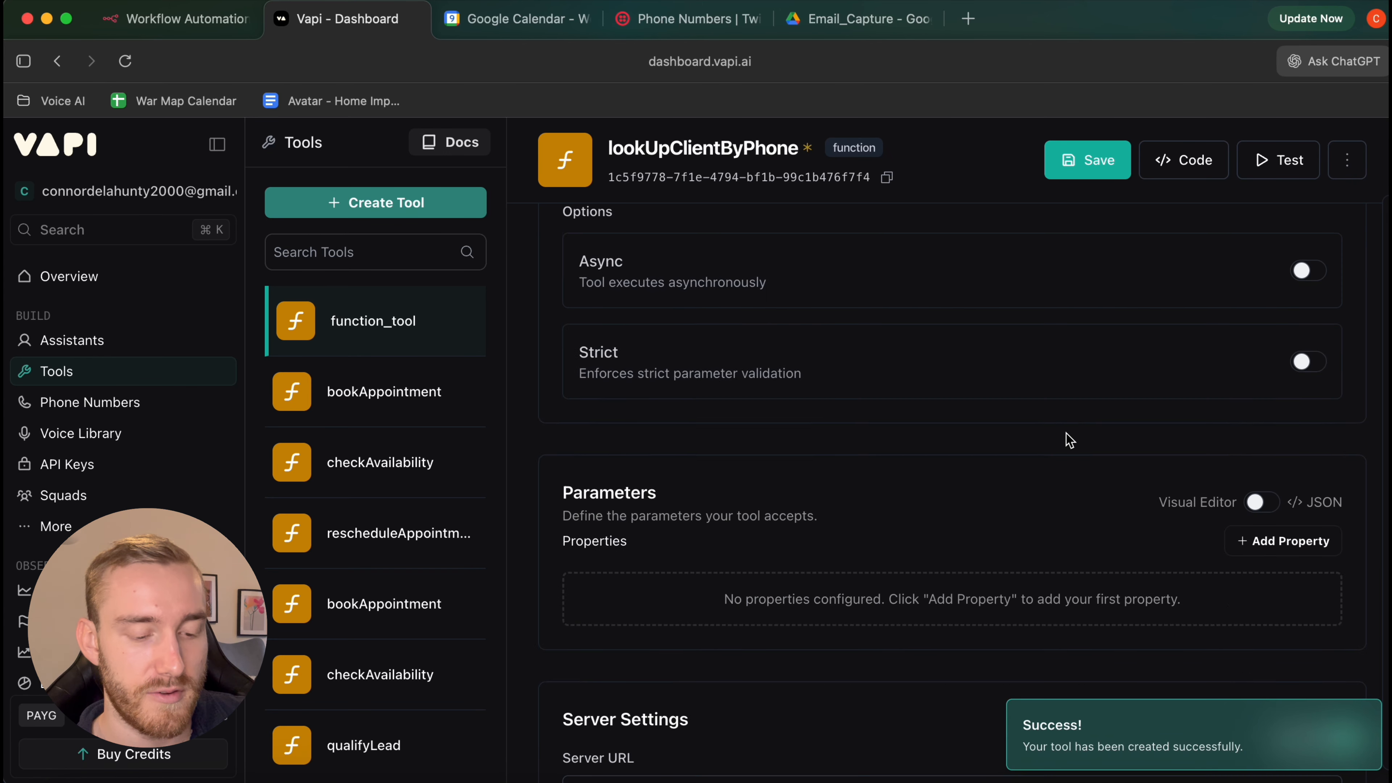
{"action": "left_click", "coordinate": [1262, 394]}
{"action": "scroll", "coordinate": [1373, 427], "scroll_direction": "down", "scroll_amount": 5}
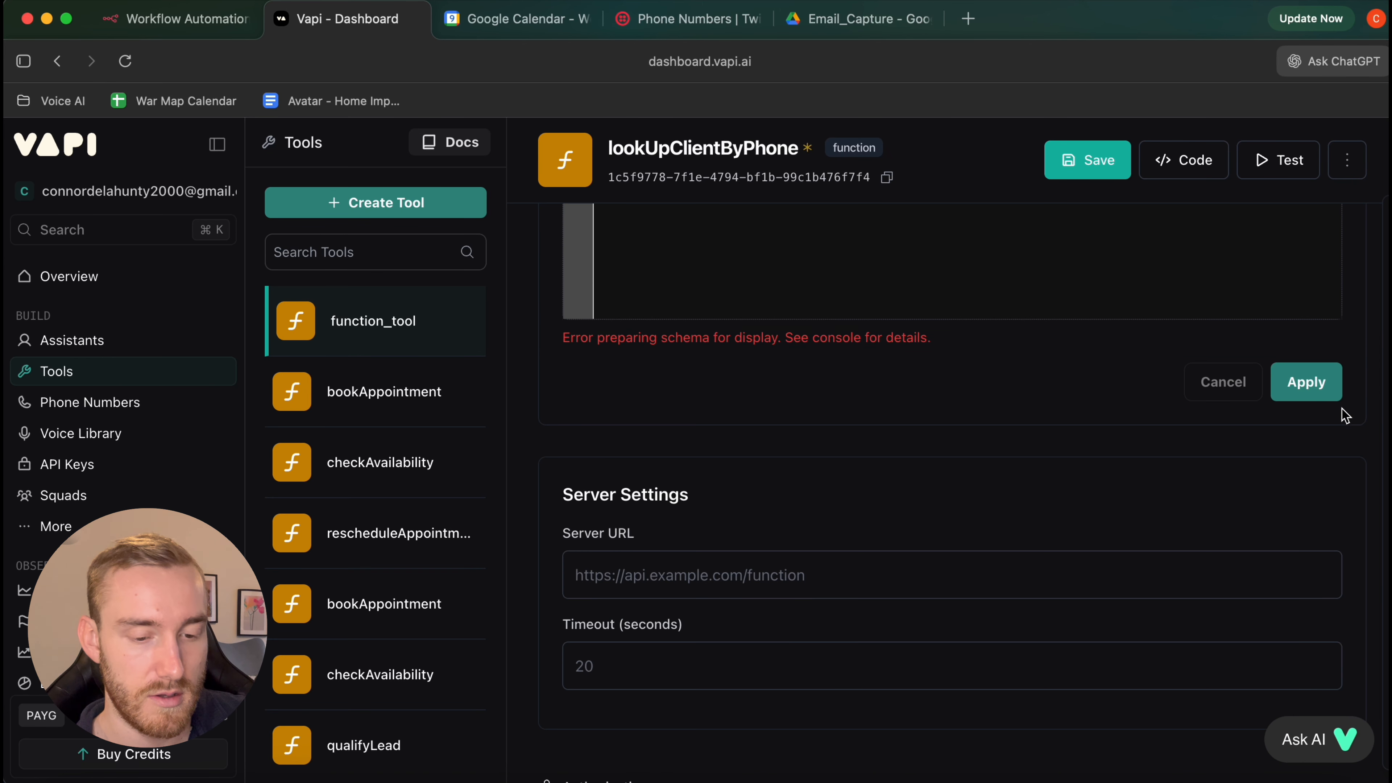
{"action": "left_click", "coordinate": [1307, 355]}
{"action": "left_click", "coordinate": [1087, 160]}
Copy the rescheduleAppointment JSON schema from the resources document
{"action": "left_click", "coordinate": [1229, 778]}
{"action": "scroll", "coordinate": [631, 382], "scroll_direction": "down", "scroll_amount": 3}
{"action": "left_click_drag", "start_coordinate": [230, 636], "coordinate": [198, 307]}
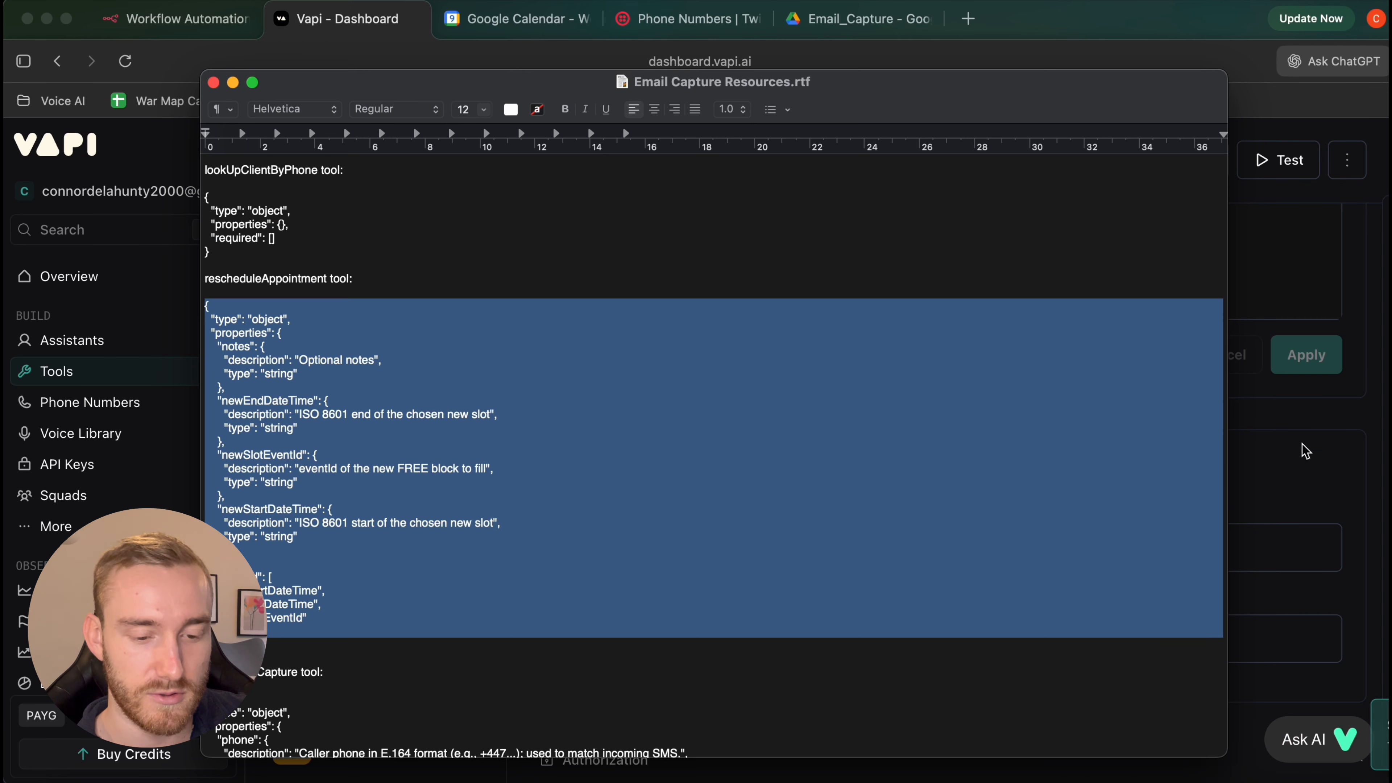
{"action": "key", "text": "super+Tab"}
Create and save a rescheduleAppointment custom tool with the pasted JSON schema
{"action": "left_click", "coordinate": [383, 202]}
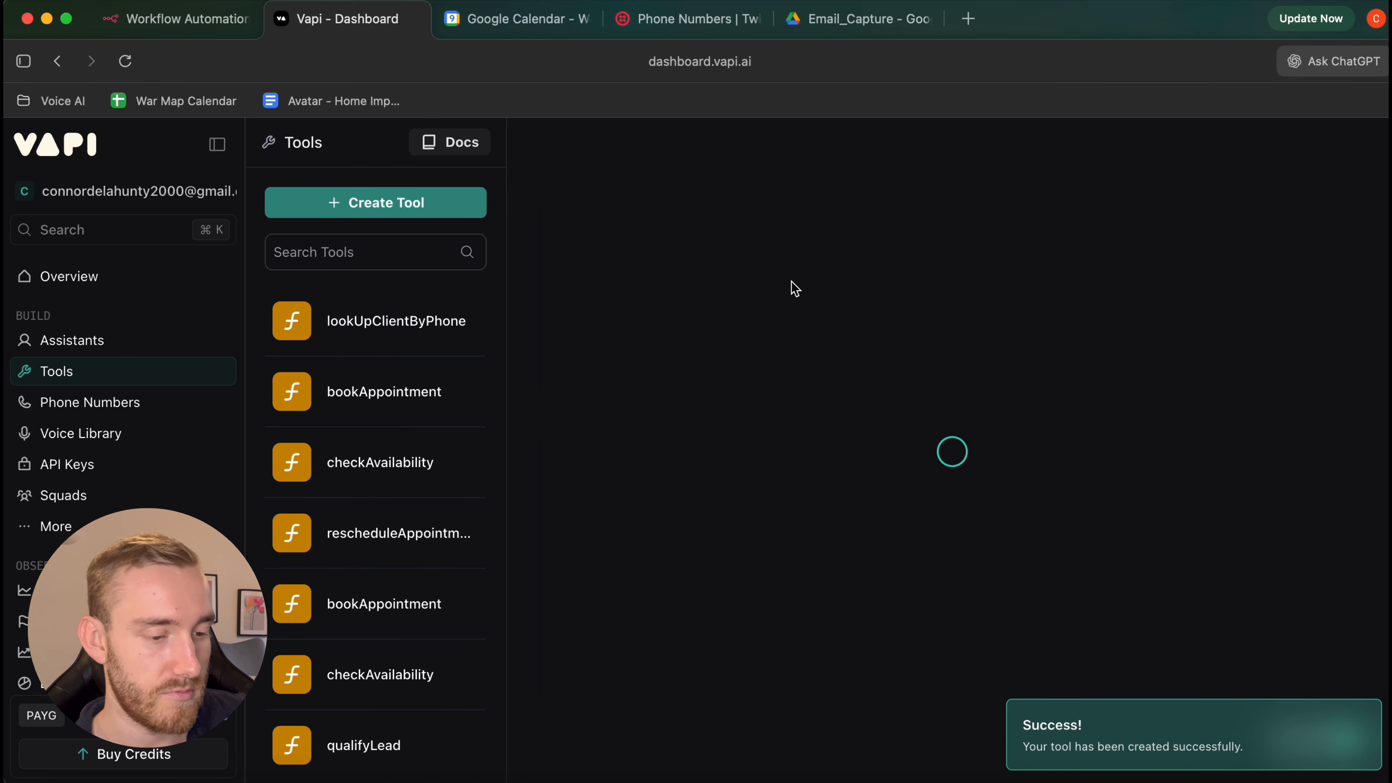
{"action": "triple_click", "coordinate": [733, 295]}
{"action": "type", "text": "res"}
{"action": "key", "text": "Down"}
{"action": "key", "text": "Return"}
{"action": "scroll", "coordinate": [1298, 364], "scroll_direction": "down", "scroll_amount": 6}
{"action": "left_click", "coordinate": [1260, 331]}
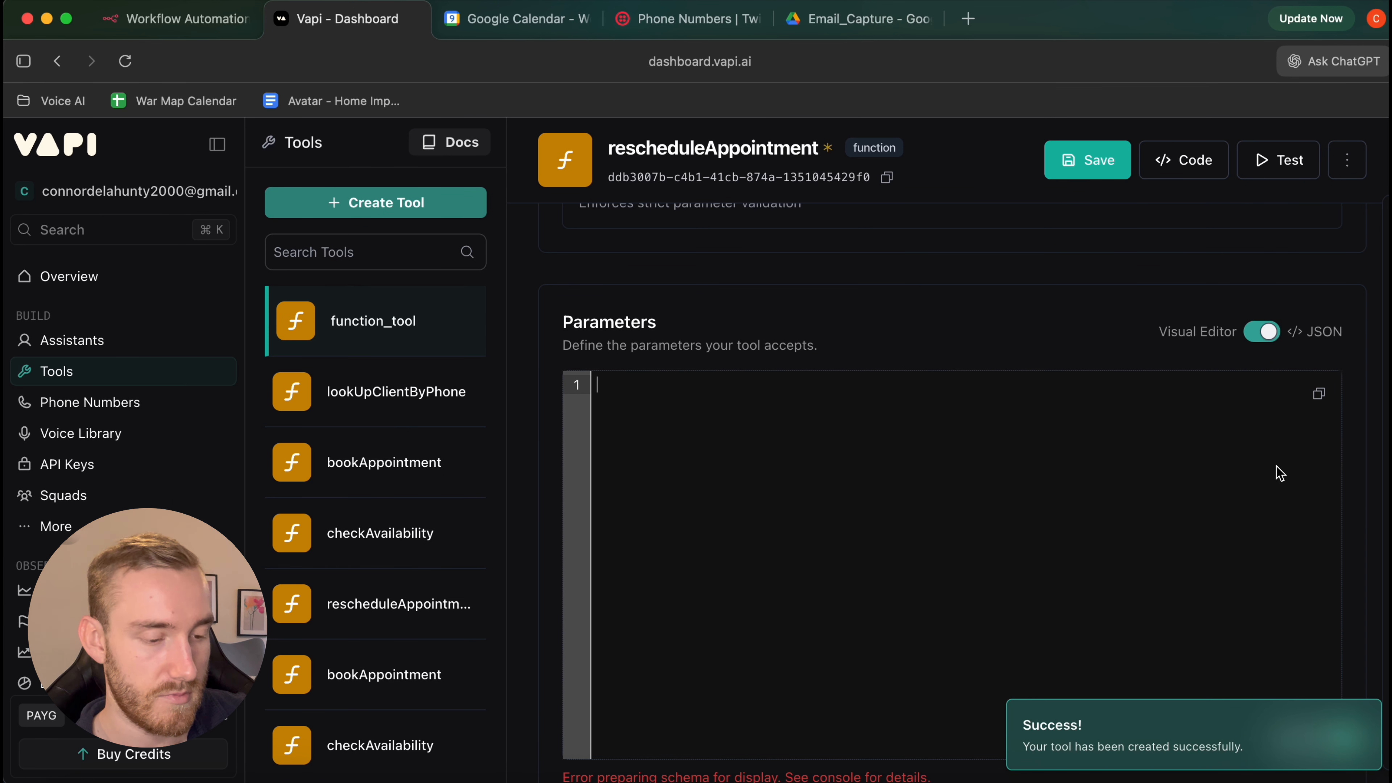
{"action": "left_click", "coordinate": [1181, 481]}
{"action": "key", "text": "super+v"}
{"action": "scroll", "coordinate": [1310, 433], "scroll_direction": "down", "scroll_amount": 5}
{"action": "left_click", "coordinate": [1088, 161]}
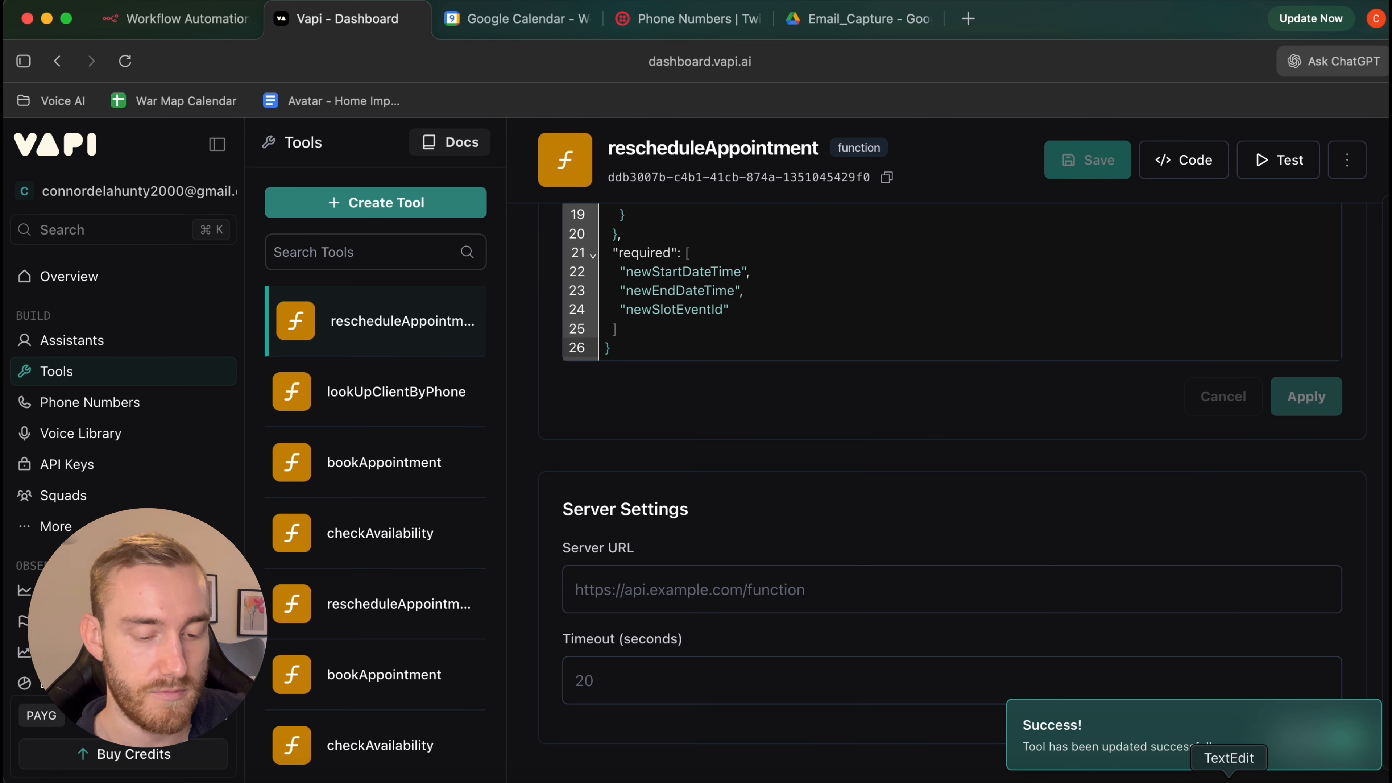
Copy the startEmailCapture JSON schema from the resources document
{"action": "key", "text": "super+Tab"}
{"action": "scroll", "coordinate": [618, 485], "scroll_direction": "down", "scroll_amount": 6}
{"action": "scroll", "coordinate": [620, 485], "scroll_direction": "down", "scroll_amount": 5}
{"action": "scroll", "coordinate": [619, 486], "scroll_direction": "up", "scroll_amount": 6}
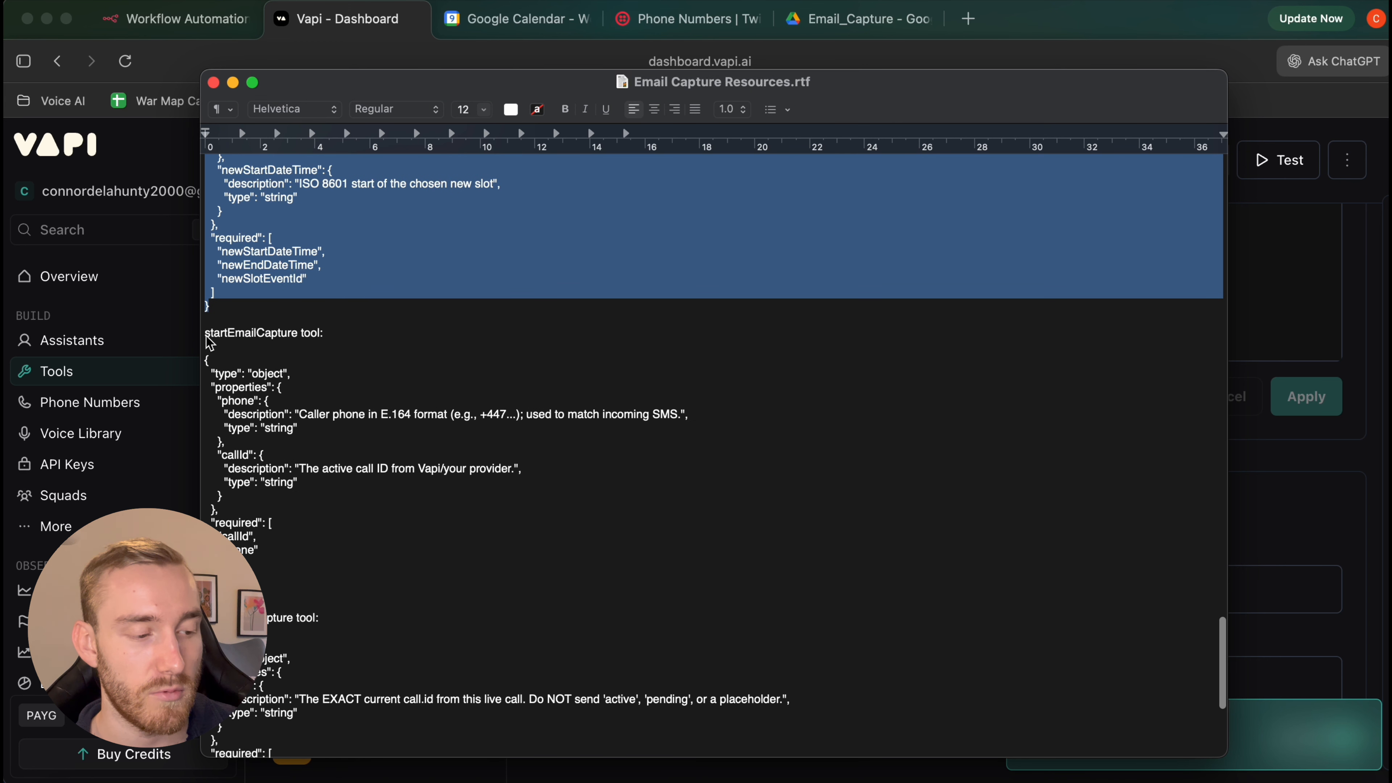
{"action": "left_click_drag", "start_coordinate": [235, 582], "coordinate": [204, 372]}
{"action": "key", "text": "super+c"}
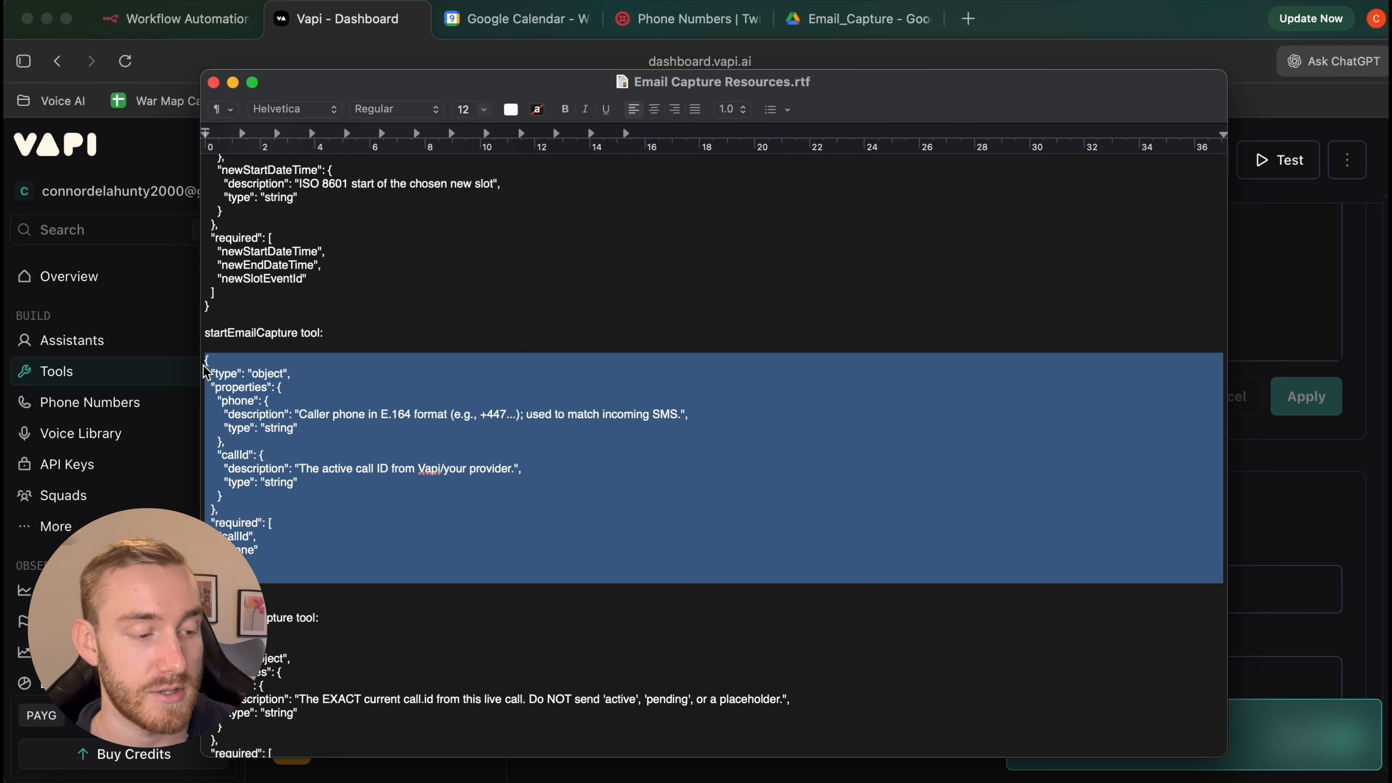
{"action": "scroll", "coordinate": [404, 363], "scroll_direction": "up", "scroll_amount": 10}
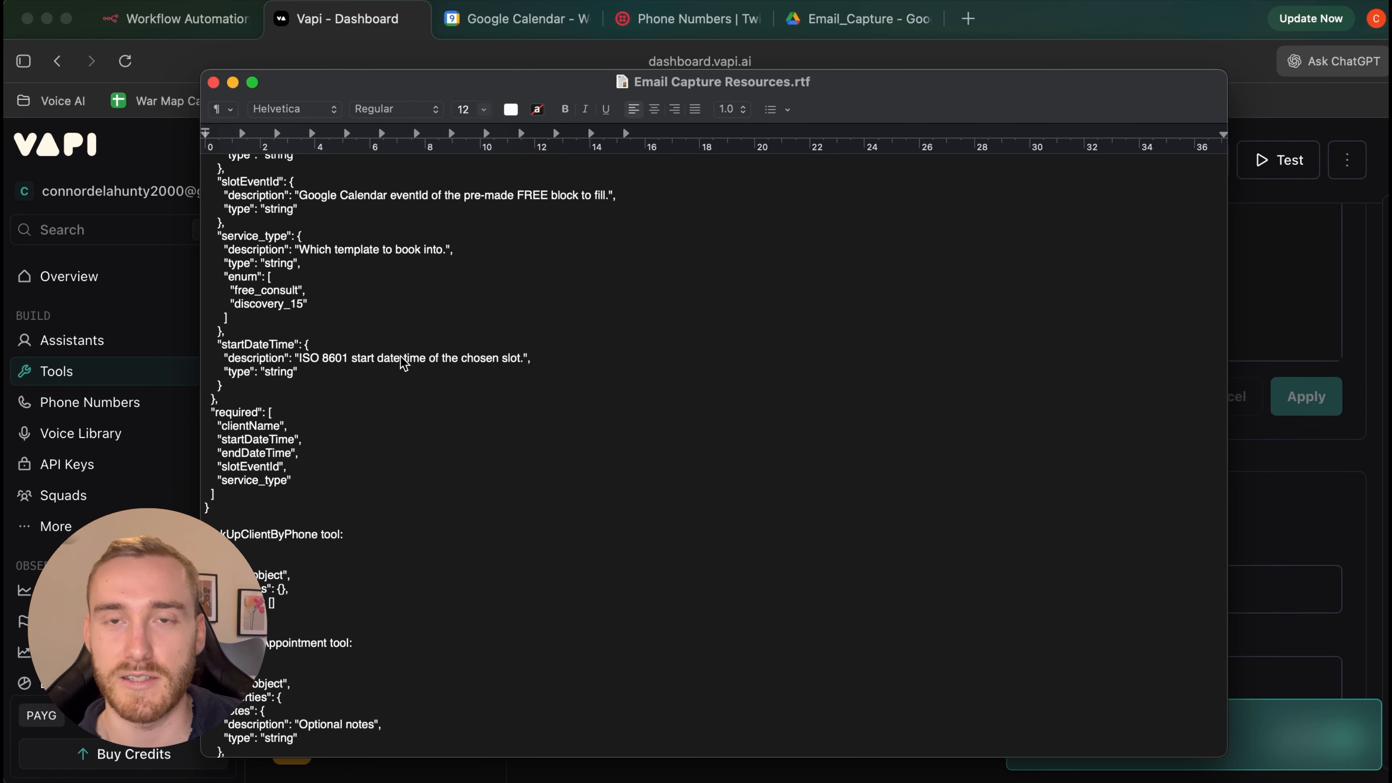
{"action": "scroll", "coordinate": [404, 363], "scroll_direction": "down", "scroll_amount": 6}
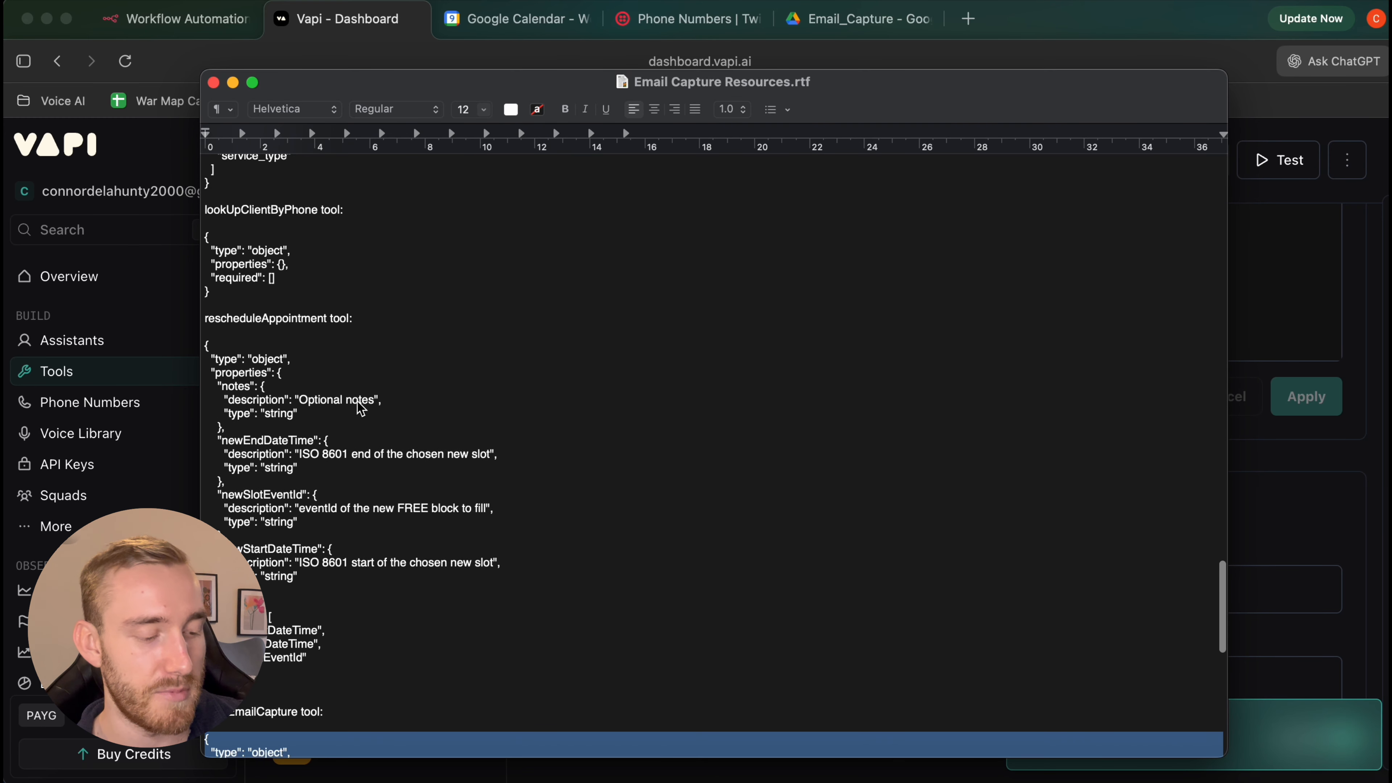
{"action": "scroll", "coordinate": [360, 409], "scroll_direction": "down", "scroll_amount": 7}
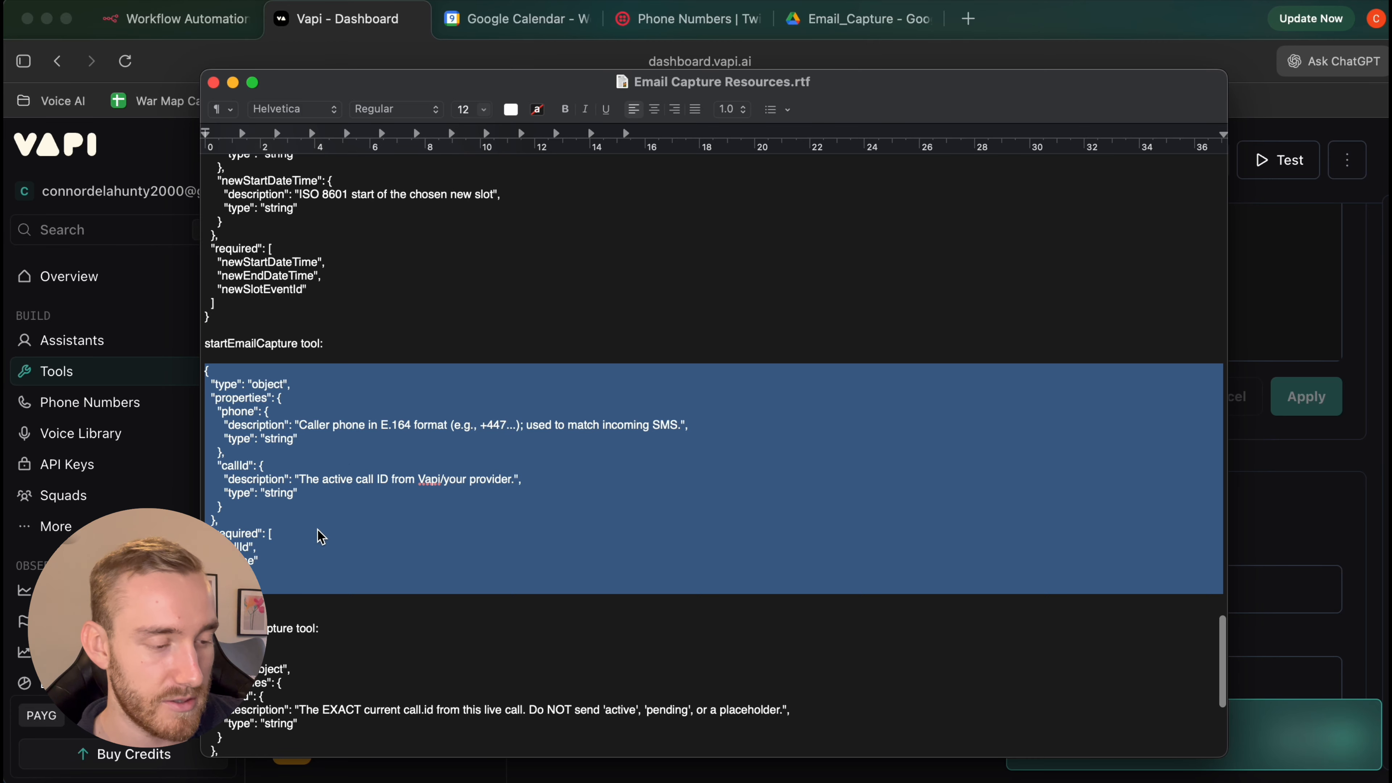
{"action": "scroll", "coordinate": [378, 467], "scroll_direction": "down", "scroll_amount": 6}
{"action": "scroll", "coordinate": [569, 361], "scroll_direction": "up", "scroll_amount": 3}
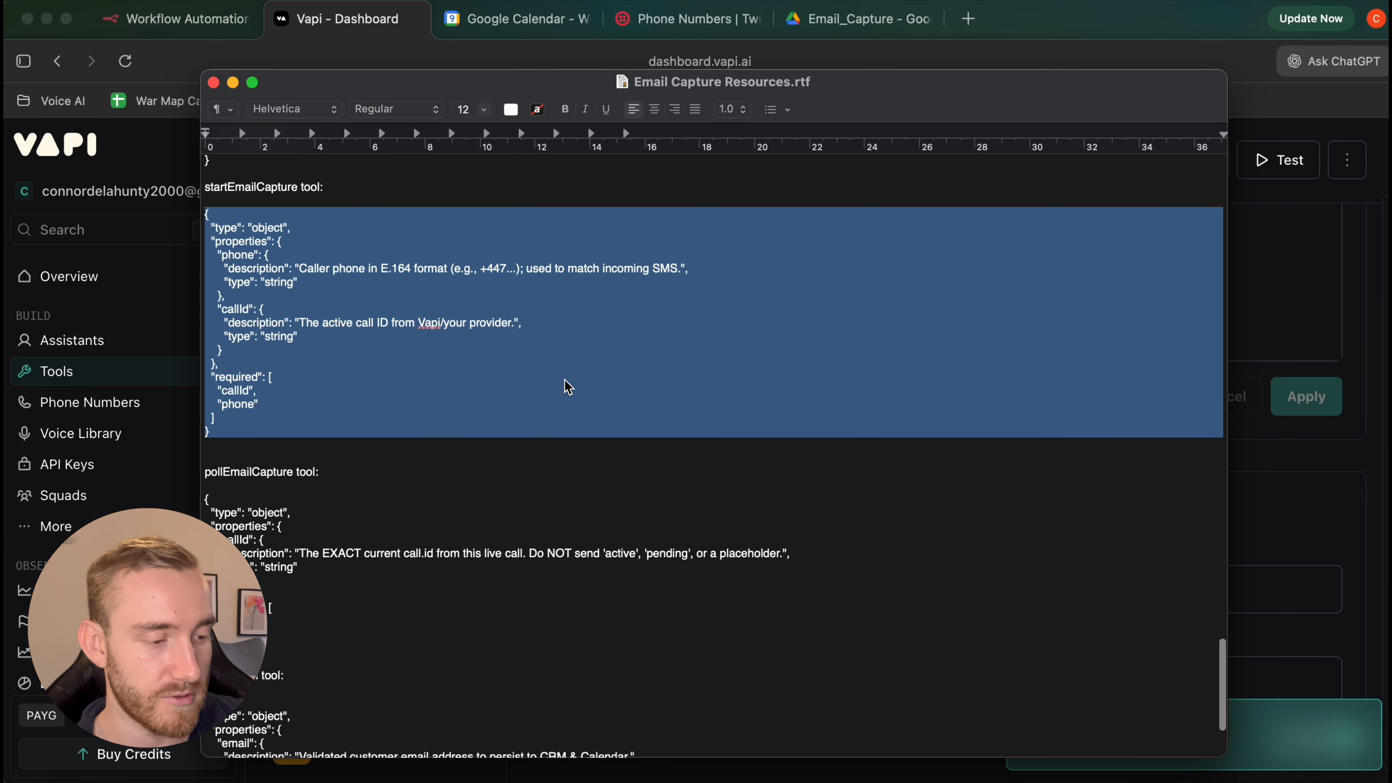
{"action": "left_click", "coordinate": [1371, 446]}
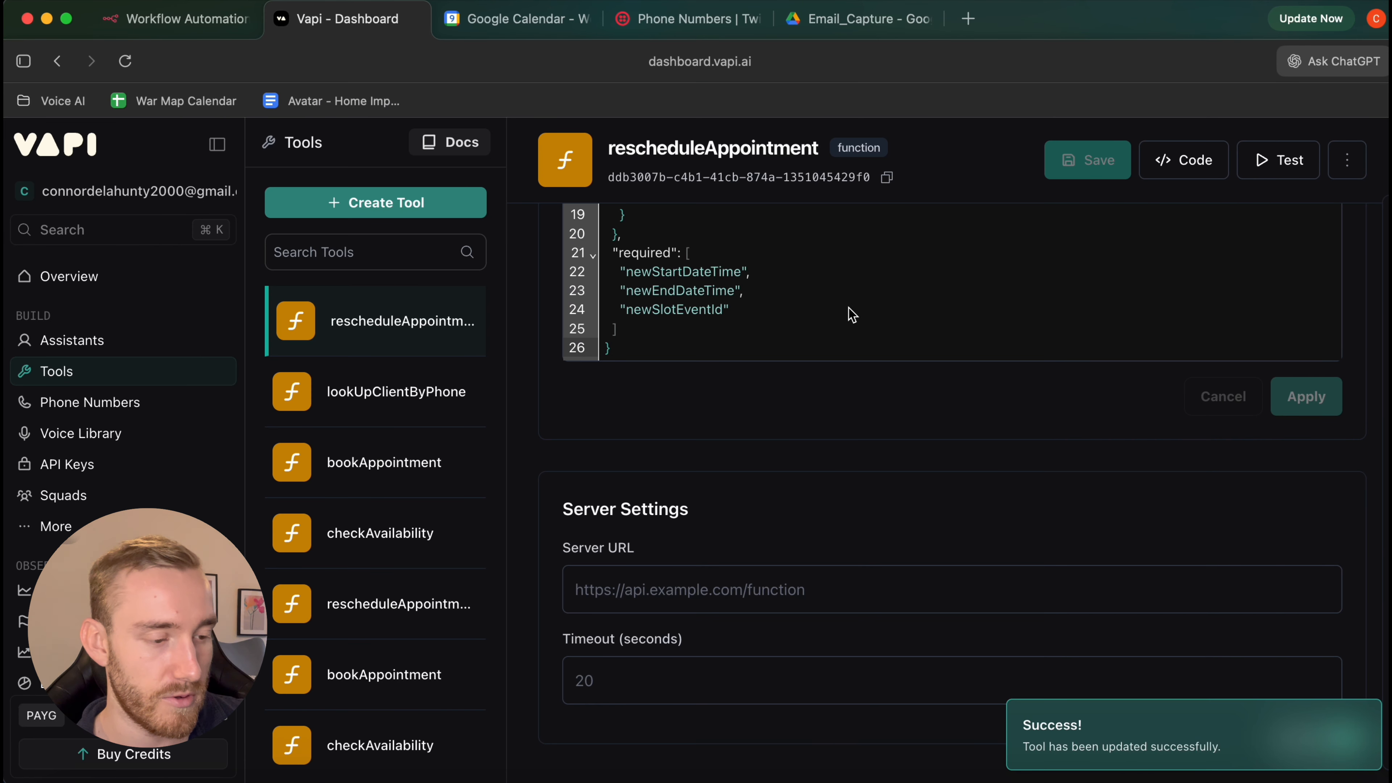
{"action": "left_click", "coordinate": [407, 197]}
{"action": "left_click", "coordinate": [430, 247]}
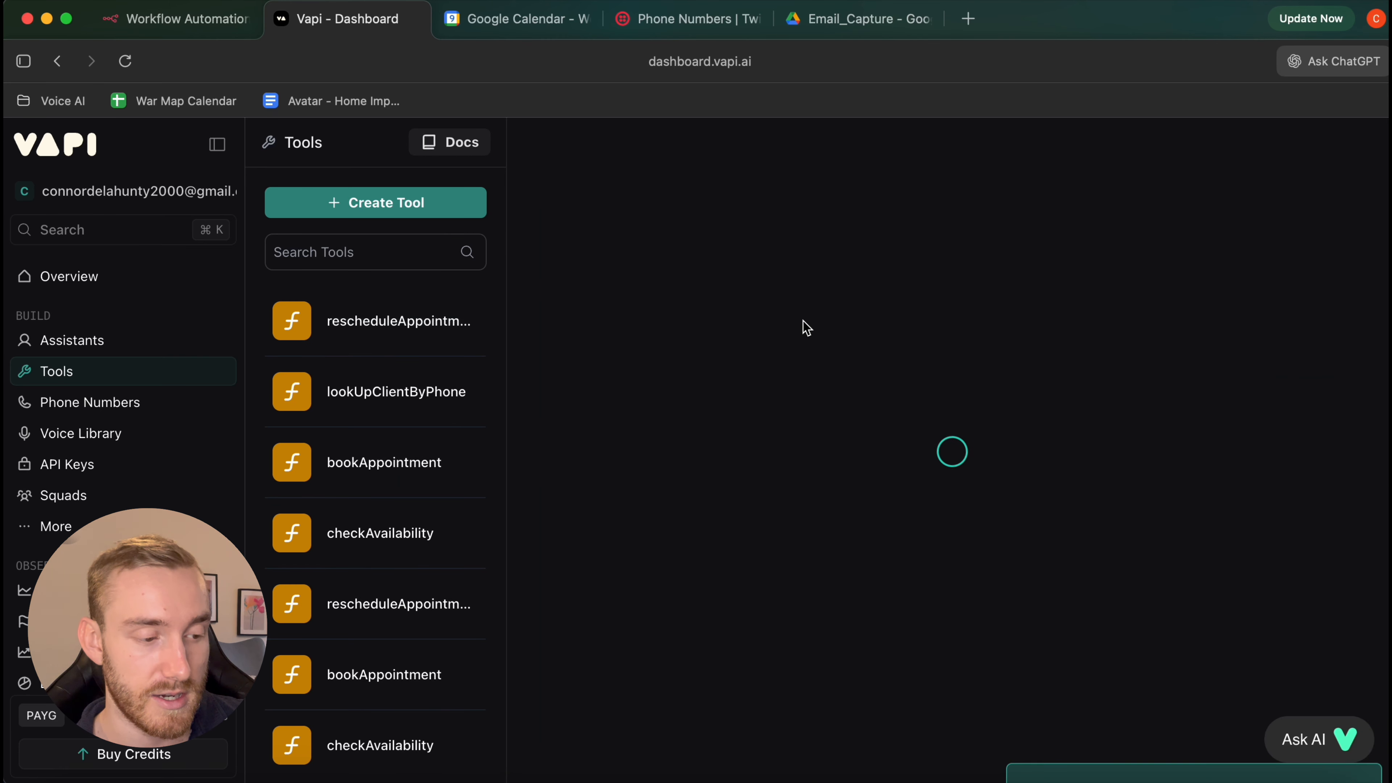
Name the new tool startEmailCapture, paste its callId and phone schema, apply and save
{"action": "double_click", "coordinate": [688, 319]}
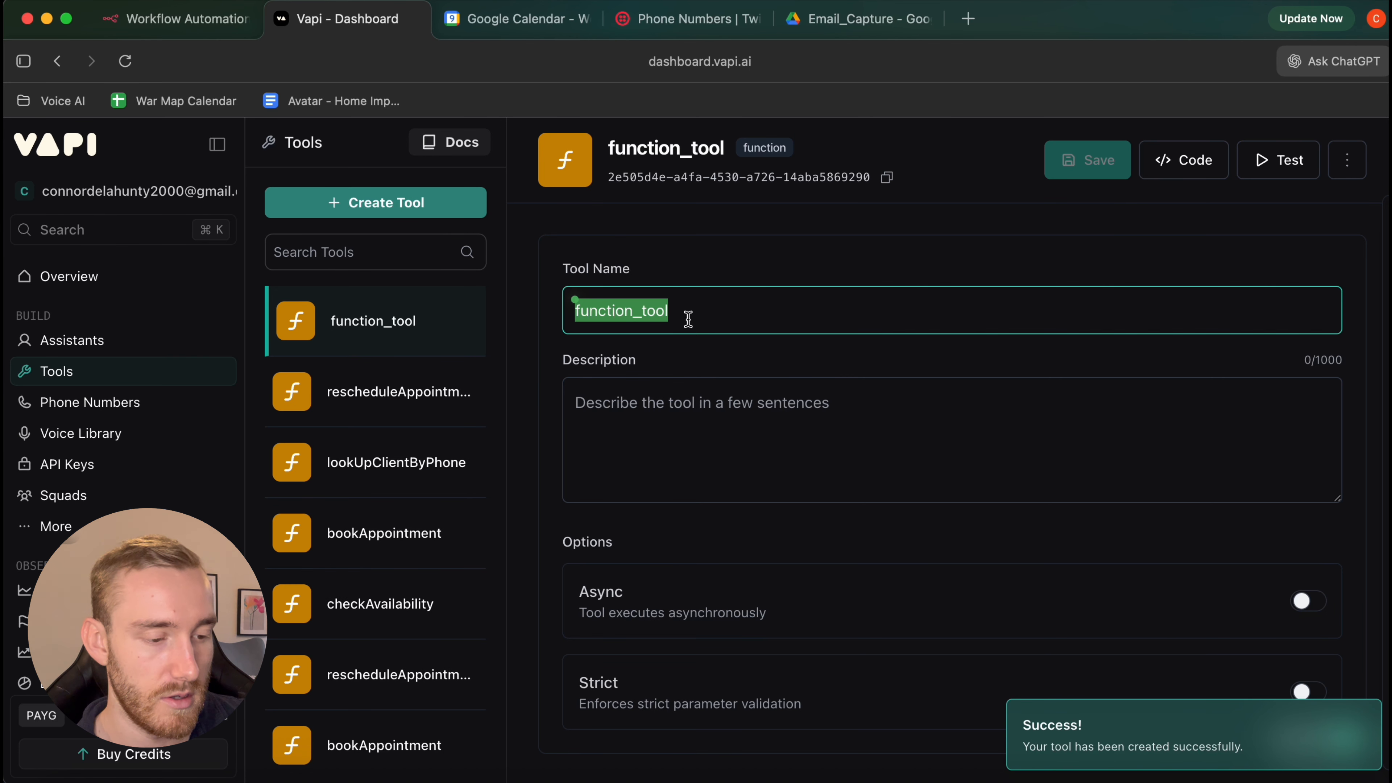
{"action": "left_click", "coordinate": [1227, 780]}
{"action": "left_click", "coordinate": [1286, 598]}
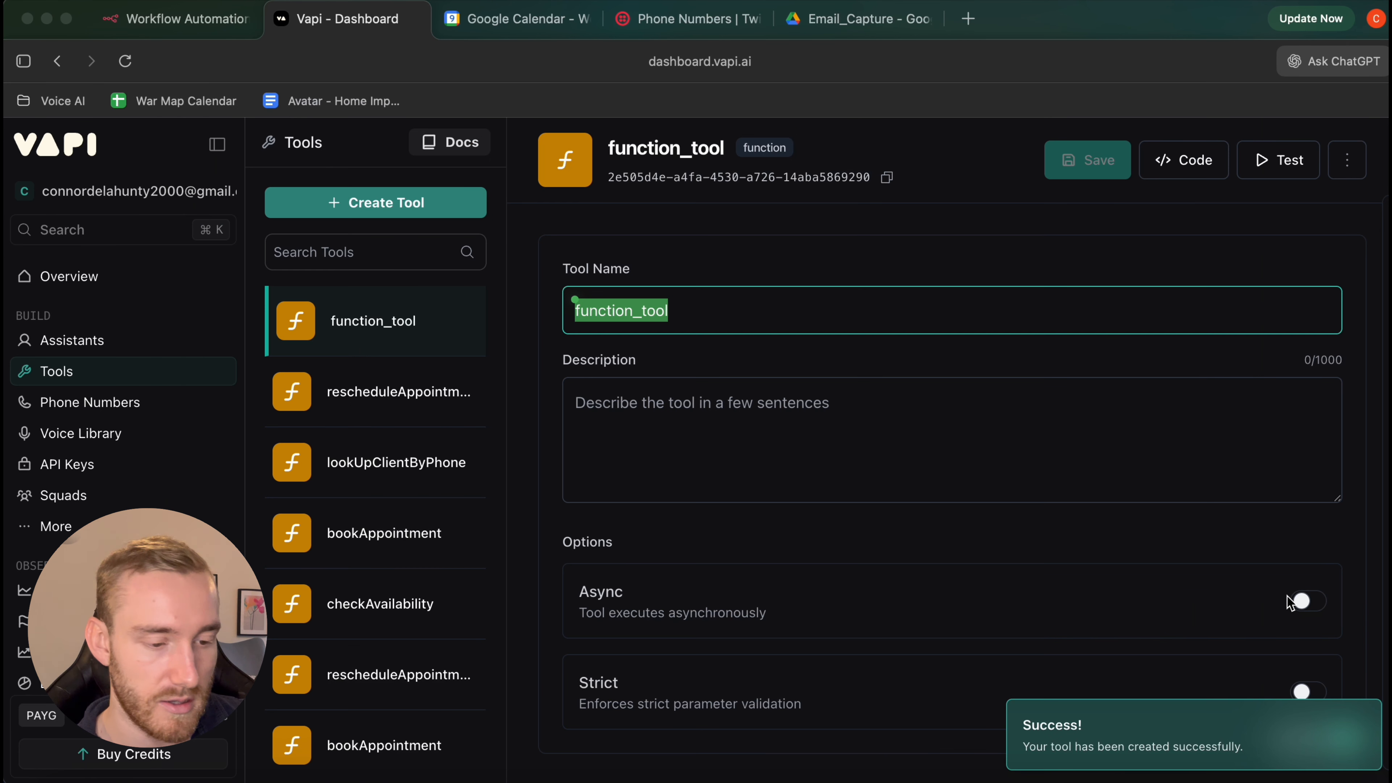
{"action": "type", "text": "startEmailCapture"}
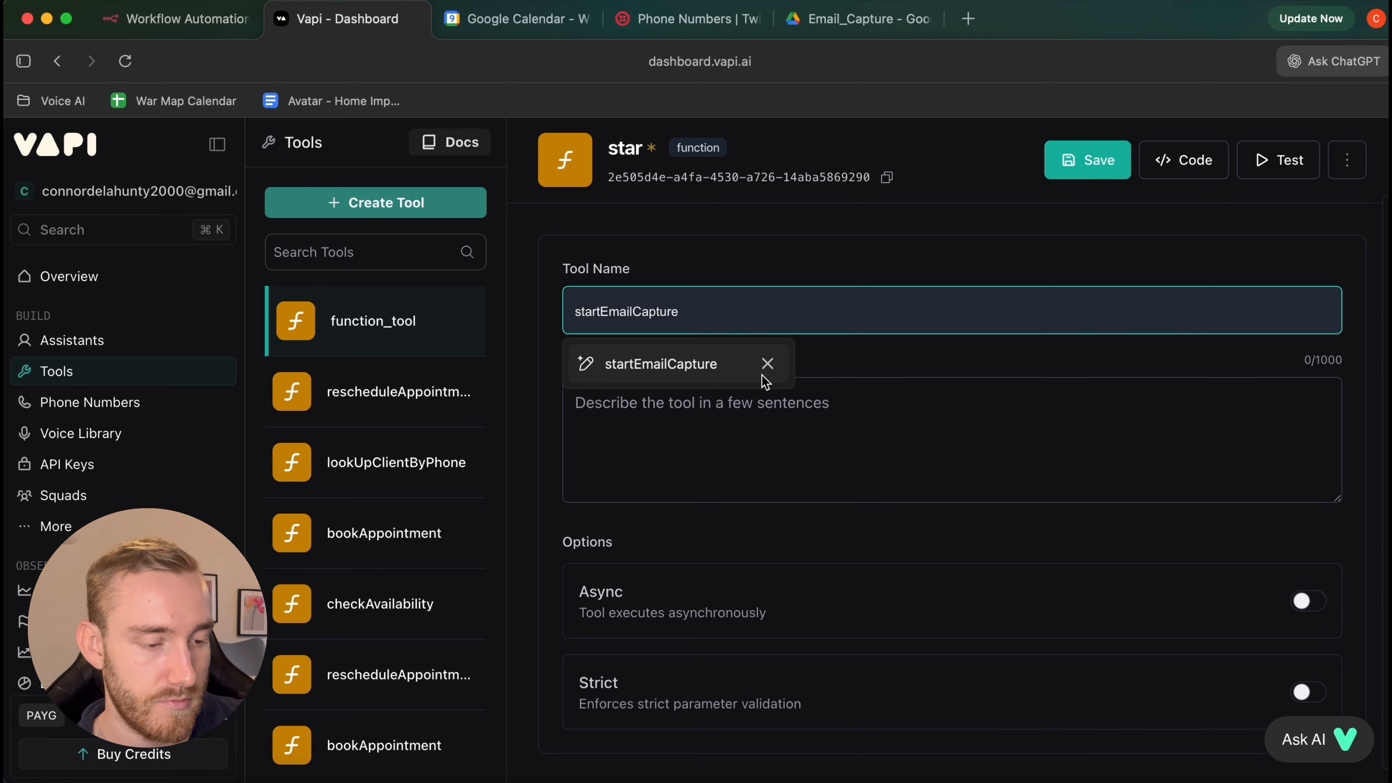
{"action": "left_click", "coordinate": [762, 373]}
{"action": "scroll", "coordinate": [995, 404], "scroll_direction": "down", "scroll_amount": 7}
{"action": "left_click", "coordinate": [1261, 441]}
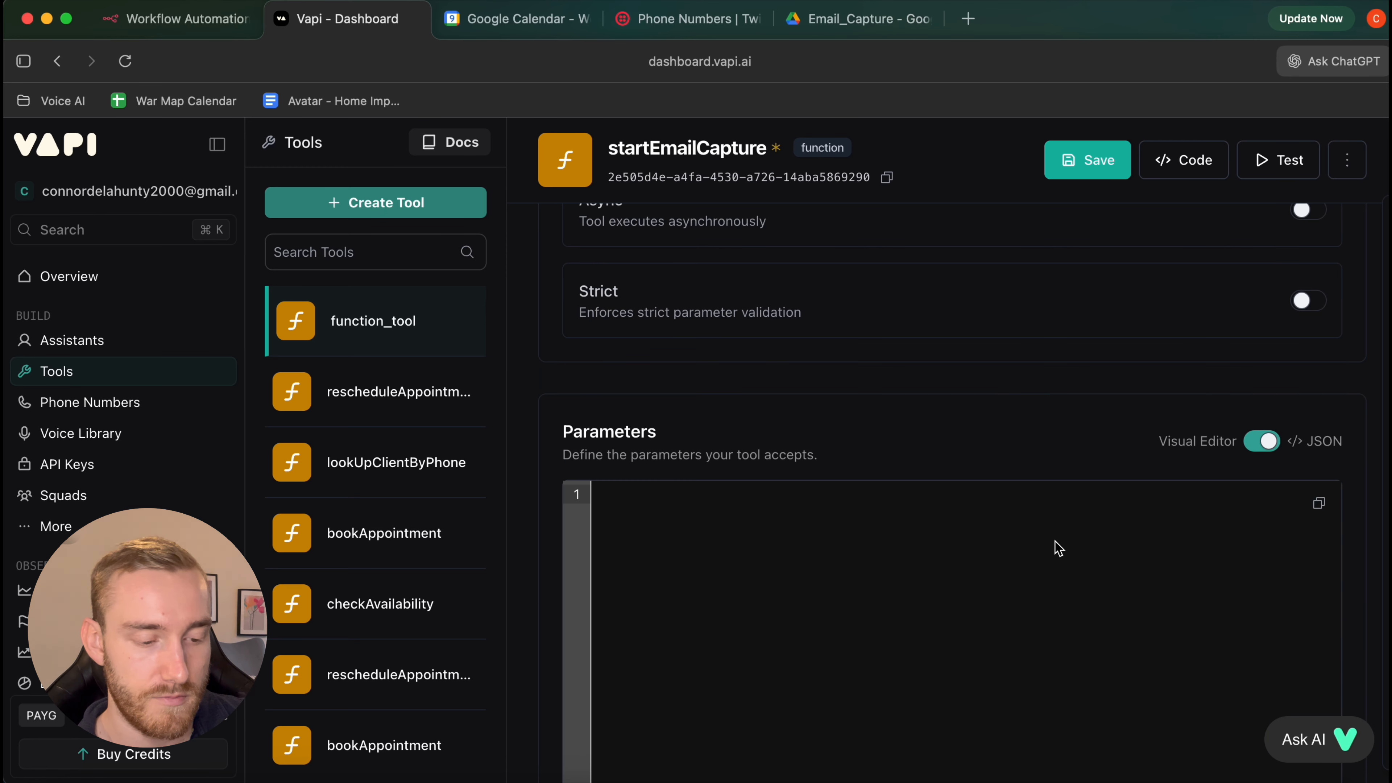
{"action": "left_click", "coordinate": [1054, 547]}
{"action": "key", "text": "super+v"}
{"action": "scroll", "coordinate": [1357, 377], "scroll_direction": "down", "scroll_amount": 5}
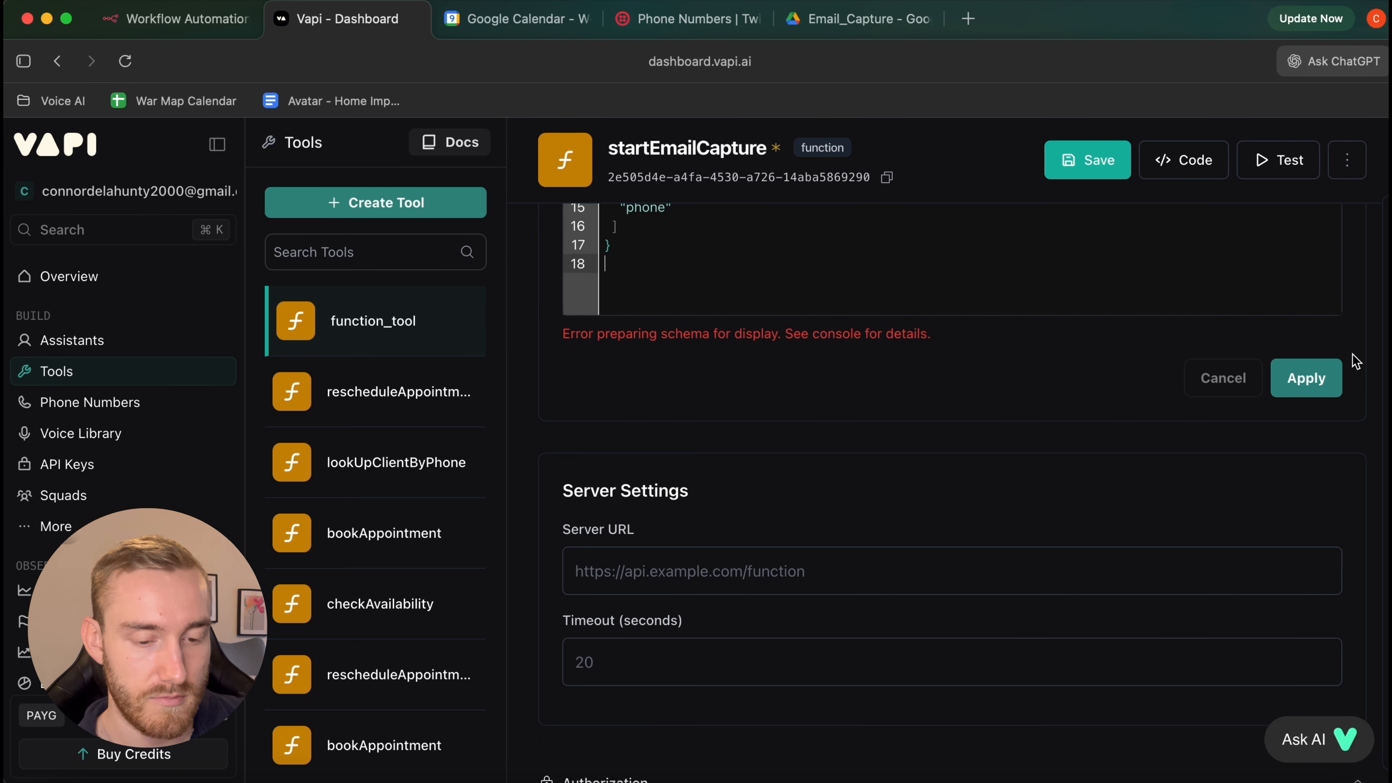
{"action": "left_click", "coordinate": [1313, 378]}
{"action": "left_click", "coordinate": [1084, 164]}
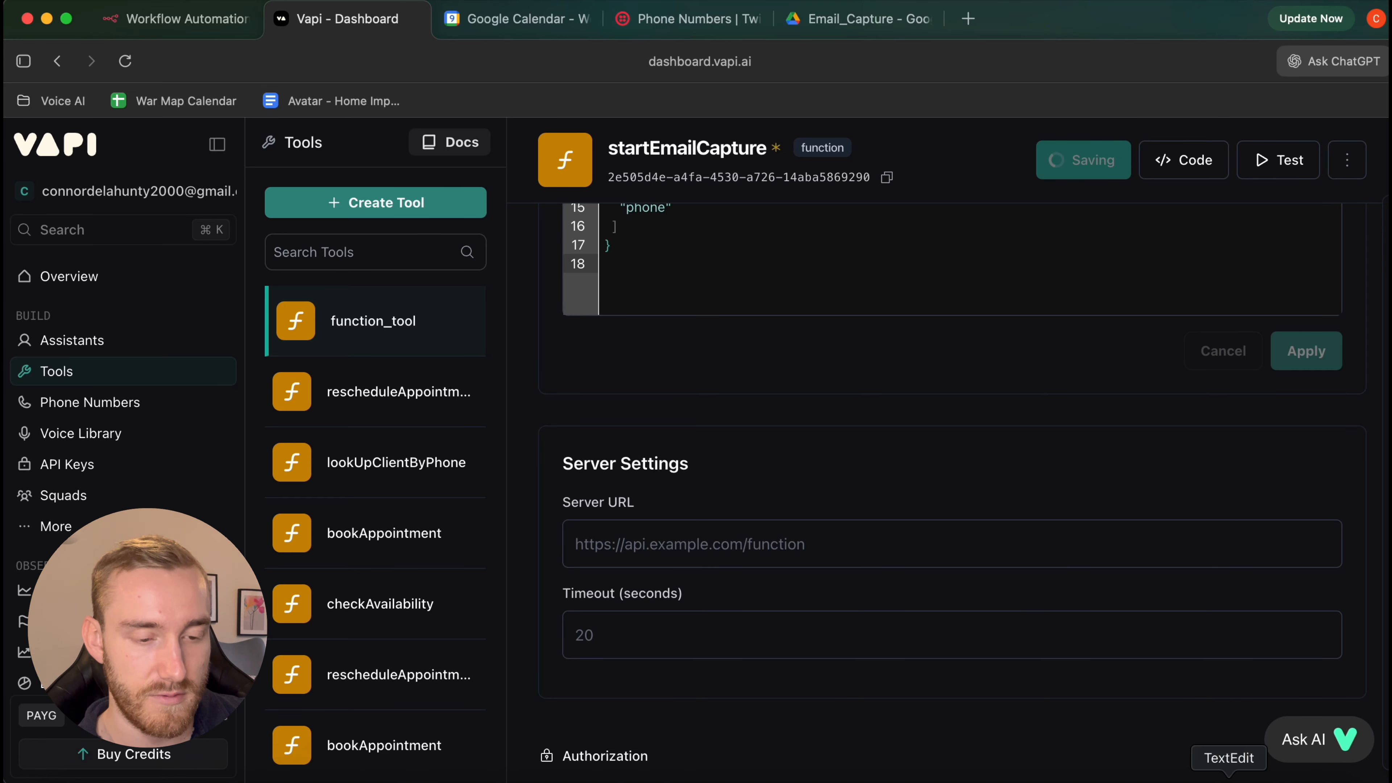
Copy the pollEmailCapture JSON schema from the resources document
{"action": "left_click", "coordinate": [1211, 771]}
{"action": "scroll", "coordinate": [482, 560], "scroll_direction": "down", "scroll_amount": 4}
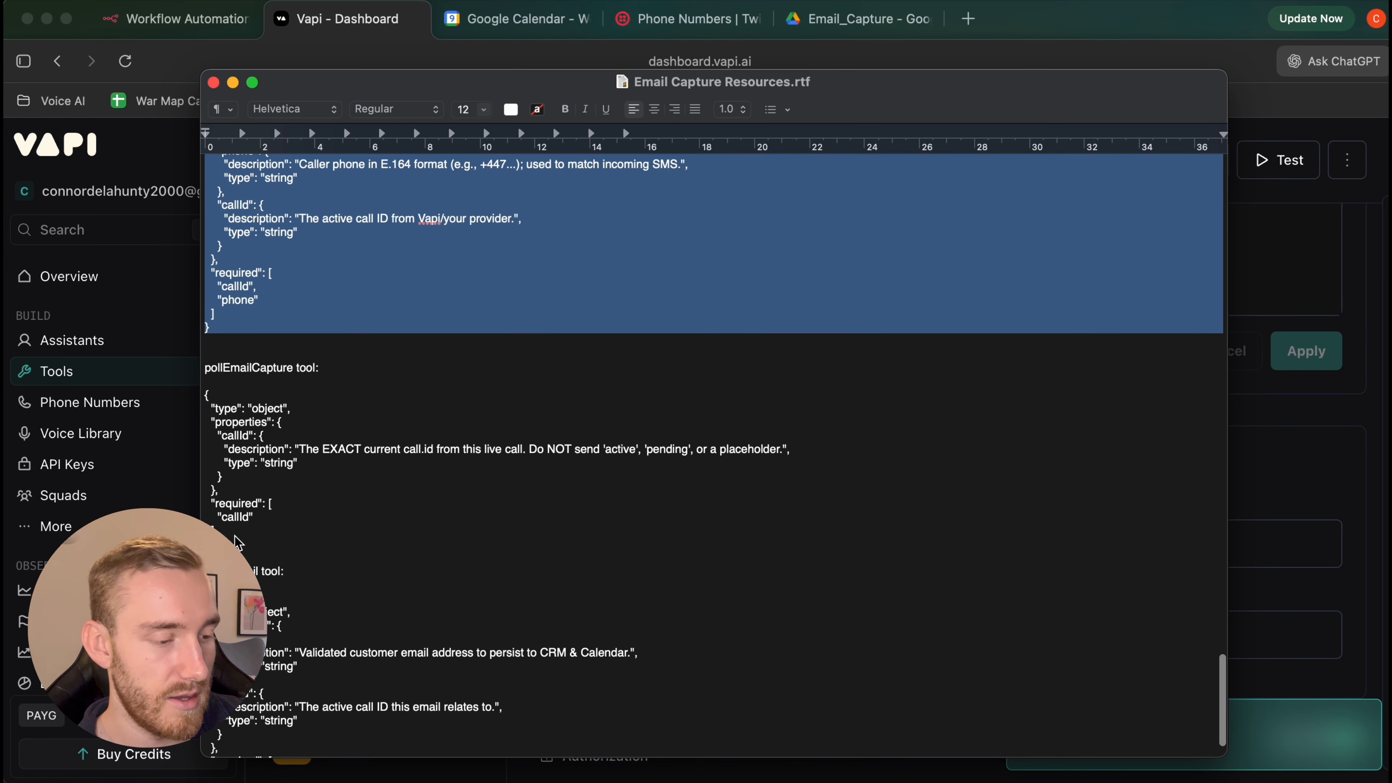
{"action": "left_click_drag", "start_coordinate": [237, 542], "coordinate": [203, 401]}
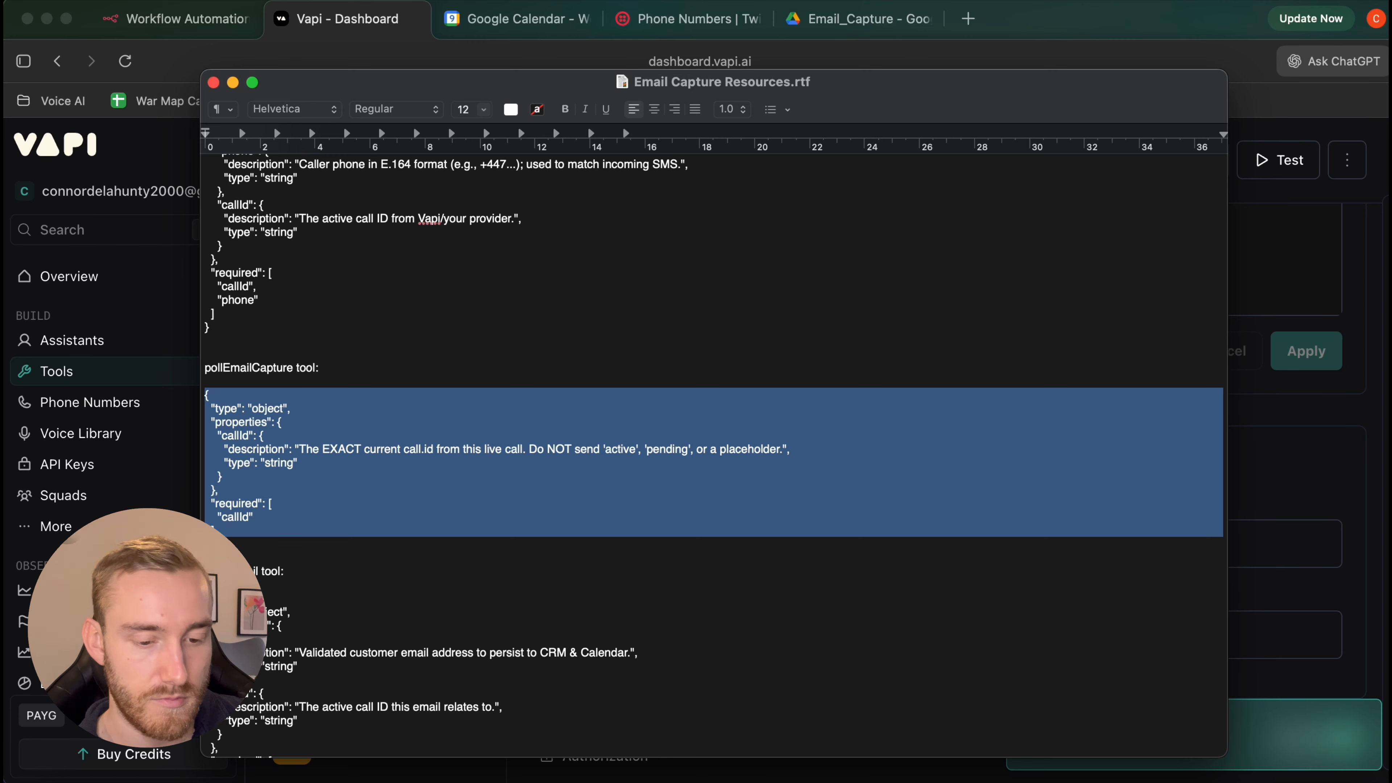
{"action": "left_click", "coordinate": [1318, 482]}
{"action": "left_click", "coordinate": [382, 216]}
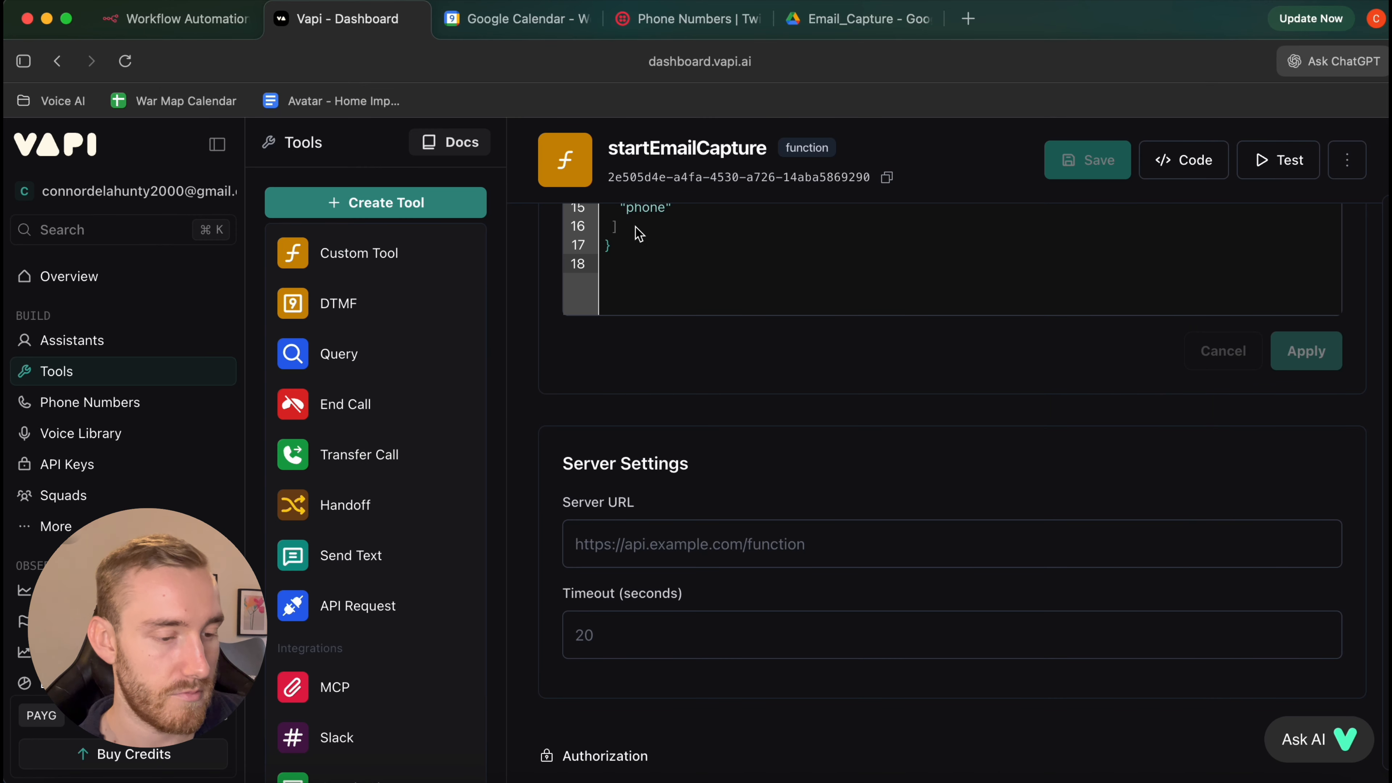
Create and save a custom function tool named pollEmailCapture with a pasted JSON schema requiring callId
{"action": "left_click", "coordinate": [402, 258]}
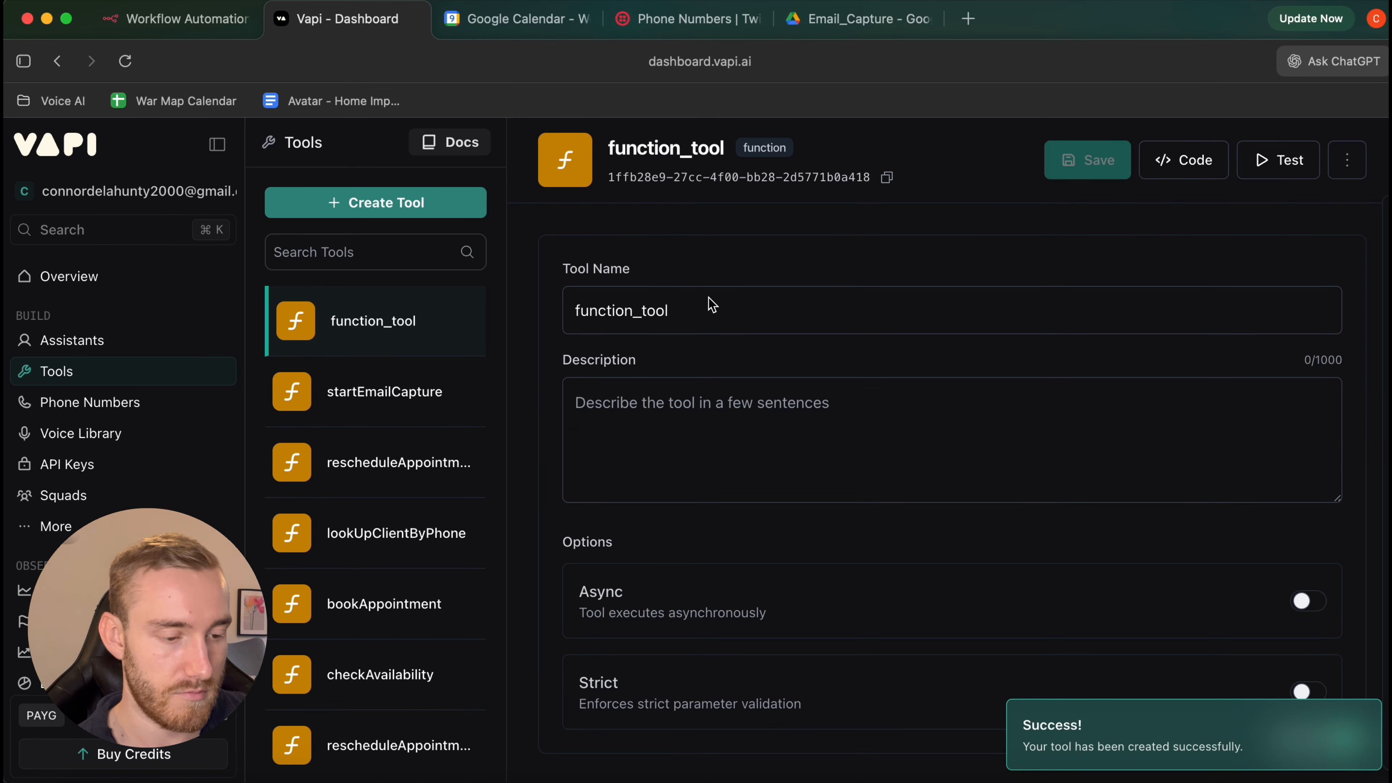
{"action": "double_click", "coordinate": [708, 301]}
{"action": "type", "text": "poll"}
{"action": "left_click", "coordinate": [665, 364]}
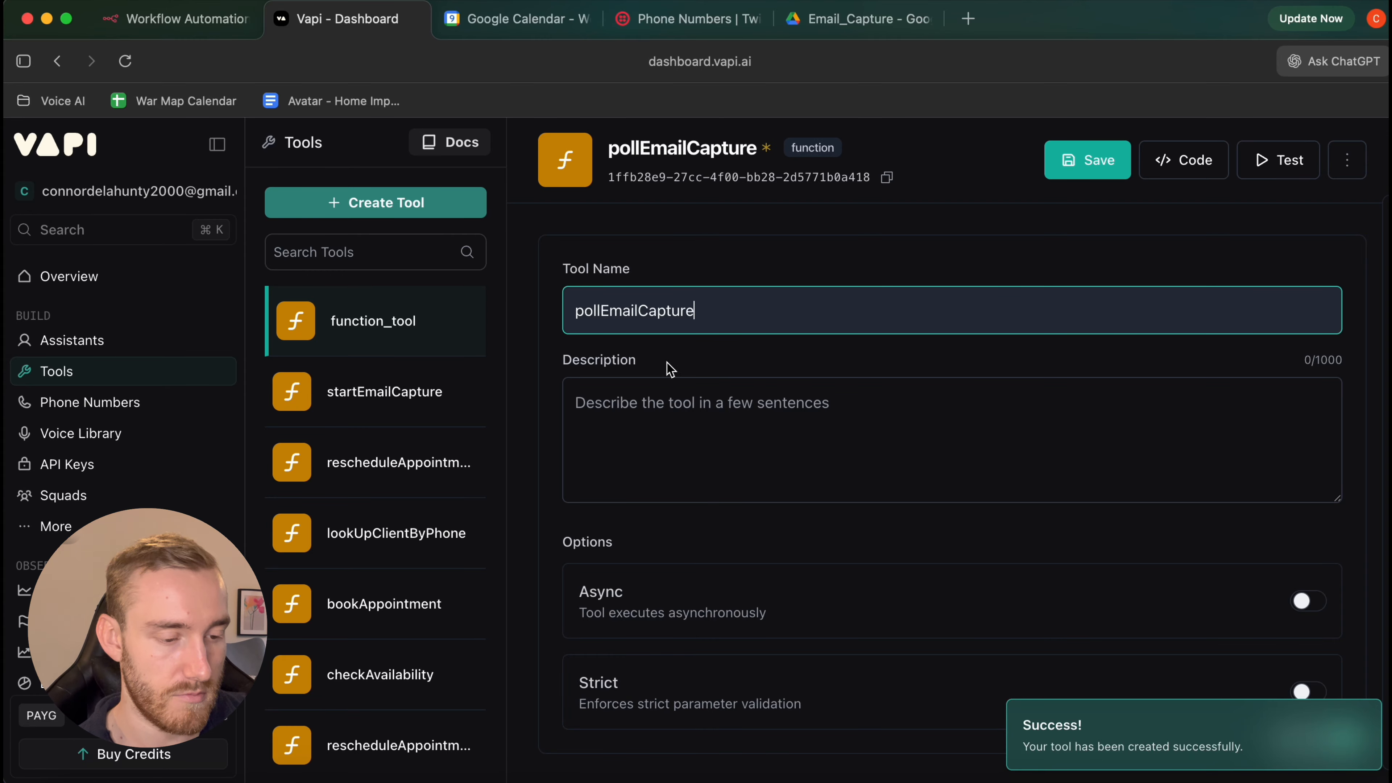
{"action": "scroll", "coordinate": [982, 367], "scroll_direction": "down", "scroll_amount": 10}
{"action": "left_click", "coordinate": [1258, 343]}
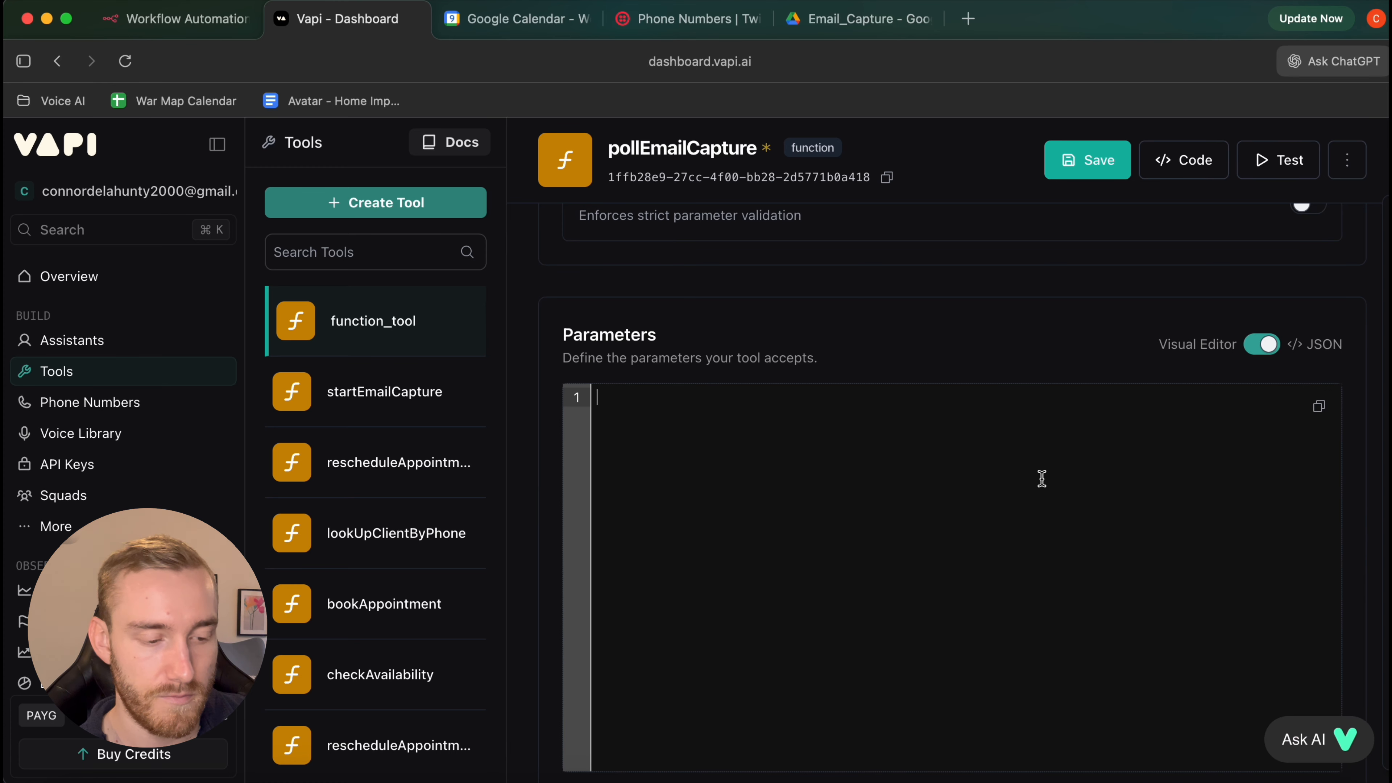
{"action": "key", "text": "super+v"}
{"action": "scroll", "coordinate": [1327, 375], "scroll_direction": "down", "scroll_amount": 5}
{"action": "left_click", "coordinate": [1298, 274]}
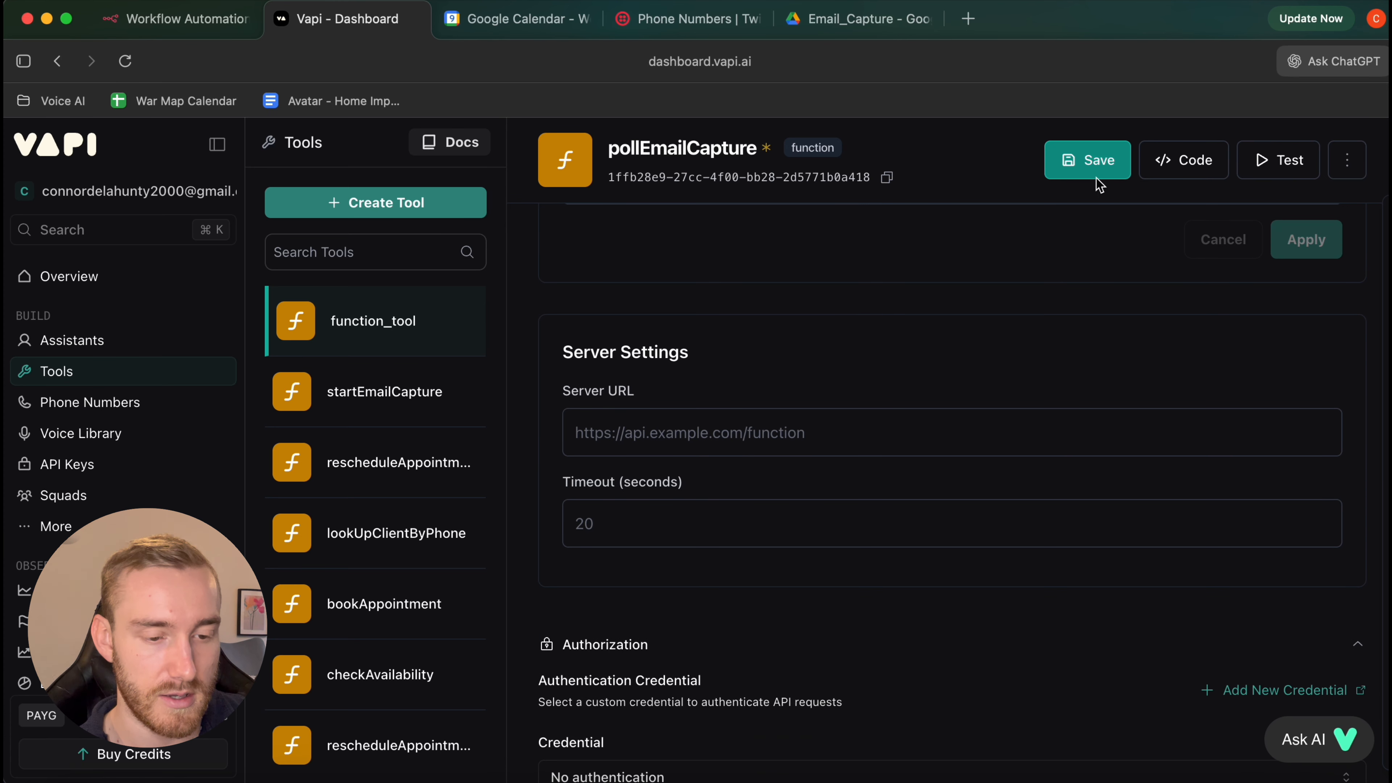
{"action": "left_click", "coordinate": [1087, 159]}
Copy the saveEmail JSON schema from the resources document and start another custom function tool
{"action": "left_click", "coordinate": [1230, 777]}
{"action": "scroll", "coordinate": [730, 553], "scroll_direction": "down", "scroll_amount": 2}
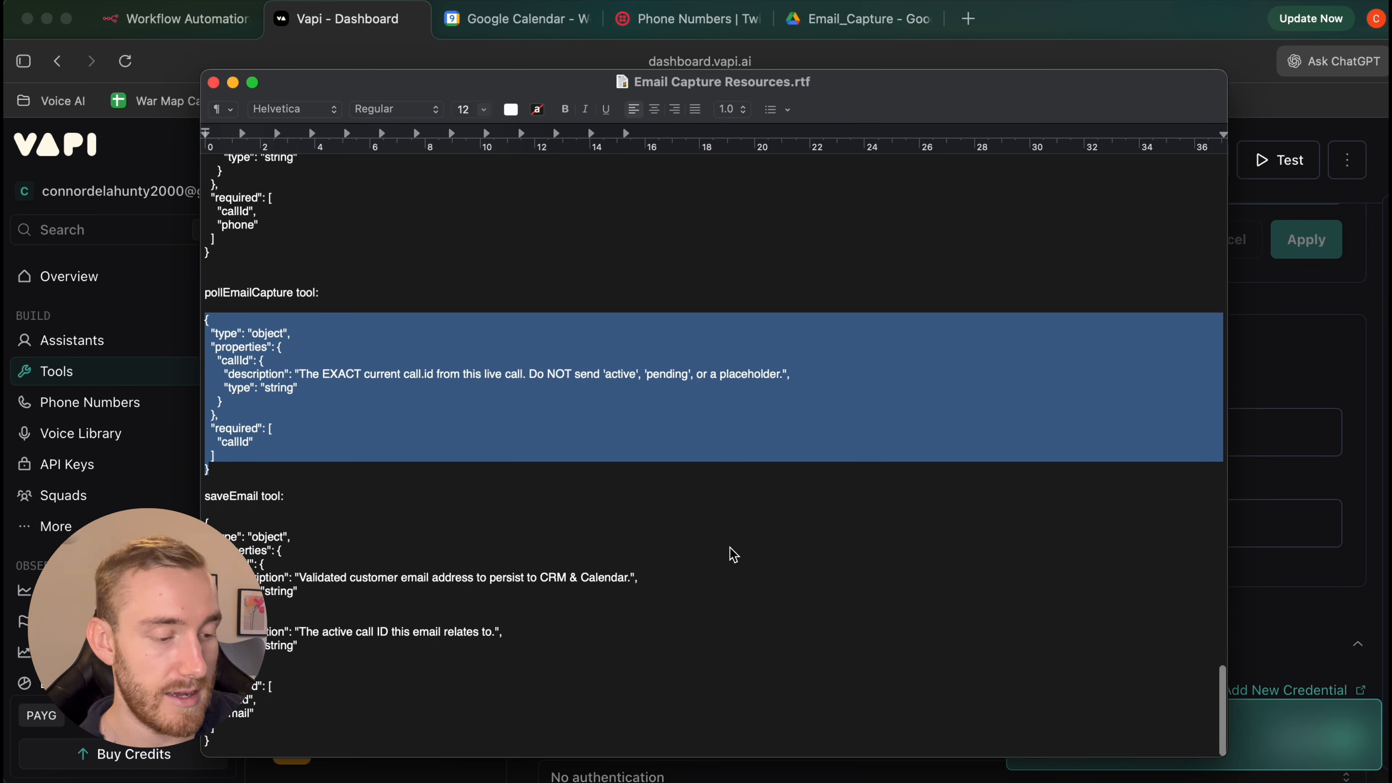
{"action": "left_click_drag", "start_coordinate": [224, 755], "coordinate": [800, 531]}
{"action": "left_click", "coordinate": [1370, 321]}
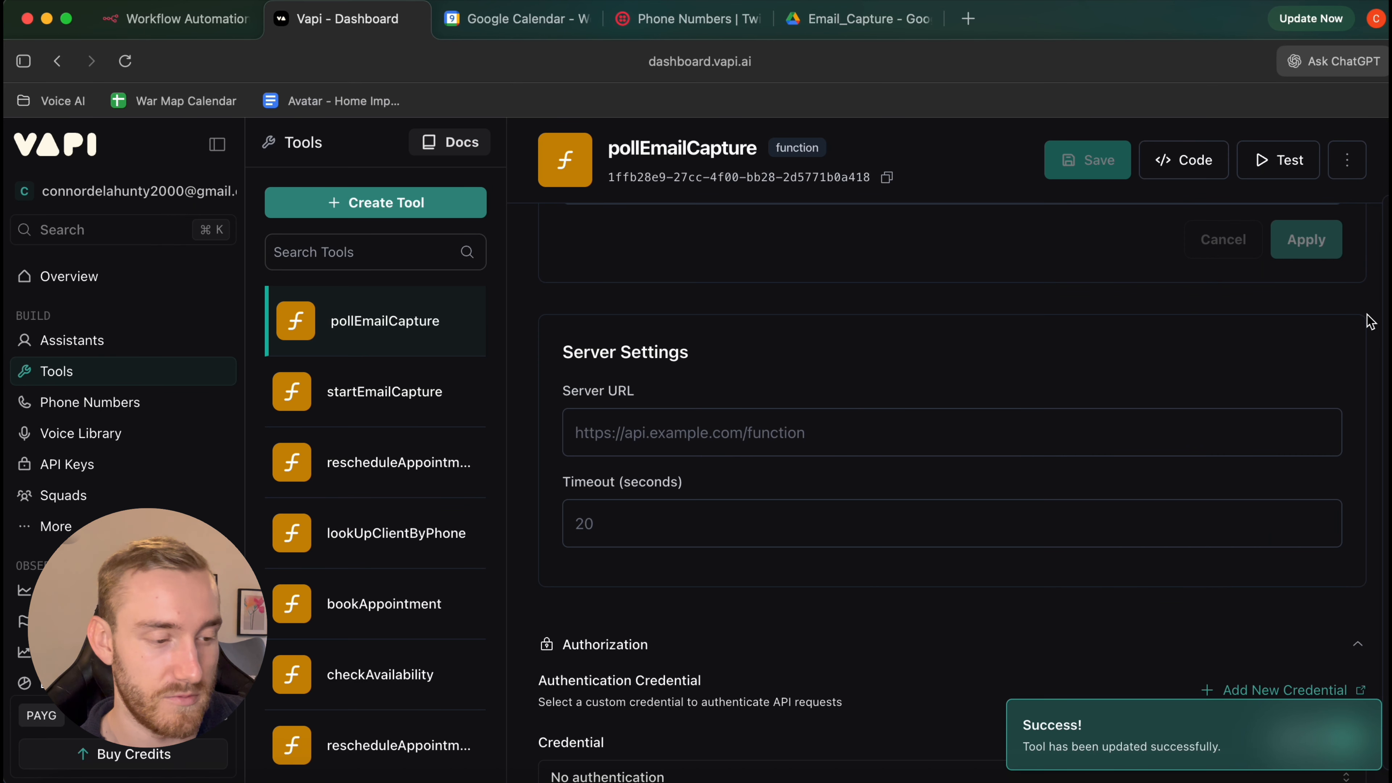
{"action": "left_click", "coordinate": [417, 205]}
{"action": "left_click", "coordinate": [633, 279]}
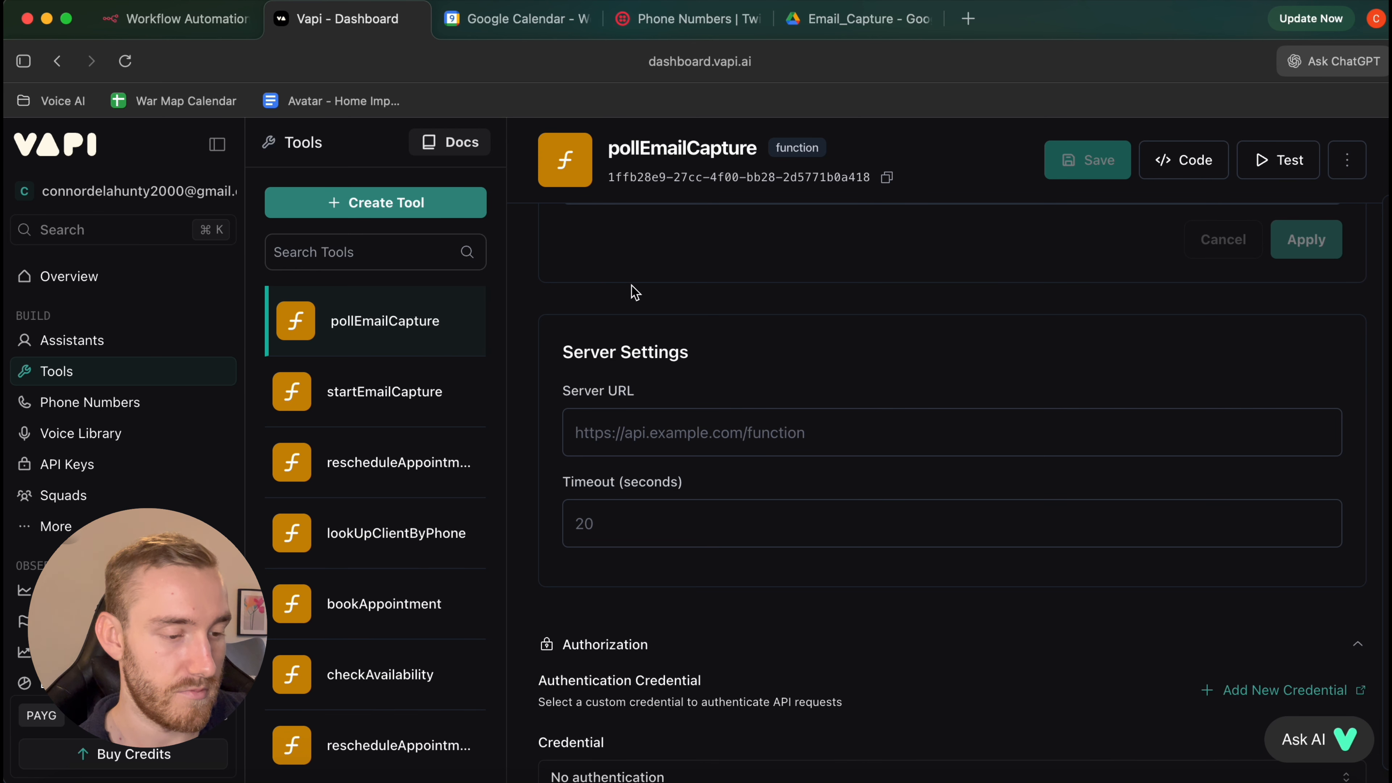
Rename the new function tool to saveEmail
{"action": "left_click", "coordinate": [652, 311]}
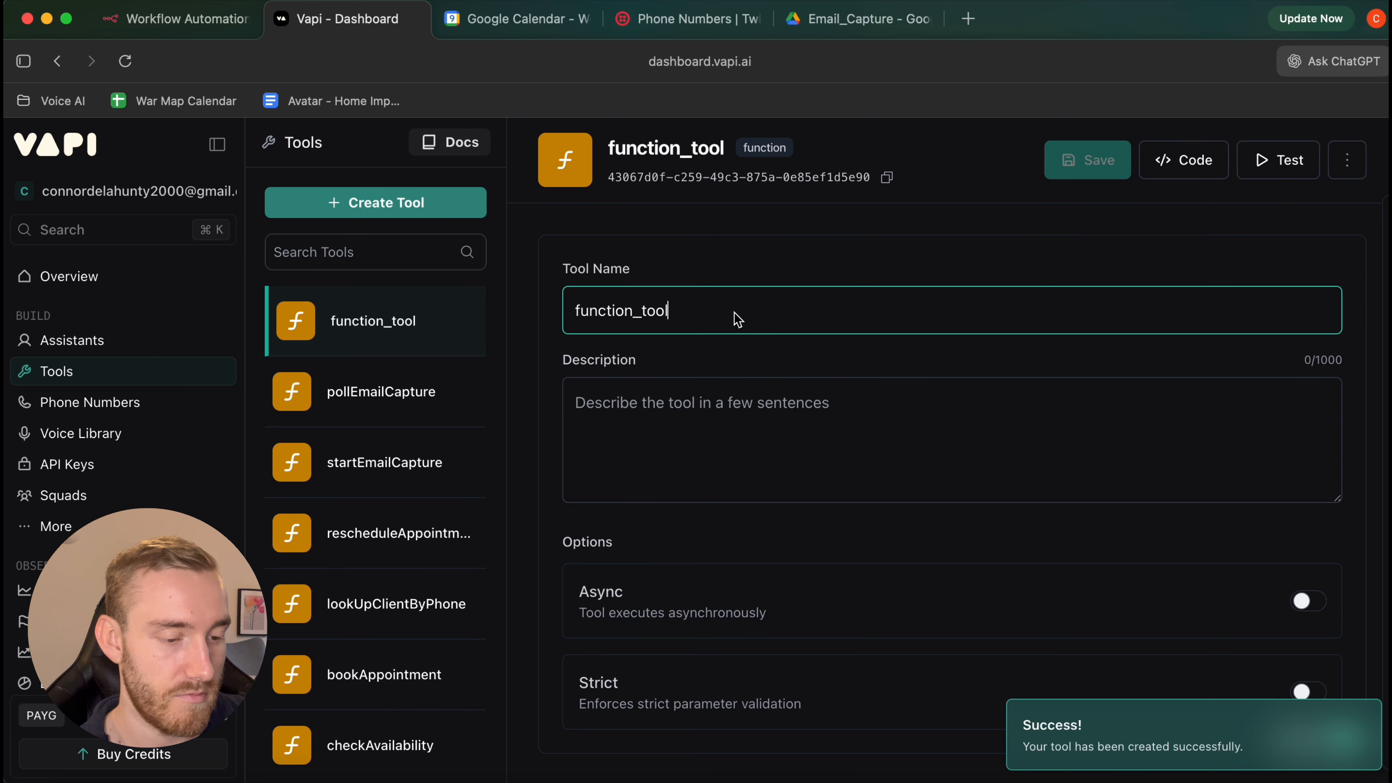
{"action": "double_click", "coordinate": [733, 312]}
{"action": "type", "text": "save"}
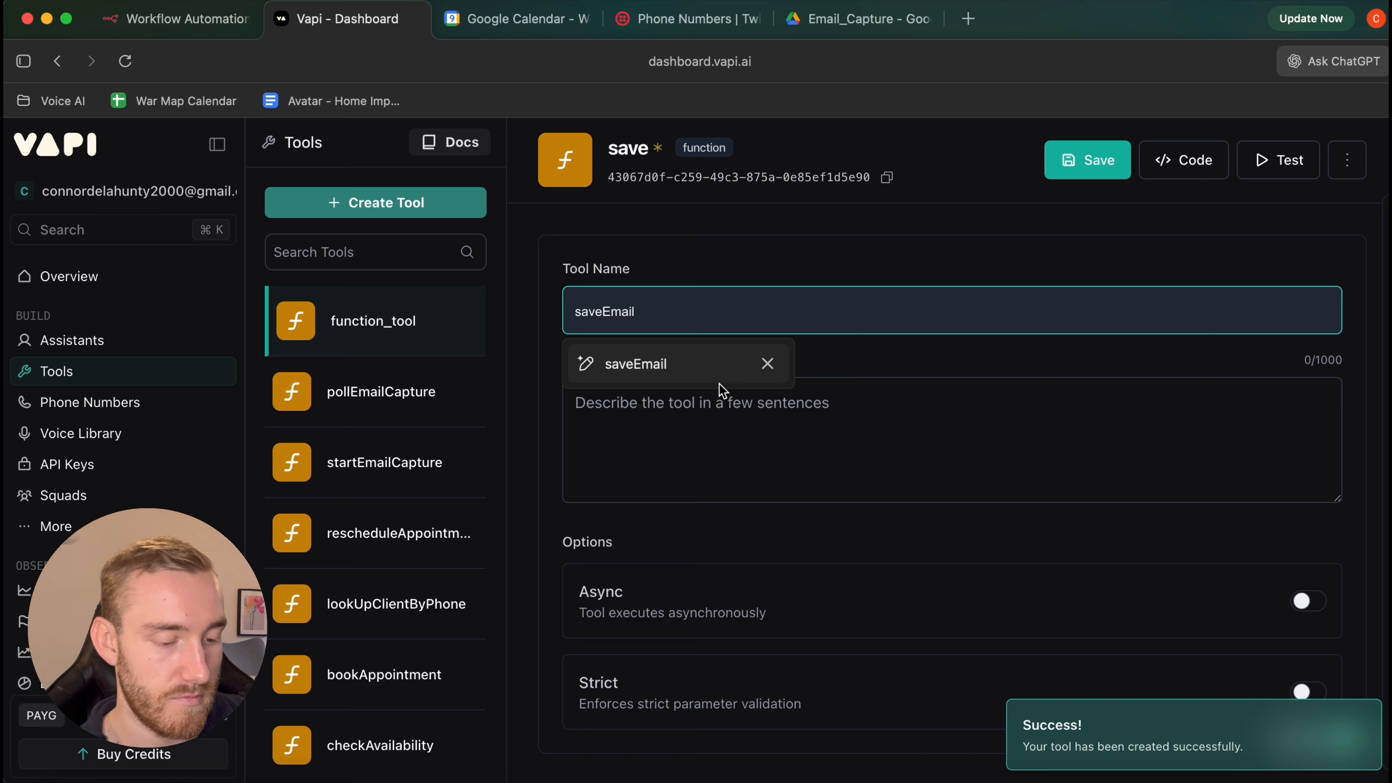
{"action": "scroll", "coordinate": [1153, 385], "scroll_direction": "down", "scroll_amount": 5}
{"action": "left_click", "coordinate": [655, 366]}
{"action": "scroll", "coordinate": [985, 395], "scroll_direction": "up", "scroll_amount": 5}
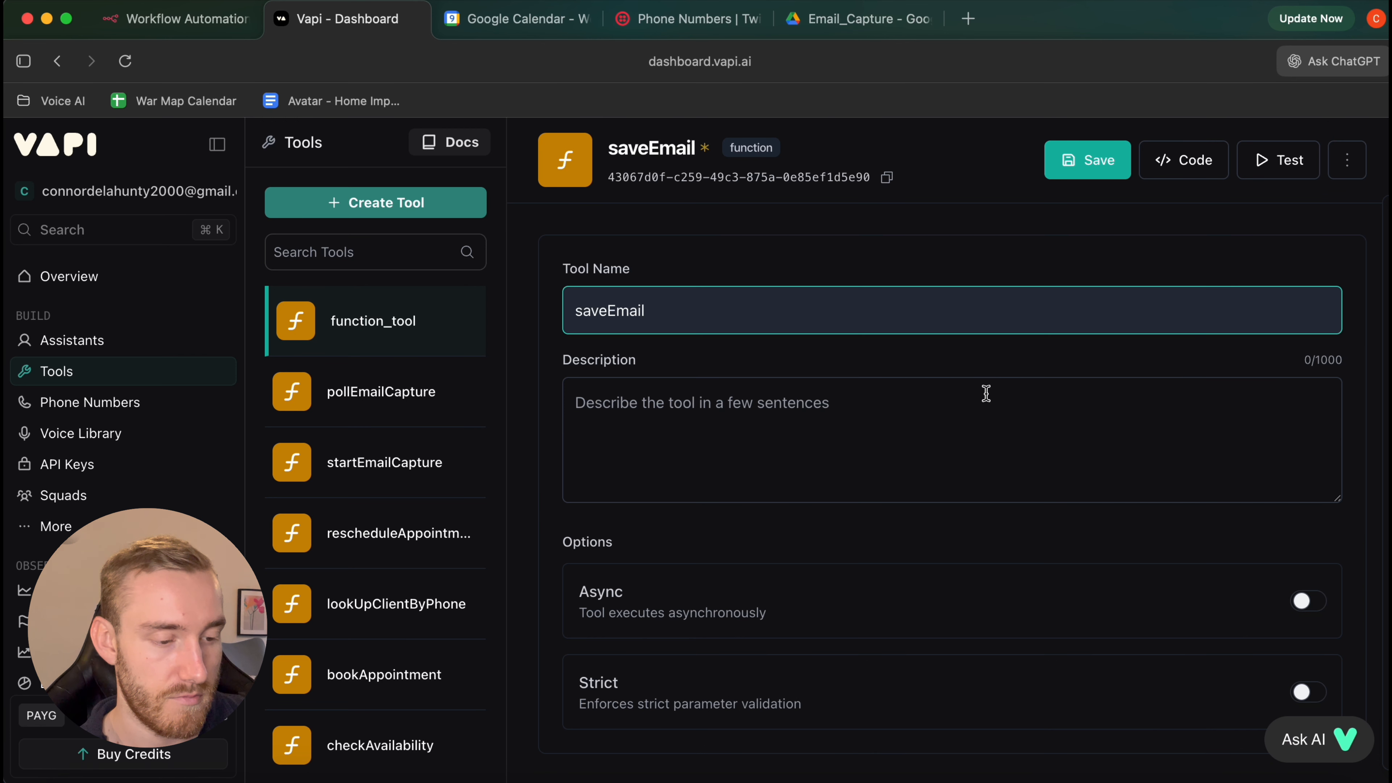
{"action": "scroll", "coordinate": [985, 394], "scroll_direction": "down", "scroll_amount": 9}
Paste and apply the JSON parameter schema requiring callId and email, then save the tool
{"action": "left_click", "coordinate": [1260, 421]}
{"action": "left_click", "coordinate": [1026, 538]}
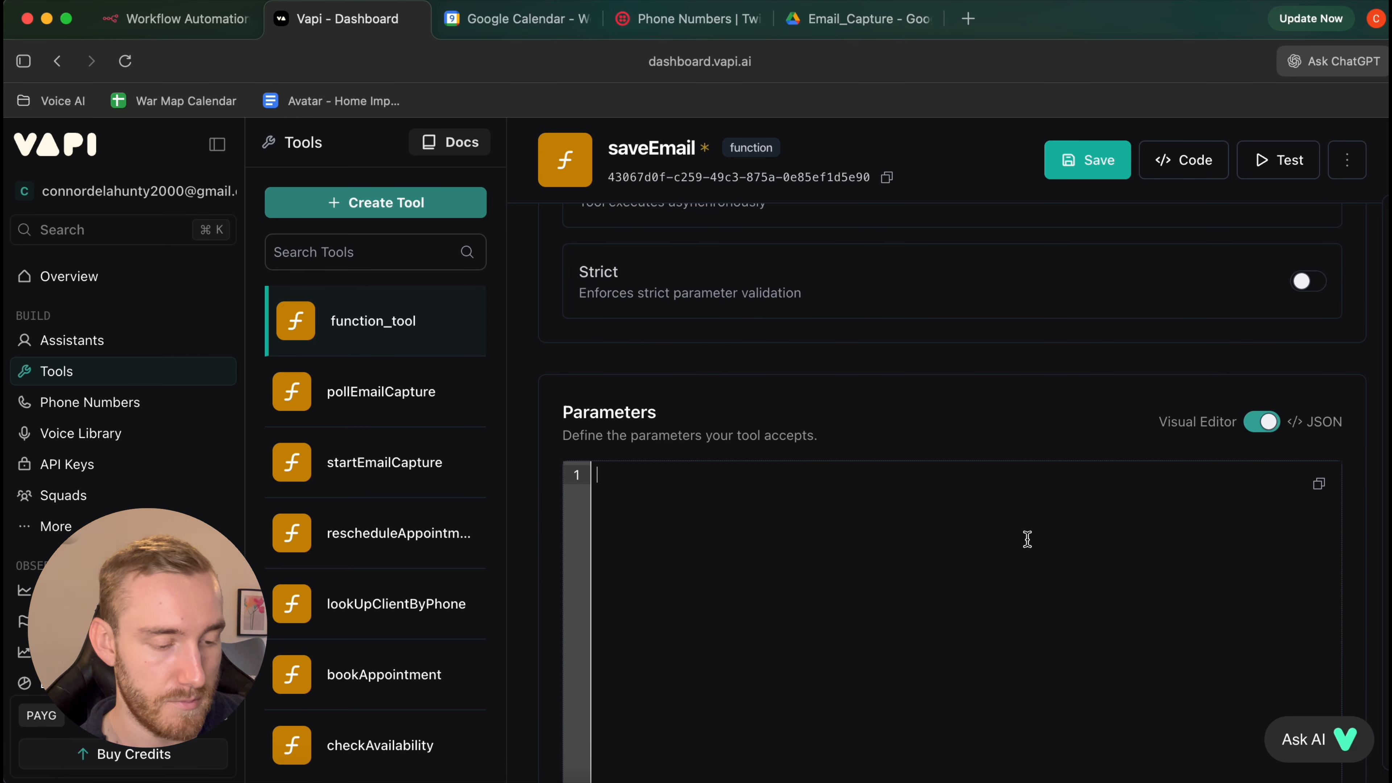
{"action": "key", "text": "cmd+v"}
{"action": "scroll", "coordinate": [1325, 387], "scroll_direction": "down", "scroll_amount": 5}
{"action": "left_click", "coordinate": [1308, 248]}
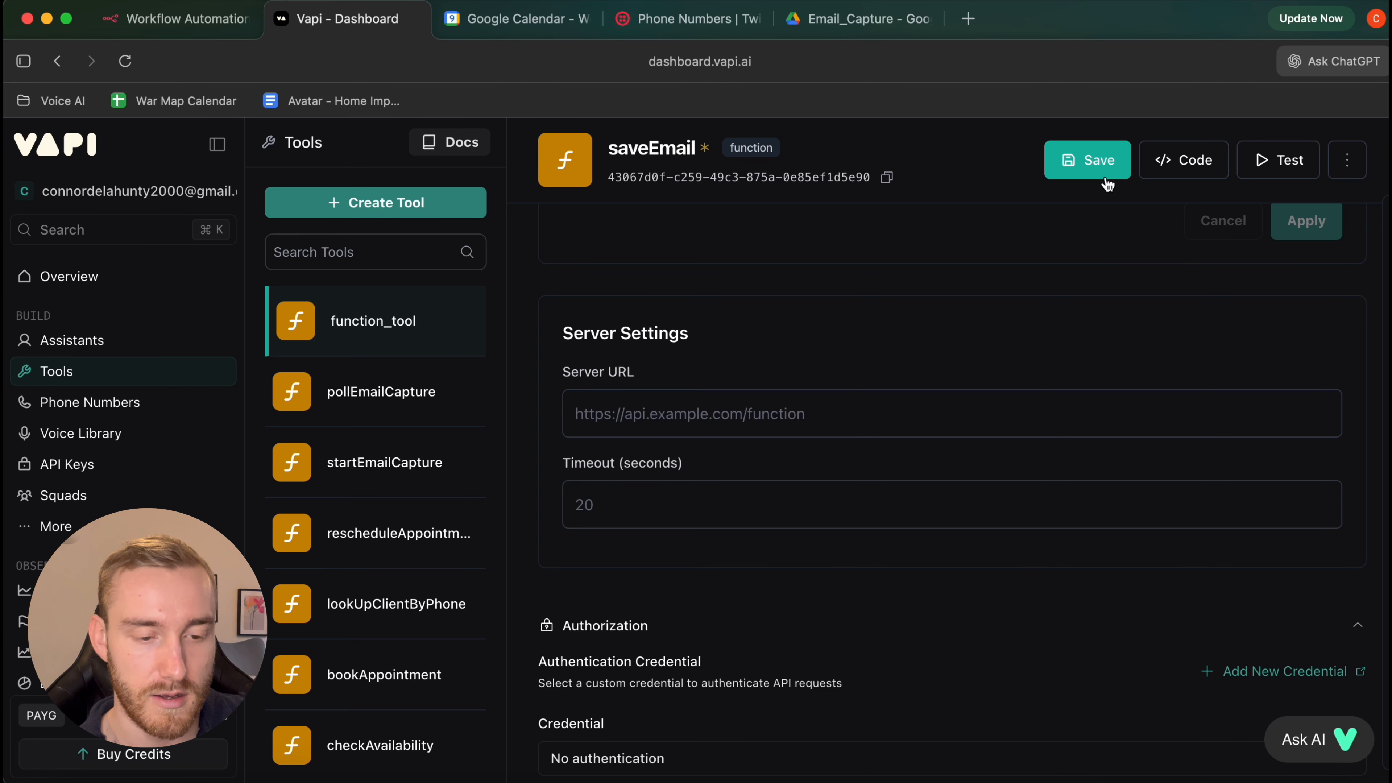
{"action": "left_click", "coordinate": [1092, 167]}
{"action": "scroll", "coordinate": [973, 432], "scroll_direction": "down", "scroll_amount": 5}
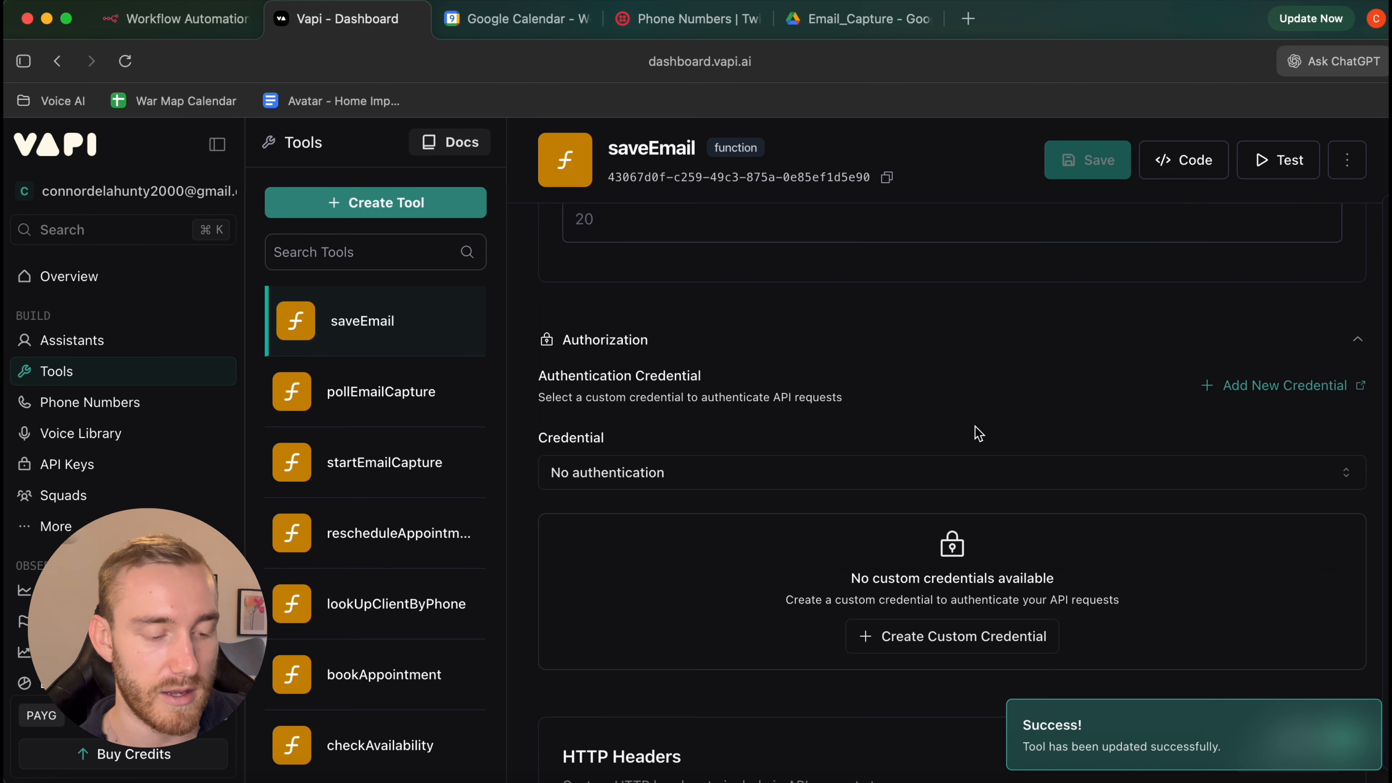
{"action": "scroll", "coordinate": [976, 434], "scroll_direction": "up", "scroll_amount": 10}
{"action": "scroll", "coordinate": [975, 434], "scroll_direction": "up", "scroll_amount": 3}
{"action": "scroll", "coordinate": [973, 432], "scroll_direction": "down", "scroll_amount": 5}
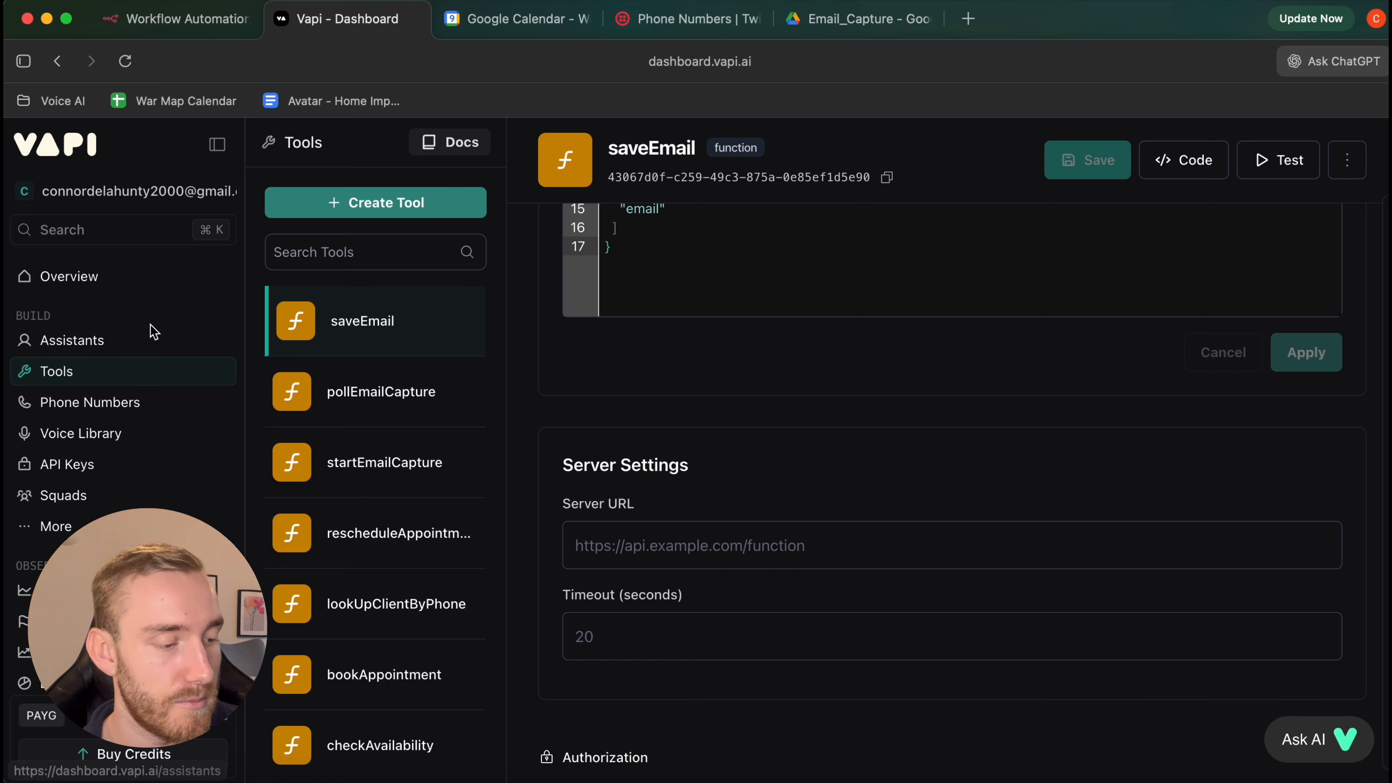
Attach saveEmail, pollEmailCapture, startEmailCapture and rescheduleAppointment to the Email Capture Tutorial assistant
{"action": "left_click", "coordinate": [144, 343]}
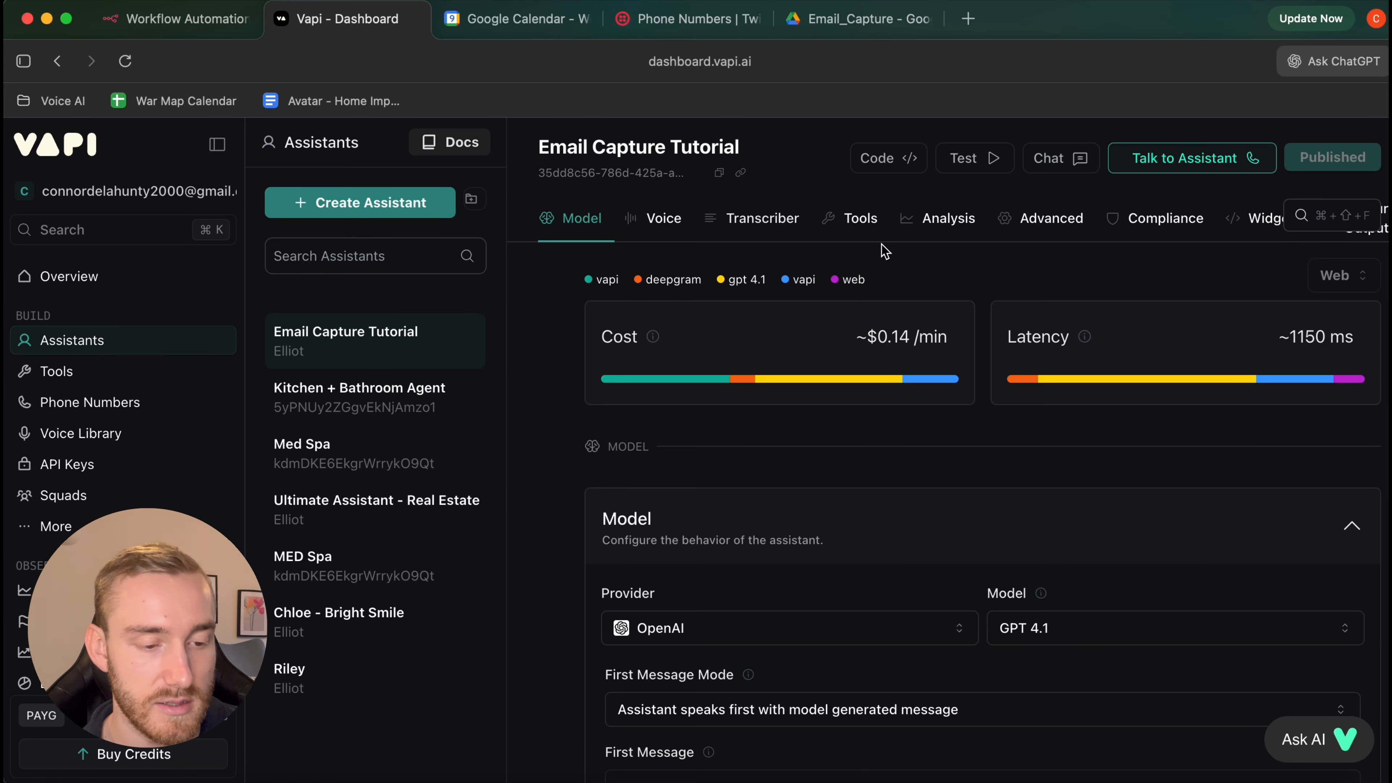
{"action": "left_click", "coordinate": [873, 230]}
{"action": "left_click", "coordinate": [872, 515]}
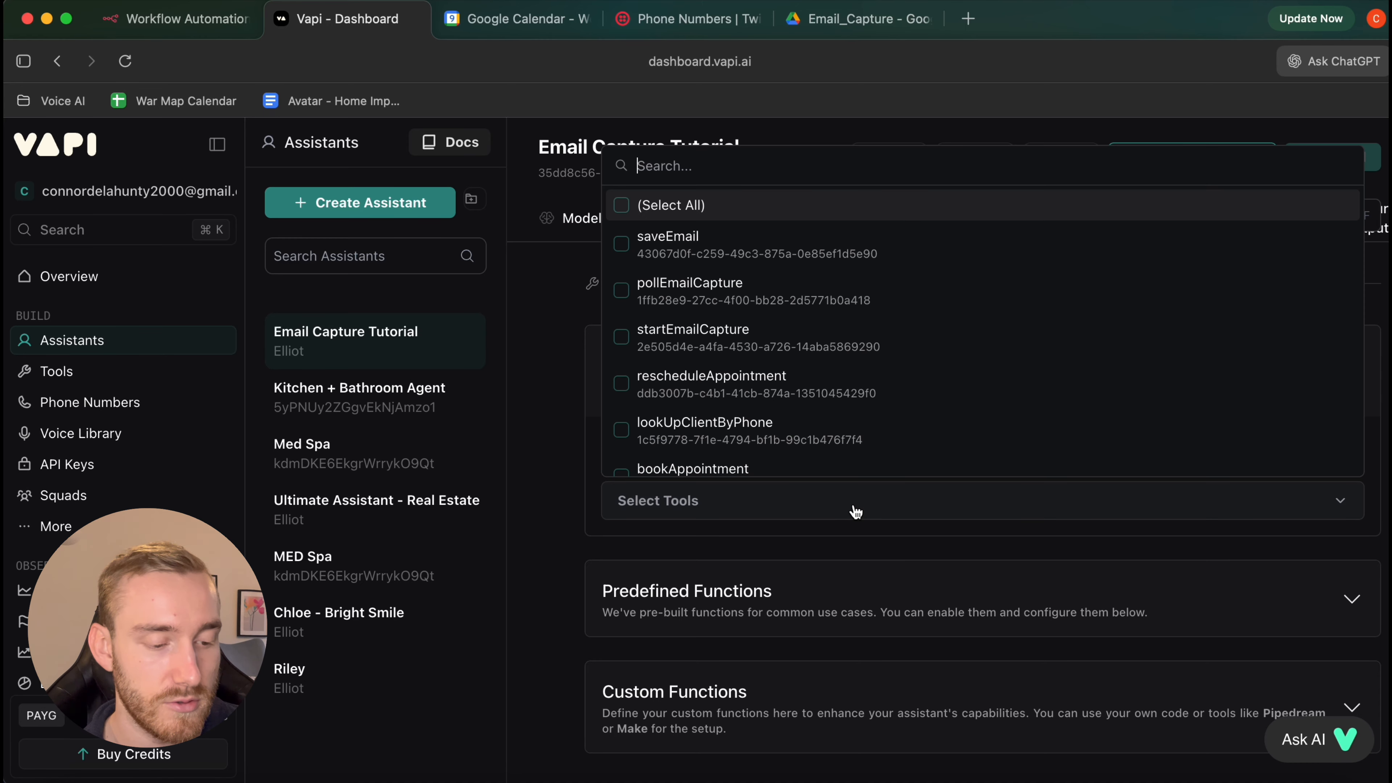
{"action": "left_click", "coordinate": [777, 253]}
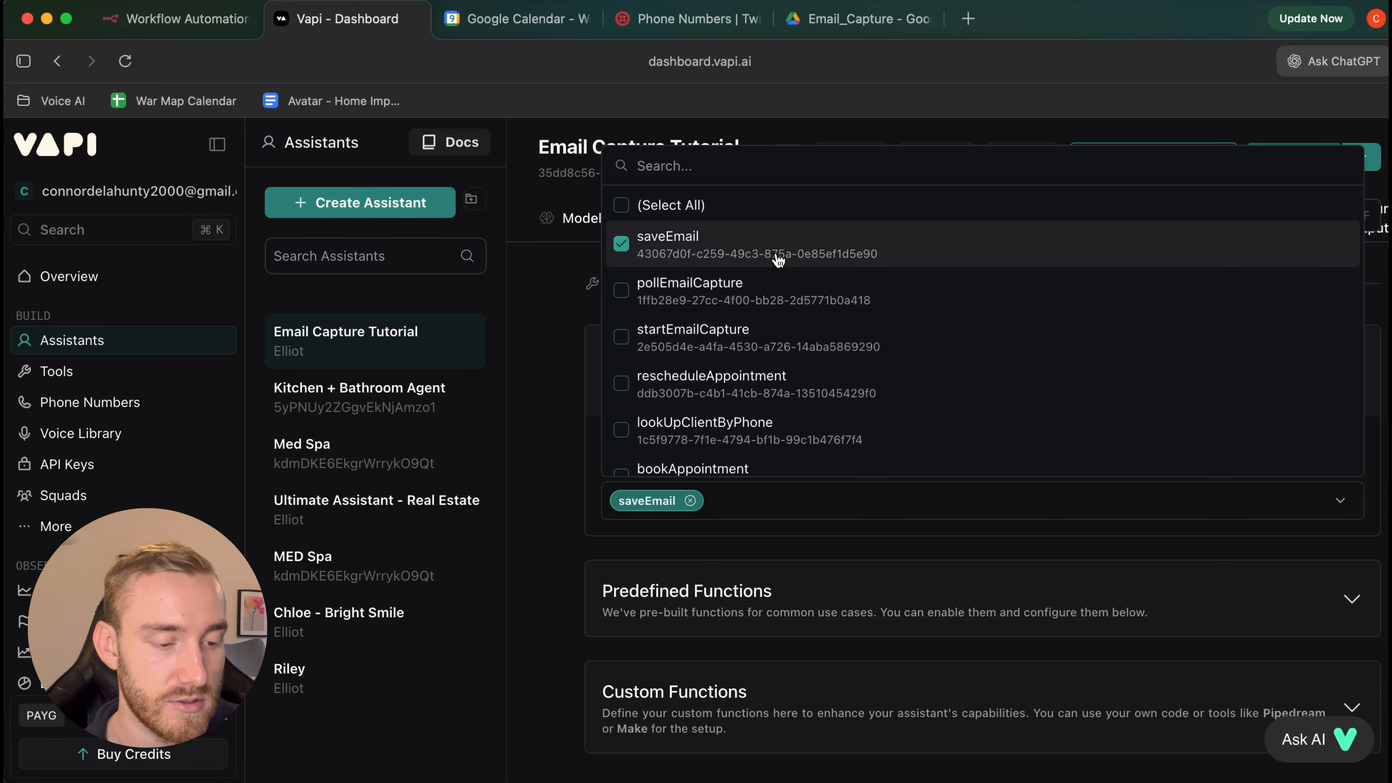
{"action": "left_click", "coordinate": [781, 289]}
{"action": "scroll", "coordinate": [784, 291], "scroll_direction": "down", "scroll_amount": 1}
{"action": "left_click", "coordinate": [785, 288]}
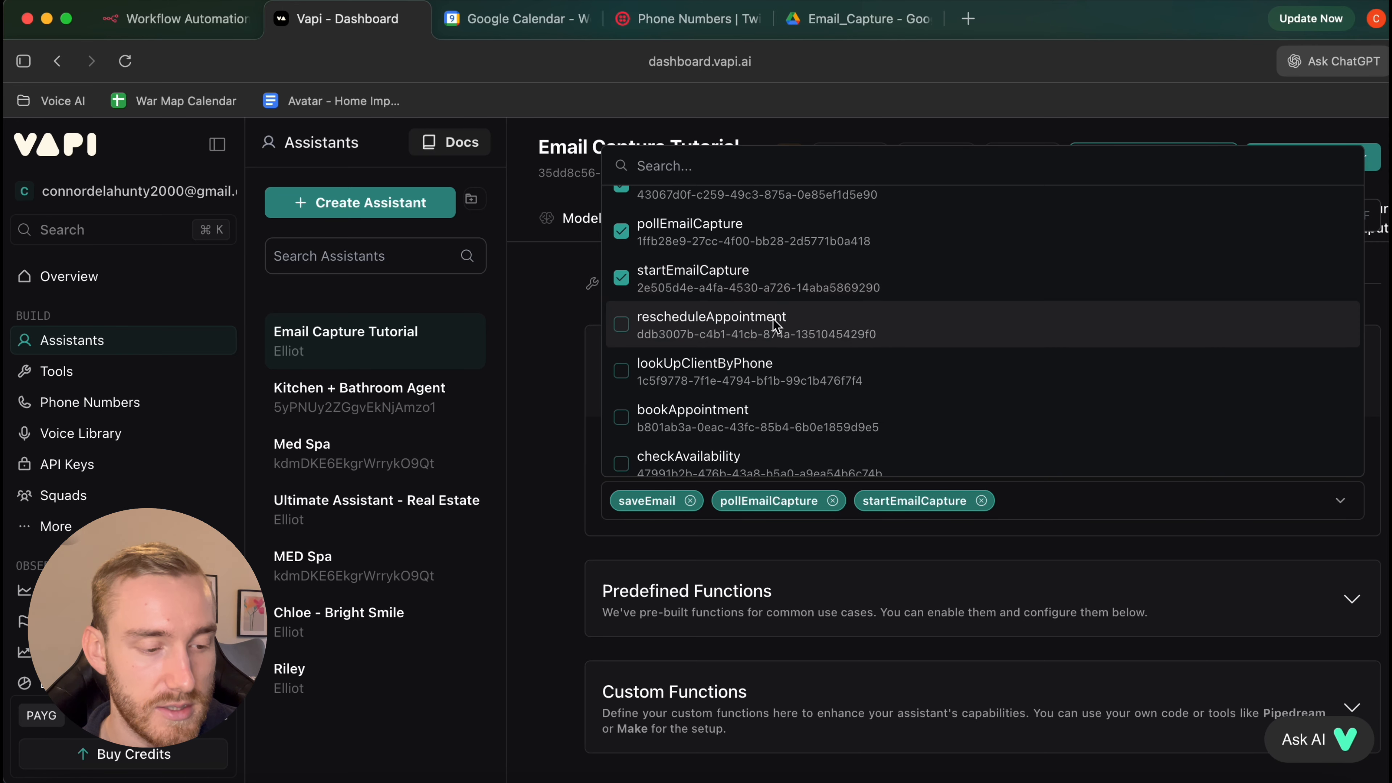
{"action": "left_click", "coordinate": [777, 320]}
Also attach lookUpClientByPhone, bookAppointment and checkAvailability to the assistant
{"action": "scroll", "coordinate": [776, 328], "scroll_direction": "down", "scroll_amount": 1}
{"action": "left_click", "coordinate": [776, 331]}
{"action": "scroll", "coordinate": [773, 334], "scroll_direction": "down", "scroll_amount": 1}
{"action": "left_click", "coordinate": [773, 336]}
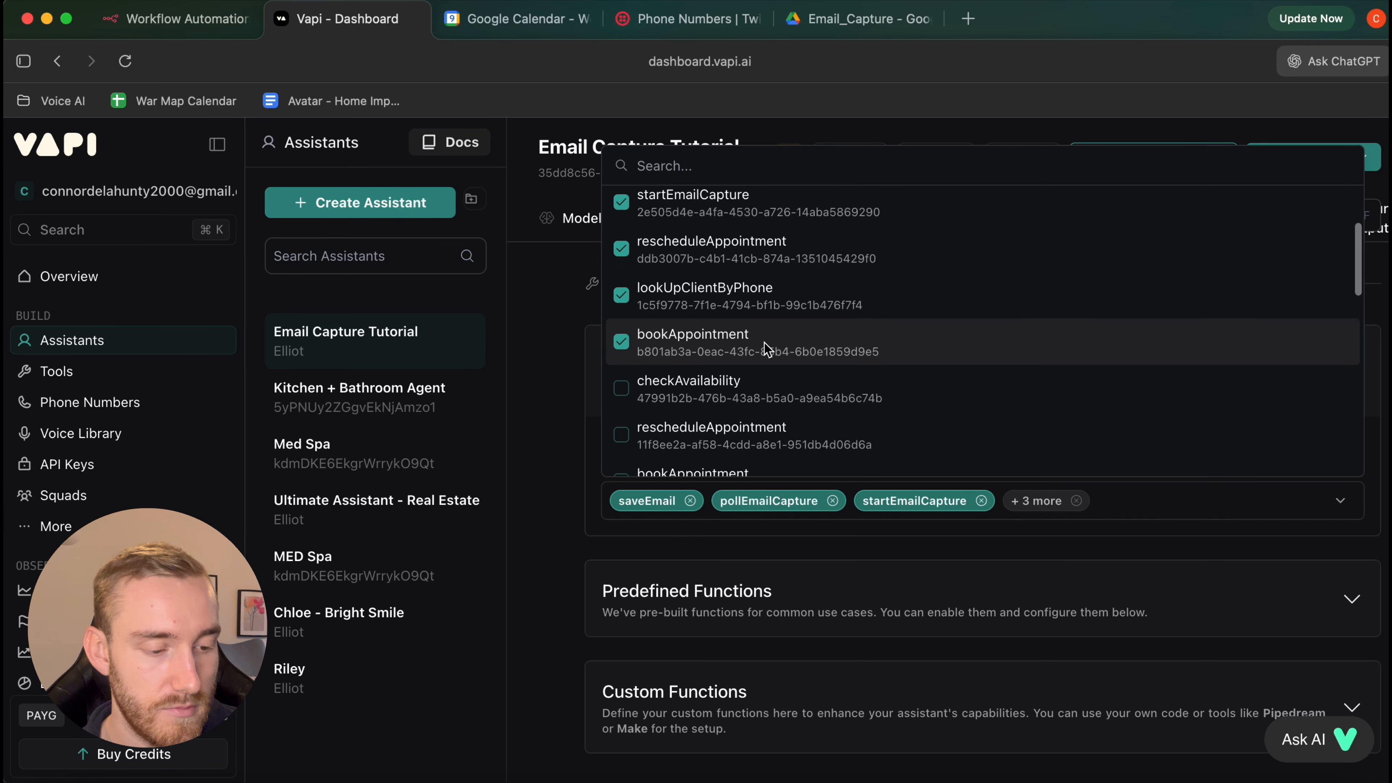
{"action": "scroll", "coordinate": [770, 346], "scroll_direction": "down", "scroll_amount": 1}
{"action": "left_click", "coordinate": [762, 360]}
{"action": "left_click", "coordinate": [559, 389]}
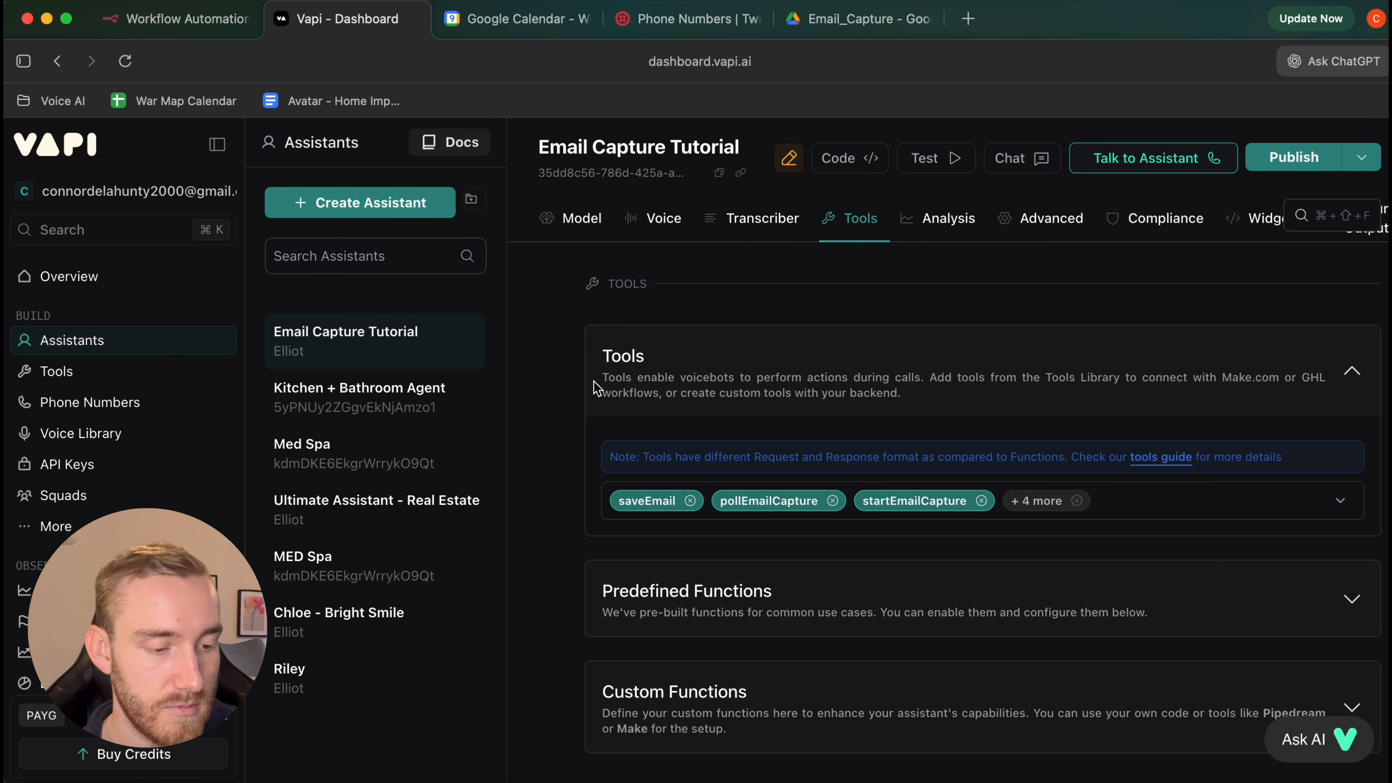
Publish the assistant with its new tools, passing the monitors and scorecard steps
{"action": "left_click", "coordinate": [1296, 157]}
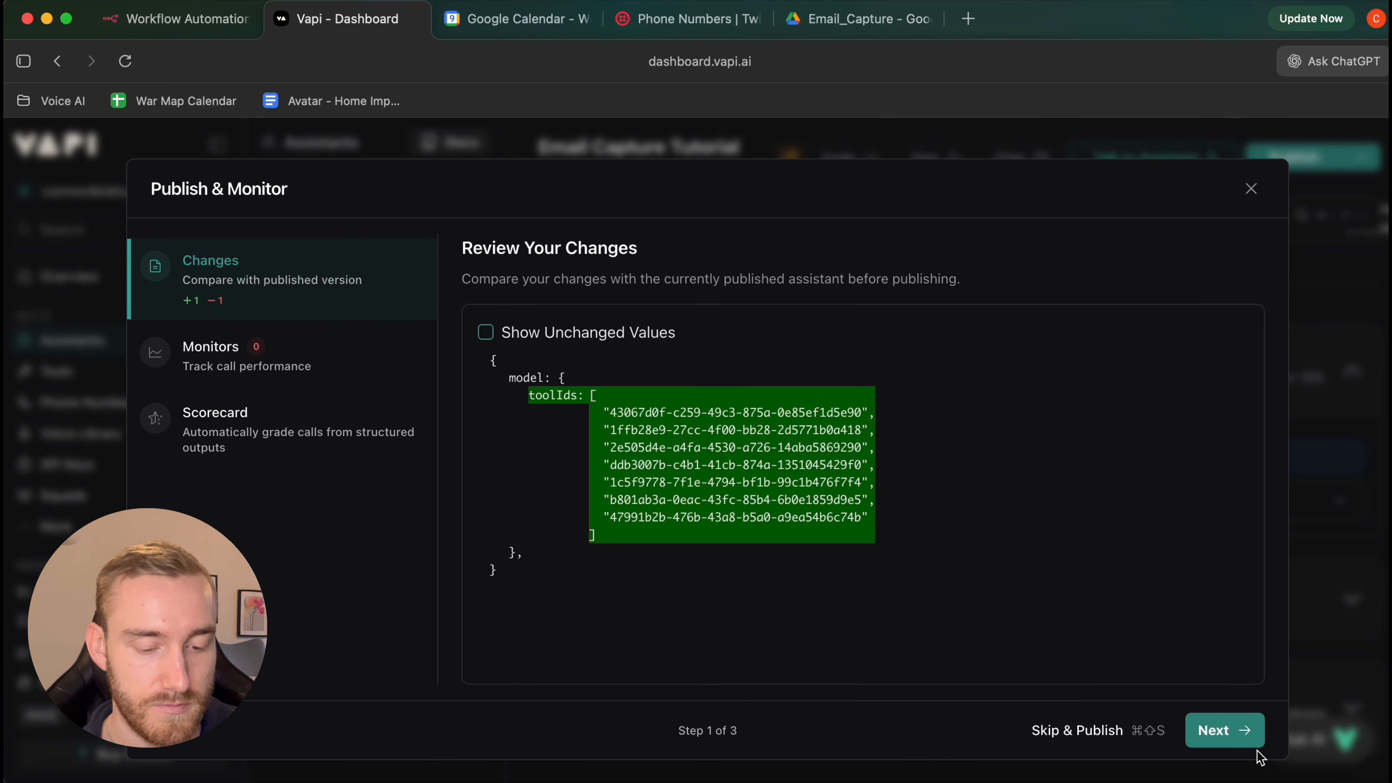
{"action": "left_click", "coordinate": [1240, 744]}
{"action": "left_click", "coordinate": [1241, 745]}
{"action": "left_click", "coordinate": [1242, 746]}
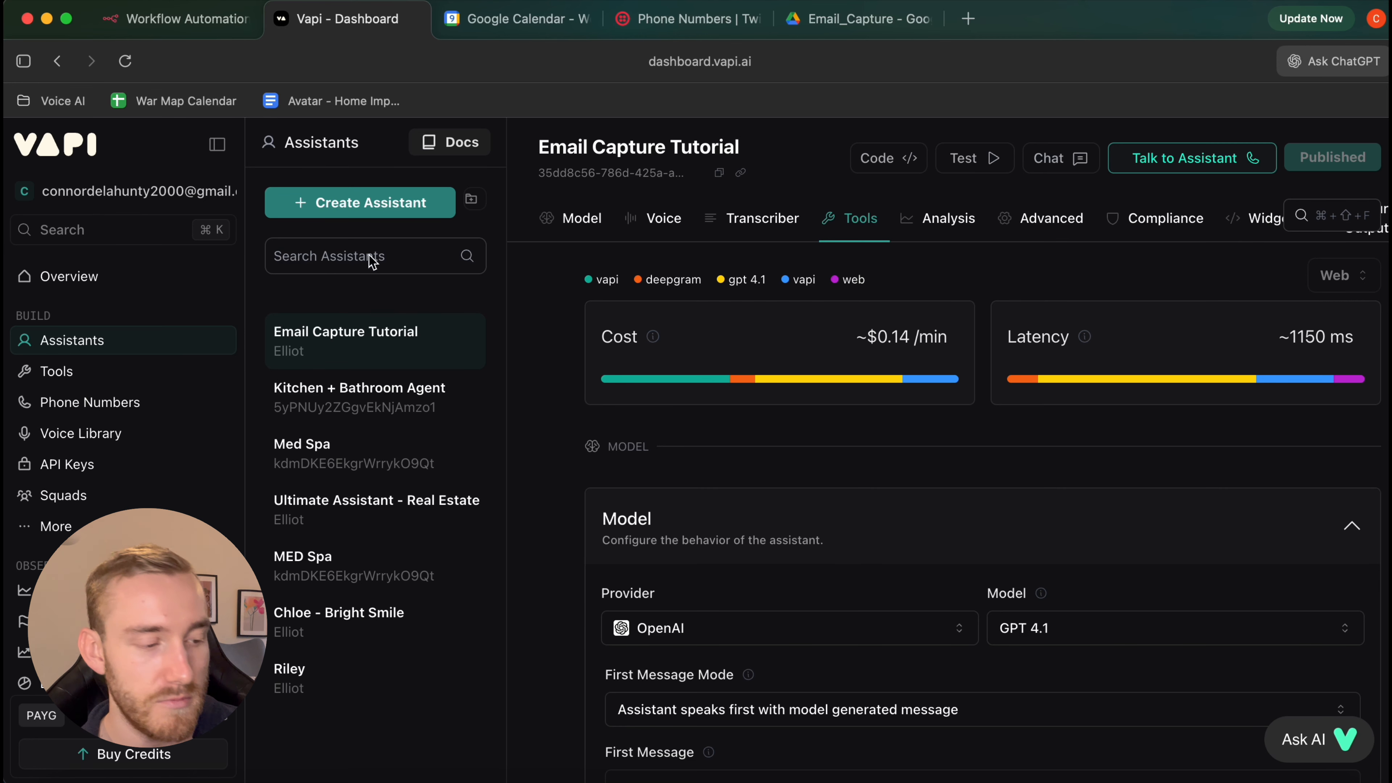
Go to Phone Numbers and view the Import Twilio form for a new number
{"action": "left_click", "coordinate": [70, 417]}
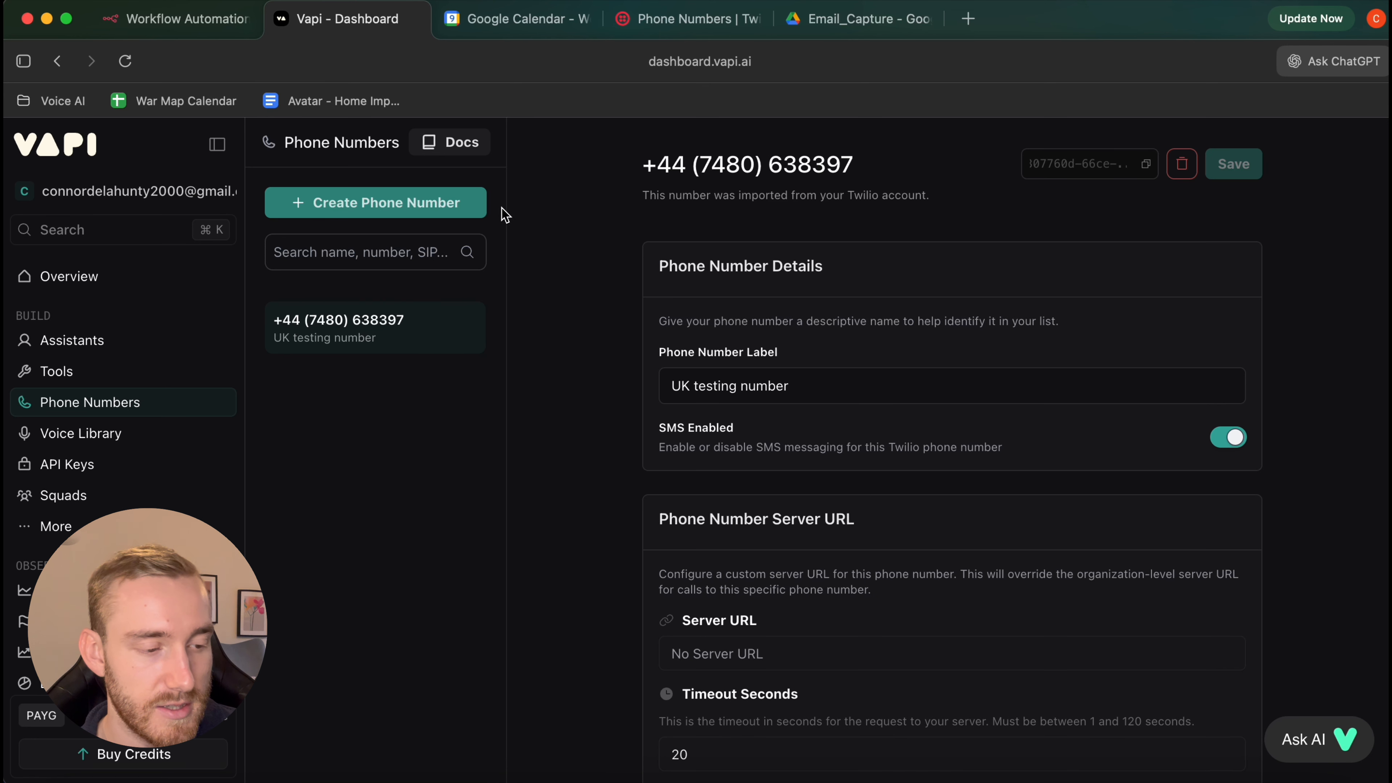
{"action": "left_click", "coordinate": [472, 205]}
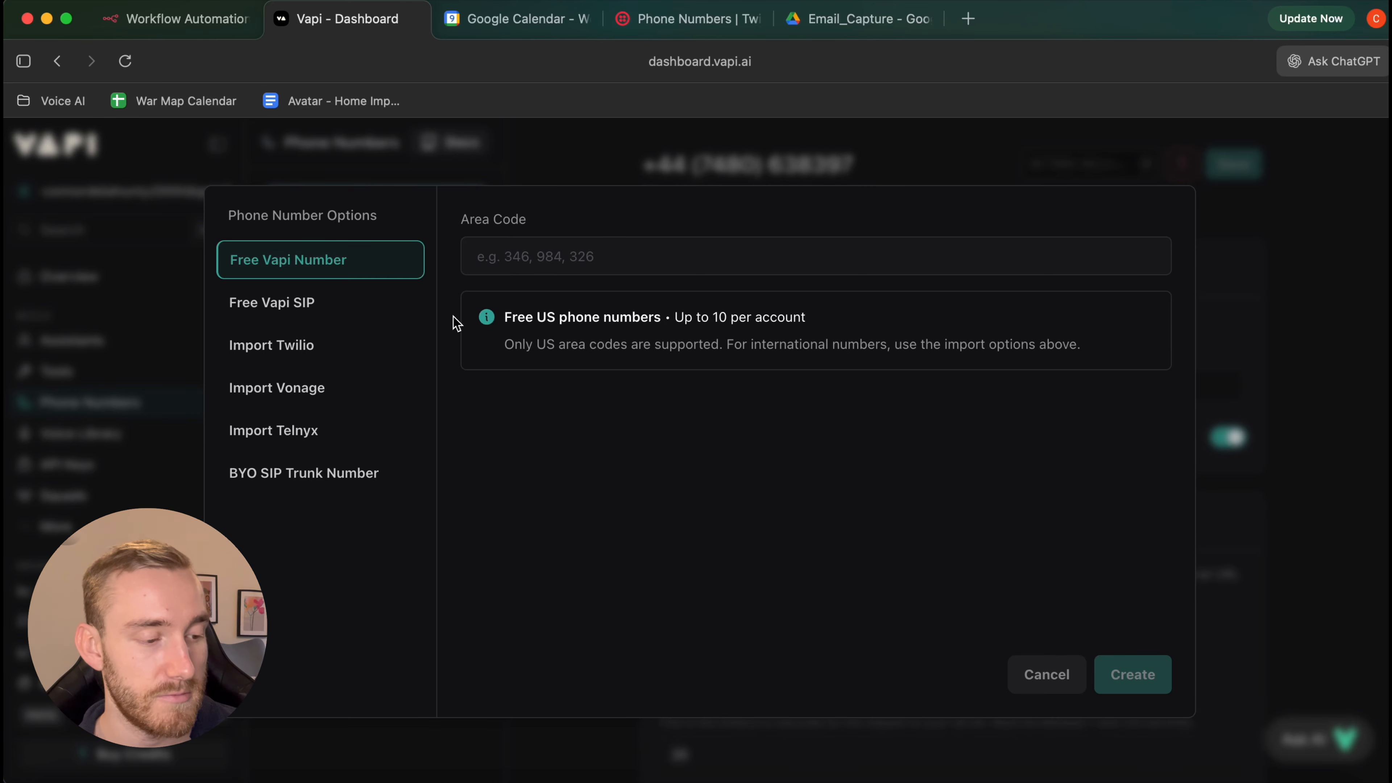
{"action": "left_click", "coordinate": [305, 351]}
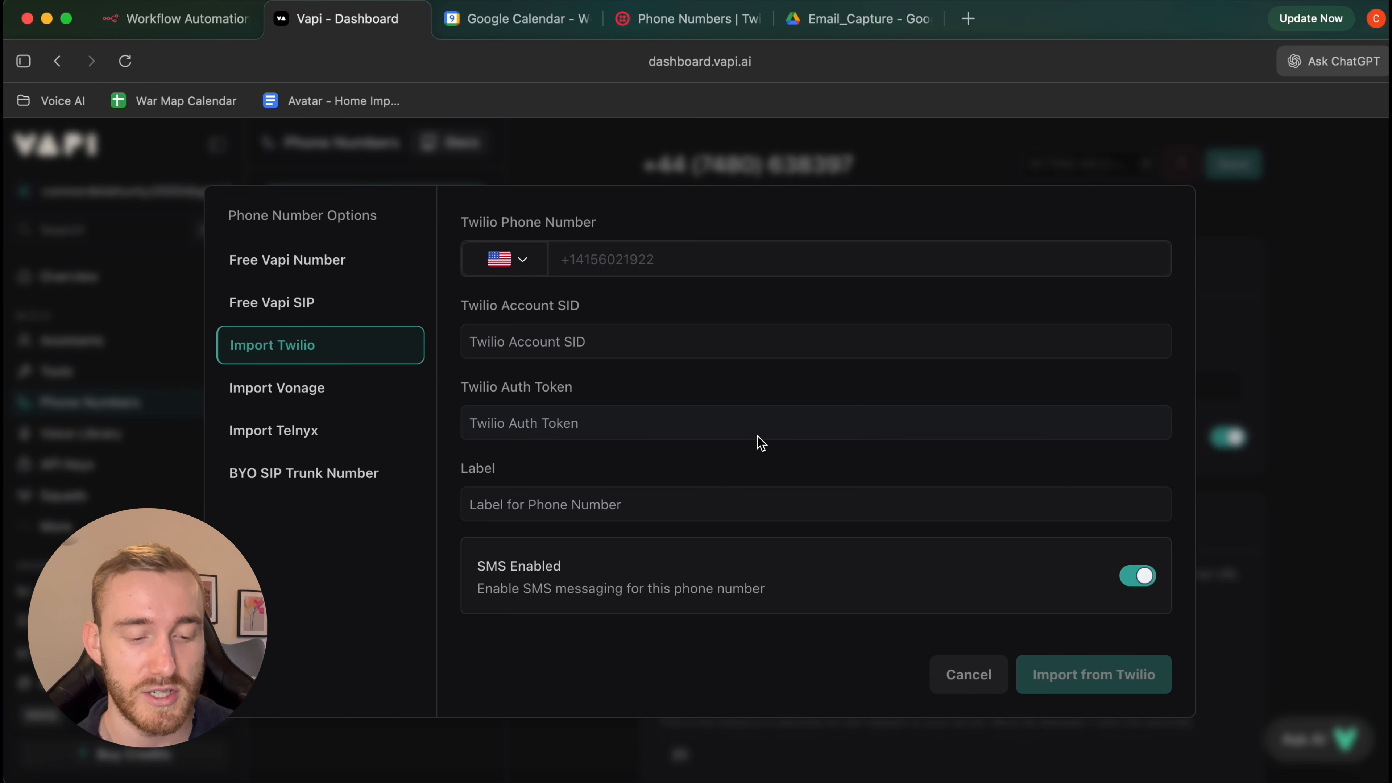
Set the UK testing number's inbound assistant to Email Capture Tutorial, then return to n8n
{"action": "scroll", "coordinate": [740, 386], "scroll_direction": "down", "scroll_amount": 3}
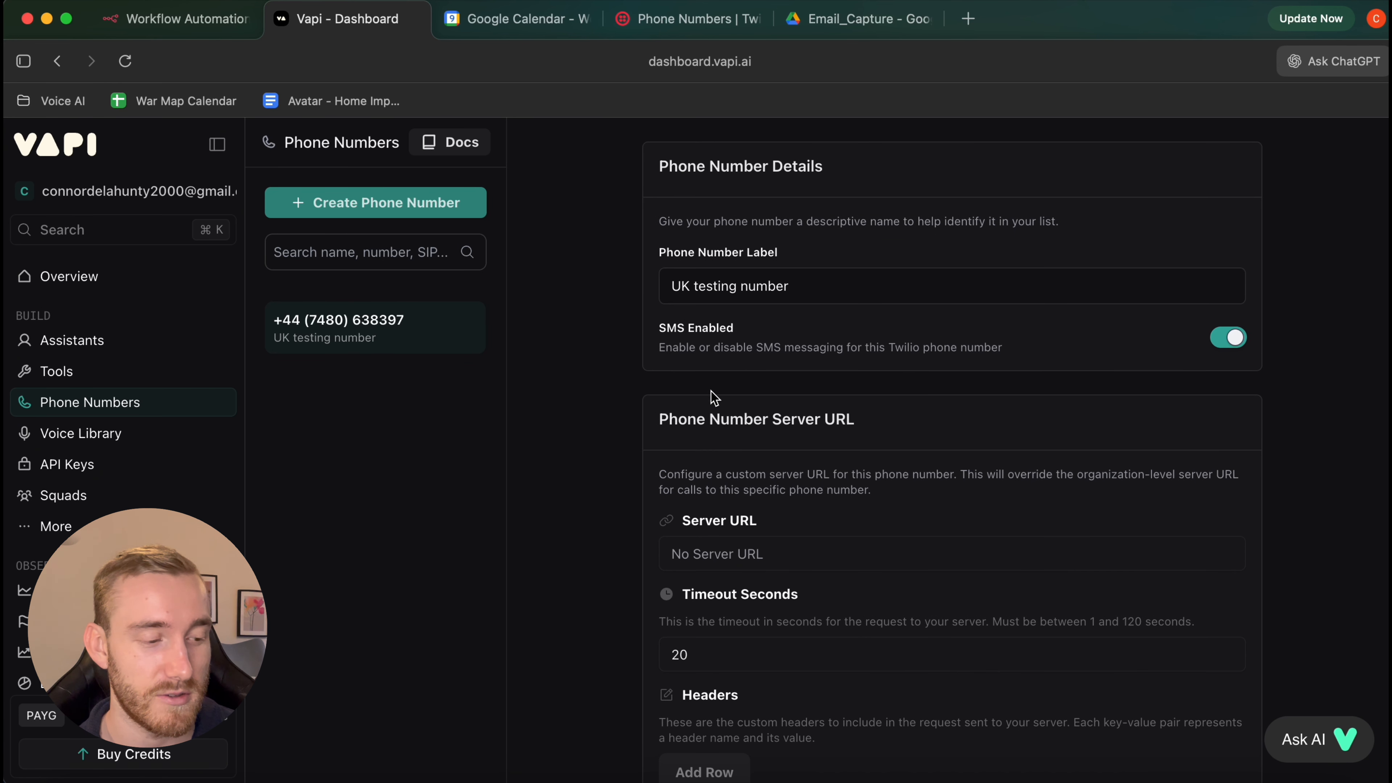
{"action": "scroll", "coordinate": [662, 466], "scroll_direction": "down", "scroll_amount": 6}
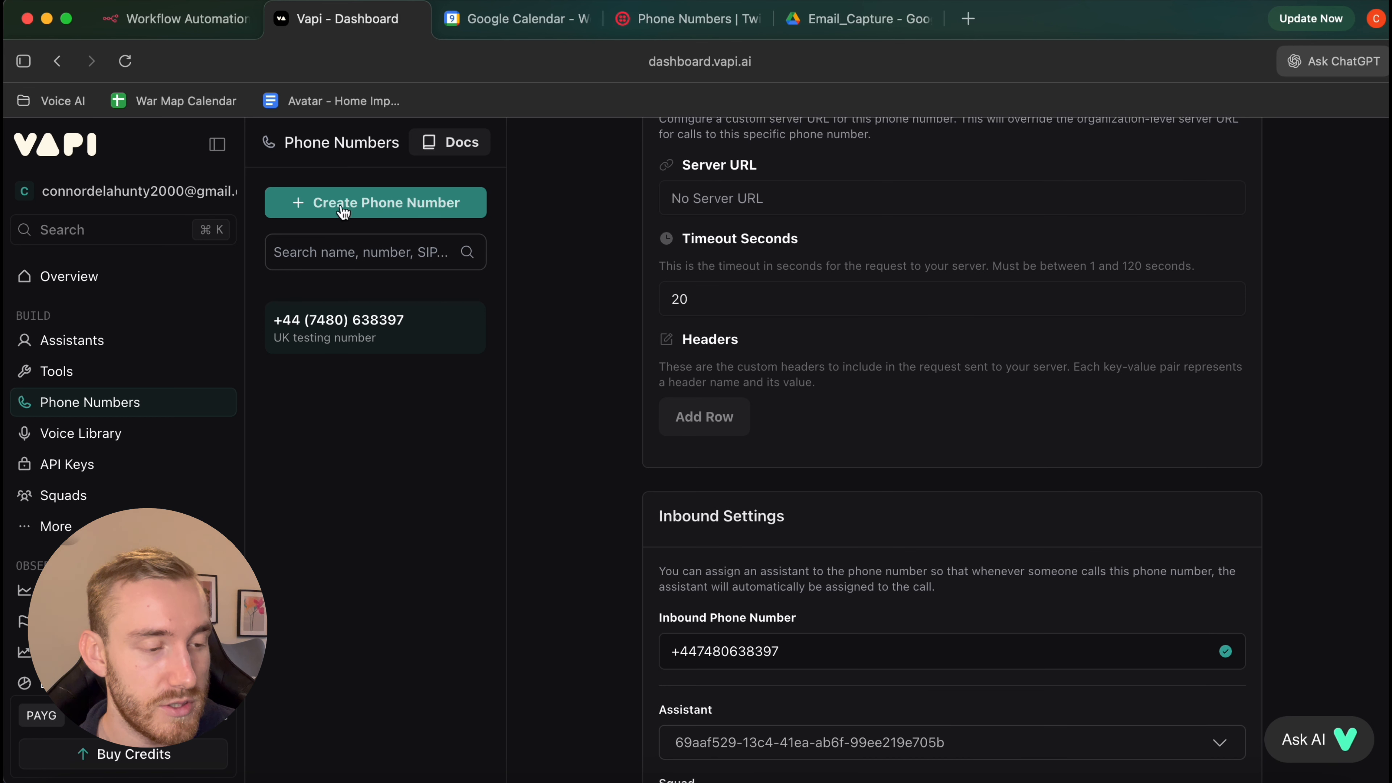
{"action": "scroll", "coordinate": [825, 393], "scroll_direction": "down", "scroll_amount": 8}
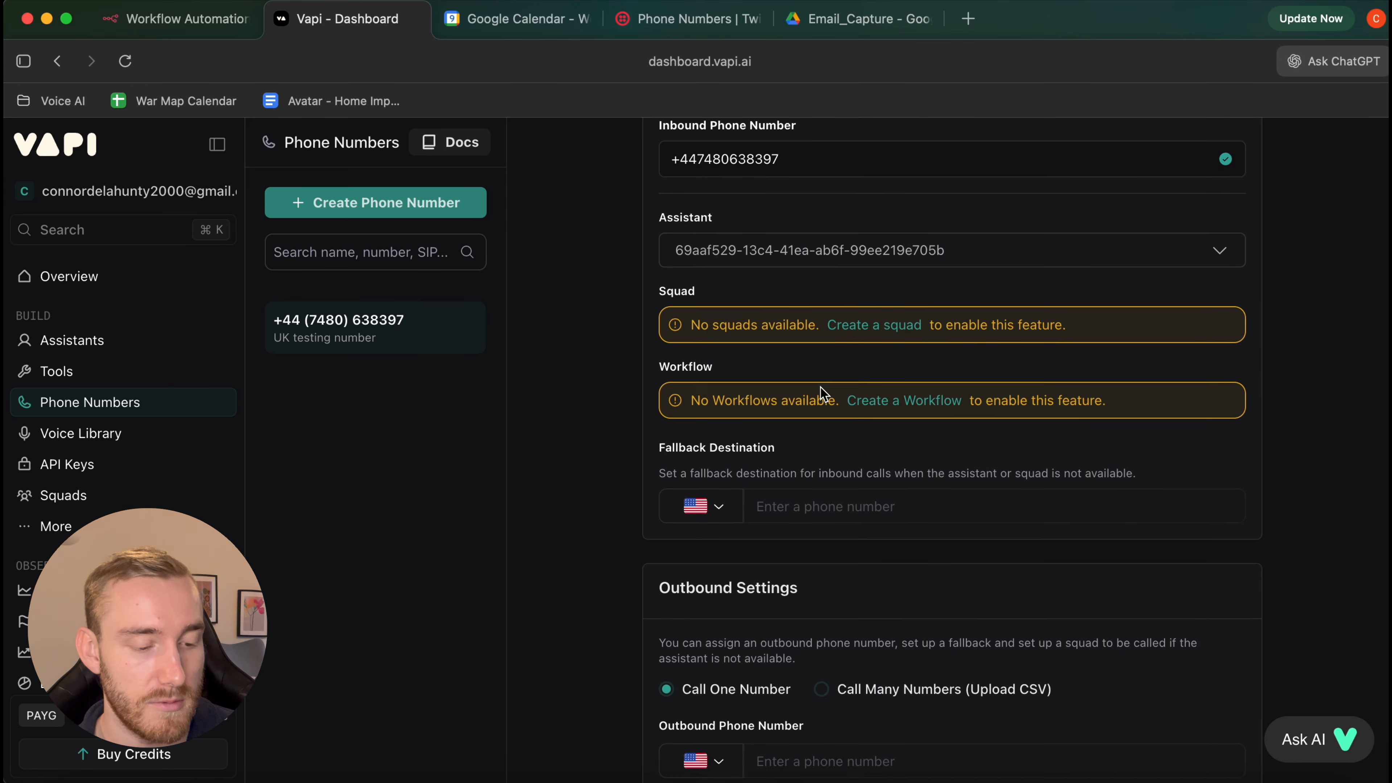
{"action": "left_click", "coordinate": [842, 253]}
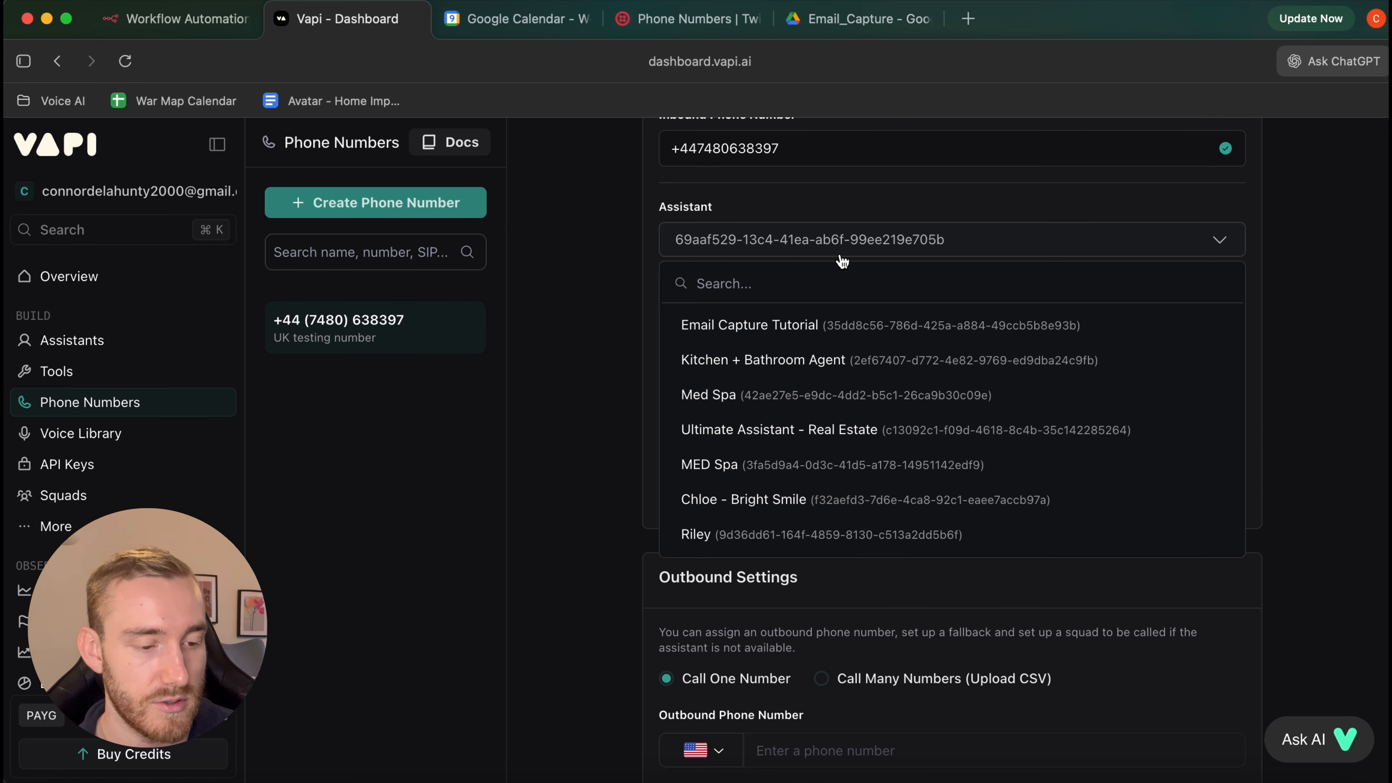
{"action": "left_click", "coordinate": [799, 330]}
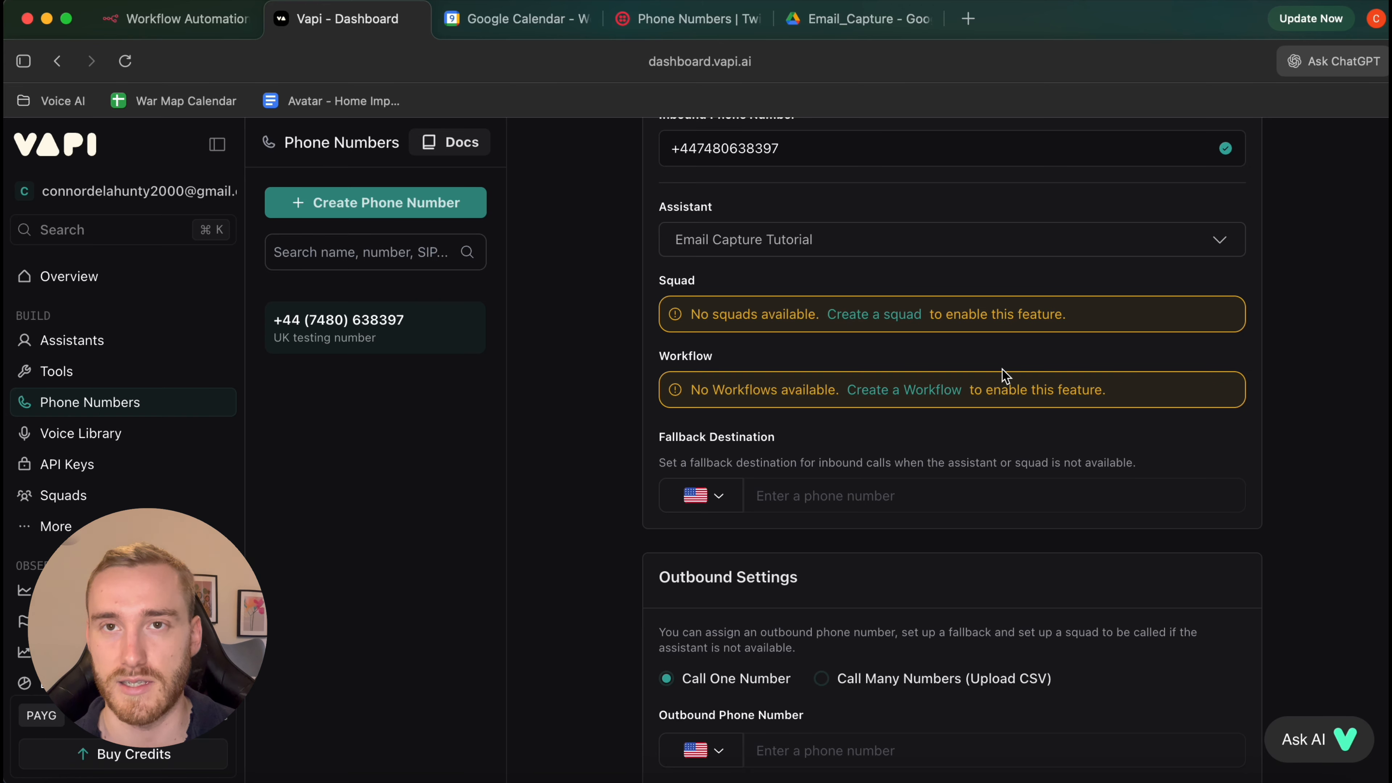
{"action": "scroll", "coordinate": [1184, 411], "scroll_direction": "up", "scroll_amount": 2}
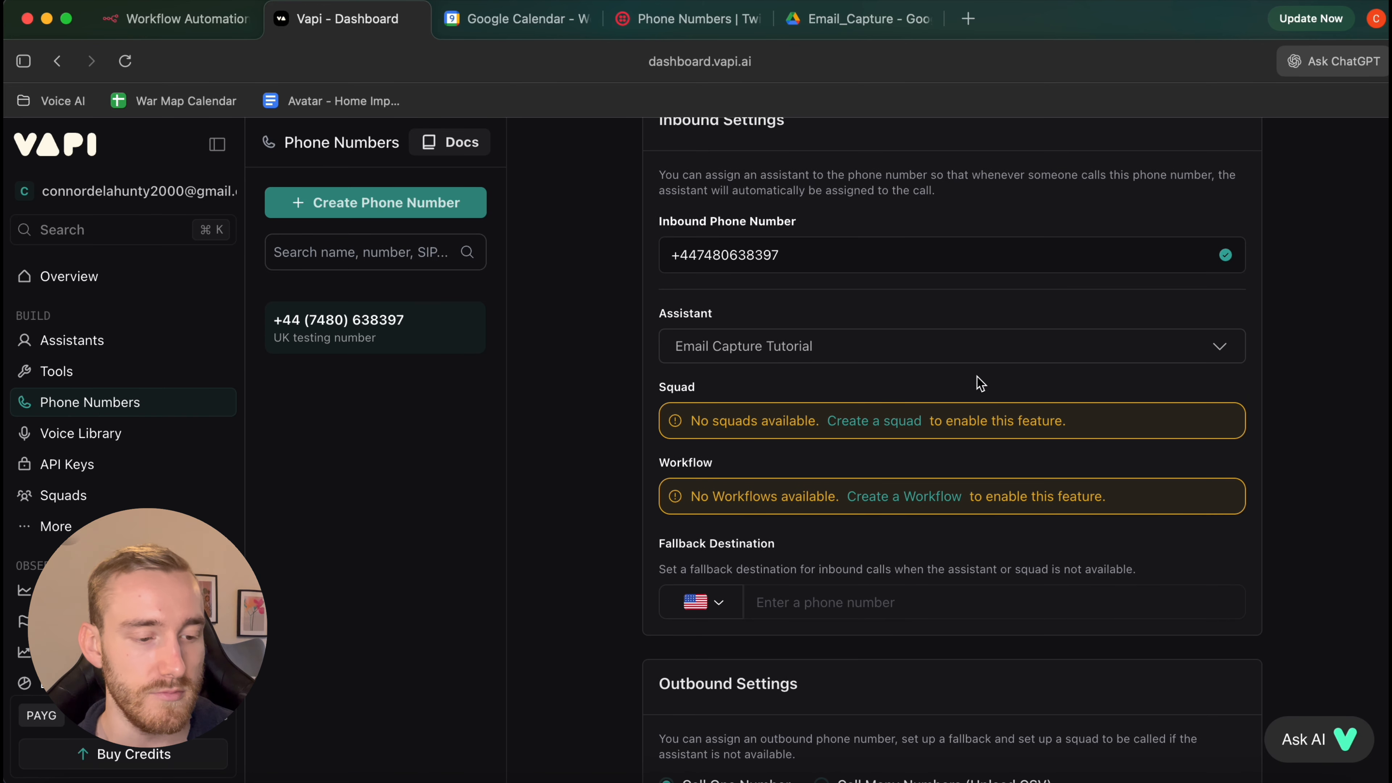
{"action": "scroll", "coordinate": [1118, 365], "scroll_direction": "up", "scroll_amount": 15}
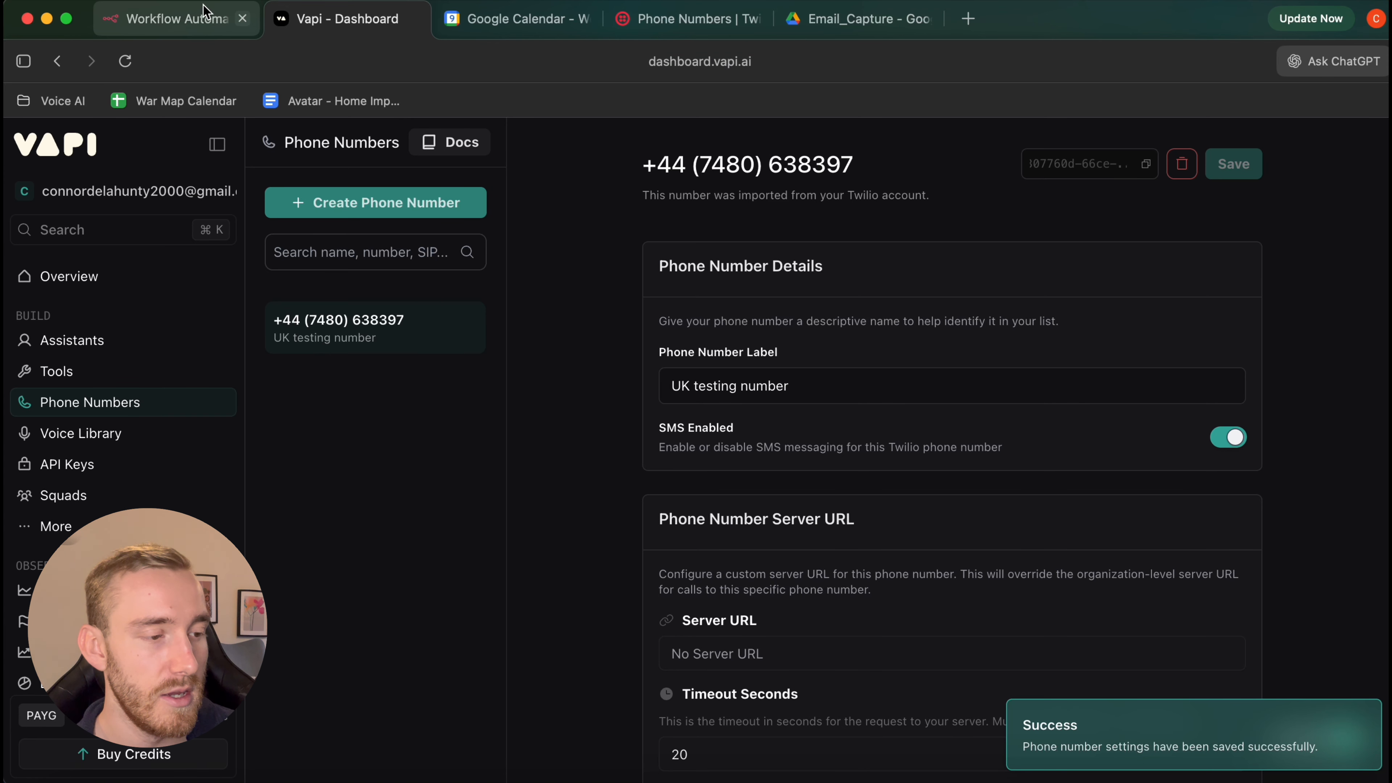
{"action": "left_click", "coordinate": [189, 17]}
In the Book Appointment node, start a new Google Calendar credential and close it unconnected
{"action": "left_click", "coordinate": [122, 146]}
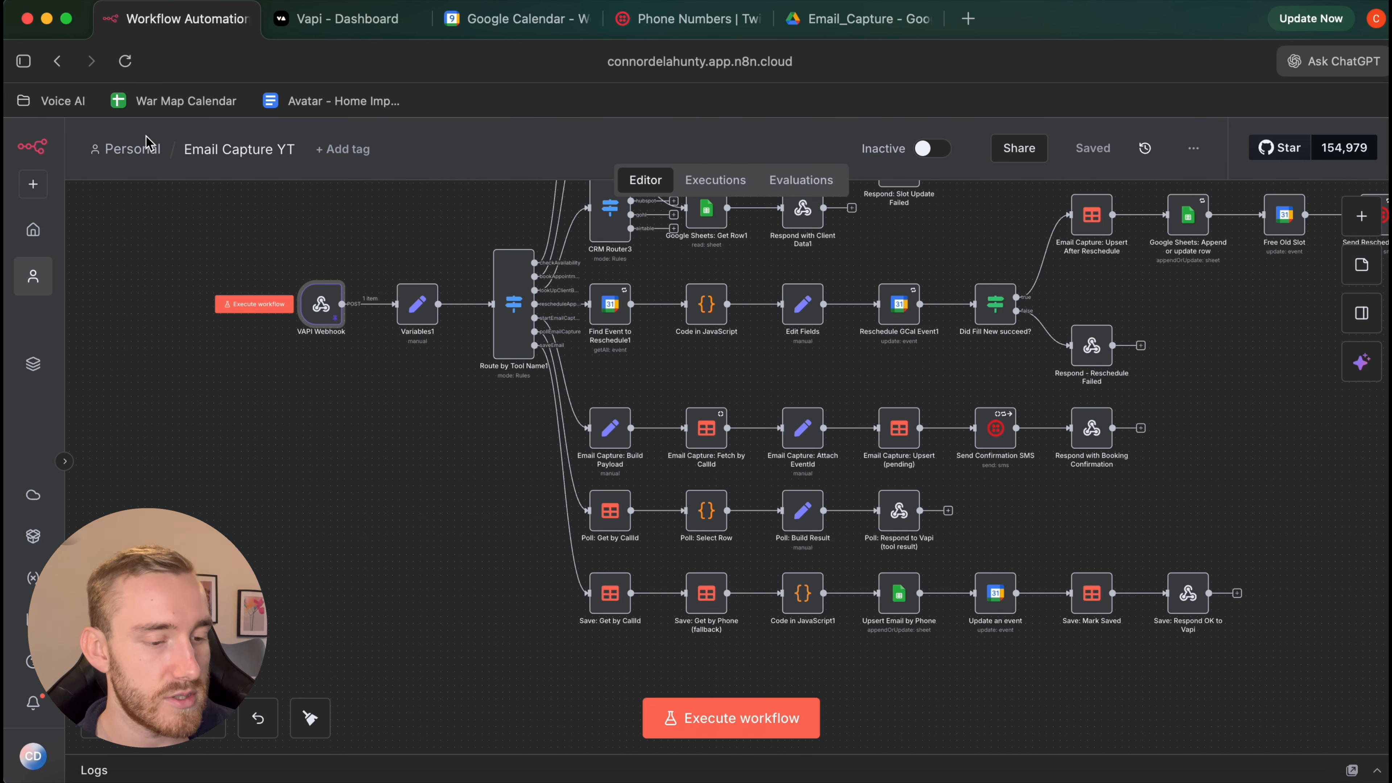
{"action": "scroll", "coordinate": [1022, 515], "scroll_direction": "up", "scroll_amount": 3}
{"action": "scroll", "coordinate": [1023, 514], "scroll_direction": "up", "scroll_amount": 3}
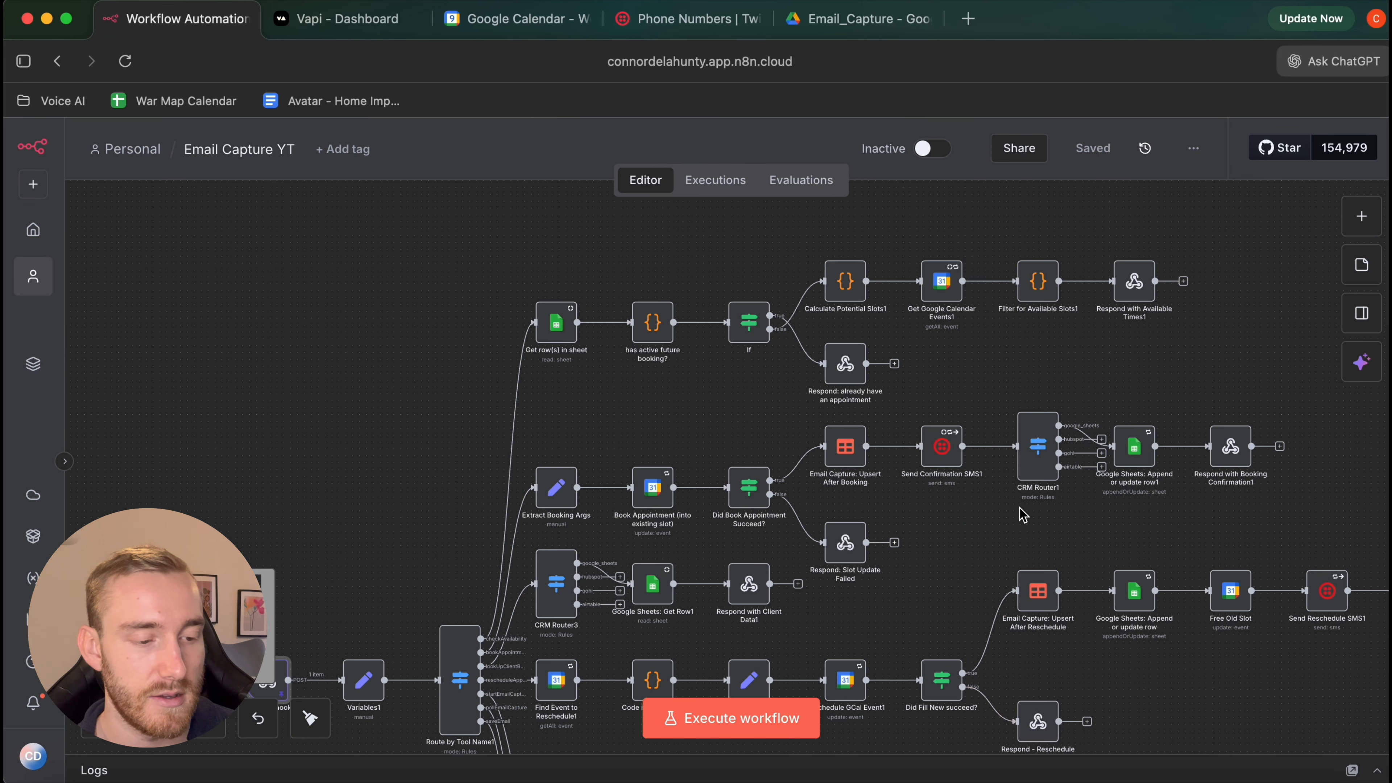
{"action": "scroll", "coordinate": [1023, 514], "scroll_direction": "down", "scroll_amount": 3}
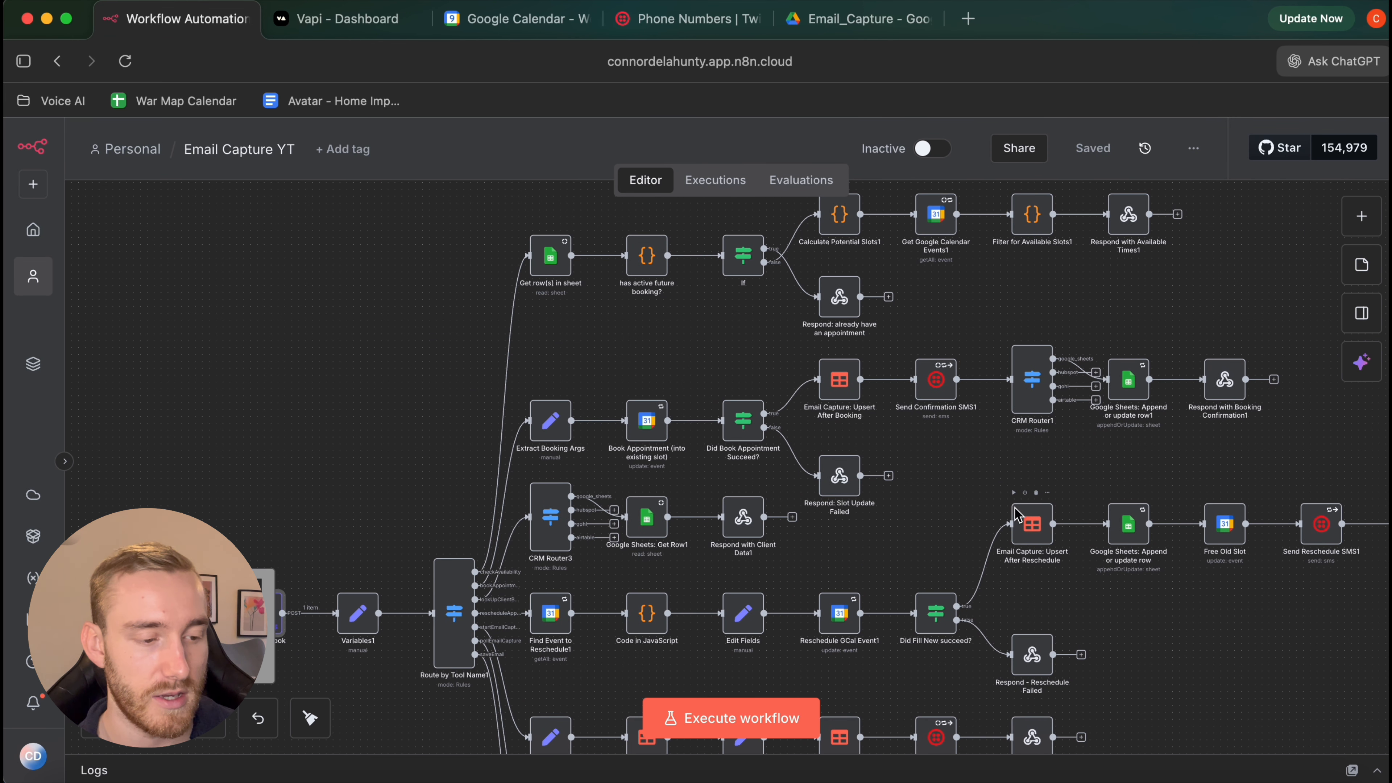
{"action": "scroll", "coordinate": [603, 361], "scroll_direction": "up", "scroll_amount": 3}
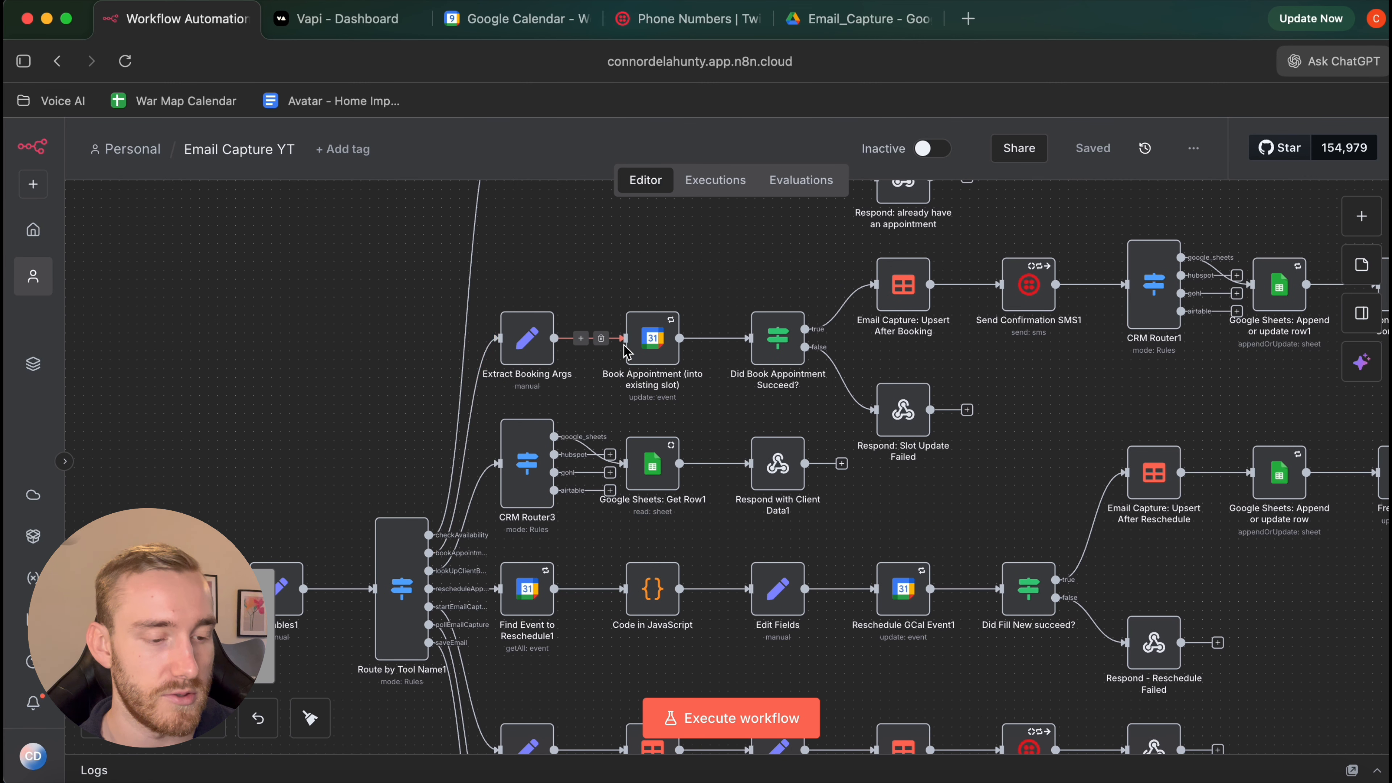
{"action": "double_click", "coordinate": [647, 341]}
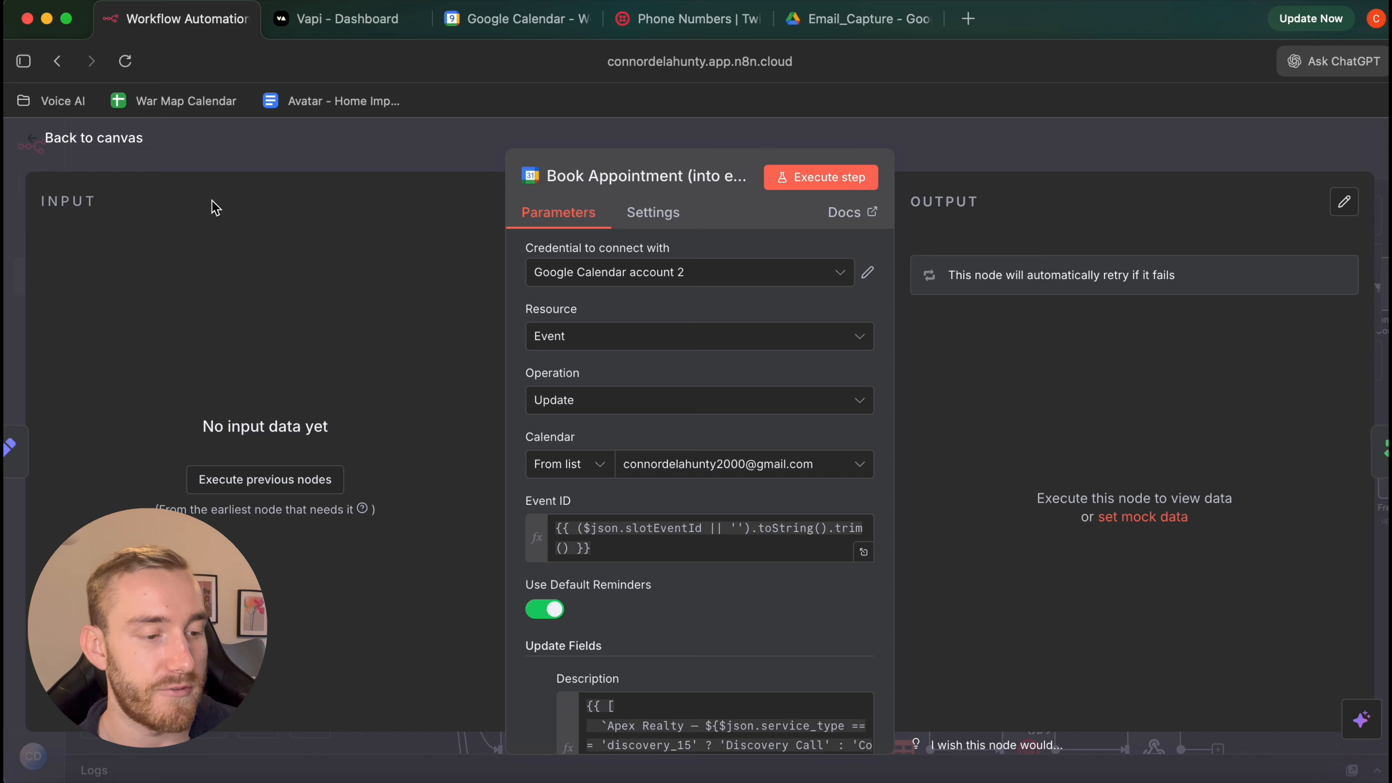
{"action": "left_click", "coordinate": [644, 273]}
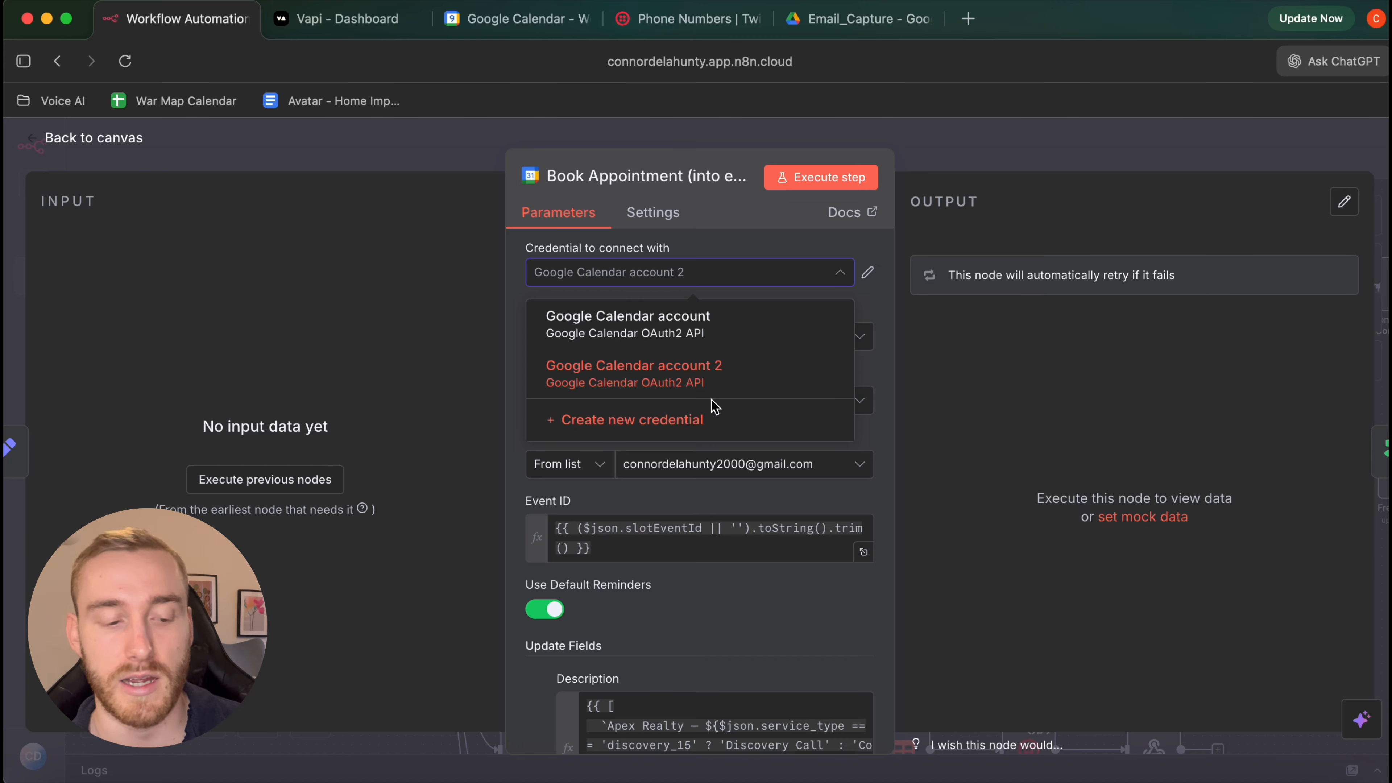
{"action": "left_click", "coordinate": [711, 433]}
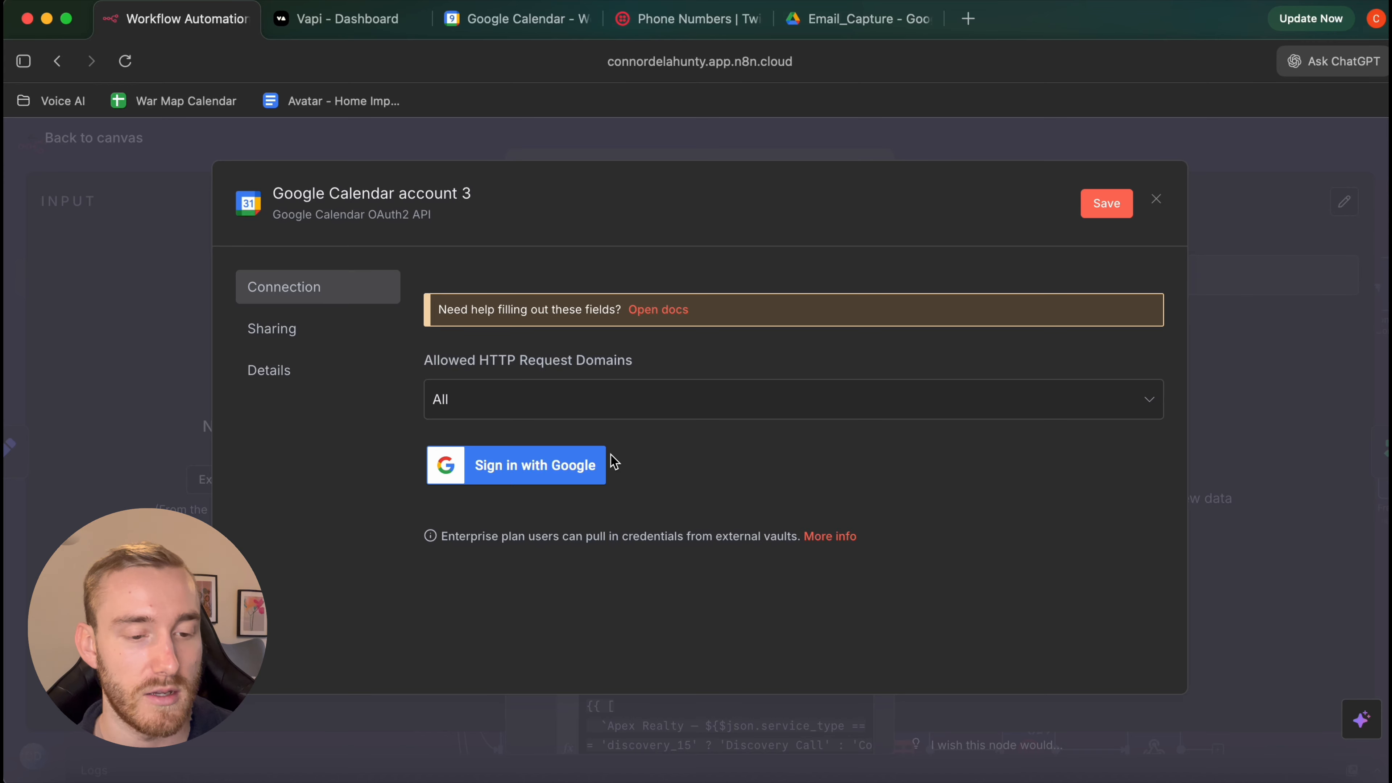
{"action": "left_click", "coordinate": [1218, 267]}
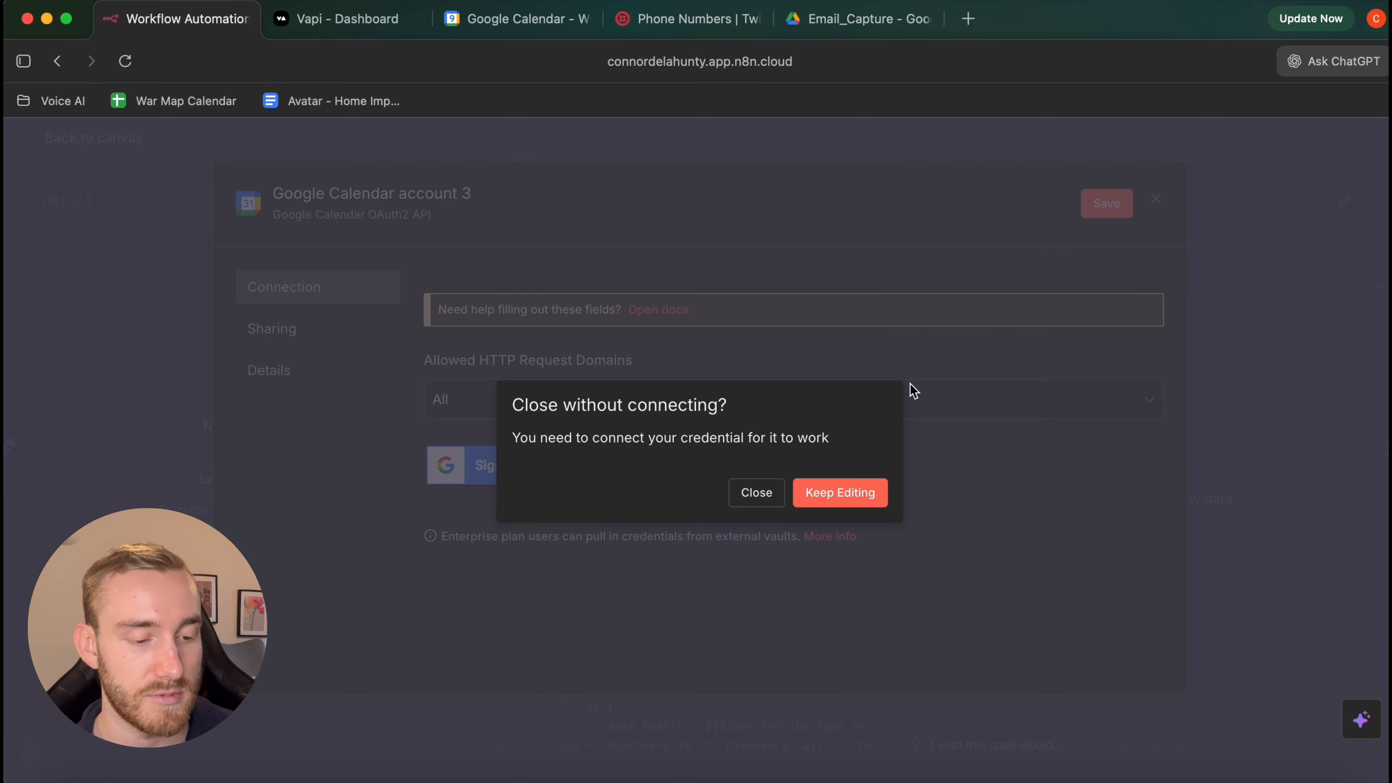
{"action": "left_click", "coordinate": [767, 496]}
Review the Book Appointment node's parameters and go back to the canvas
{"action": "scroll", "coordinate": [829, 455], "scroll_direction": "down", "scroll_amount": 2}
{"action": "scroll", "coordinate": [829, 455], "scroll_direction": "down", "scroll_amount": 2}
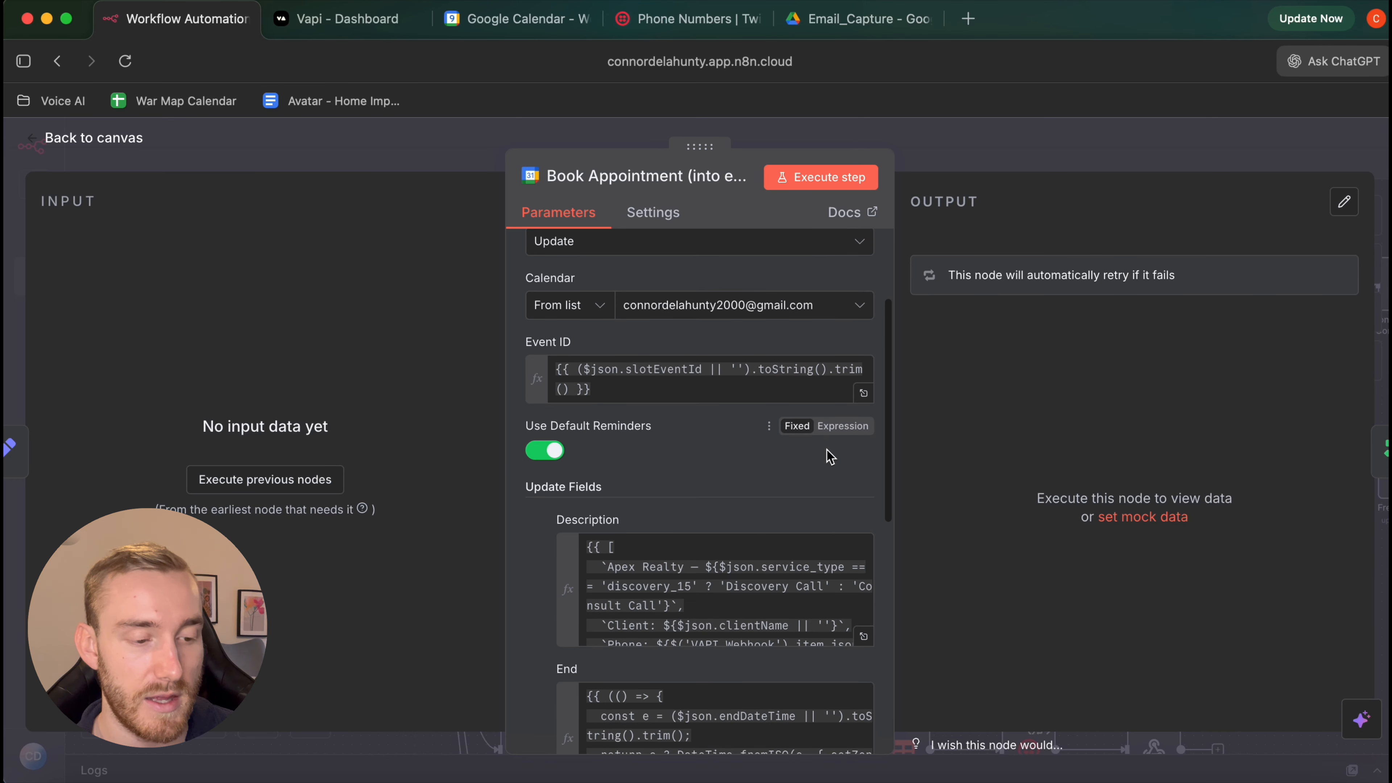
{"action": "scroll", "coordinate": [691, 349], "scroll_direction": "up", "scroll_amount": 1}
{"action": "scroll", "coordinate": [707, 353], "scroll_direction": "up", "scroll_amount": 1}
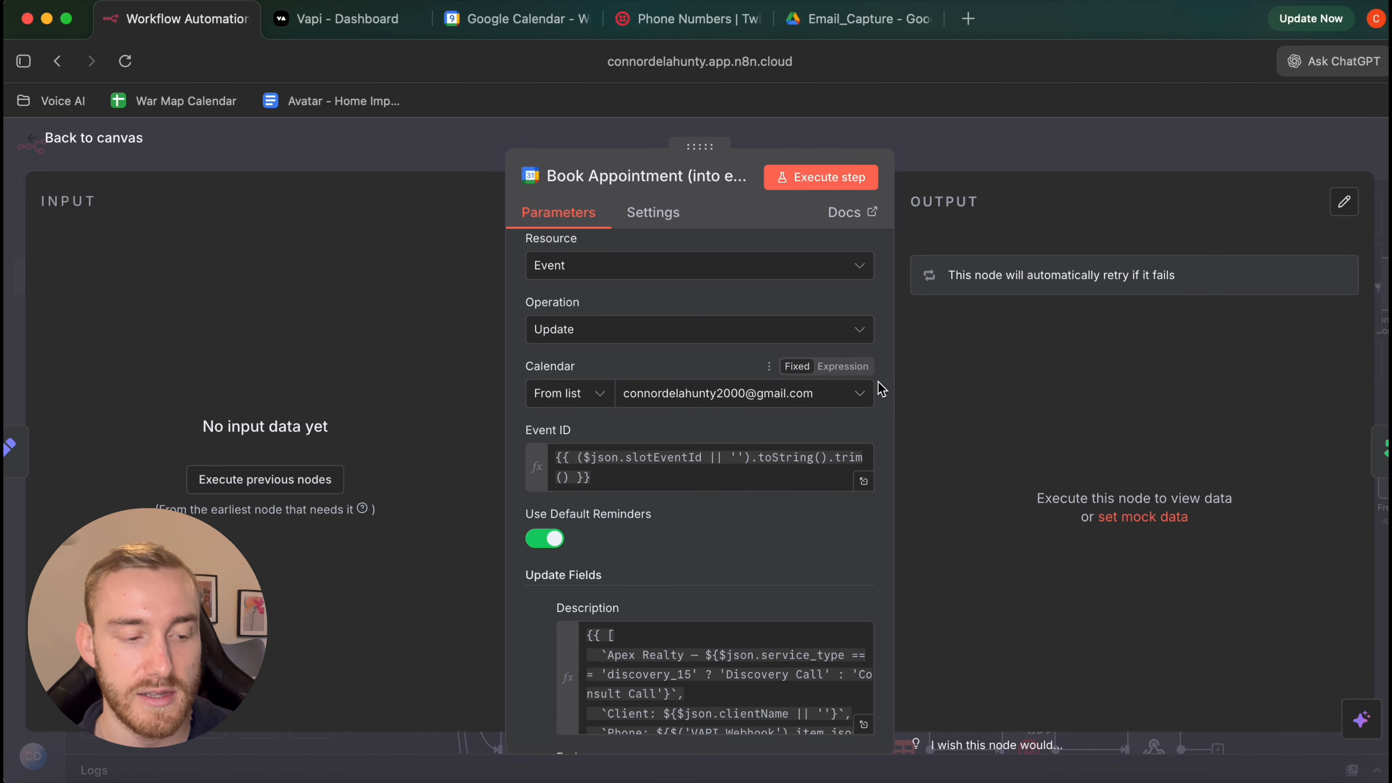
{"action": "scroll", "coordinate": [835, 398], "scroll_direction": "down", "scroll_amount": 1}
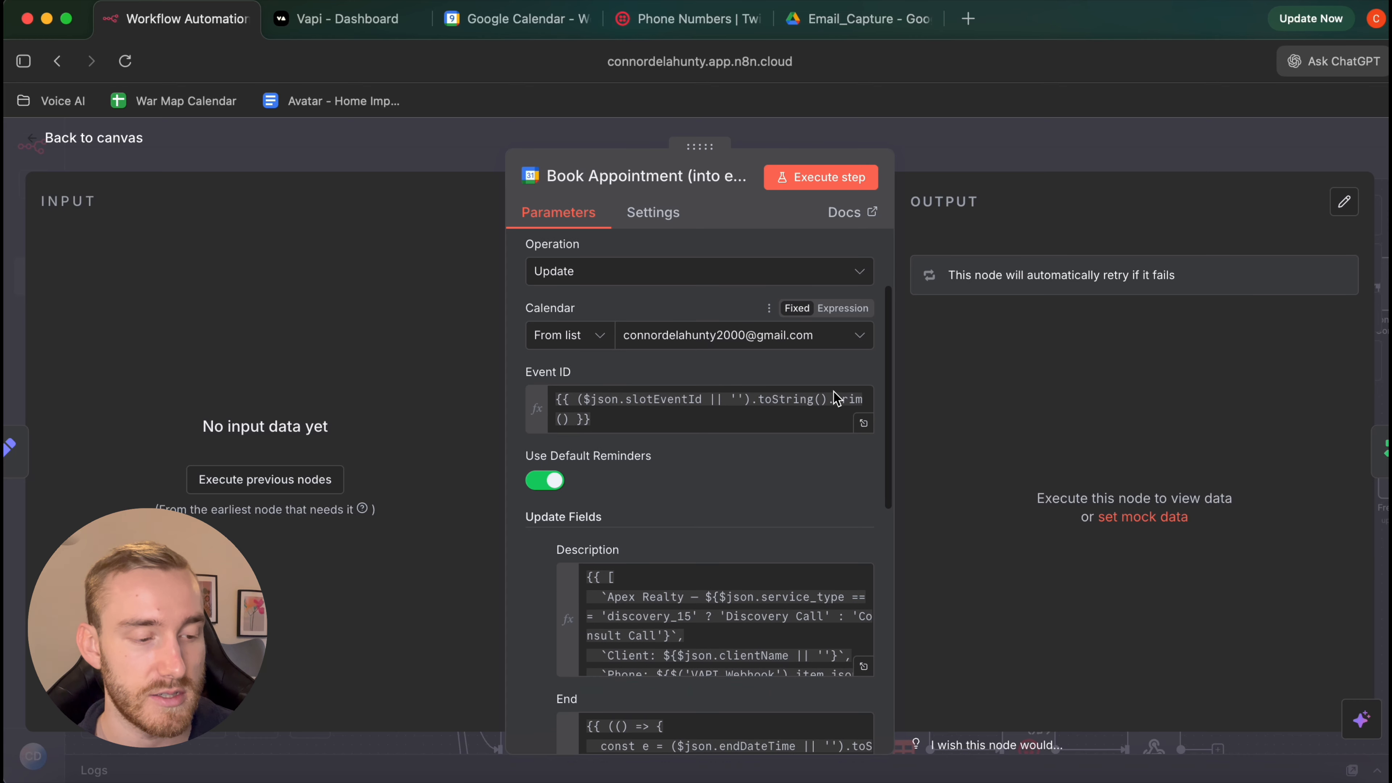
{"action": "scroll", "coordinate": [766, 380], "scroll_direction": "down", "scroll_amount": 5}
{"action": "scroll", "coordinate": [766, 380], "scroll_direction": "down", "scroll_amount": 7}
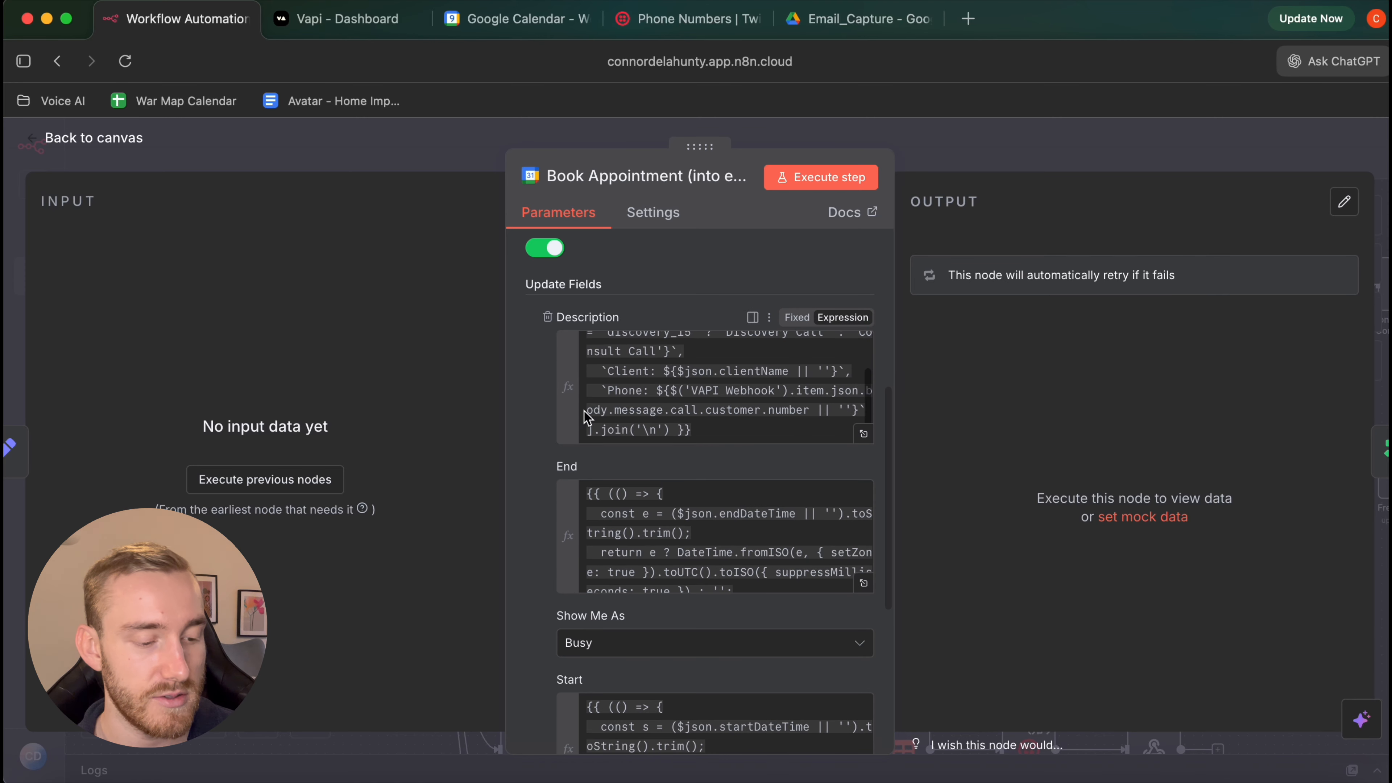
{"action": "left_click", "coordinate": [142, 140]}
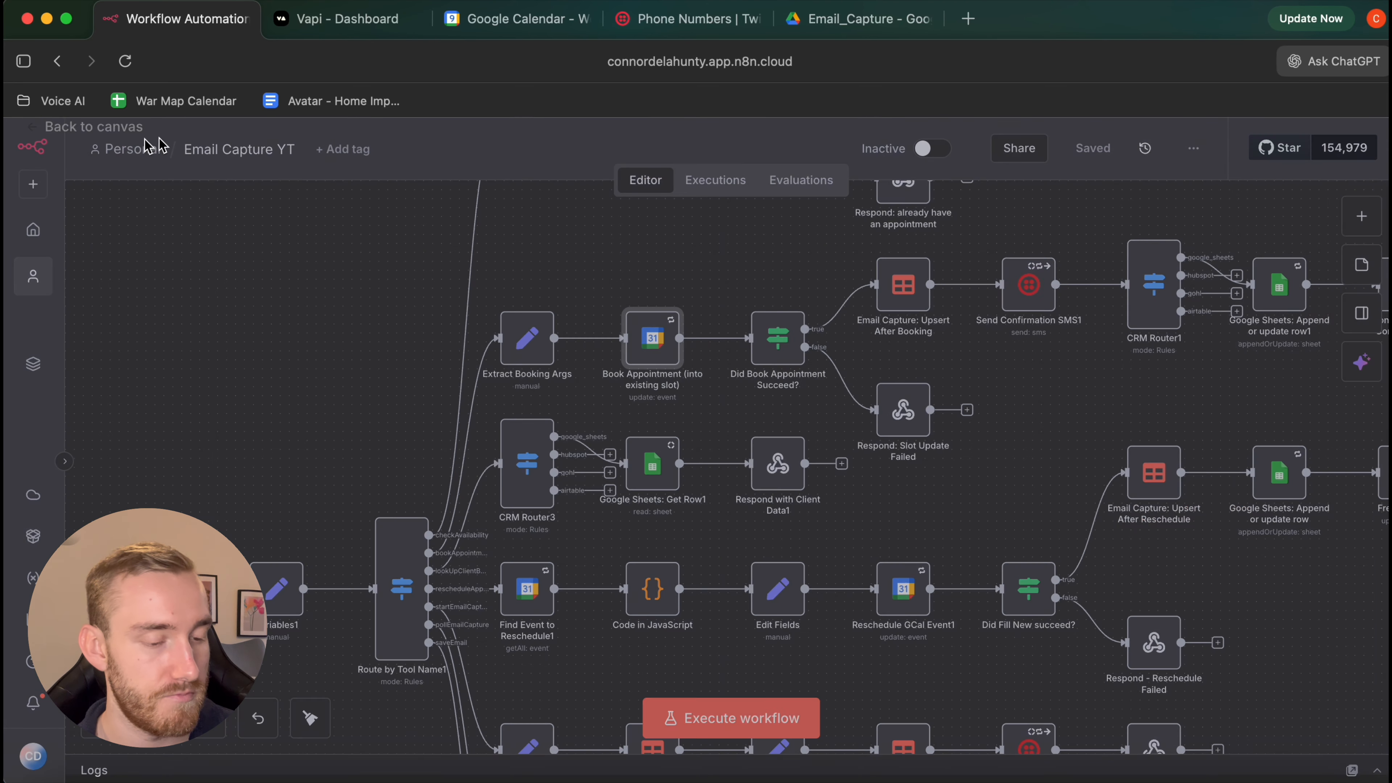
Inspect the Get Google Calendar Events1 node's settings, then close it
{"action": "scroll", "coordinate": [722, 450], "scroll_direction": "up", "scroll_amount": 4}
{"action": "scroll", "coordinate": [722, 450], "scroll_direction": "right", "scroll_amount": 7}
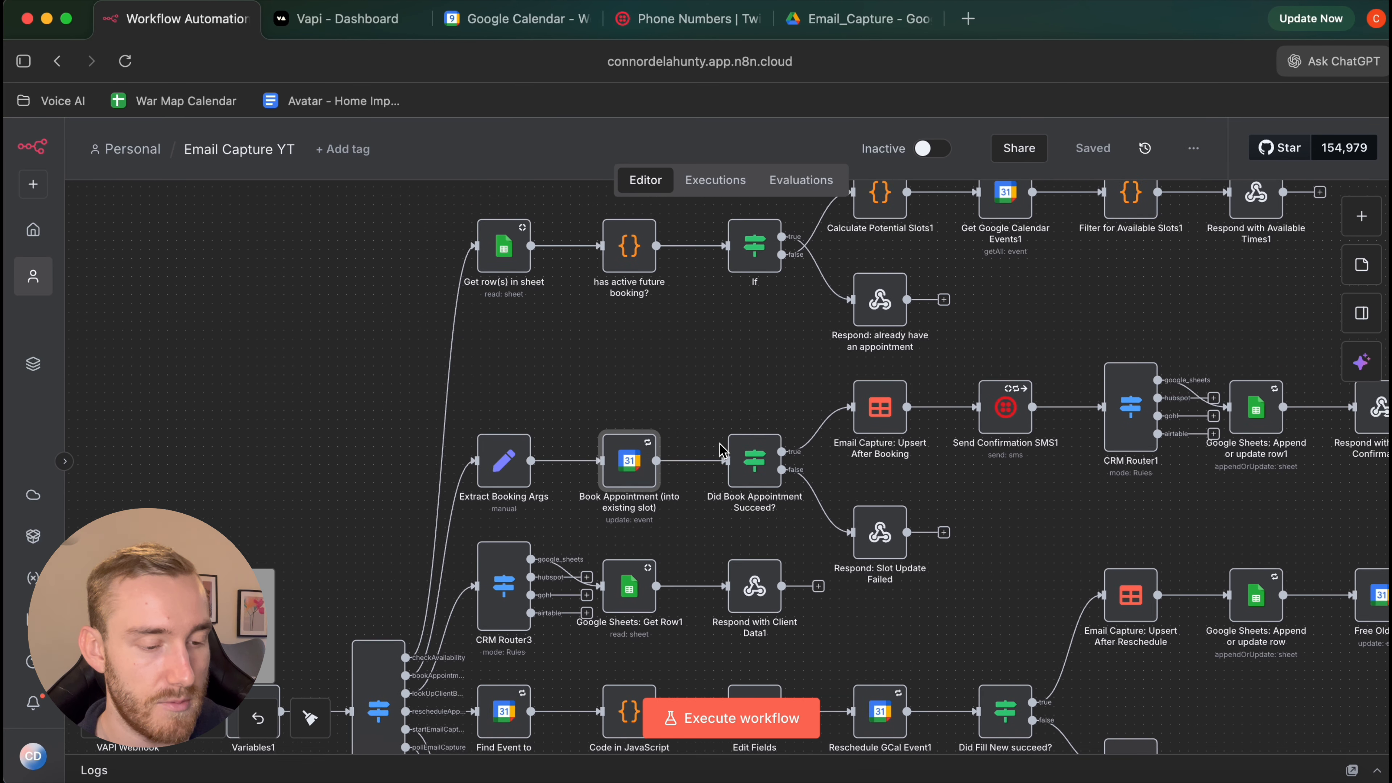
{"action": "double_click", "coordinate": [839, 229]}
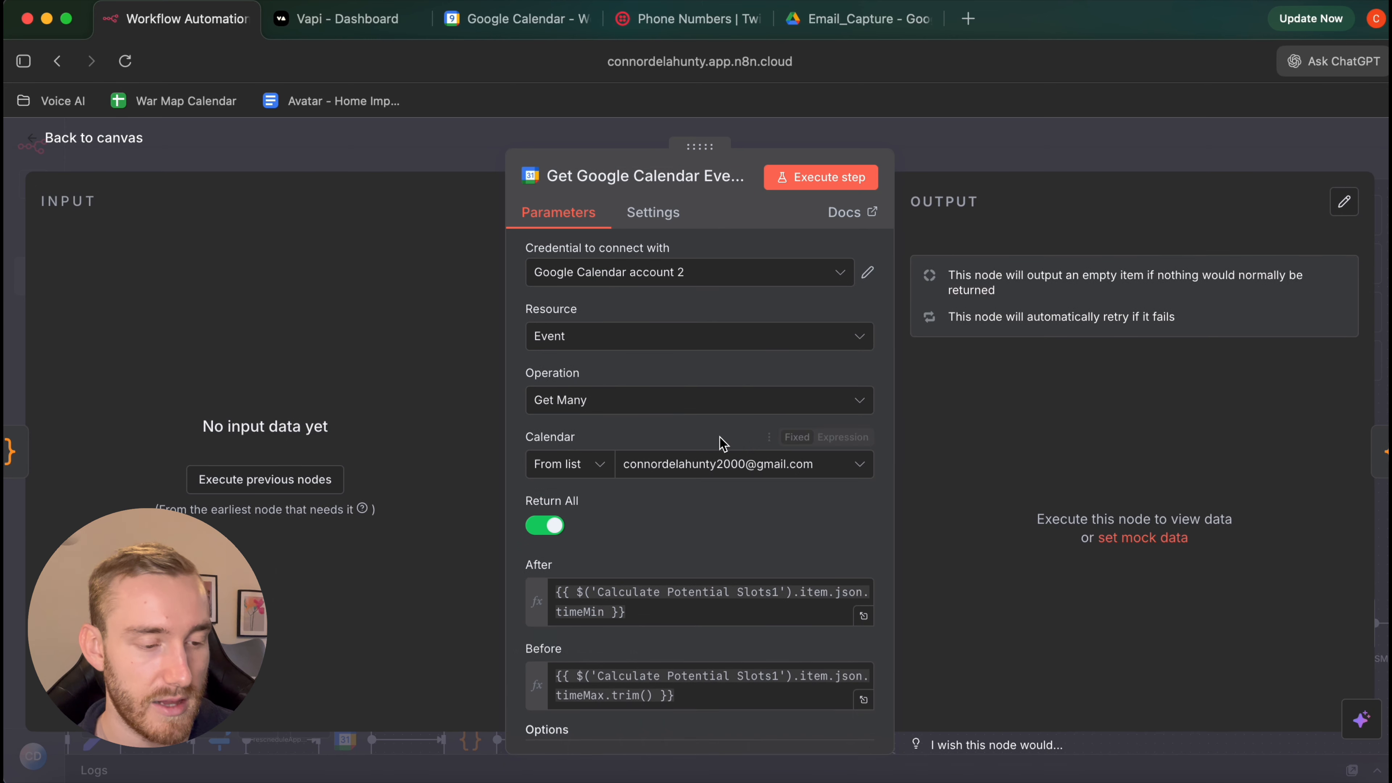
{"action": "scroll", "coordinate": [774, 363], "scroll_direction": "down", "scroll_amount": 2}
{"action": "scroll", "coordinate": [704, 419], "scroll_direction": "down", "scroll_amount": 2}
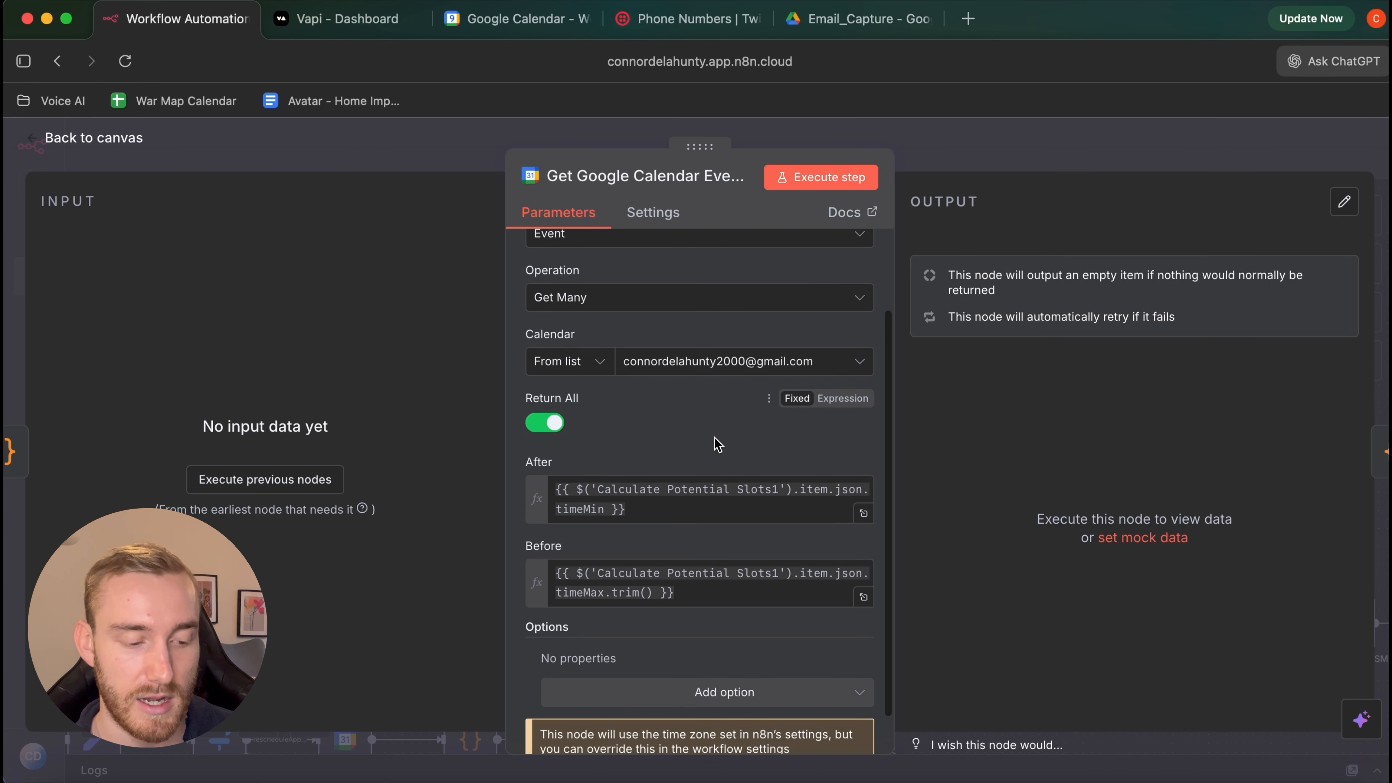
{"action": "left_click", "coordinate": [94, 138]}
{"action": "scroll", "coordinate": [523, 291], "scroll_direction": "down", "scroll_amount": 5}
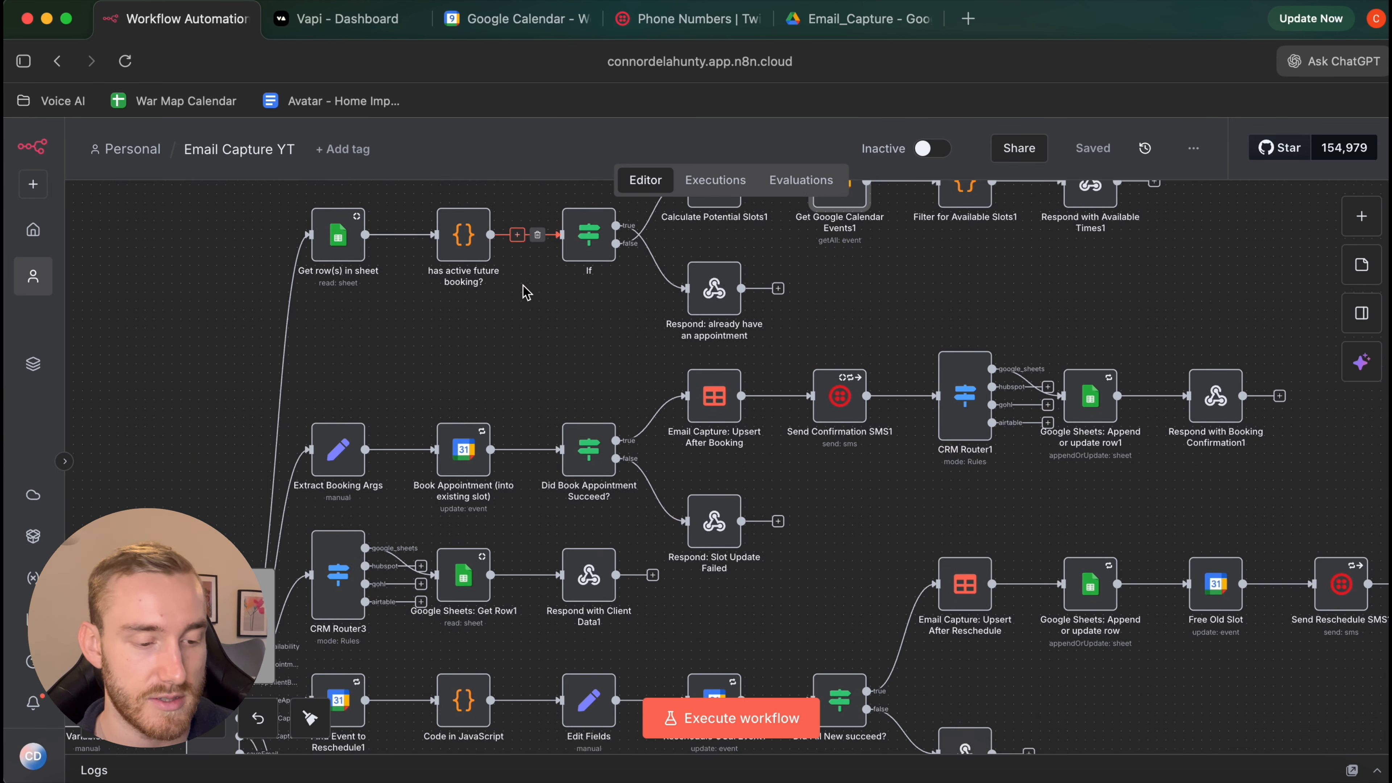
{"action": "scroll", "coordinate": [482, 318], "scroll_direction": "down", "scroll_amount": 3}
{"action": "scroll", "coordinate": [447, 340], "scroll_direction": "up", "scroll_amount": 3}
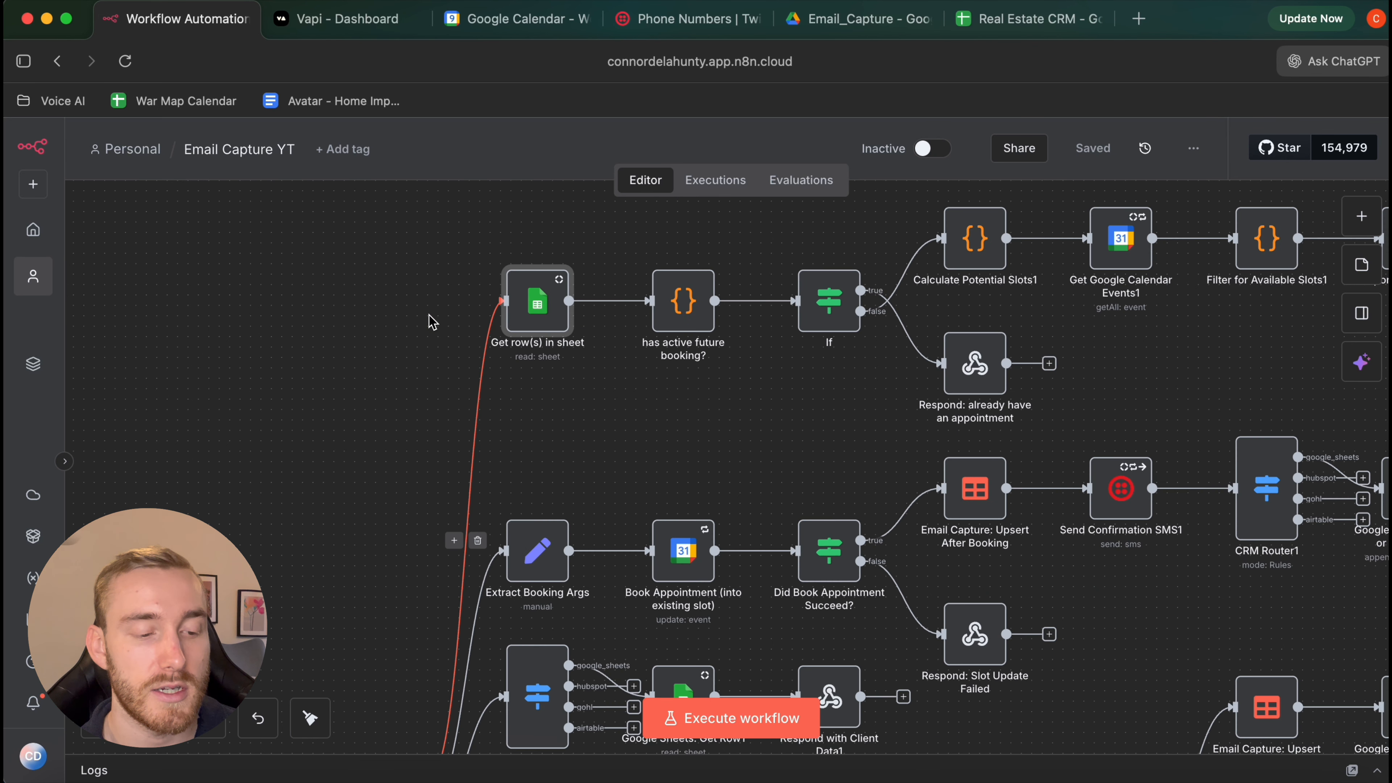
{"action": "scroll", "coordinate": [526, 335], "scroll_direction": "up", "scroll_amount": 1}
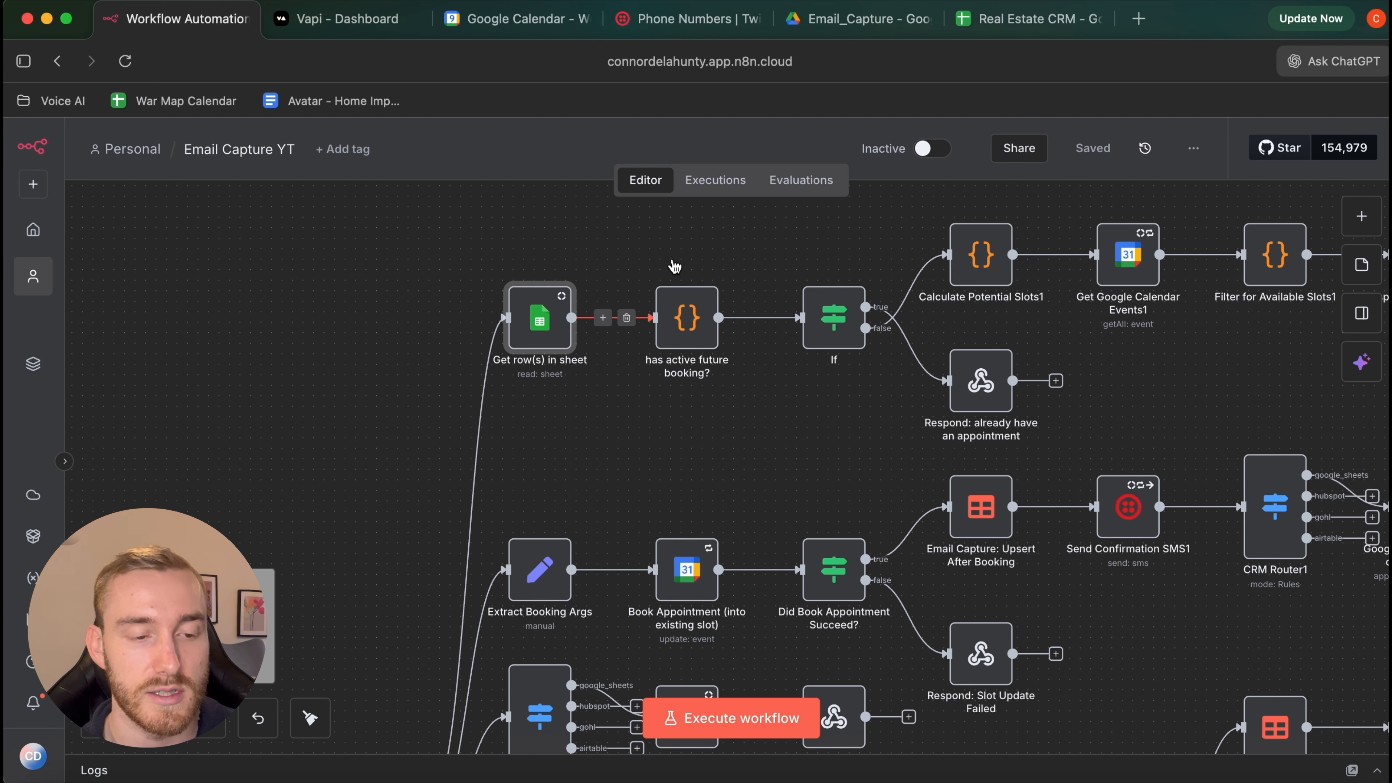
In the Real Estate CRM sheet, check the Phone, Name, Appointment Time Stamp, Booking Status and Email headers
{"action": "left_click", "coordinate": [1016, 24]}
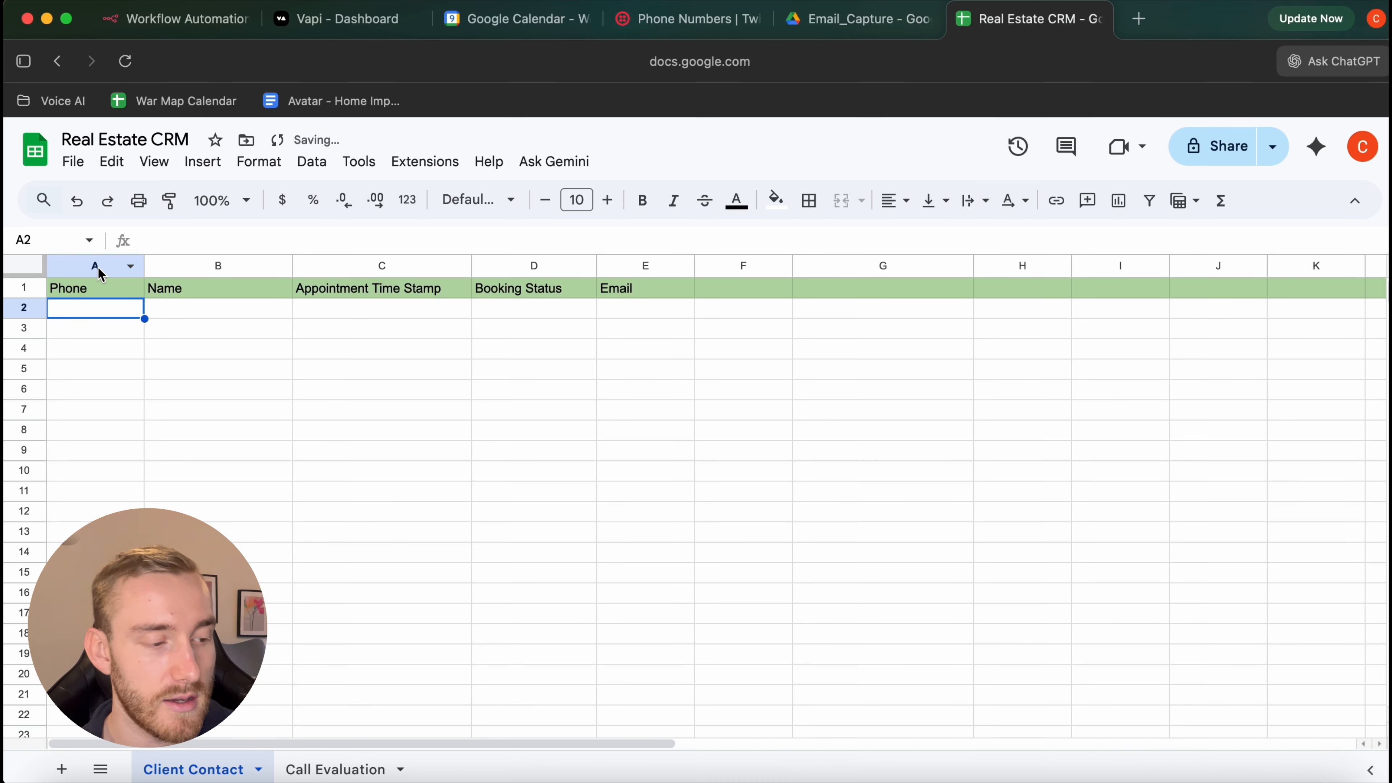
{"action": "left_click", "coordinate": [82, 293]}
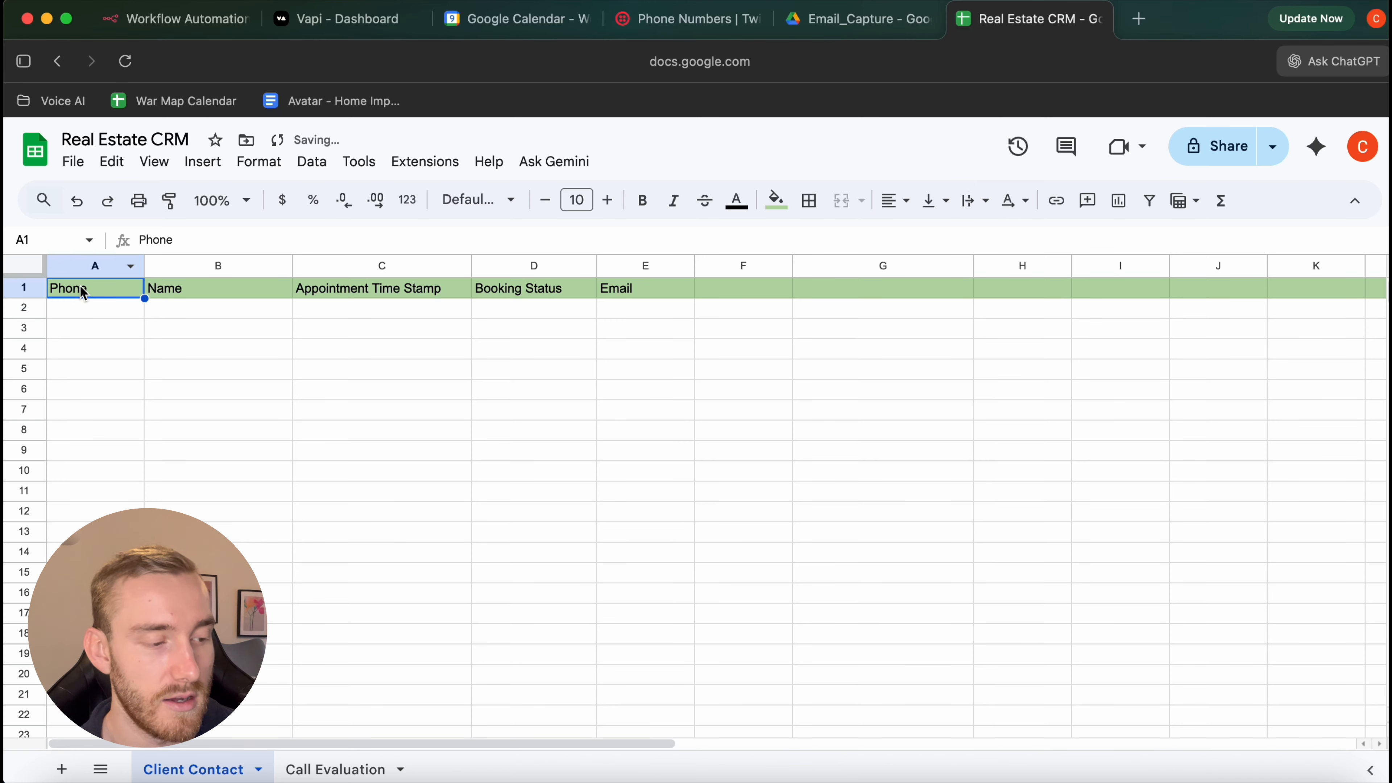
{"action": "left_click", "coordinate": [208, 291]}
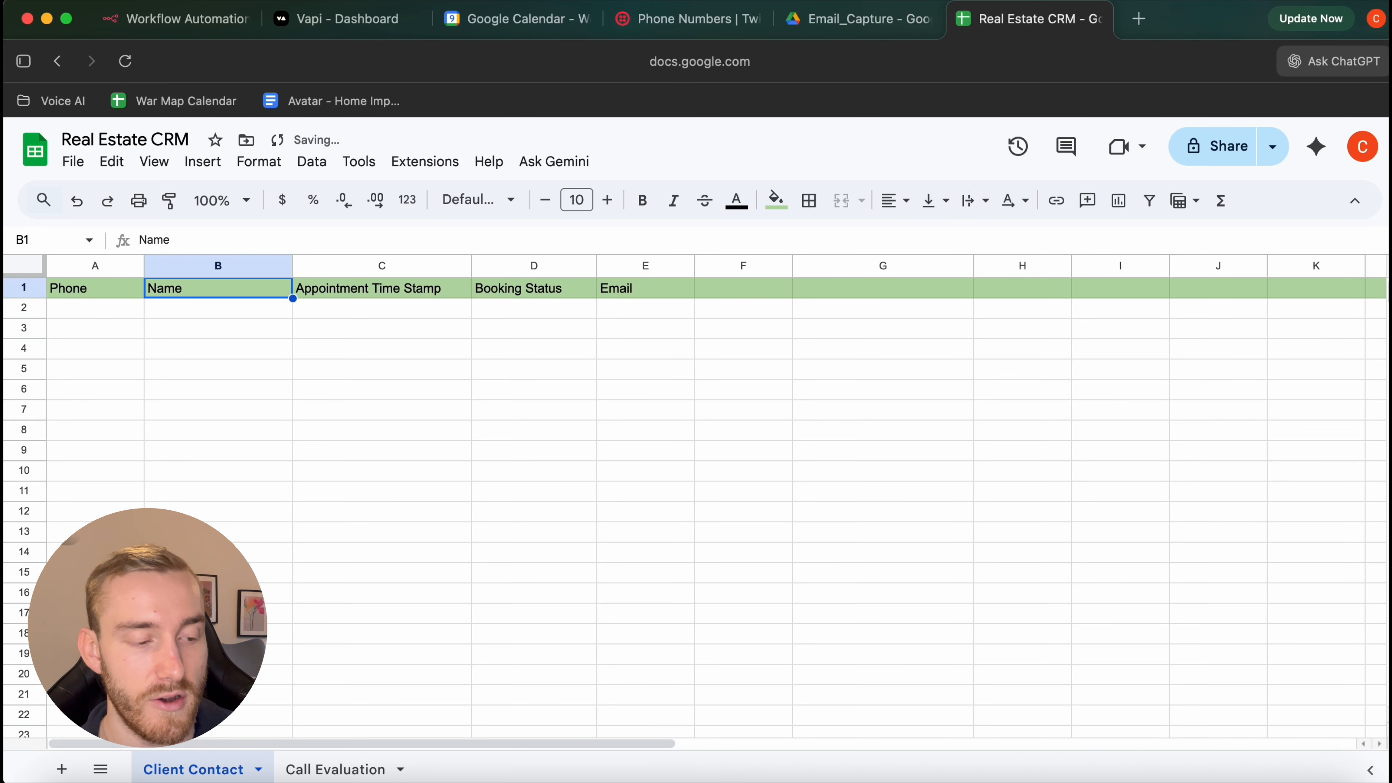
{"action": "left_click", "coordinate": [373, 289]}
{"action": "left_click", "coordinate": [521, 288]}
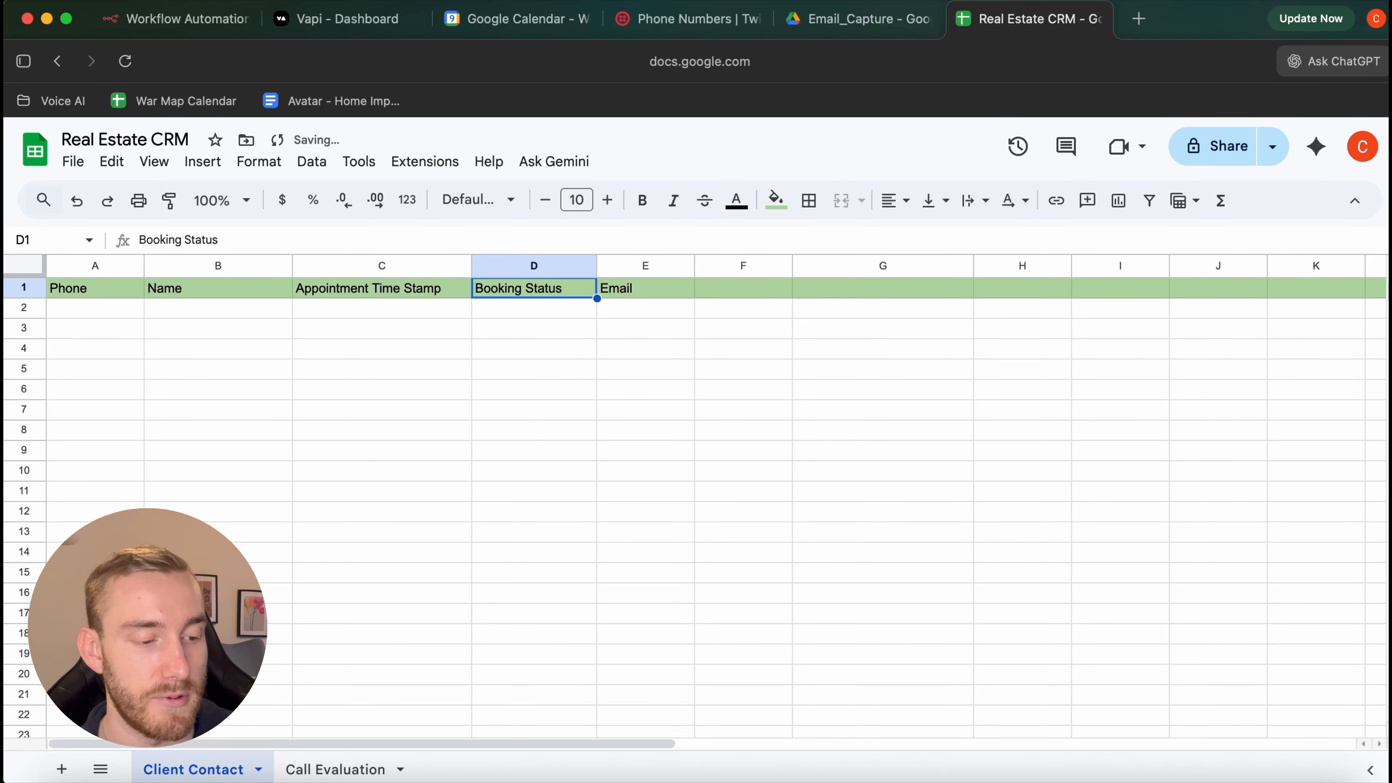
{"action": "left_click", "coordinate": [641, 289]}
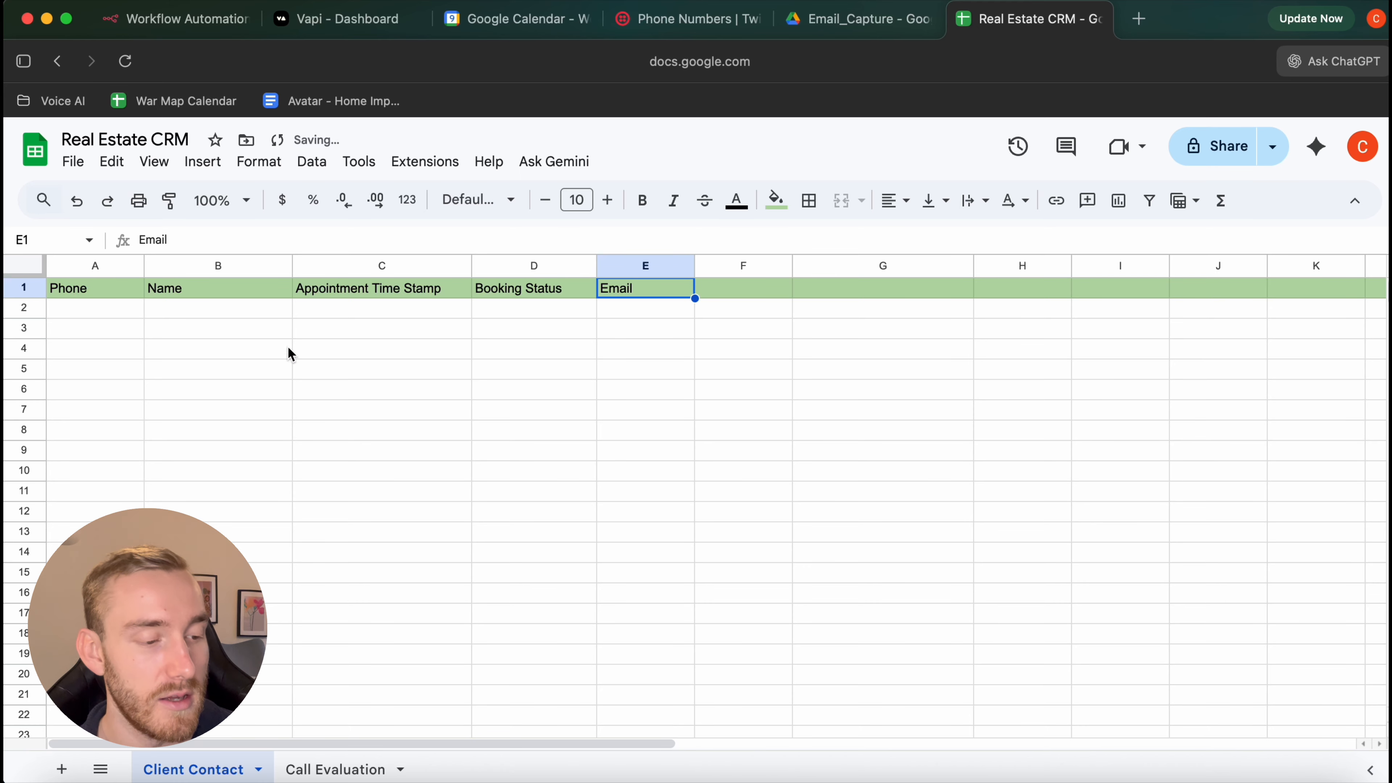
Recheck the Appointment Time Stamp header, then open the Get row(s) in sheet node in n8n
{"action": "left_click", "coordinate": [361, 291]}
{"action": "key", "text": "Right"}
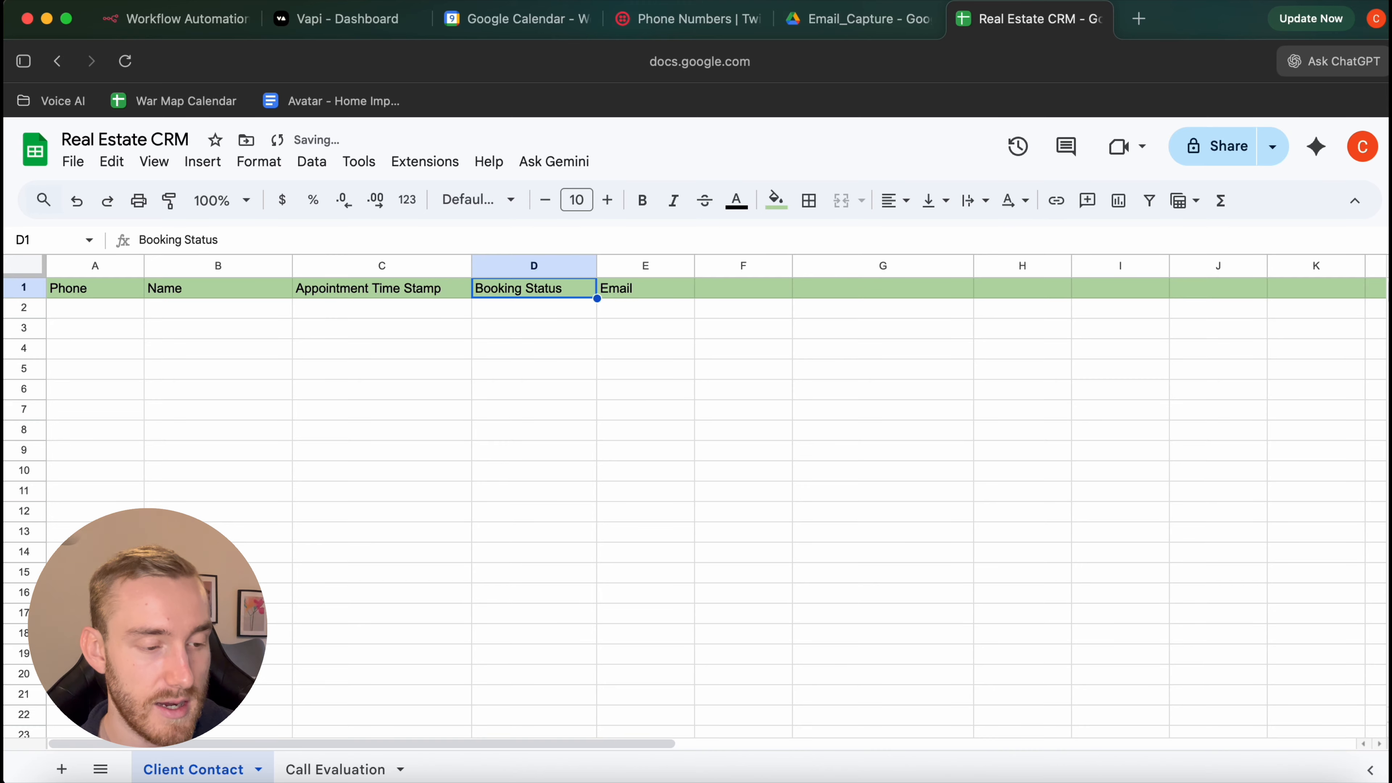
{"action": "key", "text": "Left"}
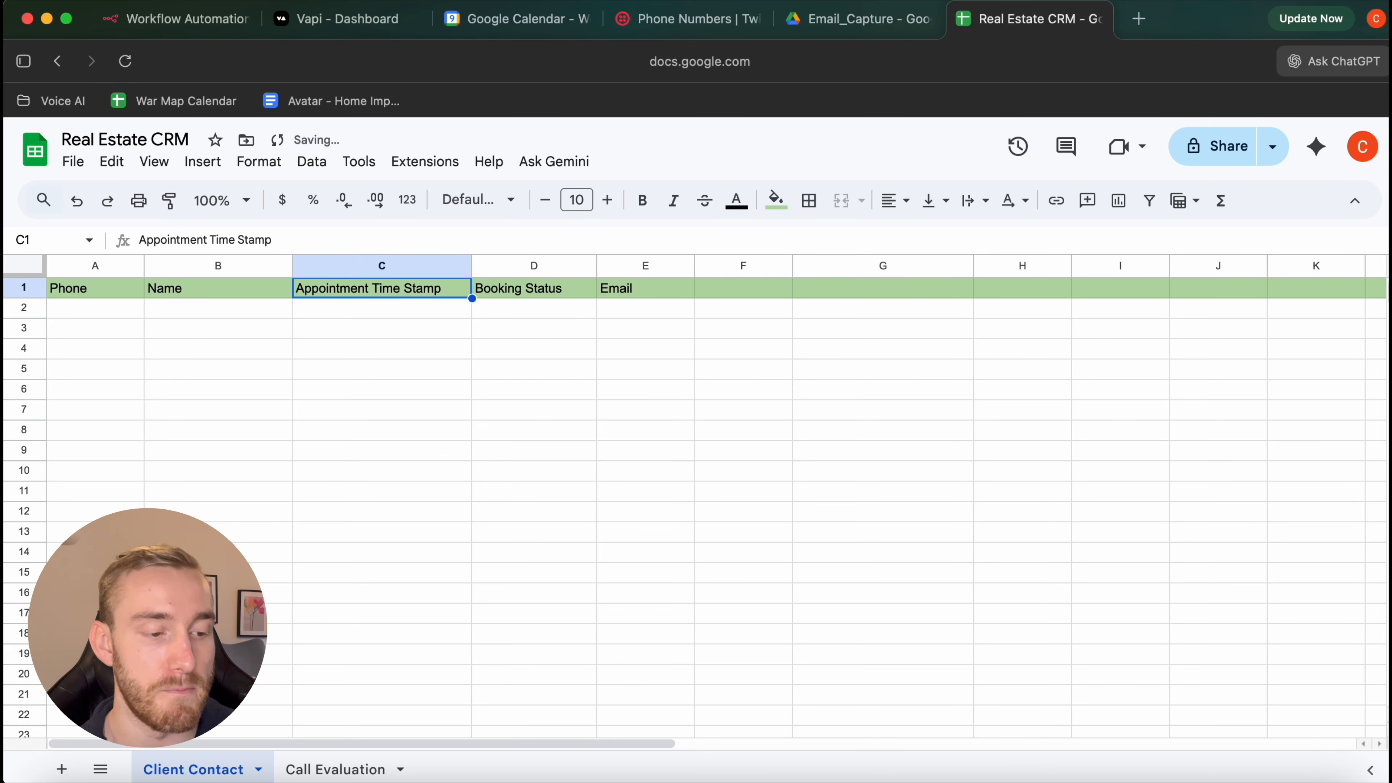
{"action": "key", "text": "ctrl+Tab"}
{"action": "double_click", "coordinate": [581, 324]}
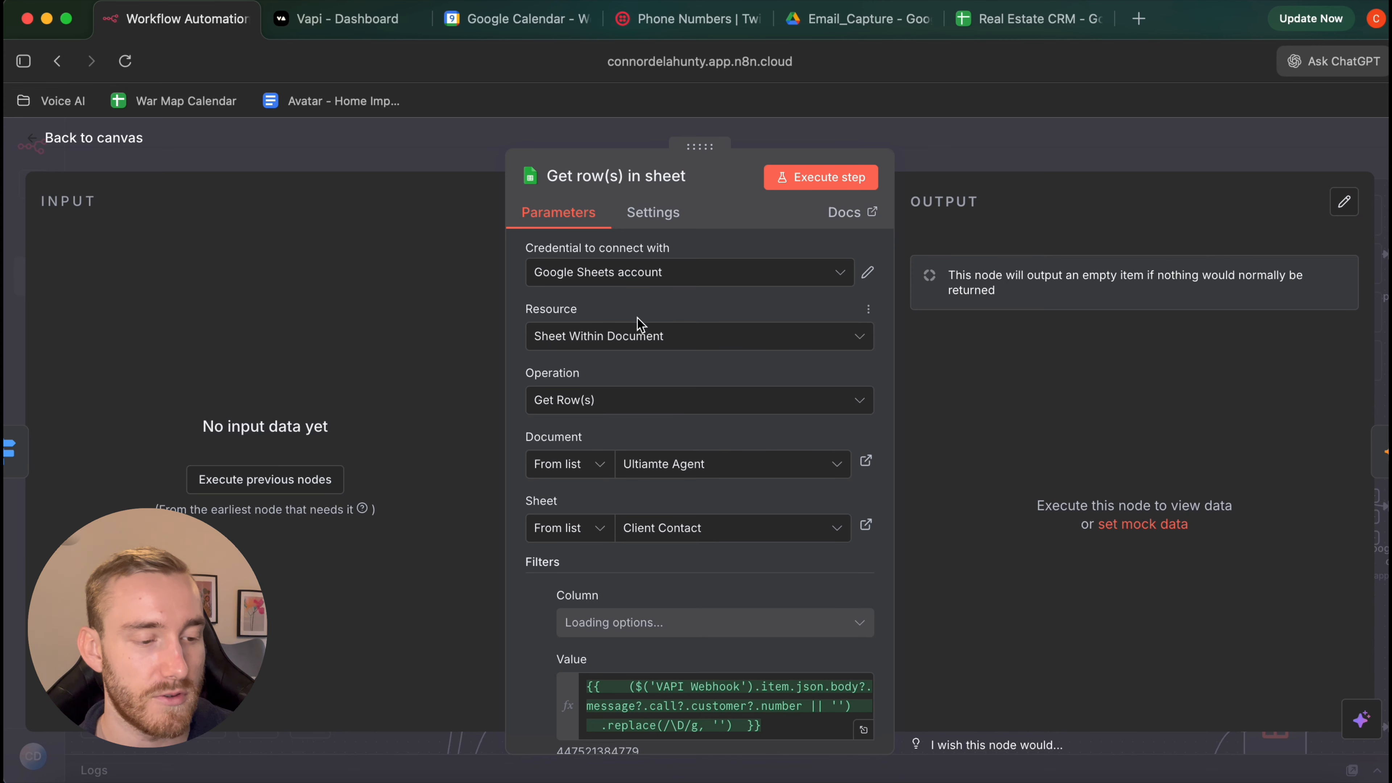
Set the Get row(s) in sheet node's document to the Real Estate CRM spreadsheet
{"action": "left_click", "coordinate": [648, 276]}
{"action": "left_click", "coordinate": [645, 273]}
{"action": "scroll", "coordinate": [677, 333], "scroll_direction": "down", "scroll_amount": 3}
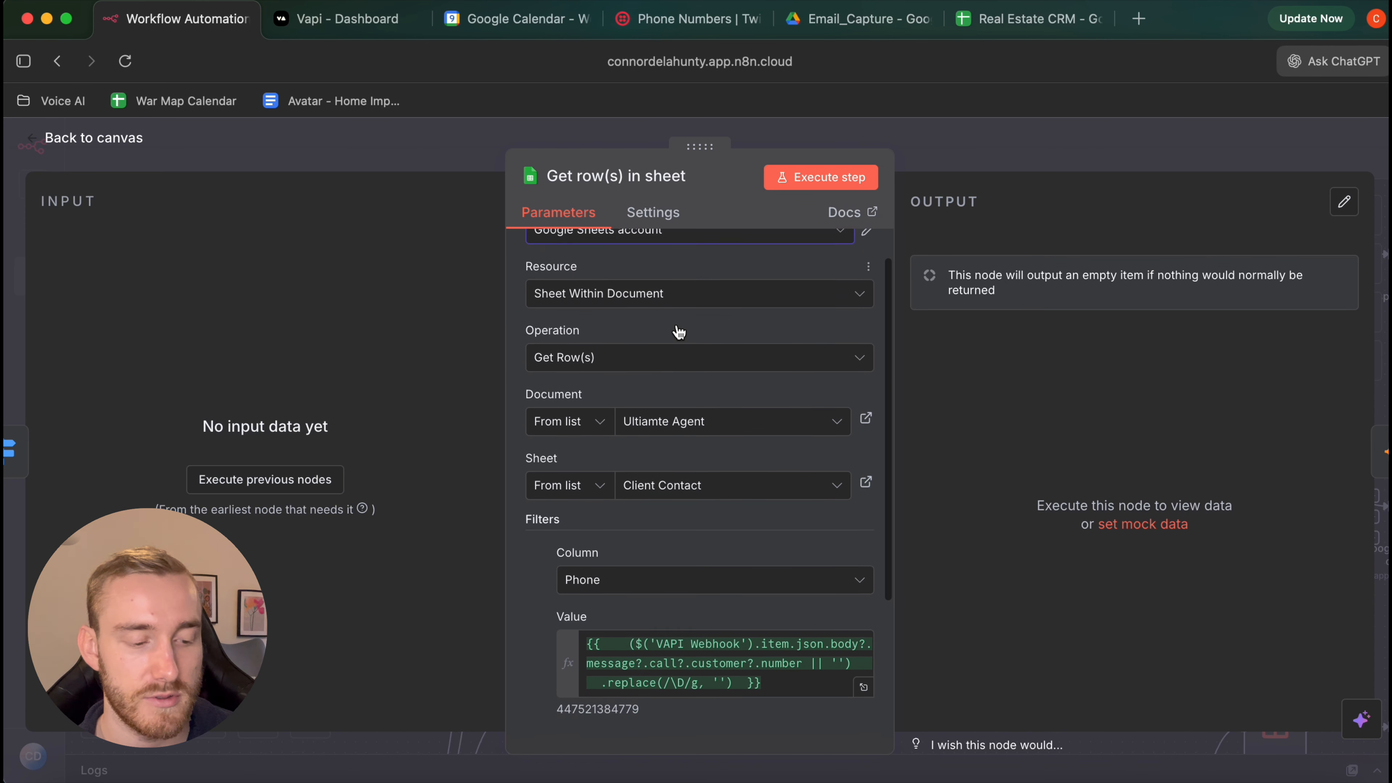
{"action": "scroll", "coordinate": [678, 326], "scroll_direction": "up", "scroll_amount": 4}
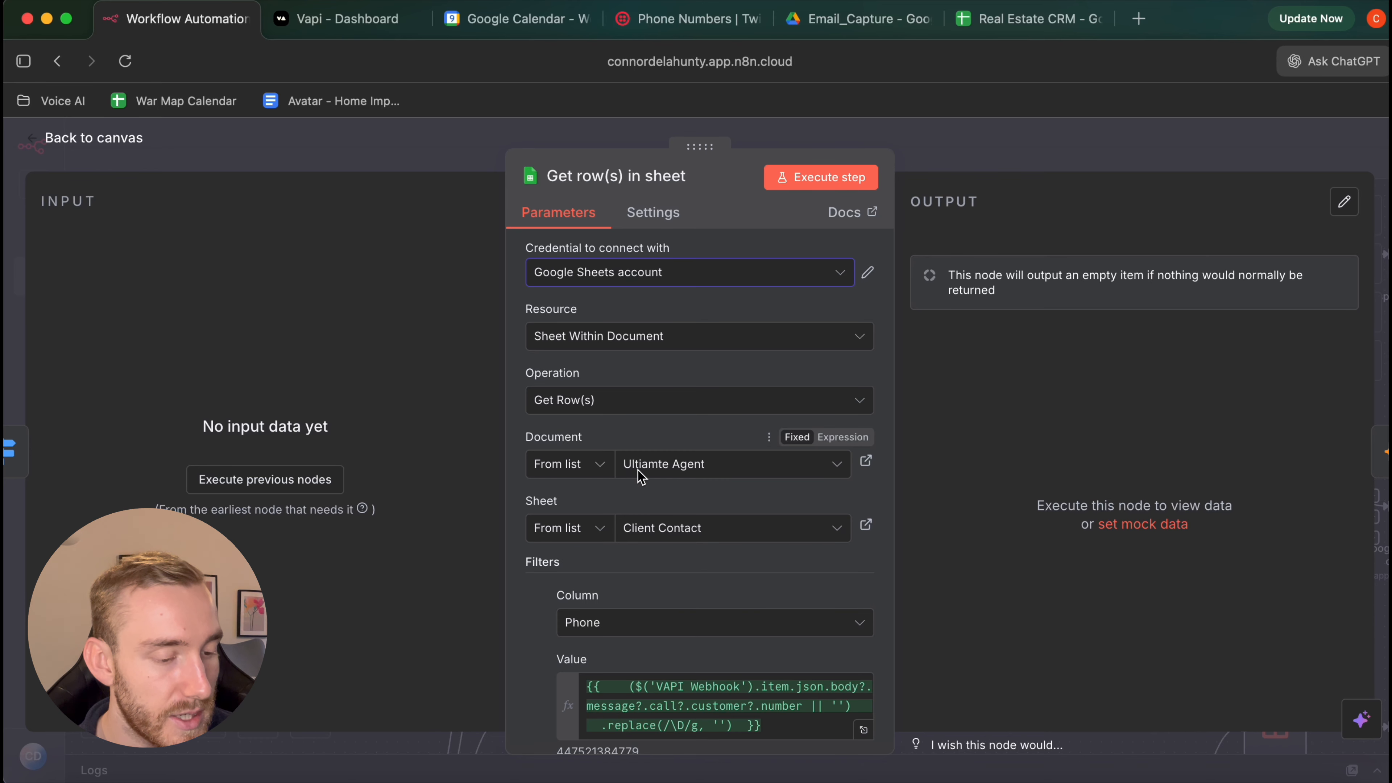
{"action": "left_click", "coordinate": [651, 473]}
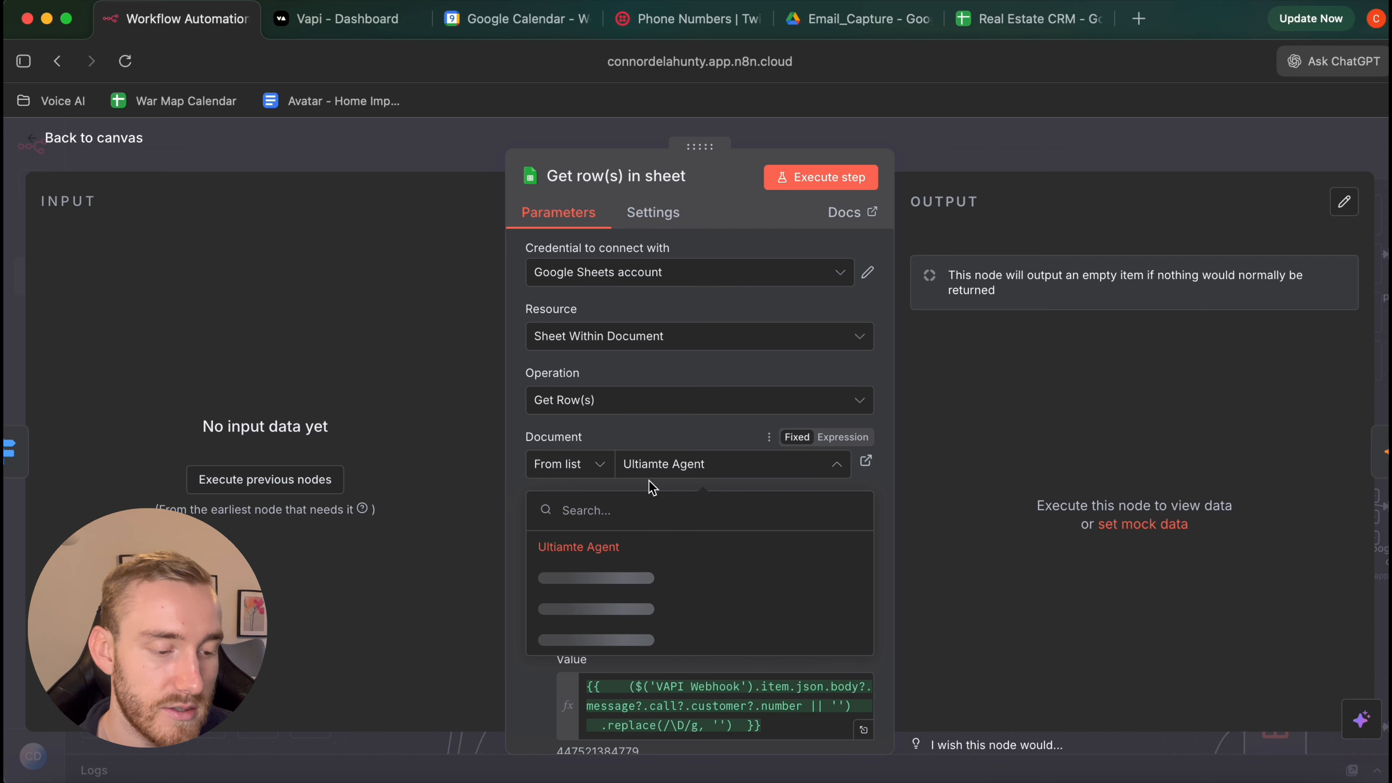
{"action": "left_click", "coordinate": [644, 447]}
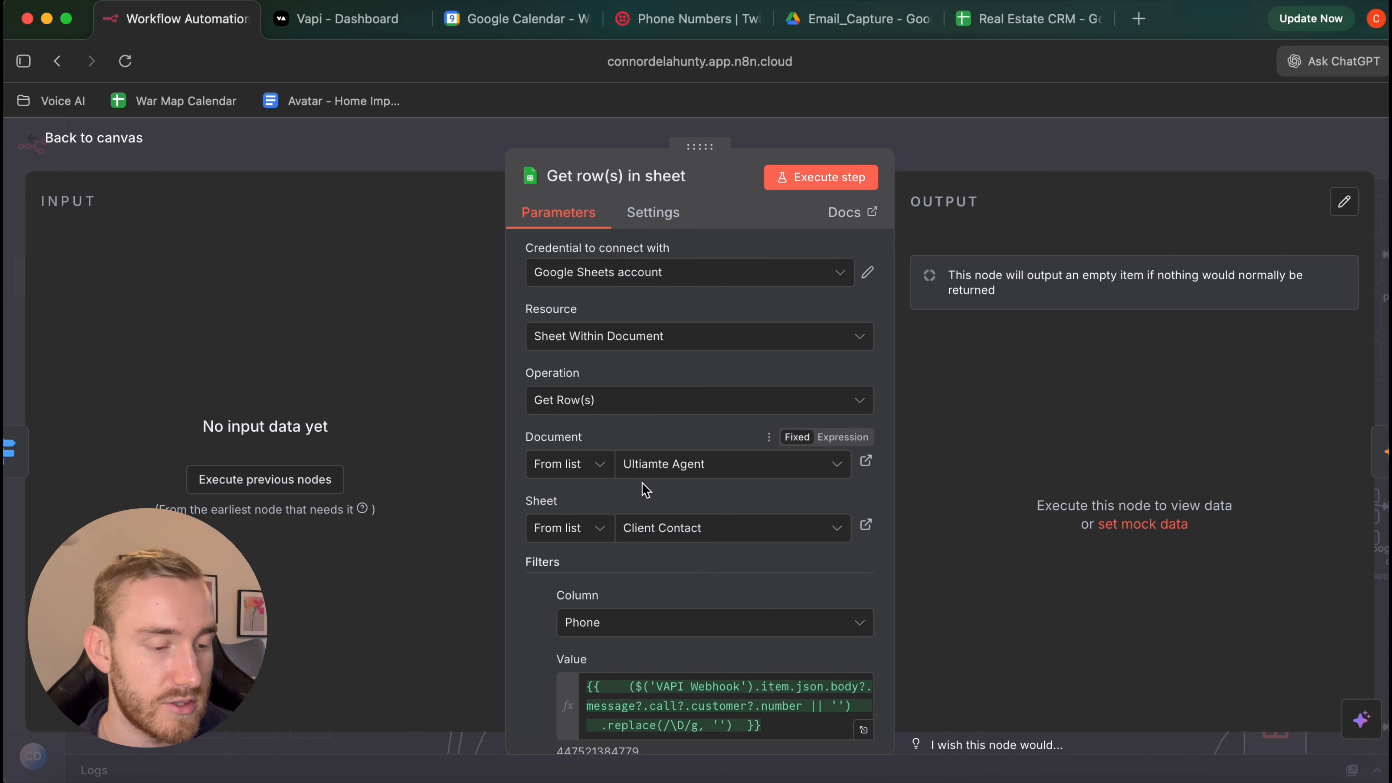
{"action": "left_click", "coordinate": [700, 466]}
{"action": "left_click", "coordinate": [653, 545]}
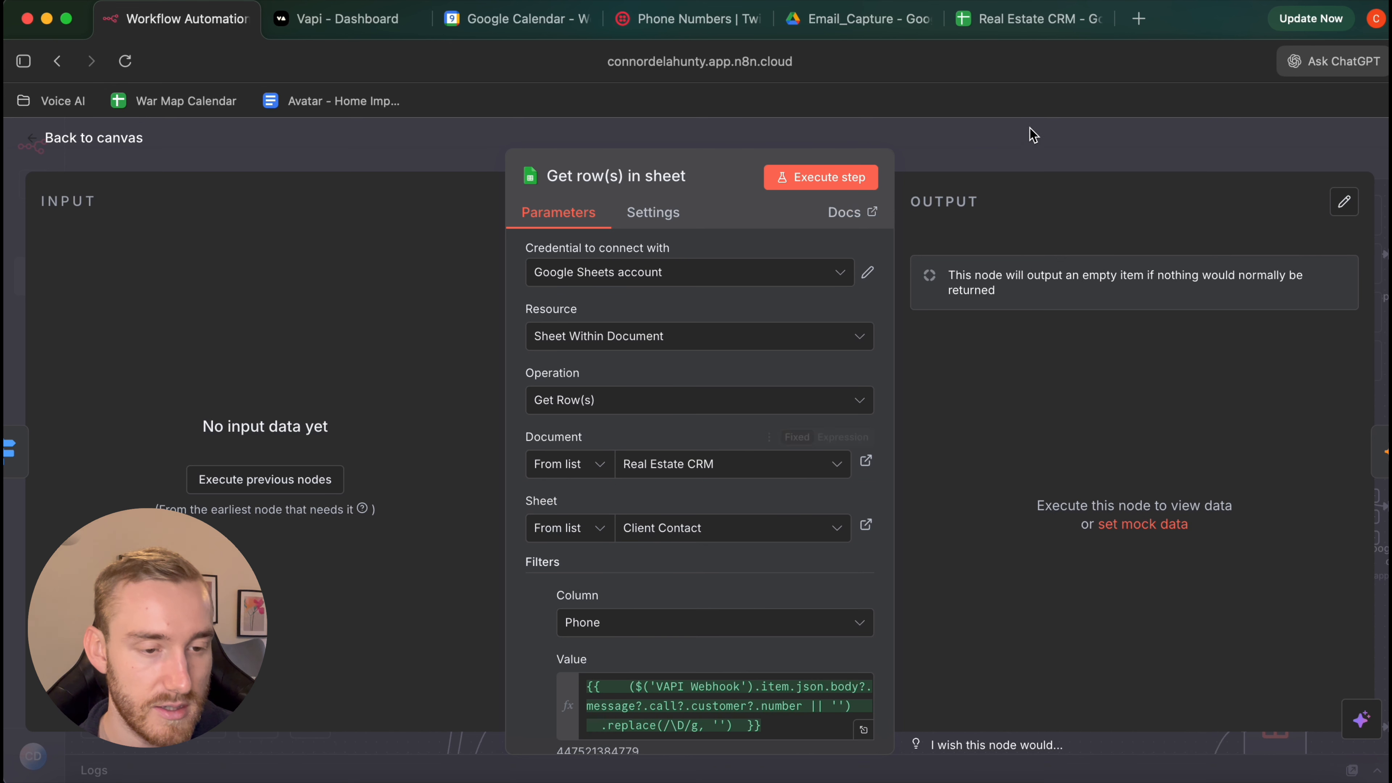
Compare the node's settings against the Client Contact sheet in Real Estate CRM
{"action": "left_click", "coordinate": [1030, 19]}
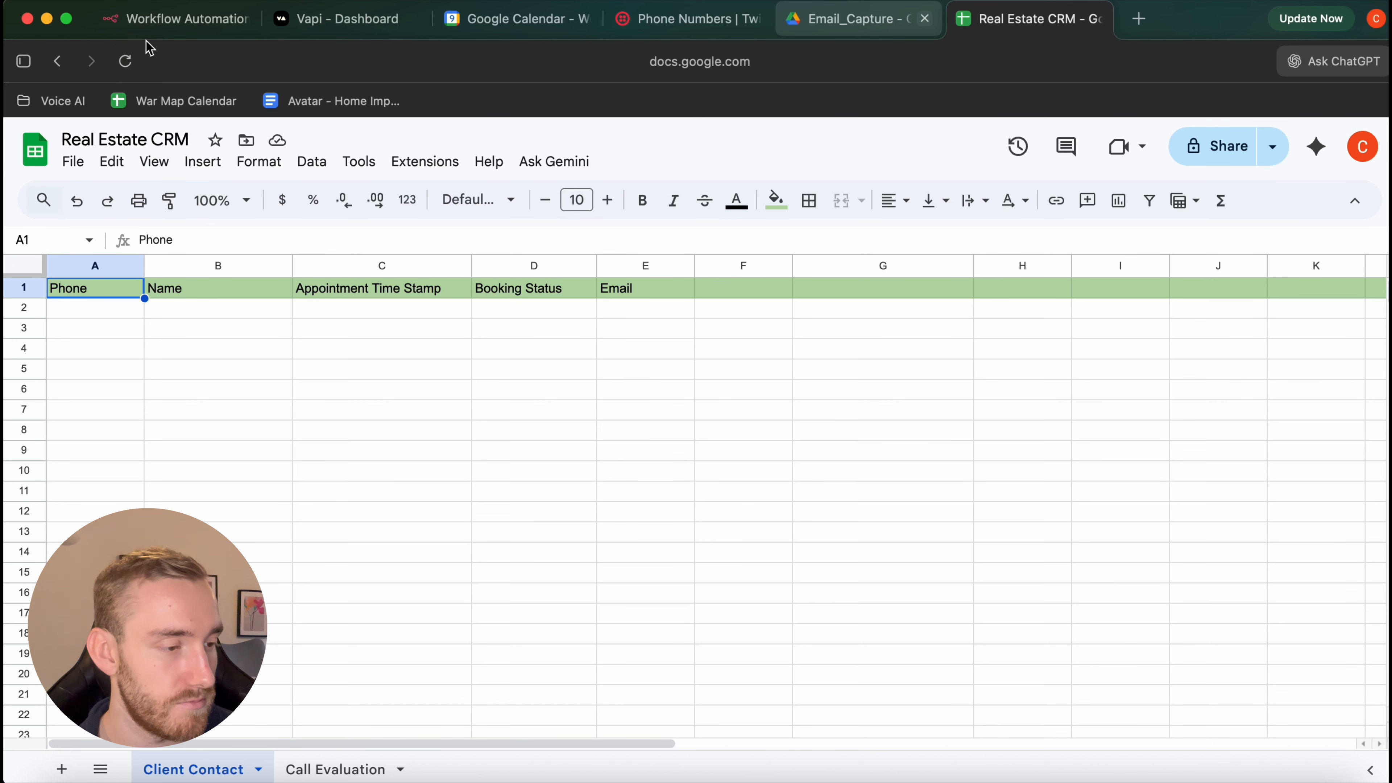
{"action": "left_click", "coordinate": [164, 21]}
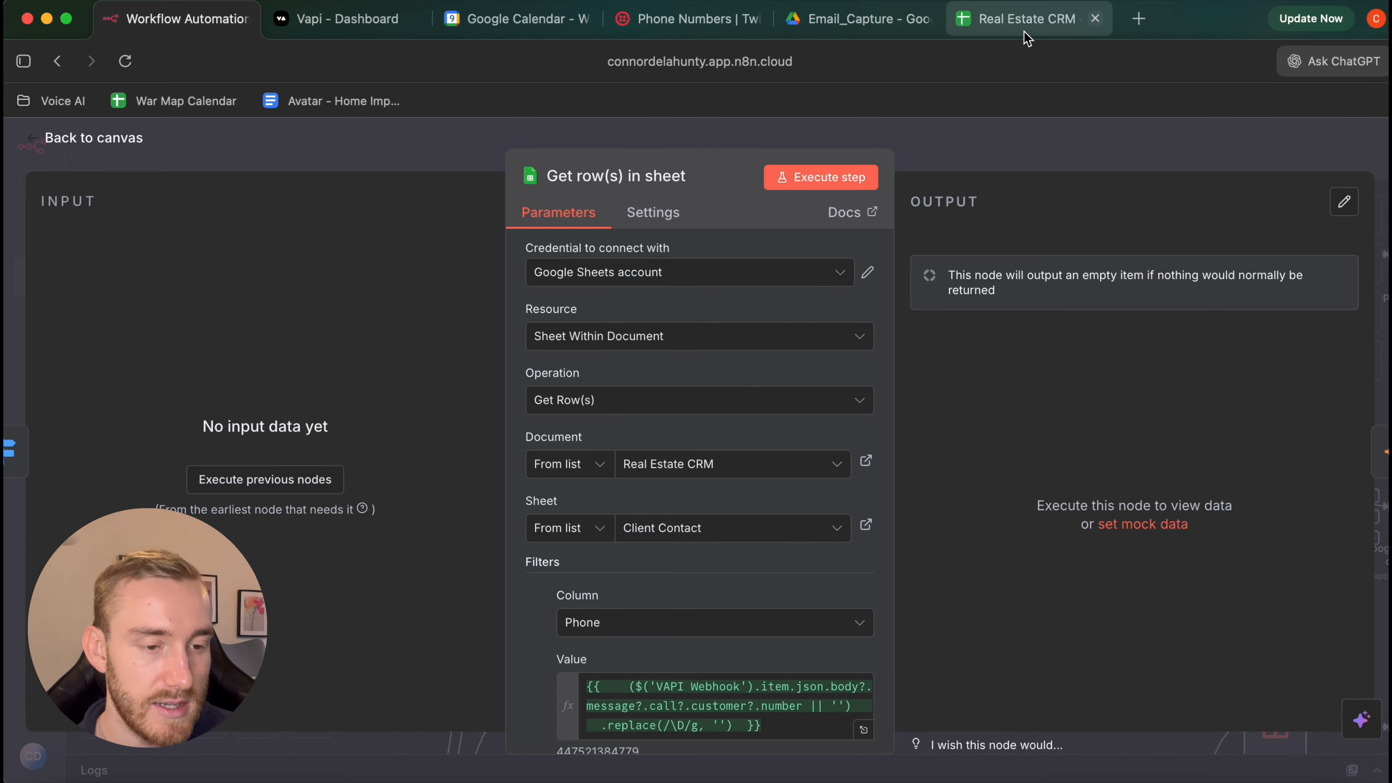
{"action": "left_click", "coordinate": [1031, 23]}
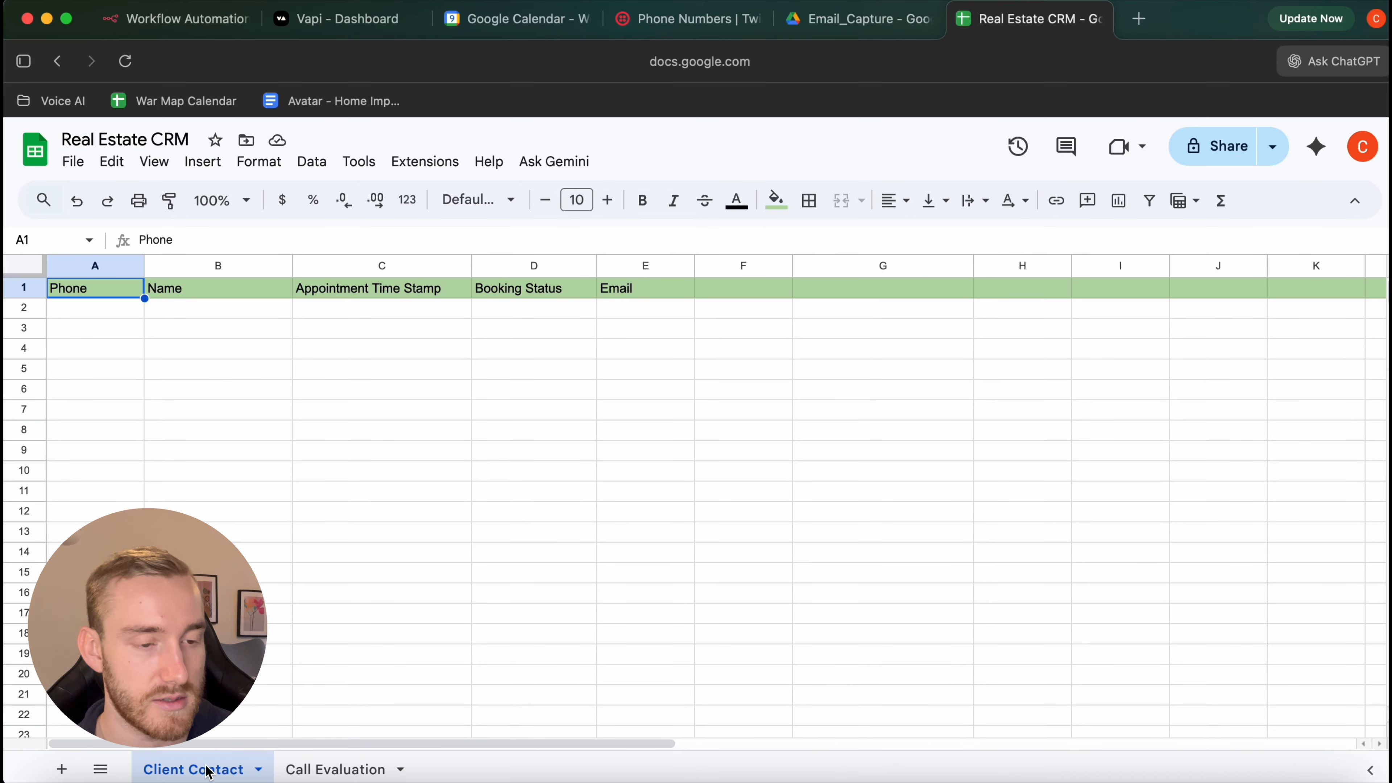
{"action": "left_click", "coordinate": [175, 19]}
{"action": "scroll", "coordinate": [687, 515], "scroll_direction": "down", "scroll_amount": 5}
Close the Get row(s) in sheet node and pan around the workflow canvas
{"action": "left_click", "coordinate": [107, 143]}
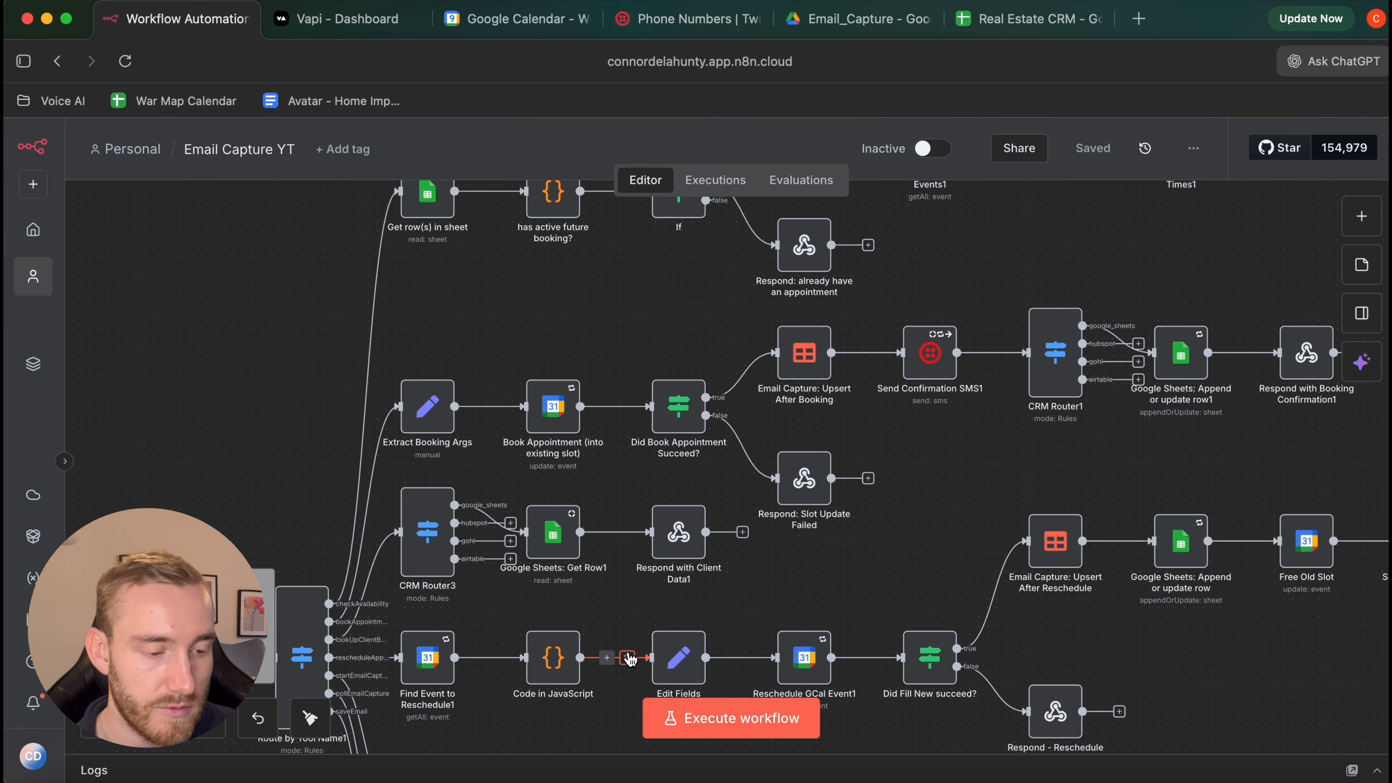
{"action": "scroll", "coordinate": [639, 619], "scroll_direction": "left", "scroll_amount": 1}
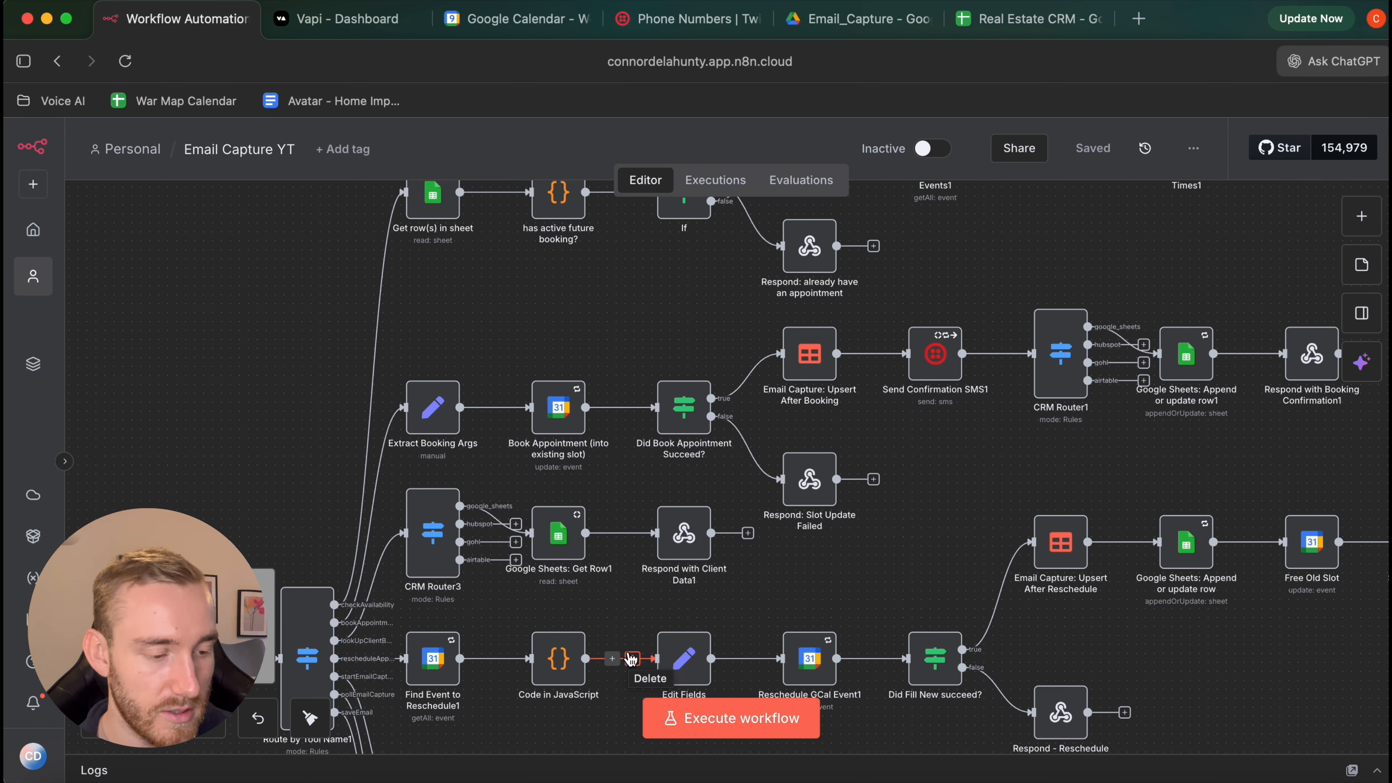
{"action": "scroll", "coordinate": [648, 585], "scroll_direction": "down", "scroll_amount": 3}
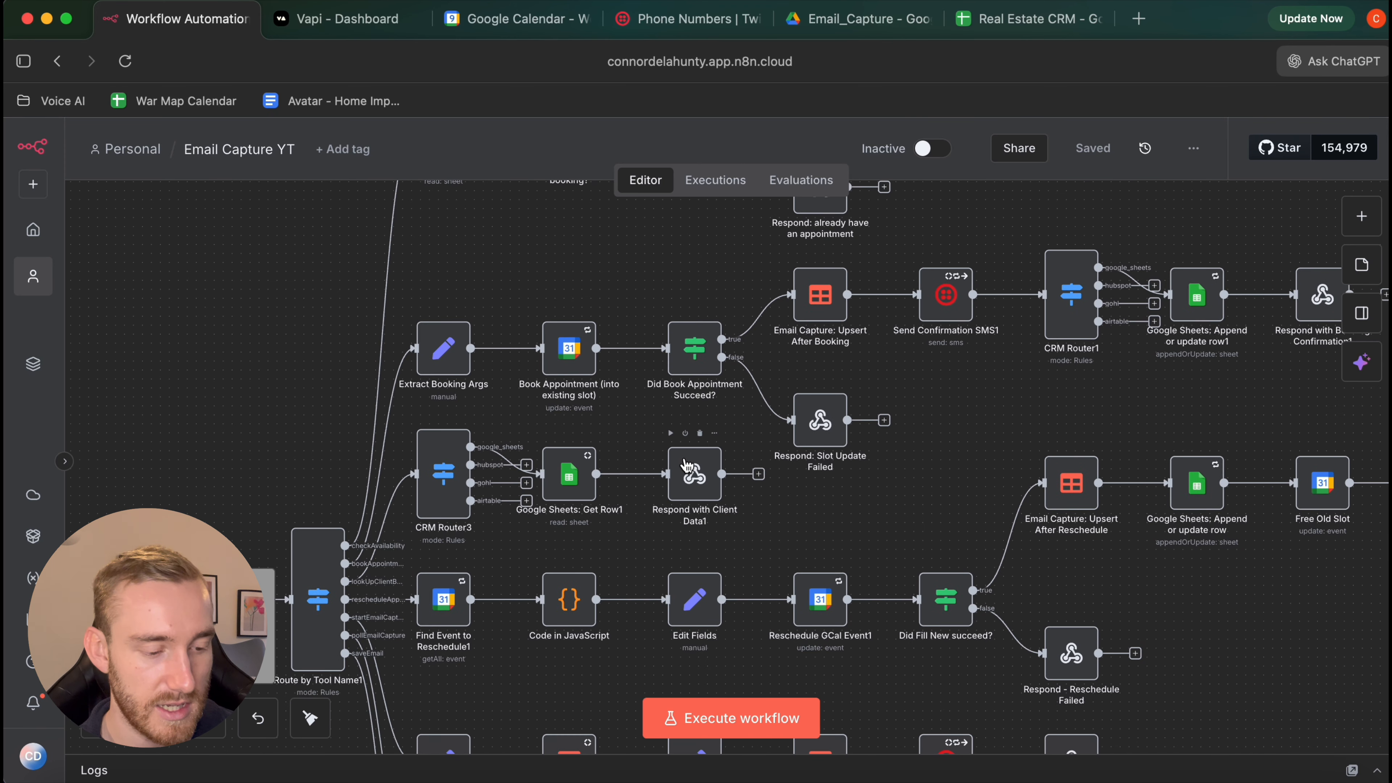
{"action": "scroll", "coordinate": [685, 464], "scroll_direction": "up", "scroll_amount": 8}
{"action": "scroll", "coordinate": [686, 465], "scroll_direction": "down", "scroll_amount": 5}
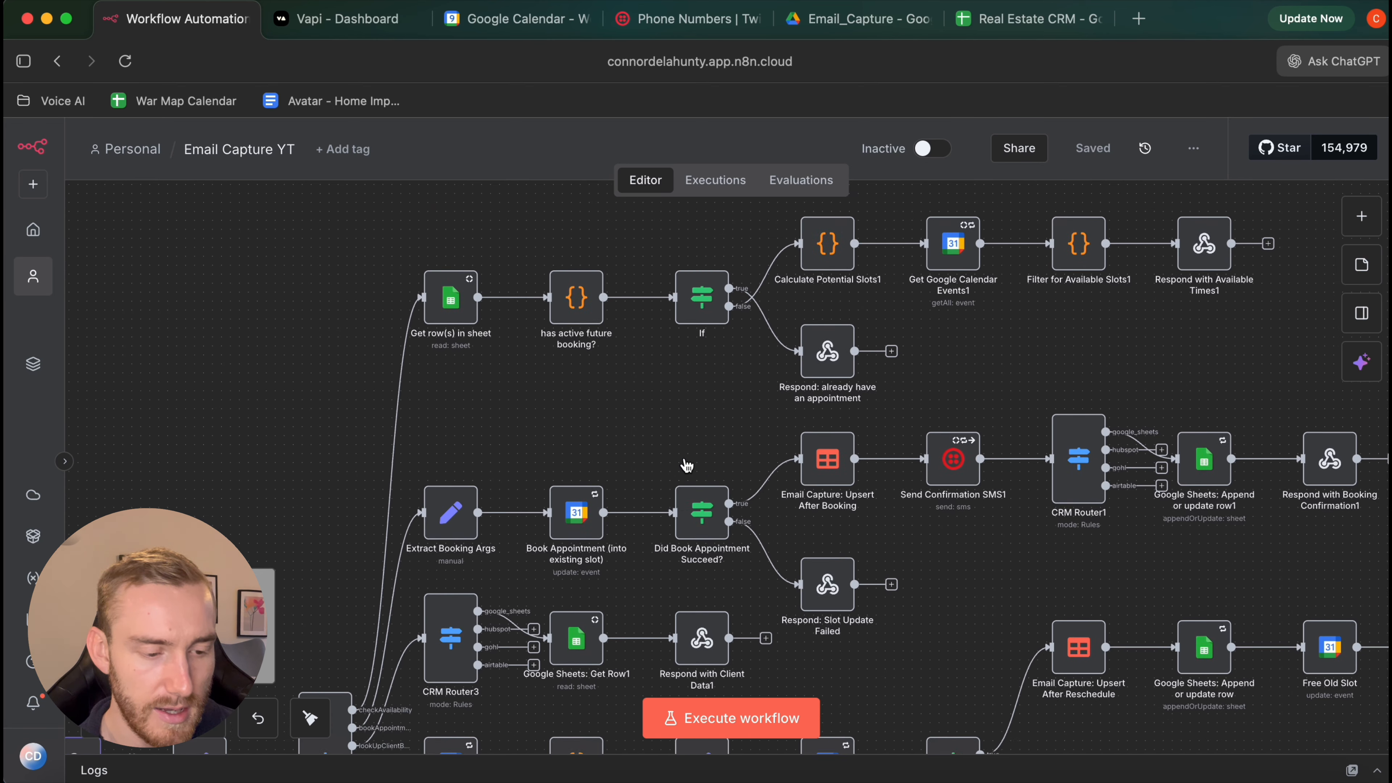
{"action": "scroll", "coordinate": [686, 465], "scroll_direction": "right", "scroll_amount": 6}
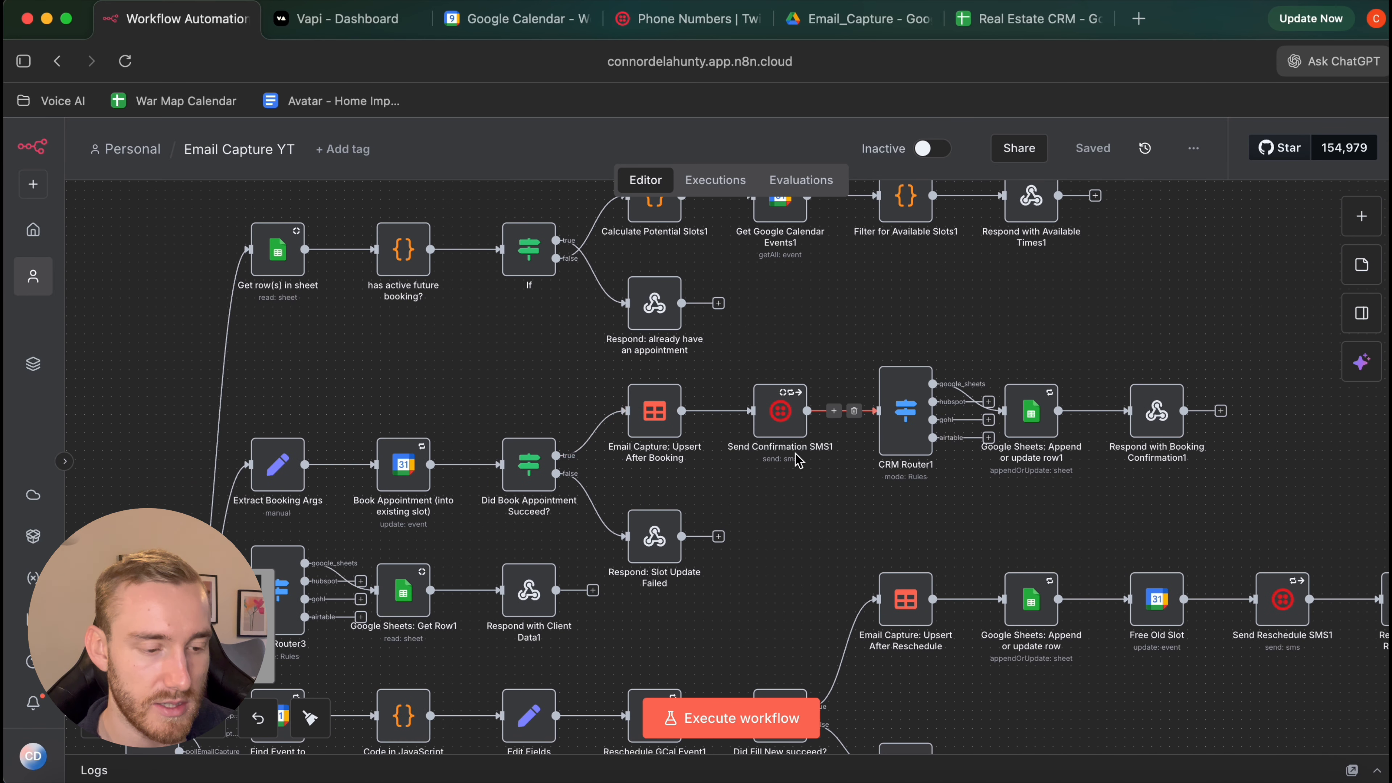
{"action": "scroll", "coordinate": [1011, 518], "scroll_direction": "right", "scroll_amount": 3}
{"action": "scroll", "coordinate": [651, 399], "scroll_direction": "left", "scroll_amount": 3}
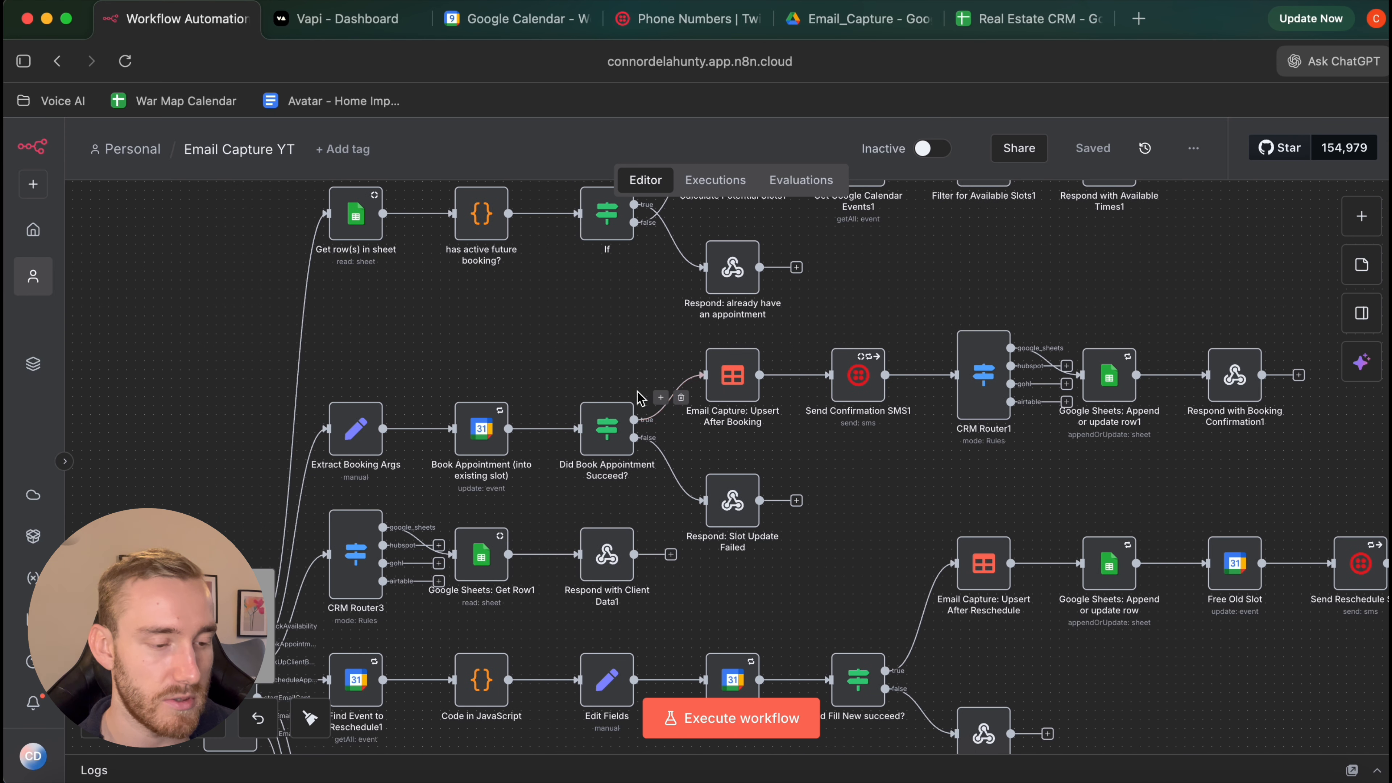
{"action": "scroll", "coordinate": [931, 416], "scroll_direction": "down", "scroll_amount": 3}
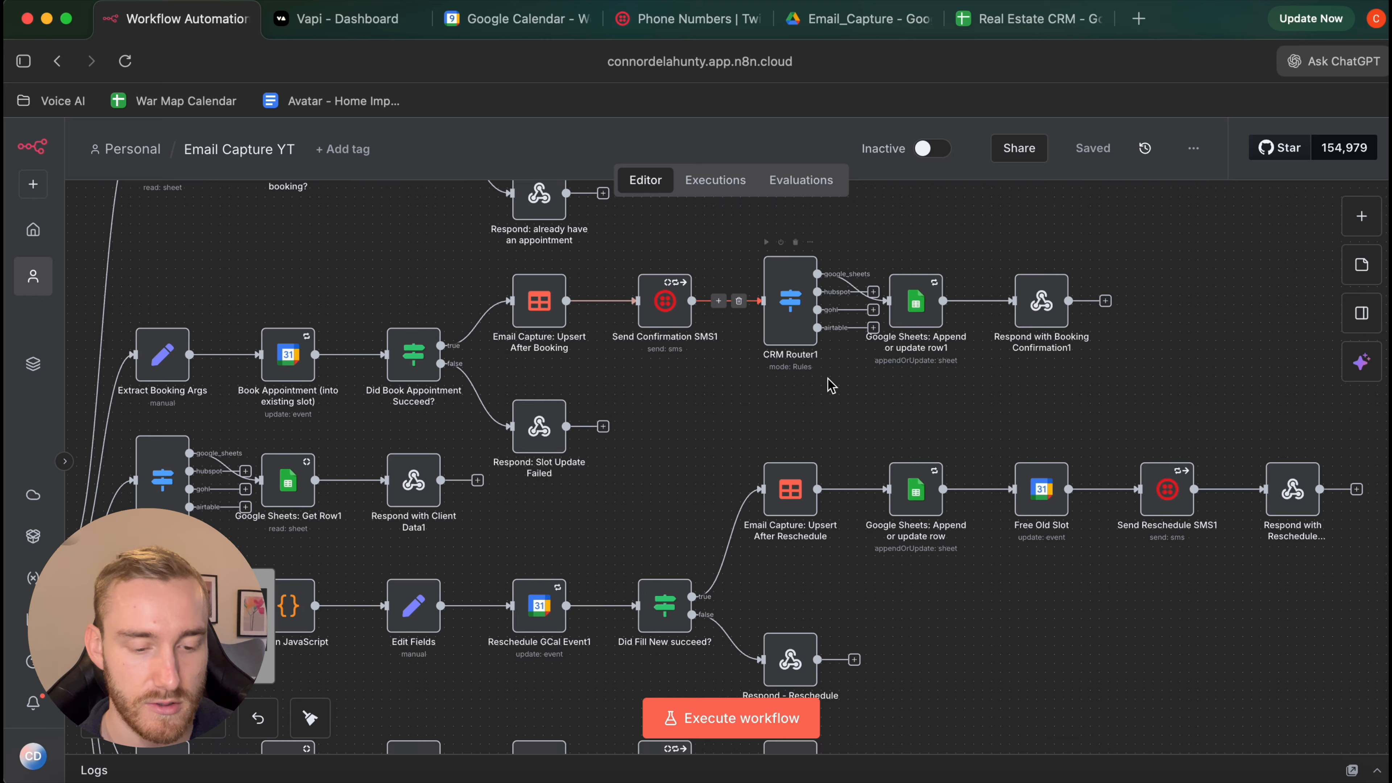
{"action": "scroll", "coordinate": [1140, 466], "scroll_direction": "down", "scroll_amount": 8}
{"action": "scroll", "coordinate": [1129, 447], "scroll_direction": "down", "scroll_amount": 2}
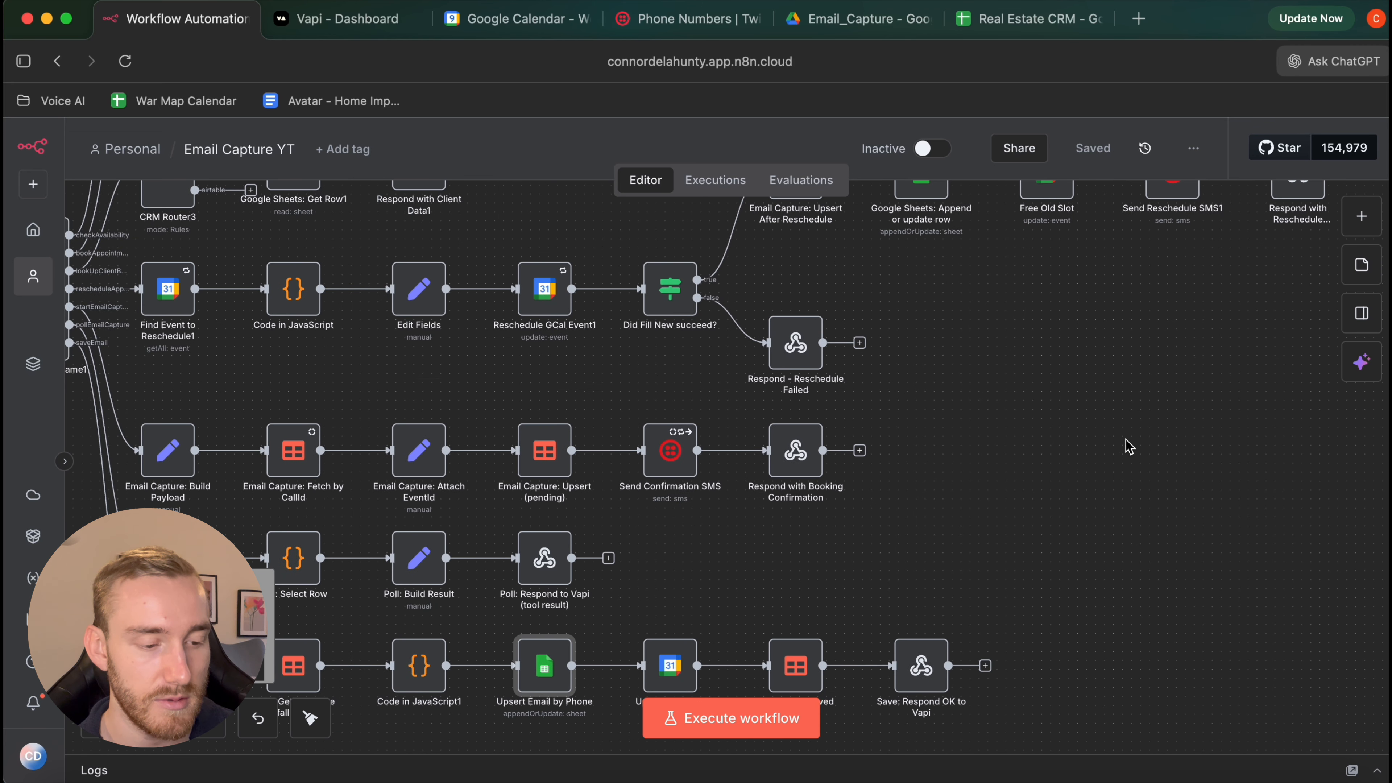
{"action": "scroll", "coordinate": [932, 466], "scroll_direction": "left", "scroll_amount": 4}
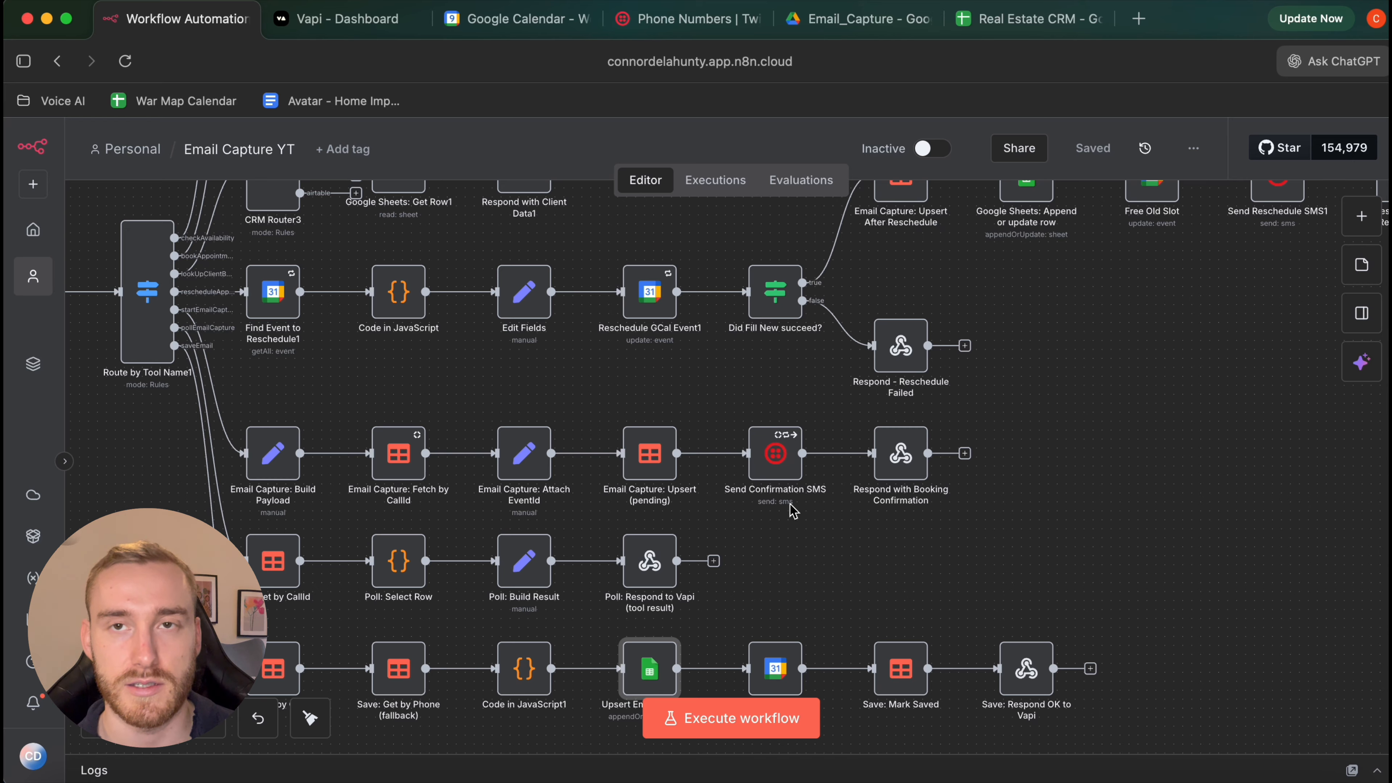
{"action": "scroll", "coordinate": [793, 510], "scroll_direction": "up", "scroll_amount": 5}
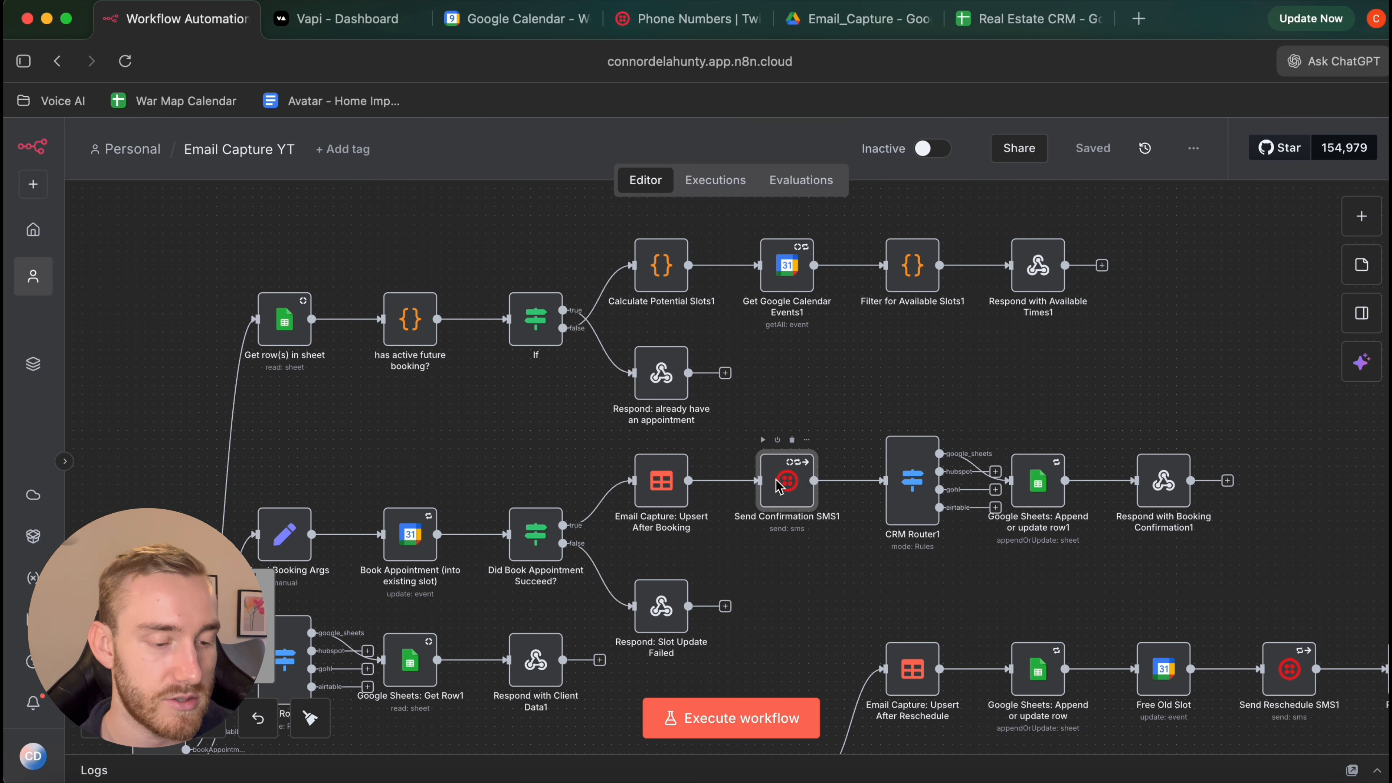
Confirm the Send Confirmation SMS1 node uses the Twilio account credential, then close it
{"action": "double_click", "coordinate": [779, 486]}
{"action": "left_click", "coordinate": [621, 280]}
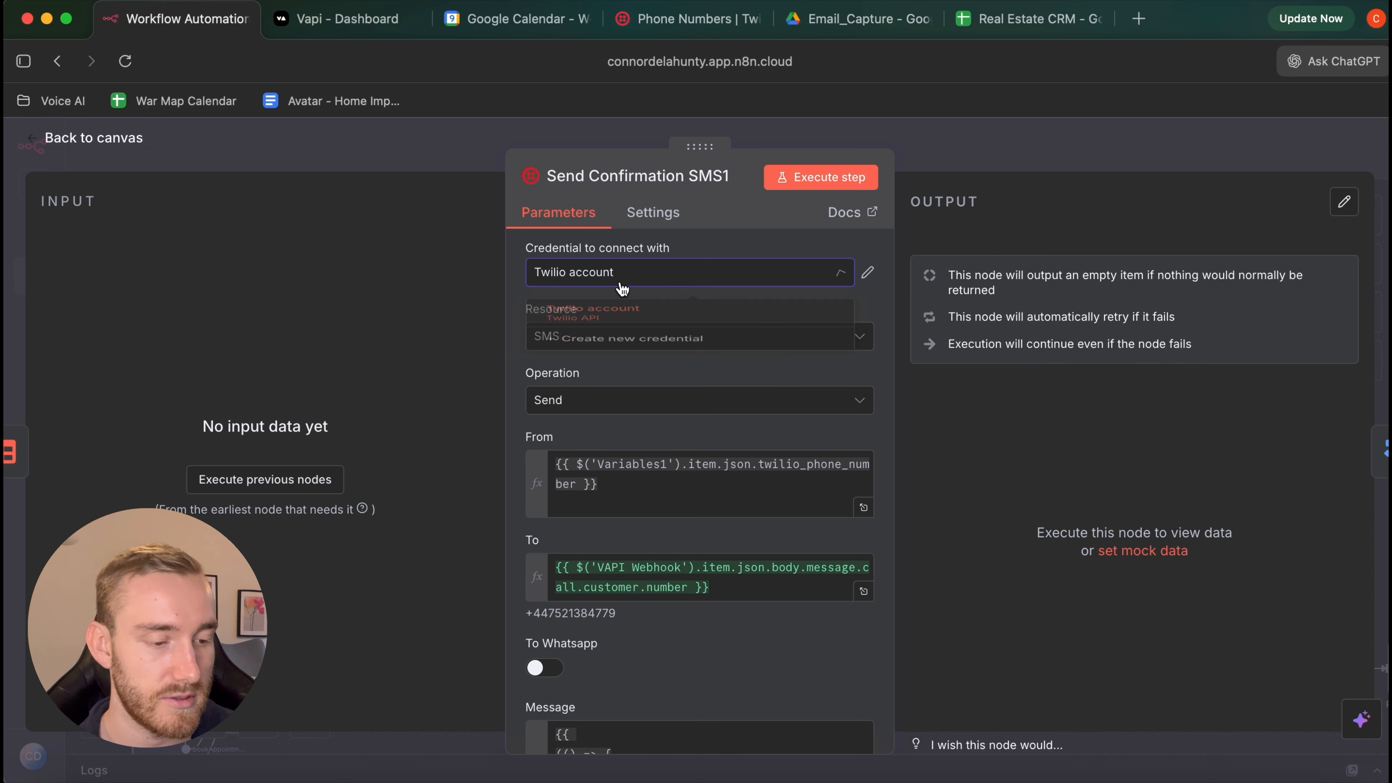
{"action": "key", "text": "Escape"}
{"action": "key", "text": "Escape"}
{"action": "scroll", "coordinate": [774, 487], "scroll_direction": "left", "scroll_amount": 15}
{"action": "scroll", "coordinate": [774, 487], "scroll_direction": "down", "scroll_amount": 6}
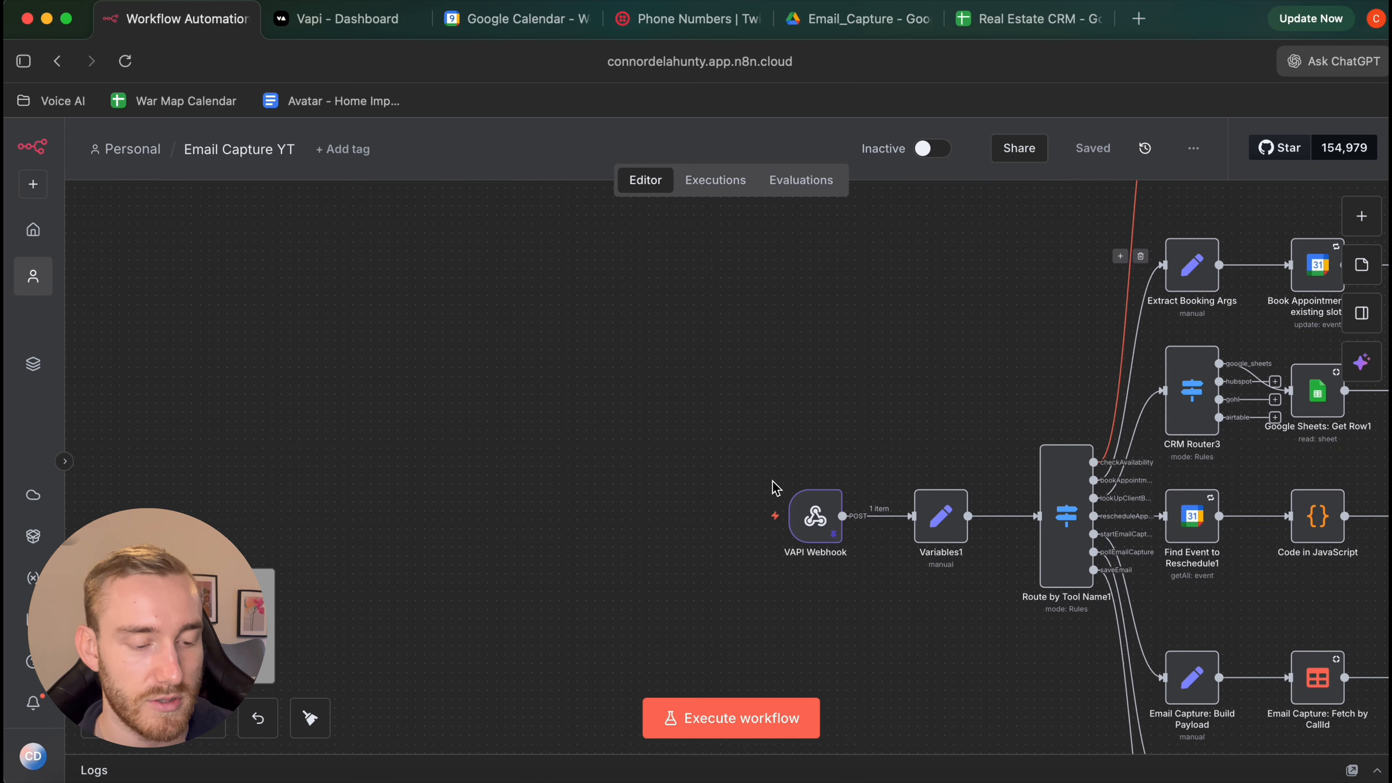
Review Variables1's Europe/London time zone, 9–17 workday and 15-minute meetings, then return to the canvas
{"action": "double_click", "coordinate": [865, 466]}
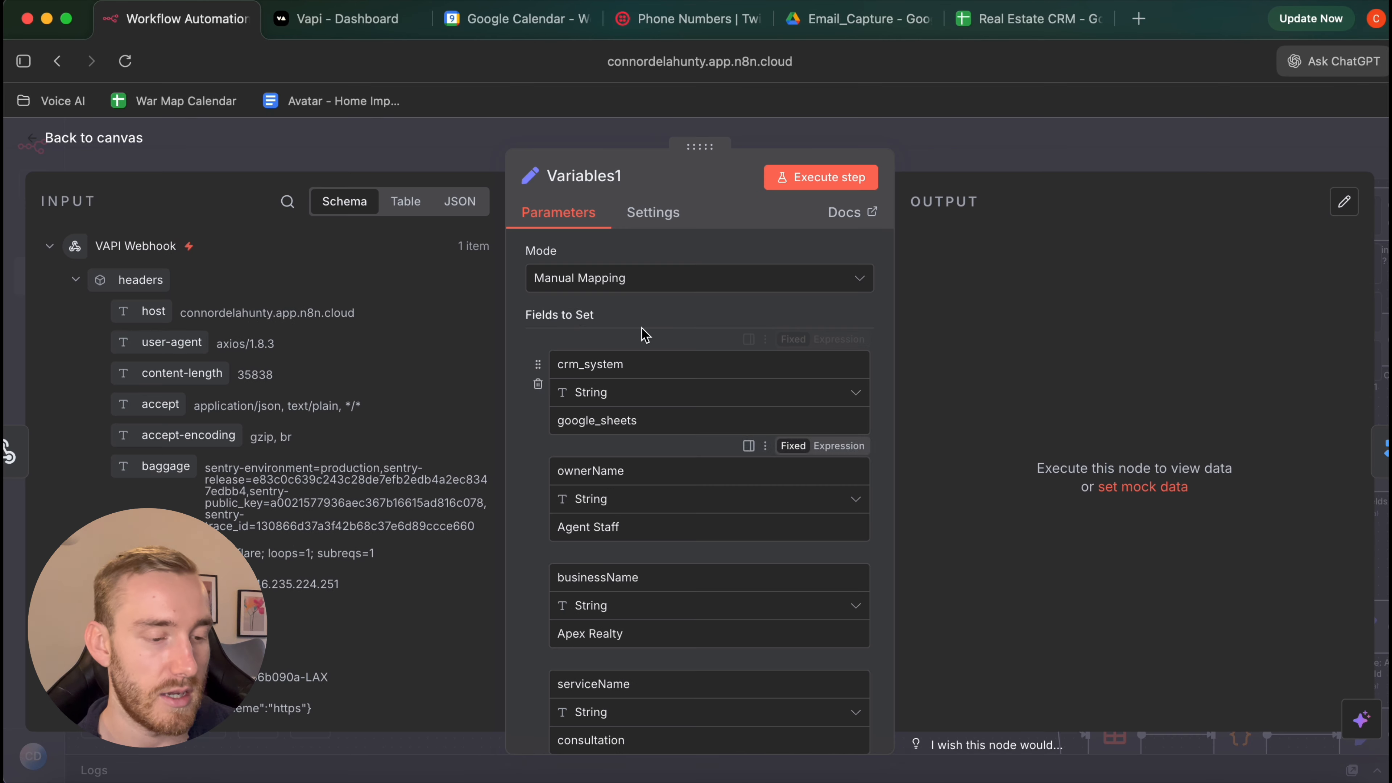
{"action": "mouse_move", "coordinate": [567, 329]}
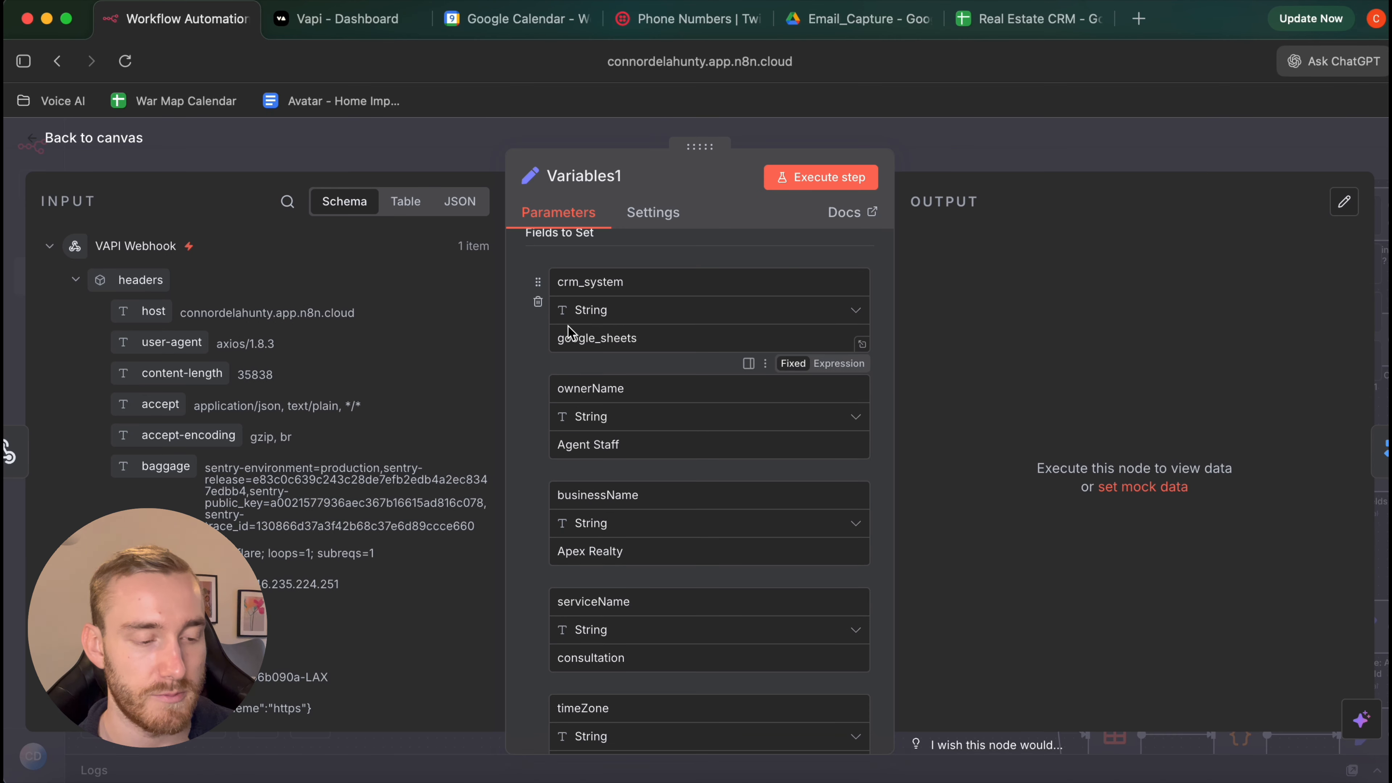
{"action": "scroll", "coordinate": [557, 348], "scroll_direction": "down", "scroll_amount": 5}
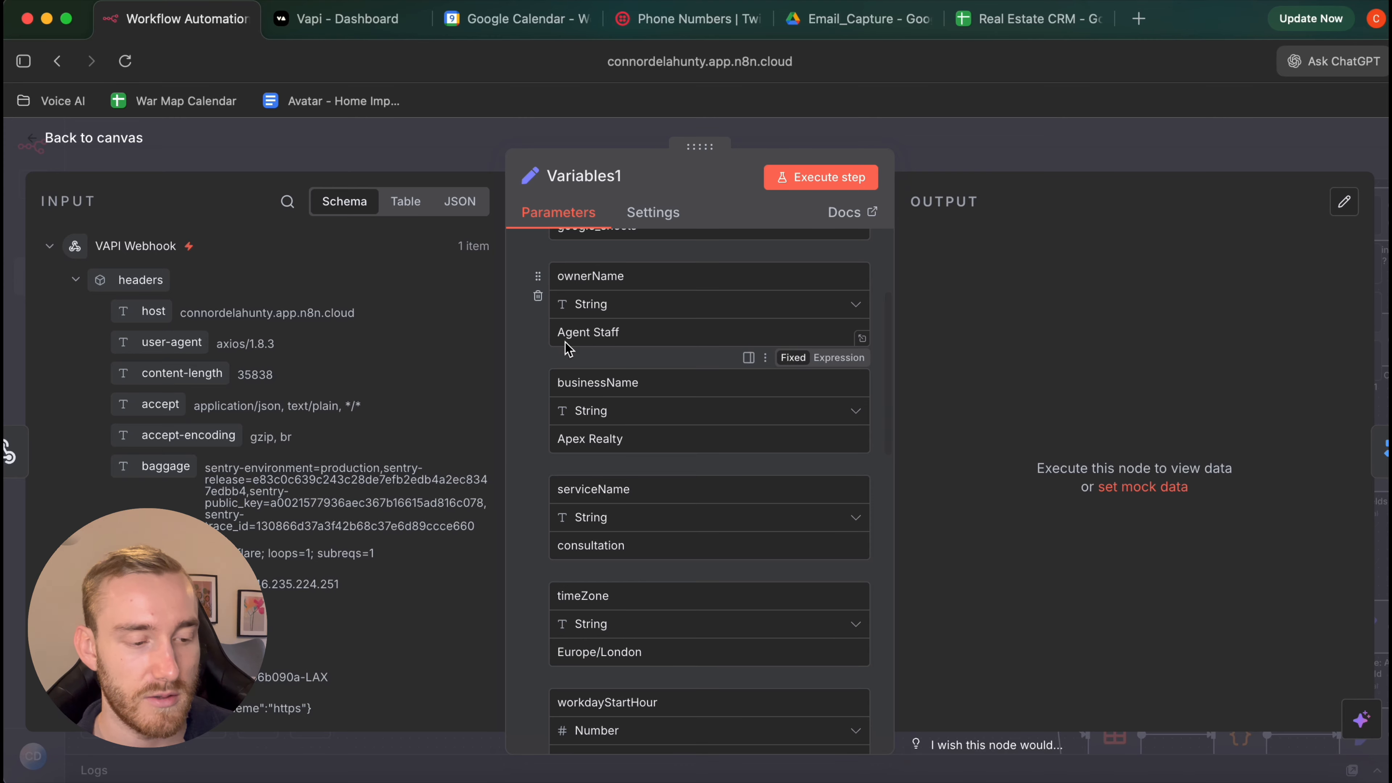
{"action": "scroll", "coordinate": [603, 405], "scroll_direction": "down", "scroll_amount": 4}
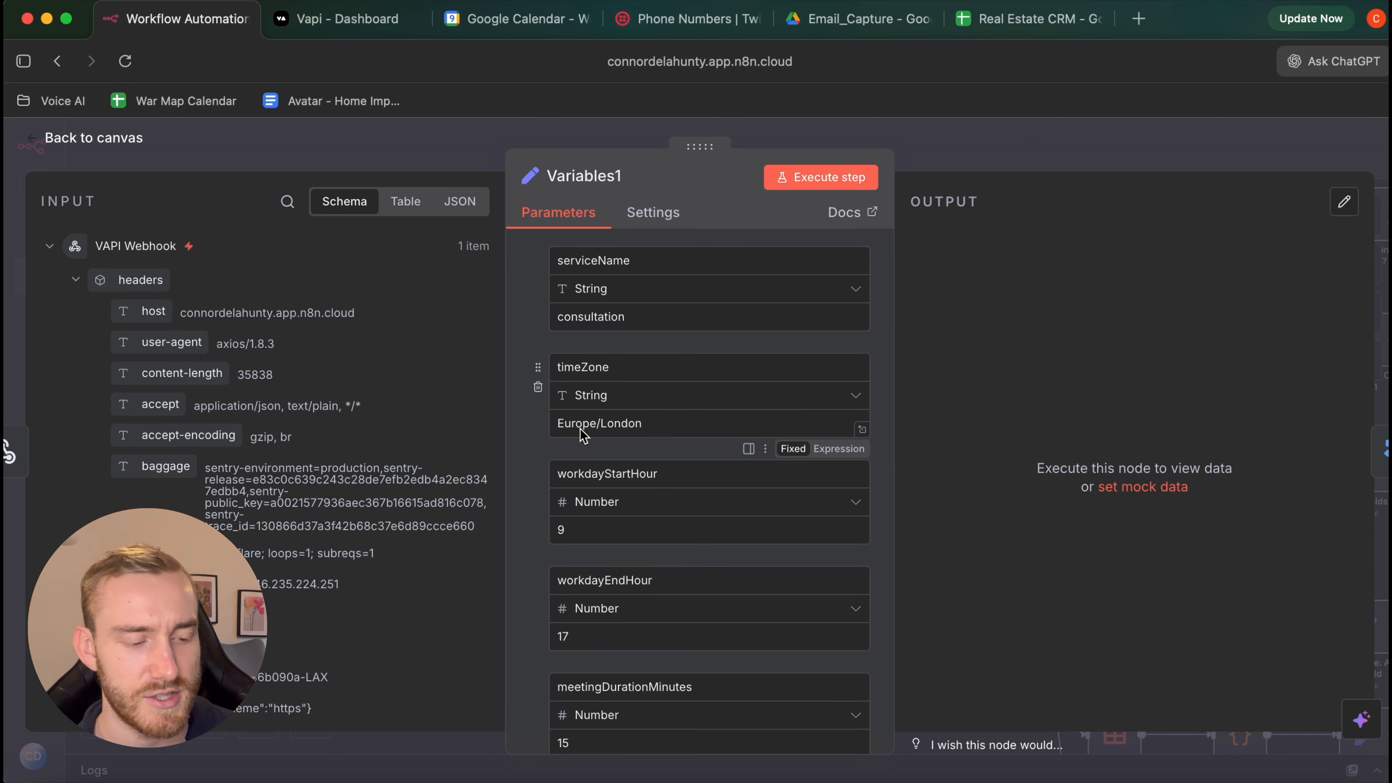
{"action": "scroll", "coordinate": [583, 435], "scroll_direction": "down", "scroll_amount": 3}
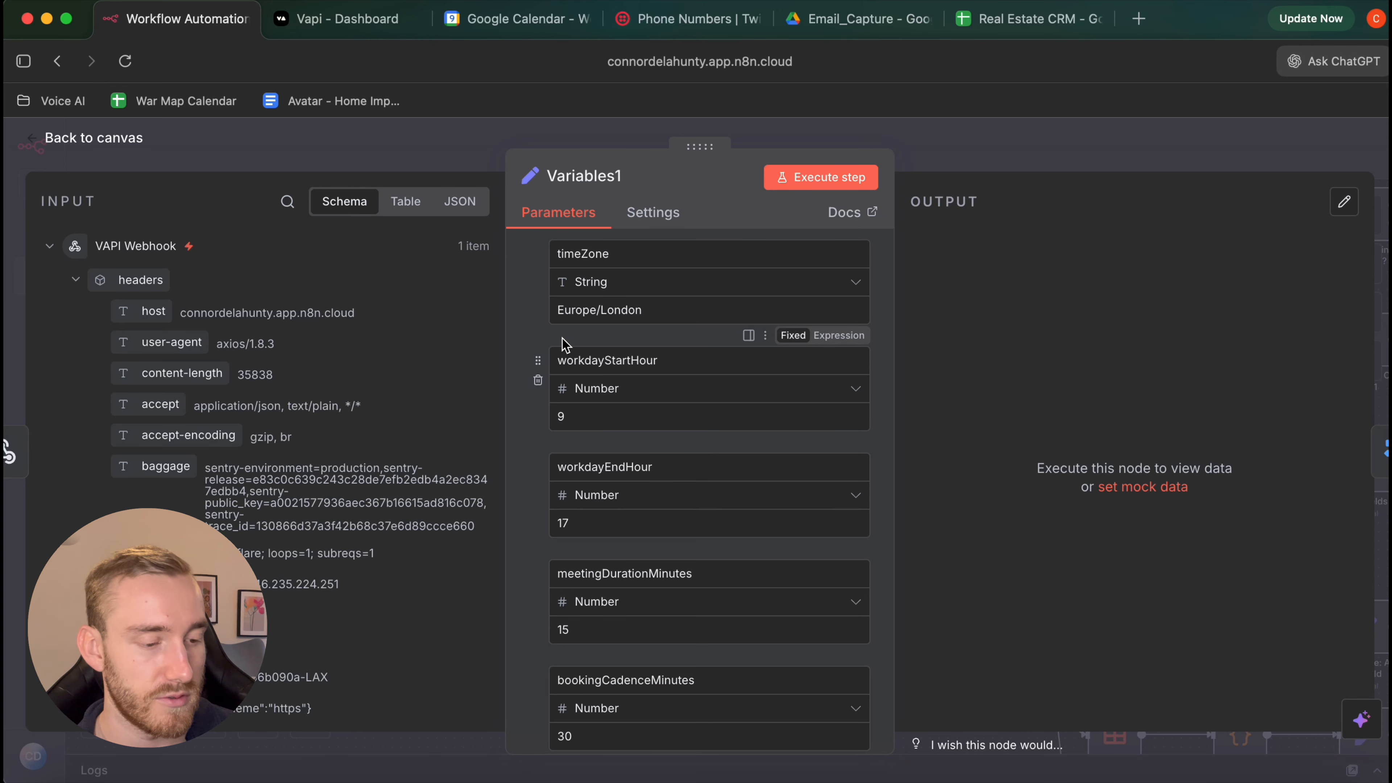
{"action": "scroll", "coordinate": [565, 477], "scroll_direction": "down", "scroll_amount": 5}
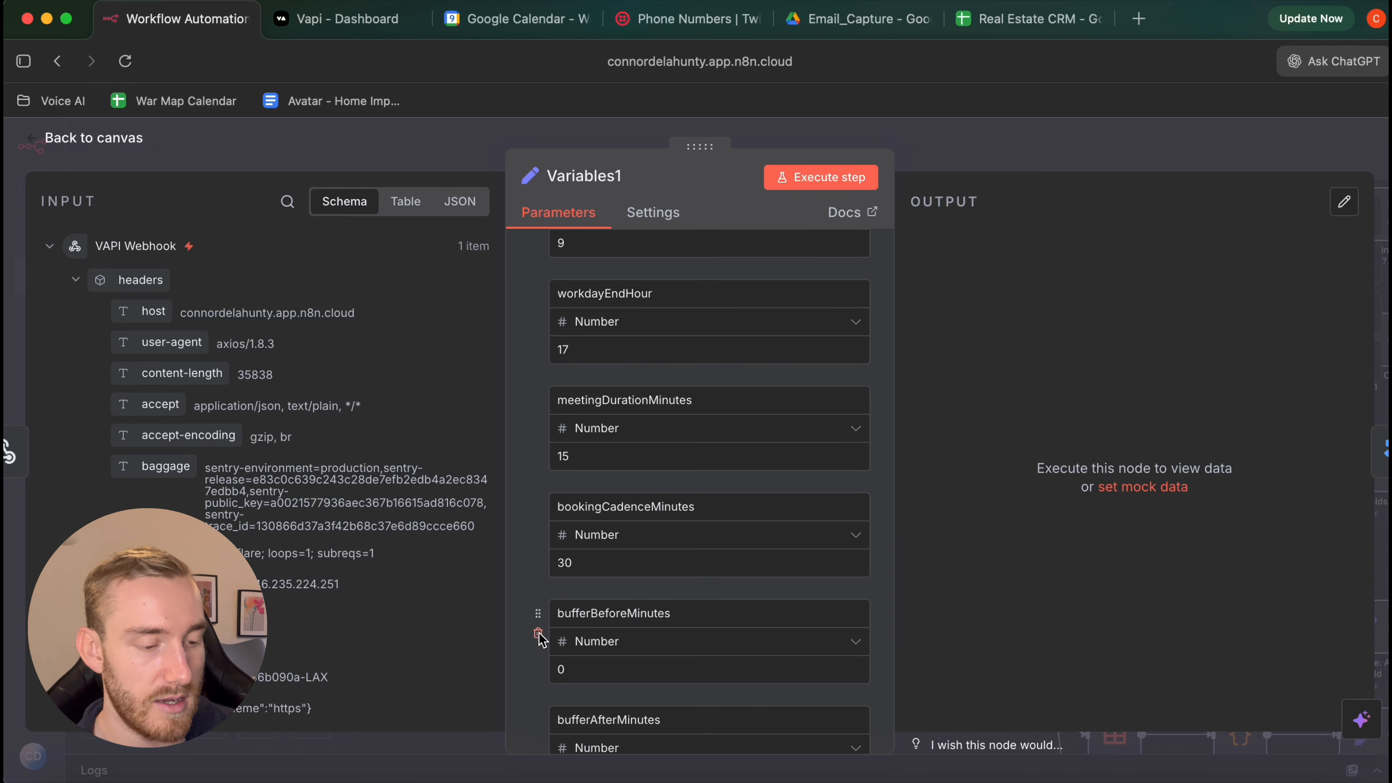
{"action": "scroll", "coordinate": [540, 625], "scroll_direction": "down", "scroll_amount": 6}
{"action": "scroll", "coordinate": [539, 632], "scroll_direction": "down", "scroll_amount": 2}
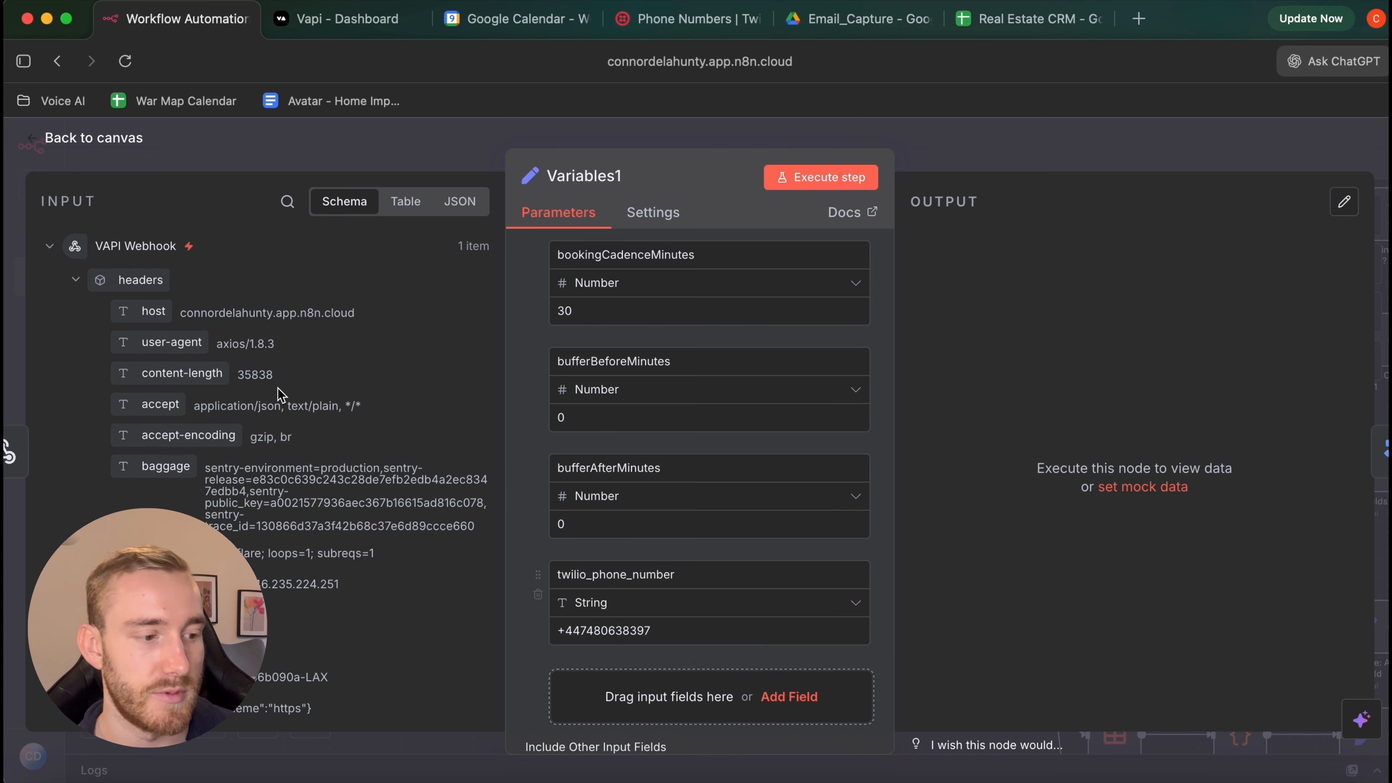
{"action": "left_click", "coordinate": [101, 142]}
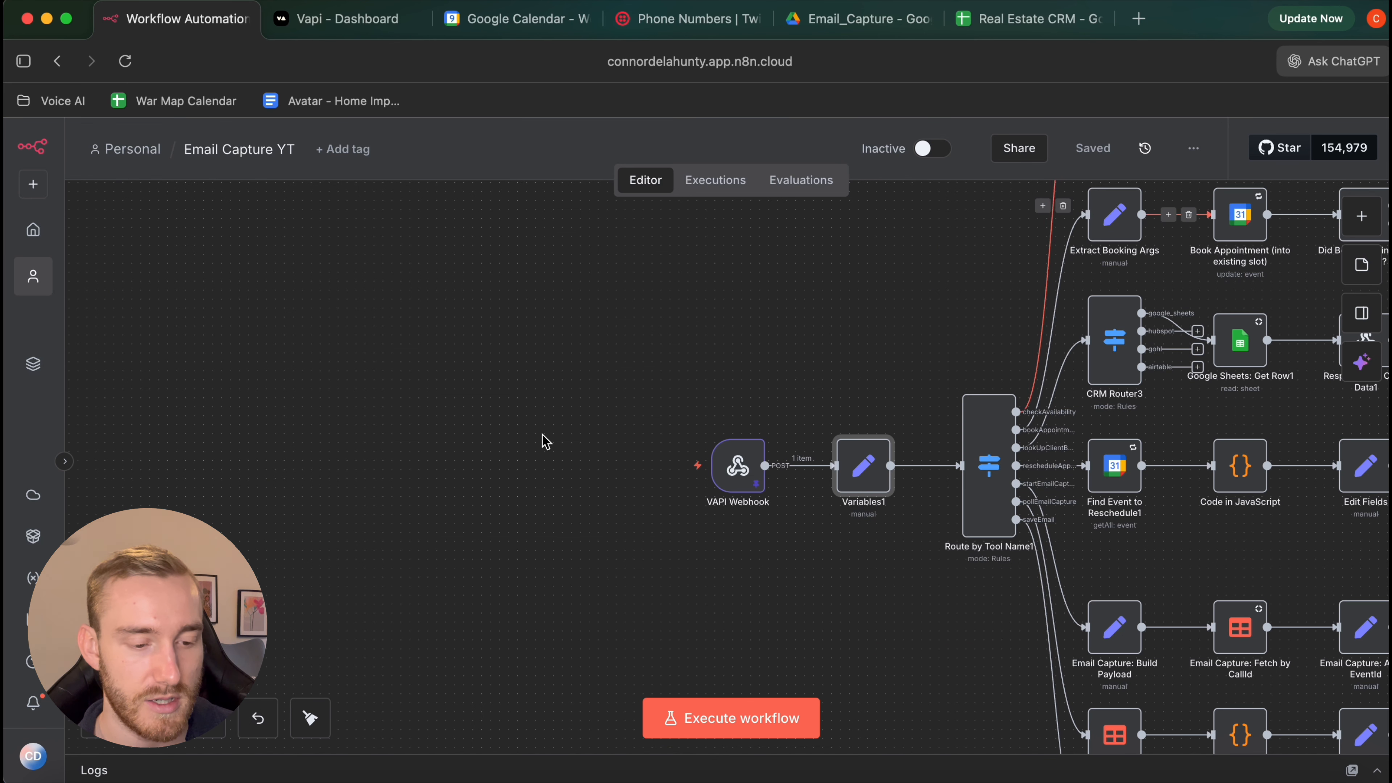
{"action": "scroll", "coordinate": [544, 436], "scroll_direction": "right", "scroll_amount": 10}
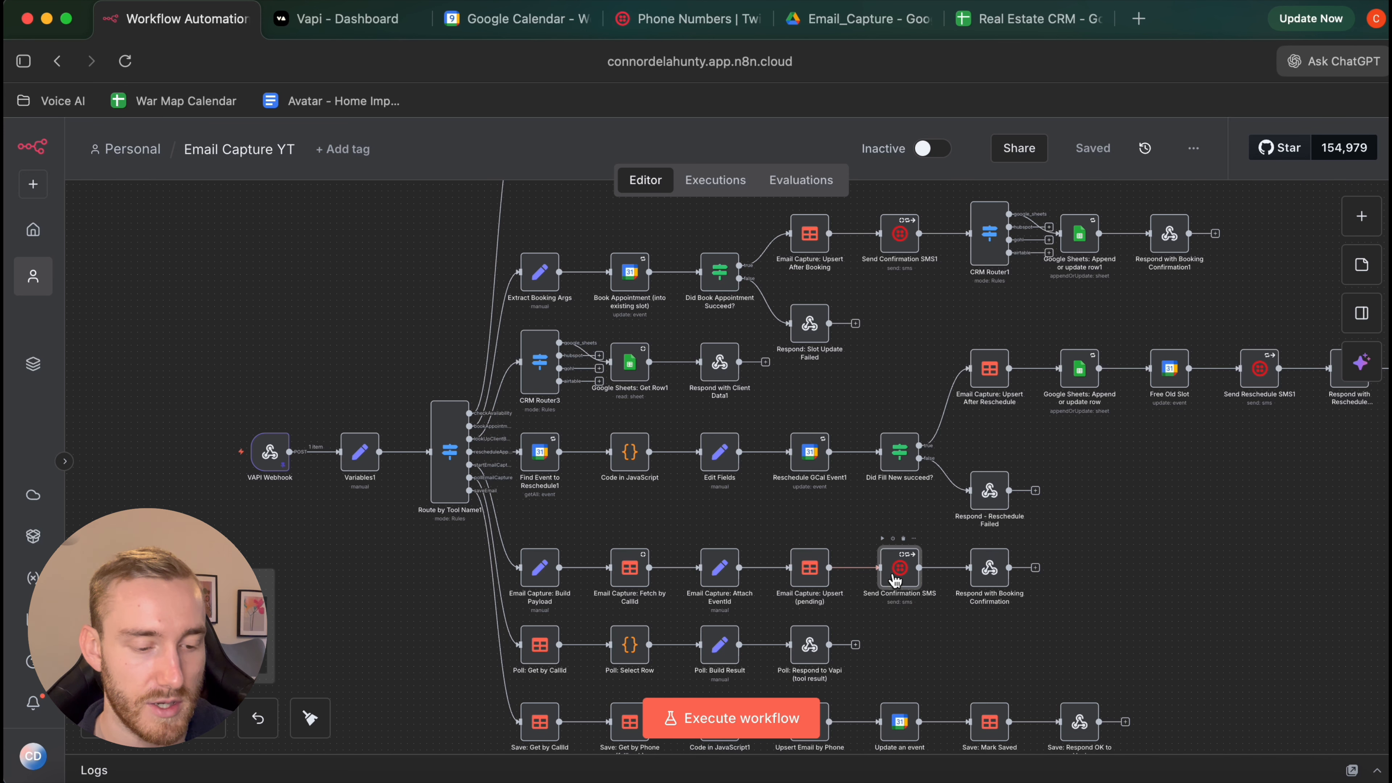
{"action": "double_click", "coordinate": [904, 570]}
{"action": "scroll", "coordinate": [673, 502], "scroll_direction": "down", "scroll_amount": 3}
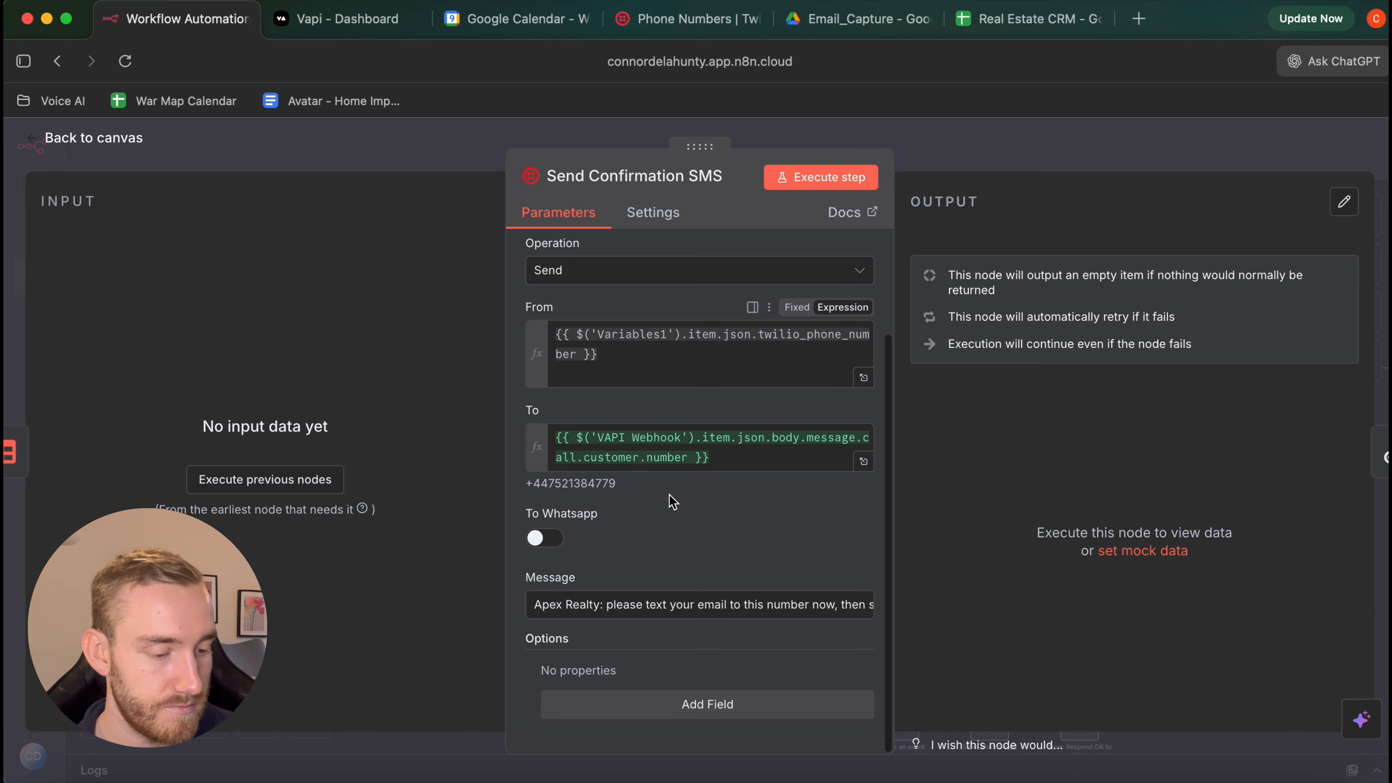
{"action": "scroll", "coordinate": [668, 497], "scroll_direction": "up", "scroll_amount": 3}
{"action": "left_click", "coordinate": [138, 143]}
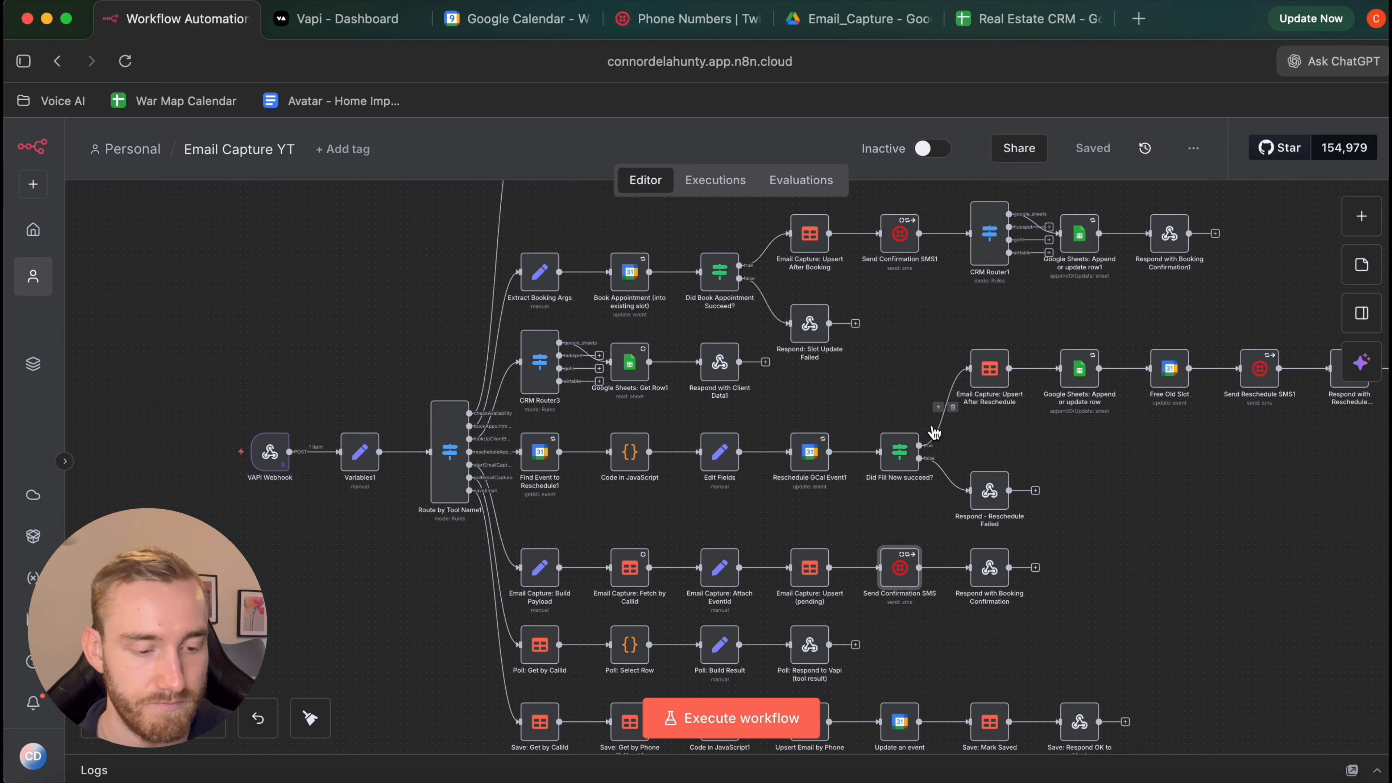
{"action": "scroll", "coordinate": [304, 720], "scroll_direction": "down", "scroll_amount": 3}
{"action": "scroll", "coordinate": [767, 493], "scroll_direction": "down", "scroll_amount": 1}
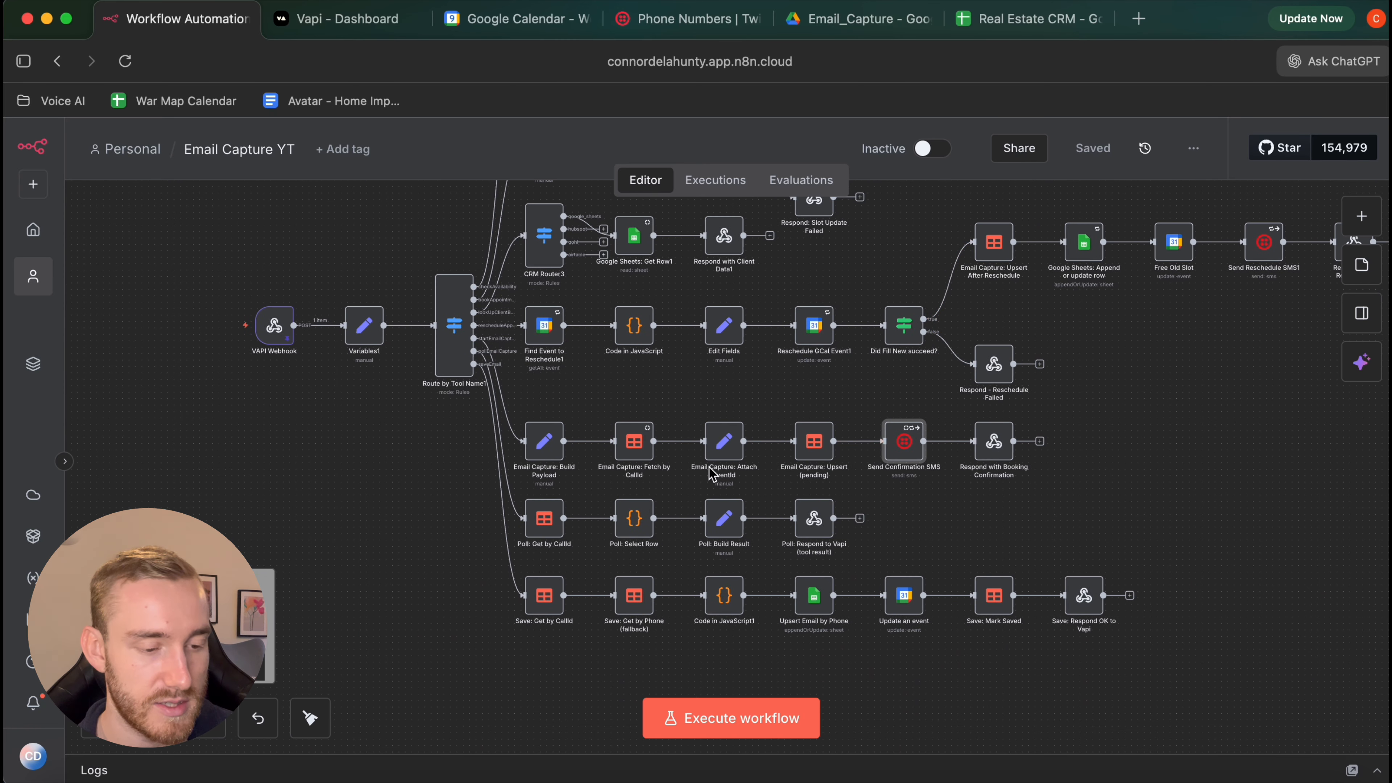
{"action": "scroll", "coordinate": [713, 476], "scroll_direction": "up", "scroll_amount": 2}
{"action": "scroll", "coordinate": [712, 474], "scroll_direction": "right", "scroll_amount": 2}
{"action": "scroll", "coordinate": [712, 474], "scroll_direction": "up", "scroll_amount": 3}
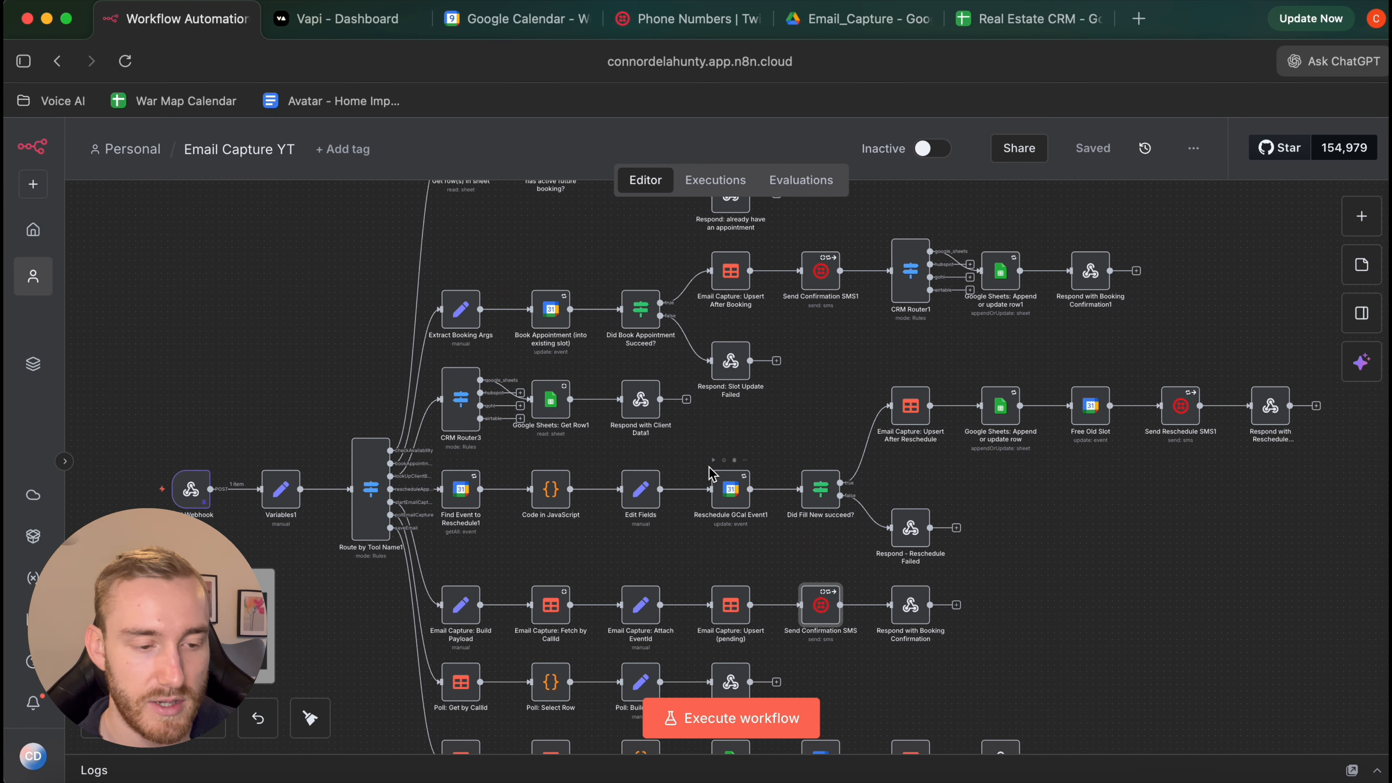
{"action": "scroll", "coordinate": [712, 474], "scroll_direction": "down", "scroll_amount": 4}
{"action": "scroll", "coordinate": [711, 474], "scroll_direction": "left", "scroll_amount": 2}
{"action": "scroll", "coordinate": [711, 473], "scroll_direction": "up", "scroll_amount": 6}
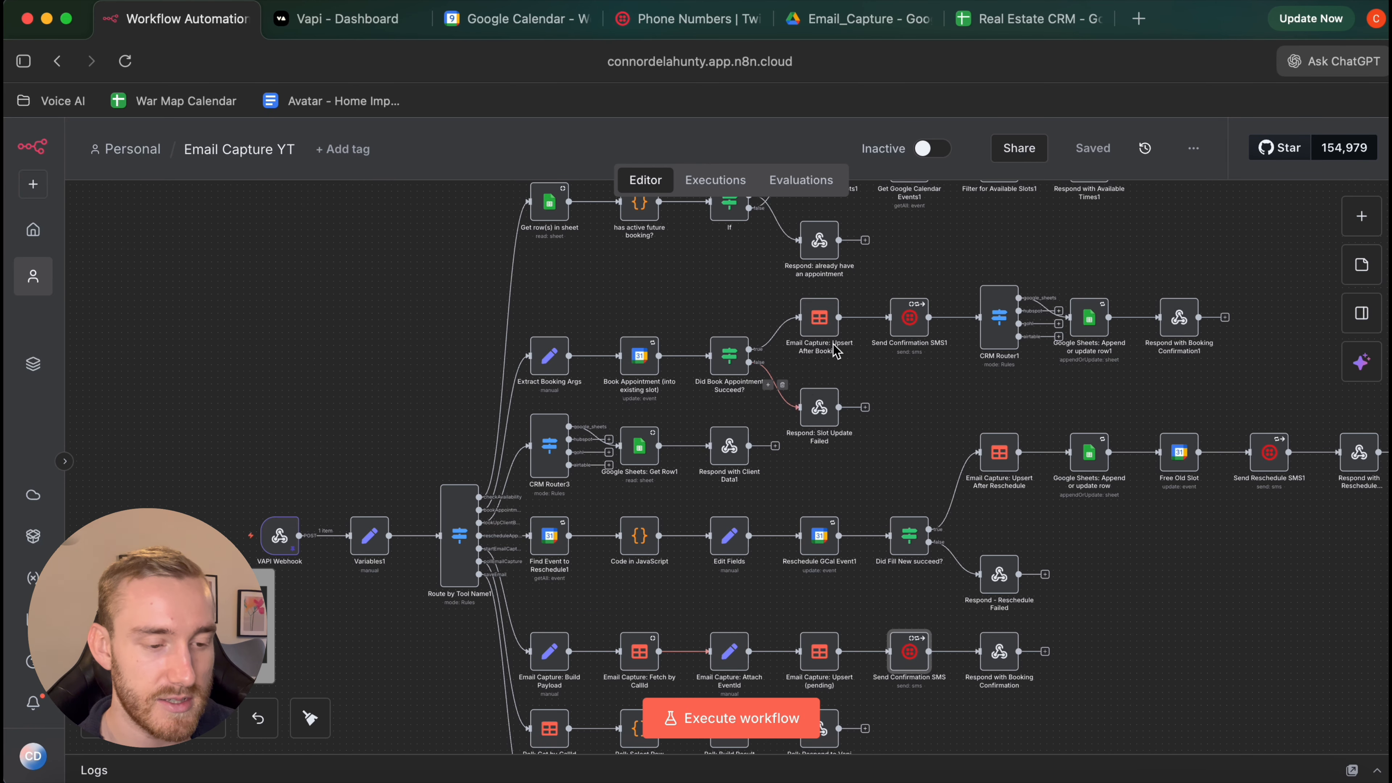
{"action": "scroll", "coordinate": [829, 592], "scroll_direction": "down", "scroll_amount": 3}
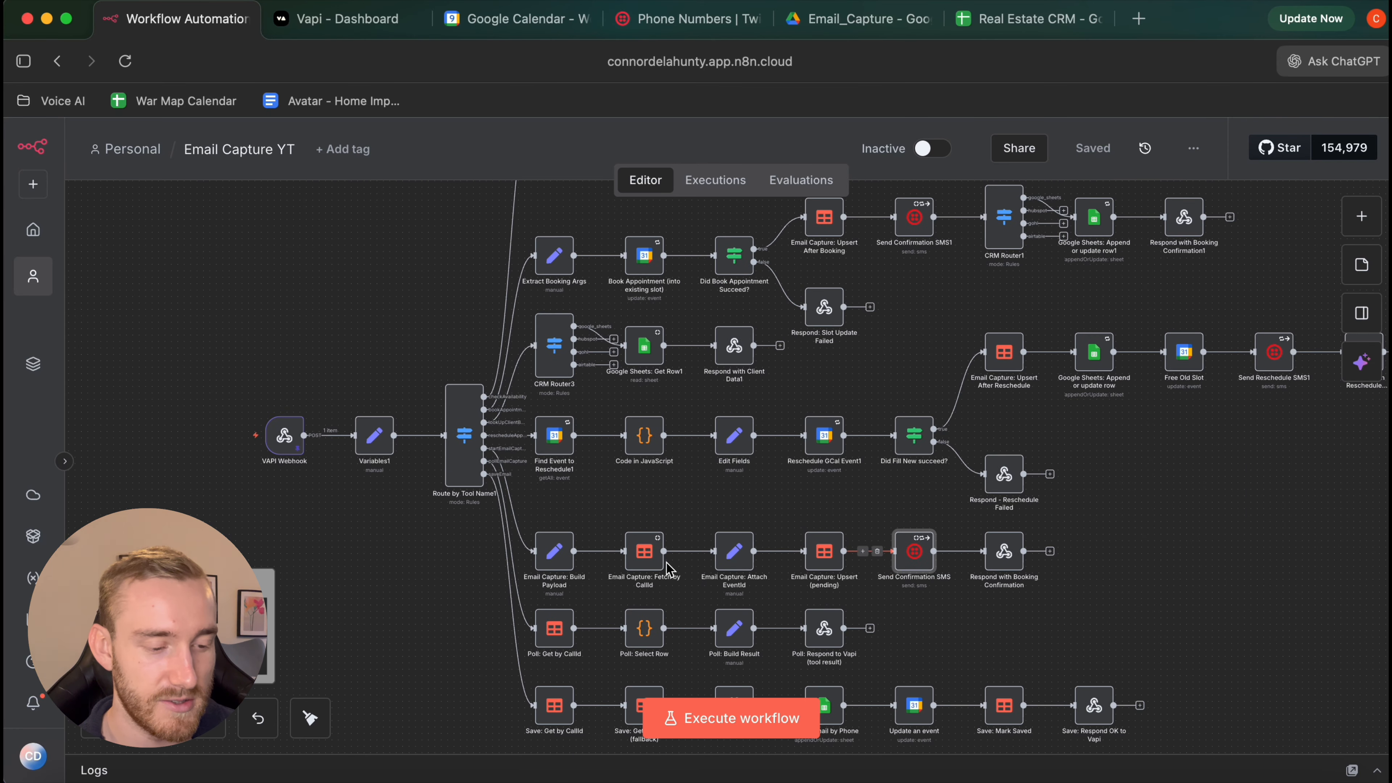
{"action": "scroll", "coordinate": [777, 384], "scroll_direction": "up", "scroll_amount": 5, "text": "ctrl"}
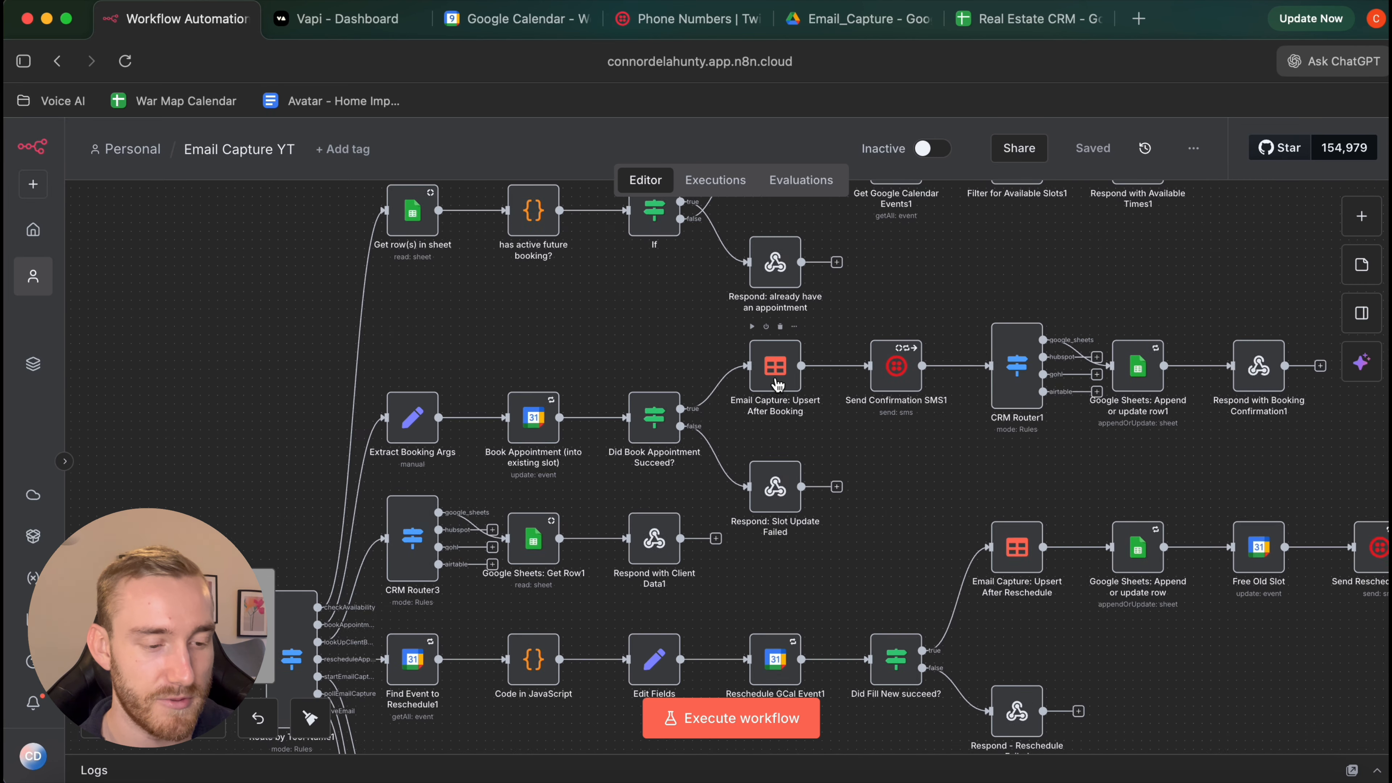
{"action": "double_click", "coordinate": [777, 379]}
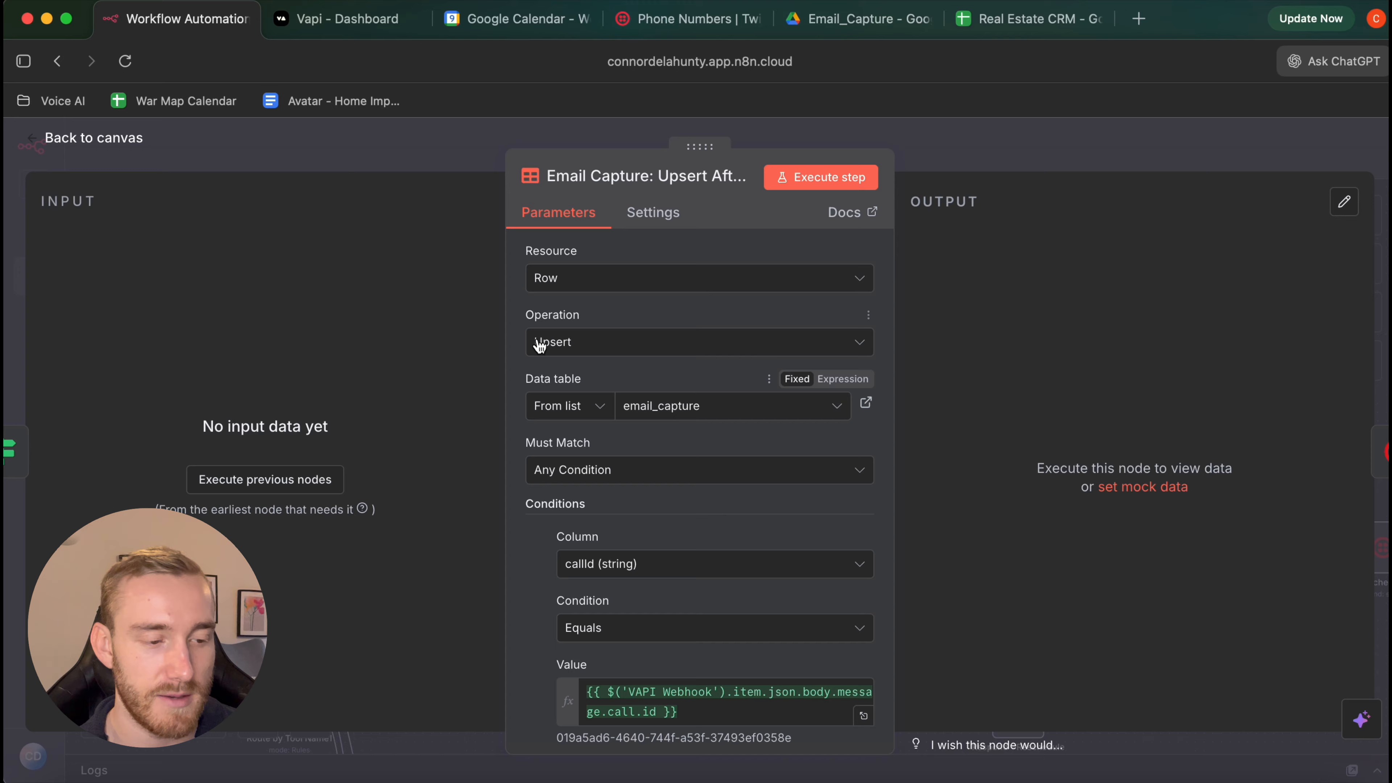
{"action": "left_click", "coordinate": [119, 135]}
{"action": "scroll", "coordinate": [800, 370], "scroll_direction": "up", "scroll_amount": 5, "text": "ctrl"}
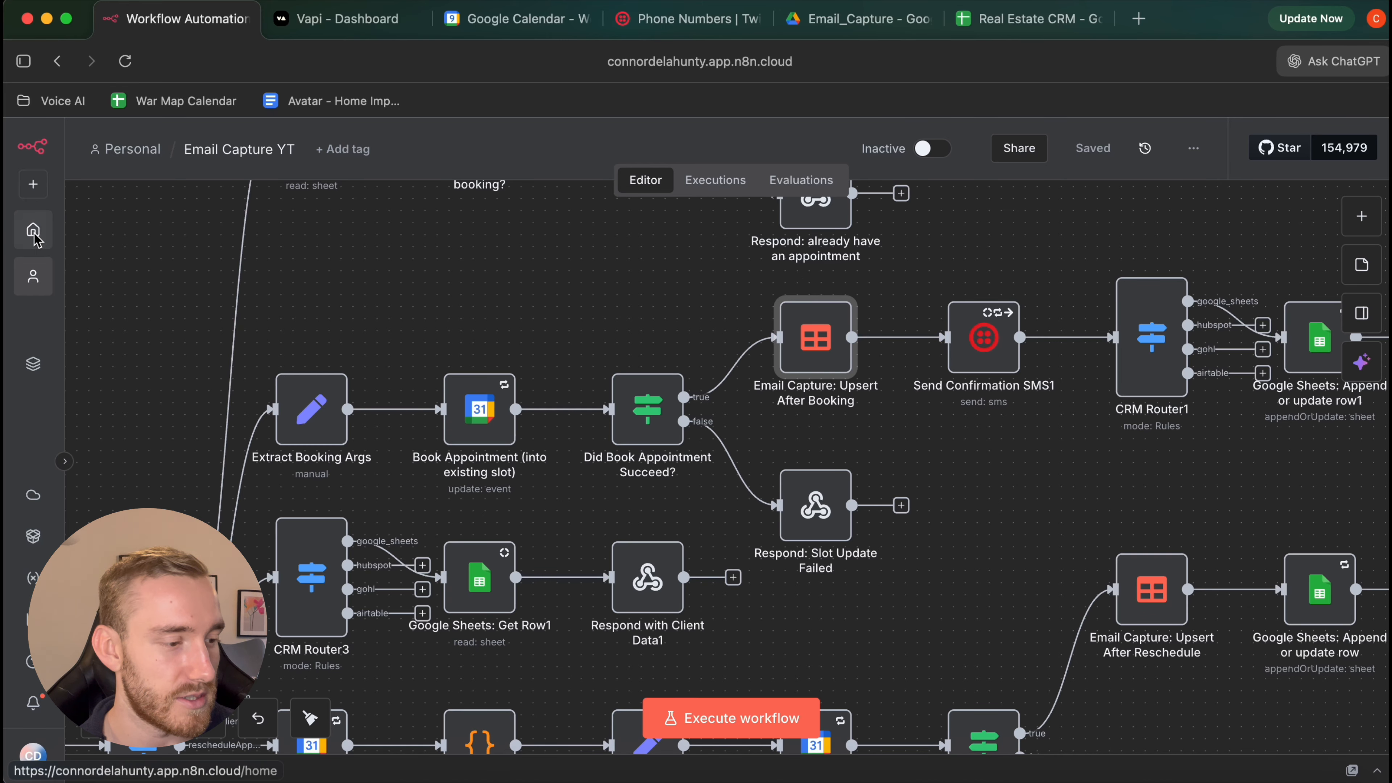
Open the Overview workflows list, headed by Email Capture YT, in a new browser tab
{"action": "right_click", "coordinate": [45, 236]}
{"action": "left_click", "coordinate": [49, 242]}
{"action": "left_click", "coordinate": [320, 19]}
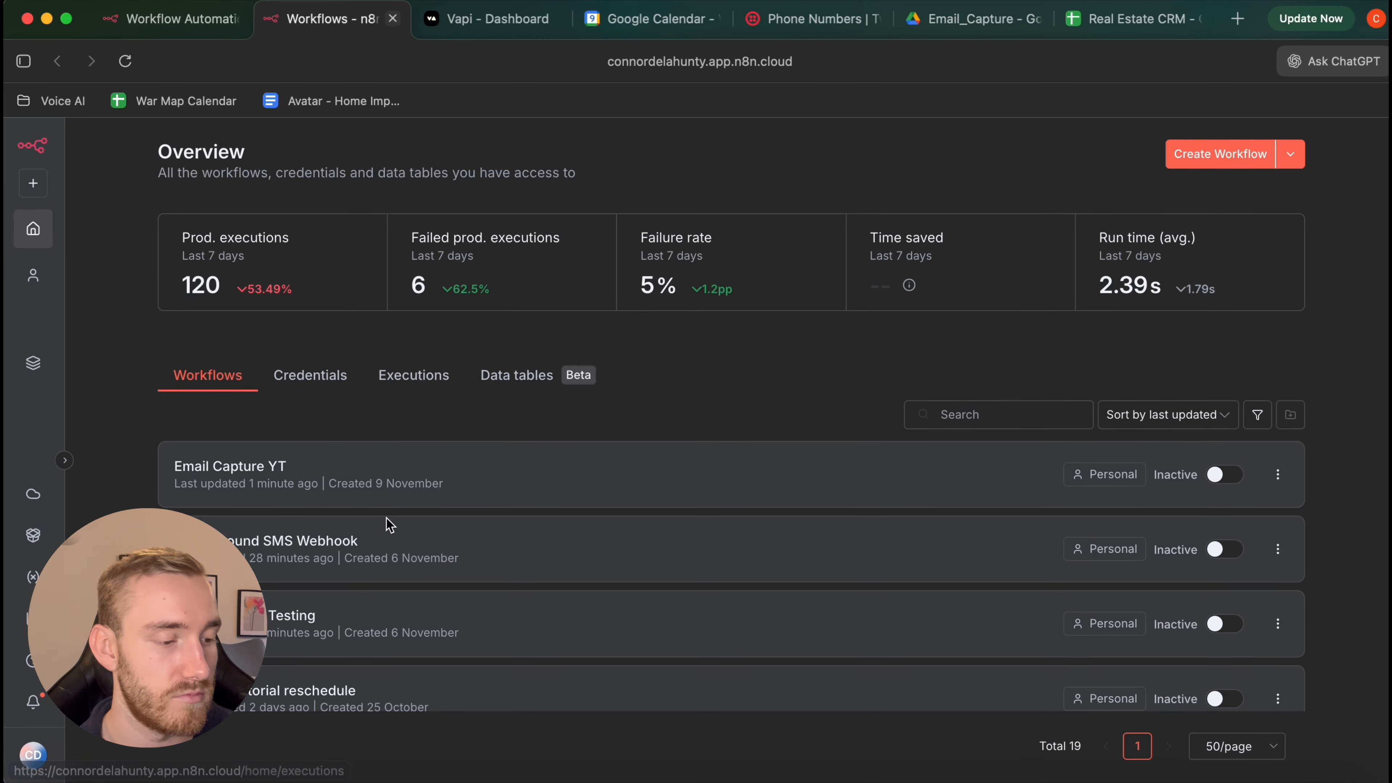
{"action": "scroll", "coordinate": [389, 524], "scroll_direction": "down", "scroll_amount": 2}
{"action": "scroll", "coordinate": [389, 525], "scroll_direction": "up", "scroll_amount": 2}
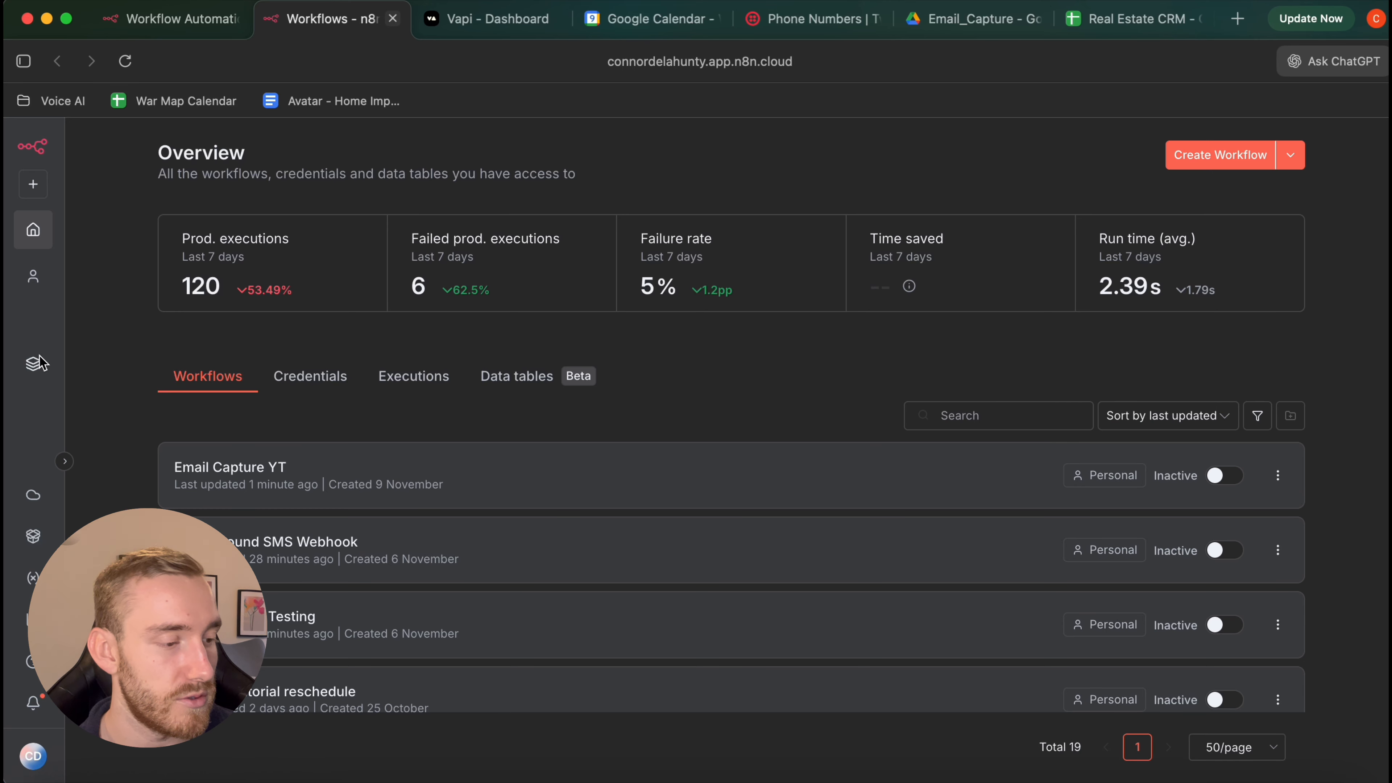
Open the email_capture data table and delete all five test rows
{"action": "left_click", "coordinate": [568, 380]}
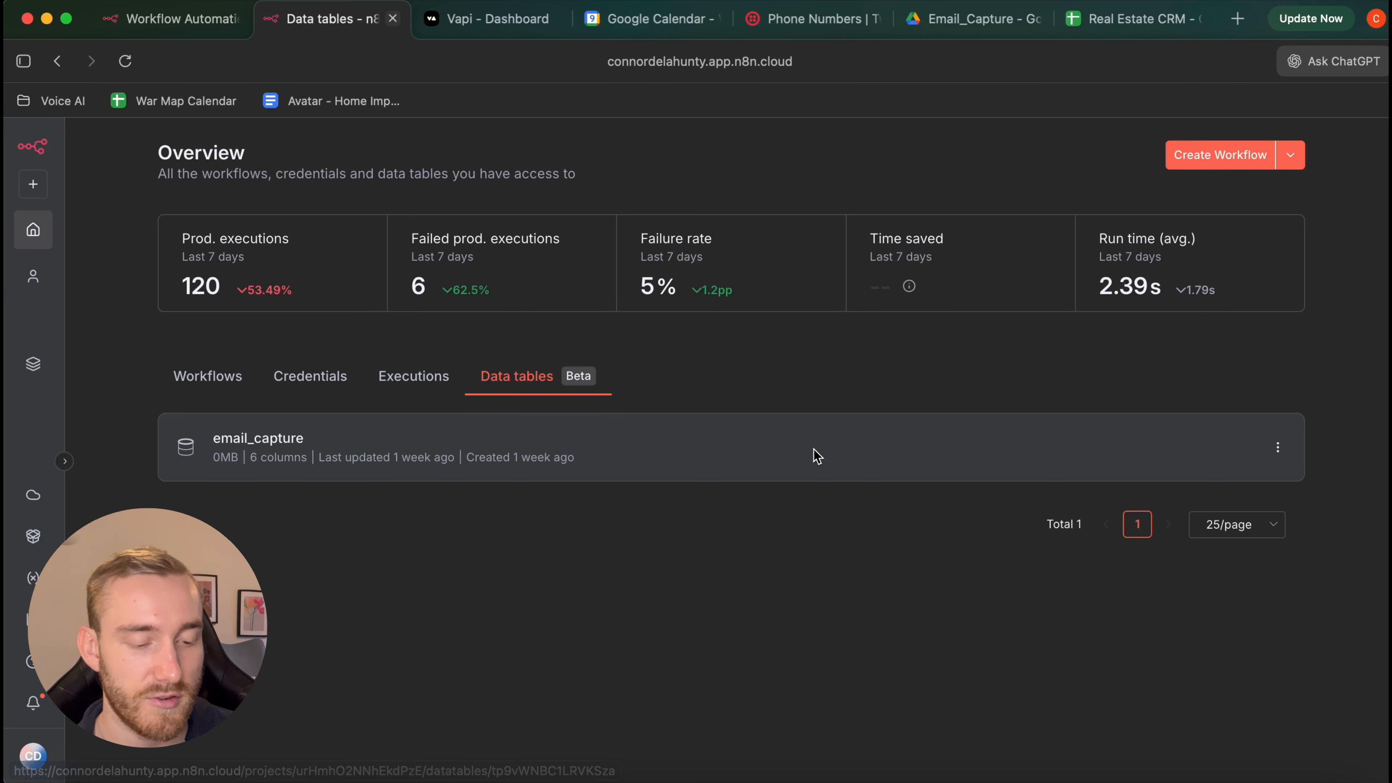
{"action": "left_click", "coordinate": [732, 482]}
{"action": "left_click", "coordinate": [96, 196]}
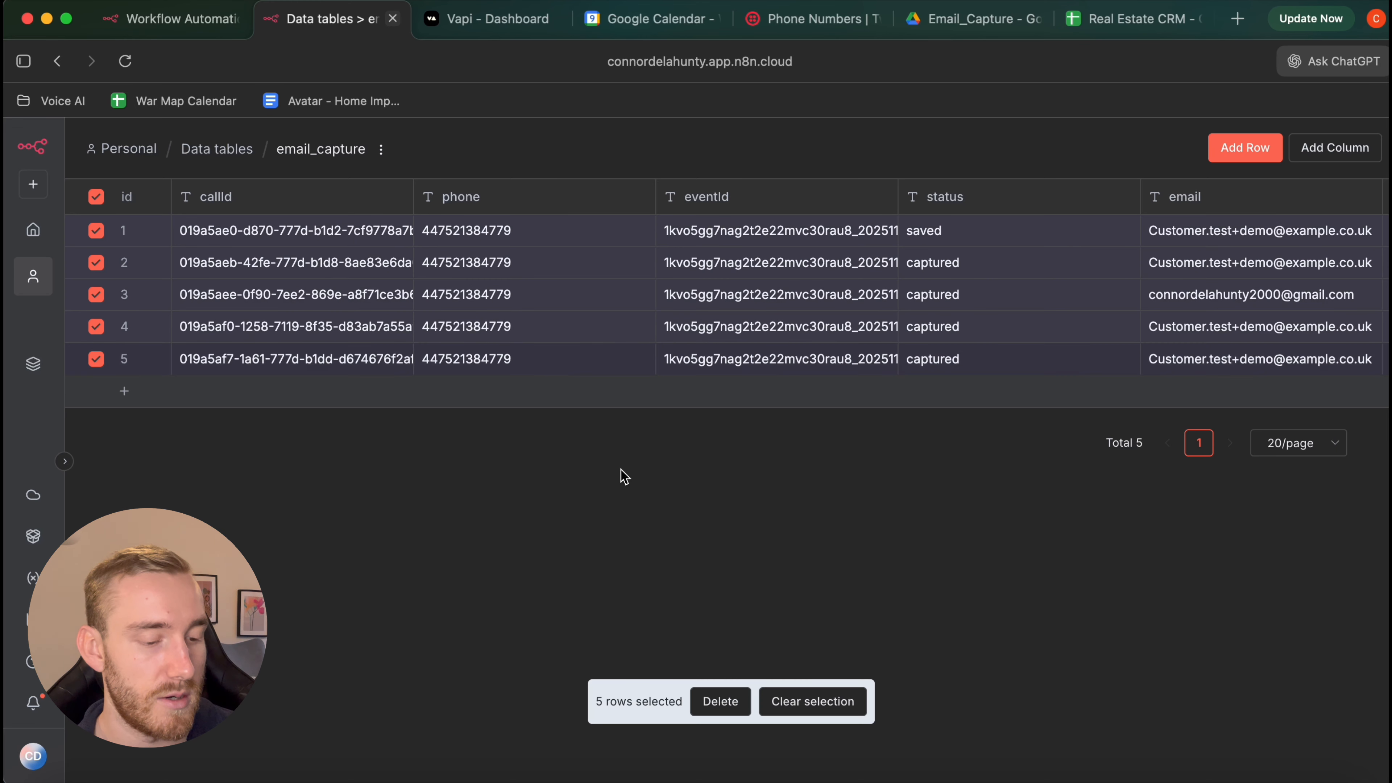
{"action": "left_click", "coordinate": [702, 712]}
{"action": "left_click", "coordinate": [849, 492]}
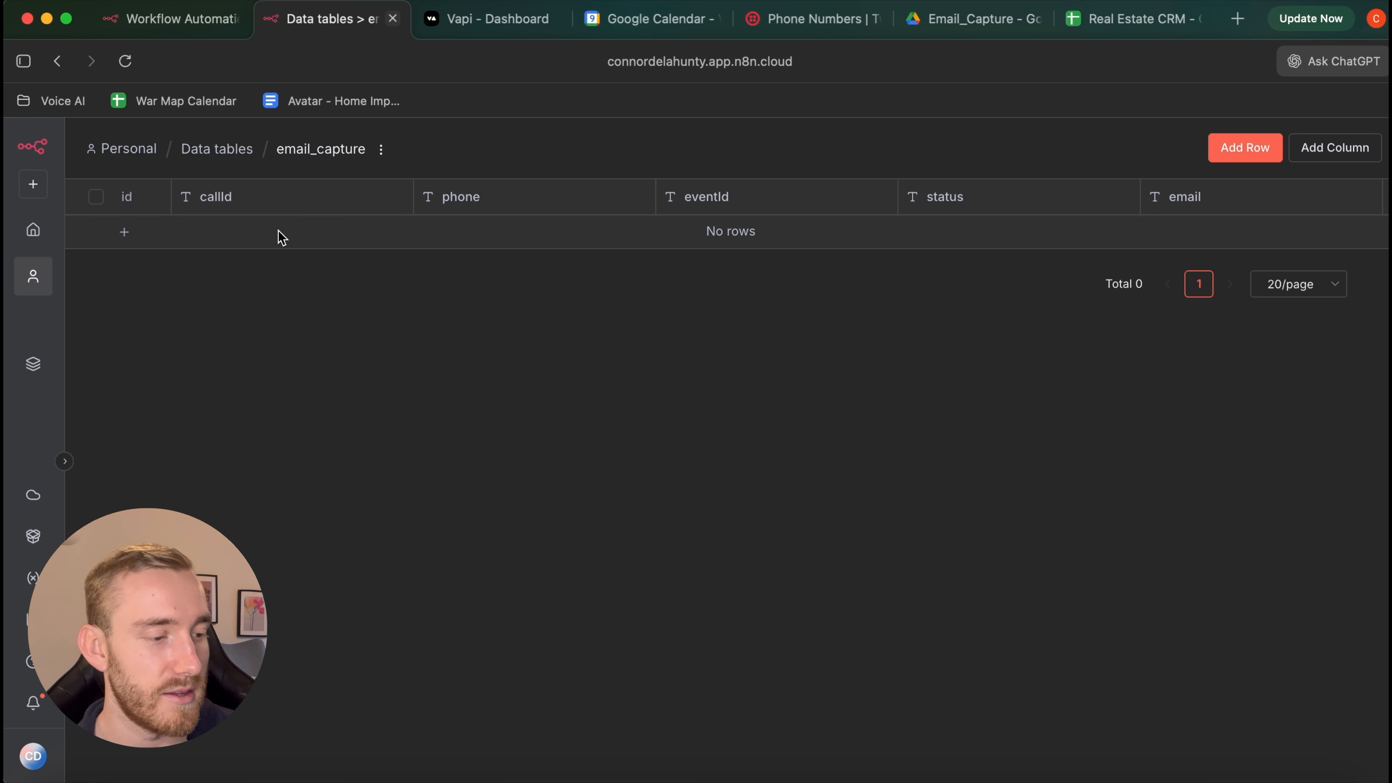
Reverse the callId sort order and look across the emptied table's columns
{"action": "left_click", "coordinate": [225, 204]}
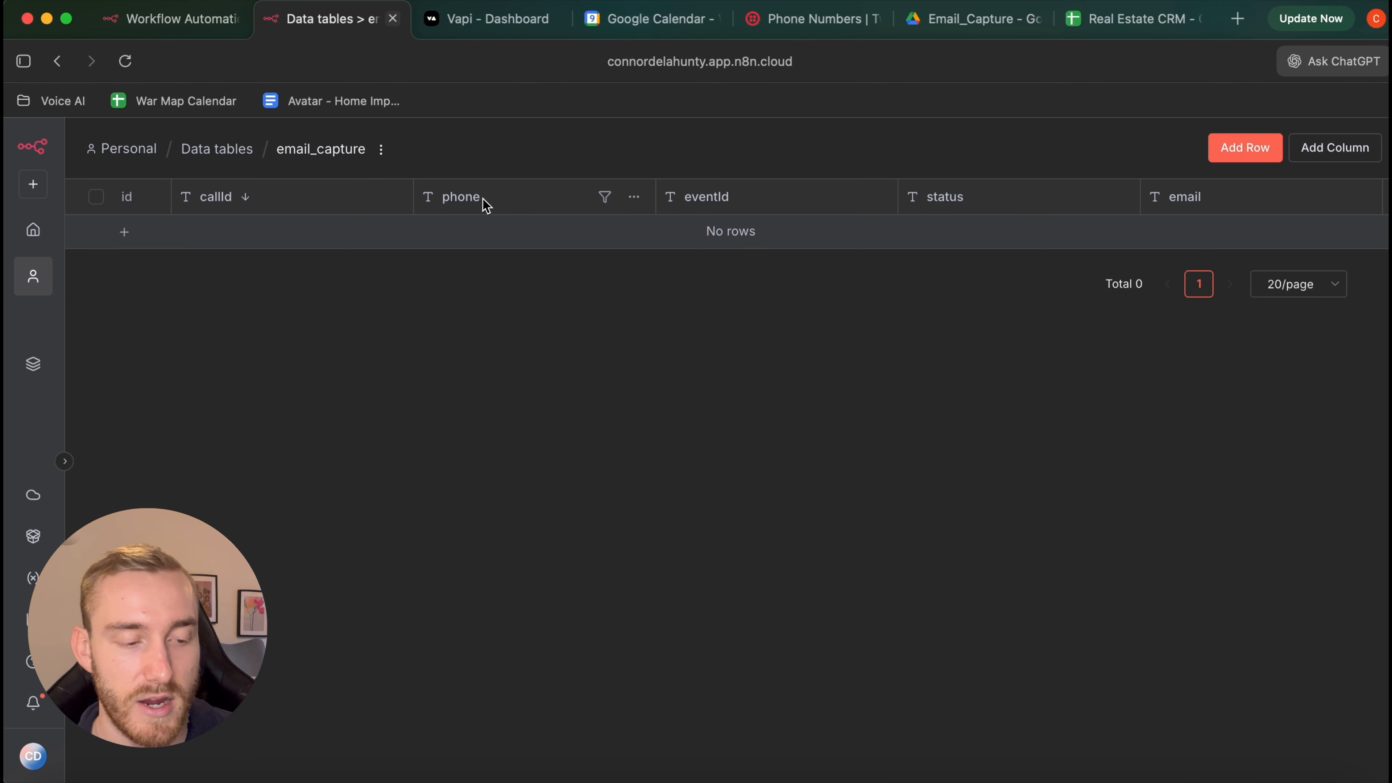
{"action": "scroll", "coordinate": [487, 207], "scroll_direction": "right", "scroll_amount": 3}
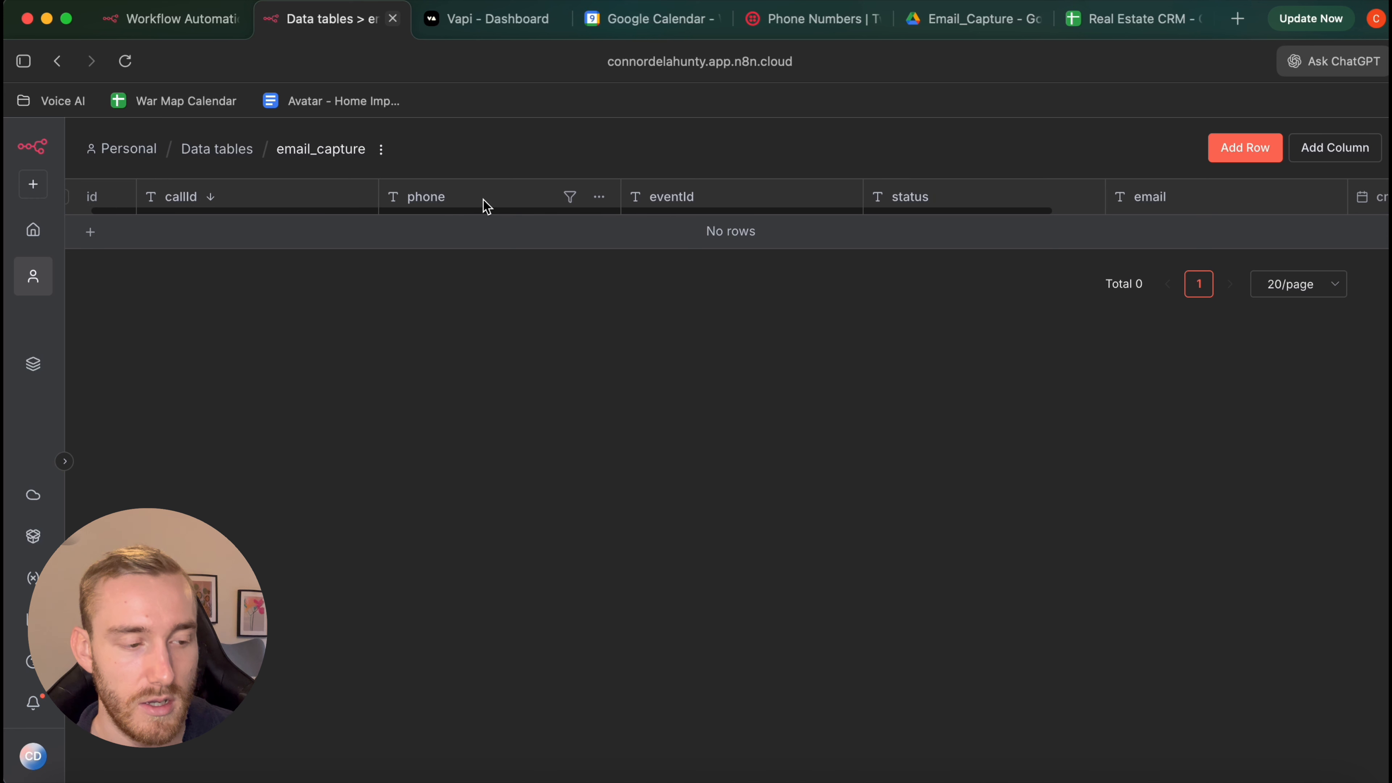
{"action": "scroll", "coordinate": [485, 206], "scroll_direction": "right", "scroll_amount": 5}
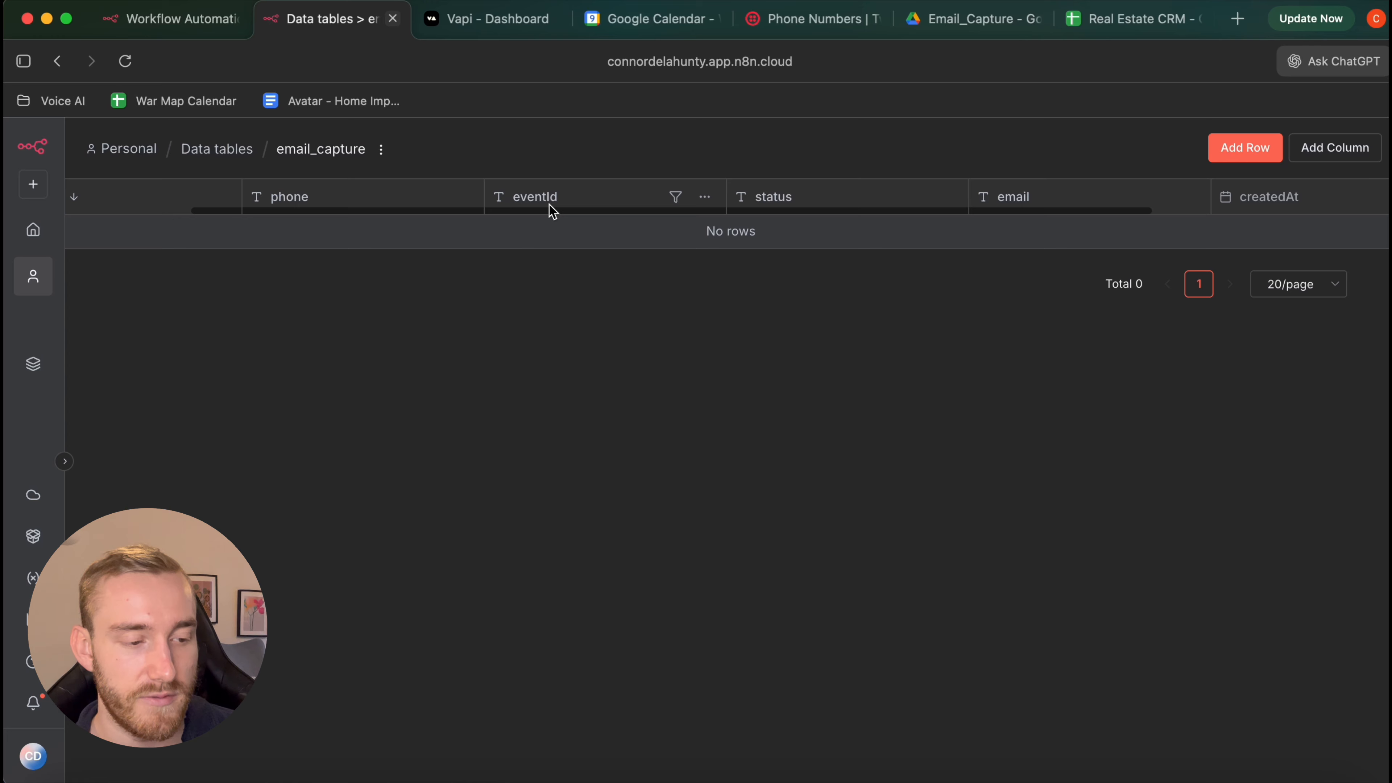
{"action": "scroll", "coordinate": [555, 209], "scroll_direction": "right", "scroll_amount": 5}
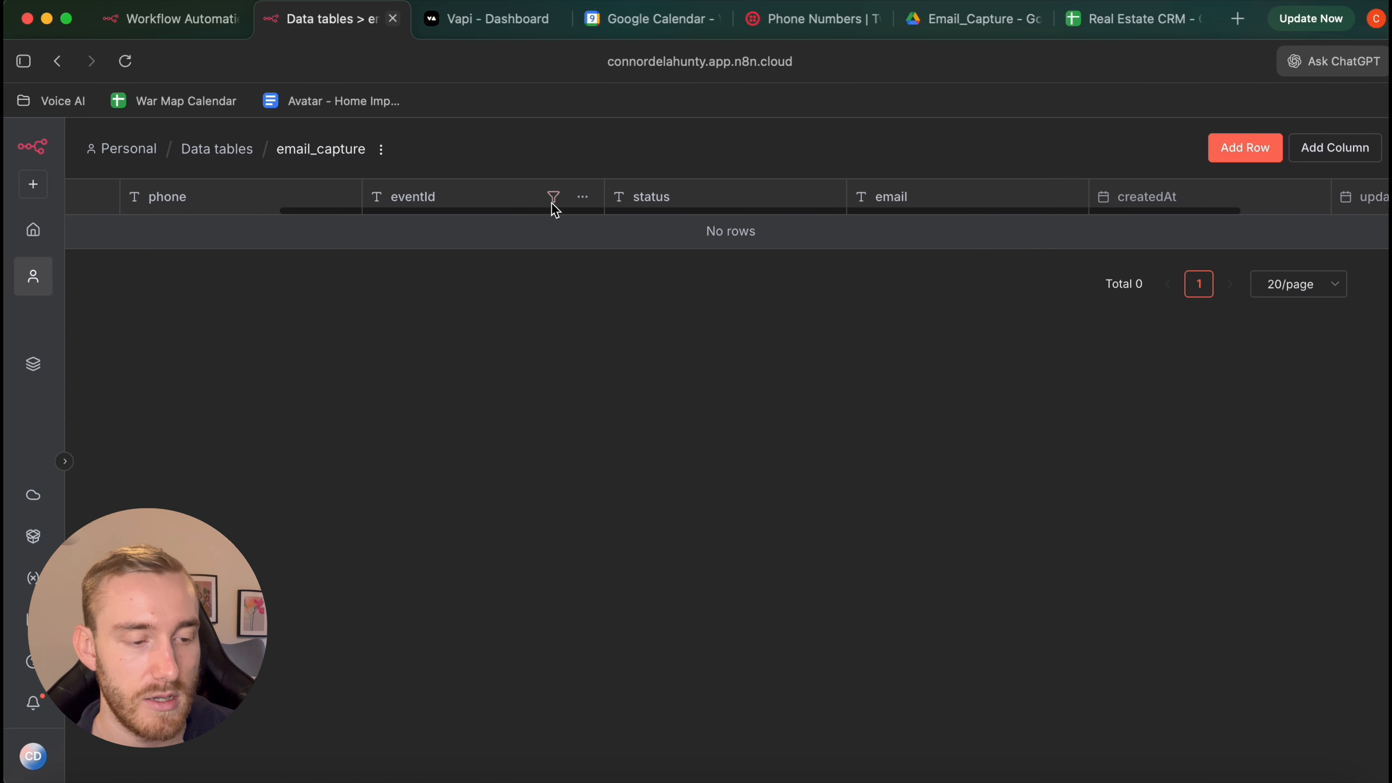
{"action": "scroll", "coordinate": [630, 208], "scroll_direction": "right", "scroll_amount": 6}
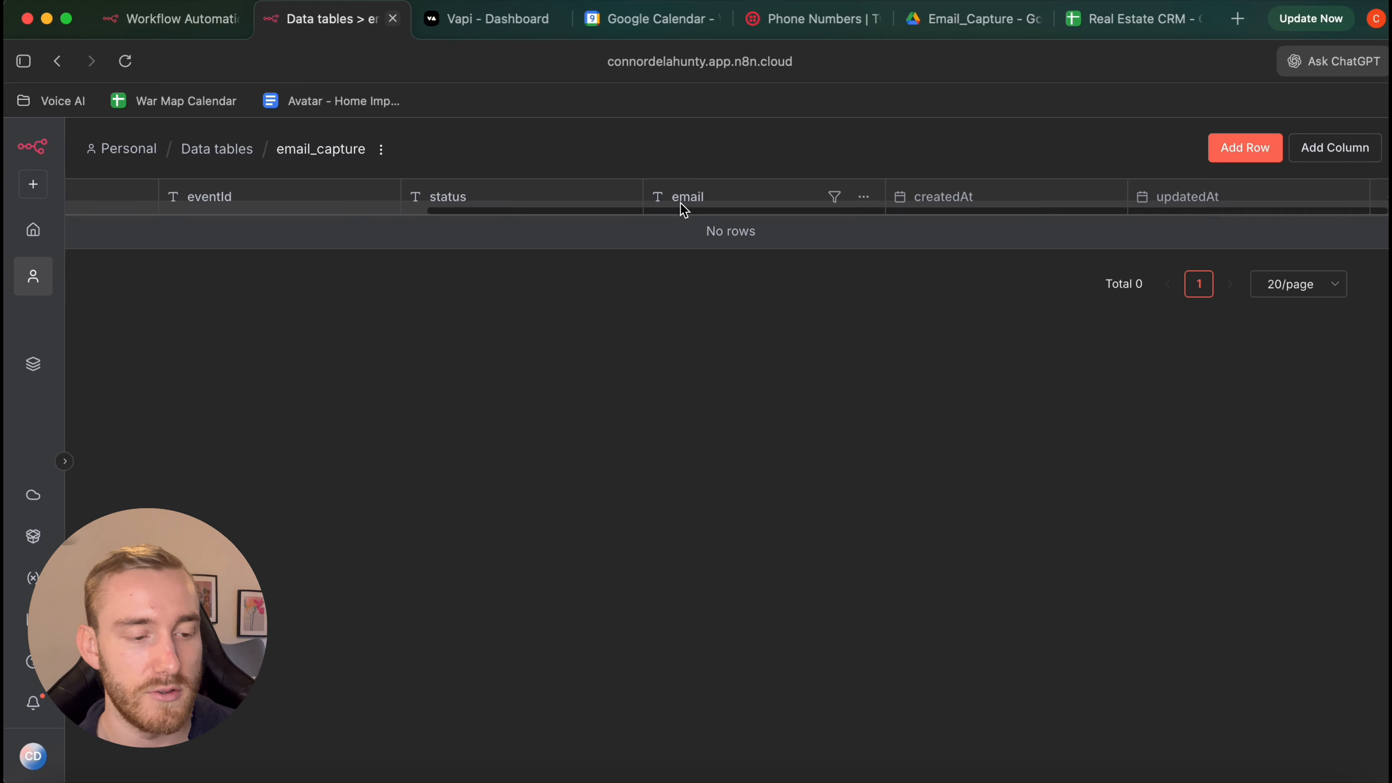
{"action": "scroll", "coordinate": [689, 208], "scroll_direction": "right", "scroll_amount": 1}
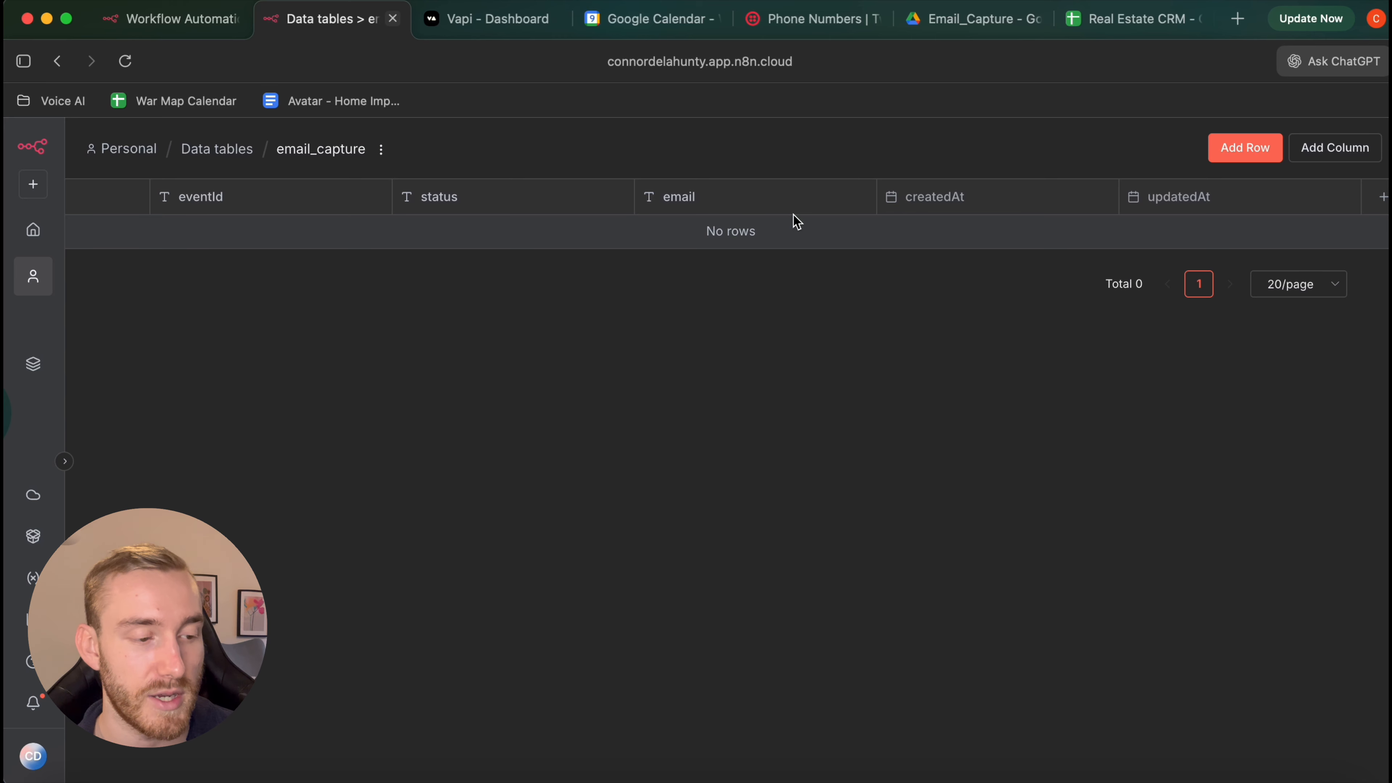
{"action": "scroll", "coordinate": [789, 228], "scroll_direction": "left", "scroll_amount": 10}
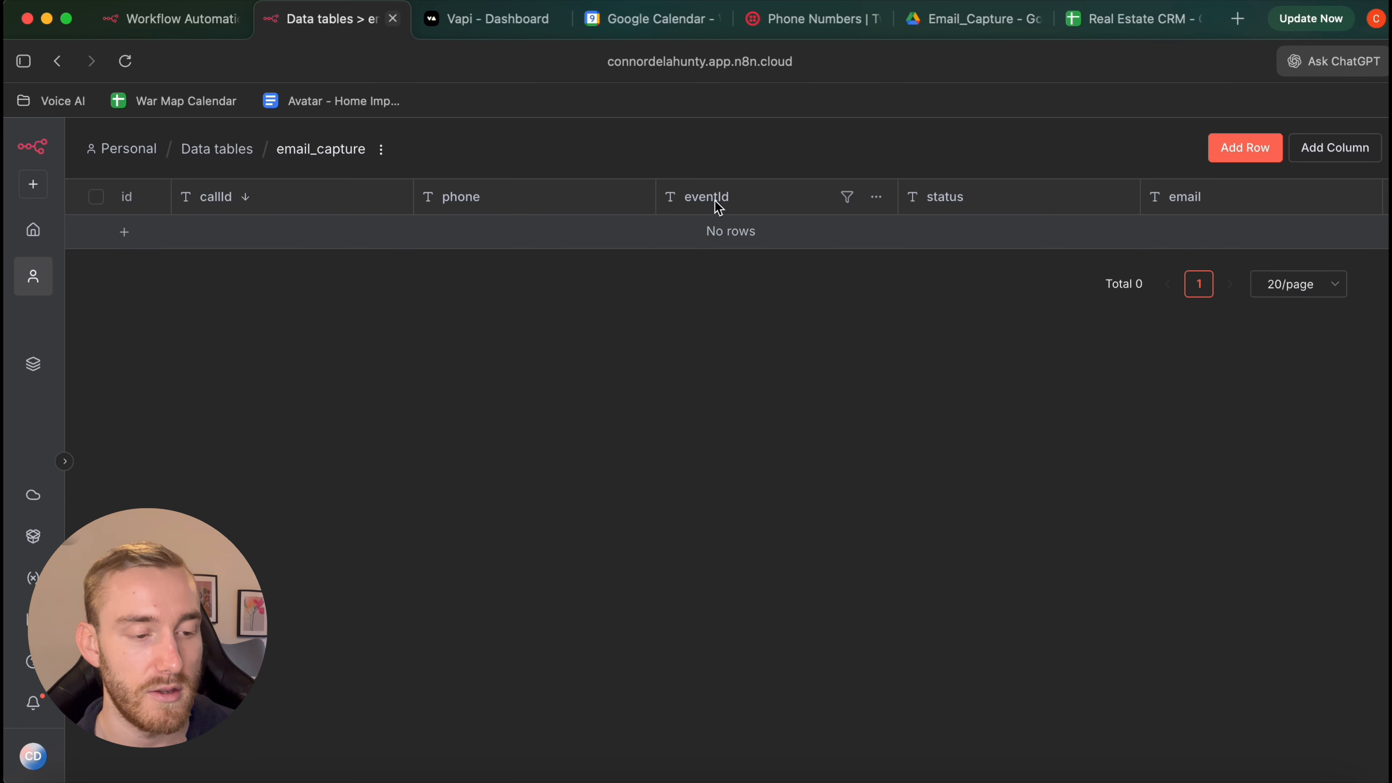
{"action": "scroll", "coordinate": [715, 200], "scroll_direction": "right", "scroll_amount": 6}
{"action": "scroll", "coordinate": [717, 207], "scroll_direction": "right", "scroll_amount": 1}
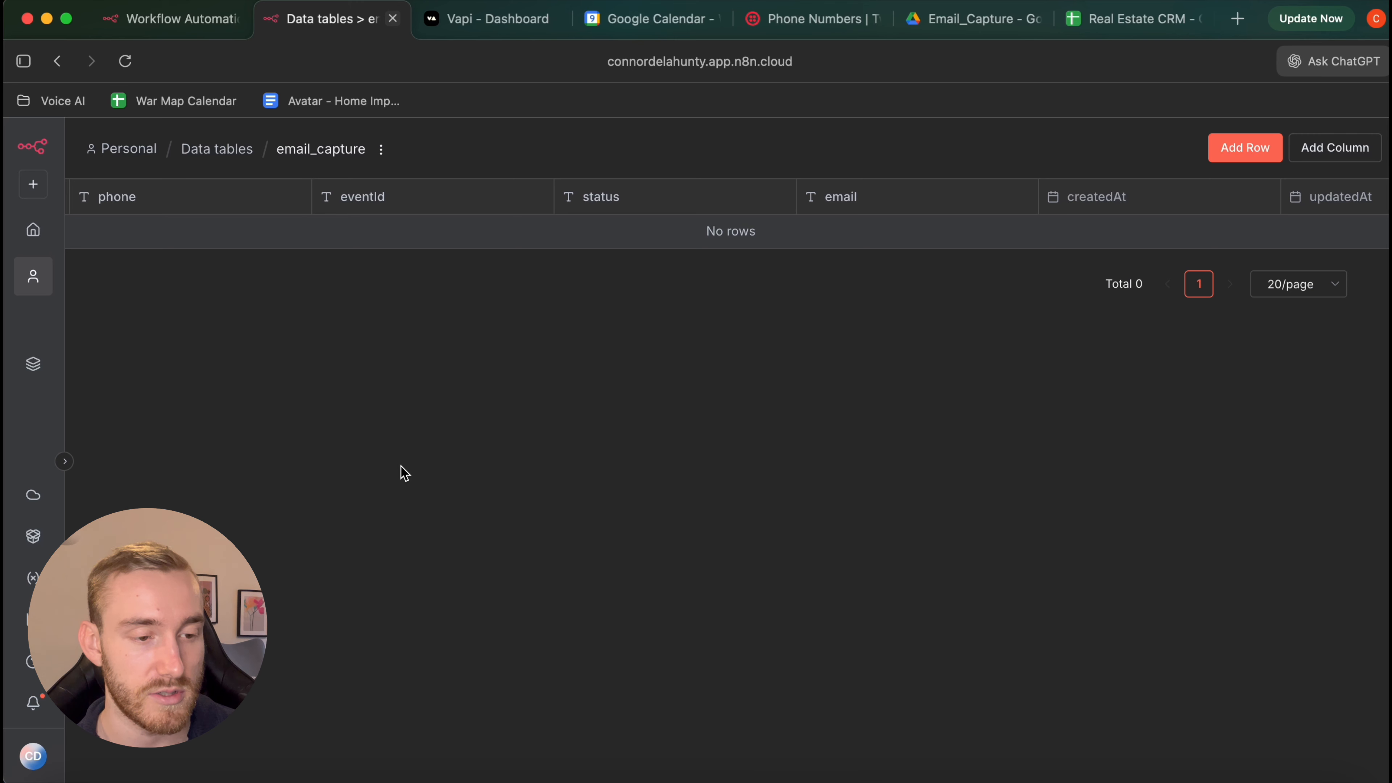
In Email Capture YT, reselect email_capture as the Upsert After Booking node's data table
{"action": "left_click", "coordinate": [159, 25]}
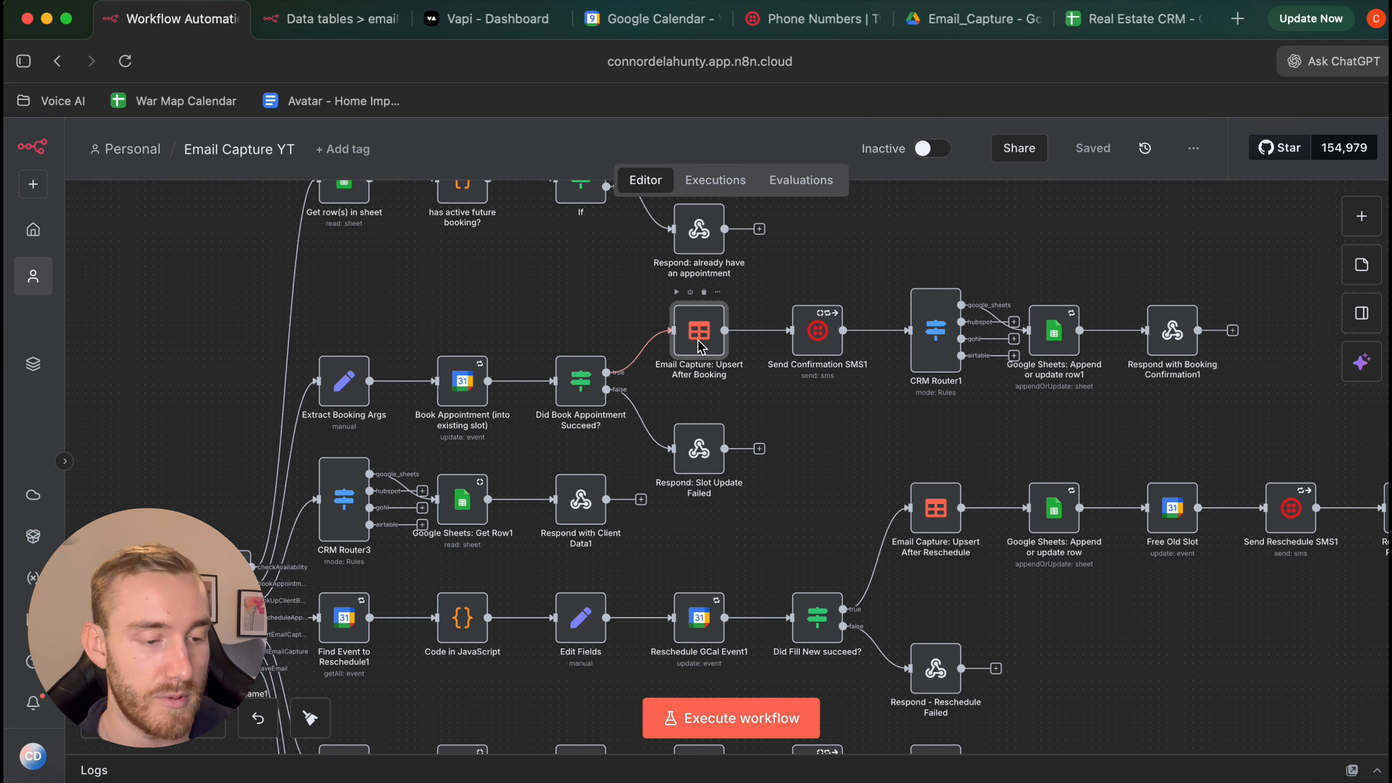
{"action": "double_click", "coordinate": [699, 347]}
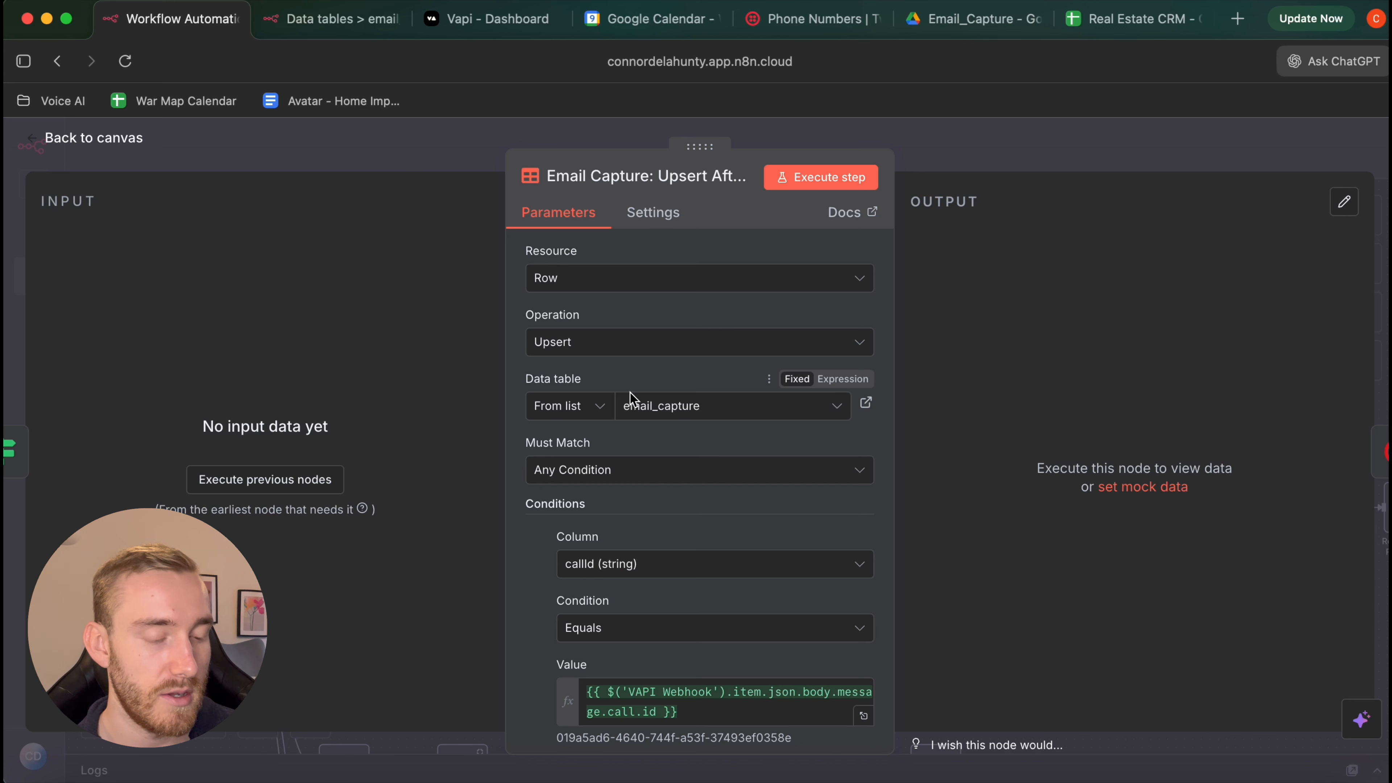
{"action": "left_click", "coordinate": [640, 406]}
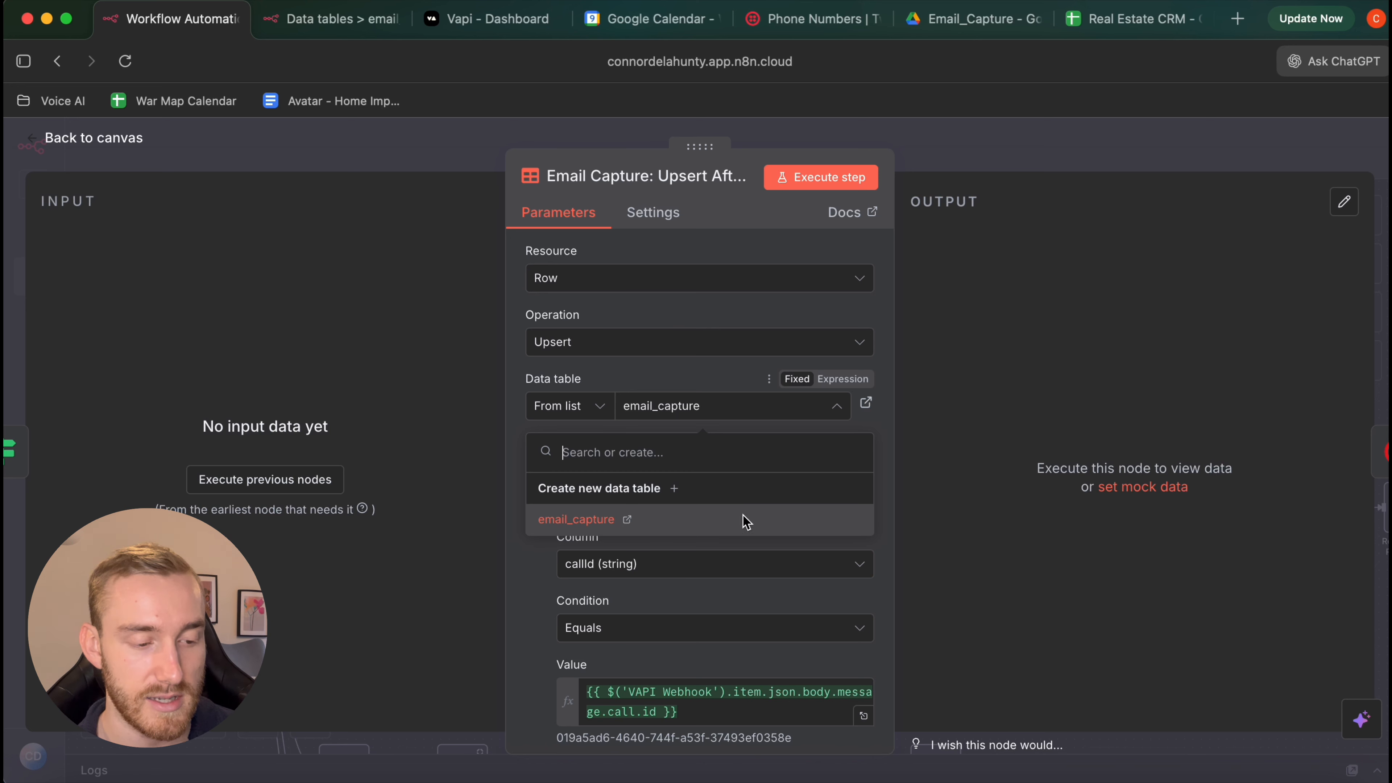
{"action": "left_click", "coordinate": [728, 527]}
{"action": "scroll", "coordinate": [704, 447], "scroll_direction": "down", "scroll_amount": 3}
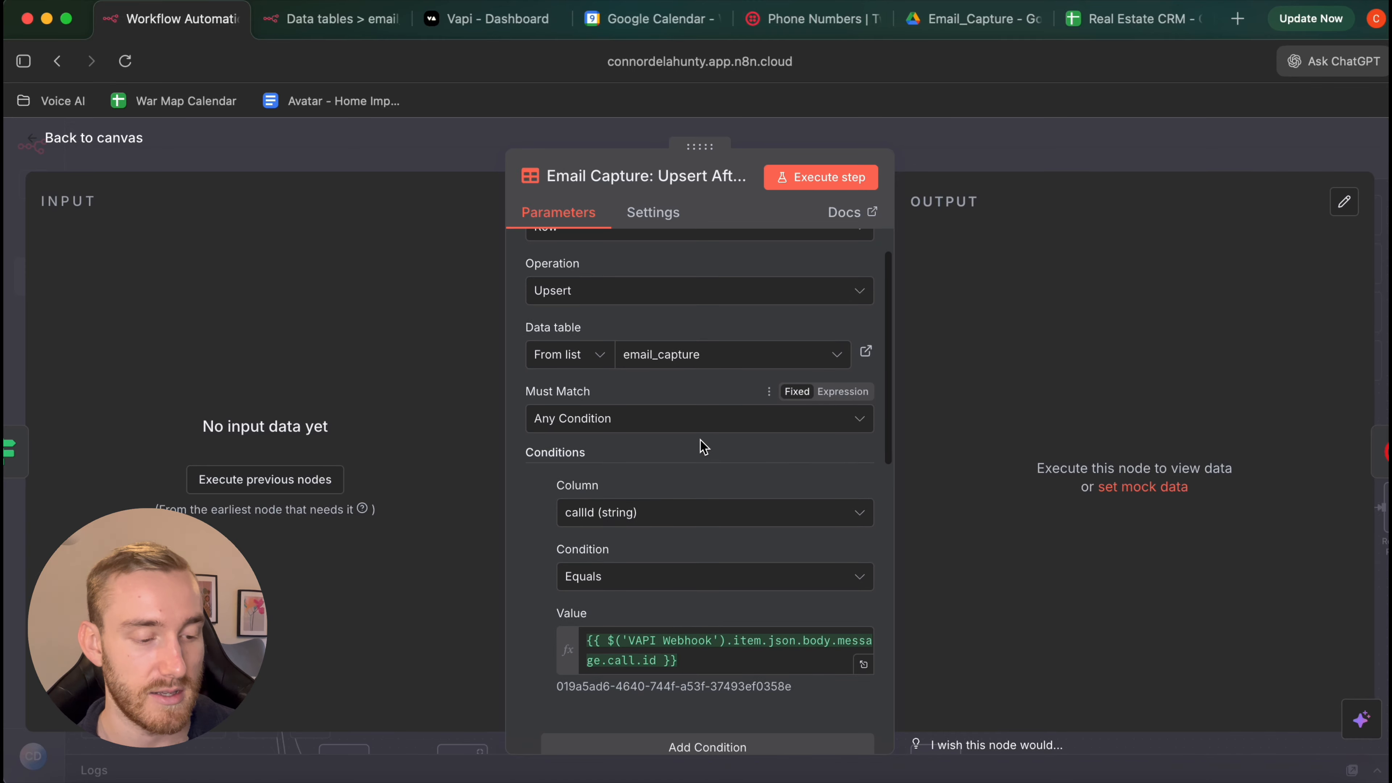
{"action": "scroll", "coordinate": [703, 447], "scroll_direction": "down", "scroll_amount": 5}
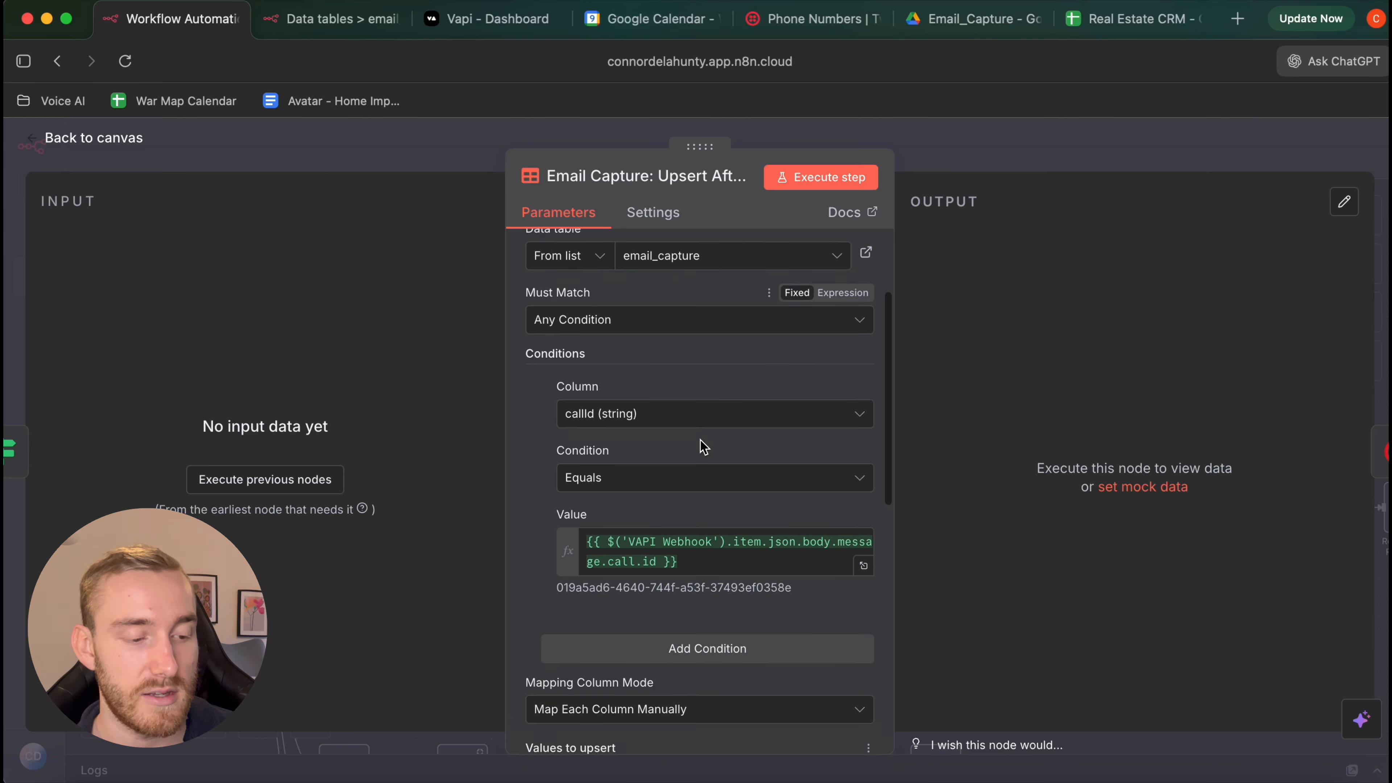
{"action": "scroll", "coordinate": [703, 453], "scroll_direction": "down", "scroll_amount": 5}
{"action": "scroll", "coordinate": [702, 451], "scroll_direction": "down", "scroll_amount": 3}
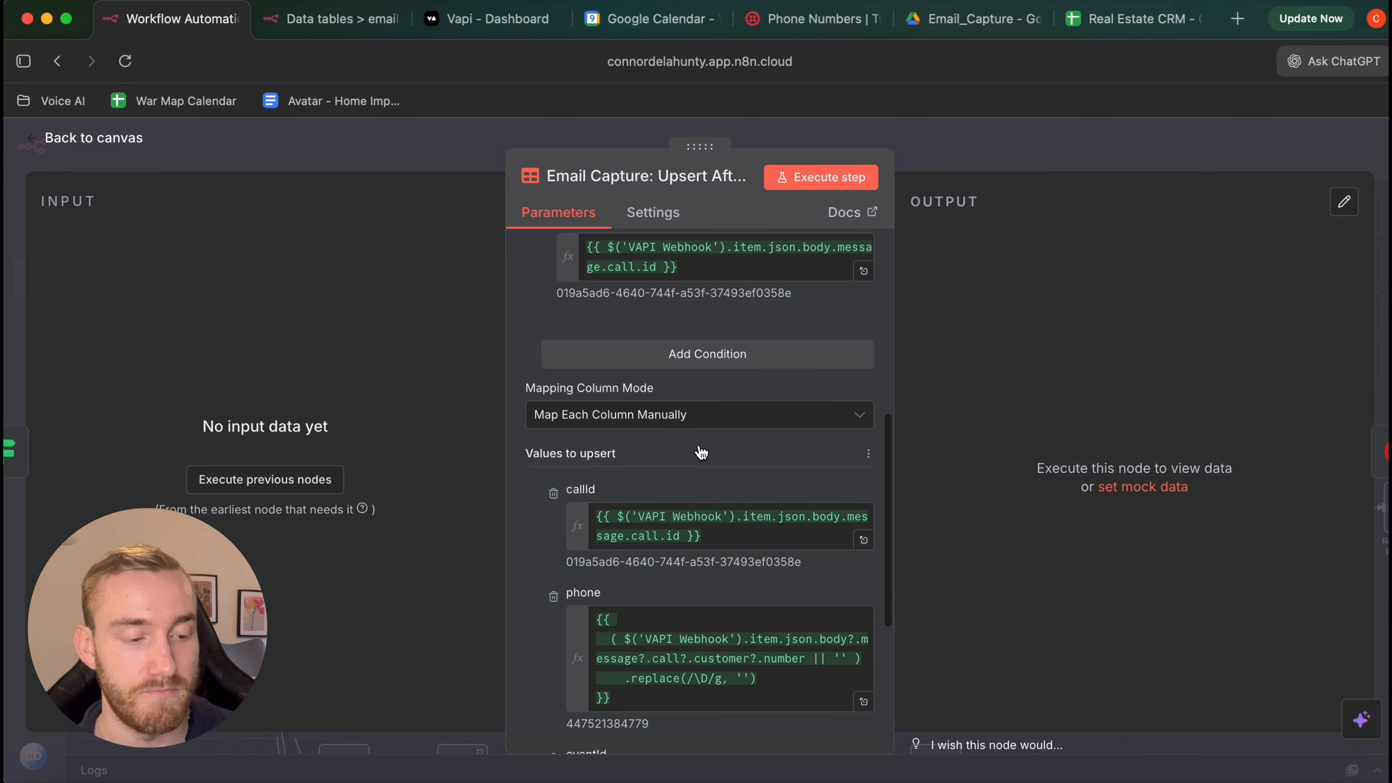
{"action": "scroll", "coordinate": [703, 453], "scroll_direction": "up", "scroll_amount": 8}
{"action": "left_click", "coordinate": [130, 143]}
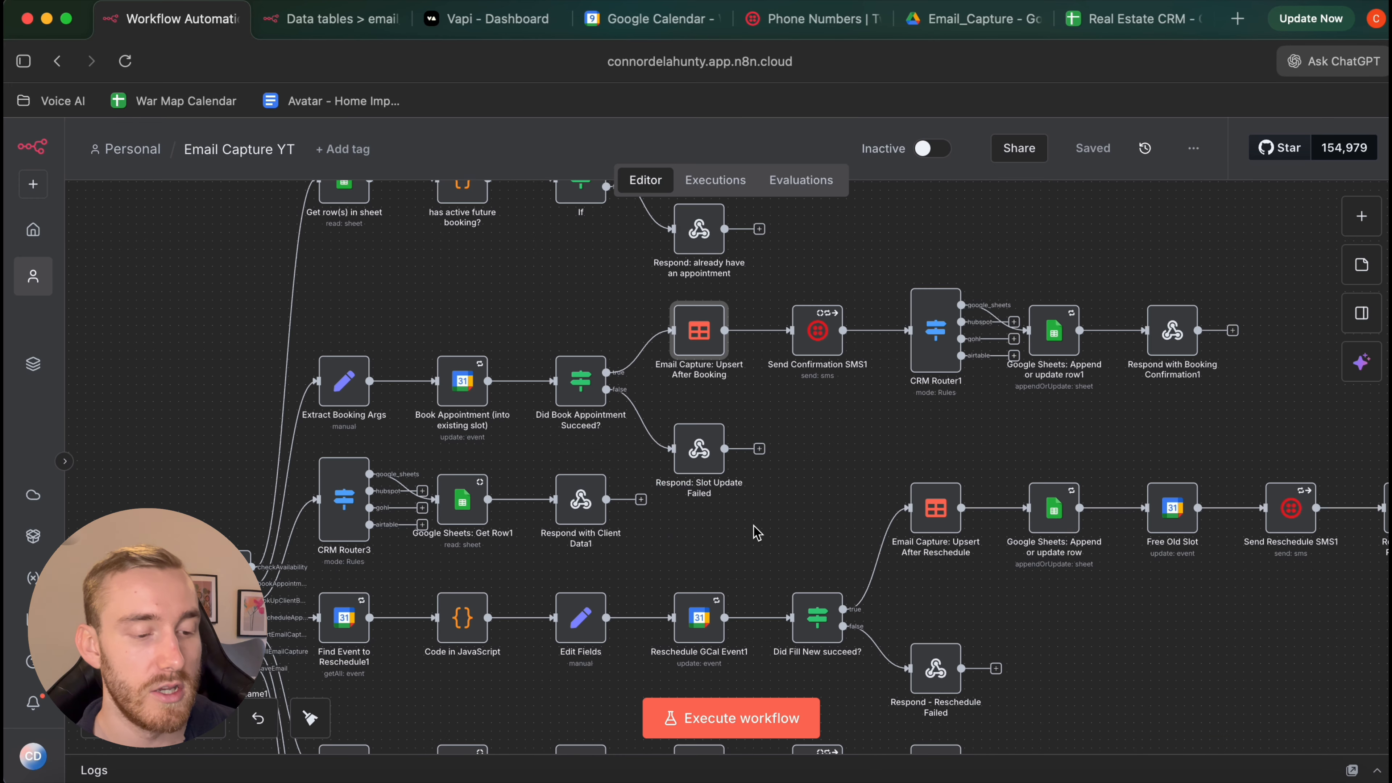
Reopen the Upsert After Booking node to recheck it, then return to the workflow canvas
{"action": "scroll", "coordinate": [756, 532], "scroll_direction": "up", "scroll_amount": 6}
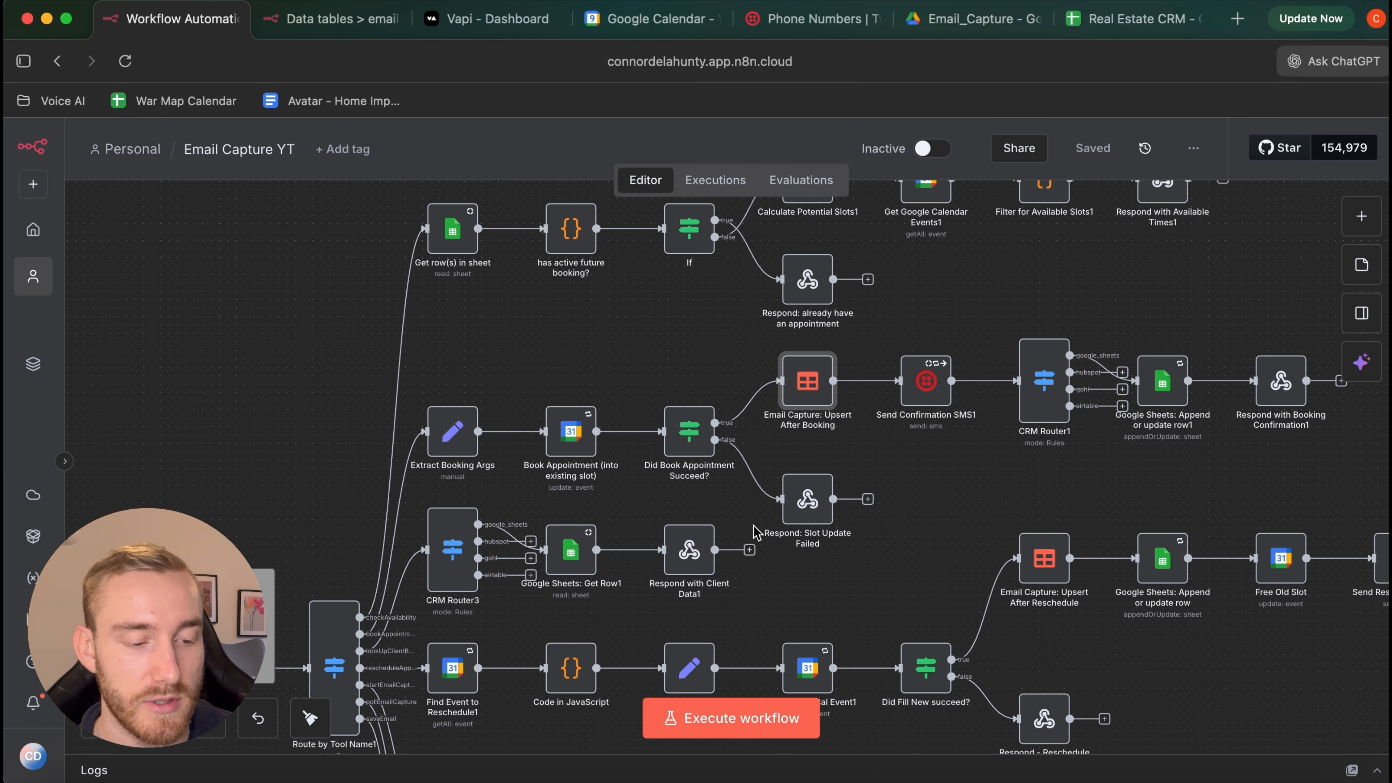
{"action": "scroll", "coordinate": [757, 532], "scroll_direction": "down", "scroll_amount": 3}
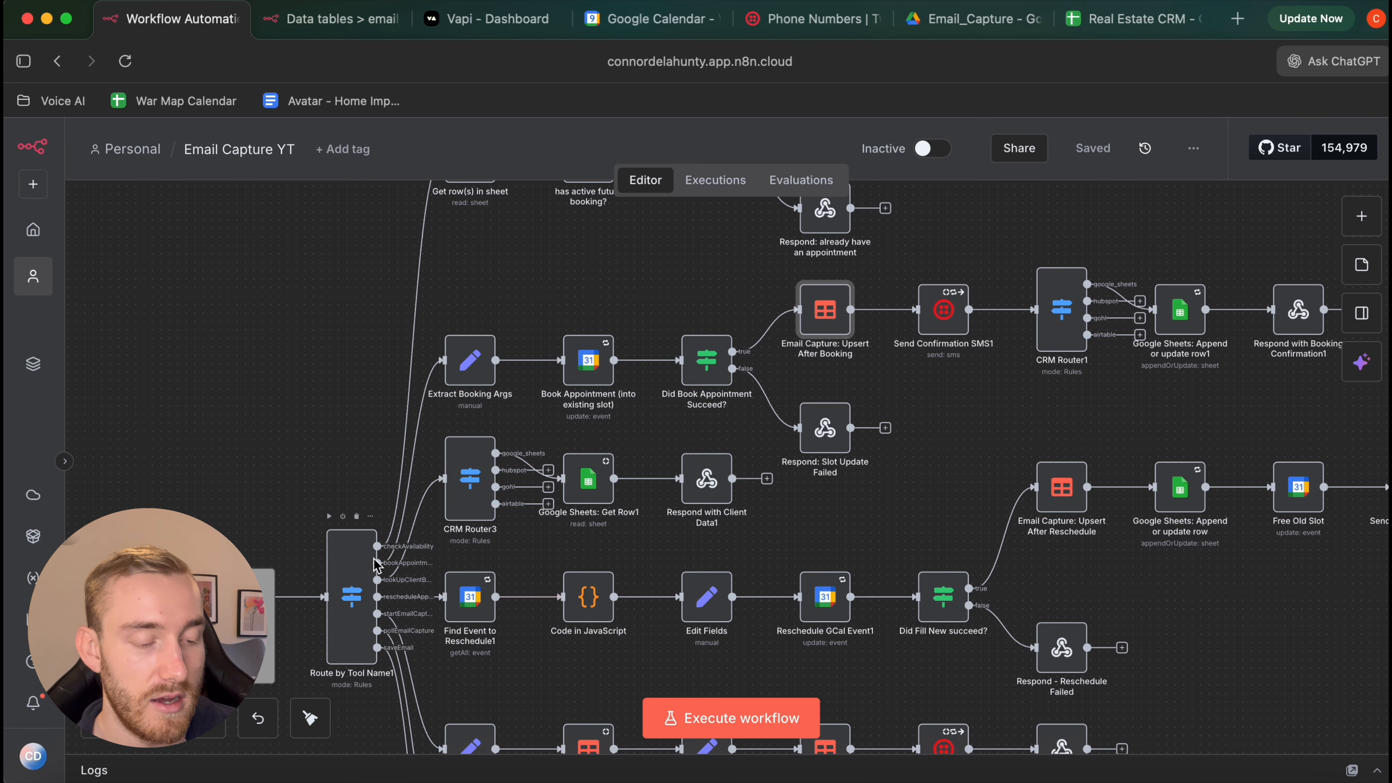
{"action": "scroll", "coordinate": [759, 384], "scroll_direction": "up", "scroll_amount": 3}
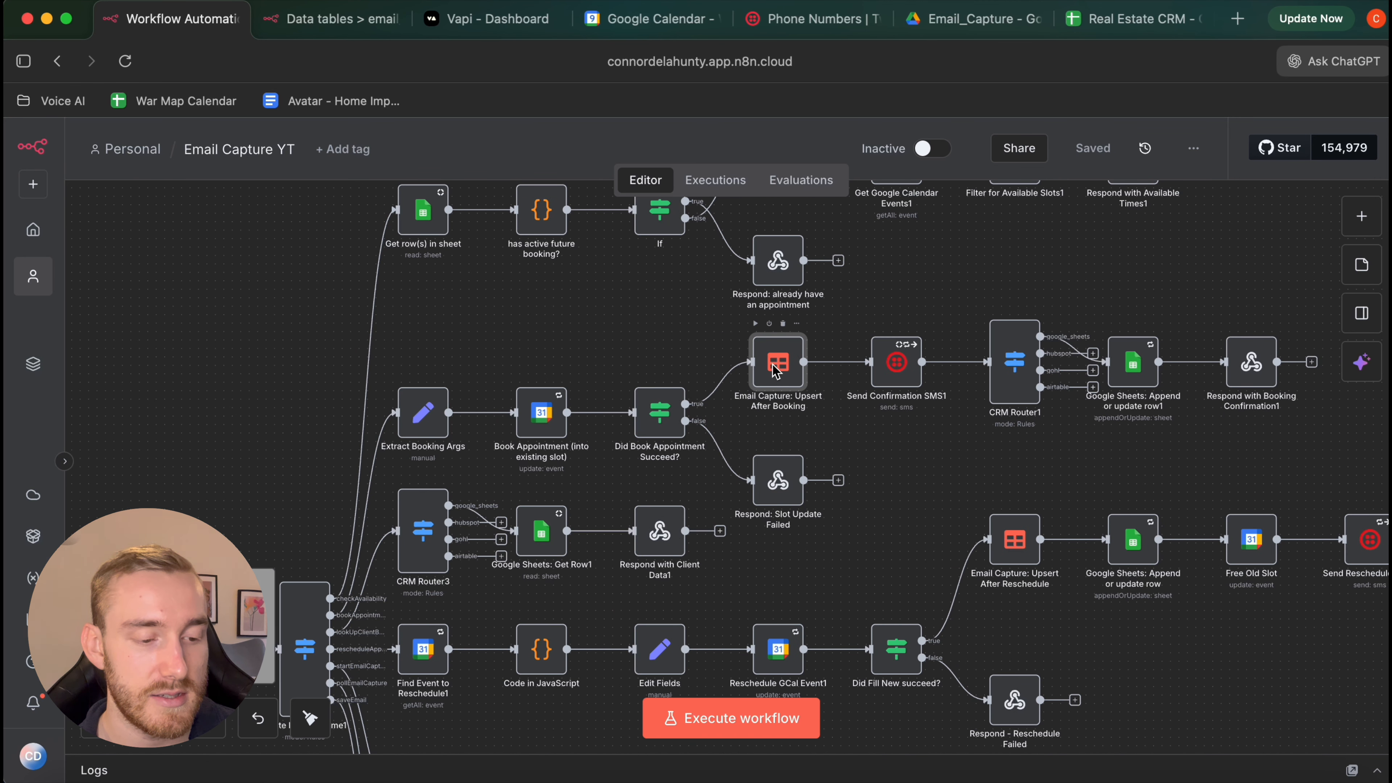
{"action": "double_click", "coordinate": [776, 371]}
{"action": "left_click", "coordinate": [94, 140]}
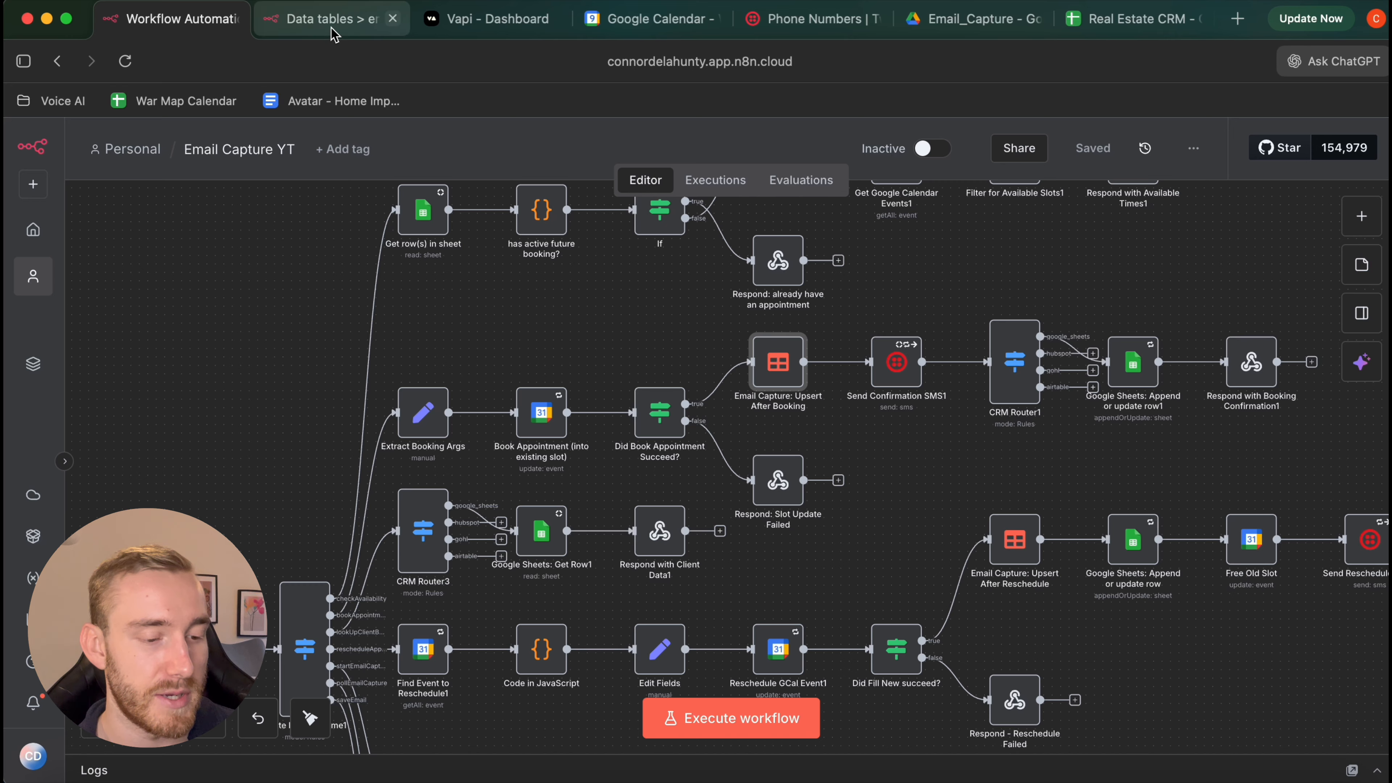
{"action": "left_click", "coordinate": [331, 22]}
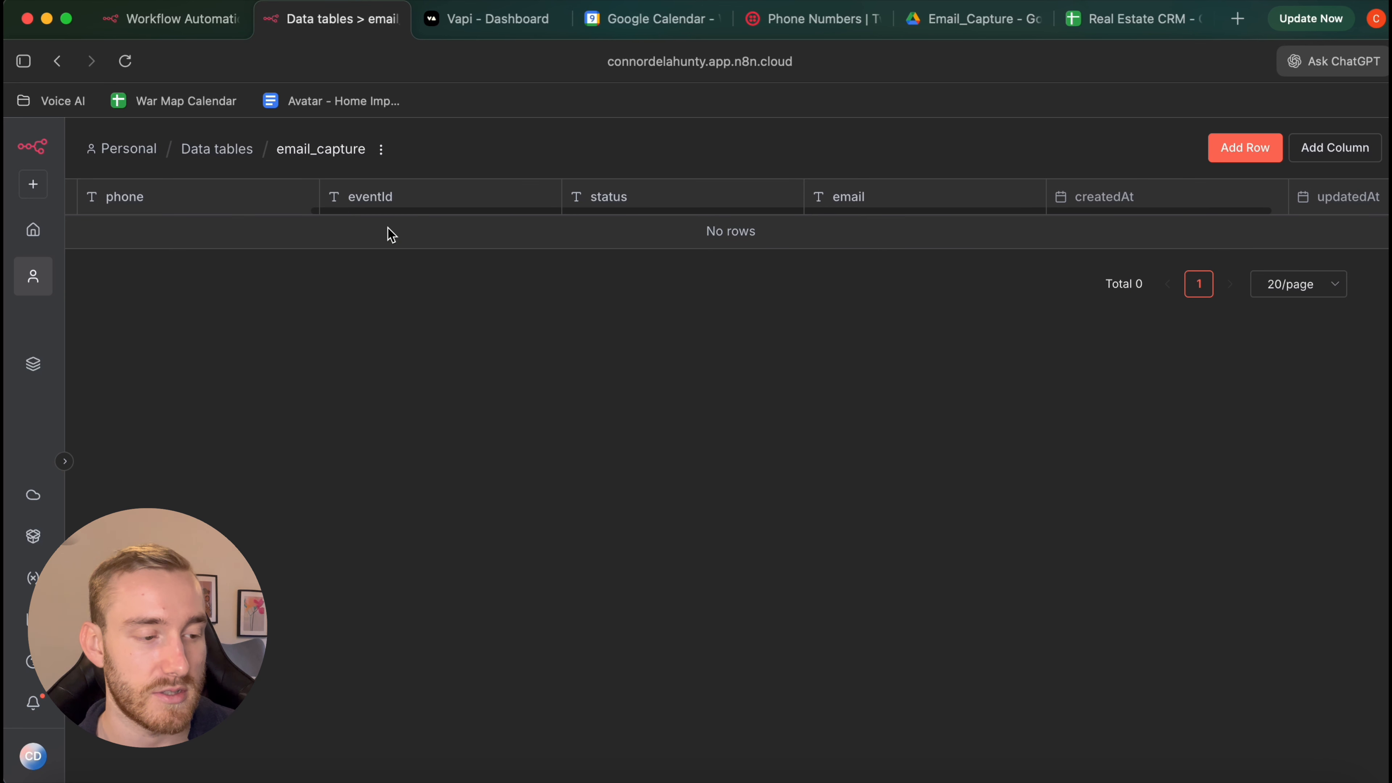
{"action": "scroll", "coordinate": [386, 234], "scroll_direction": "left", "scroll_amount": 5}
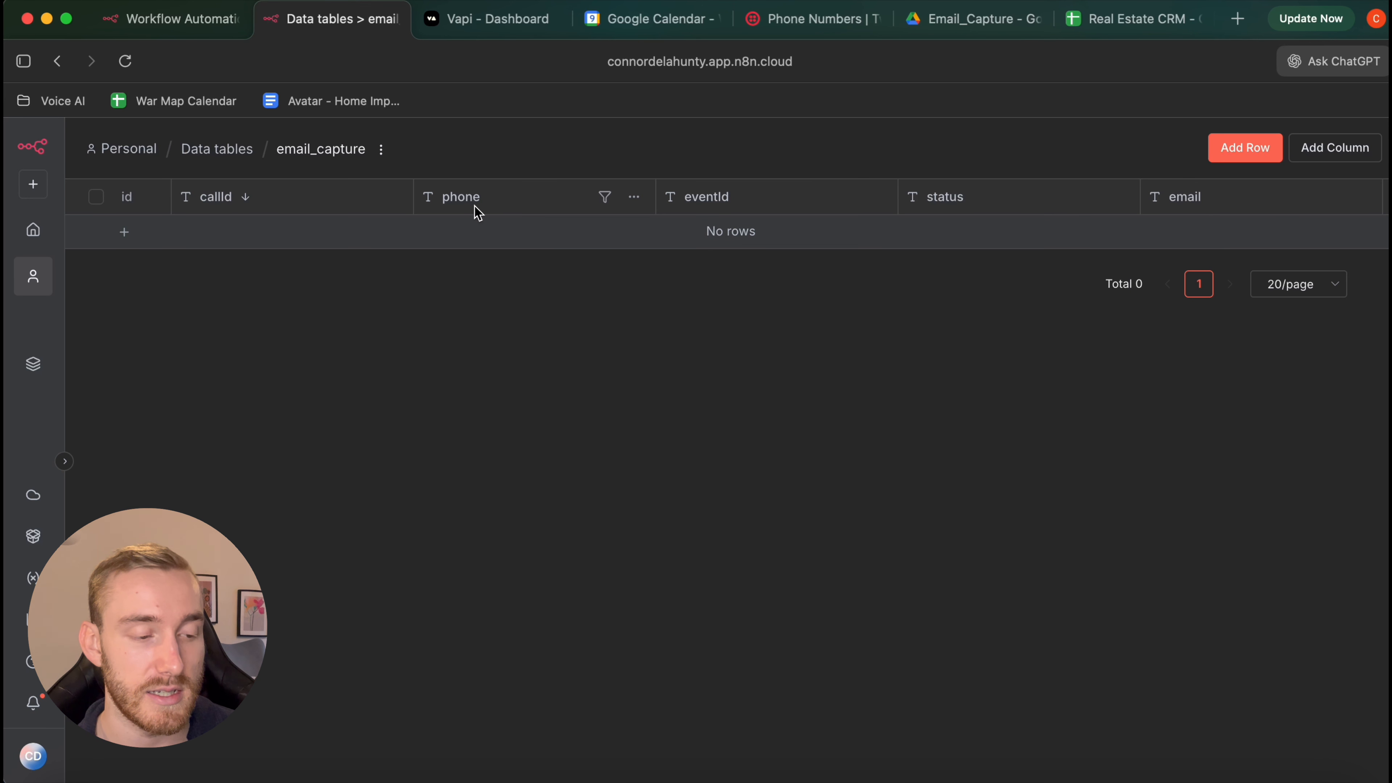
{"action": "scroll", "coordinate": [480, 211], "scroll_direction": "right", "scroll_amount": 4}
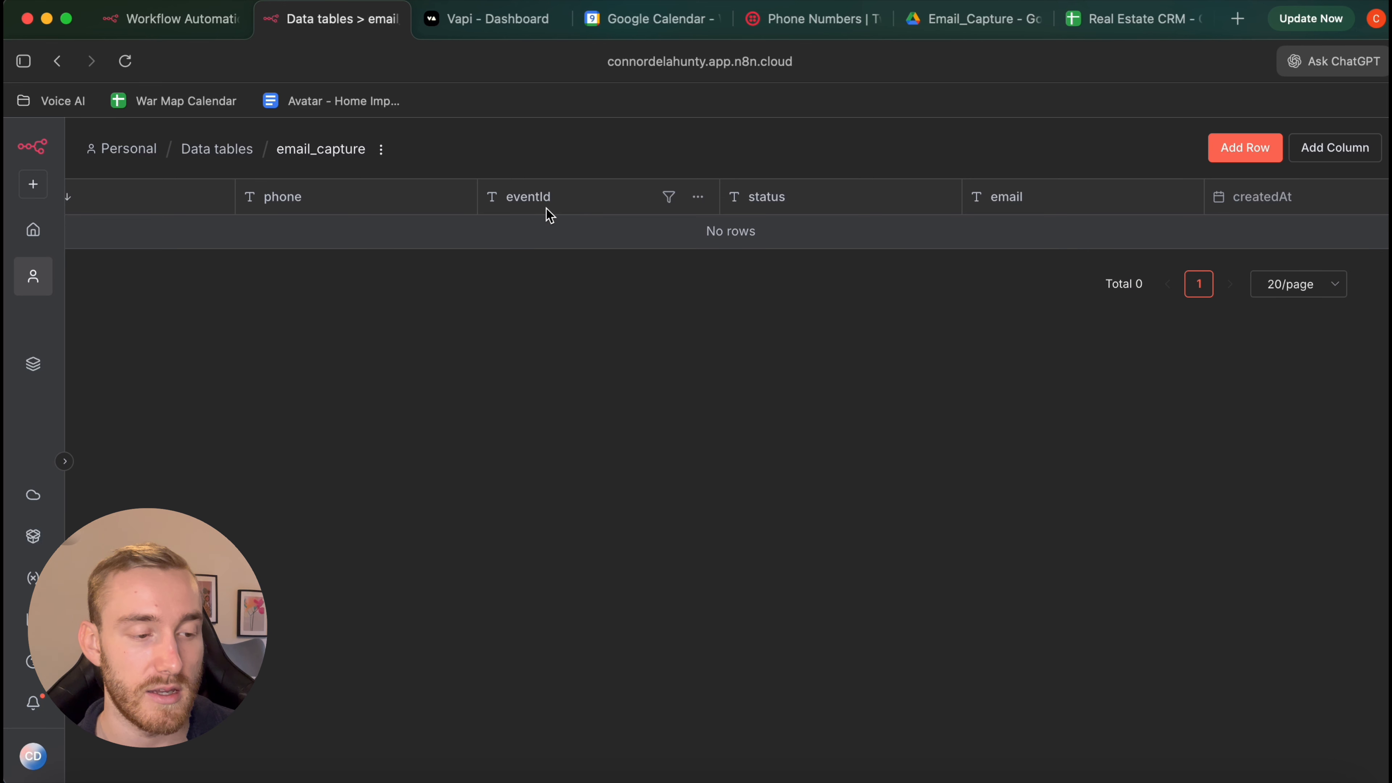
{"action": "scroll", "coordinate": [549, 215], "scroll_direction": "right", "scroll_amount": 3}
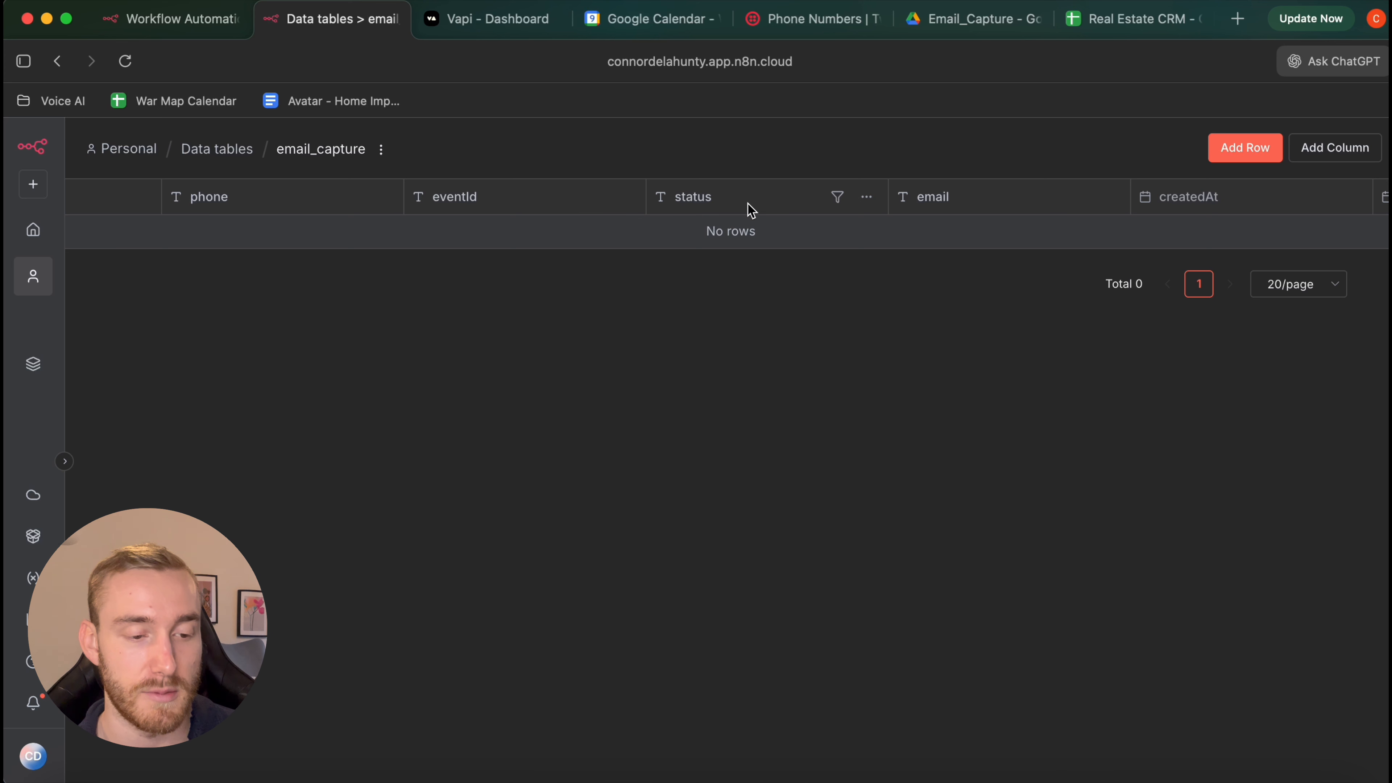
{"action": "scroll", "coordinate": [749, 210], "scroll_direction": "right", "scroll_amount": 2}
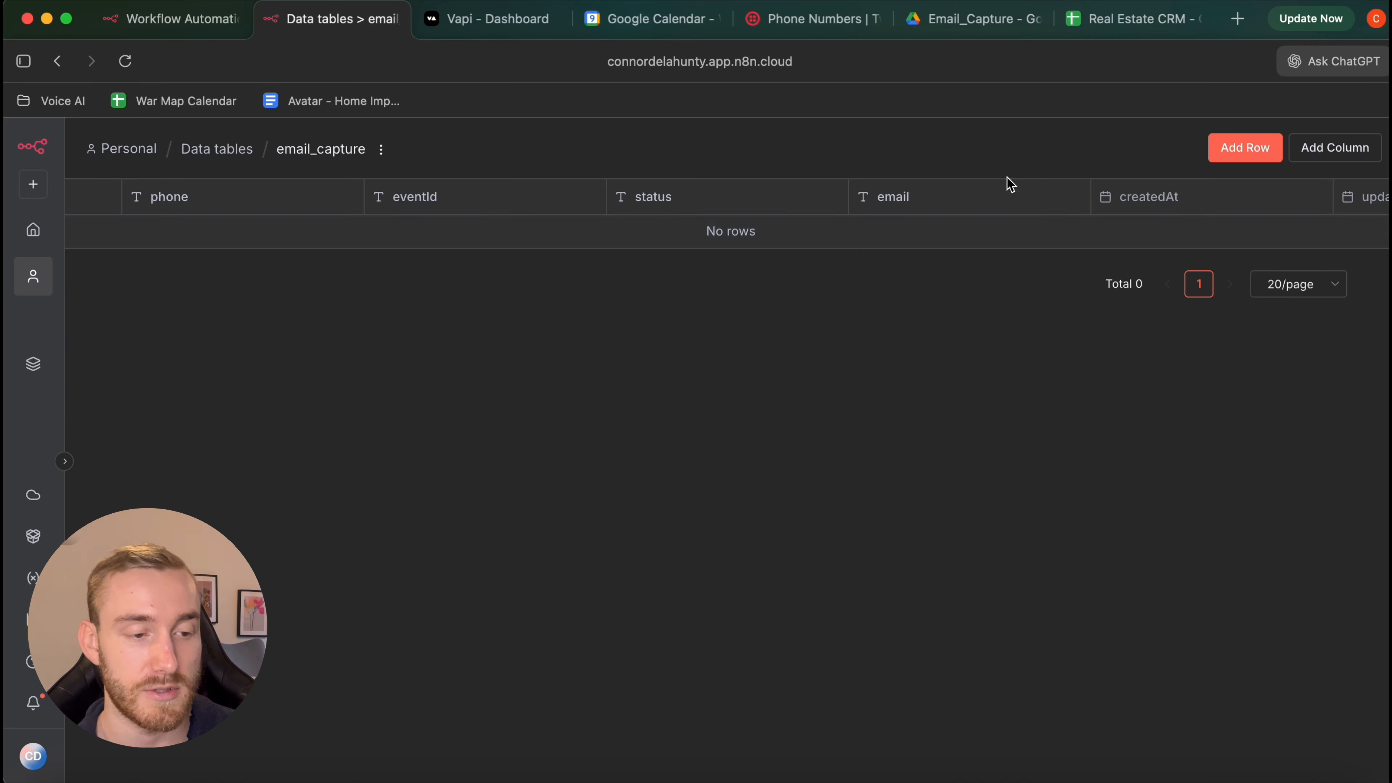
{"action": "left_click", "coordinate": [155, 22]}
{"action": "scroll", "coordinate": [534, 312], "scroll_direction": "down", "scroll_amount": 5}
{"action": "scroll", "coordinate": [535, 311], "scroll_direction": "down", "scroll_amount": 5}
{"action": "scroll", "coordinate": [534, 312], "scroll_direction": "left", "scroll_amount": 2}
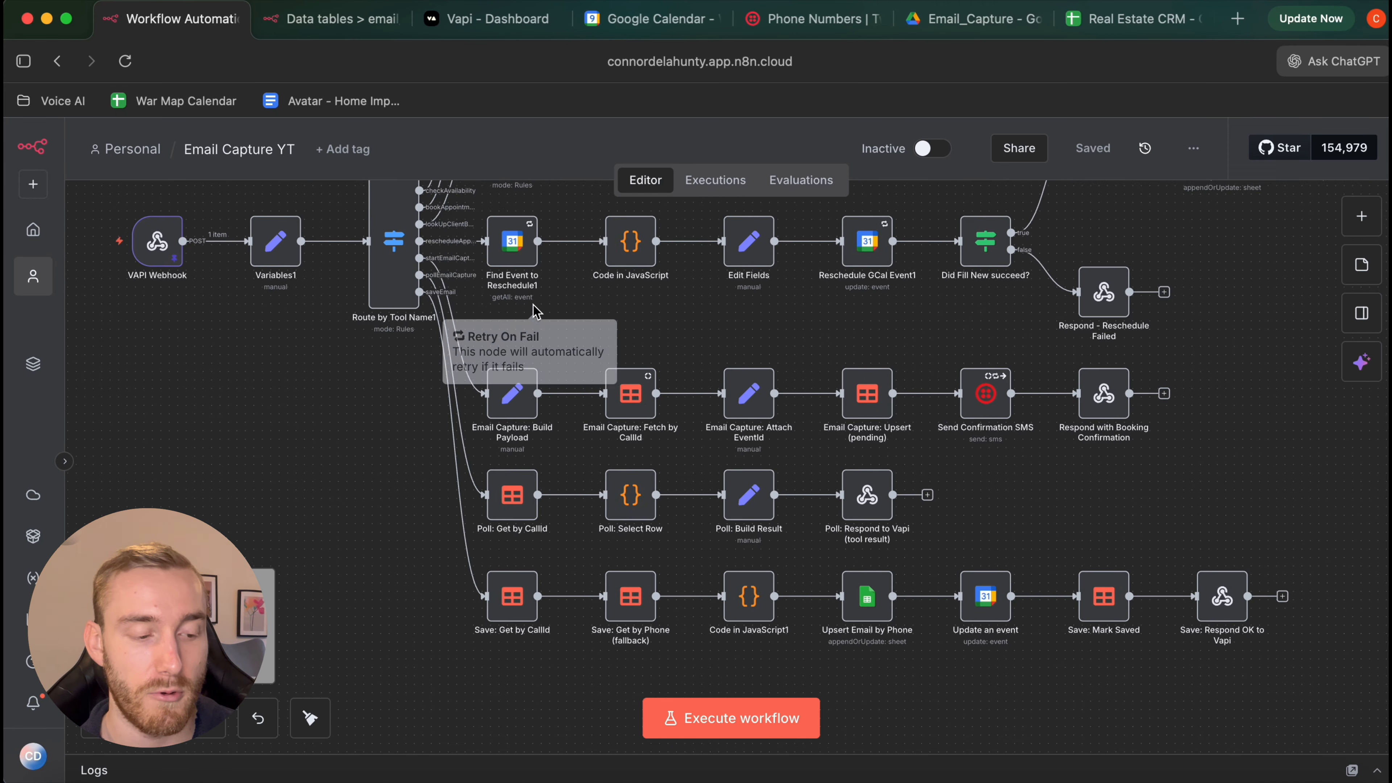
{"action": "scroll", "coordinate": [535, 311], "scroll_direction": "right", "scroll_amount": 1}
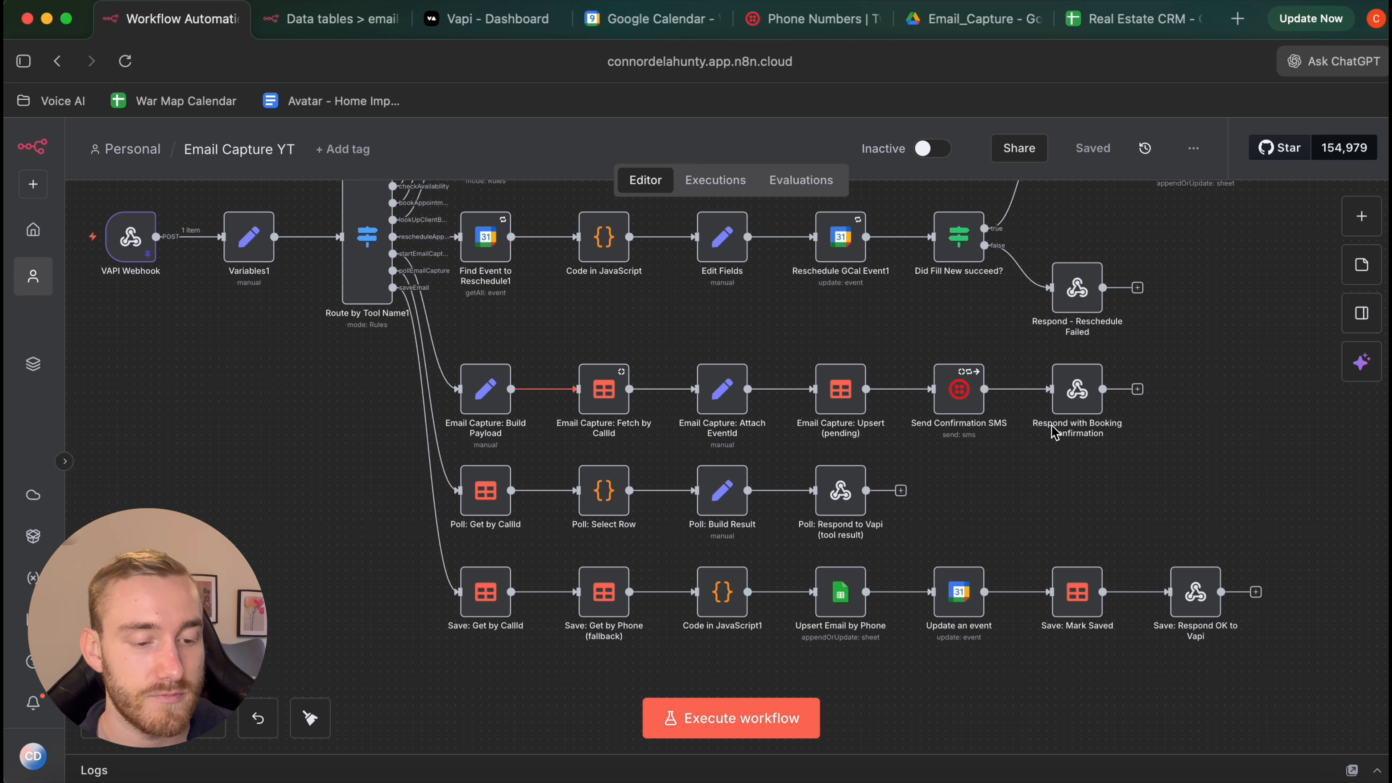
{"action": "scroll", "coordinate": [515, 423], "scroll_direction": "up", "scroll_amount": 2}
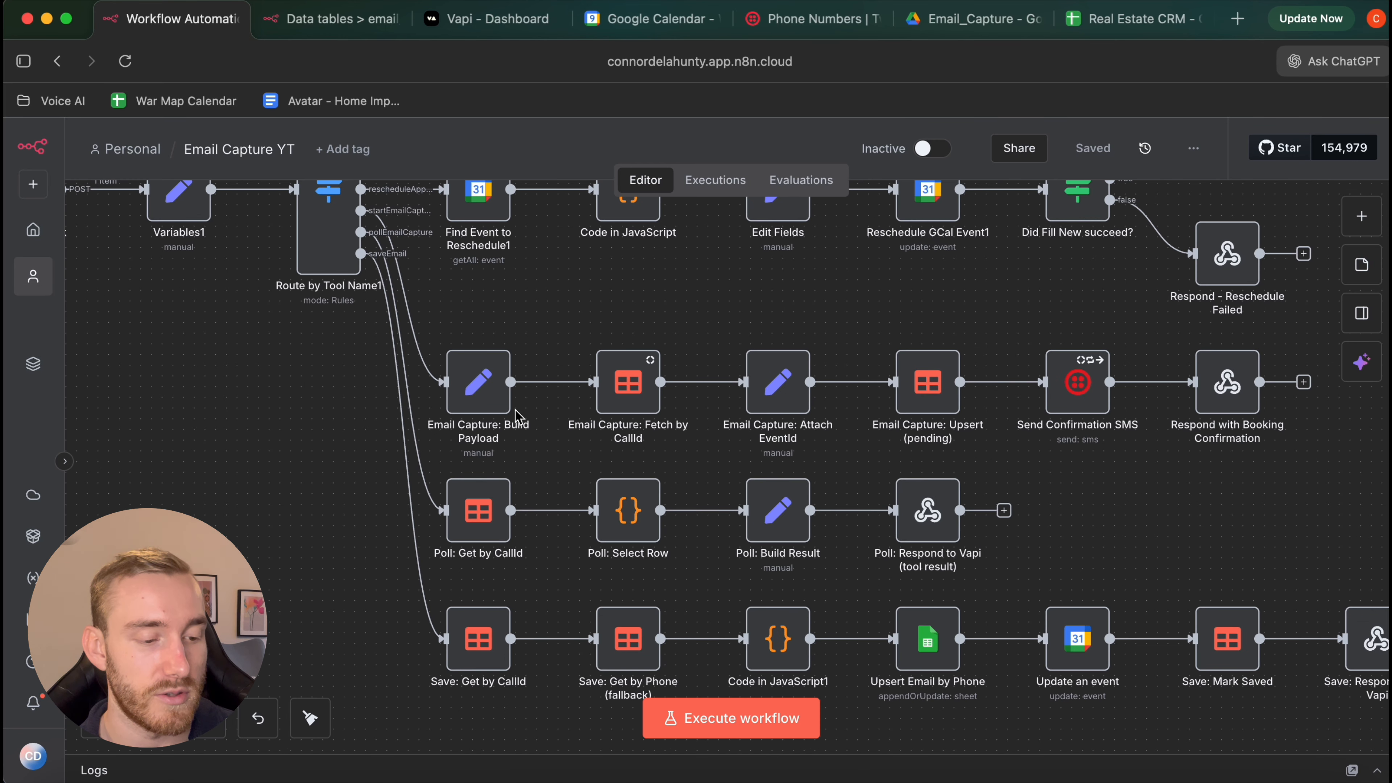
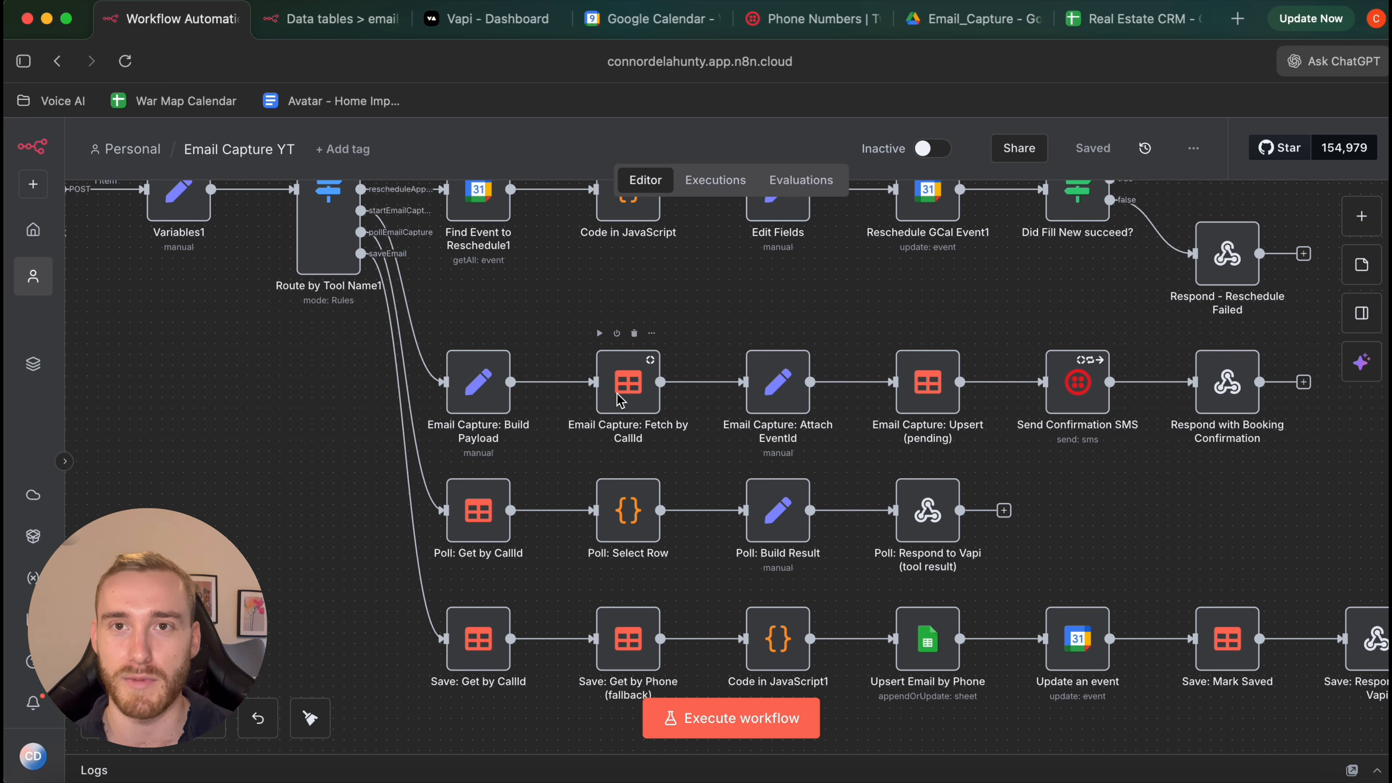
Look over the Email Capture YT workflow and inspect the Save: Mark Saved node
{"action": "scroll", "coordinate": [688, 411], "scroll_direction": "right", "scroll_amount": 3}
{"action": "scroll", "coordinate": [619, 411], "scroll_direction": "right", "scroll_amount": 3}
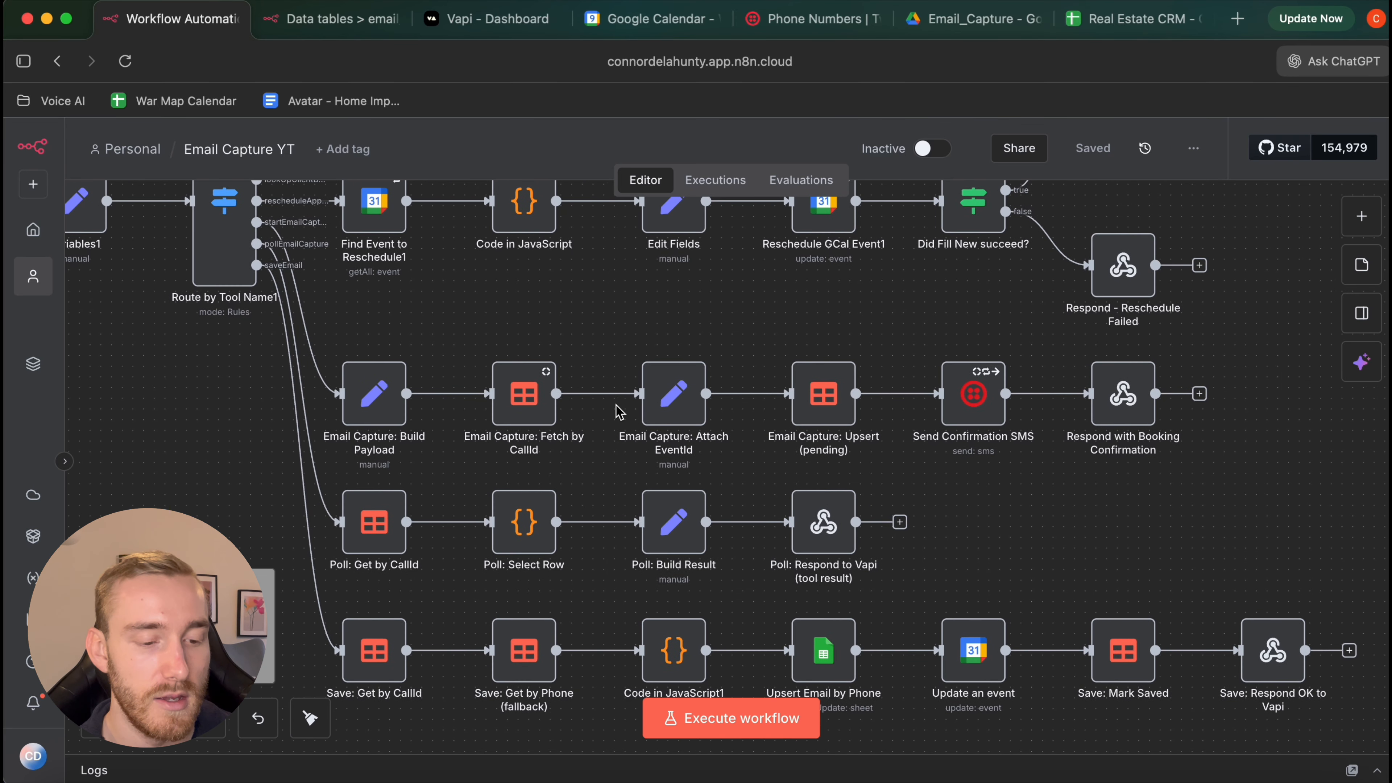
{"action": "scroll", "coordinate": [618, 412], "scroll_direction": "right", "scroll_amount": 2}
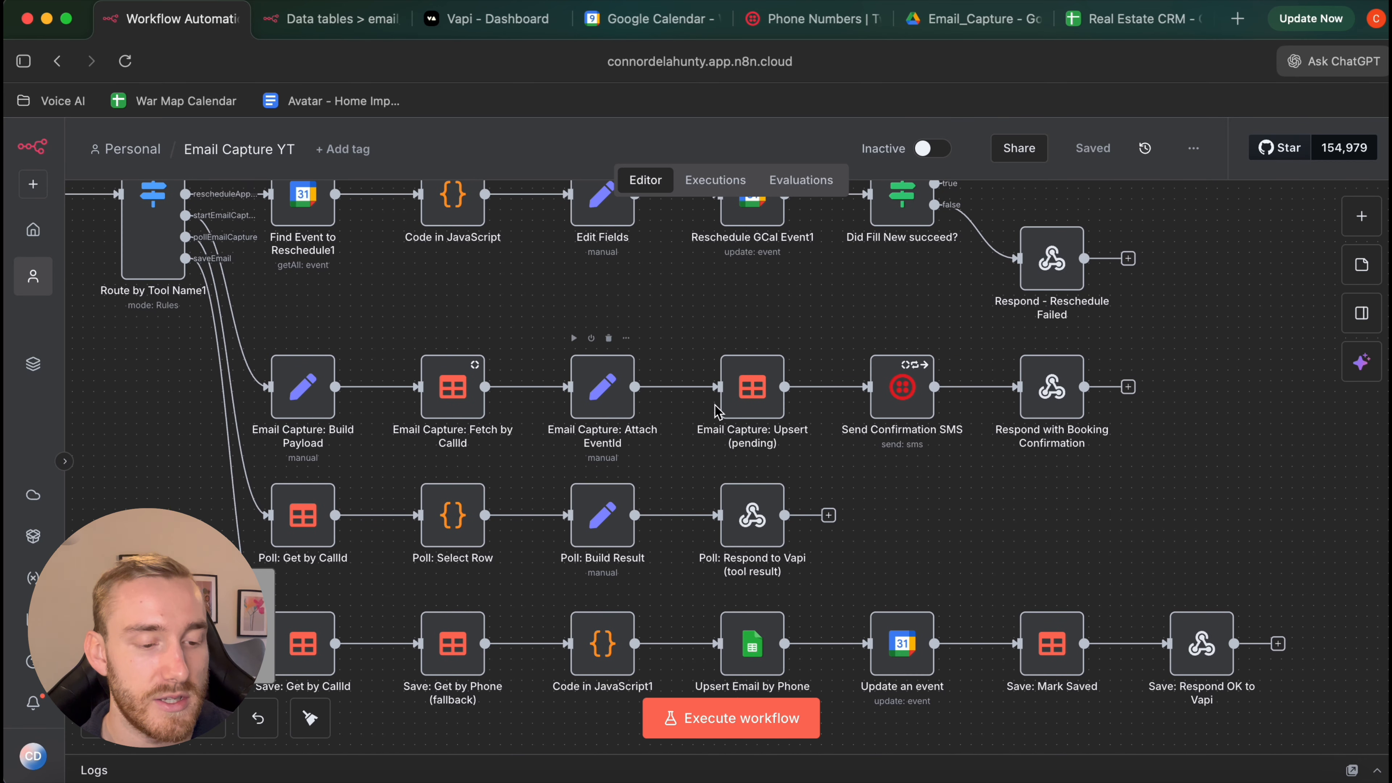
{"action": "scroll", "coordinate": [847, 396], "scroll_direction": "right", "scroll_amount": 2}
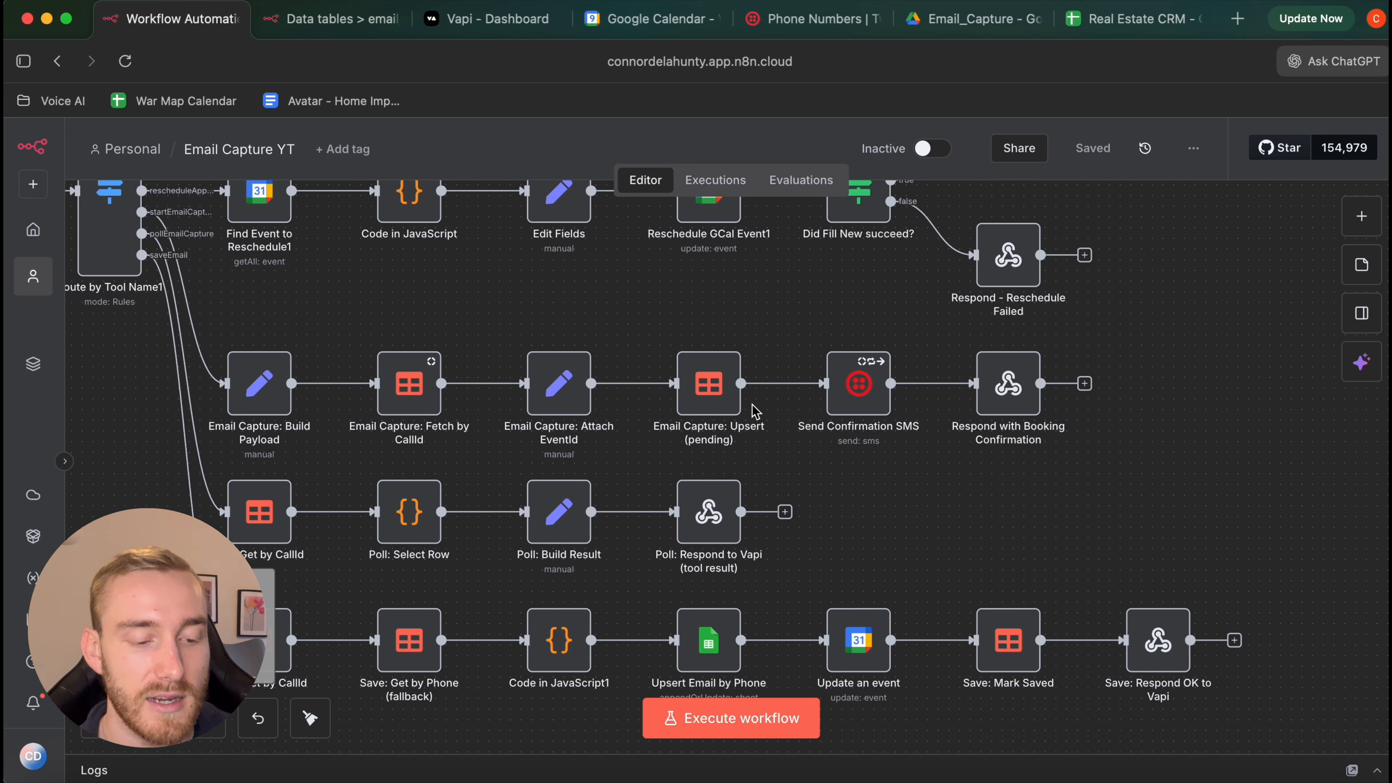
{"action": "scroll", "coordinate": [847, 394], "scroll_direction": "right", "scroll_amount": 1}
{"action": "scroll", "coordinate": [847, 396], "scroll_direction": "right", "scroll_amount": 1}
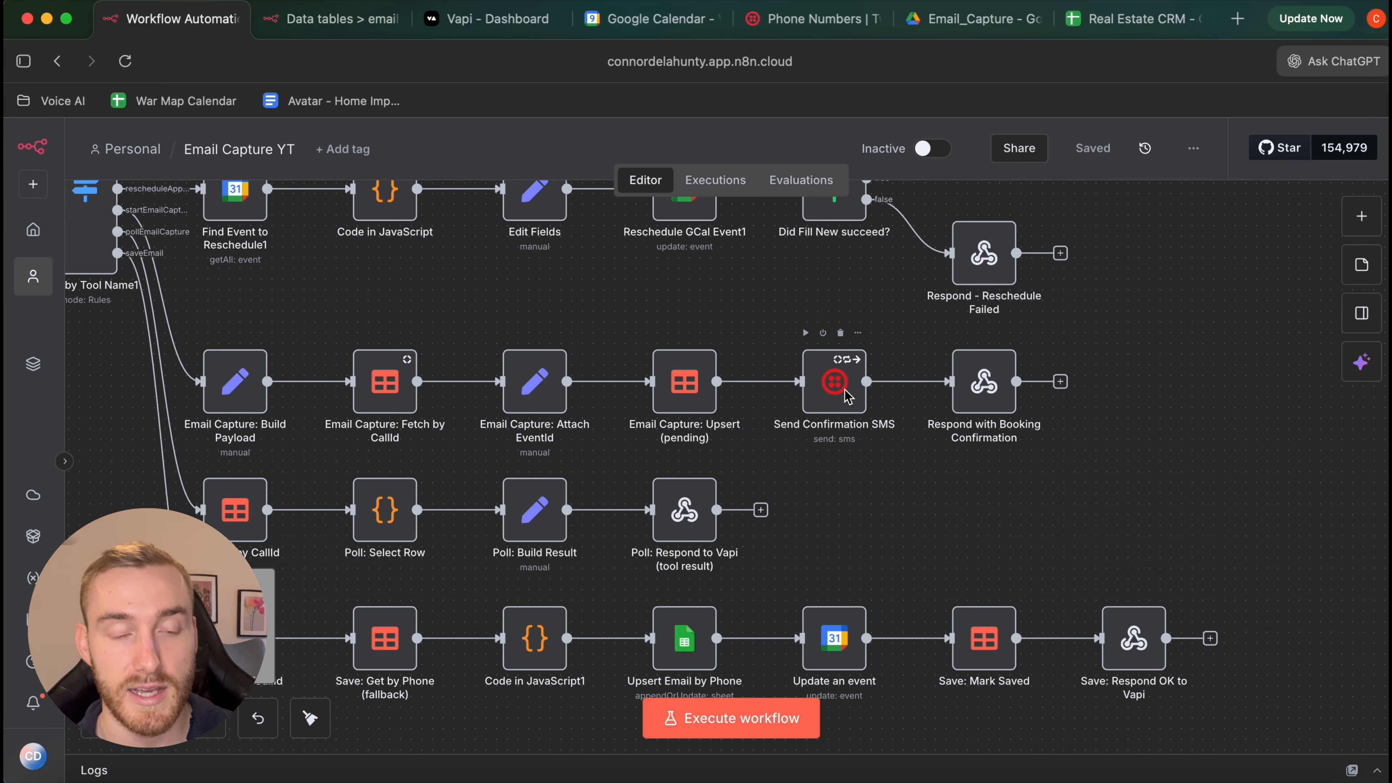
{"action": "scroll", "coordinate": [847, 396], "scroll_direction": "down", "scroll_amount": 2}
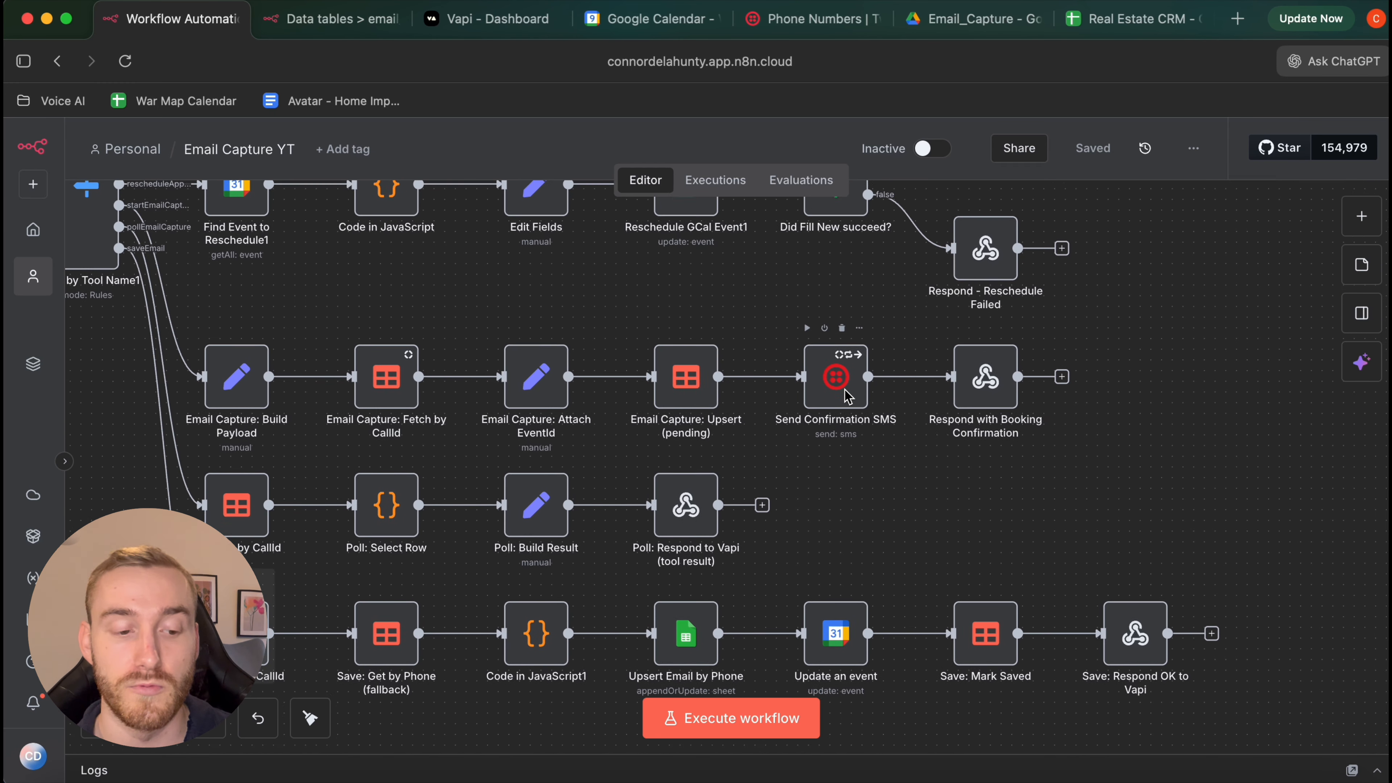
{"action": "scroll", "coordinate": [847, 396], "scroll_direction": "left", "scroll_amount": 5}
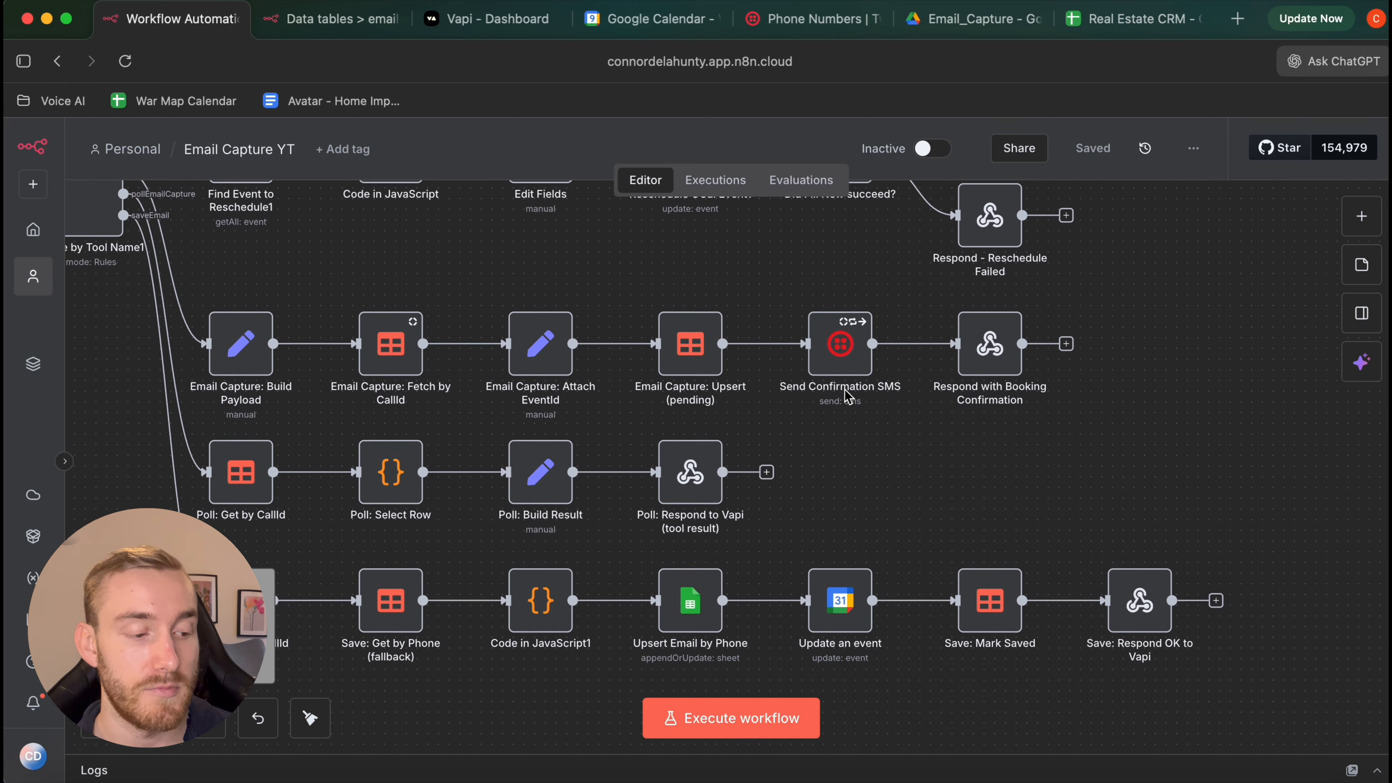
{"action": "scroll", "coordinate": [638, 377], "scroll_direction": "up", "scroll_amount": 1}
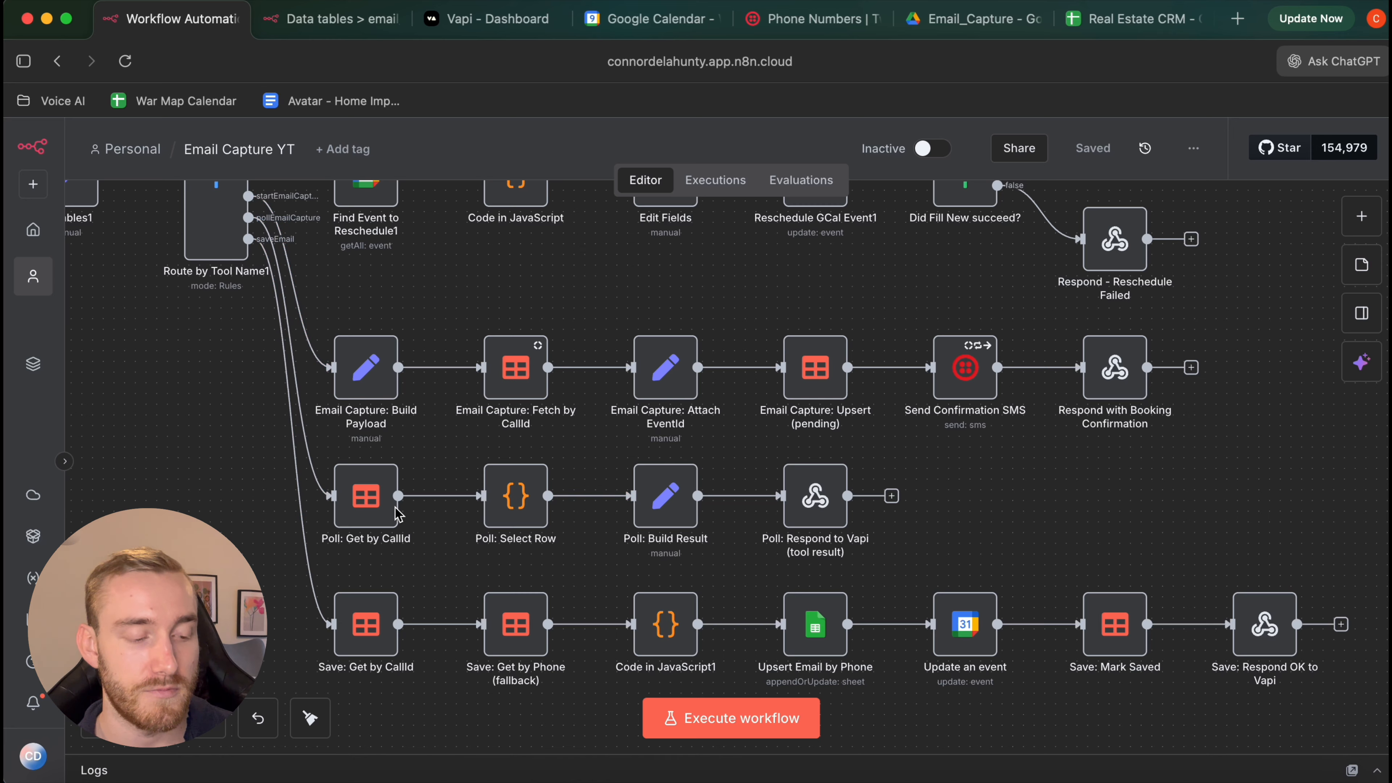
{"action": "scroll", "coordinate": [381, 511], "scroll_direction": "right", "scroll_amount": 1}
{"action": "scroll", "coordinate": [382, 511], "scroll_direction": "right", "scroll_amount": 1}
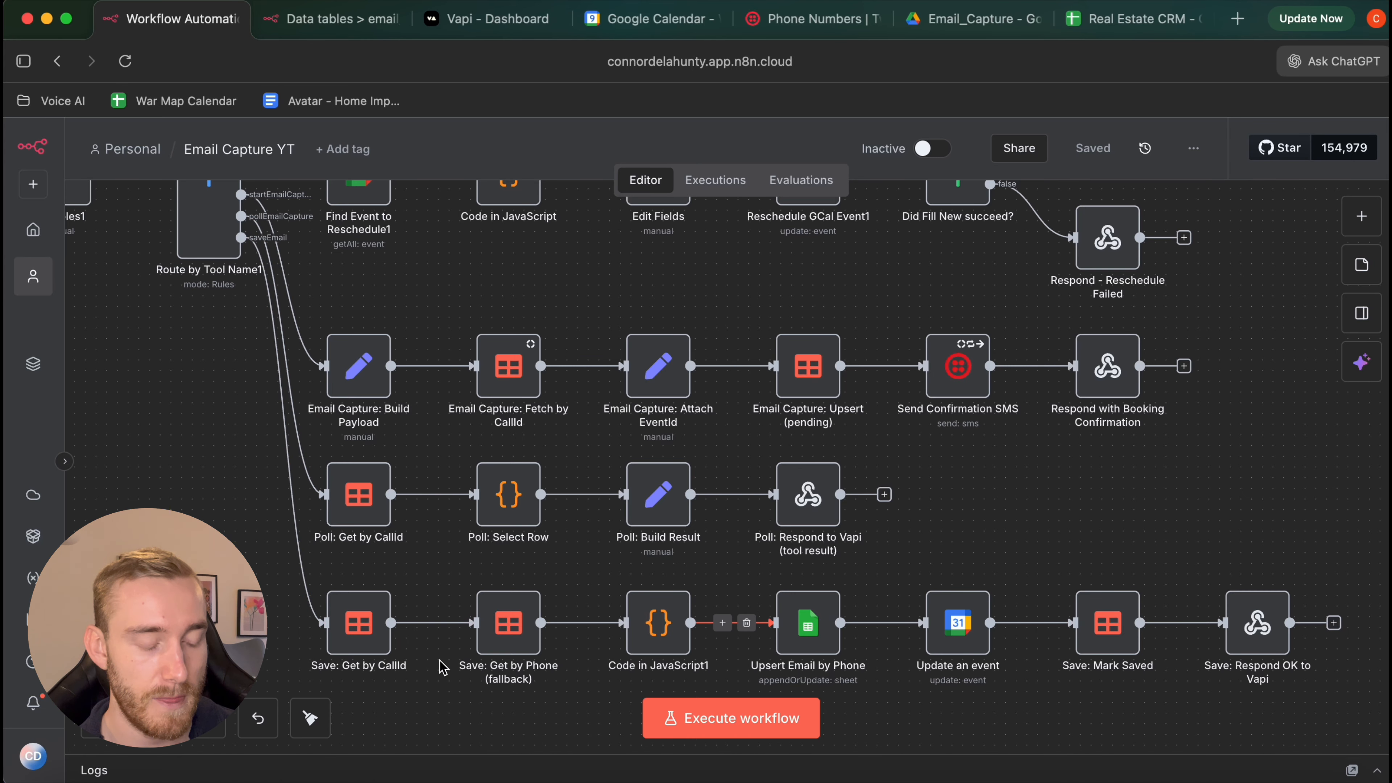
{"action": "scroll", "coordinate": [432, 639], "scroll_direction": "down", "scroll_amount": 3}
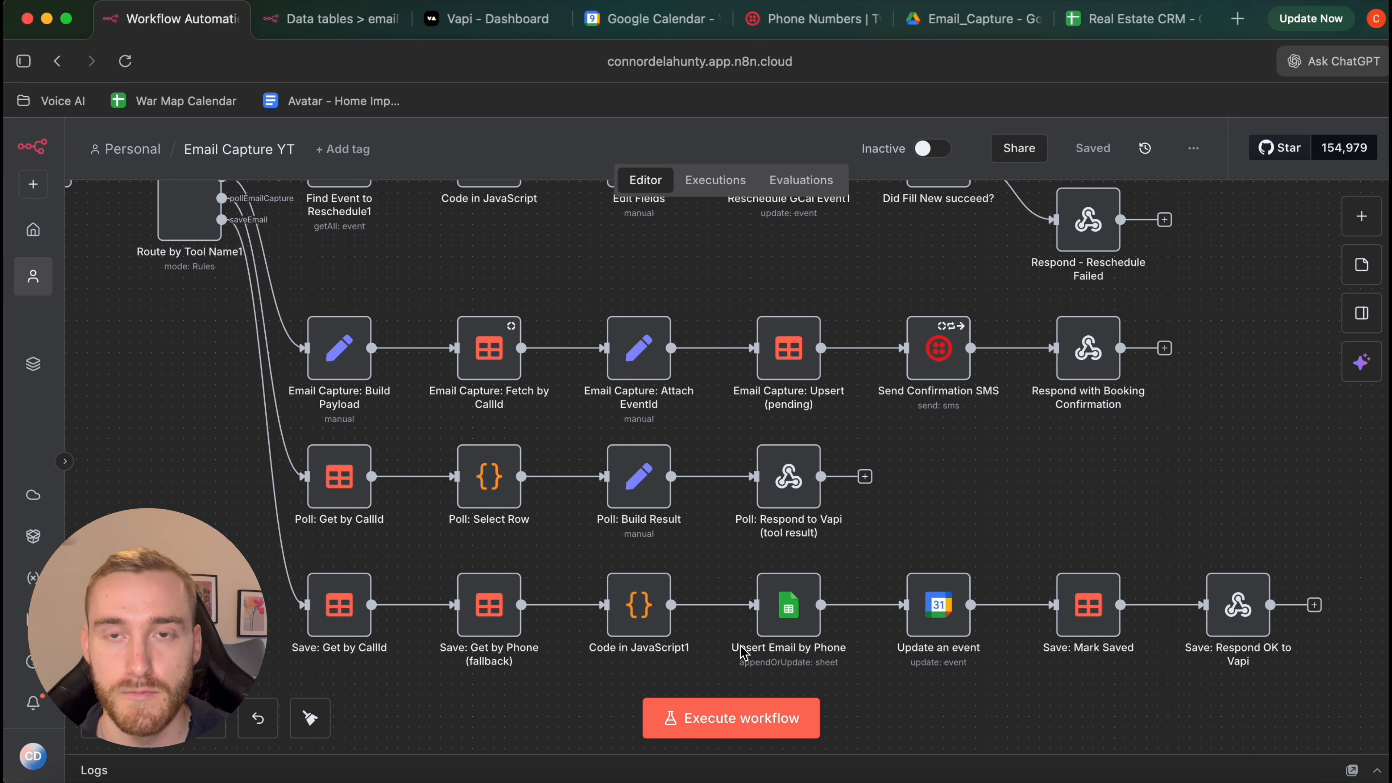
{"action": "scroll", "coordinate": [1009, 639], "scroll_direction": "right", "scroll_amount": 1}
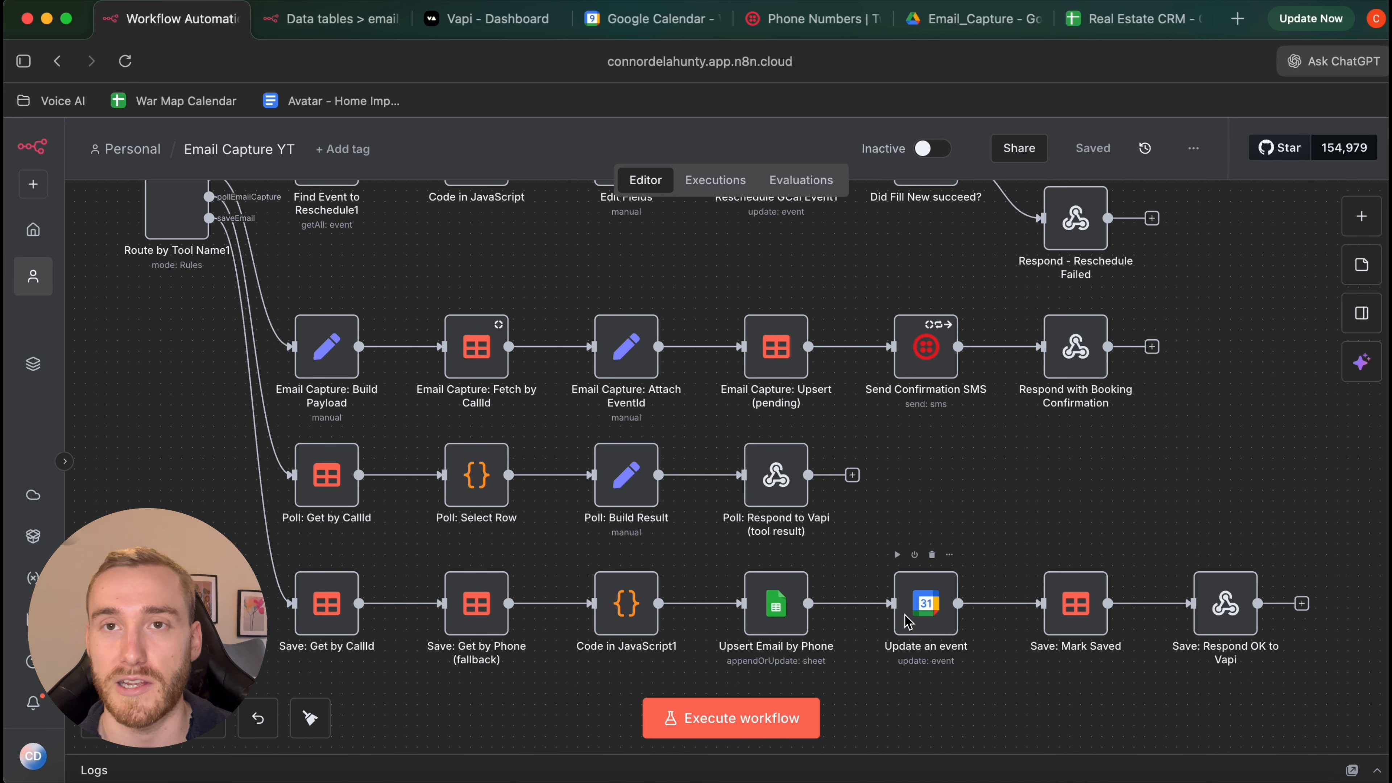
{"action": "scroll", "coordinate": [906, 621], "scroll_direction": "up", "scroll_amount": 1}
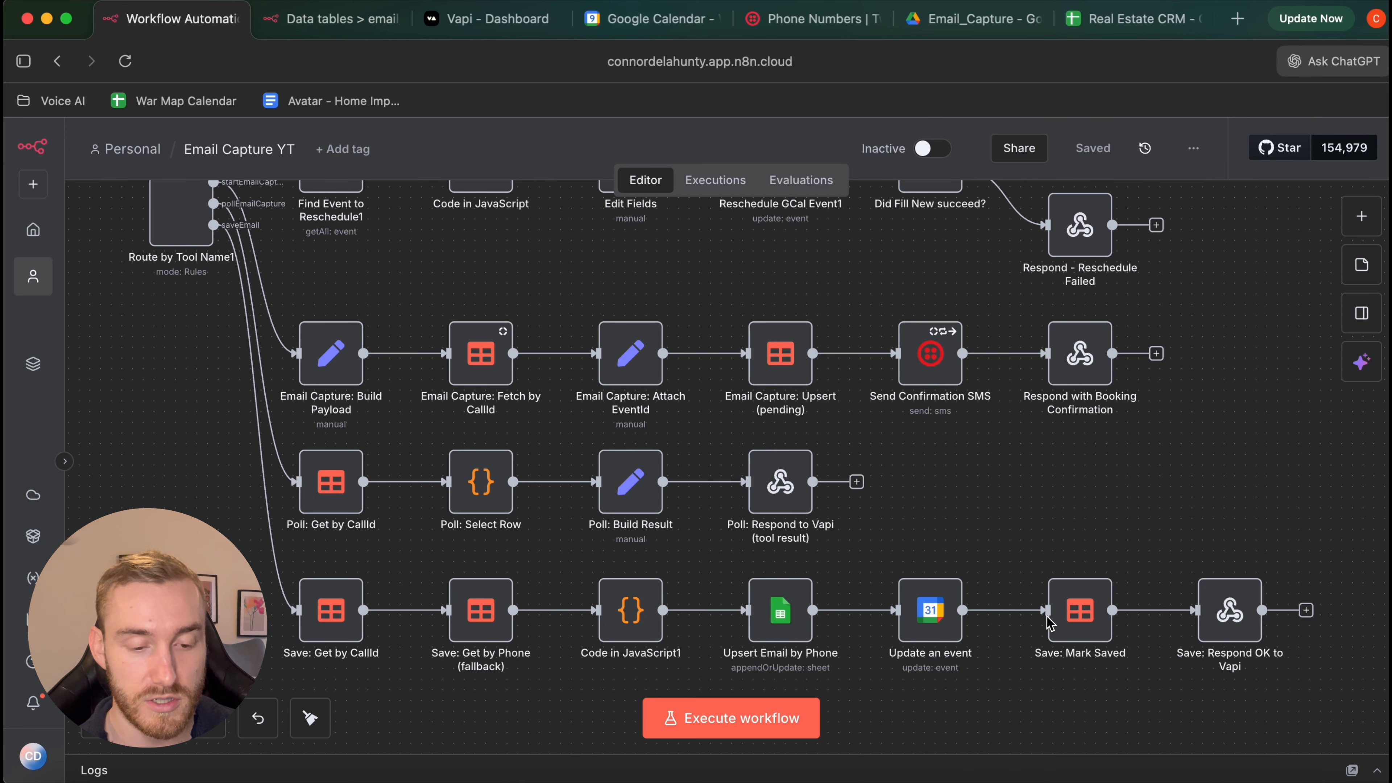
{"action": "double_click", "coordinate": [1078, 617]}
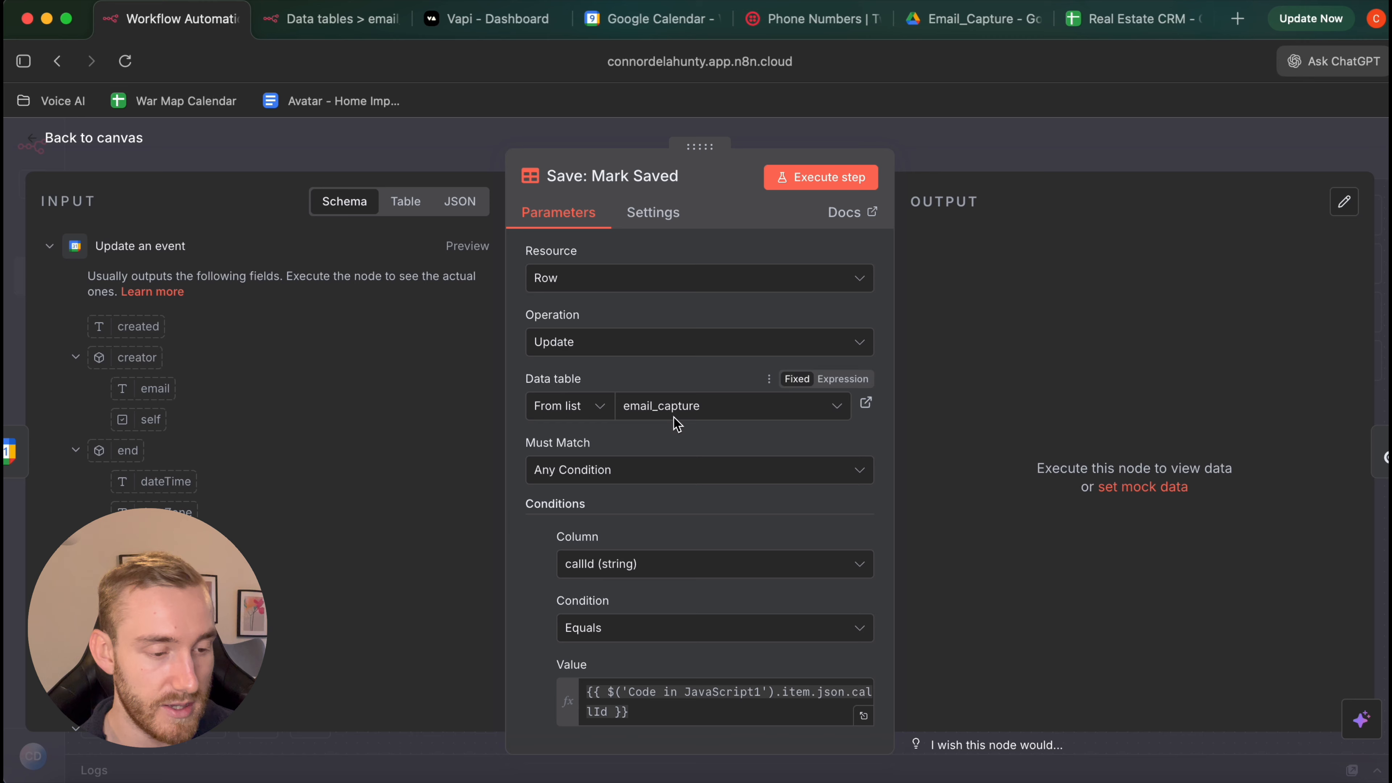
{"action": "left_click", "coordinate": [126, 141]}
{"action": "scroll", "coordinate": [947, 526], "scroll_direction": "left", "scroll_amount": 5}
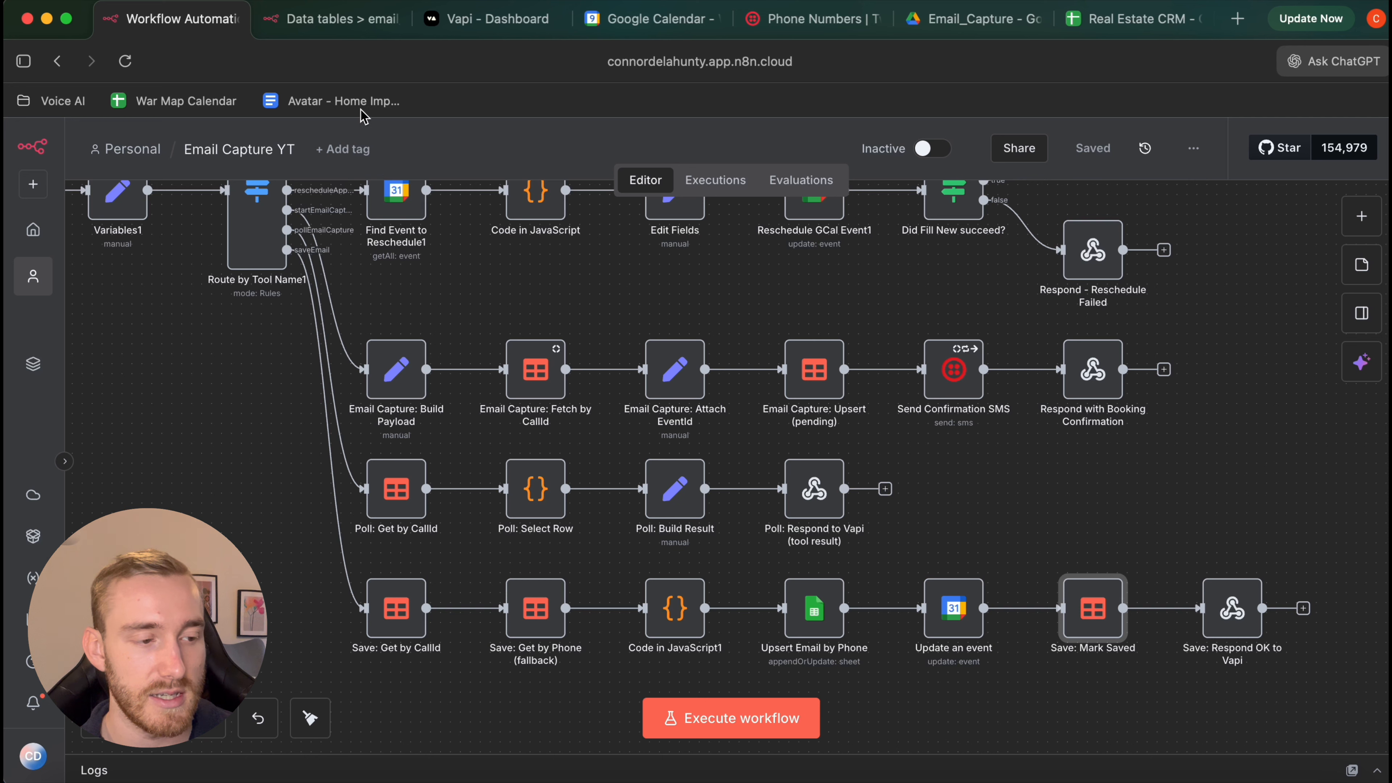
Check the email_capture data table, then create a new blank workflow, My workflow 2
{"action": "left_click", "coordinate": [335, 22]}
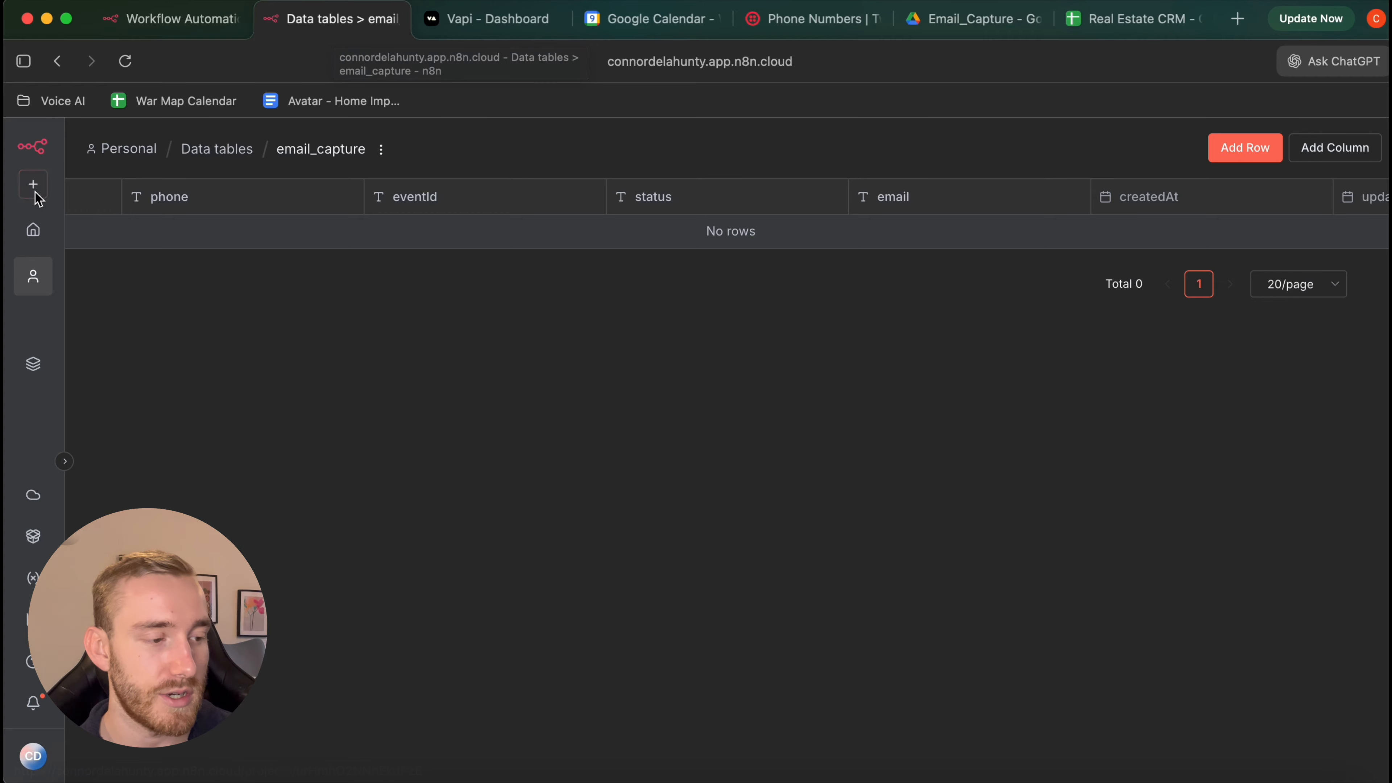
{"action": "left_click", "coordinate": [33, 229]}
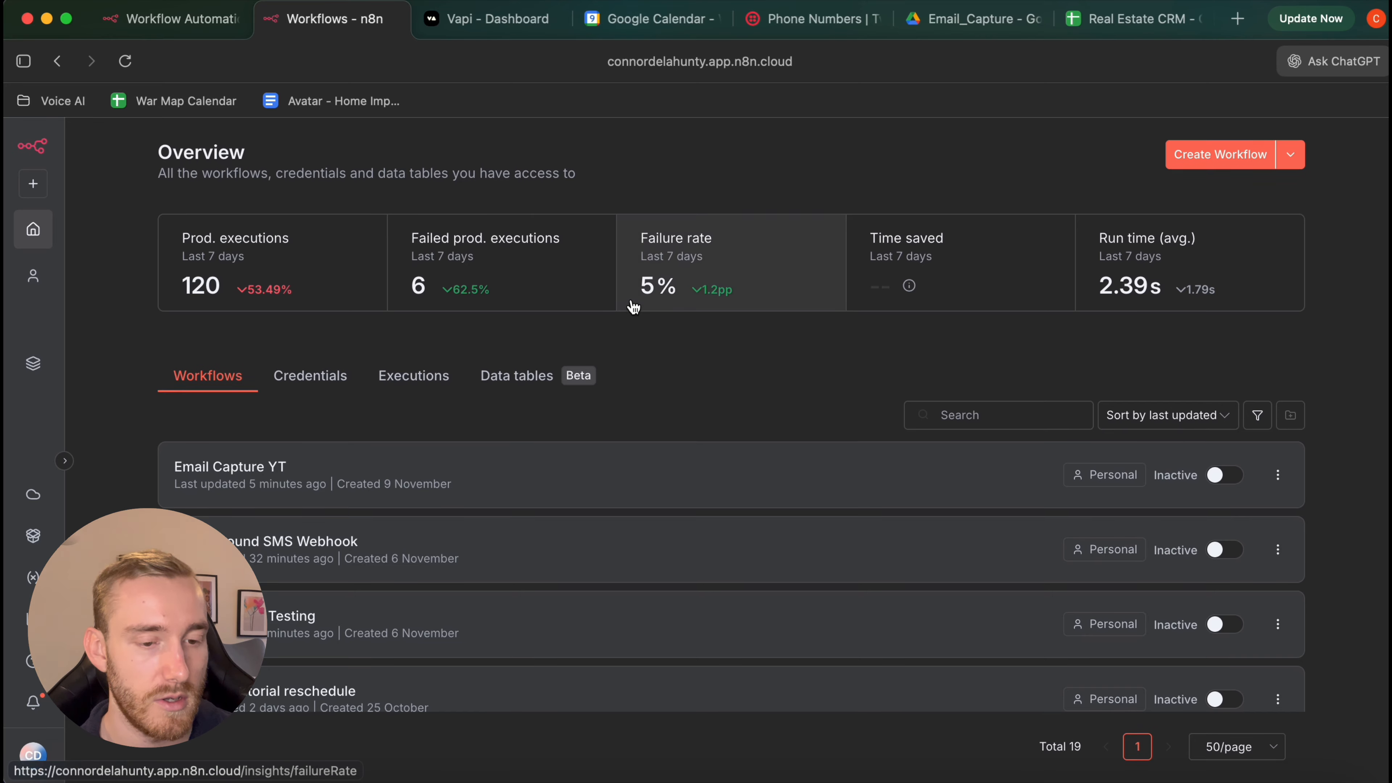
{"action": "left_click", "coordinate": [1213, 151]}
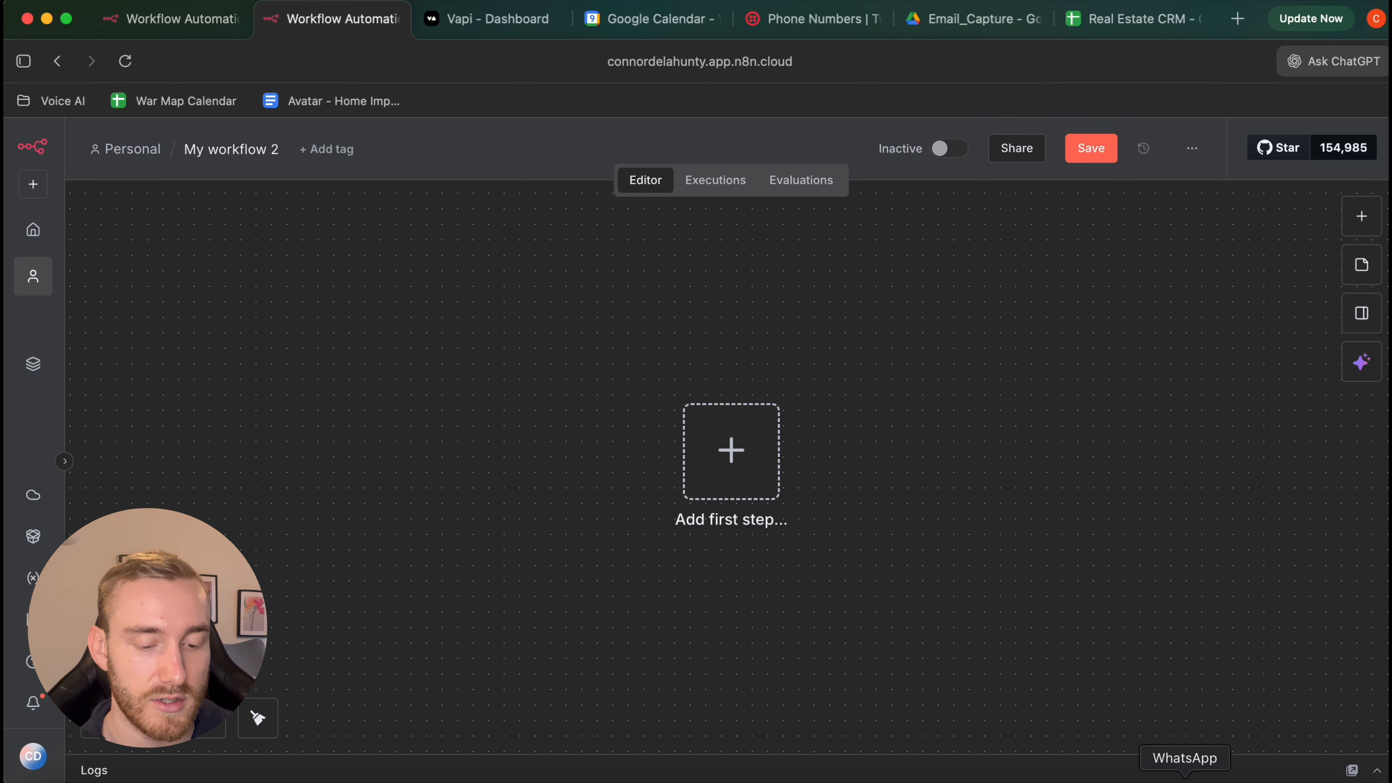
Download YT - Inbound SMS Webhook.json from the Email_Capture Google Drive folder
{"action": "left_click", "coordinate": [1231, 776]}
{"action": "left_click", "coordinate": [981, 22]}
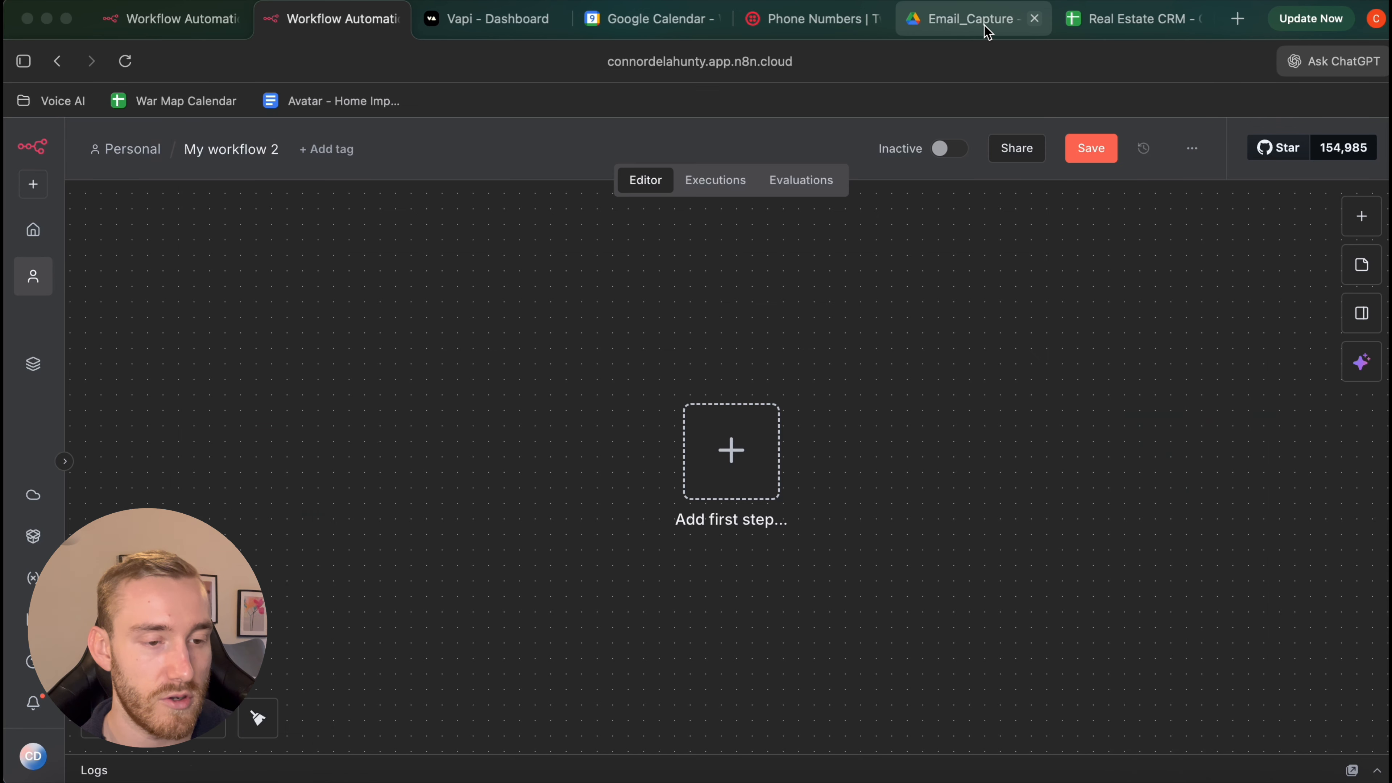
{"action": "key", "text": "Escape"}
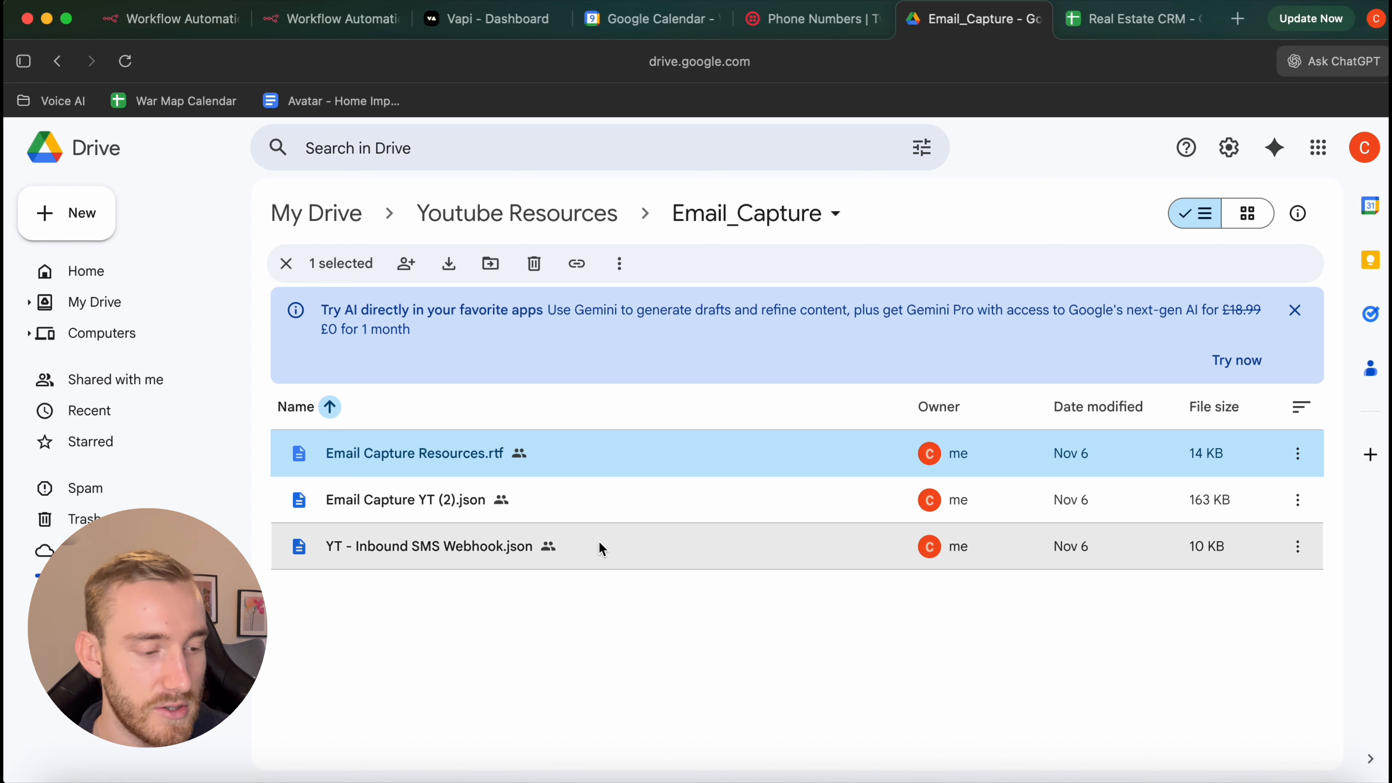
{"action": "double_click", "coordinate": [600, 547]}
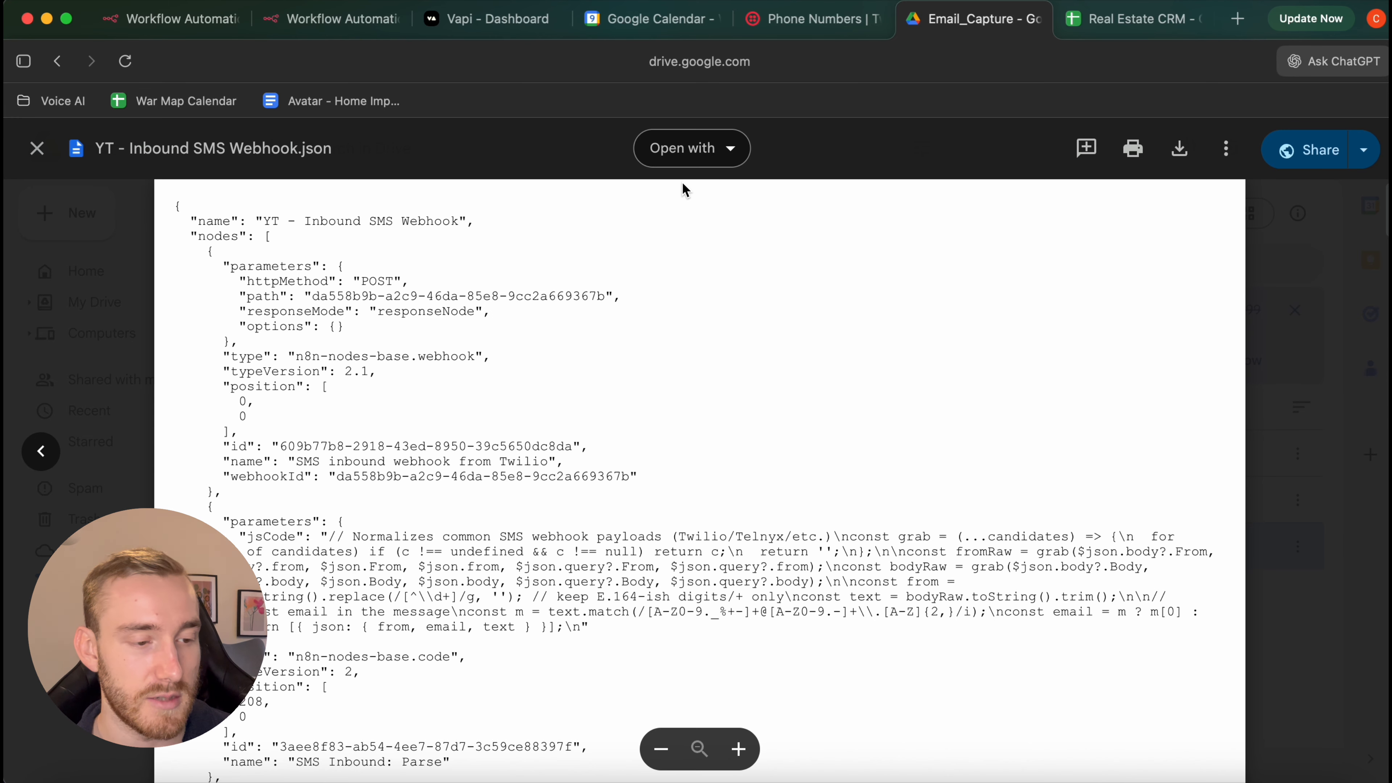
{"action": "left_click", "coordinate": [1179, 149]}
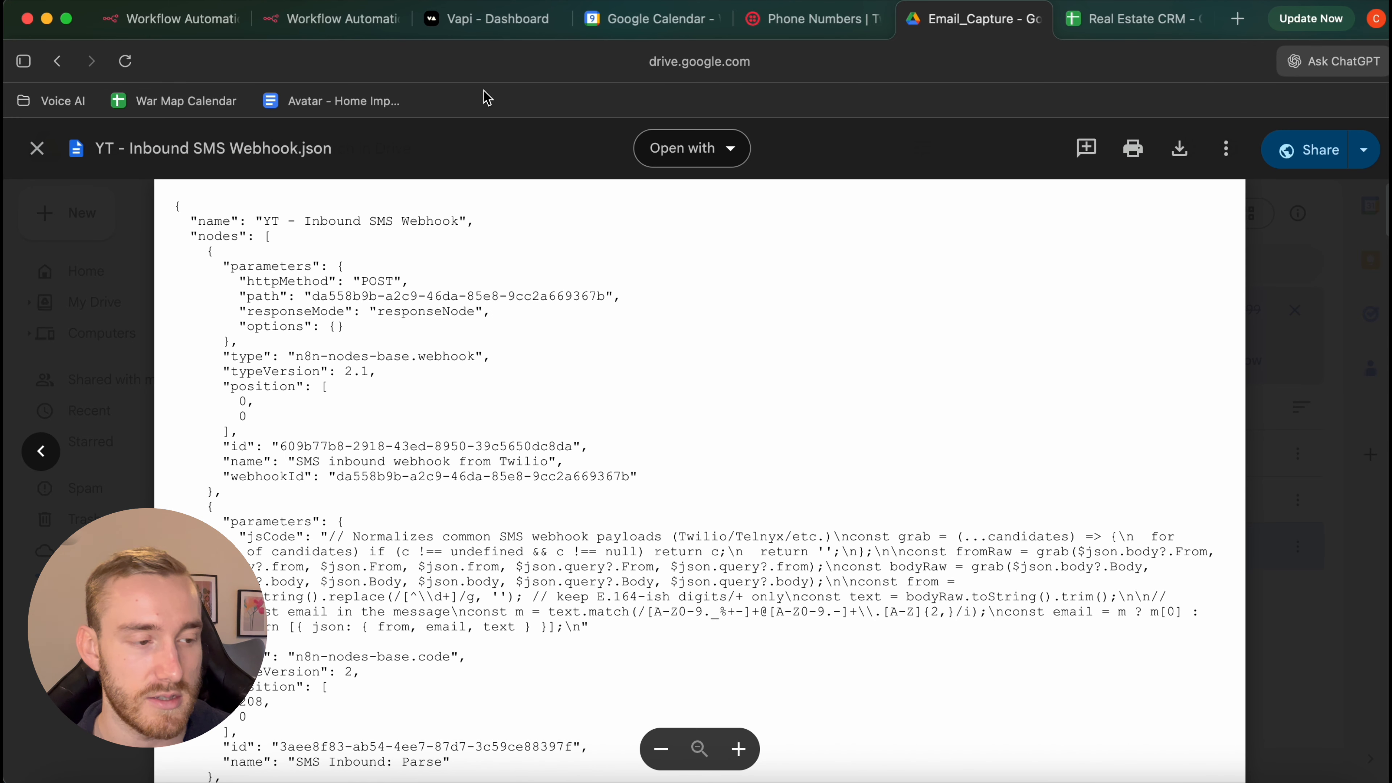
Import YT - Inbound SMS Webhook.json into the new workflow and save it
{"action": "left_click", "coordinate": [305, 30]}
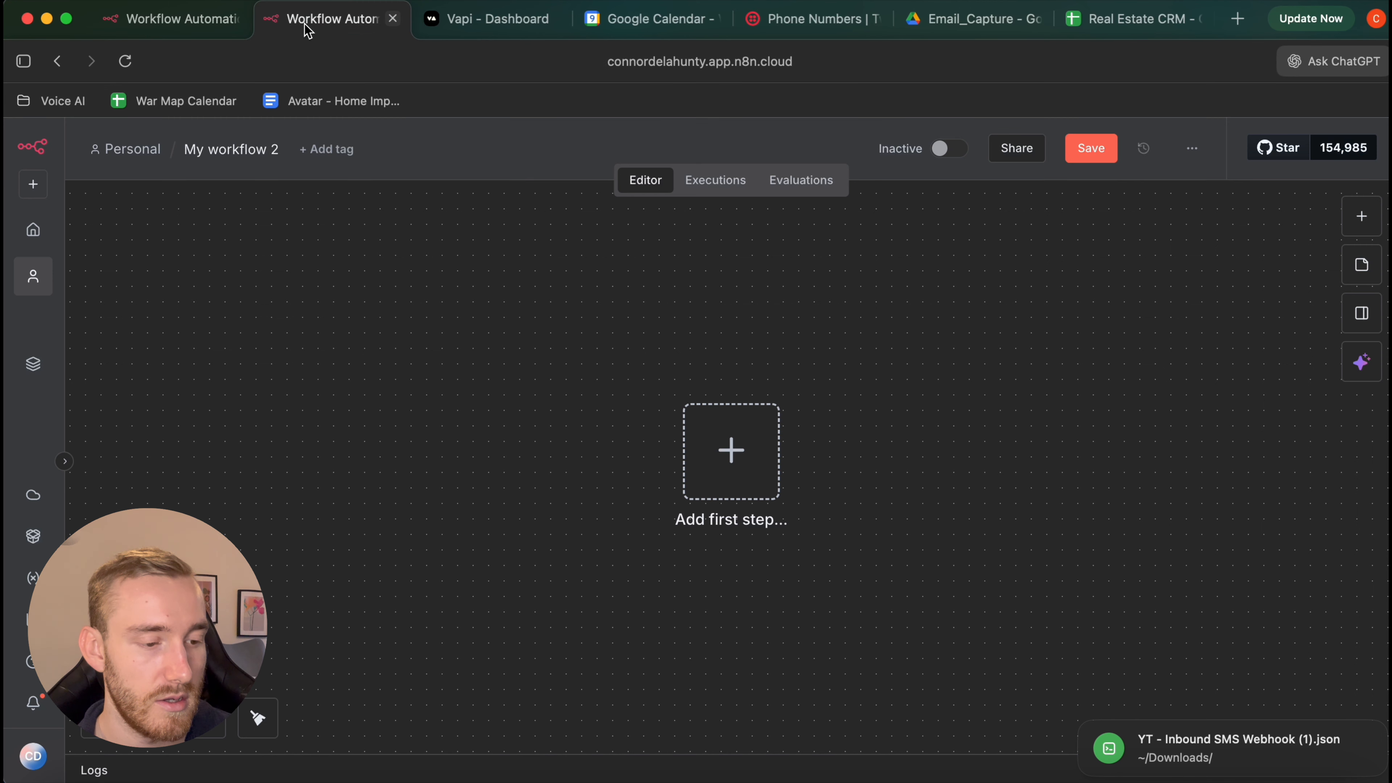
{"action": "left_click", "coordinate": [1195, 151]}
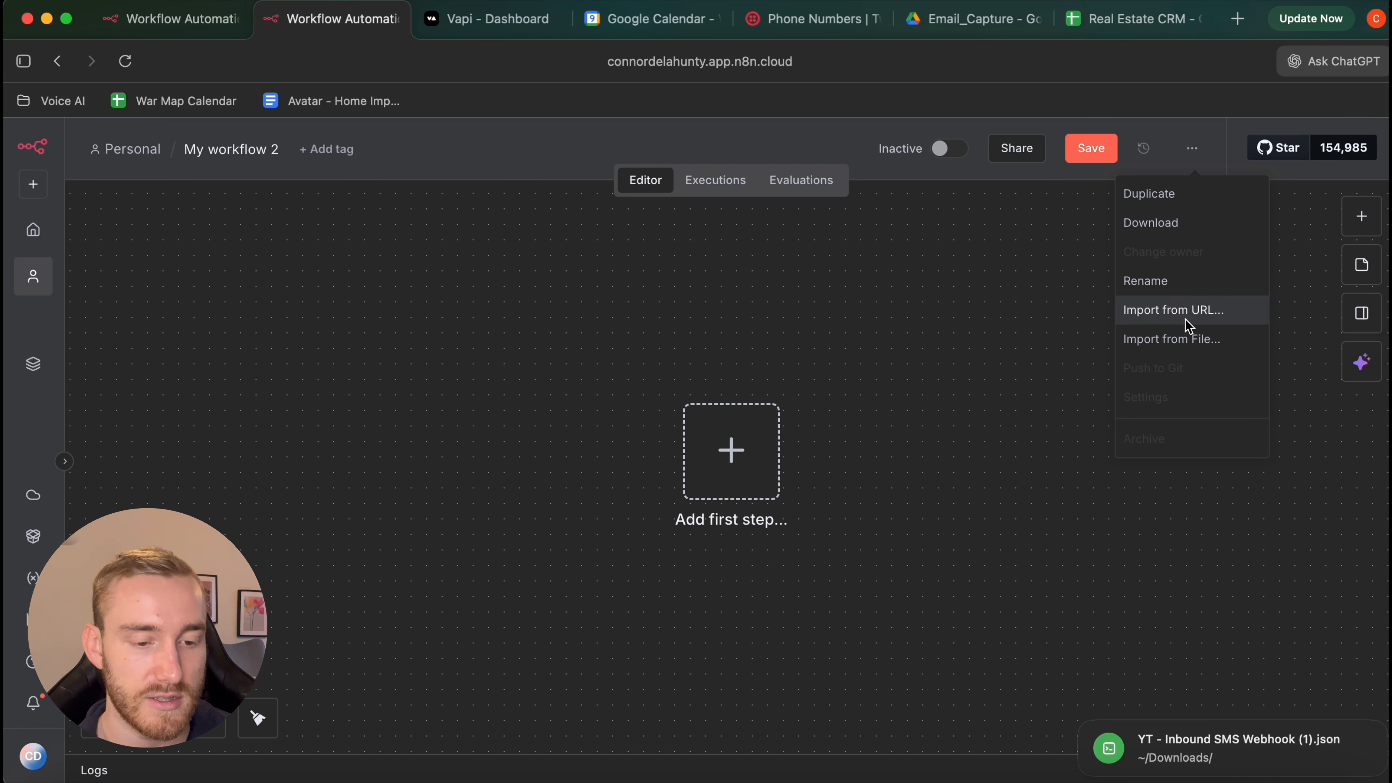
{"action": "left_click", "coordinate": [1187, 338]}
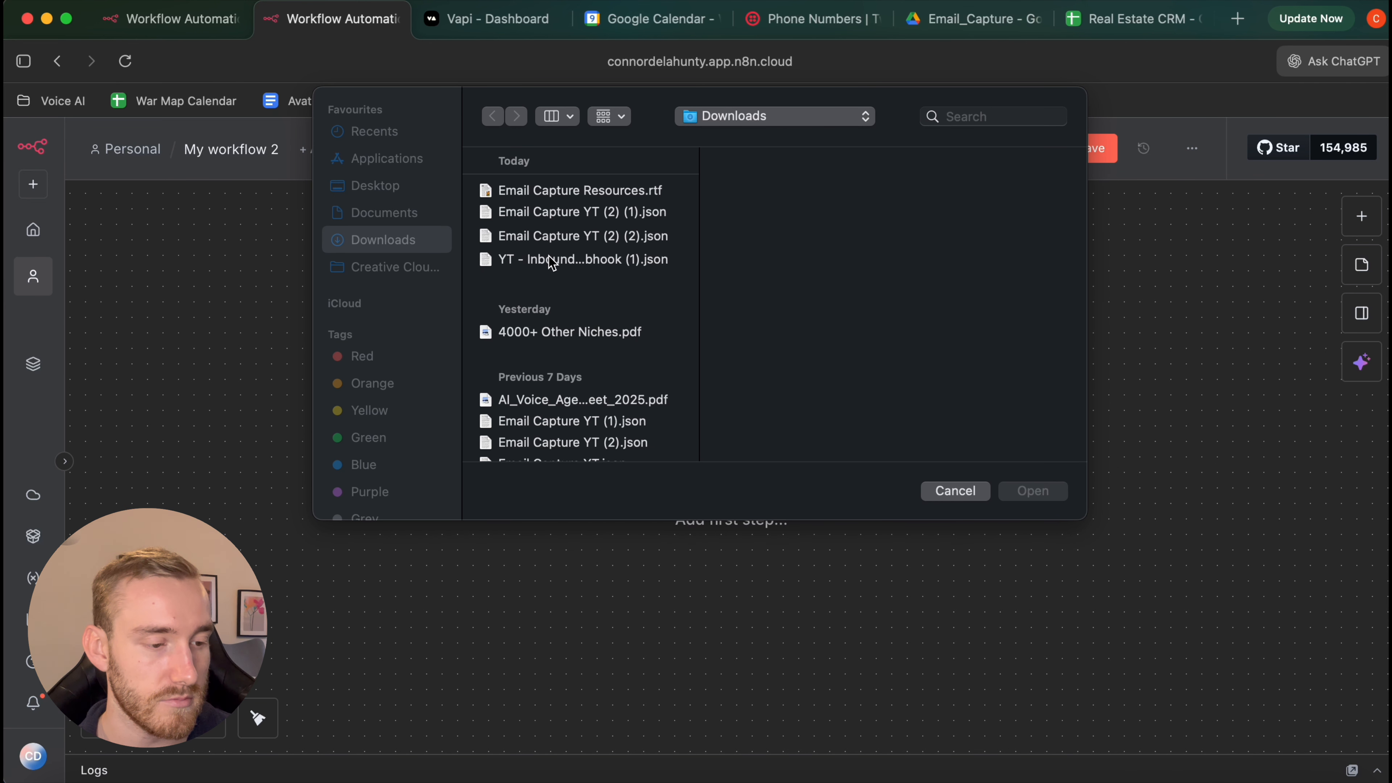
{"action": "left_click", "coordinate": [592, 265]}
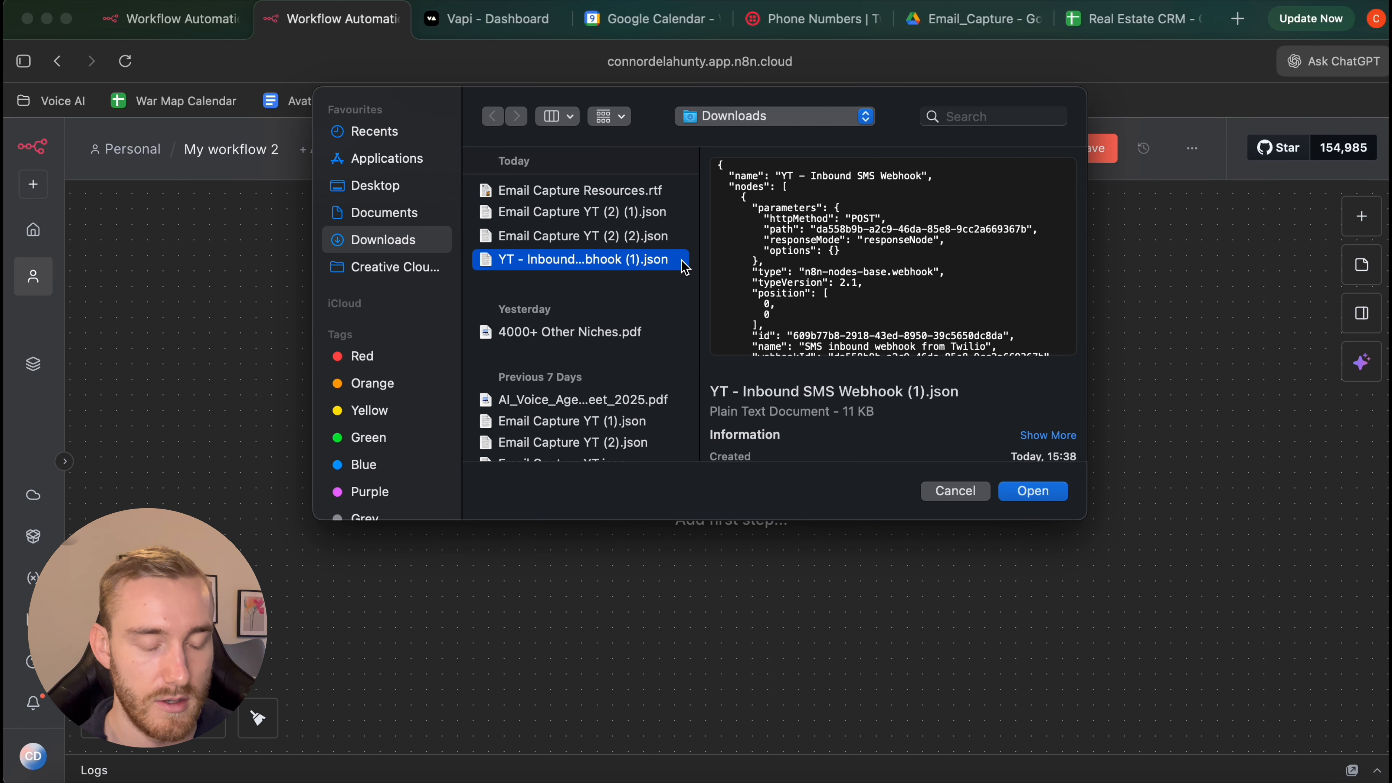
{"action": "double_click", "coordinate": [685, 266]}
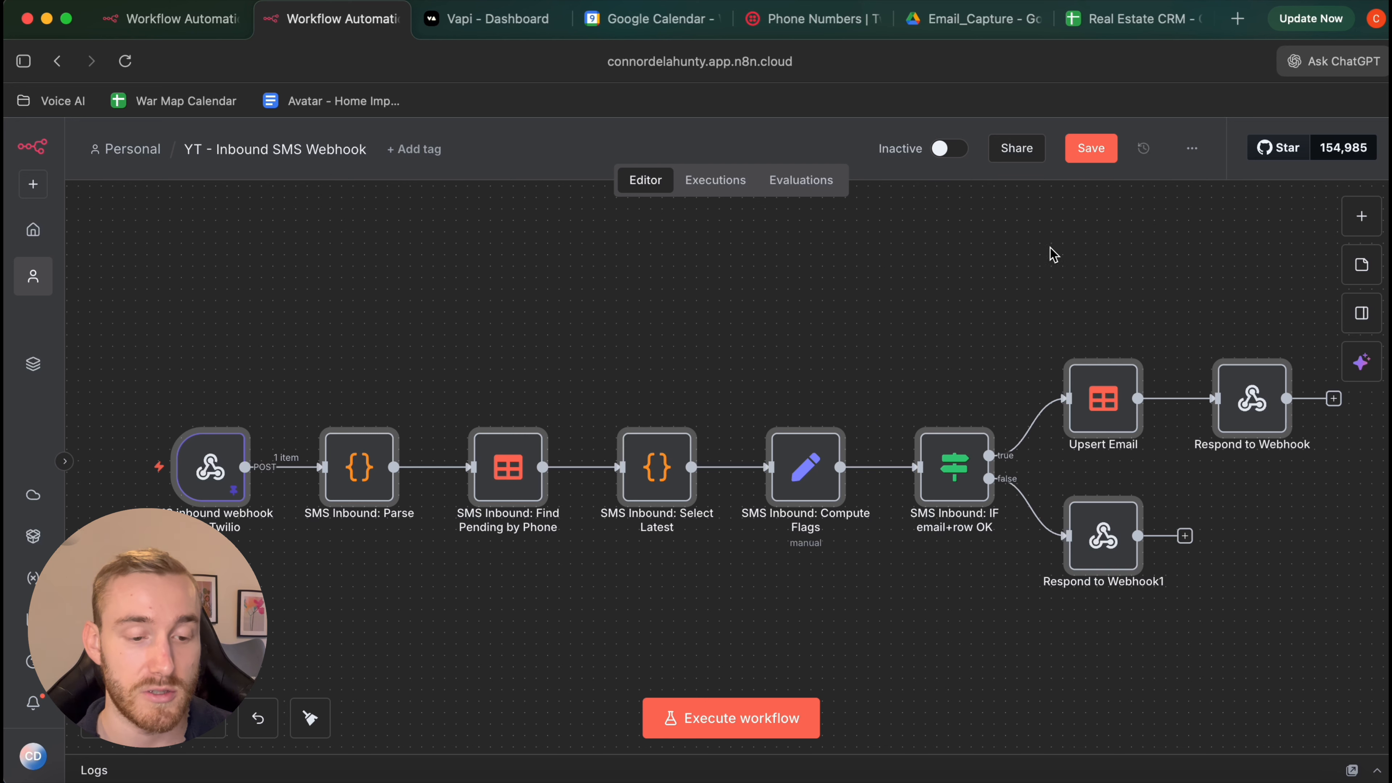
{"action": "left_click", "coordinate": [1073, 162]}
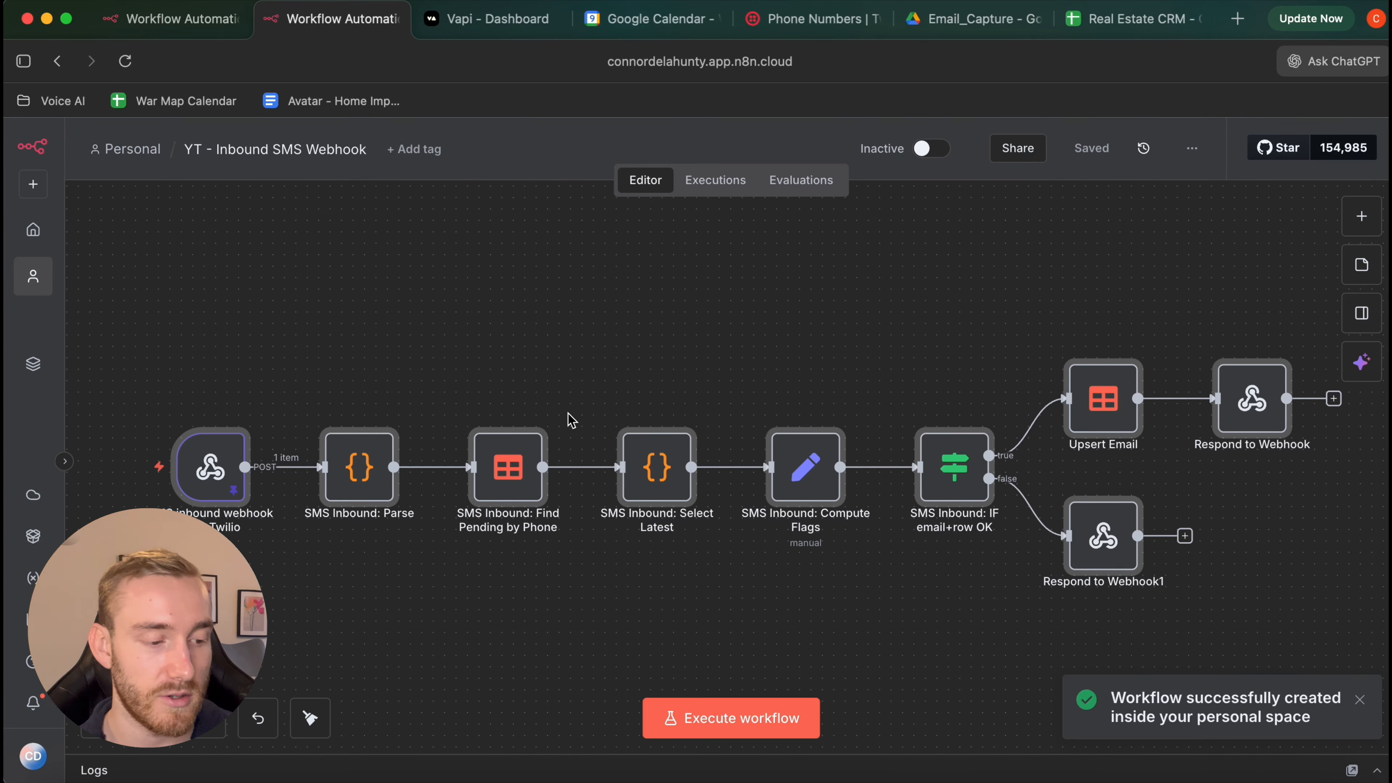
Copy the SMS inbound webhook node's production URL and switch to the Twilio Console
{"action": "scroll", "coordinate": [569, 417], "scroll_direction": "left", "scroll_amount": 3}
{"action": "double_click", "coordinate": [273, 444]}
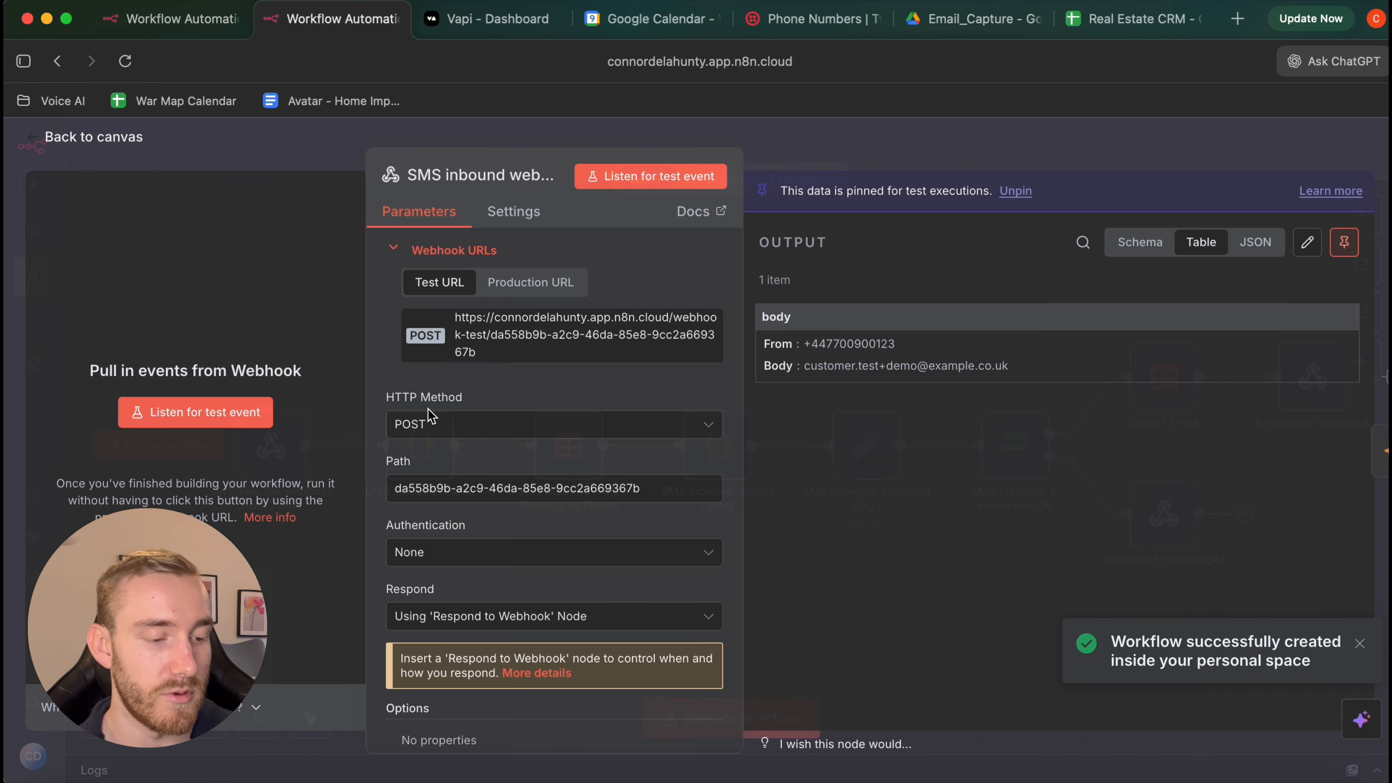
{"action": "scroll", "coordinate": [529, 329], "scroll_direction": "down", "scroll_amount": 2}
{"action": "scroll", "coordinate": [529, 318], "scroll_direction": "up", "scroll_amount": 2}
{"action": "left_click", "coordinate": [530, 278]}
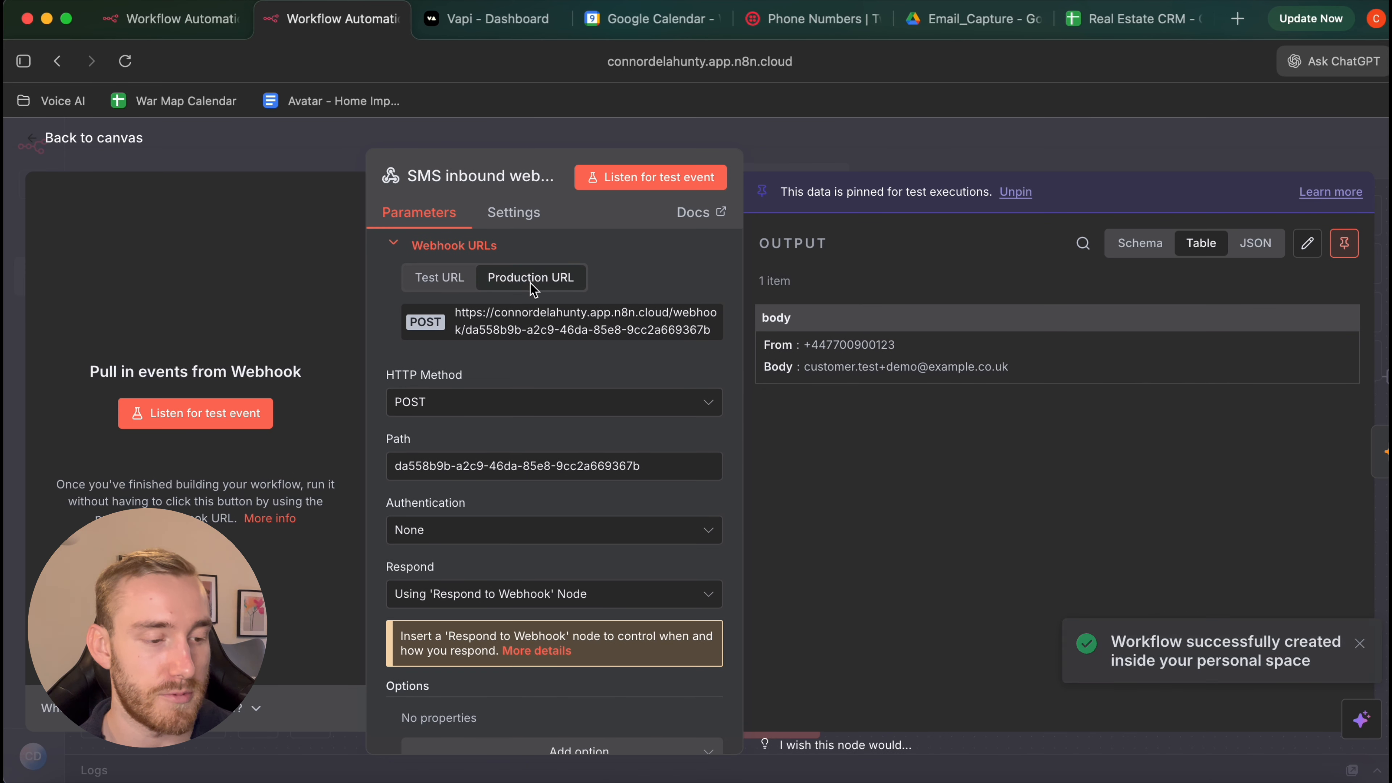
{"action": "double_click", "coordinate": [544, 335]}
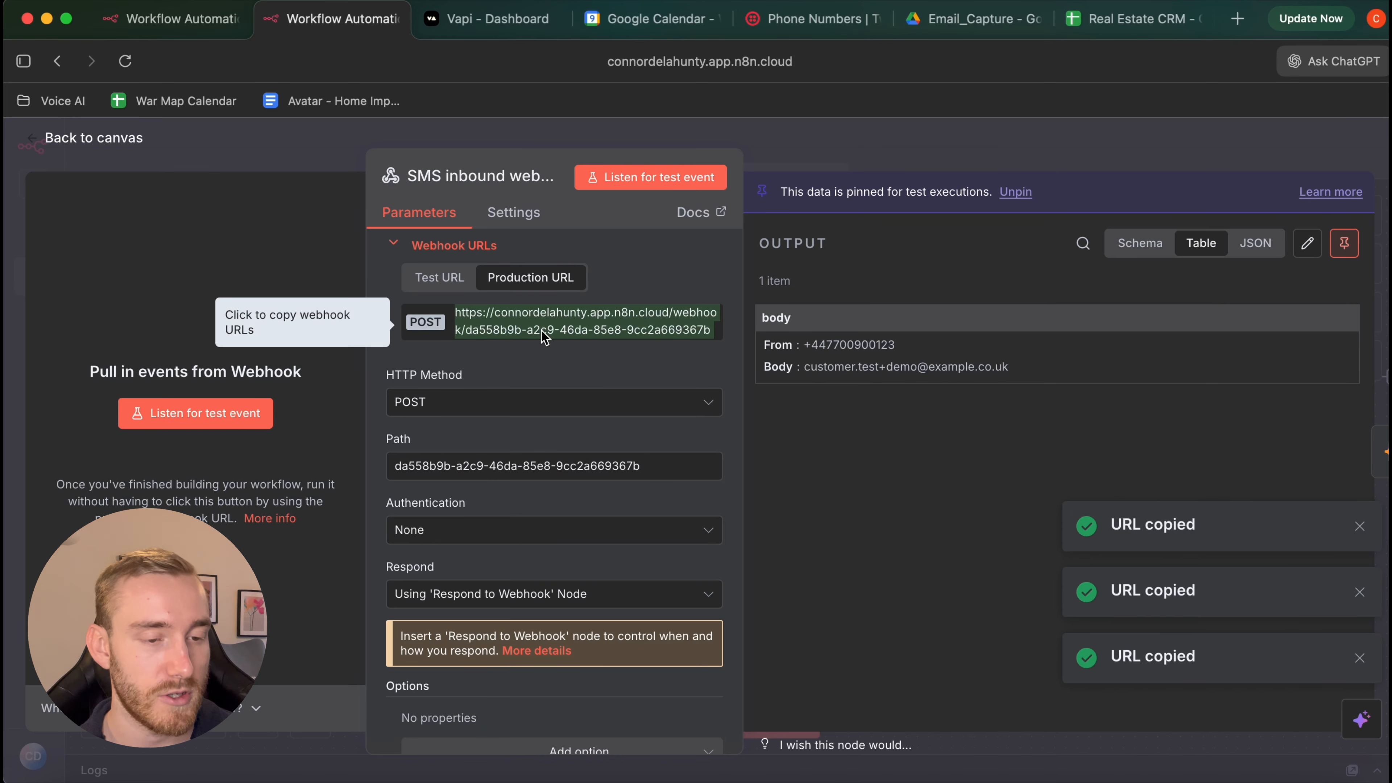
{"action": "key", "text": "super+5"}
Open the account's number under Phone Numbers > Manage > Active numbers
{"action": "scroll", "coordinate": [448, 405], "scroll_direction": "down", "scroll_amount": 1}
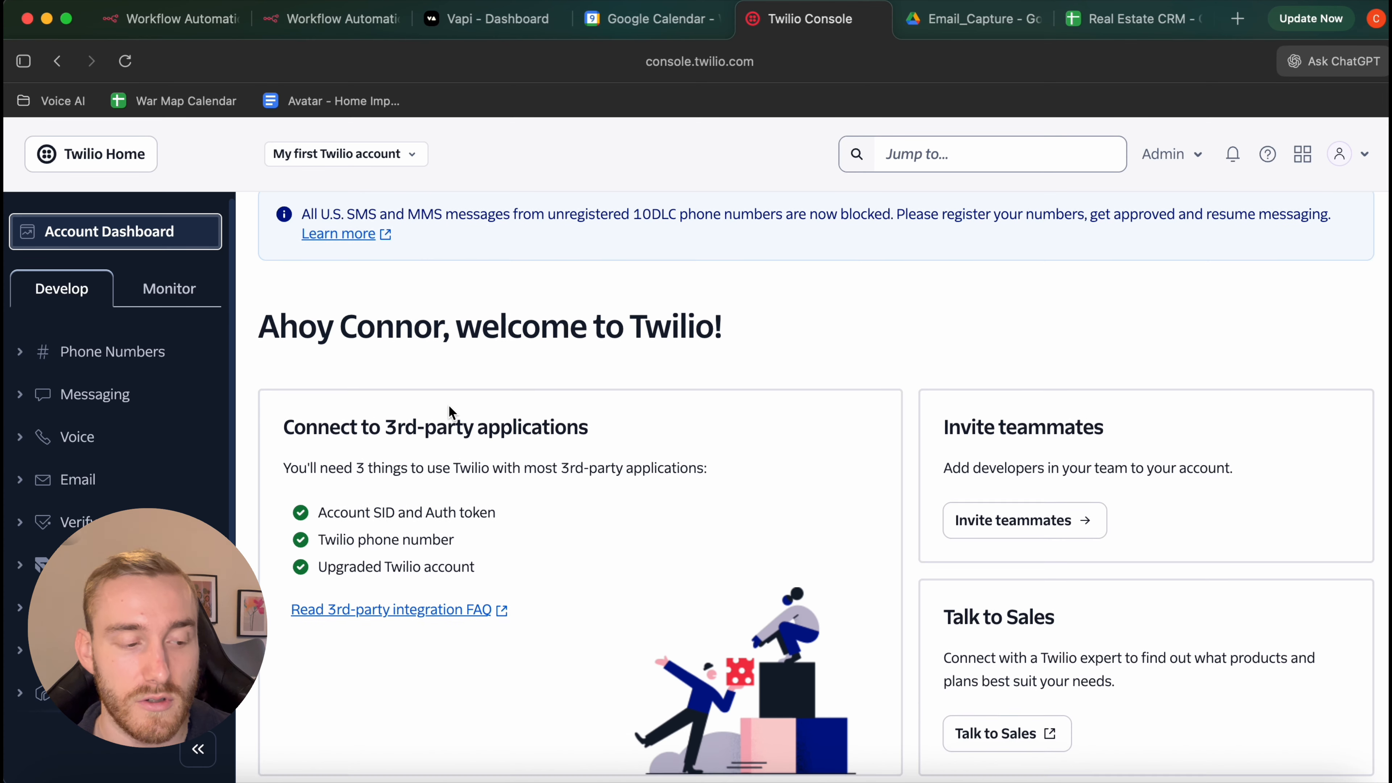
{"action": "left_click", "coordinate": [97, 355]}
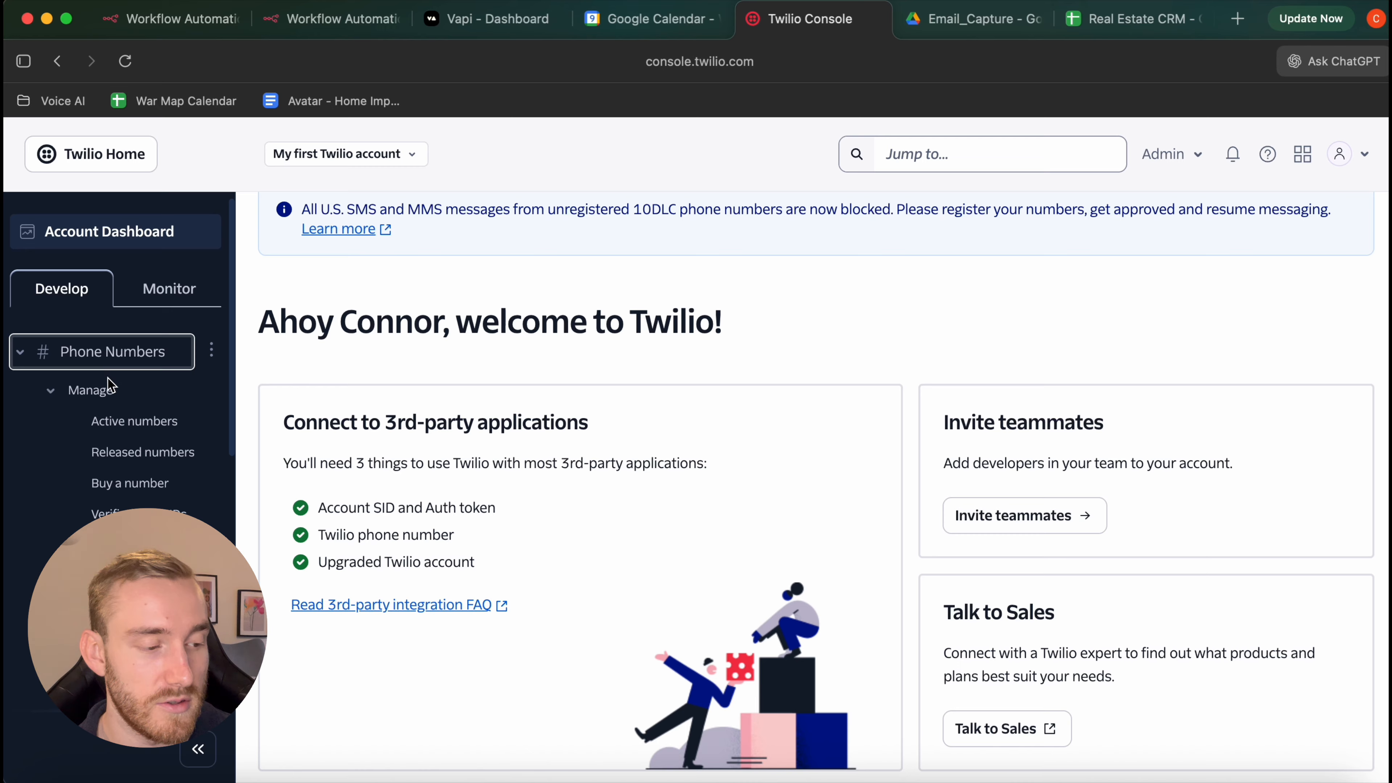
{"action": "left_click", "coordinate": [117, 424]}
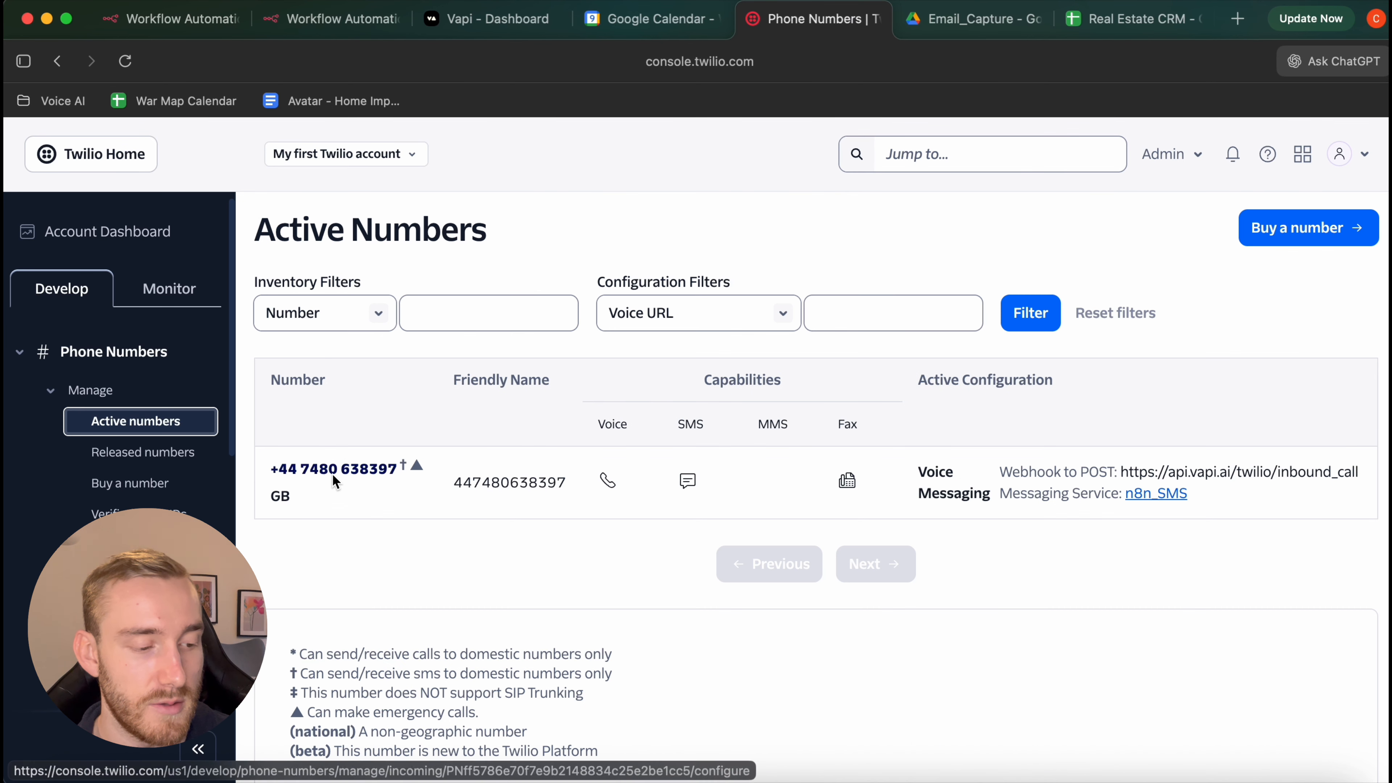
{"action": "left_click", "coordinate": [349, 479]}
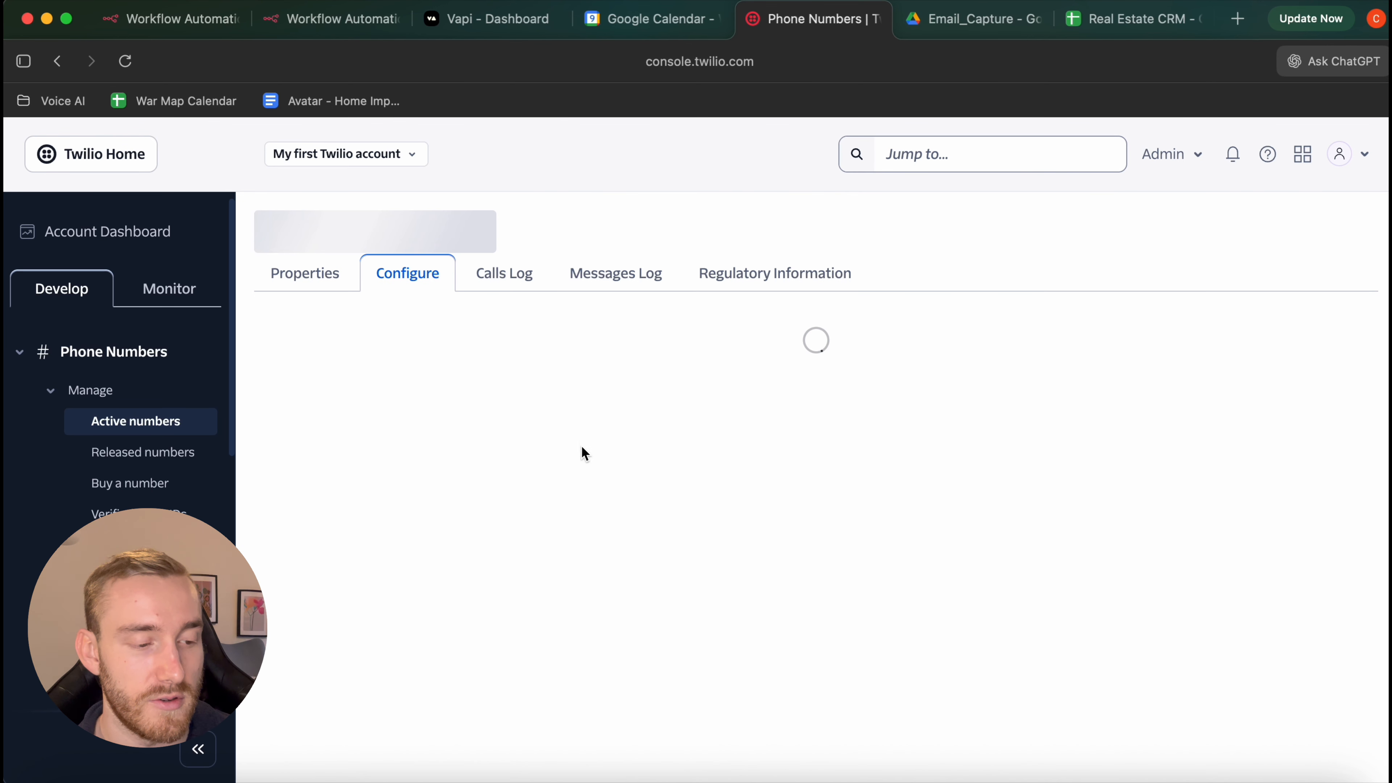
Replace the 'A message comes in' webhook with the n8n production URL (HTTP POST)
{"action": "scroll", "coordinate": [601, 430], "scroll_direction": "down", "scroll_amount": 10}
{"action": "scroll", "coordinate": [601, 431], "scroll_direction": "down", "scroll_amount": 3}
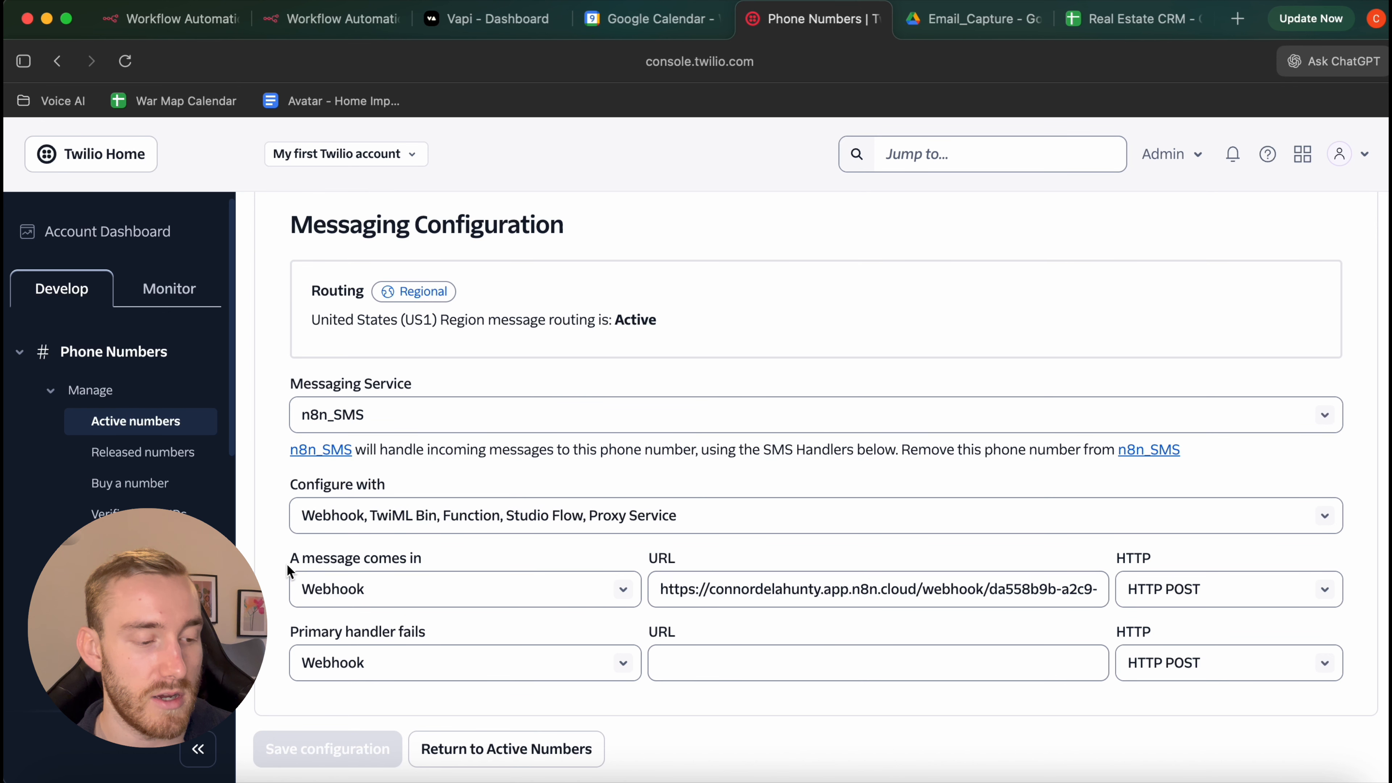
{"action": "left_click_drag", "start_coordinate": [284, 562], "coordinate": [458, 566]}
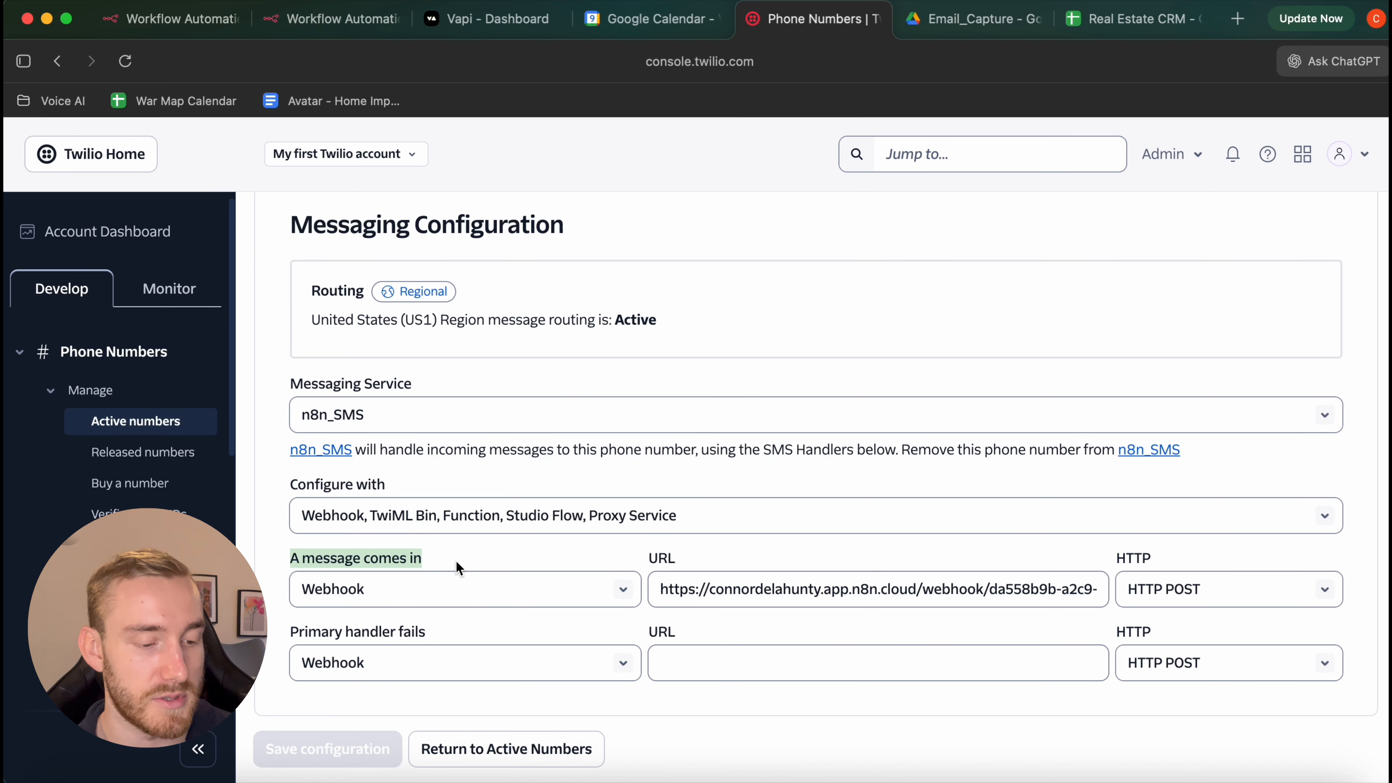
{"action": "left_click", "coordinate": [744, 589]}
{"action": "key", "text": "super+a"}
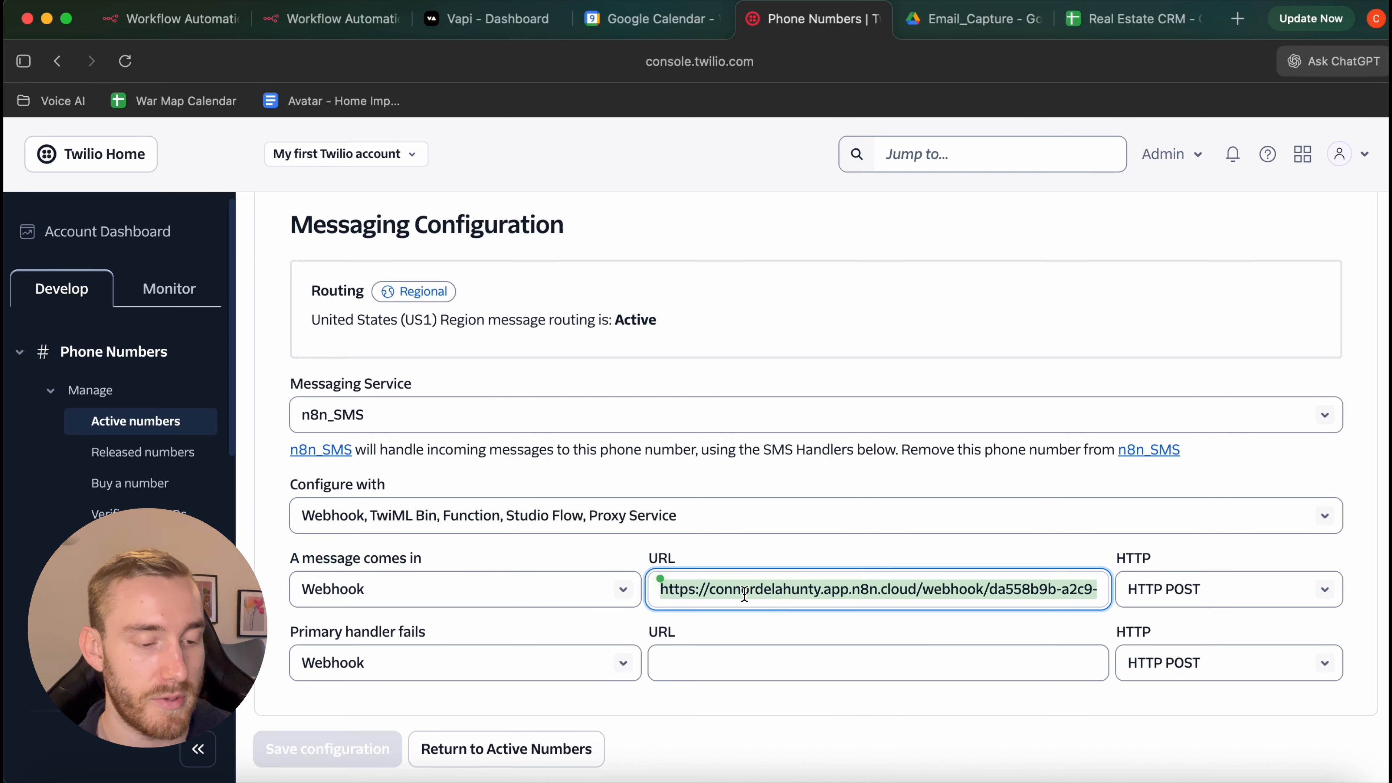
{"action": "key", "text": "super+v"}
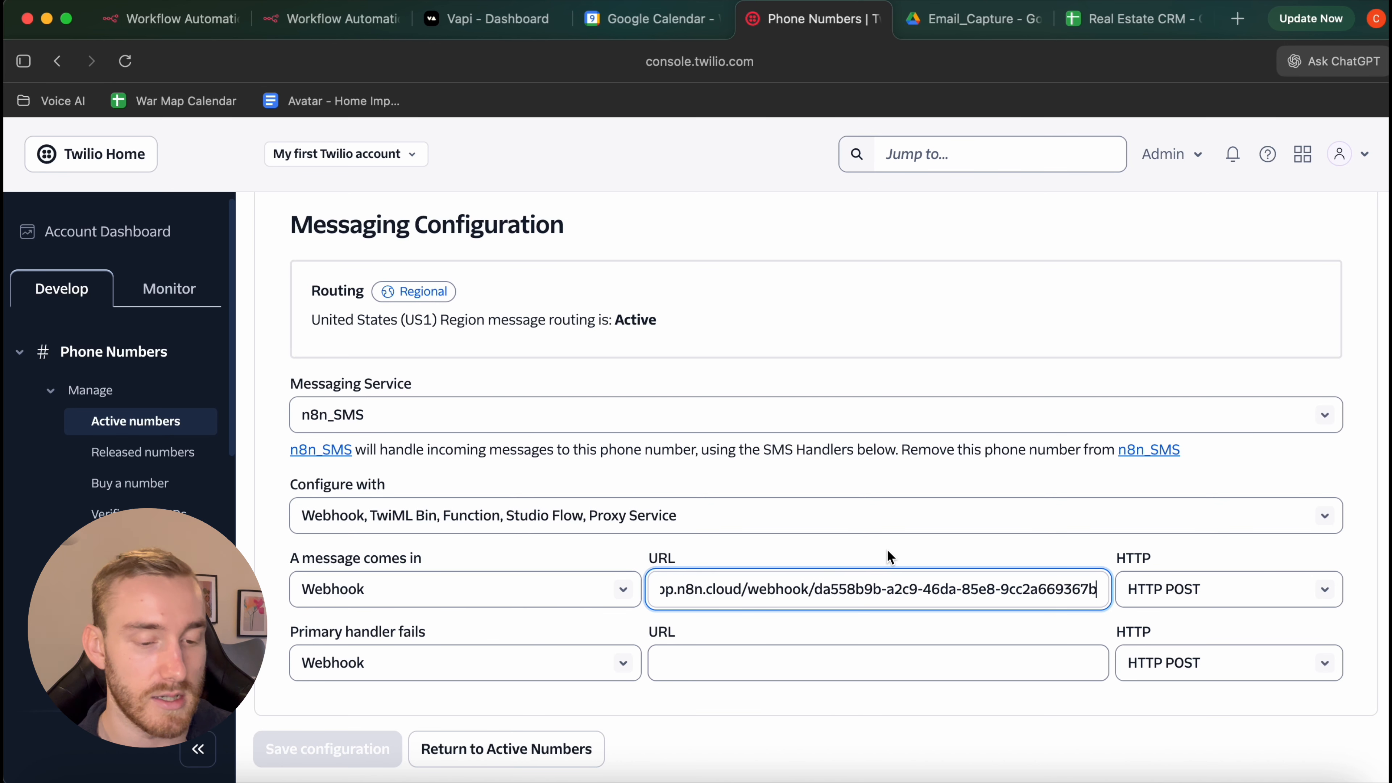
{"action": "left_click", "coordinate": [1157, 603]}
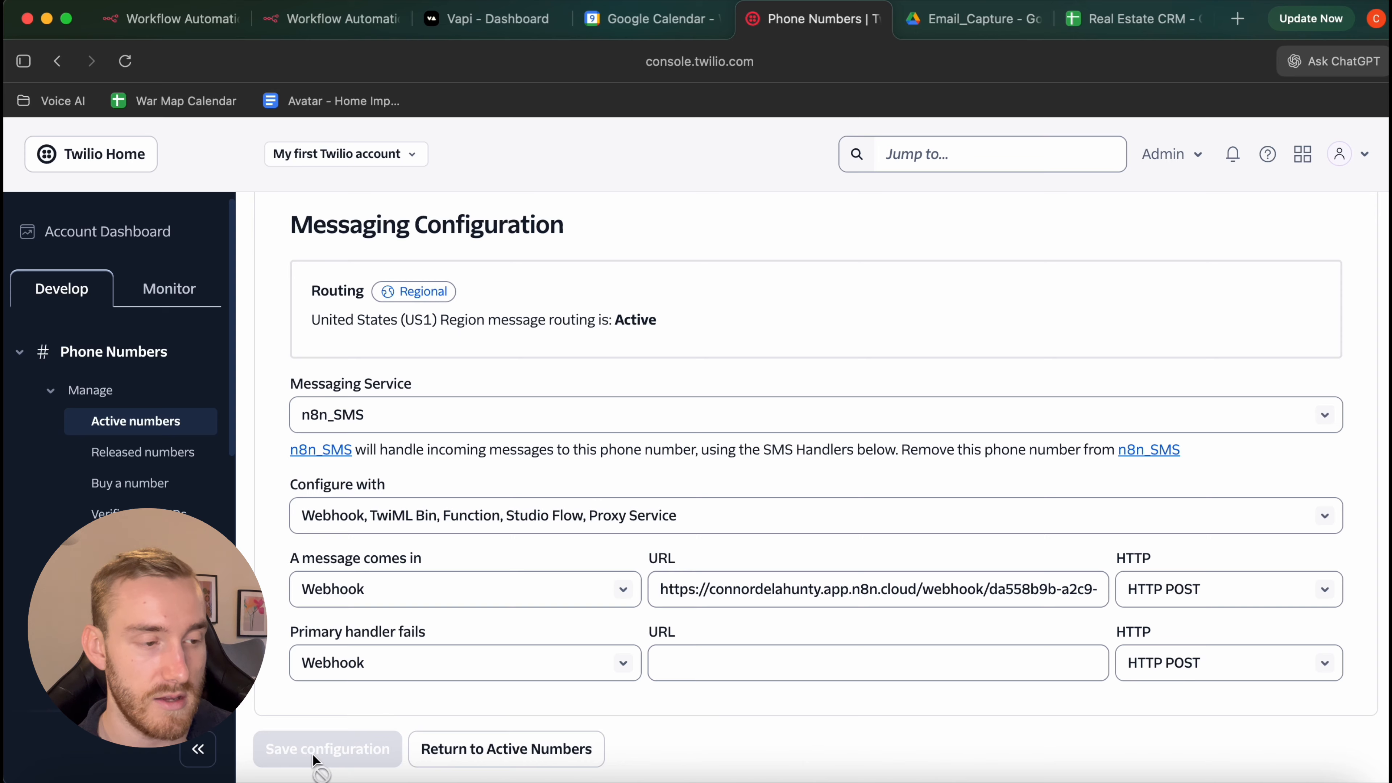
{"action": "scroll", "coordinate": [548, 611], "scroll_direction": "up", "scroll_amount": 10}
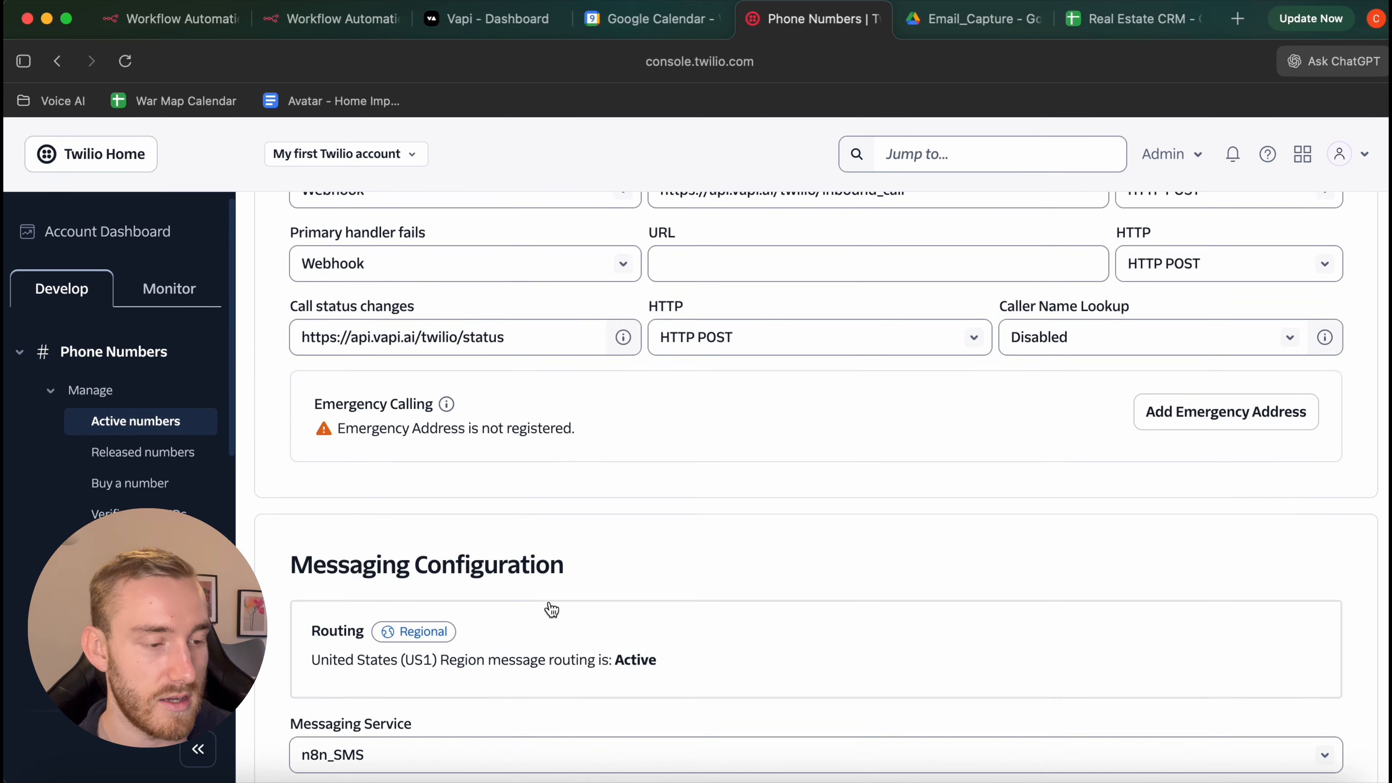
{"action": "scroll", "coordinate": [551, 607], "scroll_direction": "down", "scroll_amount": 10}
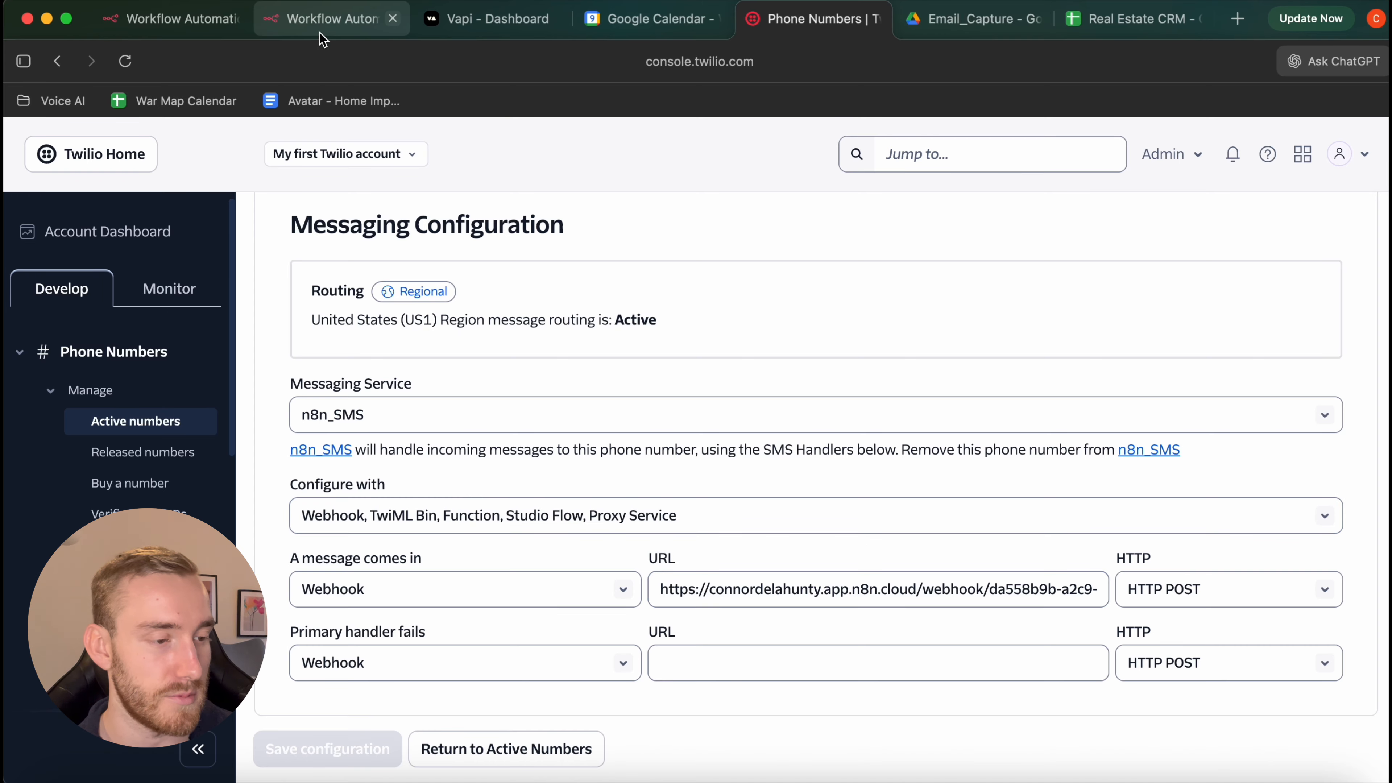
Confirm Find Pending by Phone uses the email_capture table, then check the Upsert Email node
{"action": "left_click", "coordinate": [340, 28]}
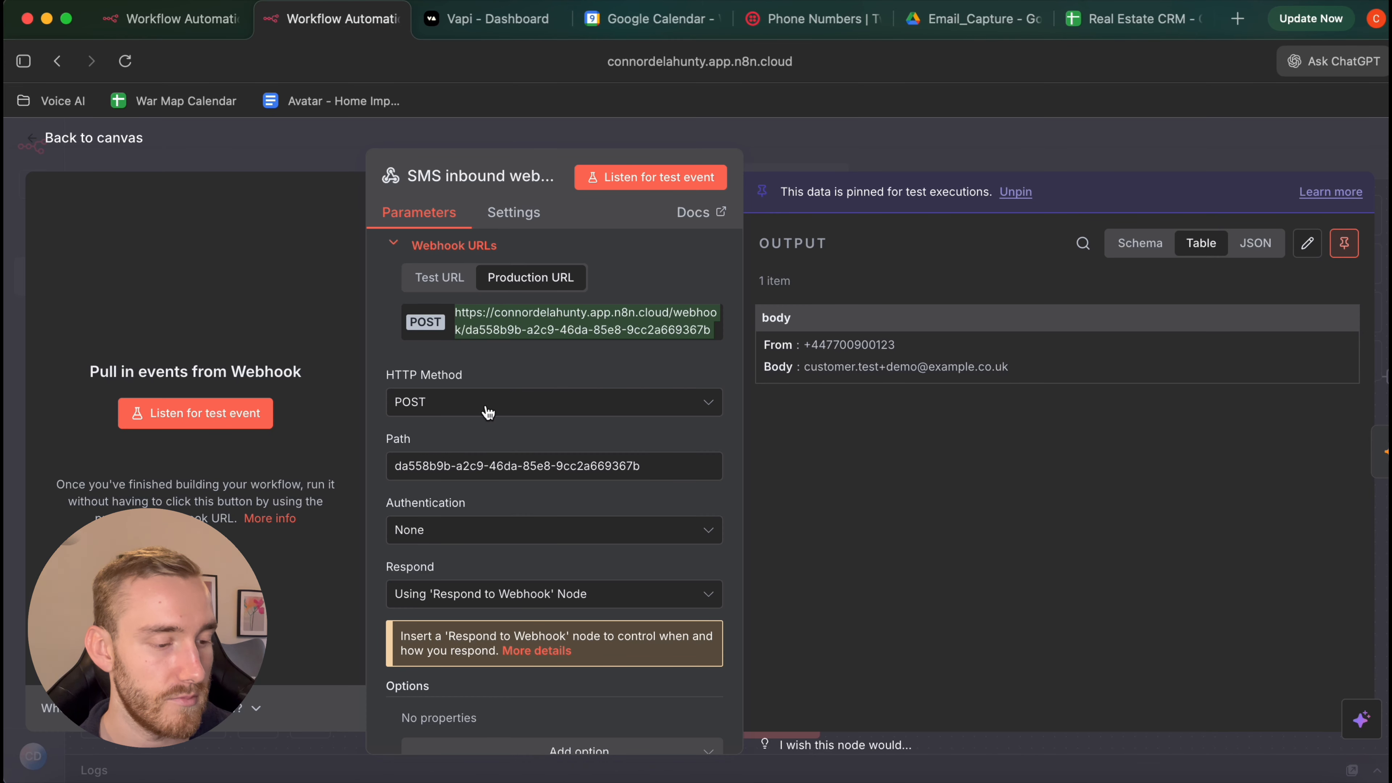
{"action": "scroll", "coordinate": [567, 542], "scroll_direction": "down", "scroll_amount": 2}
{"action": "left_click", "coordinate": [140, 145]}
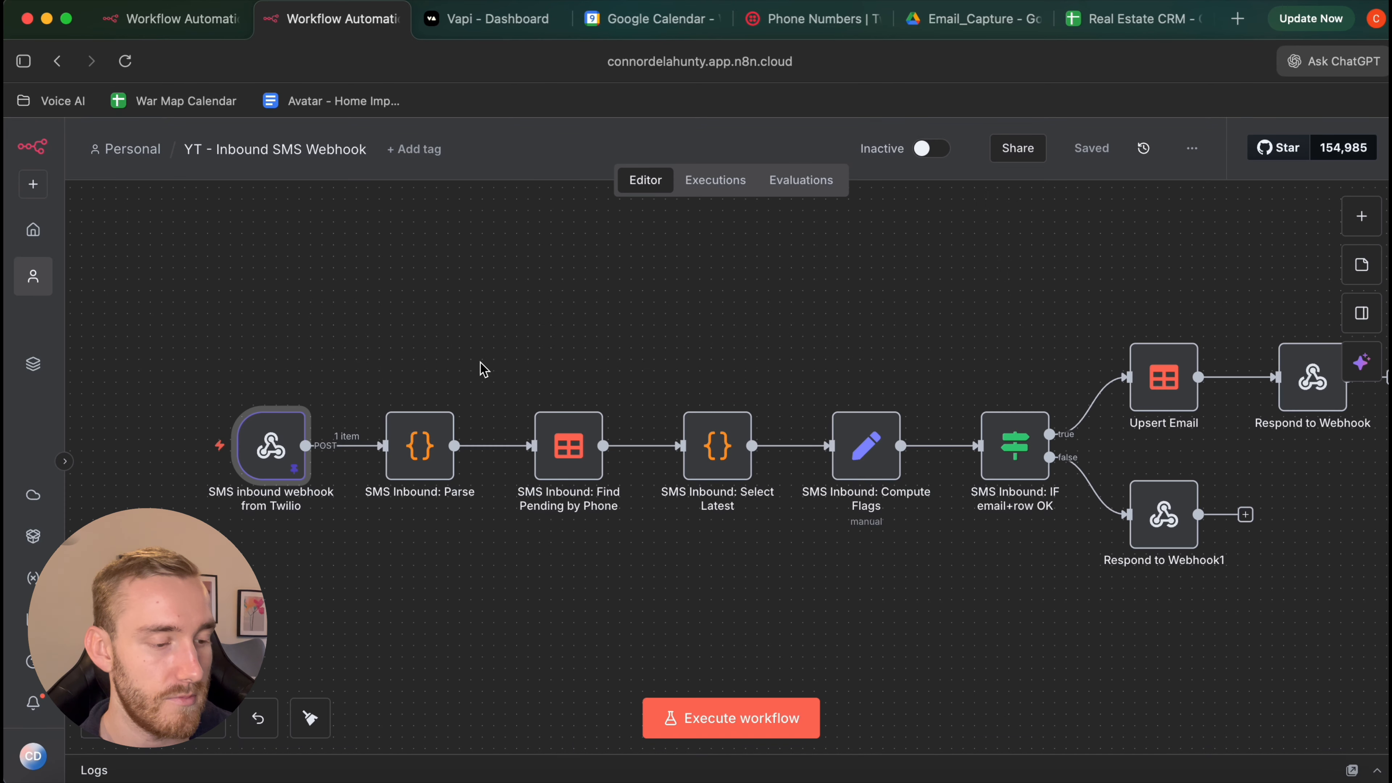
{"action": "double_click", "coordinate": [568, 447]}
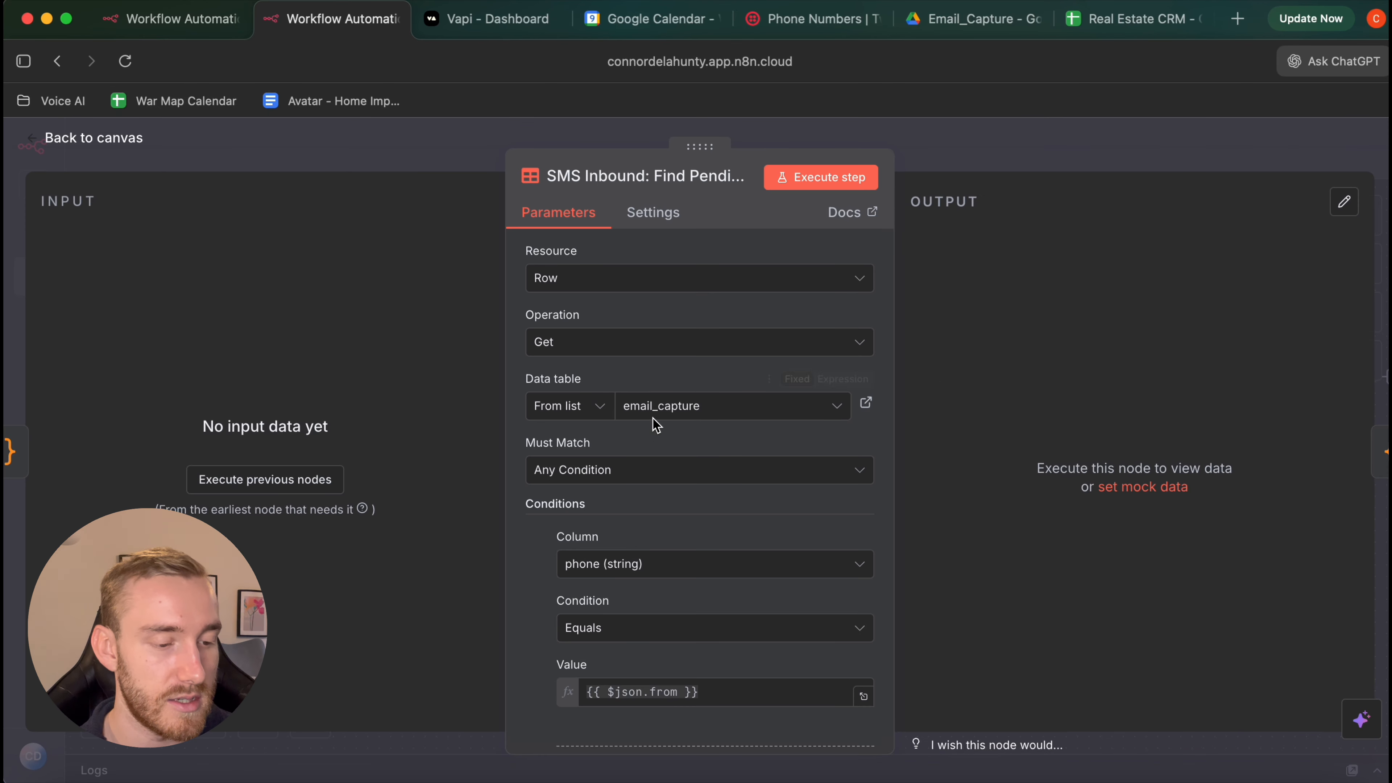
{"action": "left_click", "coordinate": [659, 414]}
{"action": "left_click", "coordinate": [618, 520]}
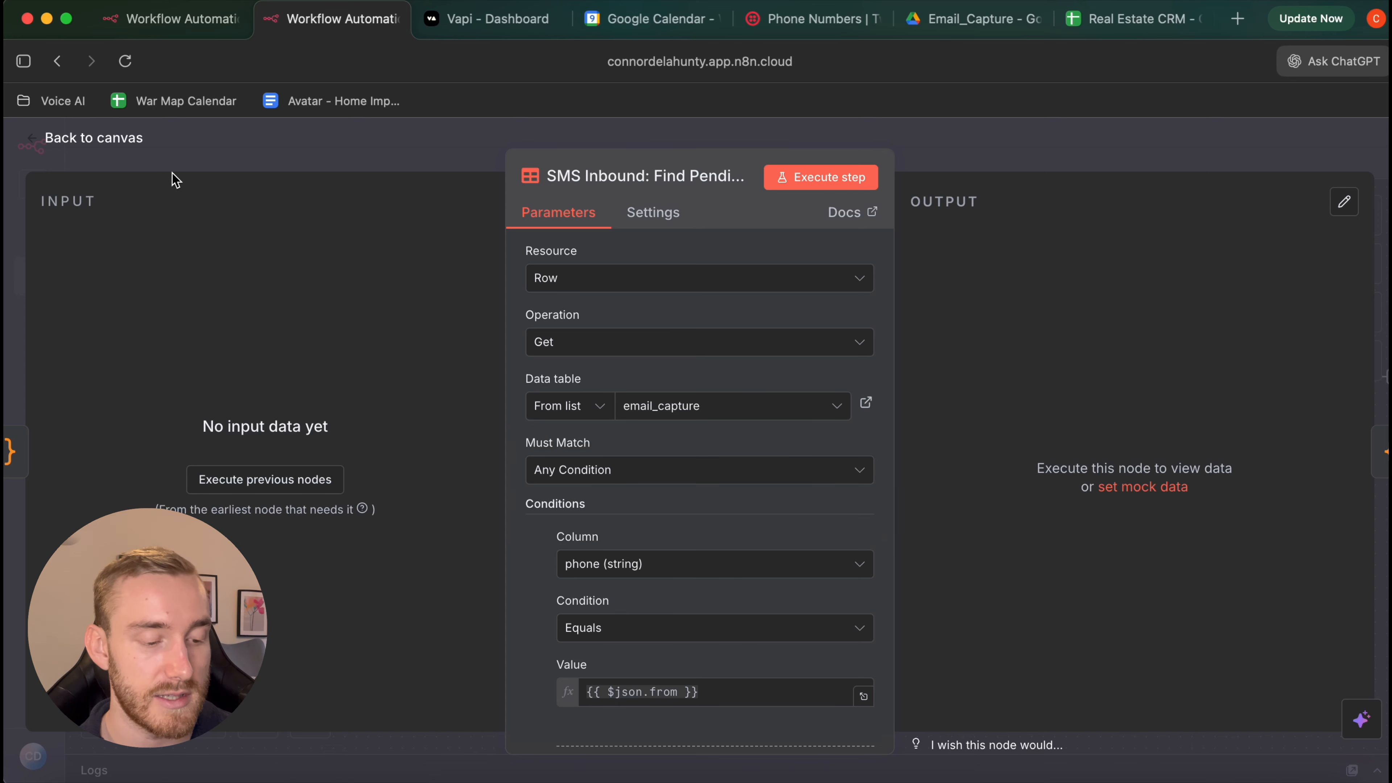
{"action": "left_click", "coordinate": [129, 144]}
{"action": "scroll", "coordinate": [688, 422], "scroll_direction": "right", "scroll_amount": 4}
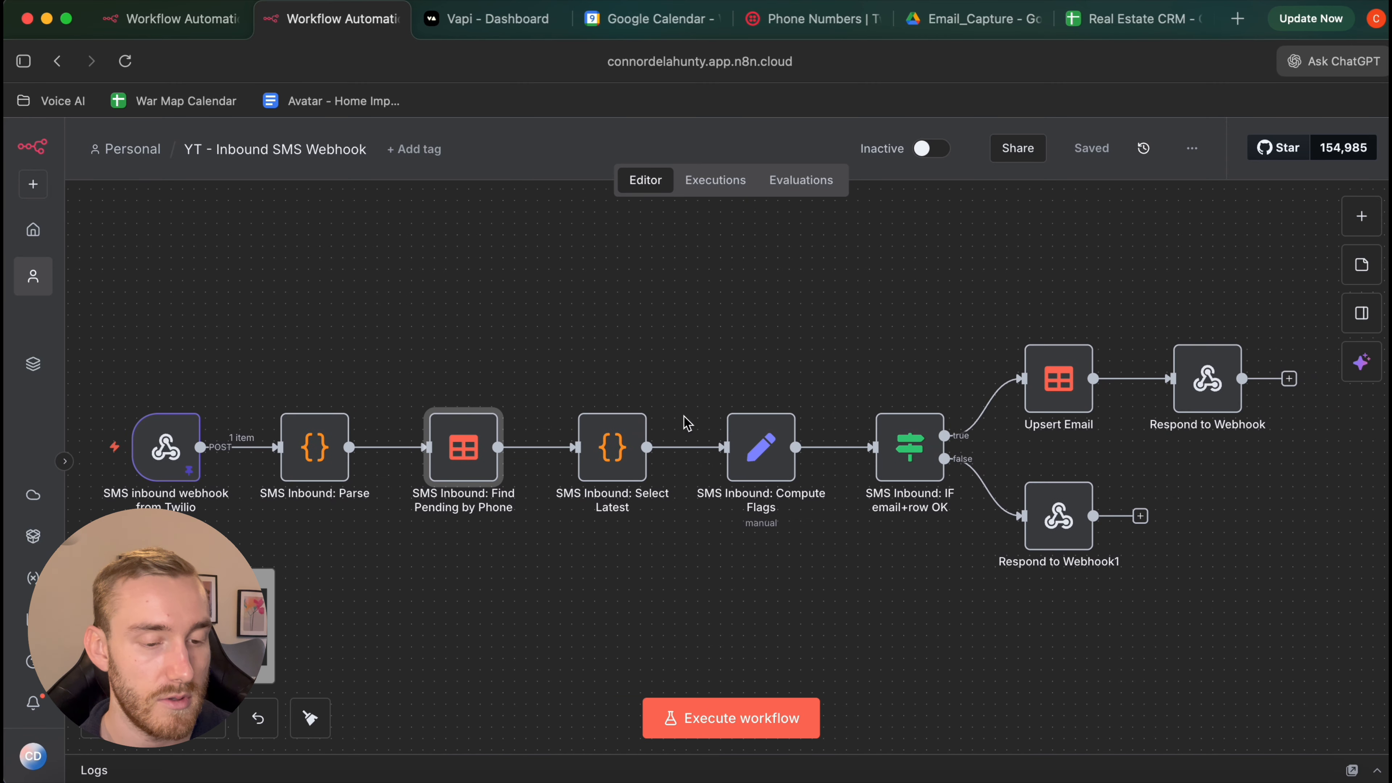
{"action": "scroll", "coordinate": [767, 417], "scroll_direction": "right", "scroll_amount": 3}
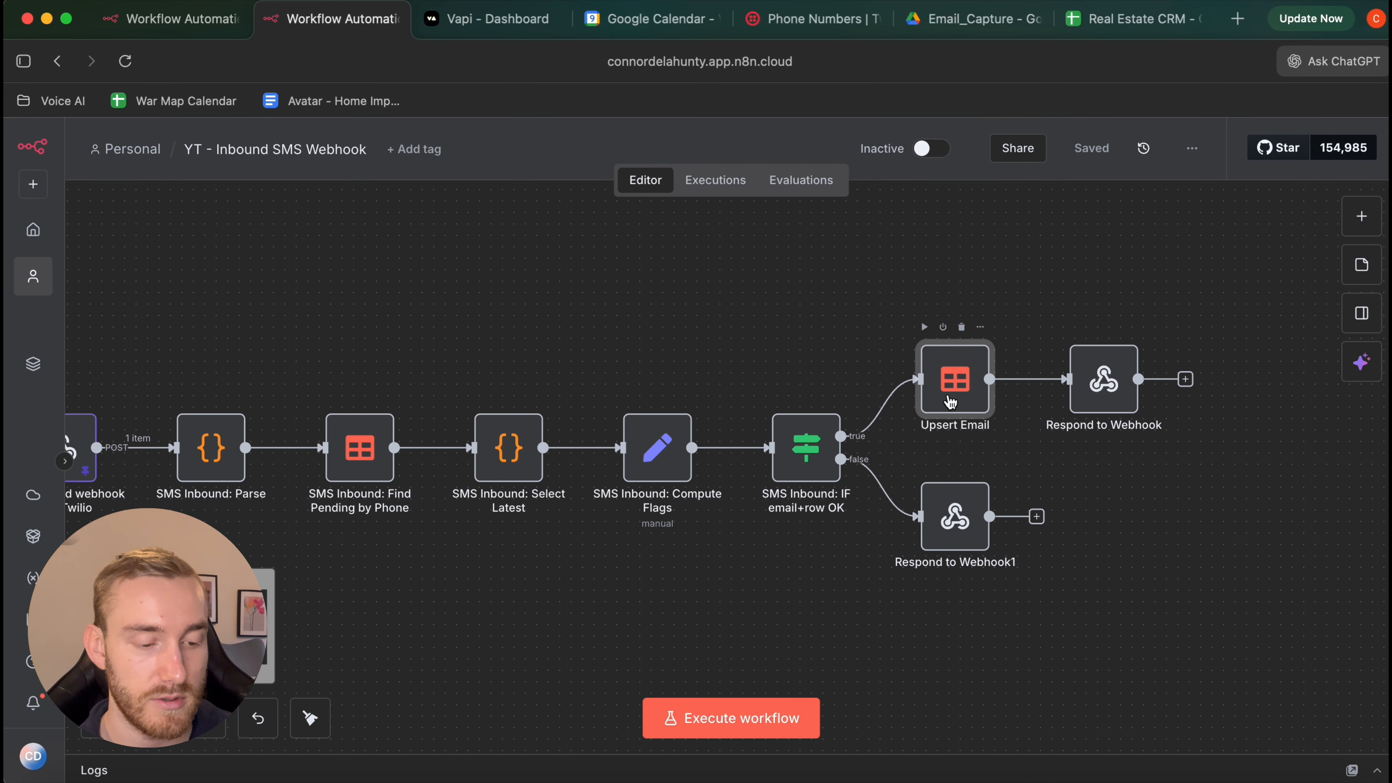
{"action": "double_click", "coordinate": [951, 403]}
{"action": "left_click", "coordinate": [103, 143]}
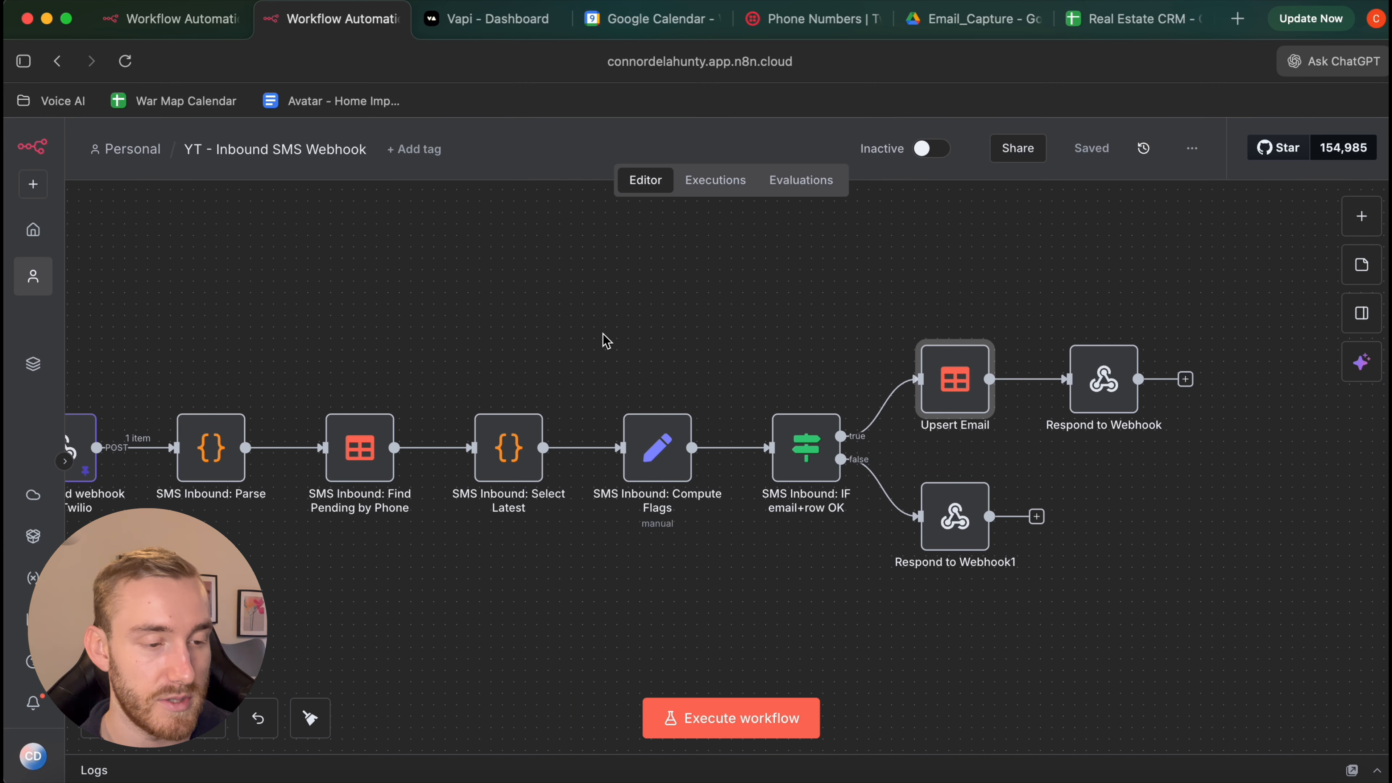
Switch the YT - Inbound SMS Webhook and Email Capture YT workflows to Active
{"action": "key", "text": "1"}
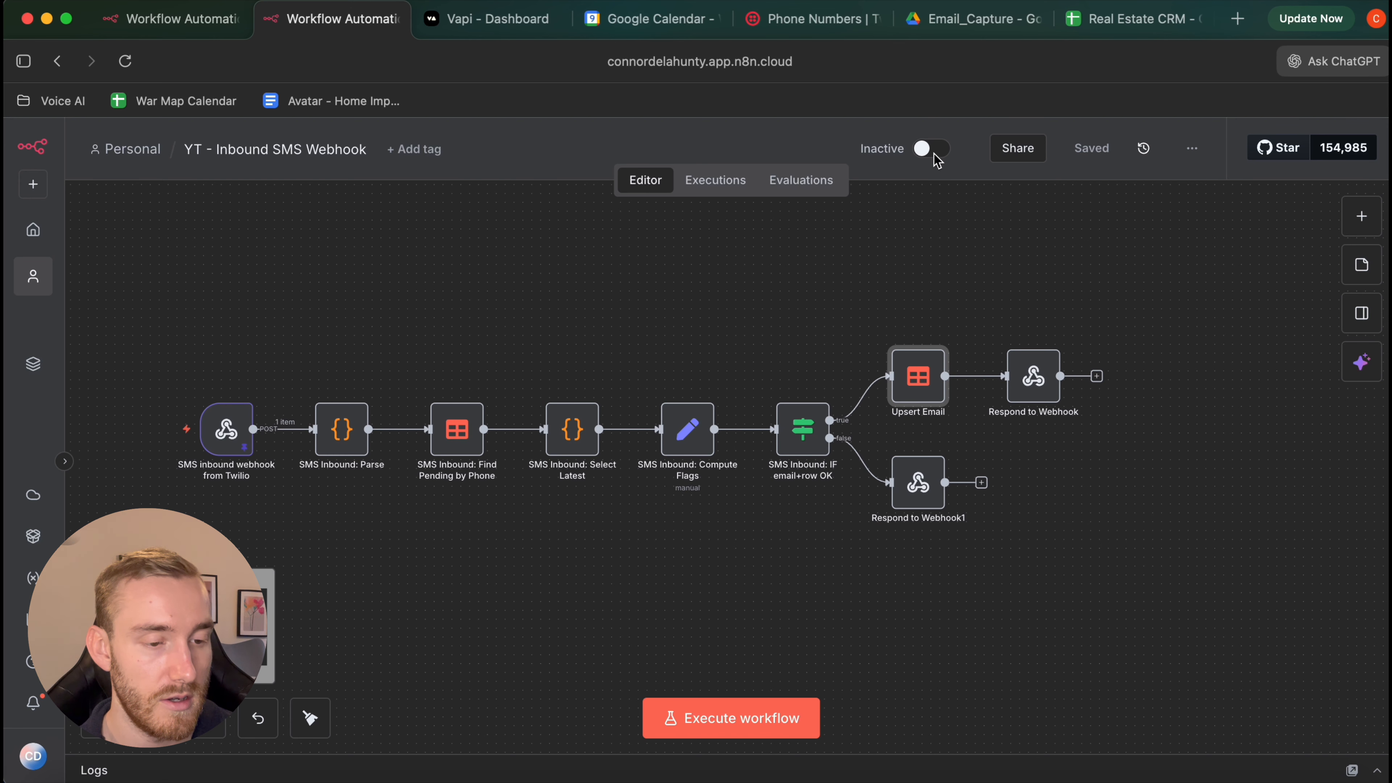
{"action": "left_click", "coordinate": [935, 155]}
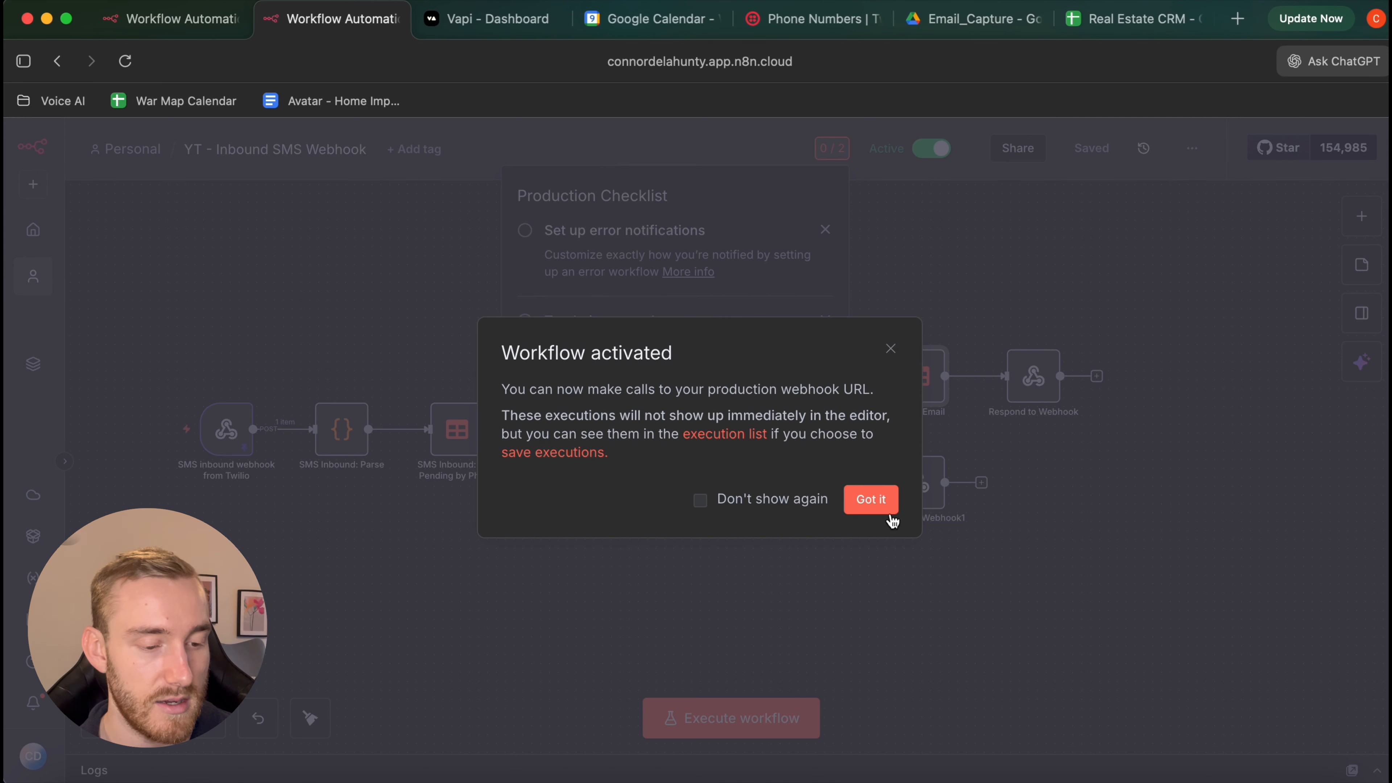
{"action": "left_click", "coordinate": [875, 504]}
{"action": "left_click", "coordinate": [167, 34]}
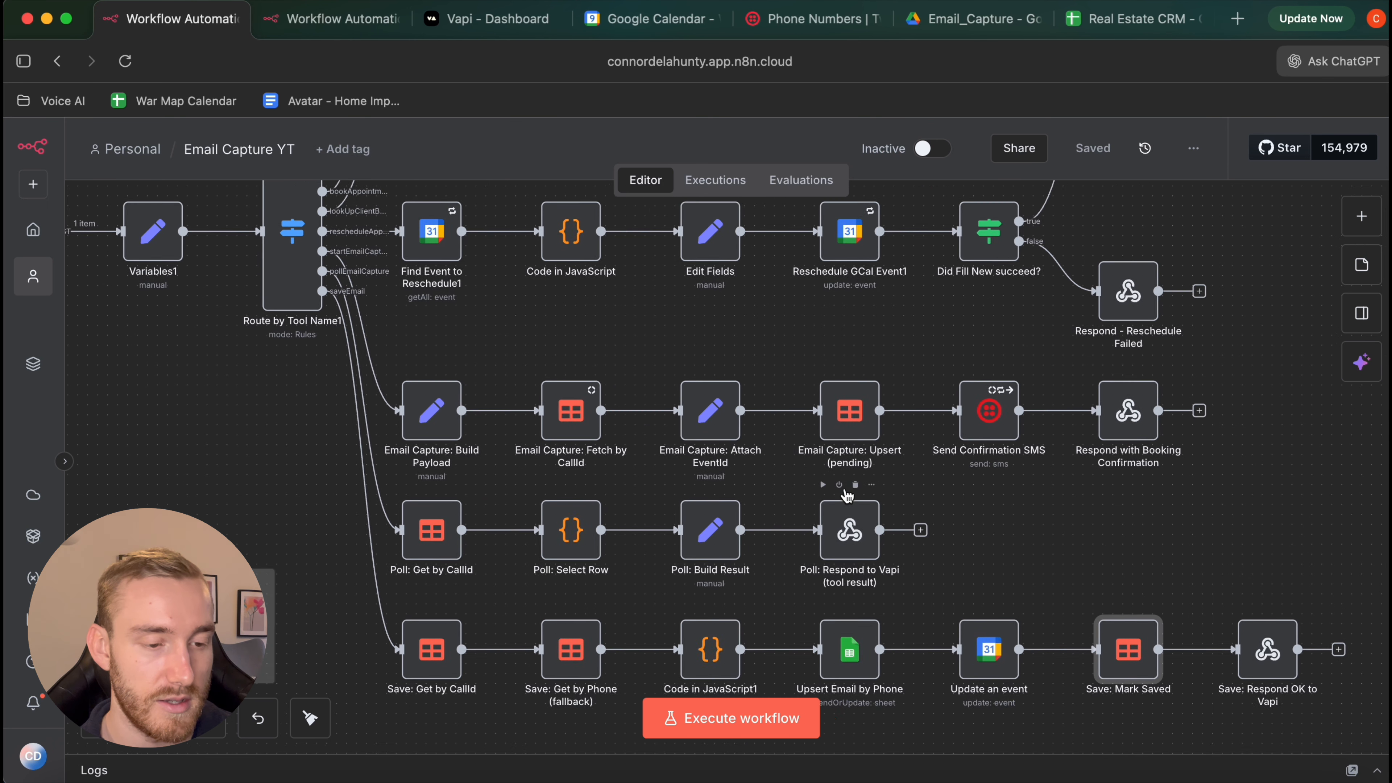
{"action": "left_click", "coordinate": [933, 149]}
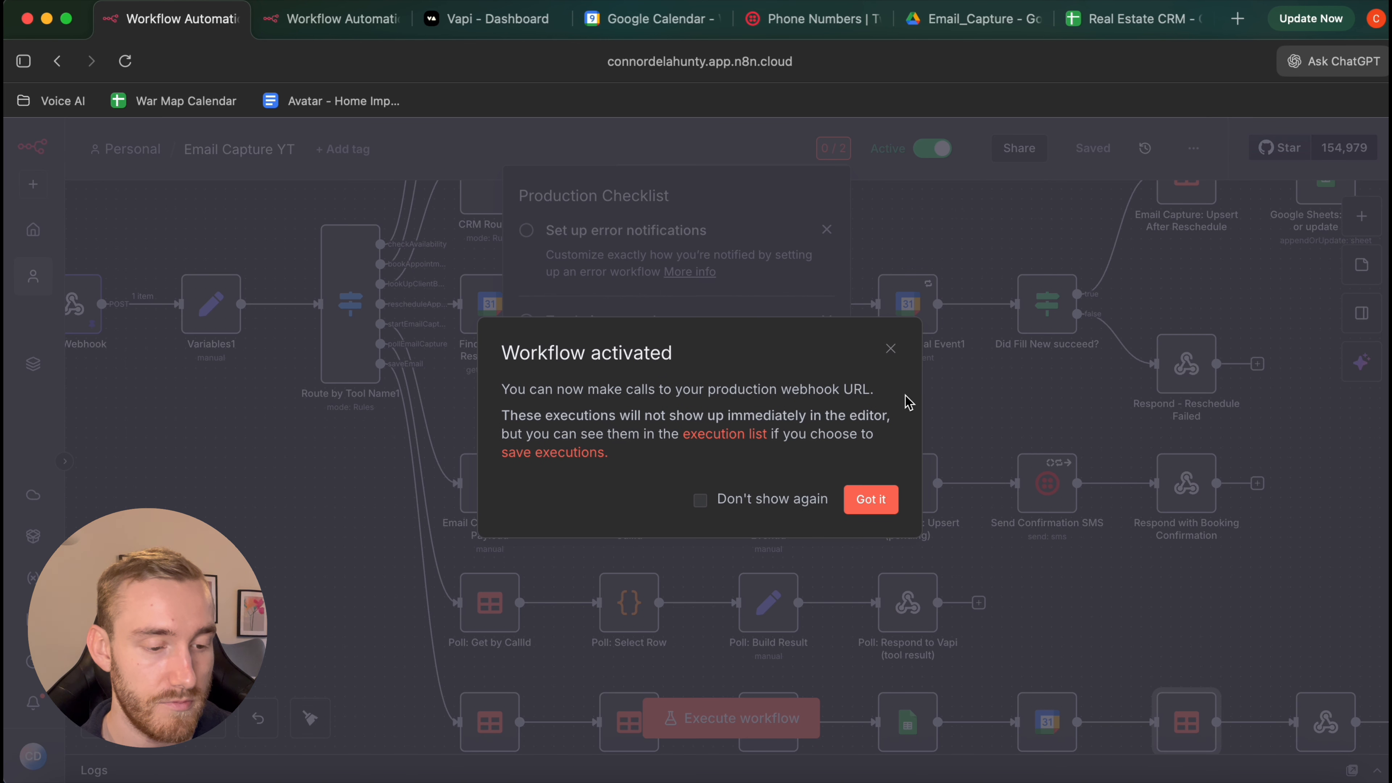
{"action": "left_click", "coordinate": [876, 499]}
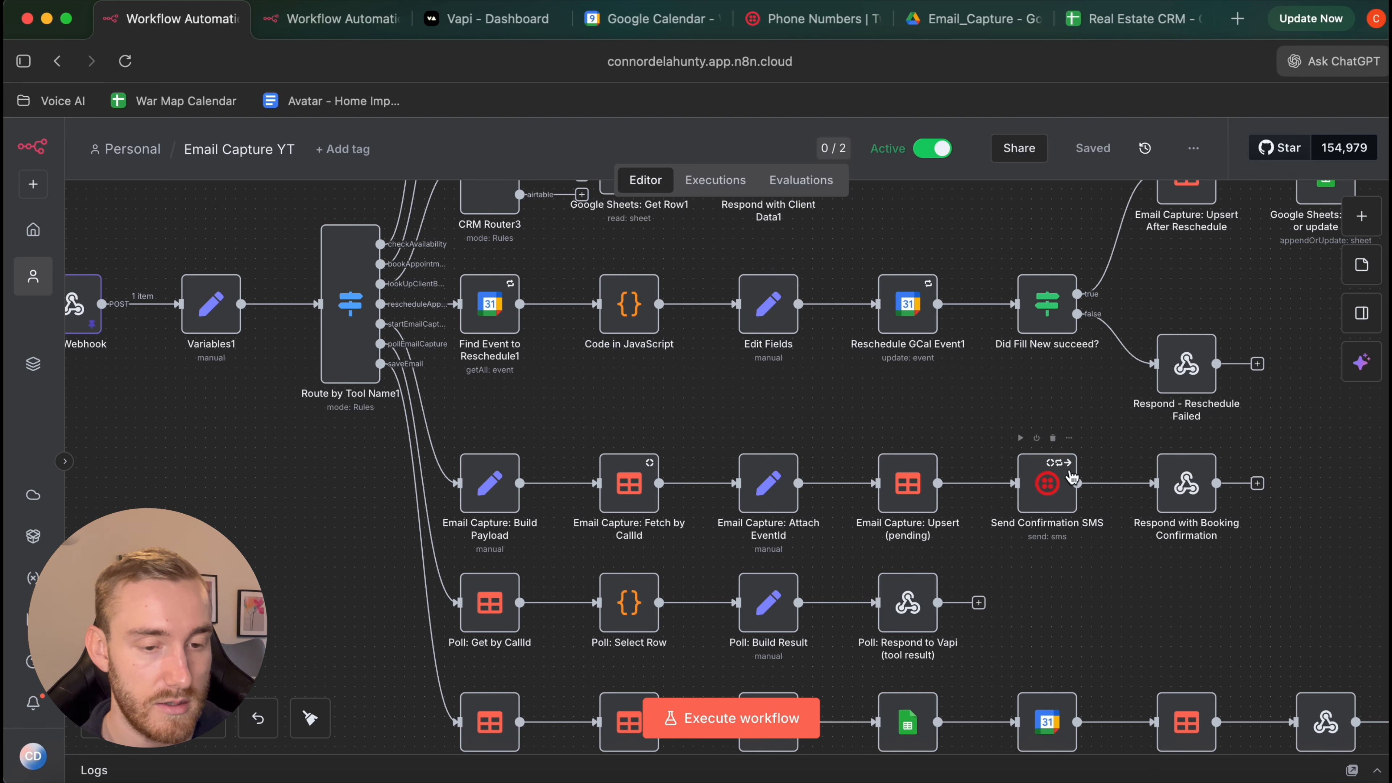
{"action": "scroll", "coordinate": [1072, 477], "scroll_direction": "up", "scroll_amount": 2}
{"action": "scroll", "coordinate": [1071, 477], "scroll_direction": "right", "scroll_amount": 3}
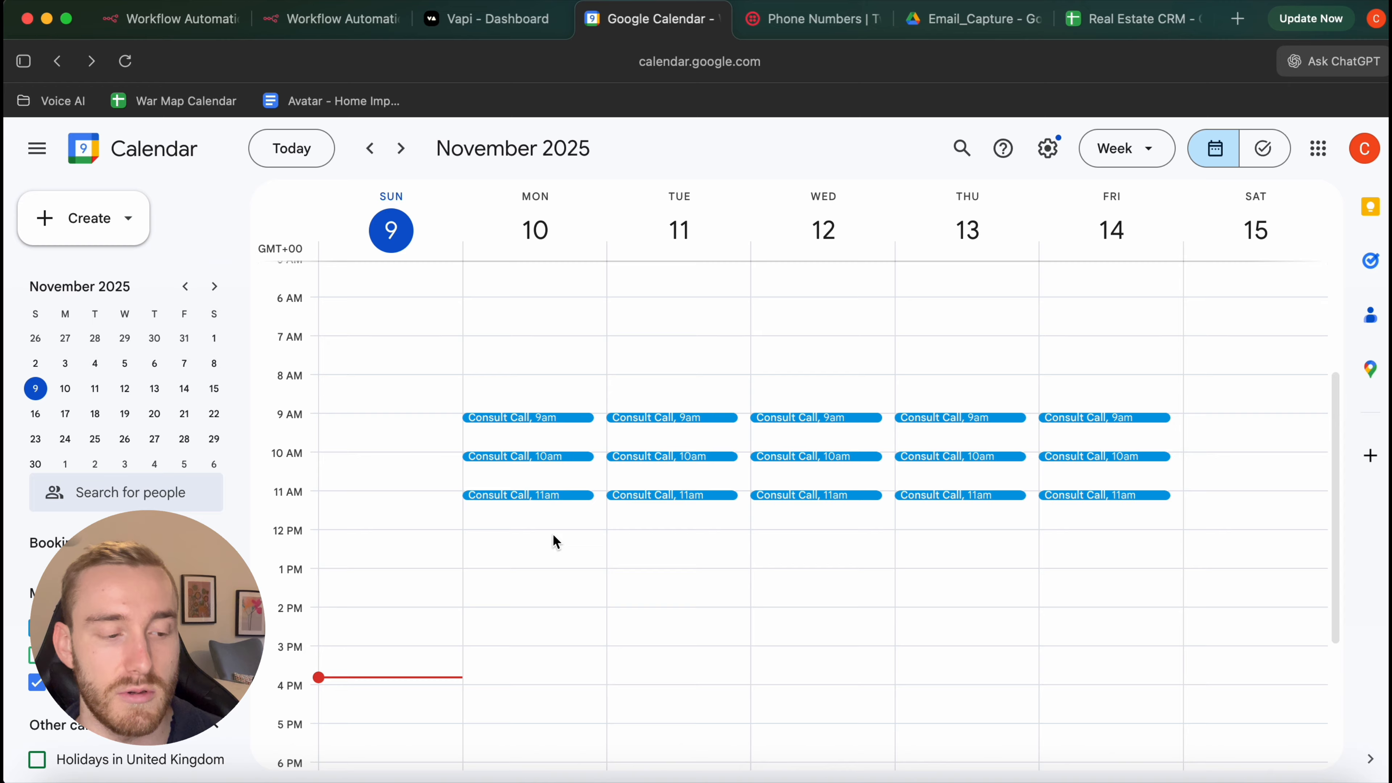
Set the Monday 9am Consult Call to end at 9:15am and save it
{"action": "double_click", "coordinate": [553, 416]}
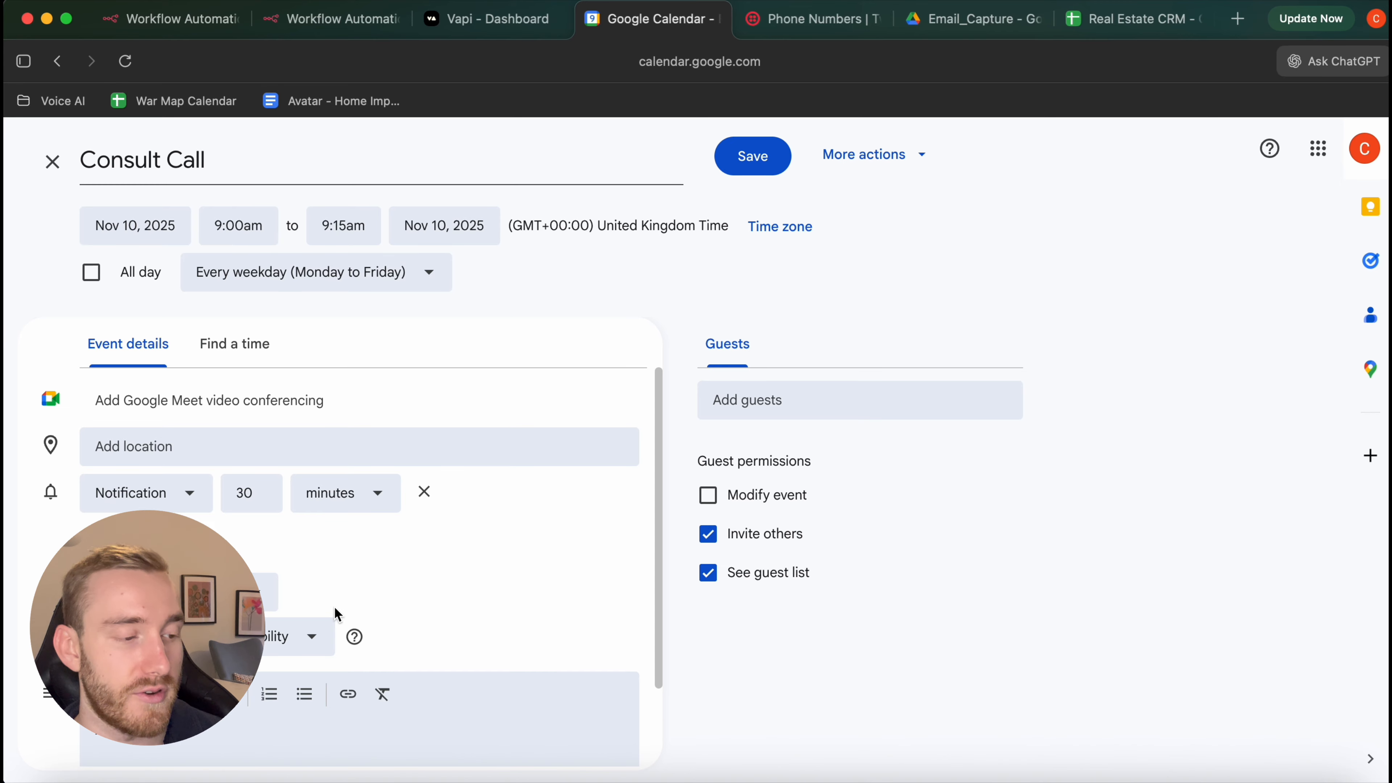
{"action": "left_click", "coordinate": [53, 161]}
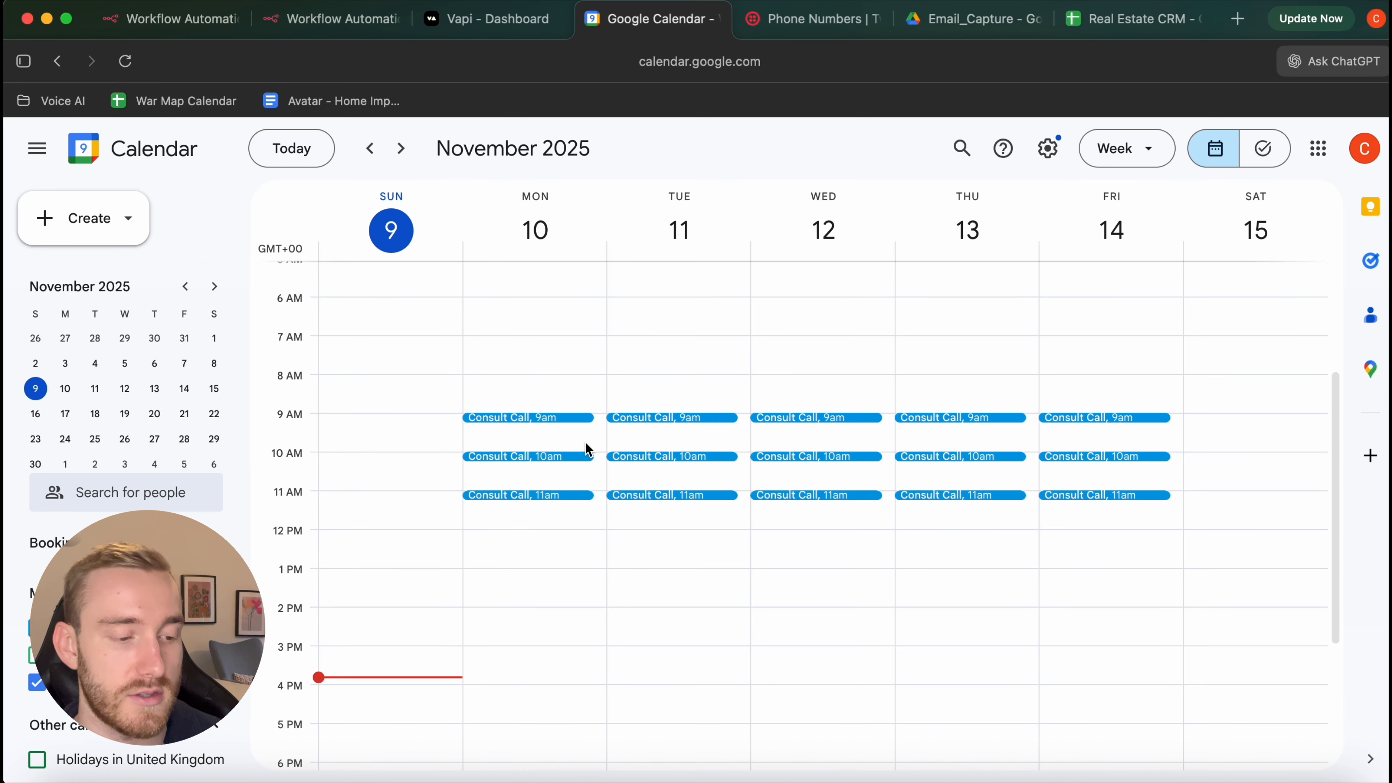
{"action": "double_click", "coordinate": [553, 419]}
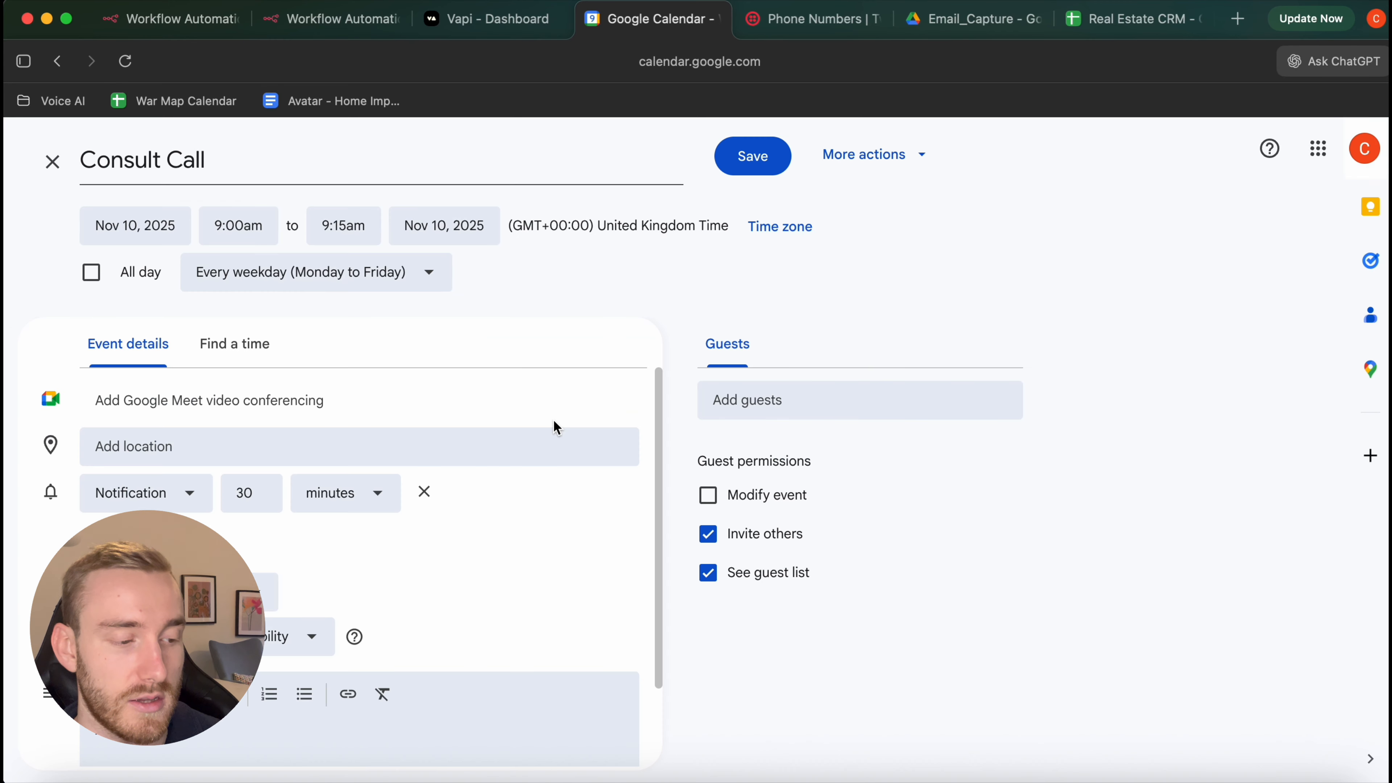
{"action": "left_click", "coordinate": [348, 227]}
{"action": "left_click", "coordinate": [364, 310]}
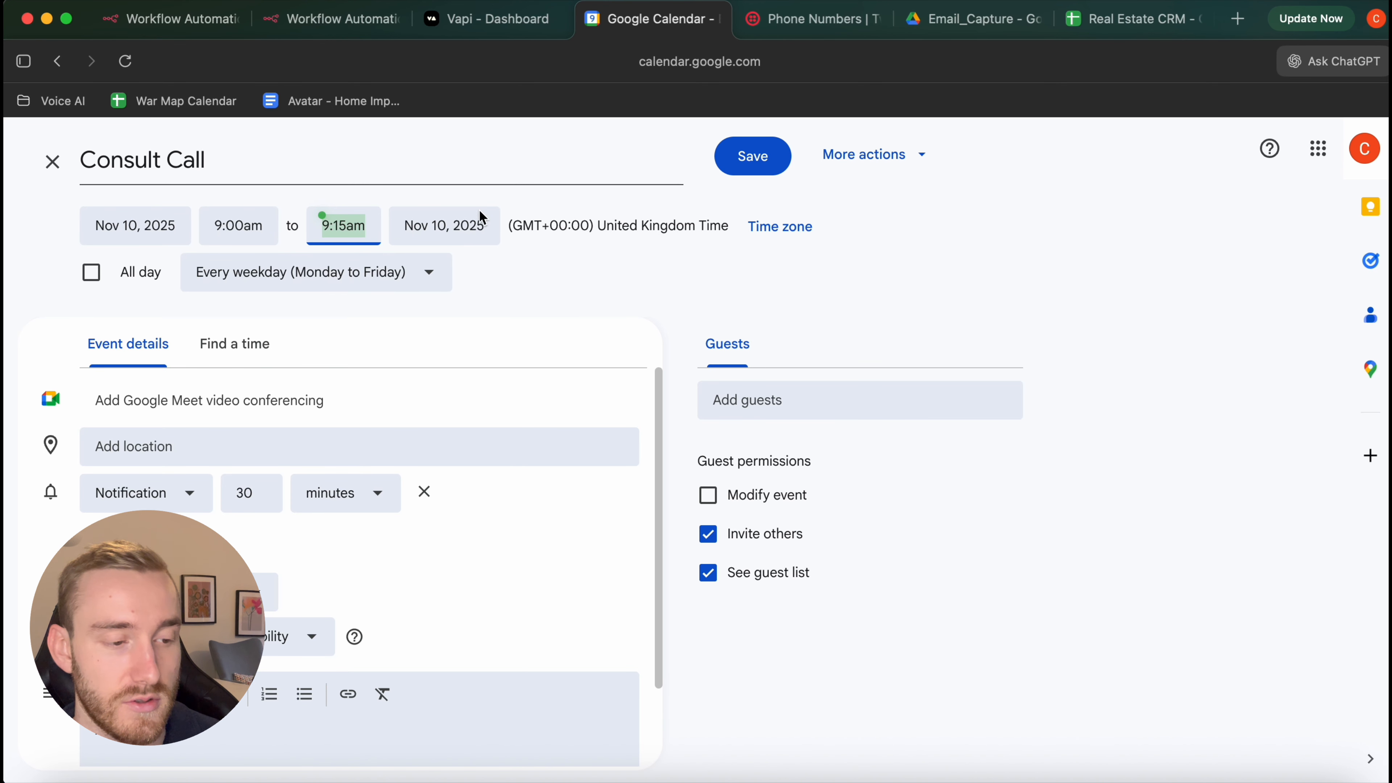
{"action": "left_click", "coordinate": [749, 164]}
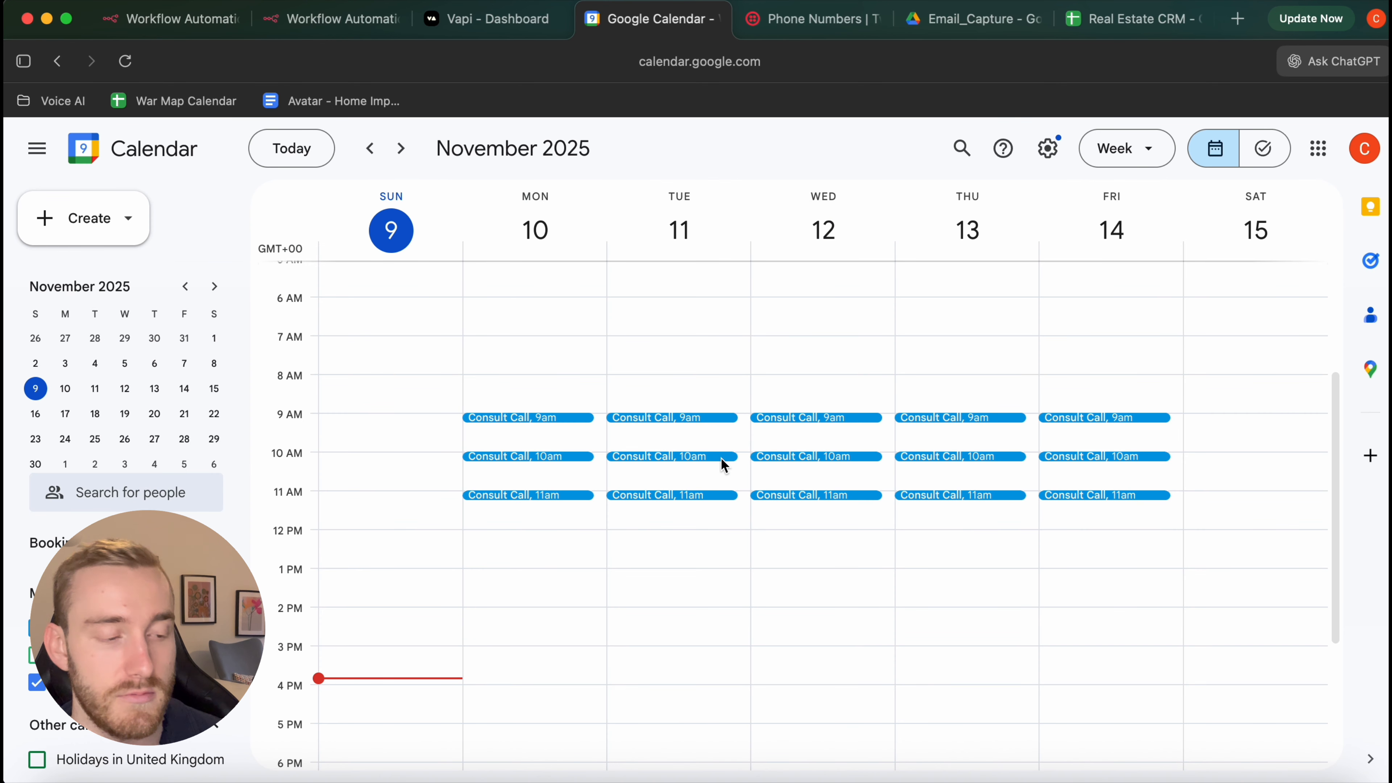
{"action": "left_click", "coordinate": [351, 21]}
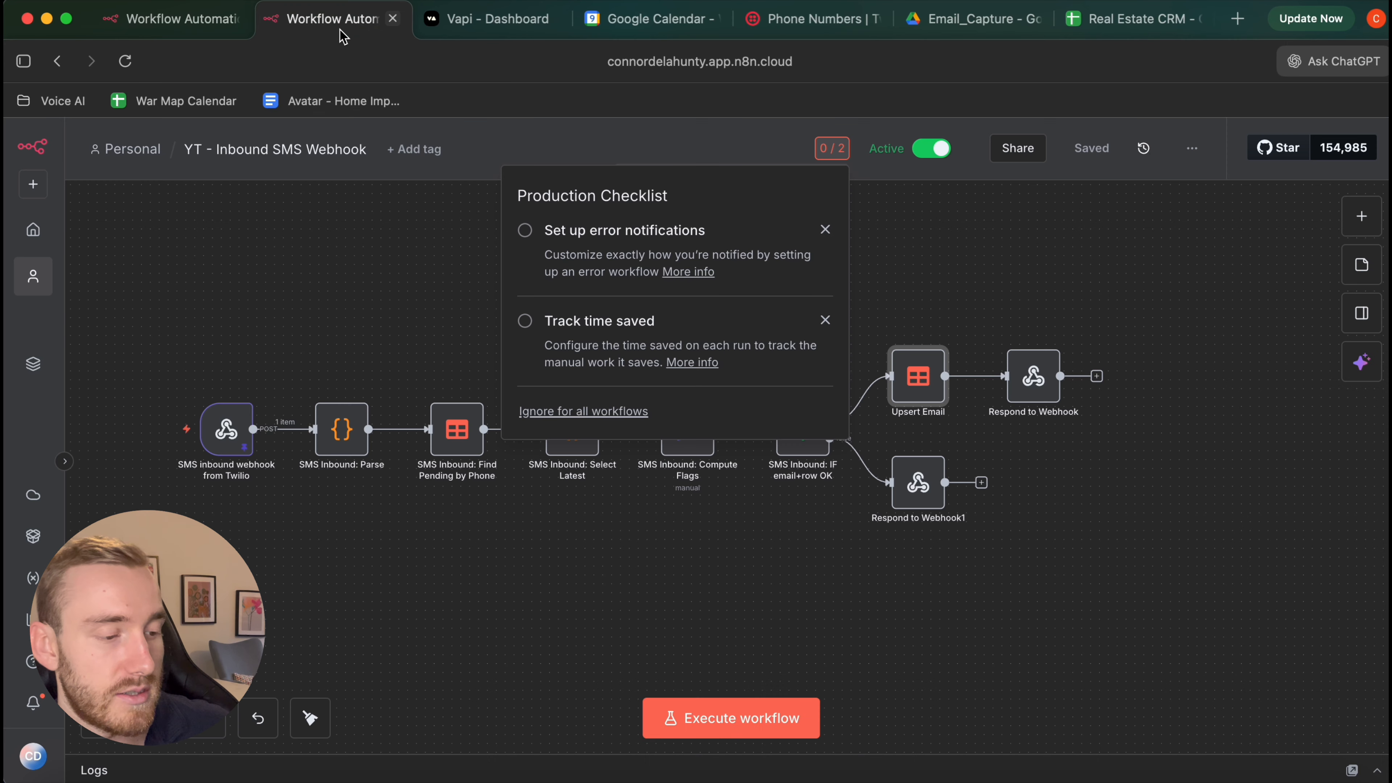
{"action": "left_click", "coordinate": [186, 32]}
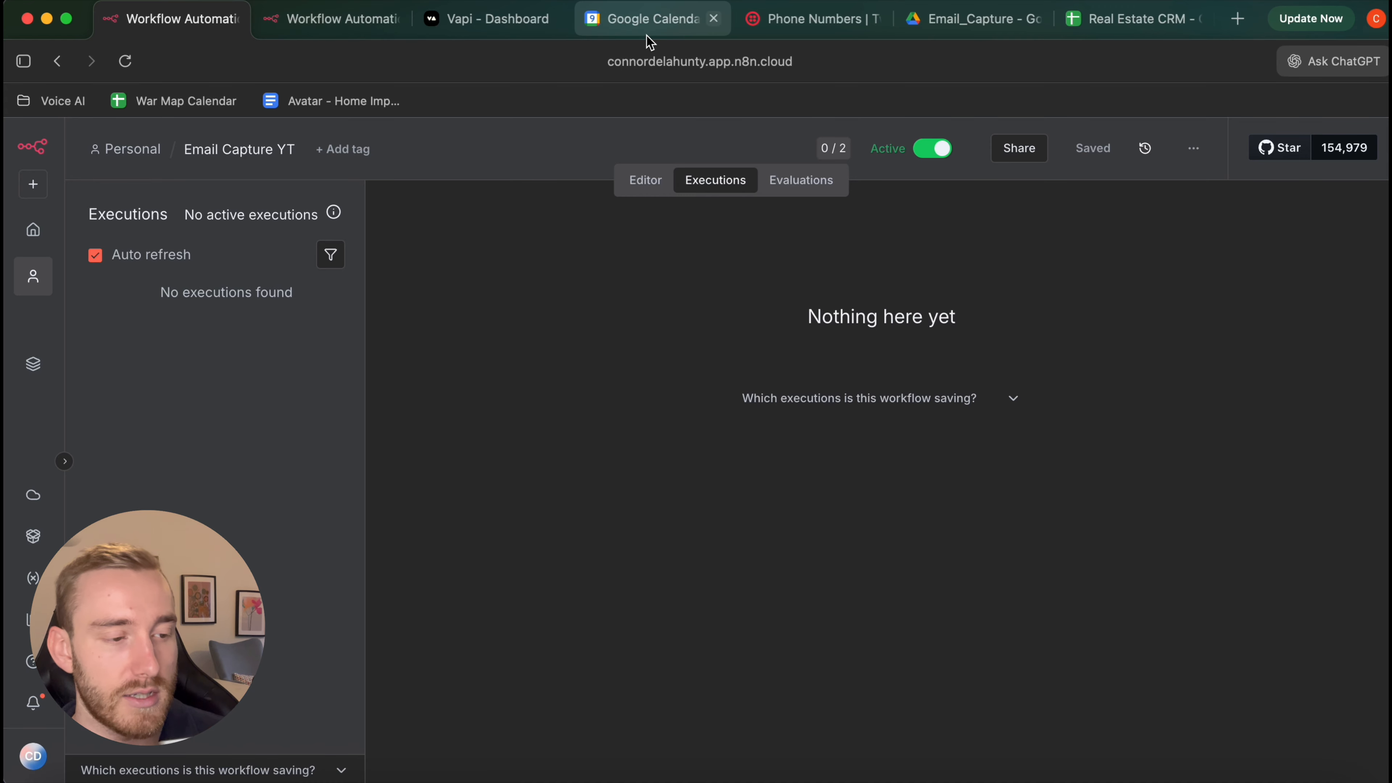
{"action": "left_click", "coordinate": [648, 21]}
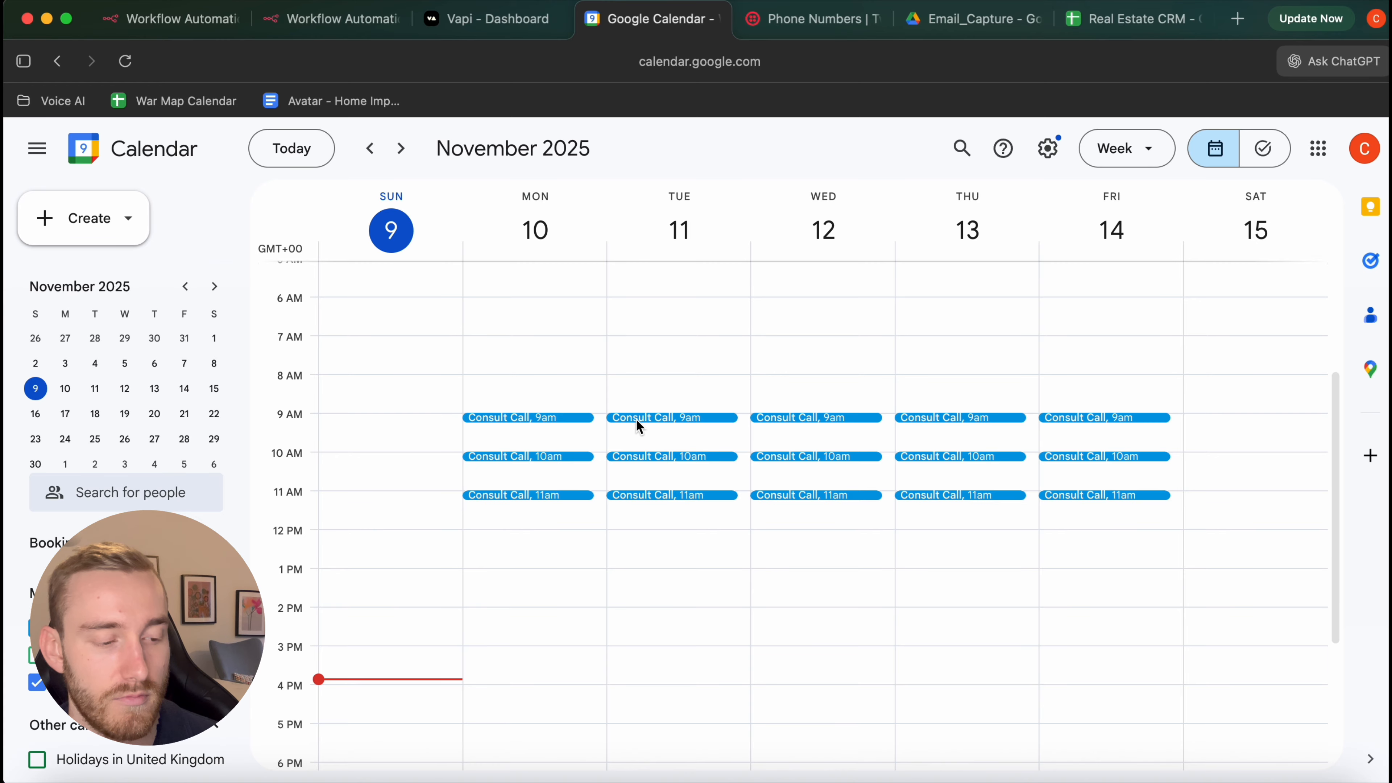
Open the Tuesday 11 November 9:00am Apex Realty consult call and scroll its details
{"action": "double_click", "coordinate": [638, 419]}
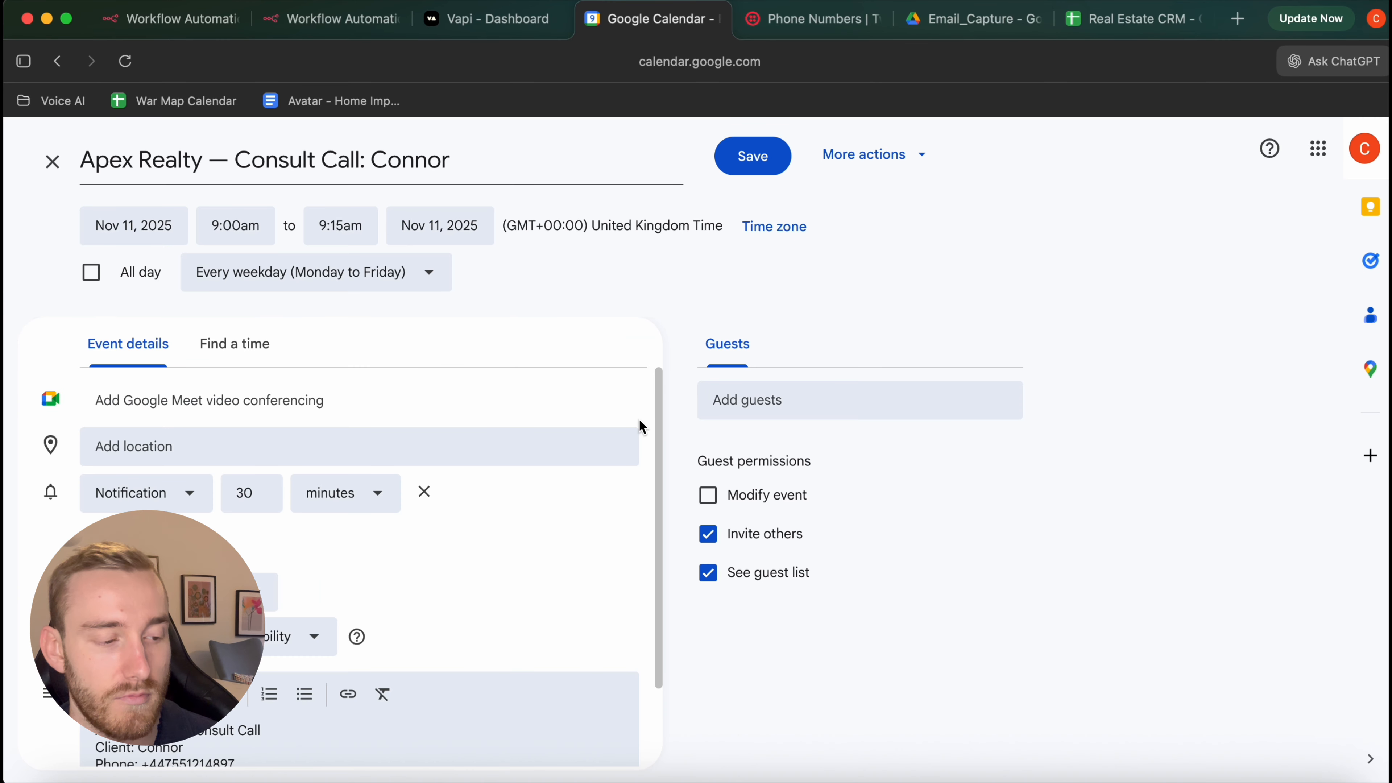
{"action": "scroll", "coordinate": [296, 624], "scroll_direction": "down", "scroll_amount": 2}
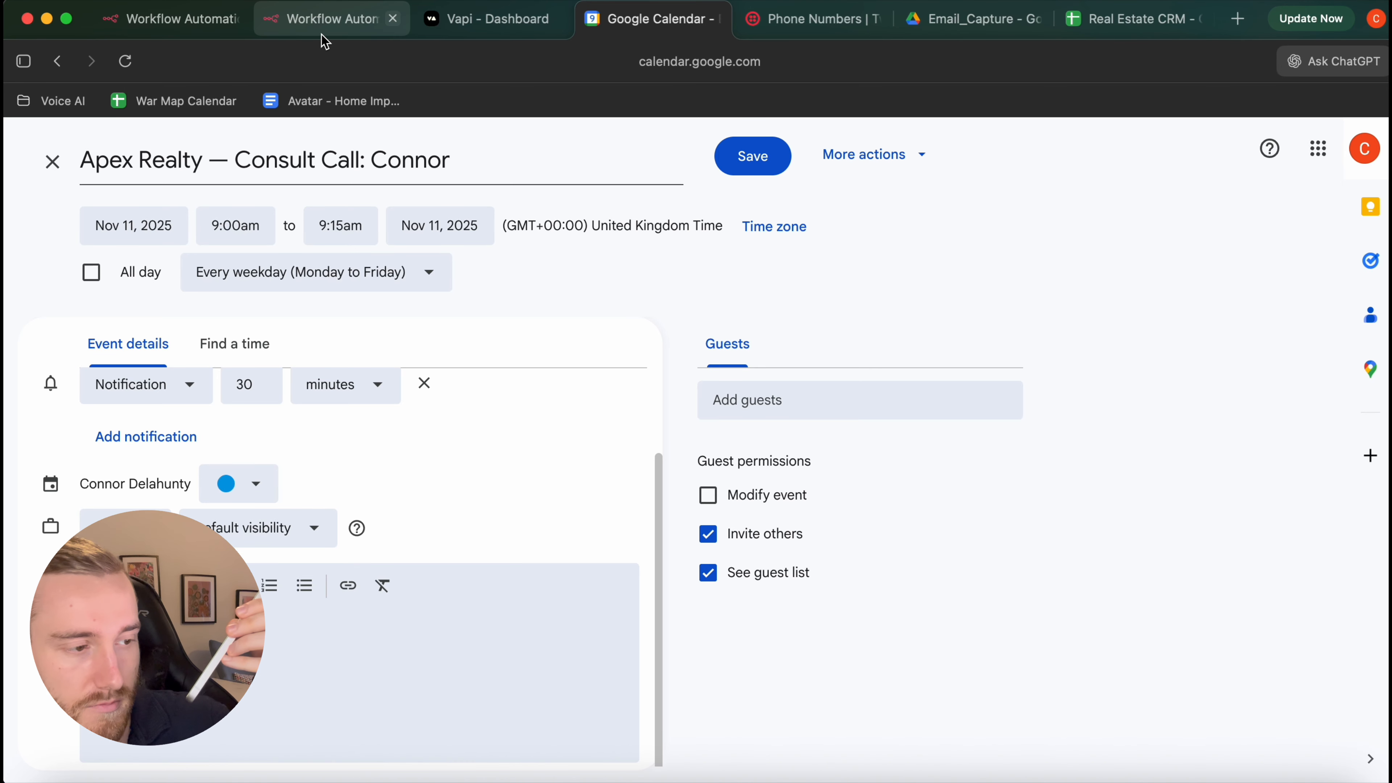
Close the event and review the Email Capture YT executions at 15:51:45 and 15:51:53
{"action": "left_click", "coordinate": [52, 162]}
{"action": "left_click", "coordinate": [336, 20]}
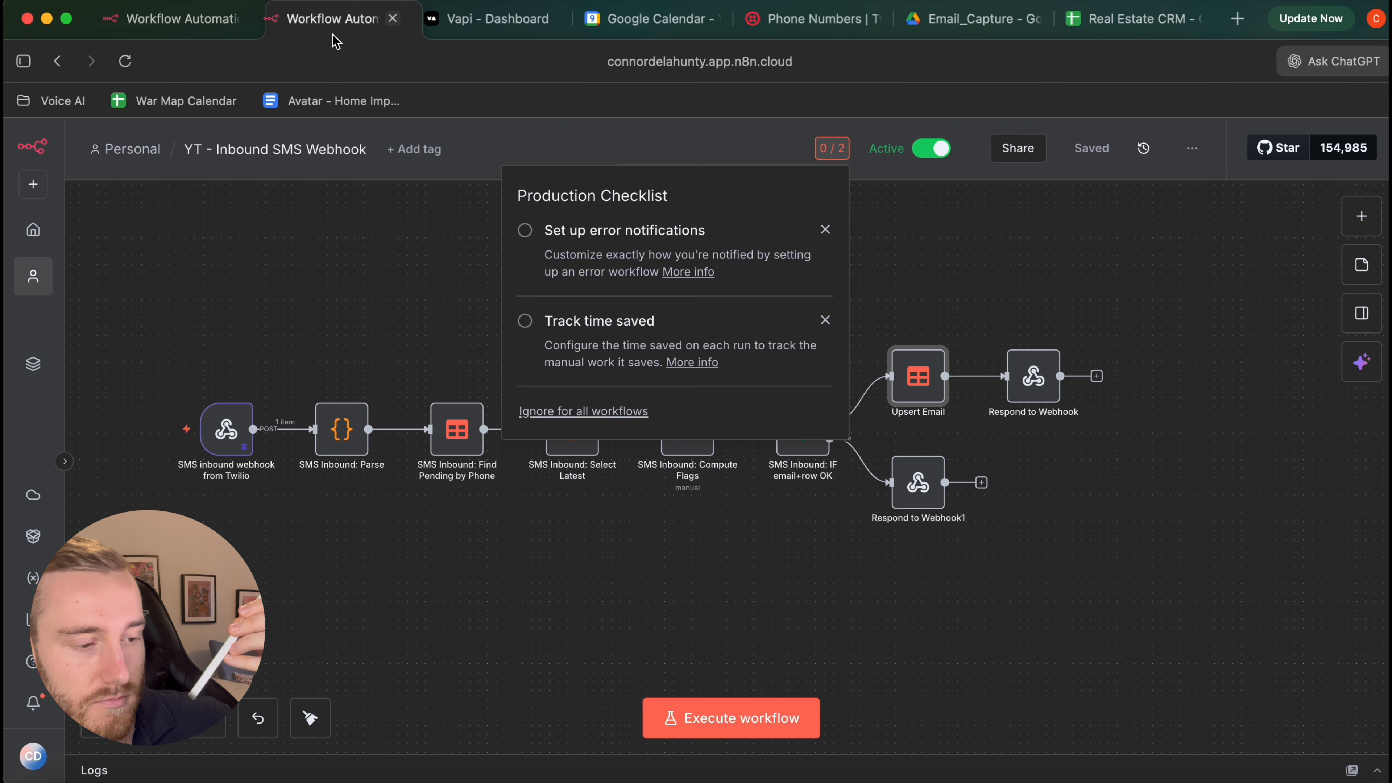
{"action": "left_click", "coordinate": [236, 28]}
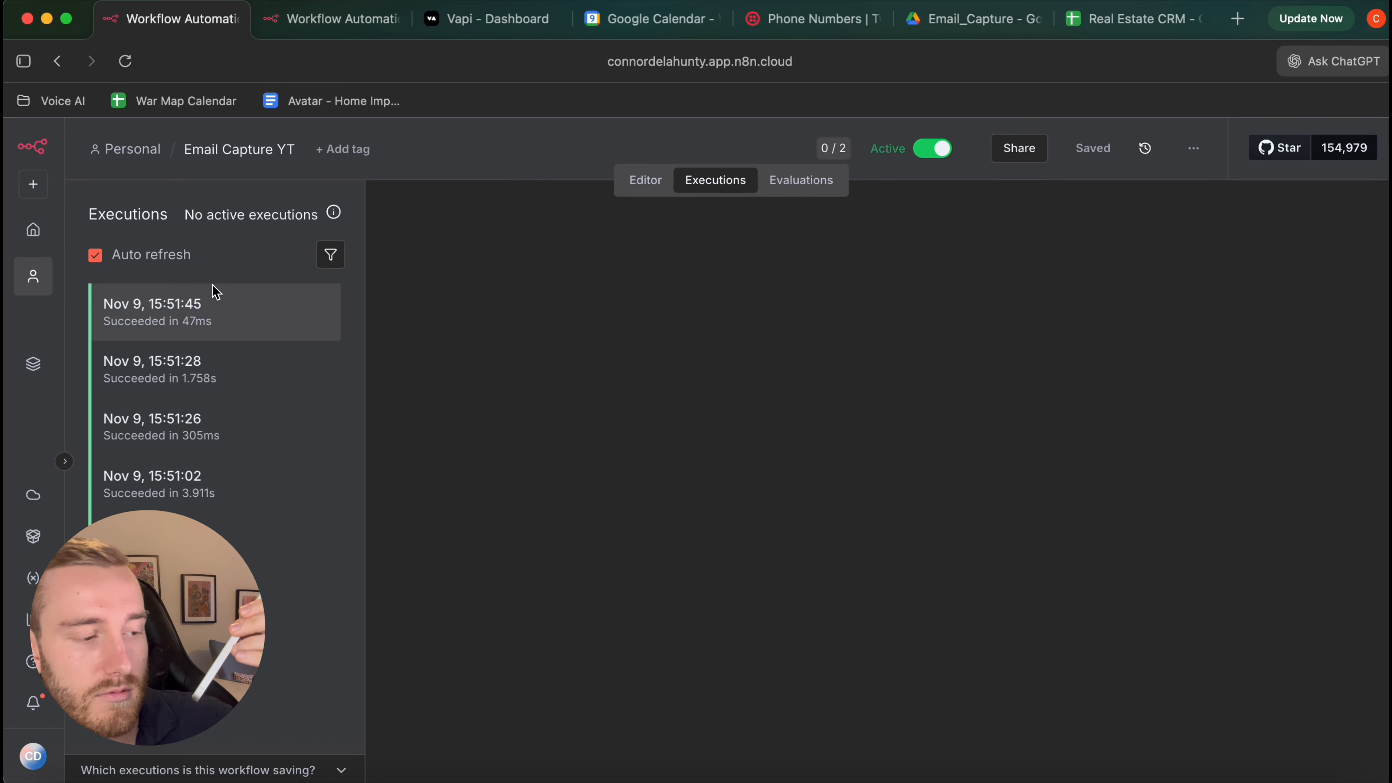
{"action": "left_click", "coordinate": [178, 303]}
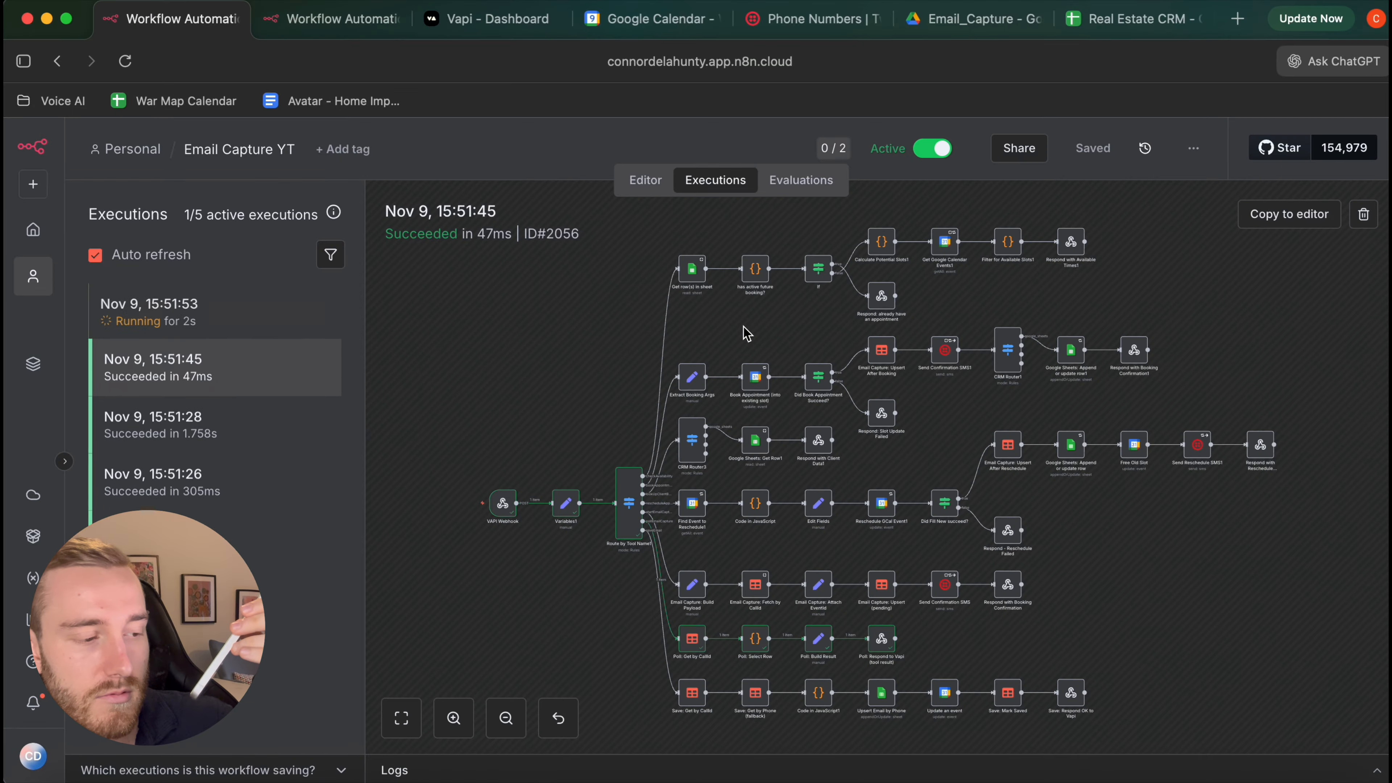
{"action": "left_click", "coordinate": [222, 307]}
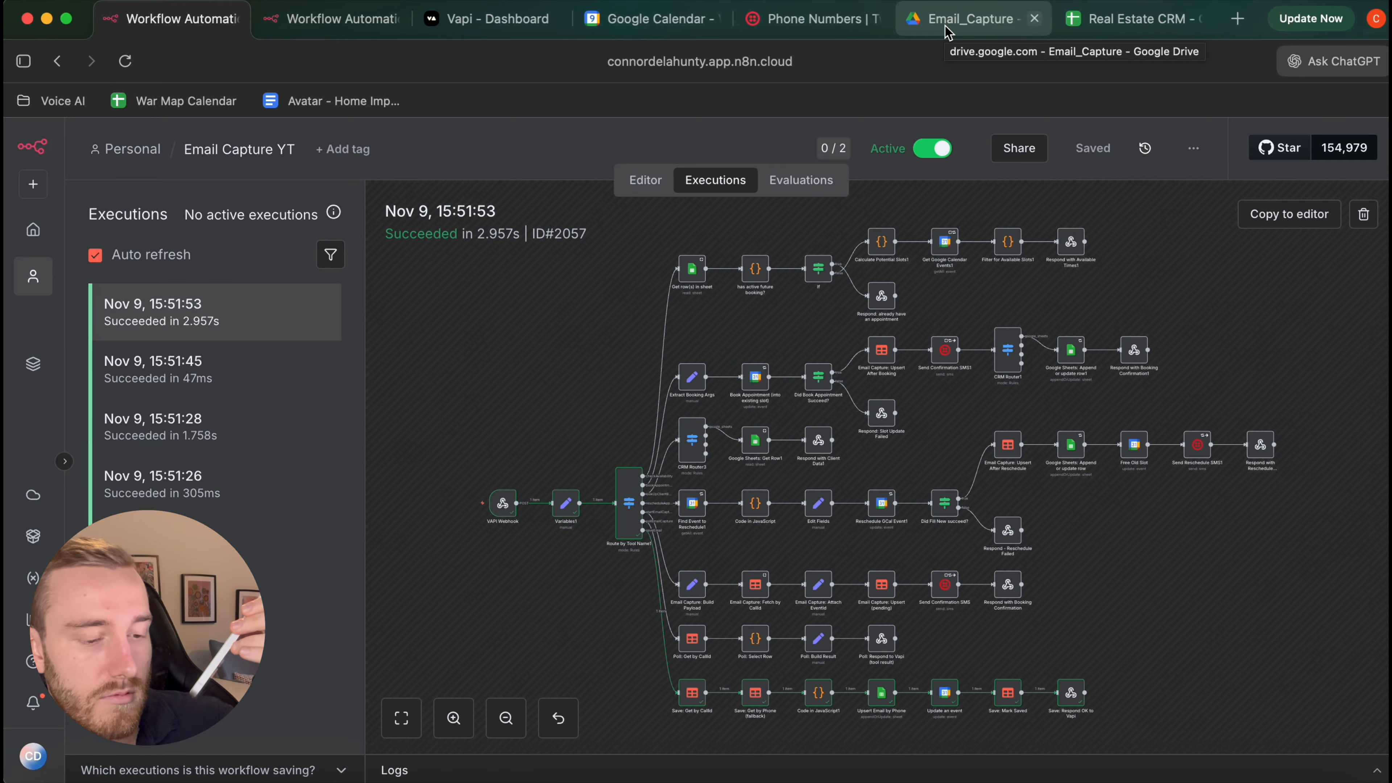
{"action": "left_click", "coordinate": [945, 32]}
Open the Tuesday 9am Apex Realty consult call and view its organizer guest
{"action": "left_click", "coordinate": [641, 23]}
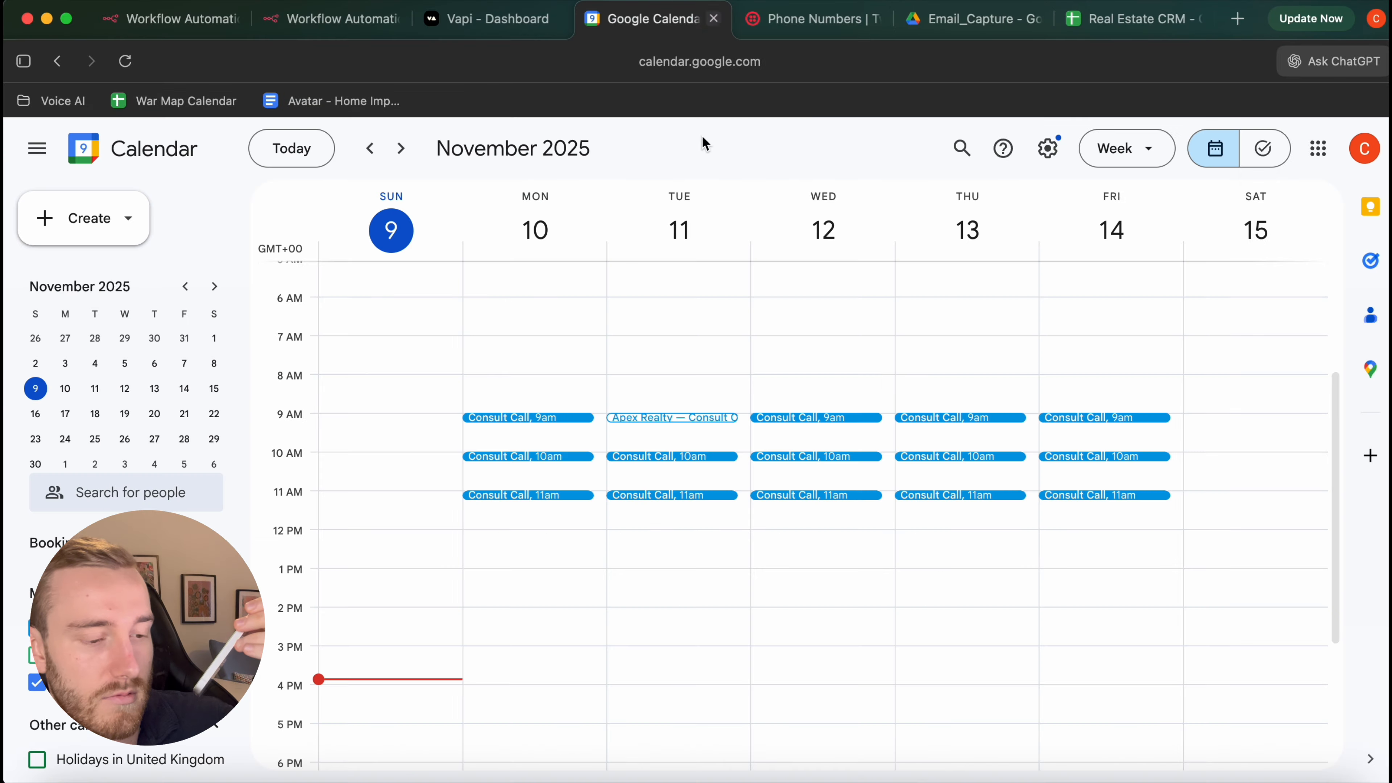
{"action": "double_click", "coordinate": [671, 421]}
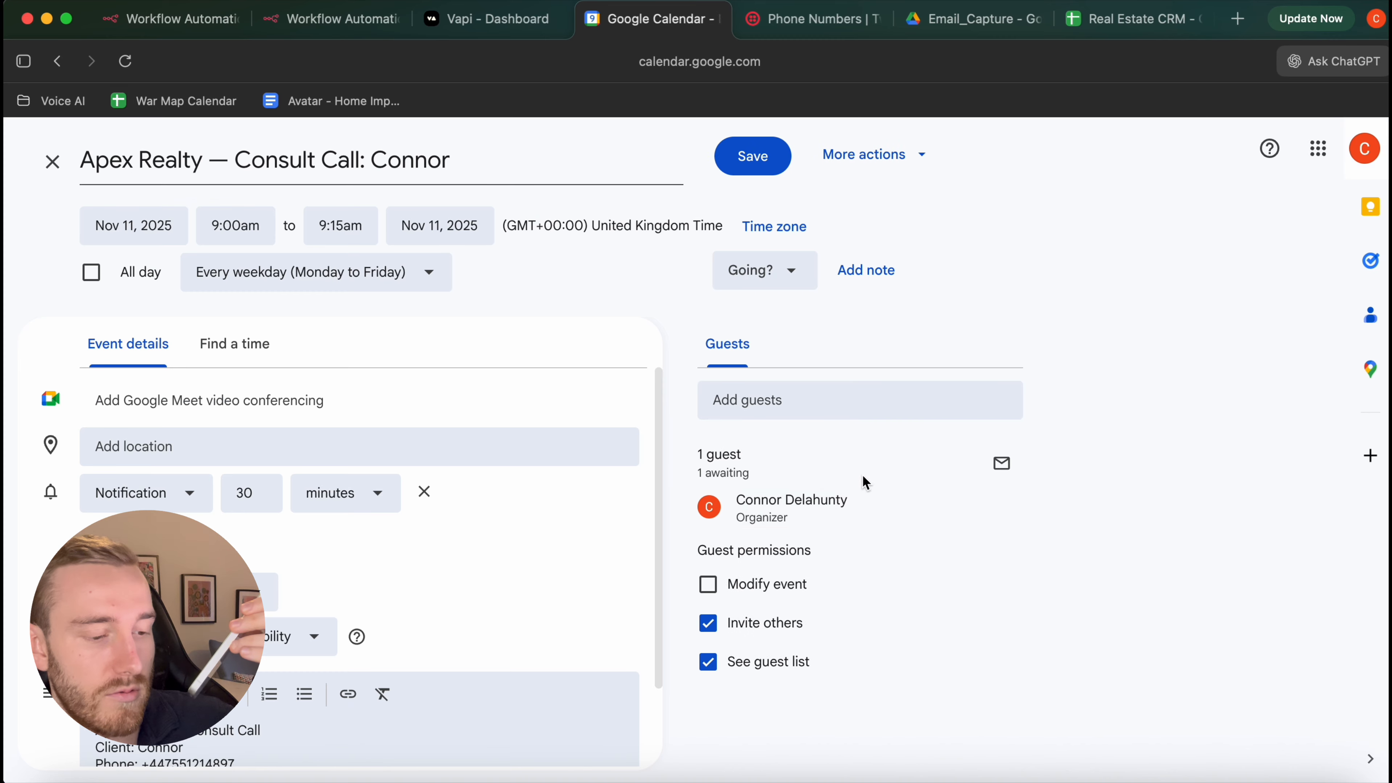
{"action": "mouse_move", "coordinate": [818, 510]}
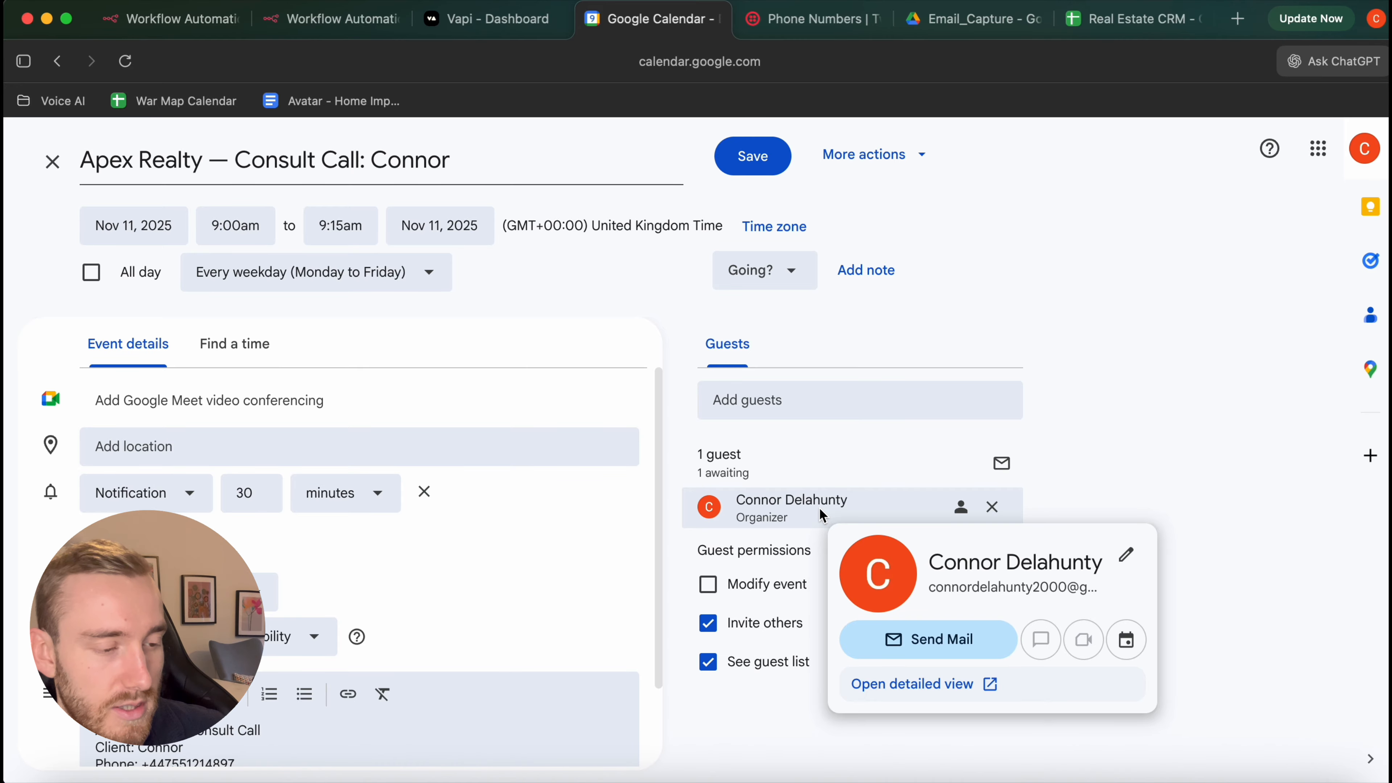
{"action": "left_click", "coordinate": [52, 161]}
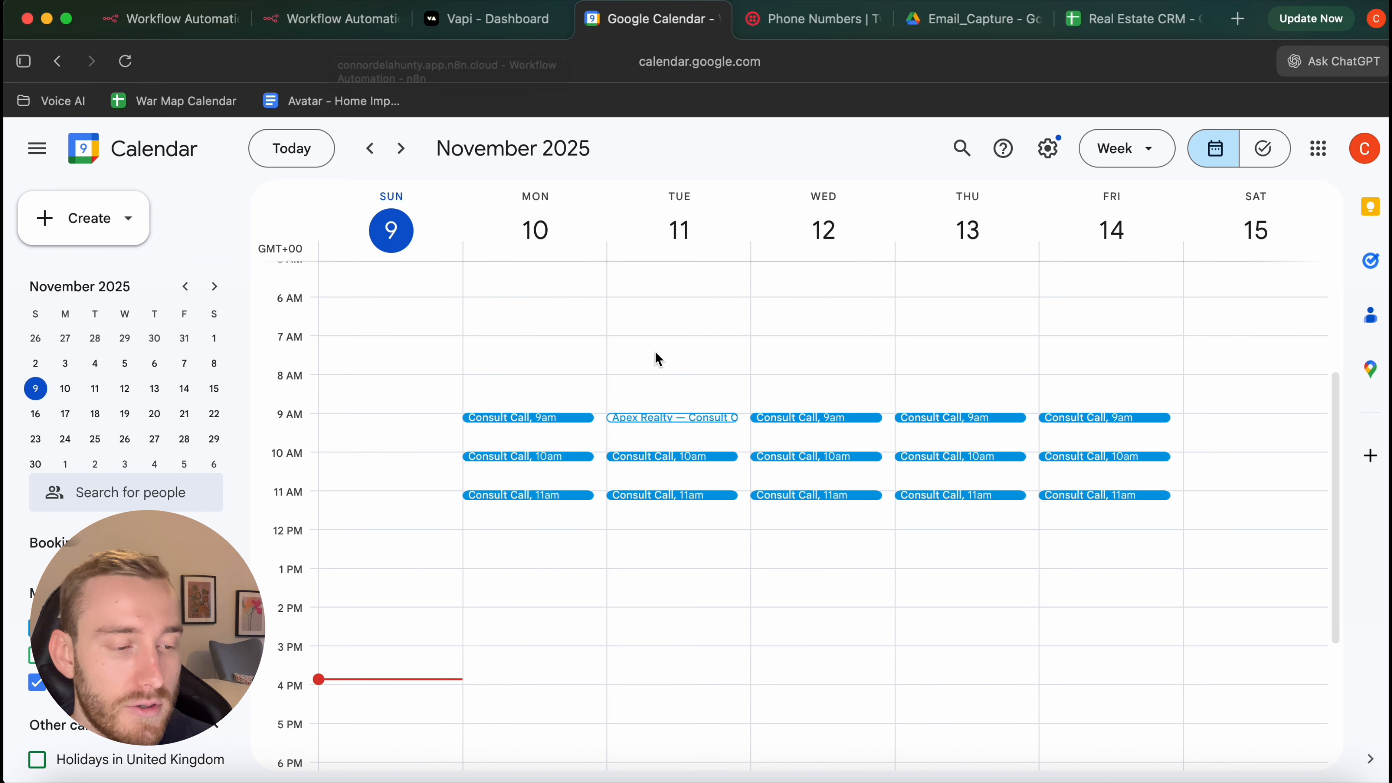
Reopen the Apex Realty event's full details, then go to the Real Estate CRM sheet
{"action": "left_click", "coordinate": [670, 418]}
{"action": "left_click", "coordinate": [670, 418]}
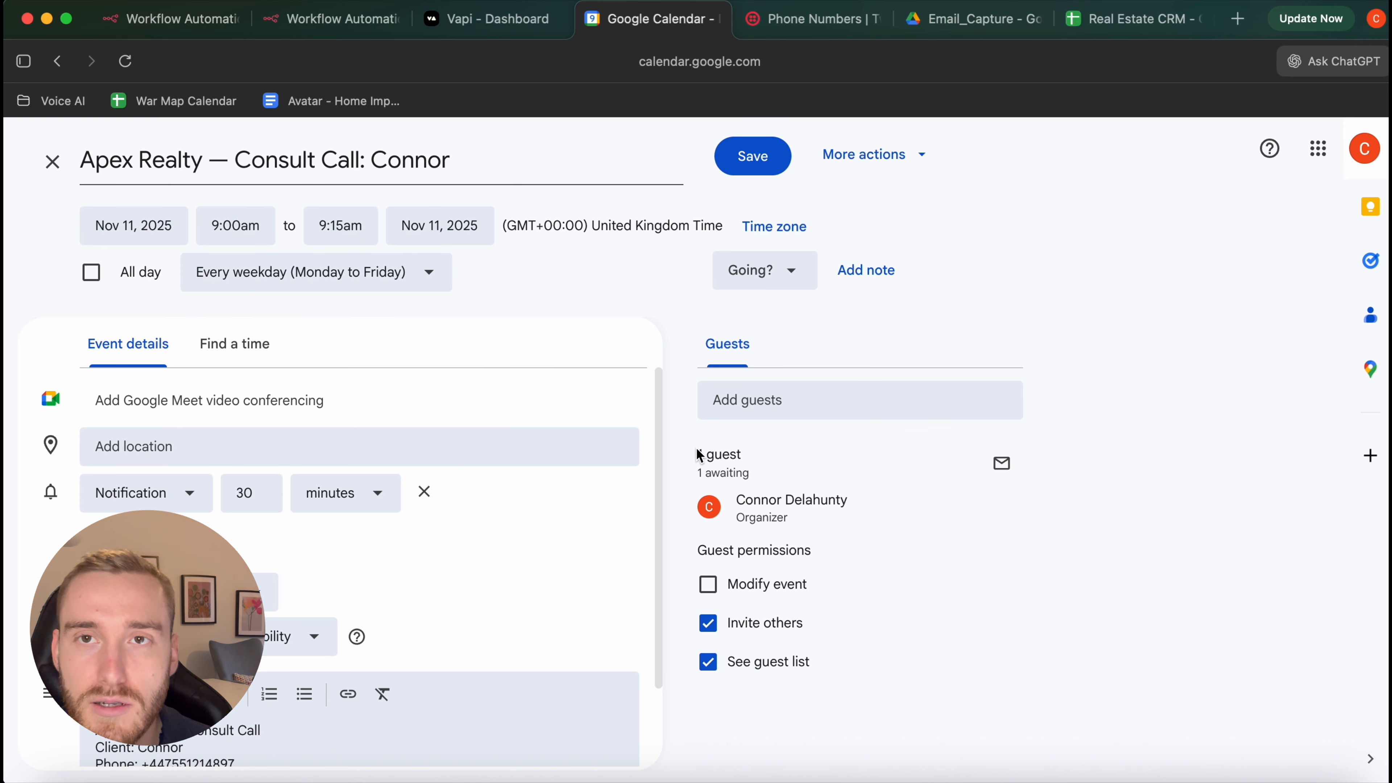
{"action": "key", "text": "ctrl+Left"}
{"action": "key", "text": "ctrl+Right"}
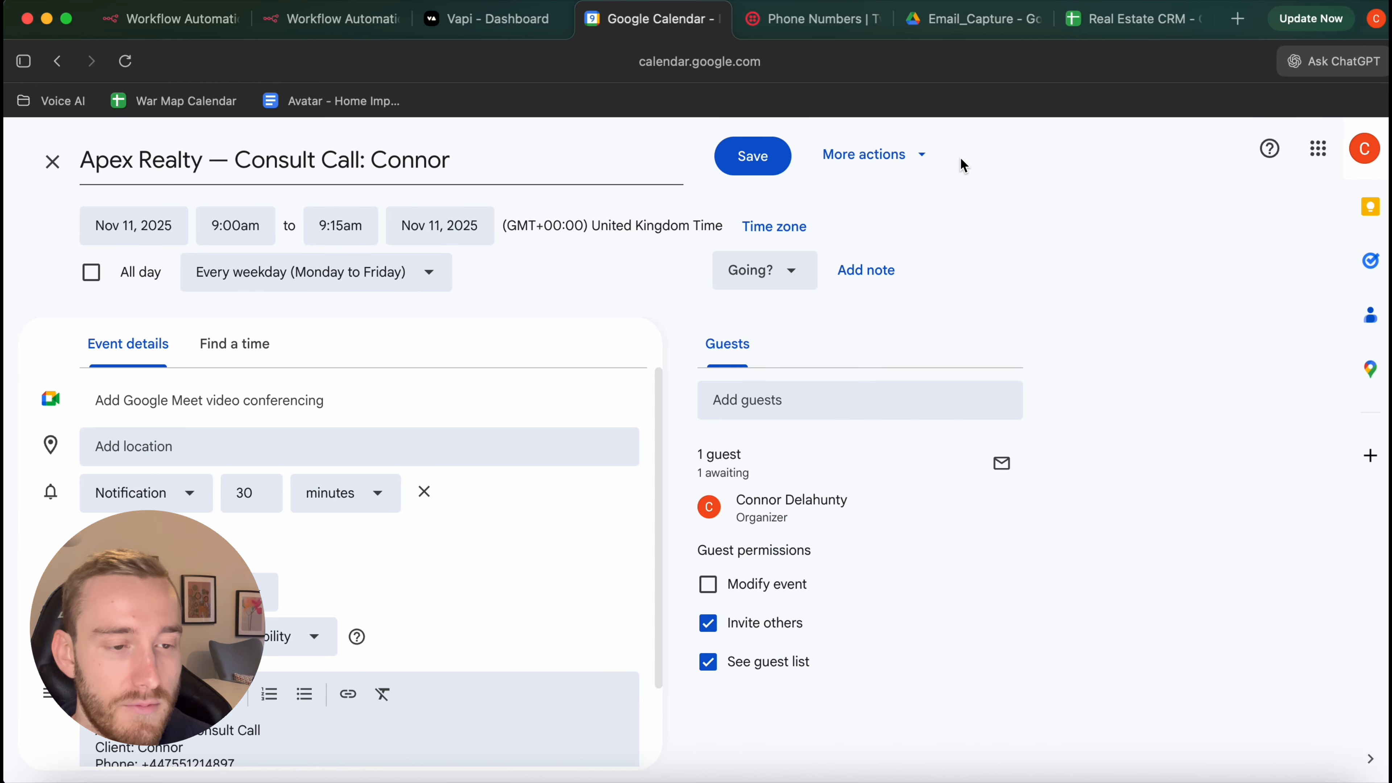
{"action": "left_click", "coordinate": [1113, 22]}
{"action": "left_click", "coordinate": [469, 416]}
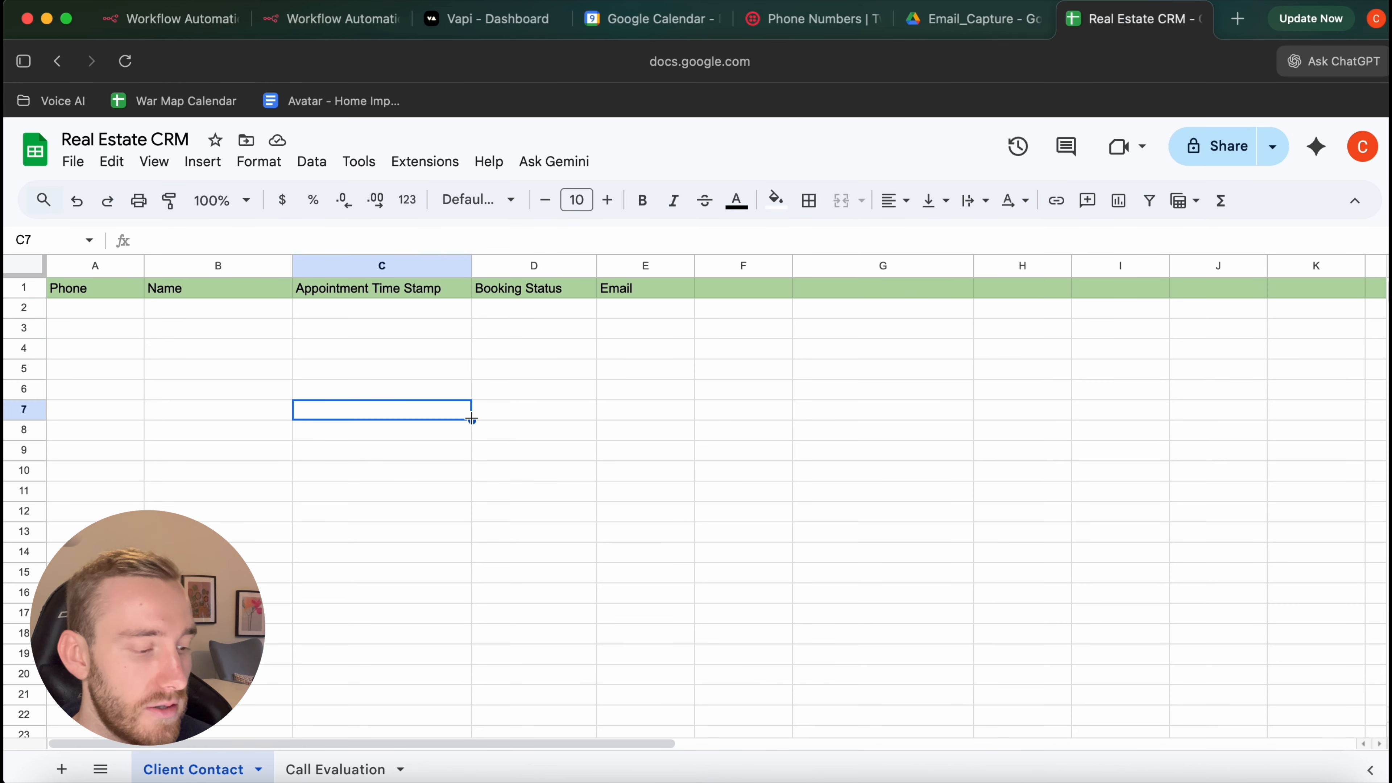
{"action": "key", "text": "super+r"}
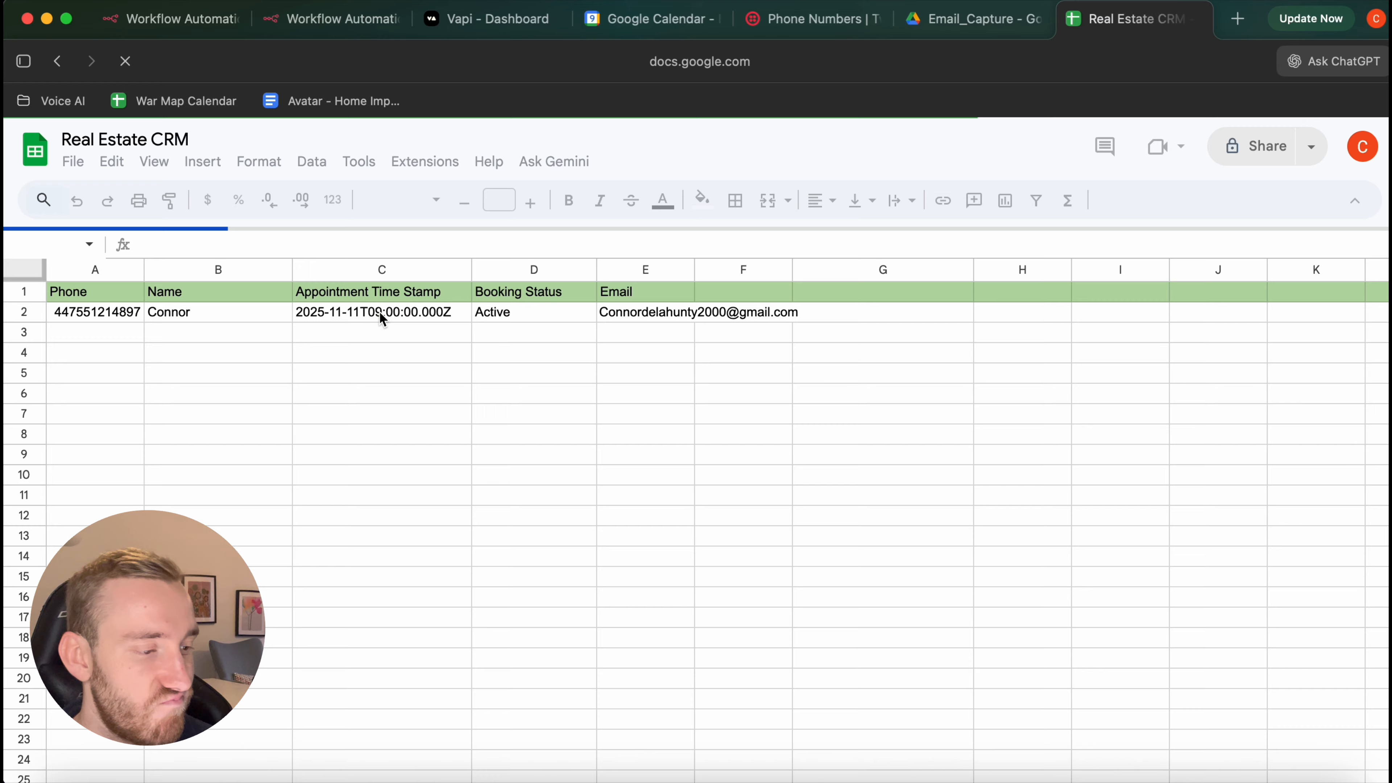
{"action": "left_click", "coordinate": [117, 320]}
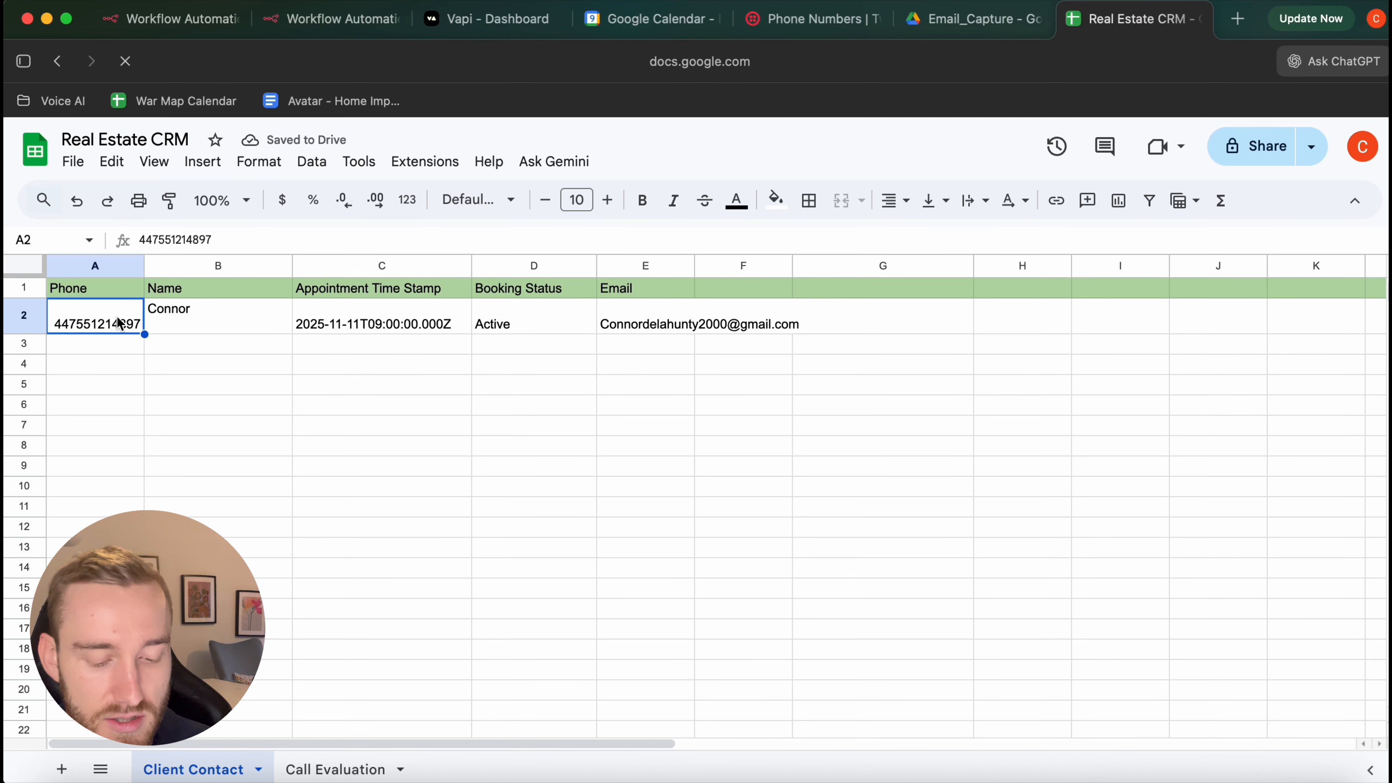
{"action": "key", "text": "Right"}
{"action": "left_click", "coordinate": [382, 316]}
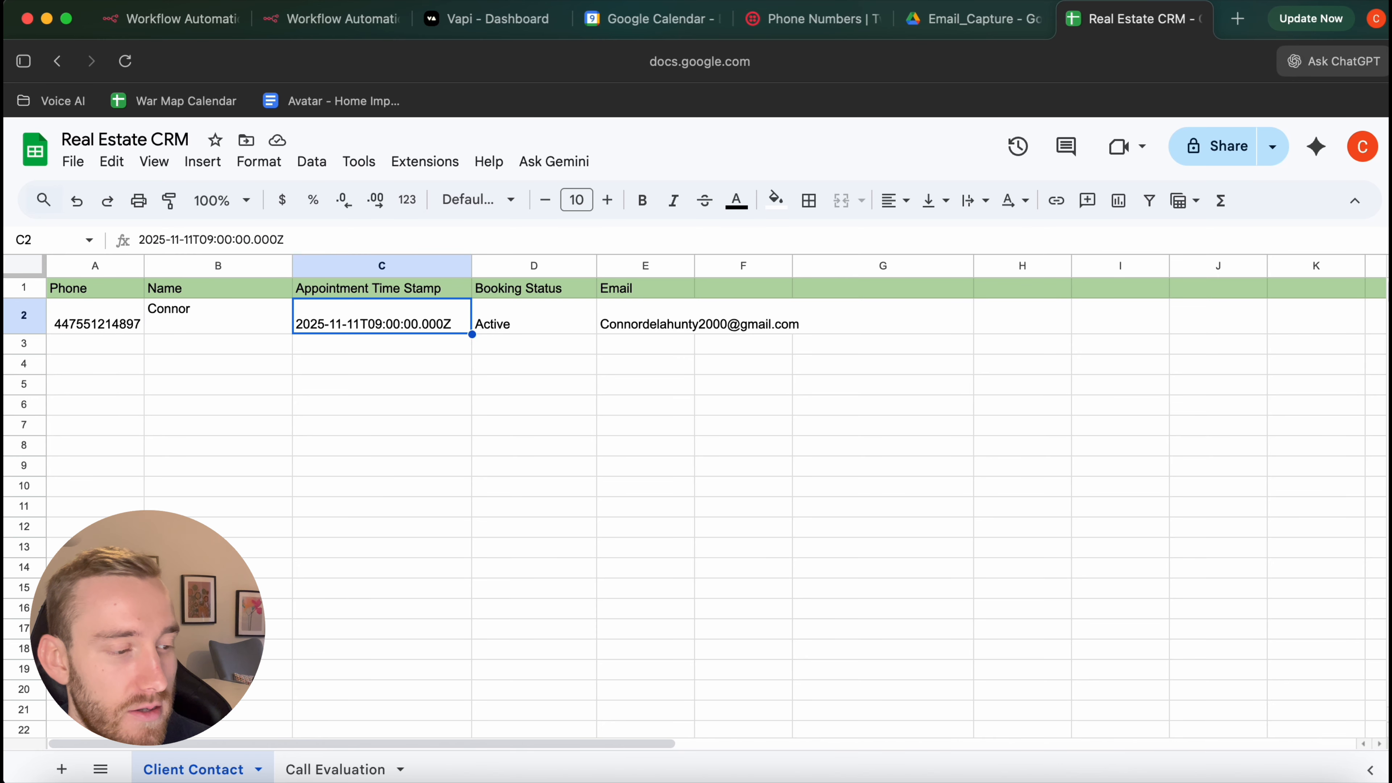
{"action": "left_click", "coordinate": [534, 316]}
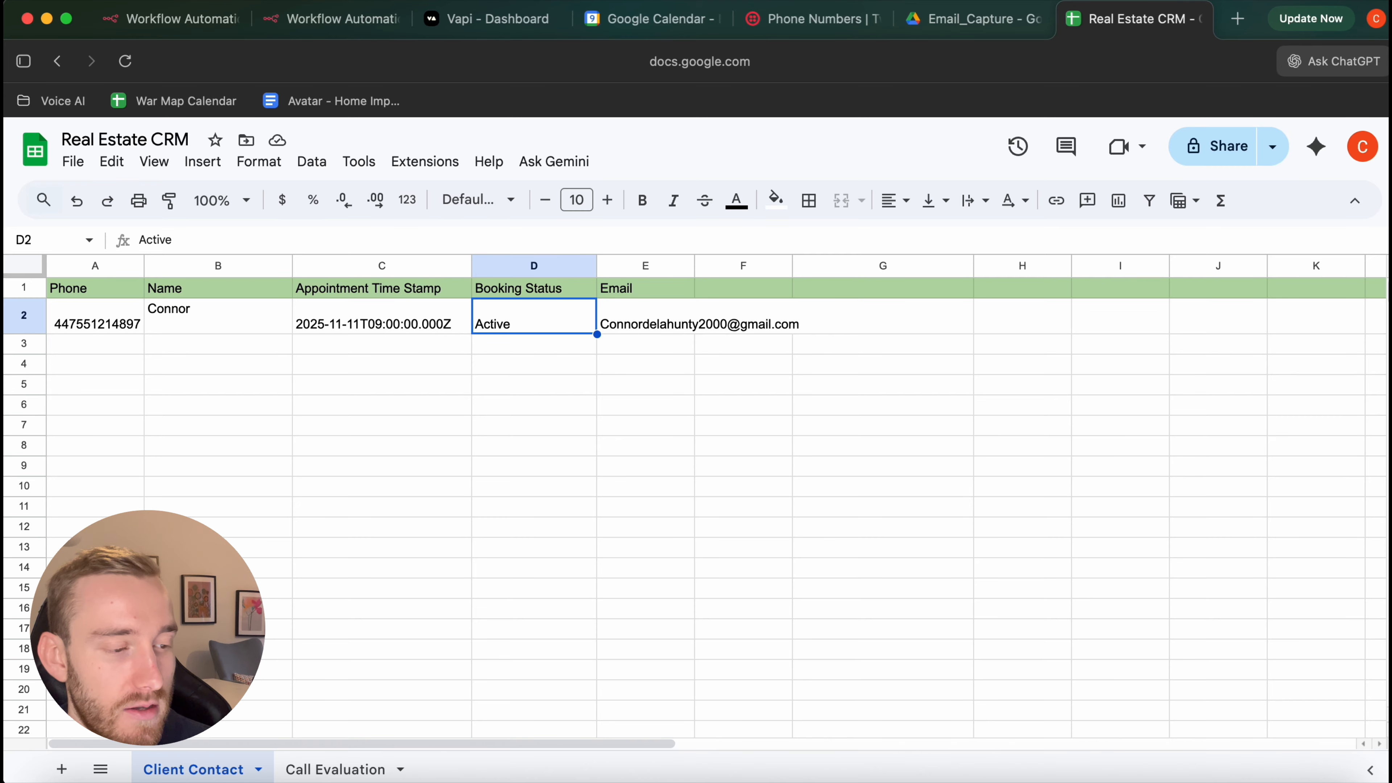
{"action": "left_click", "coordinate": [645, 316]}
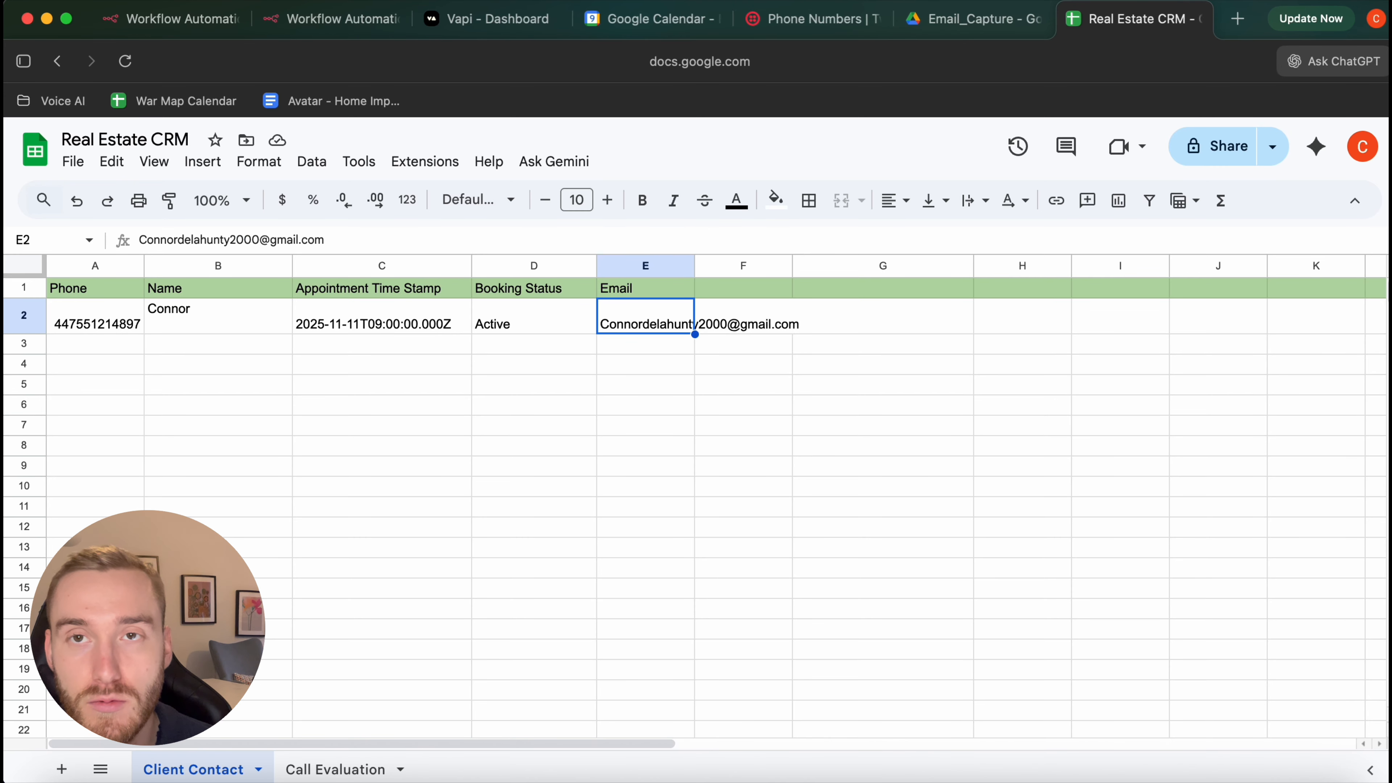
{"action": "key", "text": "super+1"}
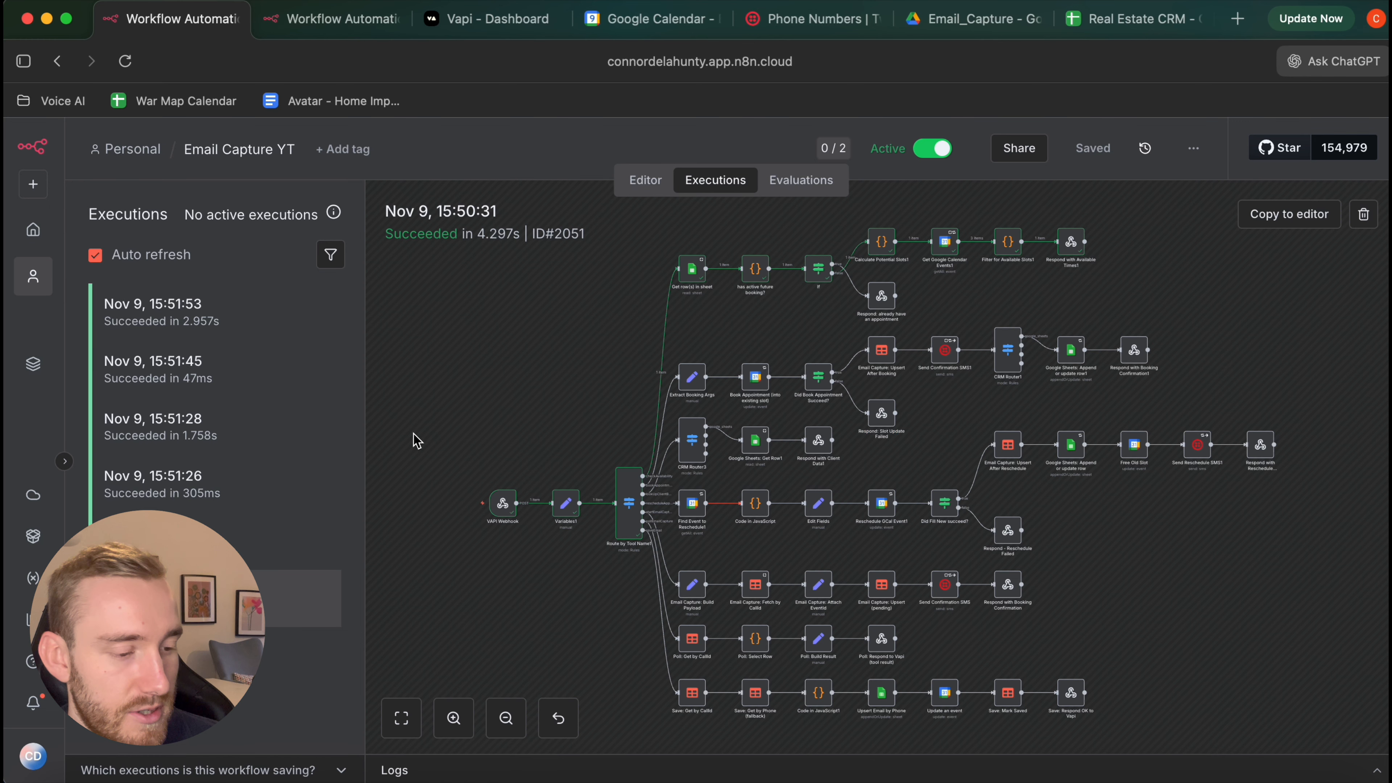
Open Email Capture YT's 15:51:02 execution, then move to the Inbound SMS Webhook tab
{"action": "scroll", "coordinate": [791, 527], "scroll_direction": "up", "scroll_amount": 2}
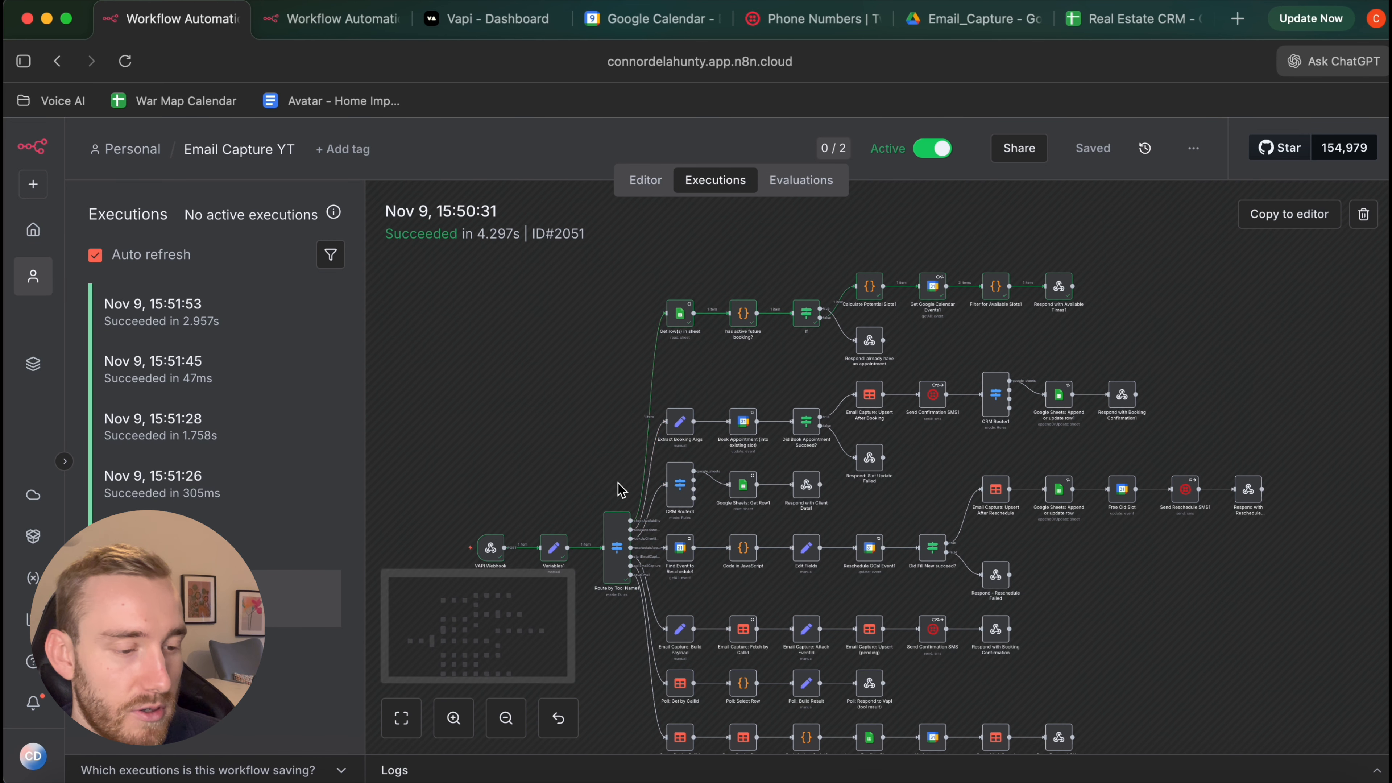
{"action": "left_click", "coordinate": [301, 541]}
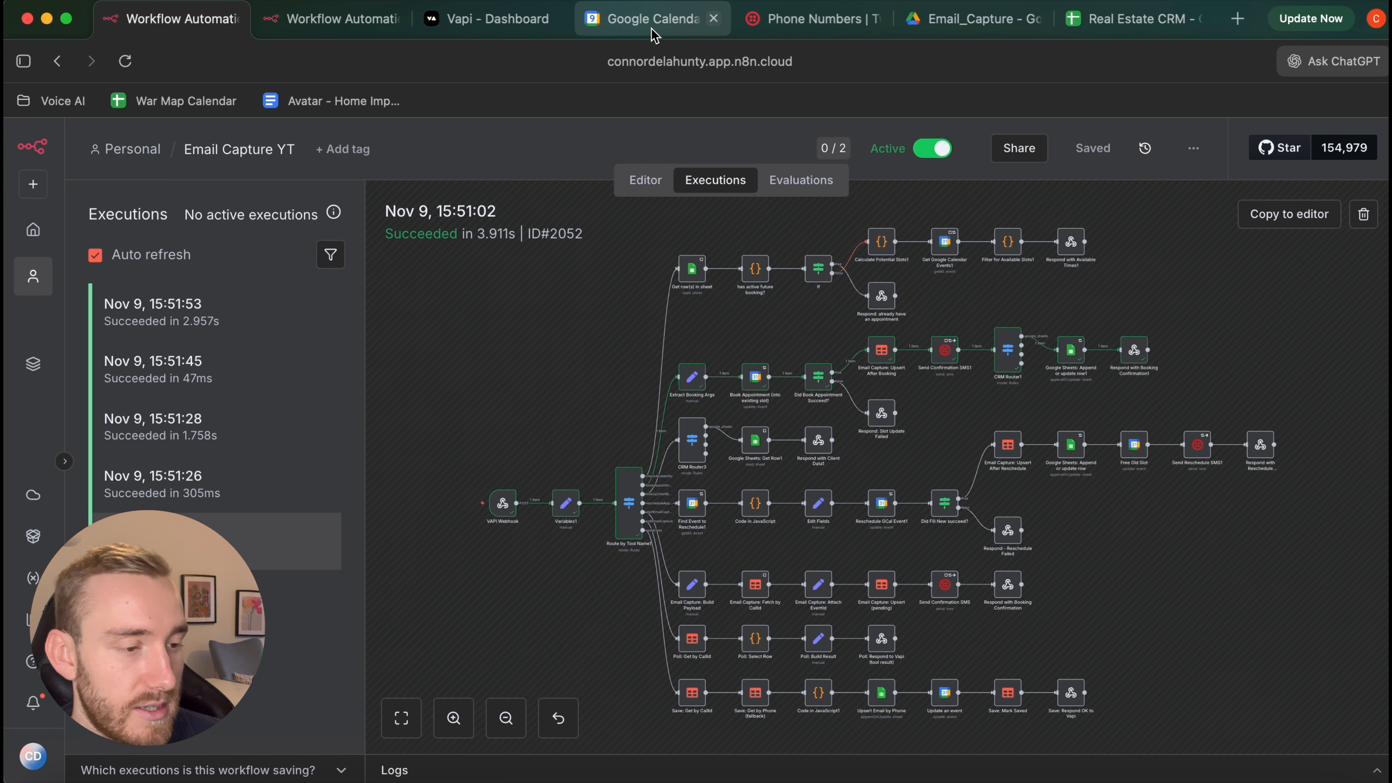
{"action": "left_click", "coordinate": [328, 25]}
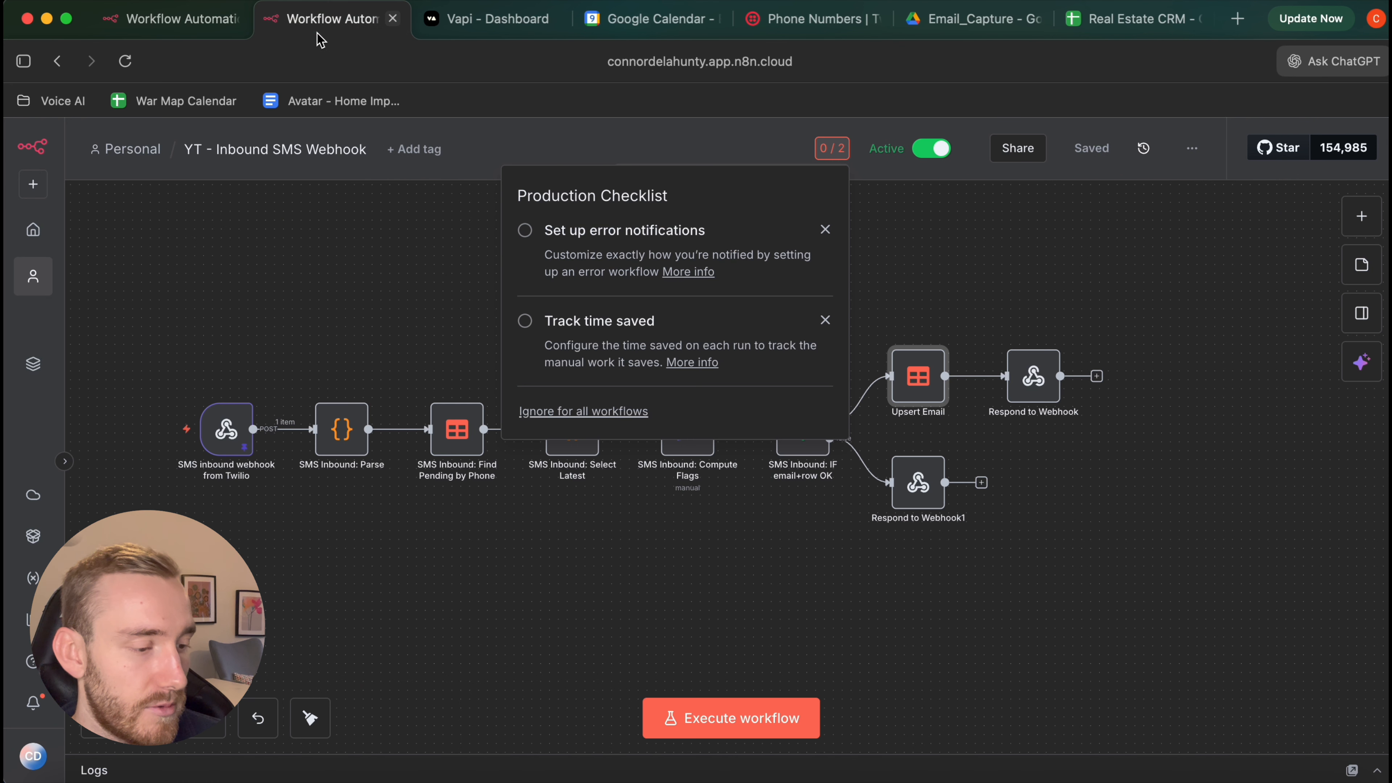
{"action": "right_click", "coordinate": [38, 229]}
Open the n8n overview in a new tab and open the email_capture data table
{"action": "left_click", "coordinate": [83, 241]}
{"action": "left_click", "coordinate": [434, 28]}
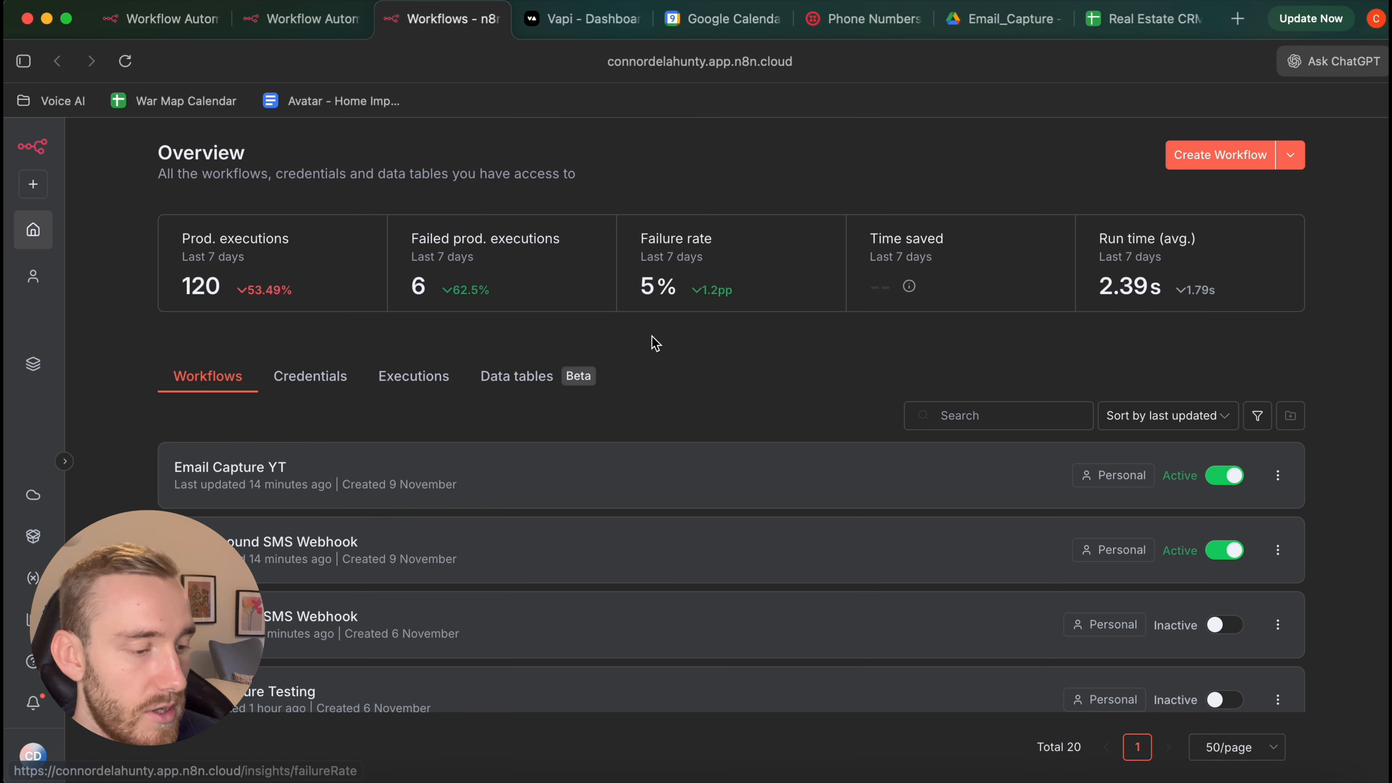
{"action": "left_click", "coordinate": [515, 376]}
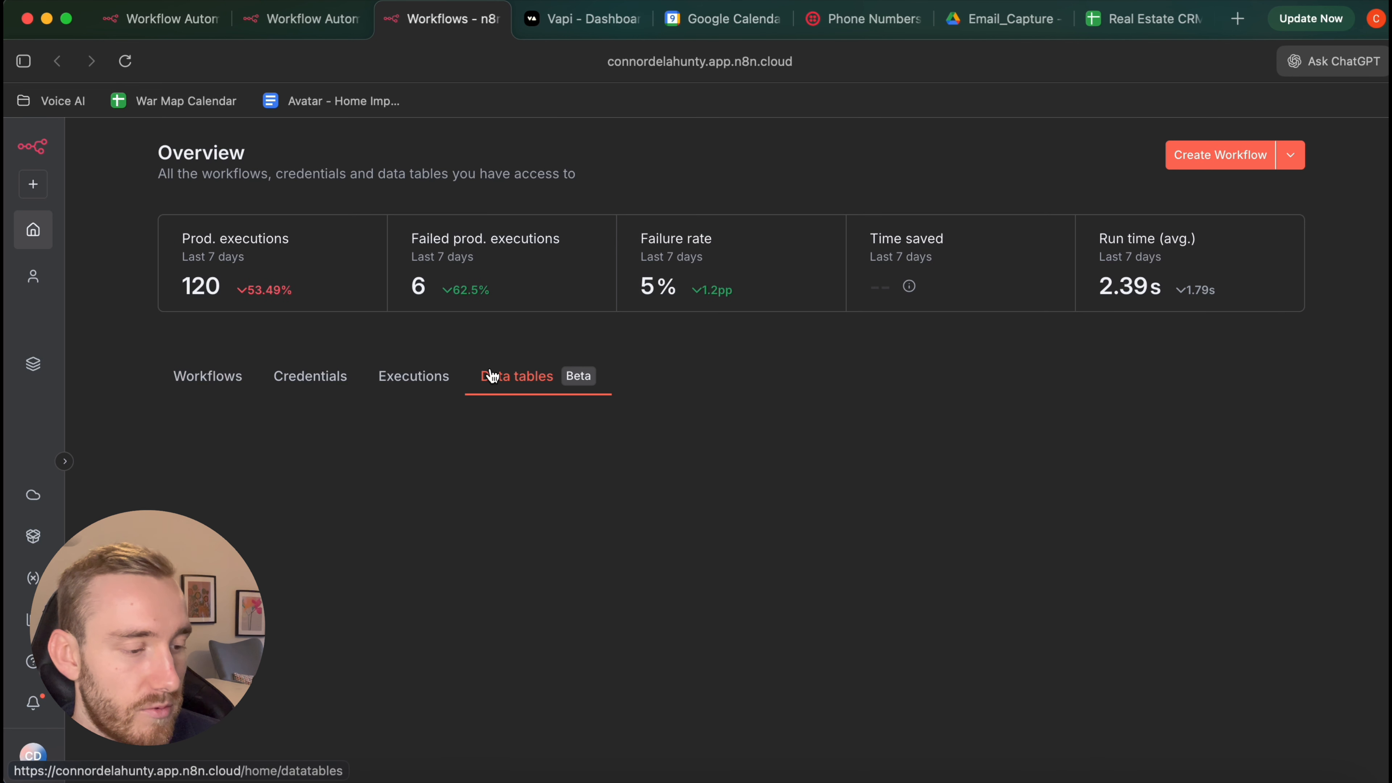
{"action": "left_click", "coordinate": [537, 467]}
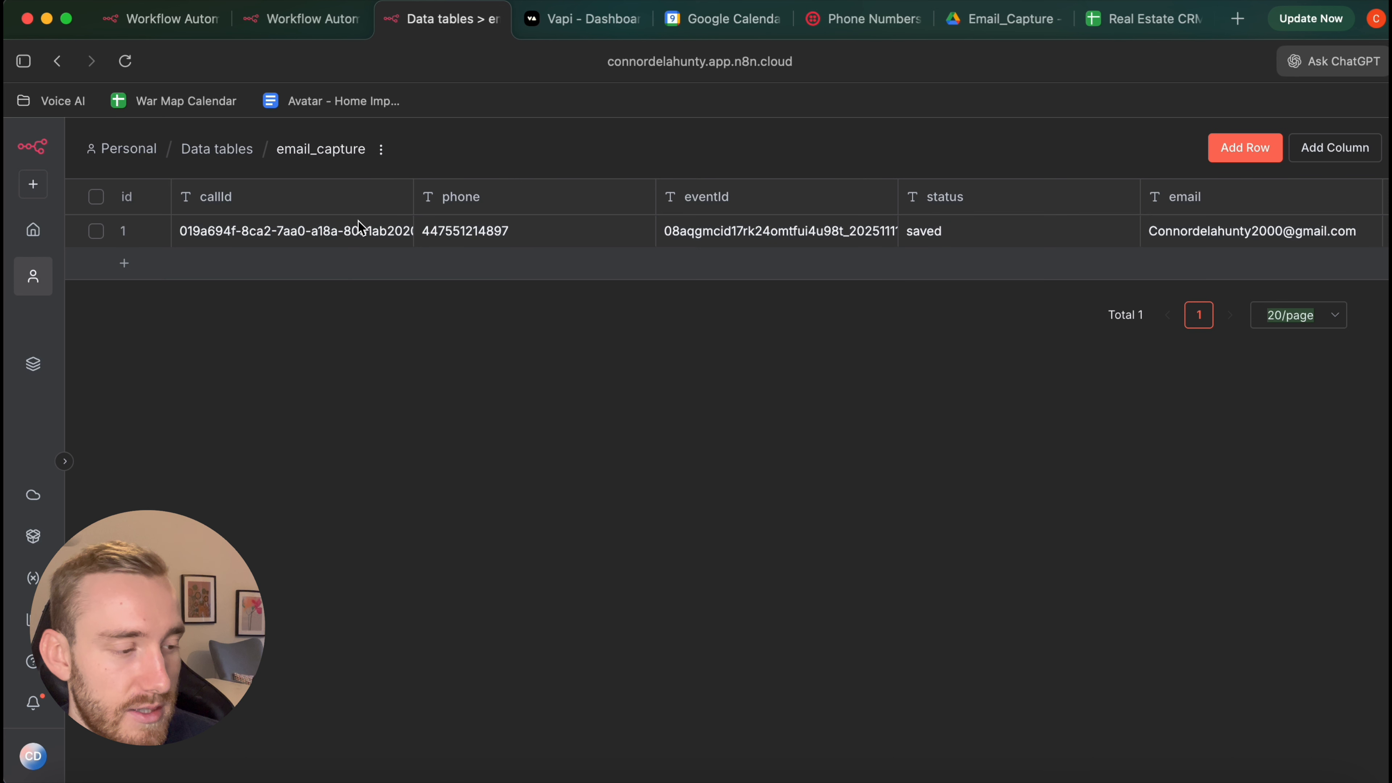
Scroll across every column of the saved email_capture row, then go back to Email Capture YT's executions
{"action": "scroll", "coordinate": [265, 236], "scroll_direction": "right", "scroll_amount": 3}
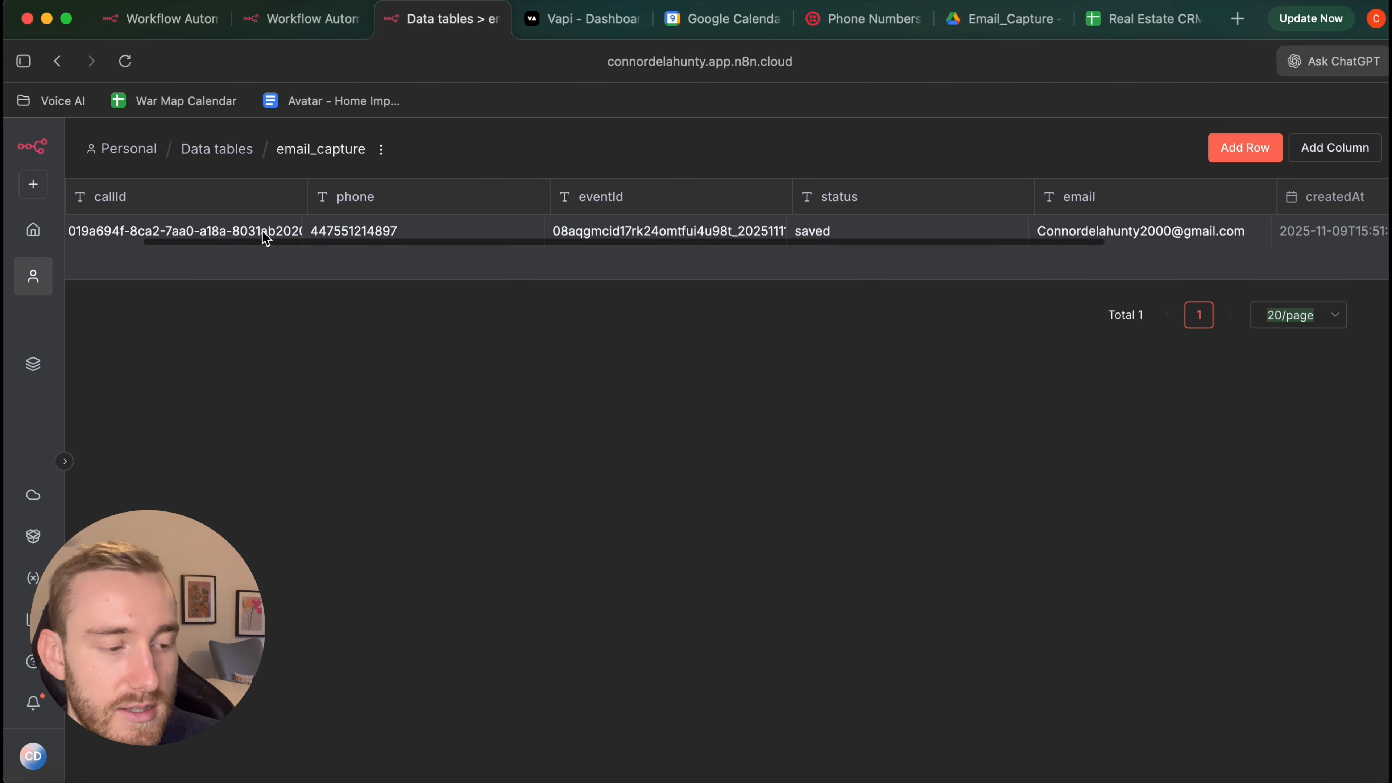
{"action": "scroll", "coordinate": [266, 236], "scroll_direction": "right", "scroll_amount": 3}
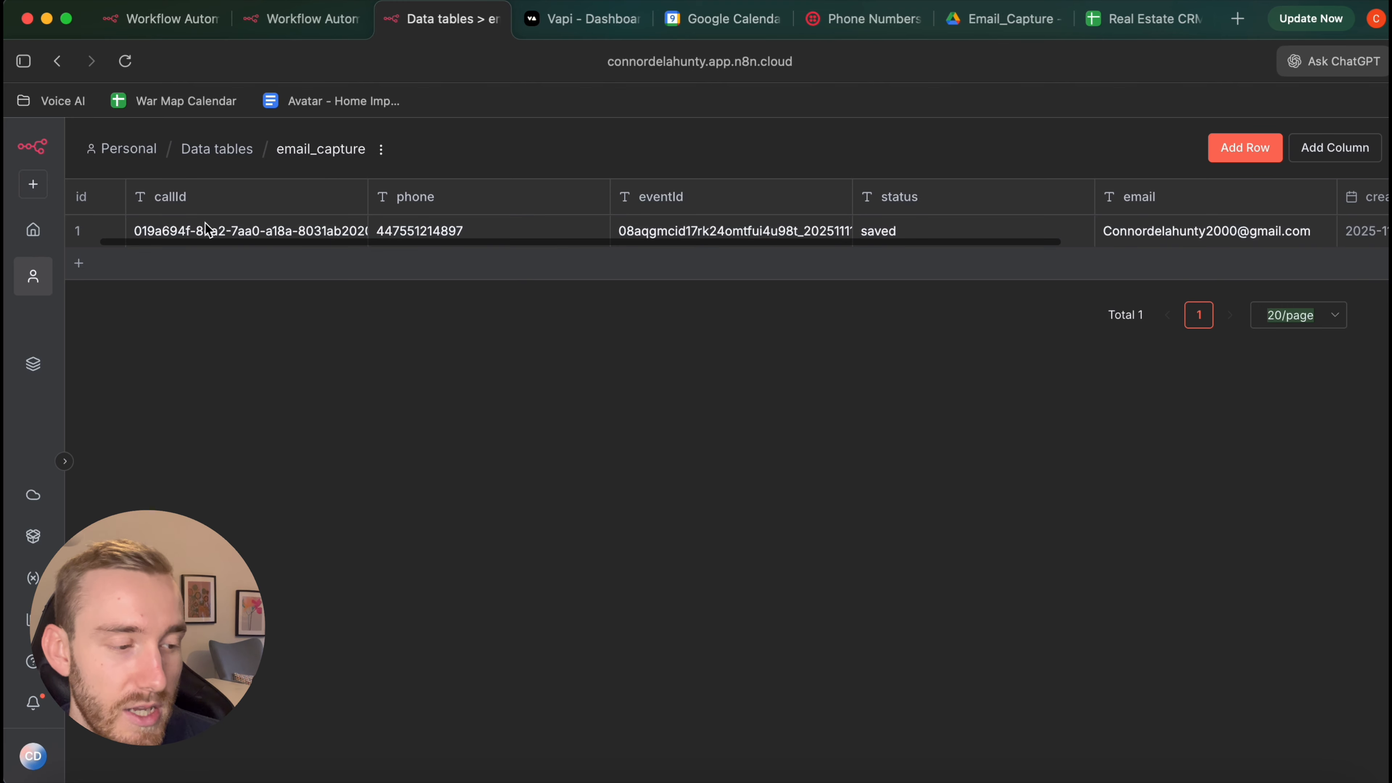
{"action": "scroll", "coordinate": [215, 223], "scroll_direction": "right", "scroll_amount": 2}
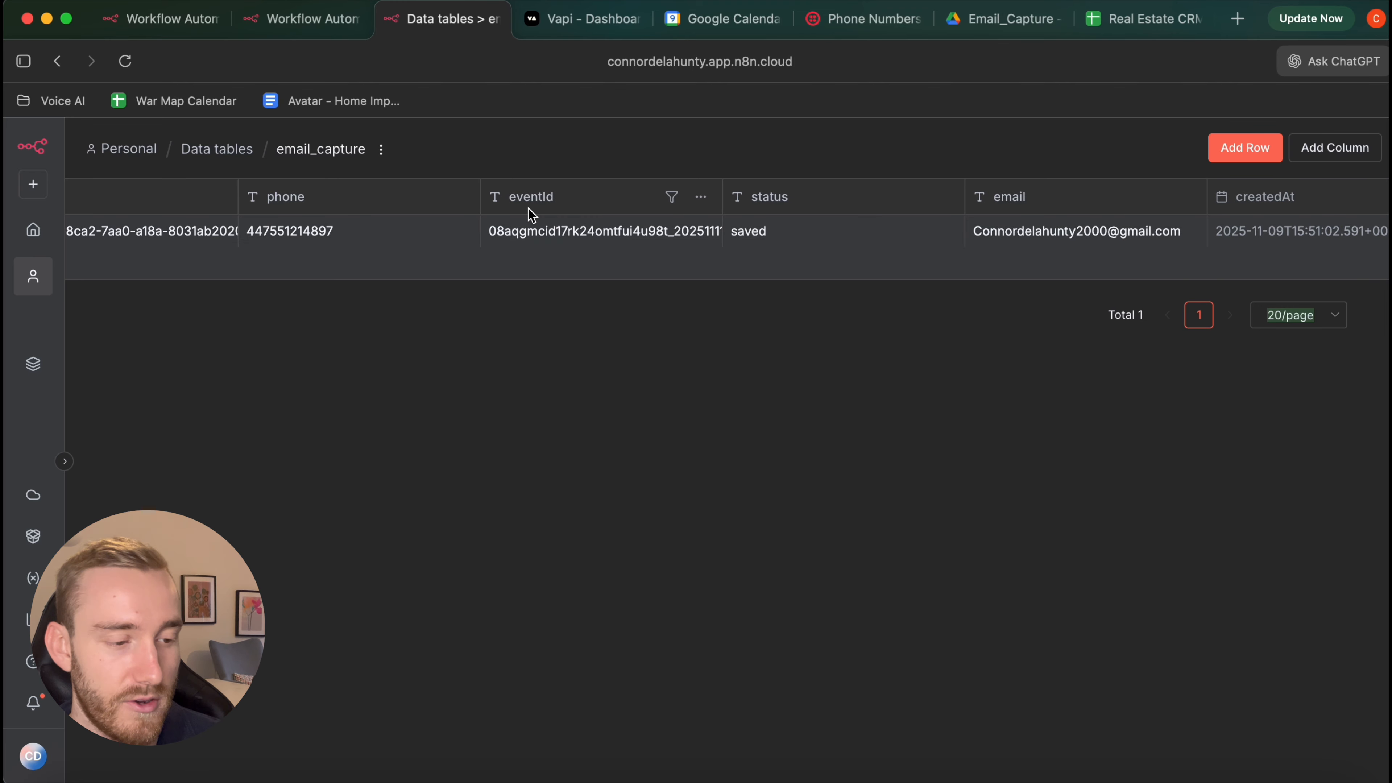
{"action": "scroll", "coordinate": [528, 212], "scroll_direction": "right", "scroll_amount": 3}
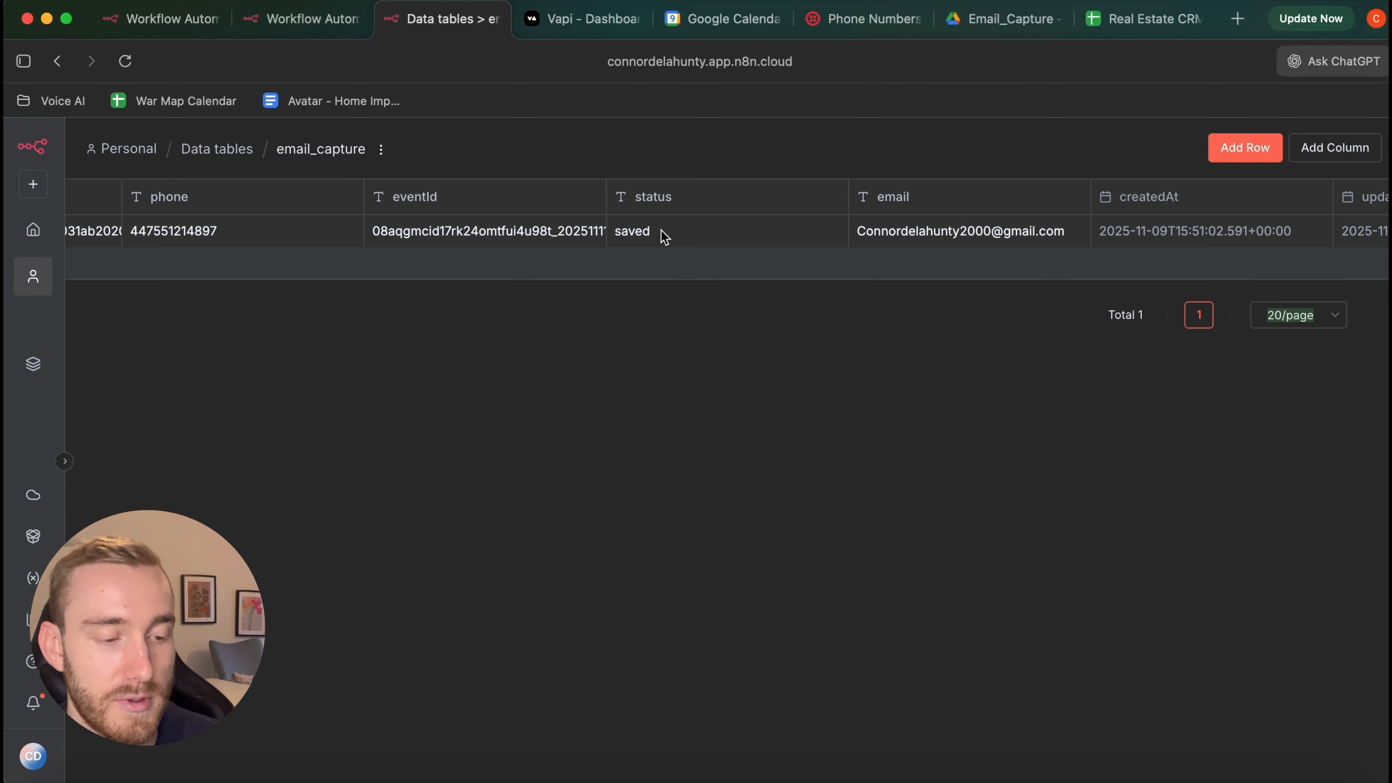
{"action": "left_click", "coordinate": [180, 29]}
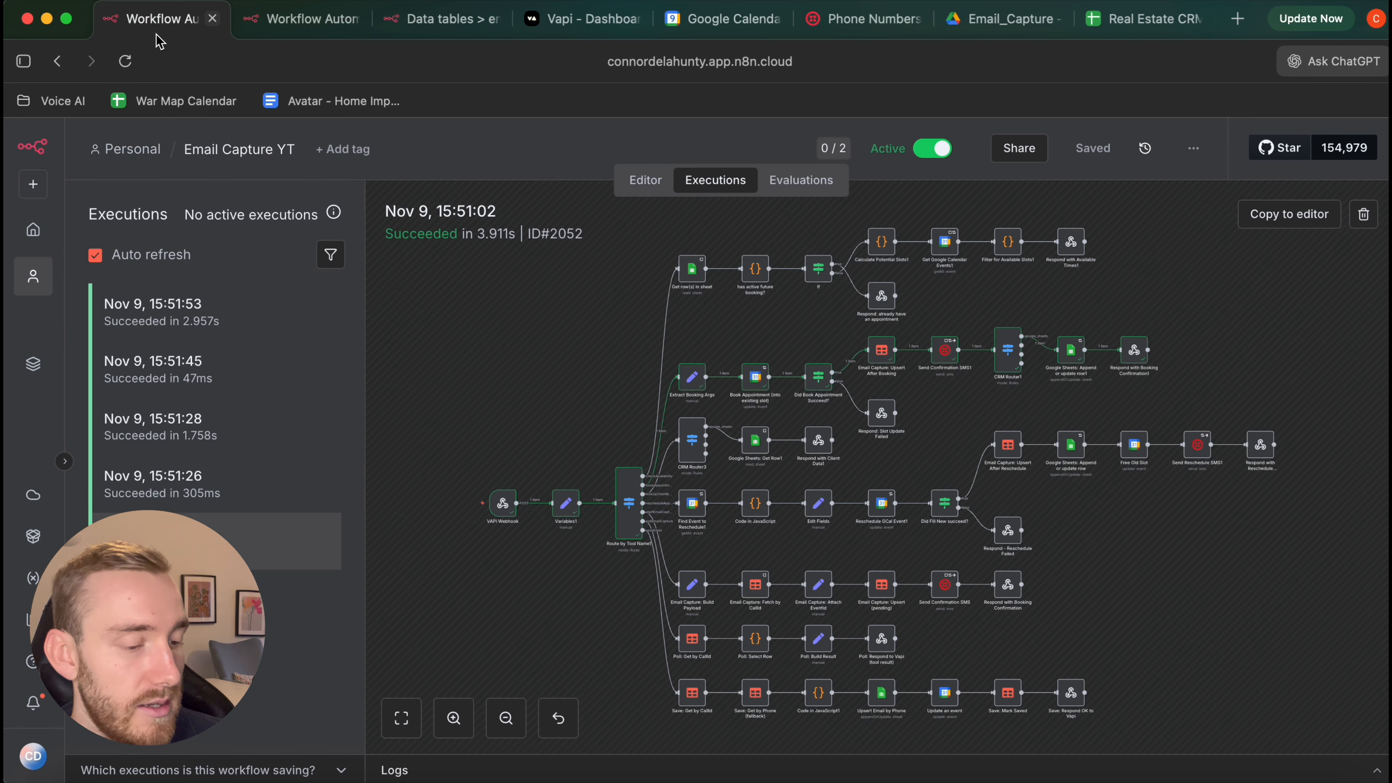
Inspect the 15:51:26 and 15:51:28 Email Capture YT runs on the canvas
{"action": "left_click", "coordinate": [197, 493]}
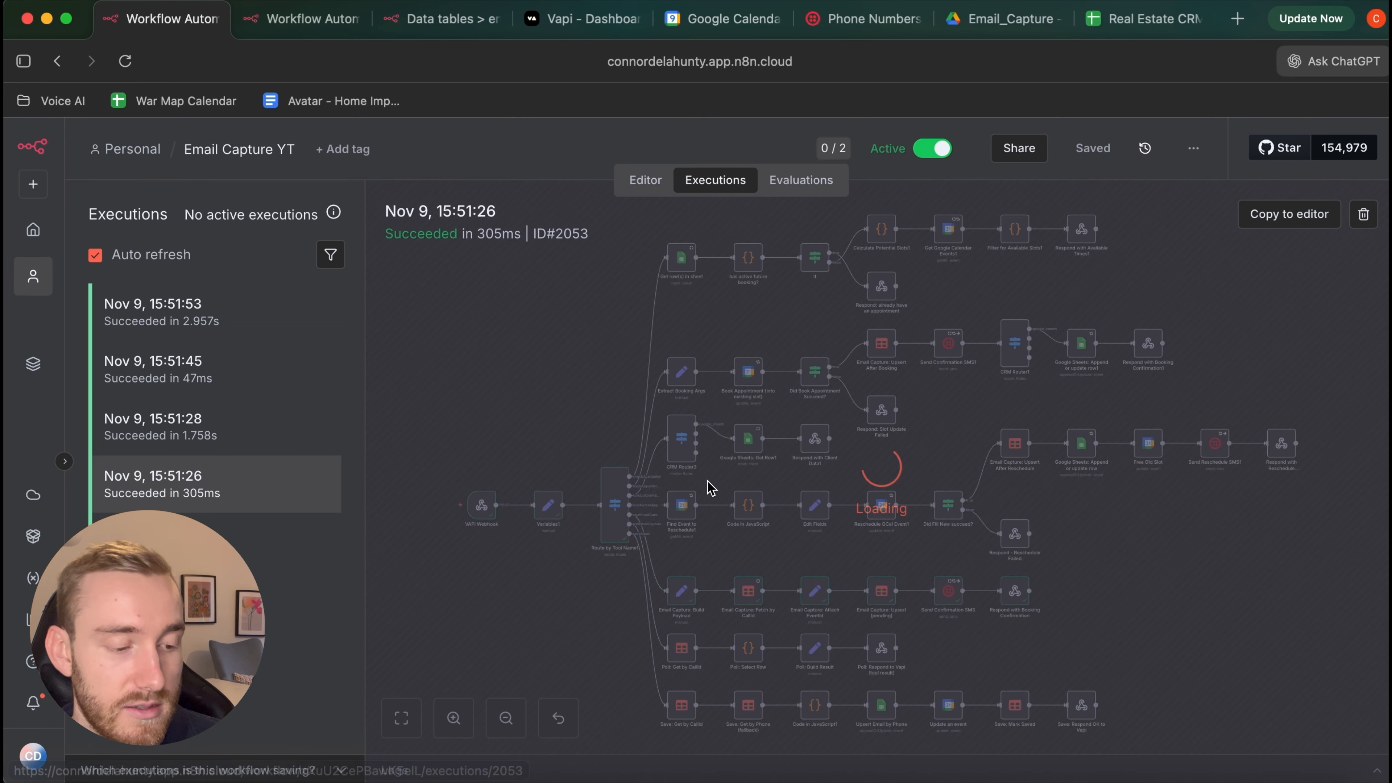
{"action": "scroll", "coordinate": [910, 649], "scroll_direction": "up", "scroll_amount": 5}
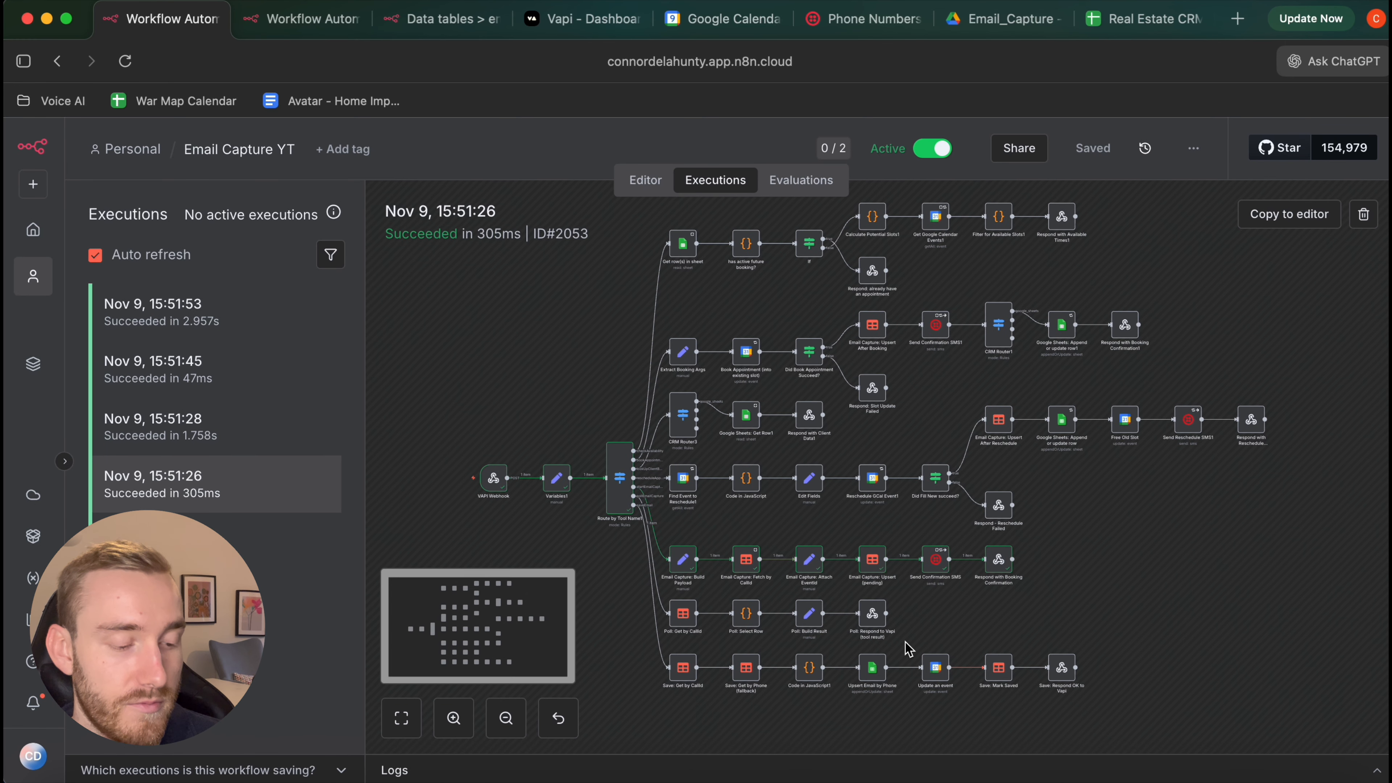
{"action": "scroll", "coordinate": [817, 491], "scroll_direction": "down", "scroll_amount": 2}
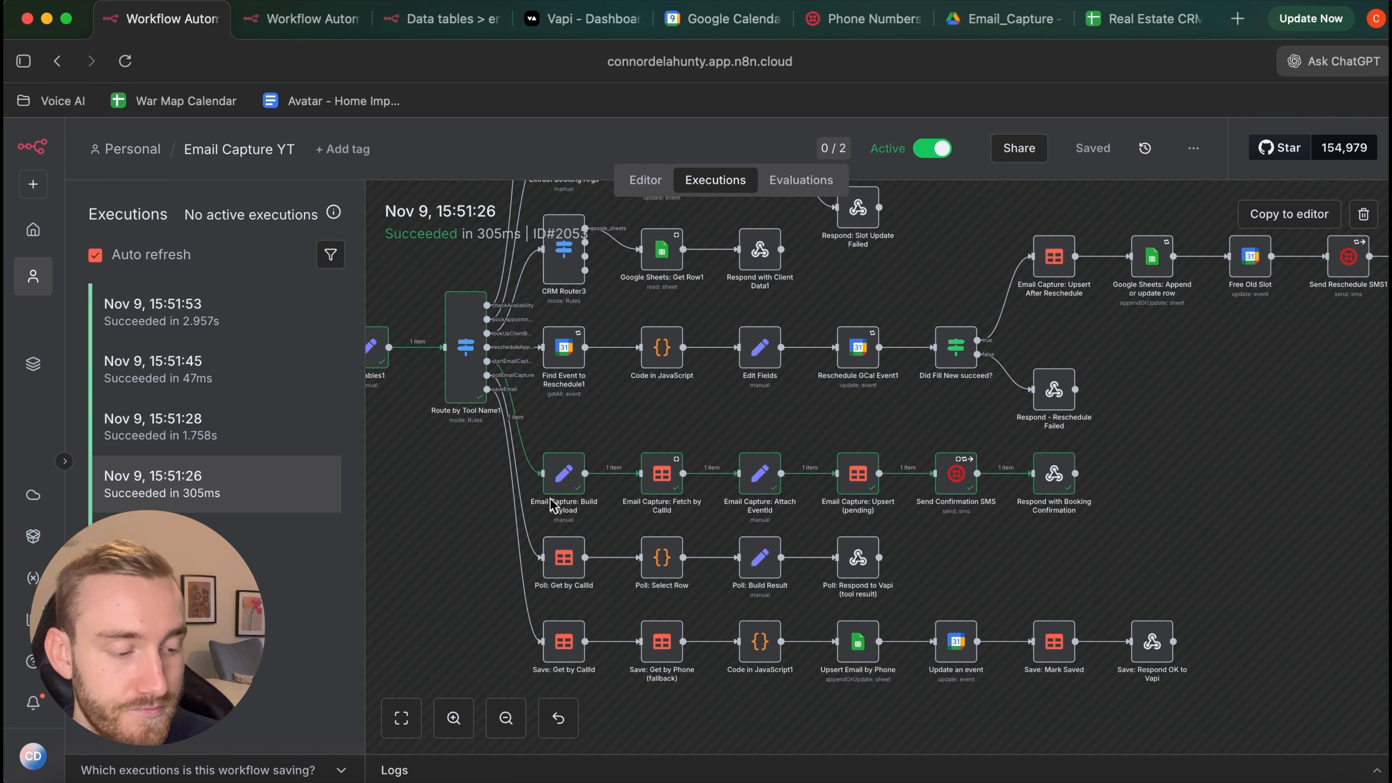
{"action": "left_click", "coordinate": [227, 453]}
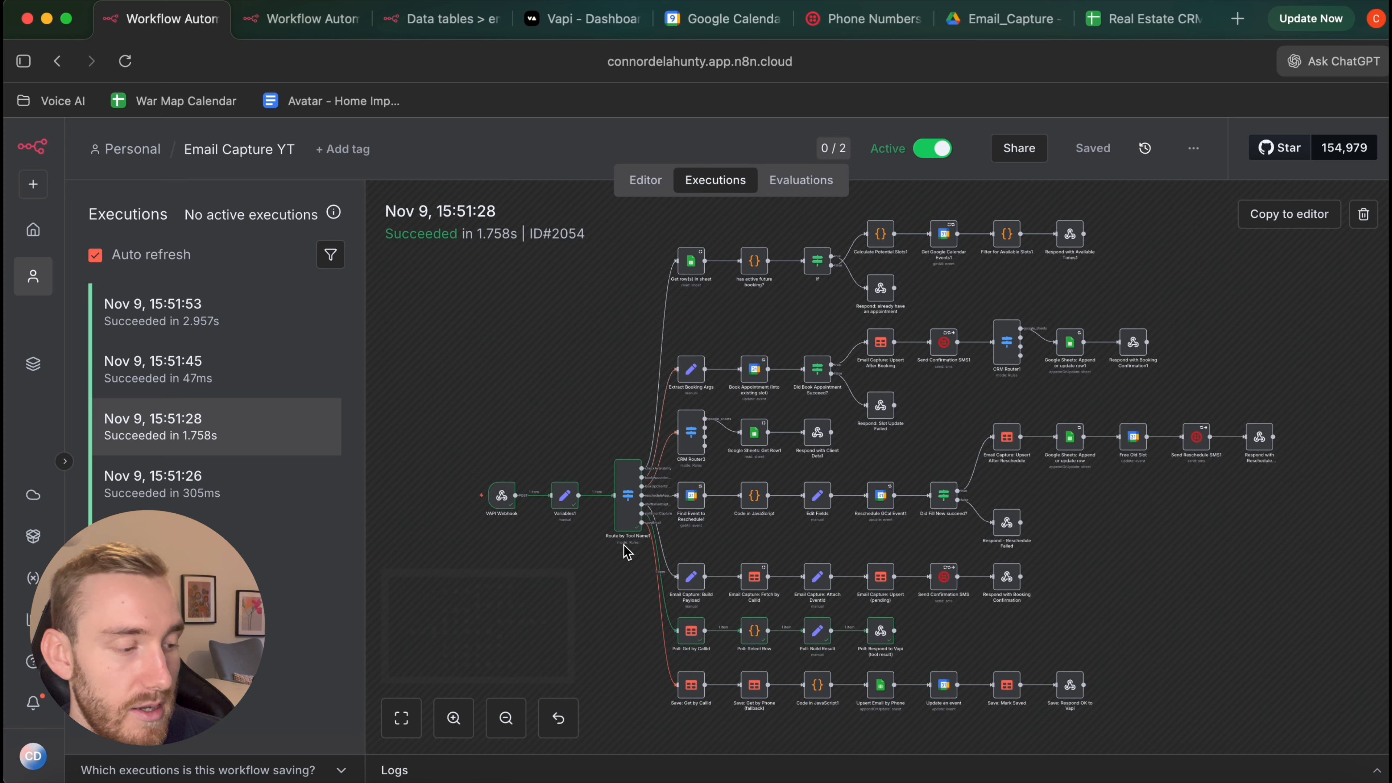
{"action": "scroll", "coordinate": [624, 546], "scroll_direction": "down", "scroll_amount": 2}
{"action": "scroll", "coordinate": [703, 585], "scroll_direction": "up", "scroll_amount": 3}
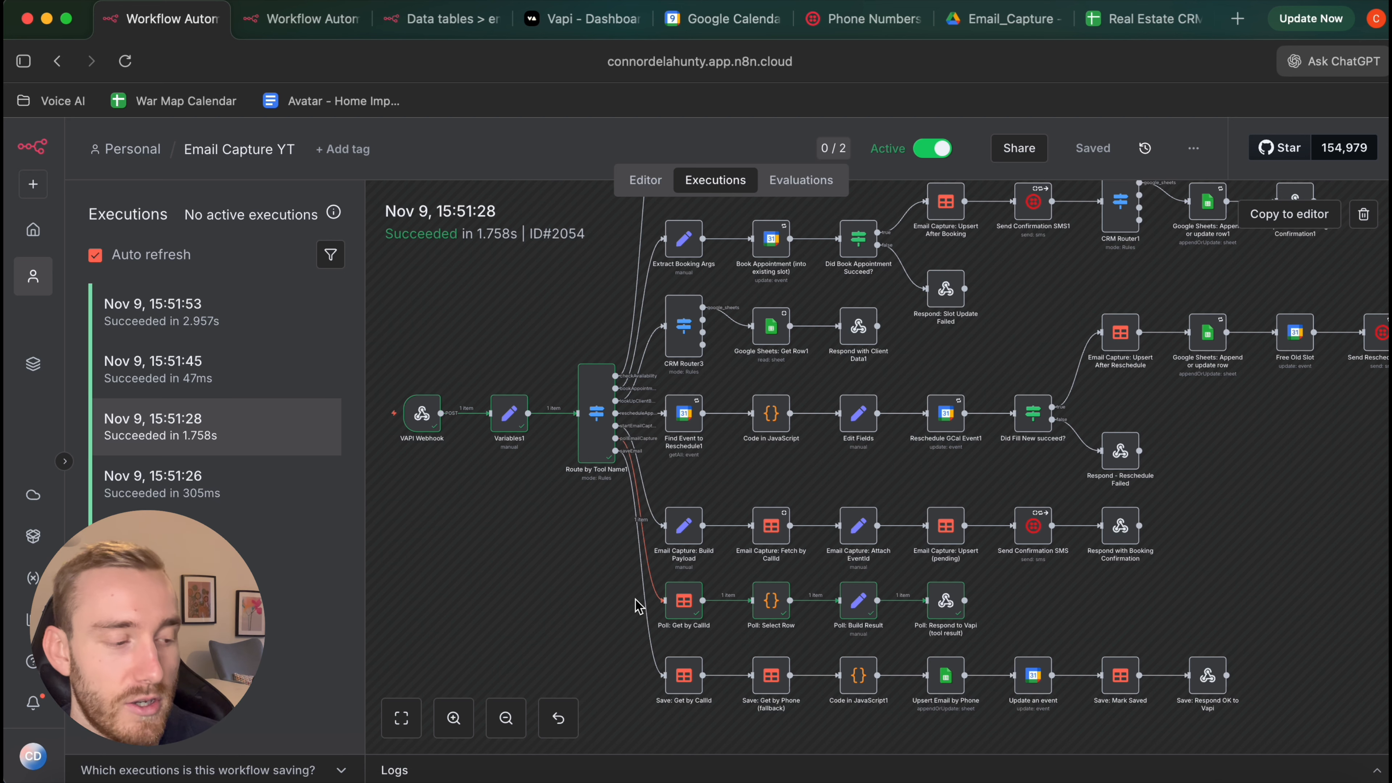
Open the 15:51:45 run and follow its 47ms poll-branch path
{"action": "left_click", "coordinate": [289, 379]}
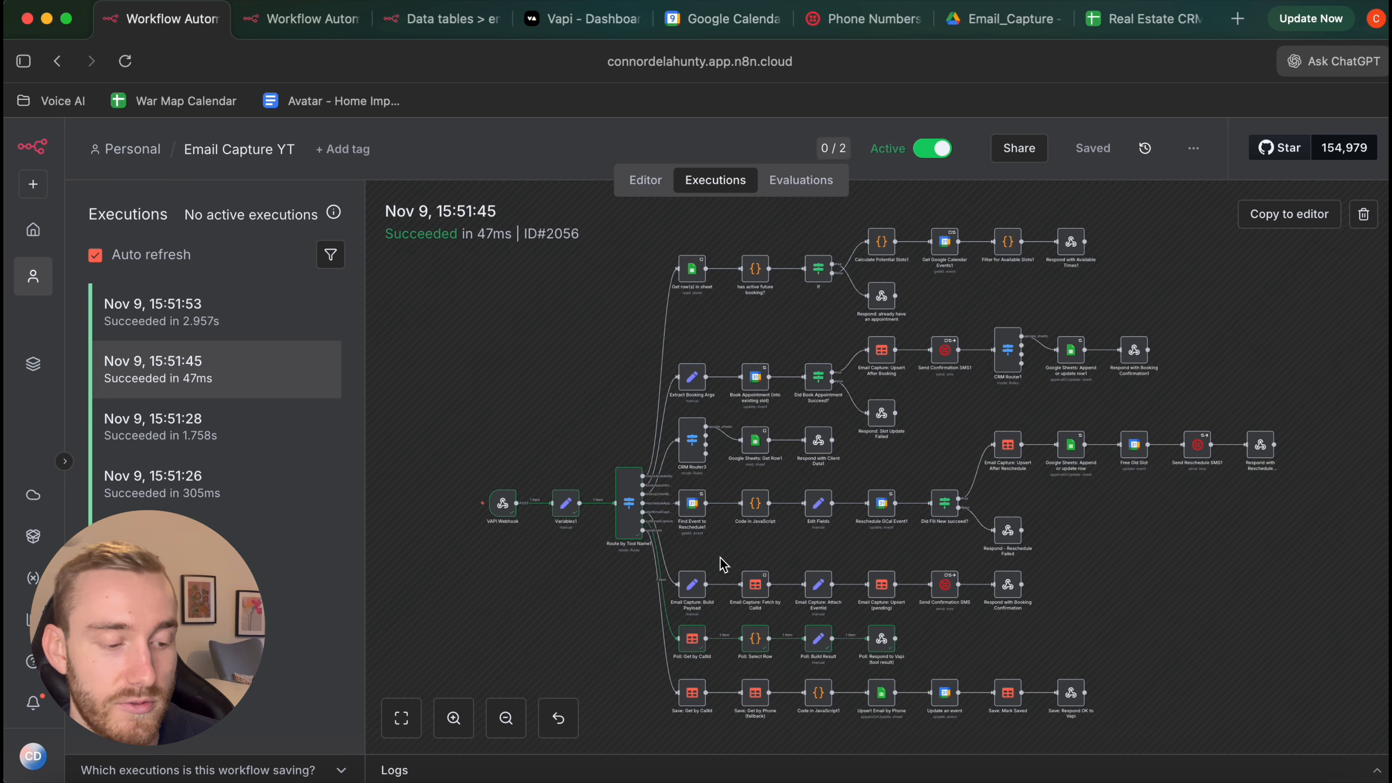
{"action": "scroll", "coordinate": [692, 600], "scroll_direction": "down", "scroll_amount": 3}
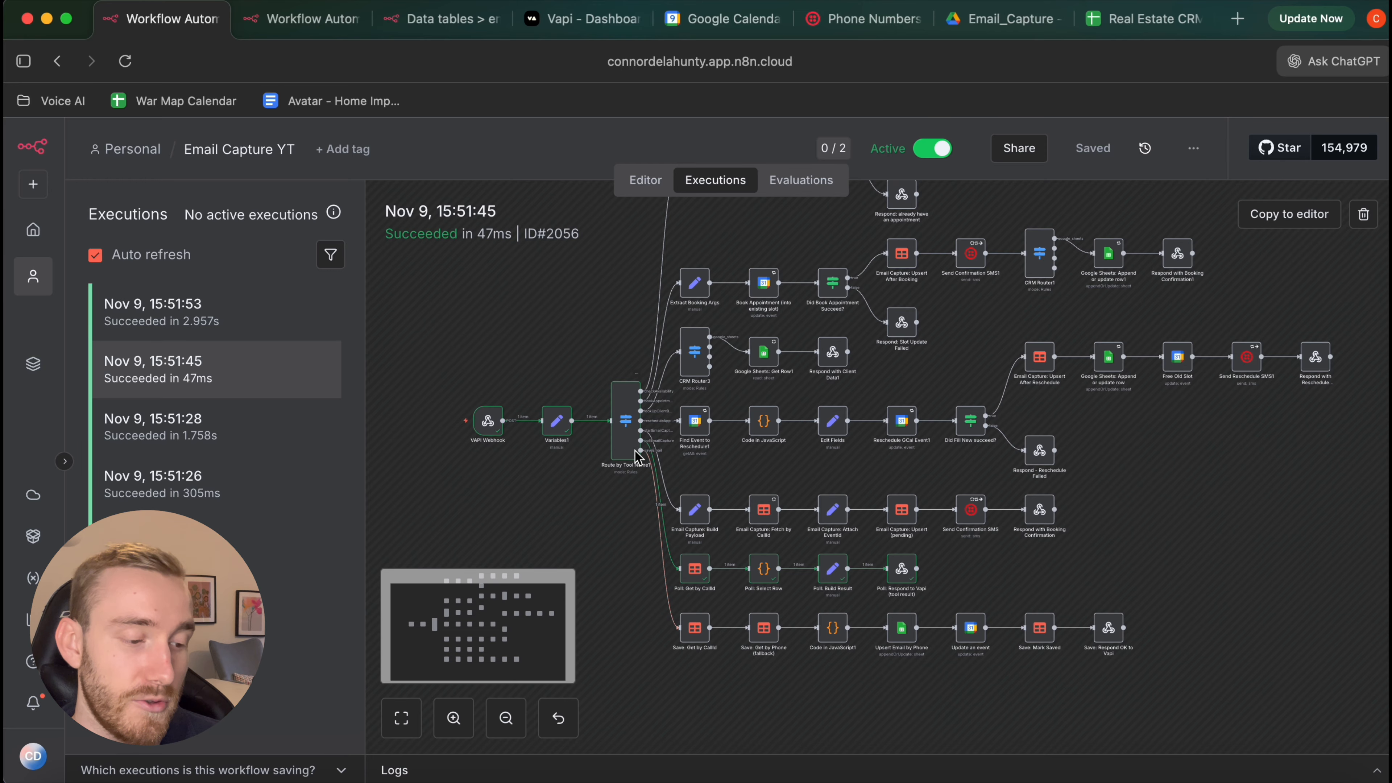
{"action": "scroll", "coordinate": [700, 544], "scroll_direction": "down", "scroll_amount": 1}
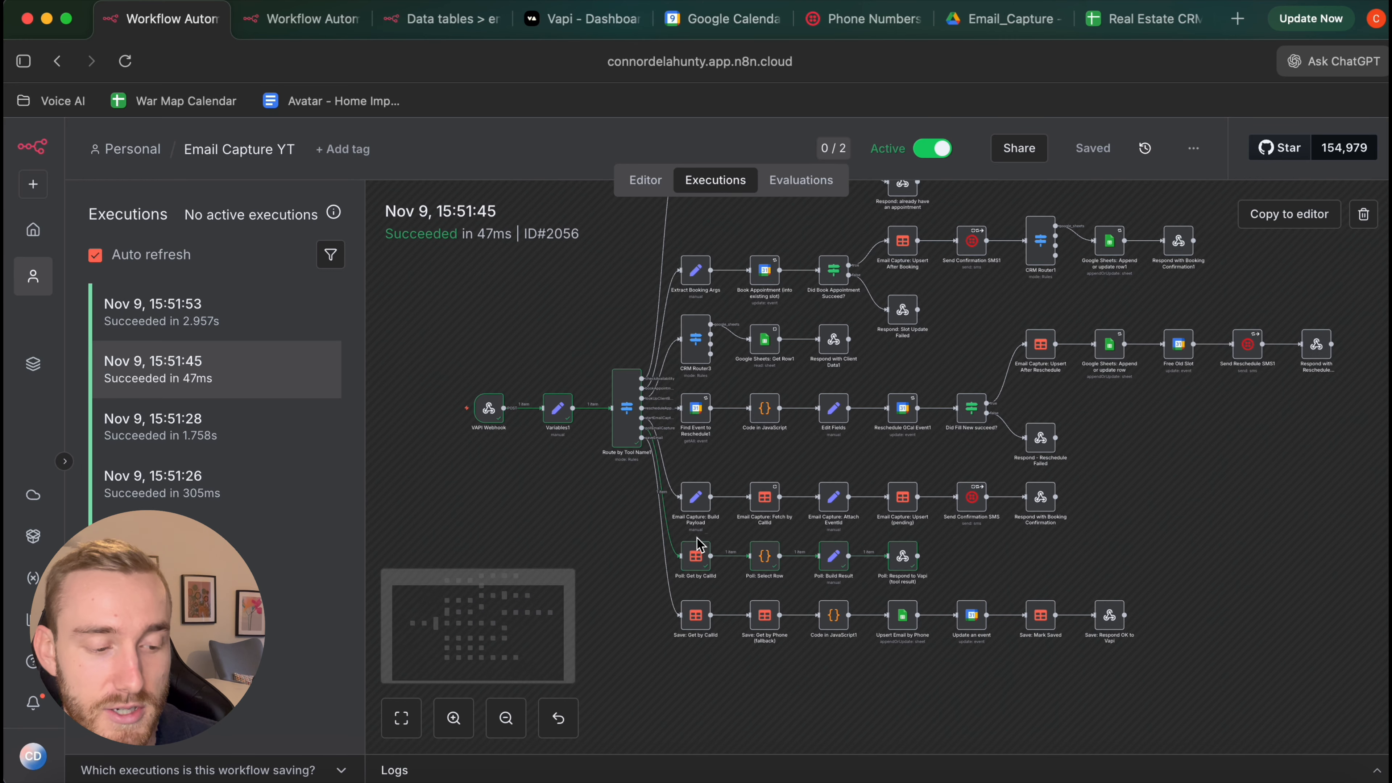
{"action": "scroll", "coordinate": [696, 545], "scroll_direction": "down", "scroll_amount": 1}
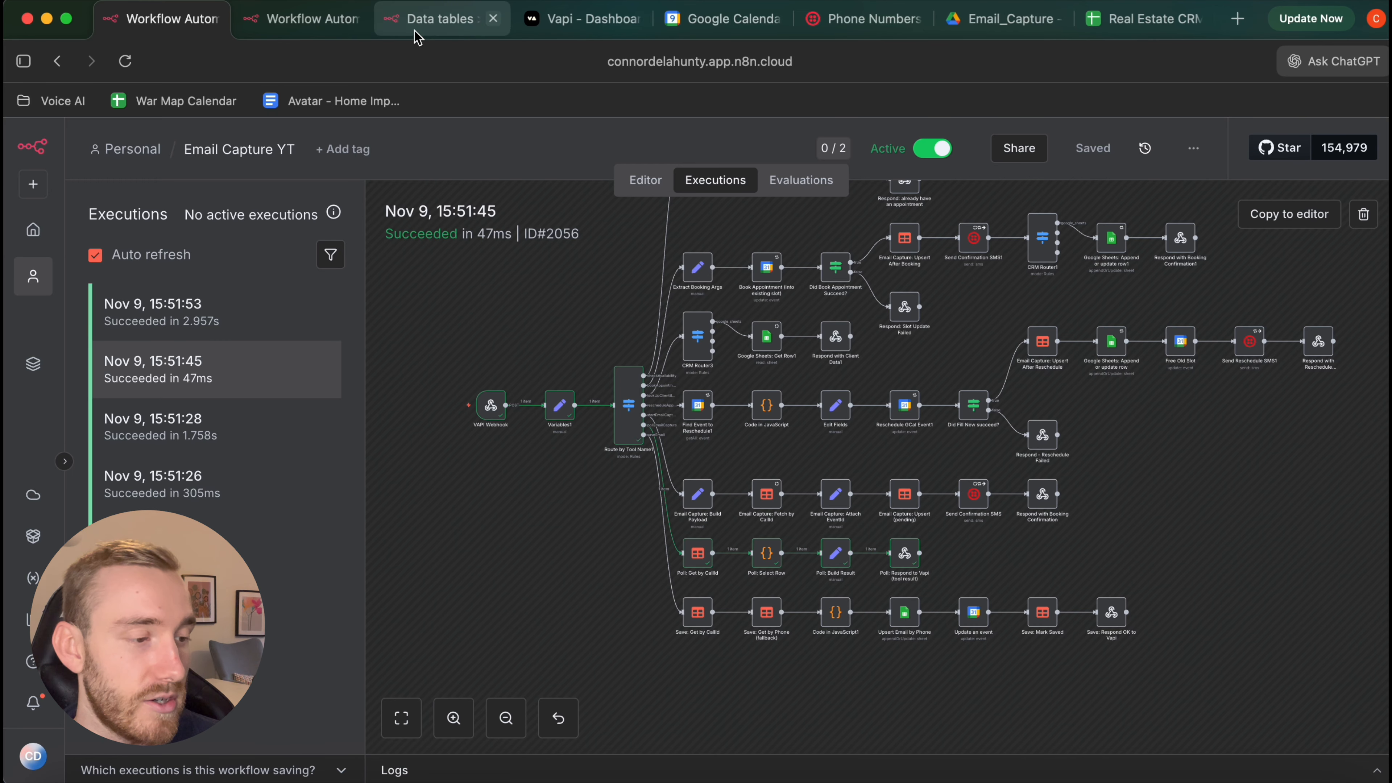
Verify the Inbound SMS Webhook's 15:51:40 run reached Upsert Email in 83ms, then show the email_capture table
{"action": "left_click", "coordinate": [296, 23]}
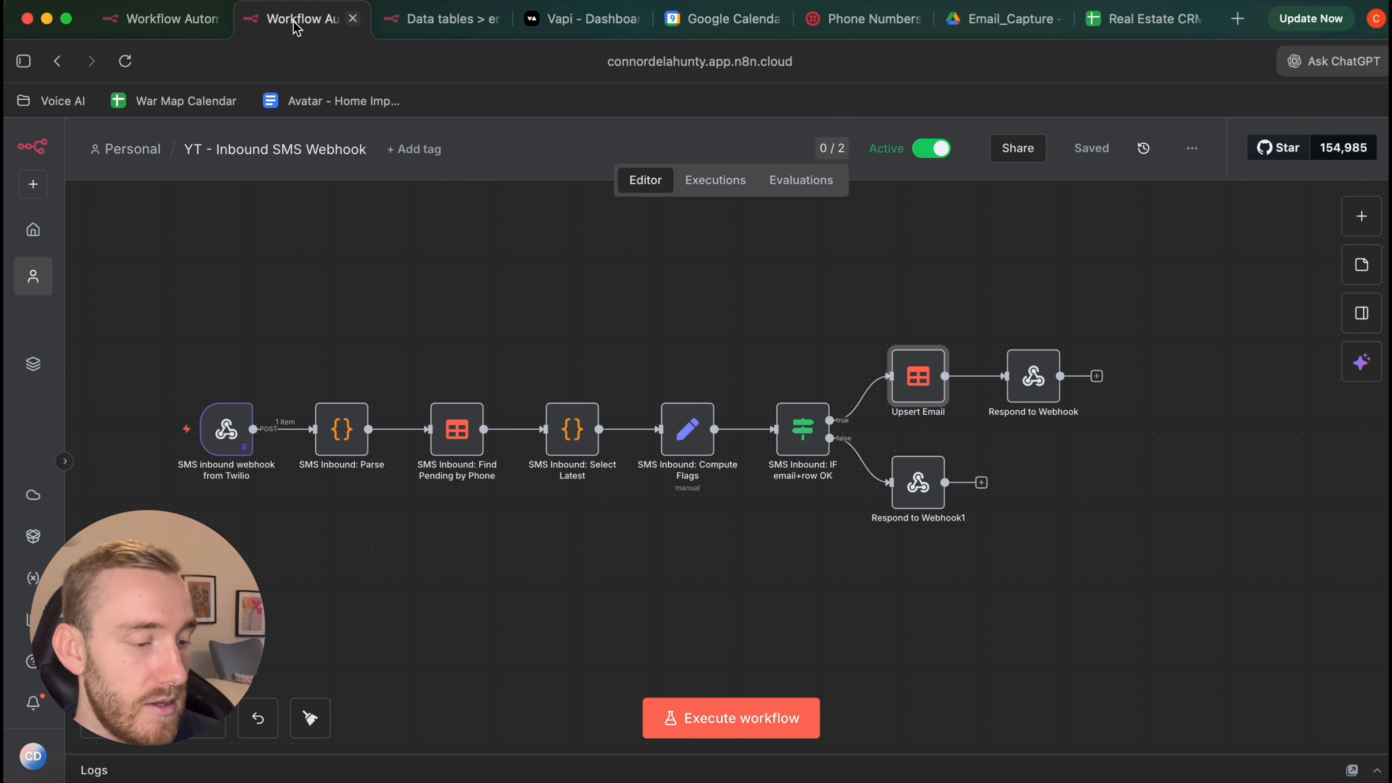
{"action": "left_click", "coordinate": [717, 178]}
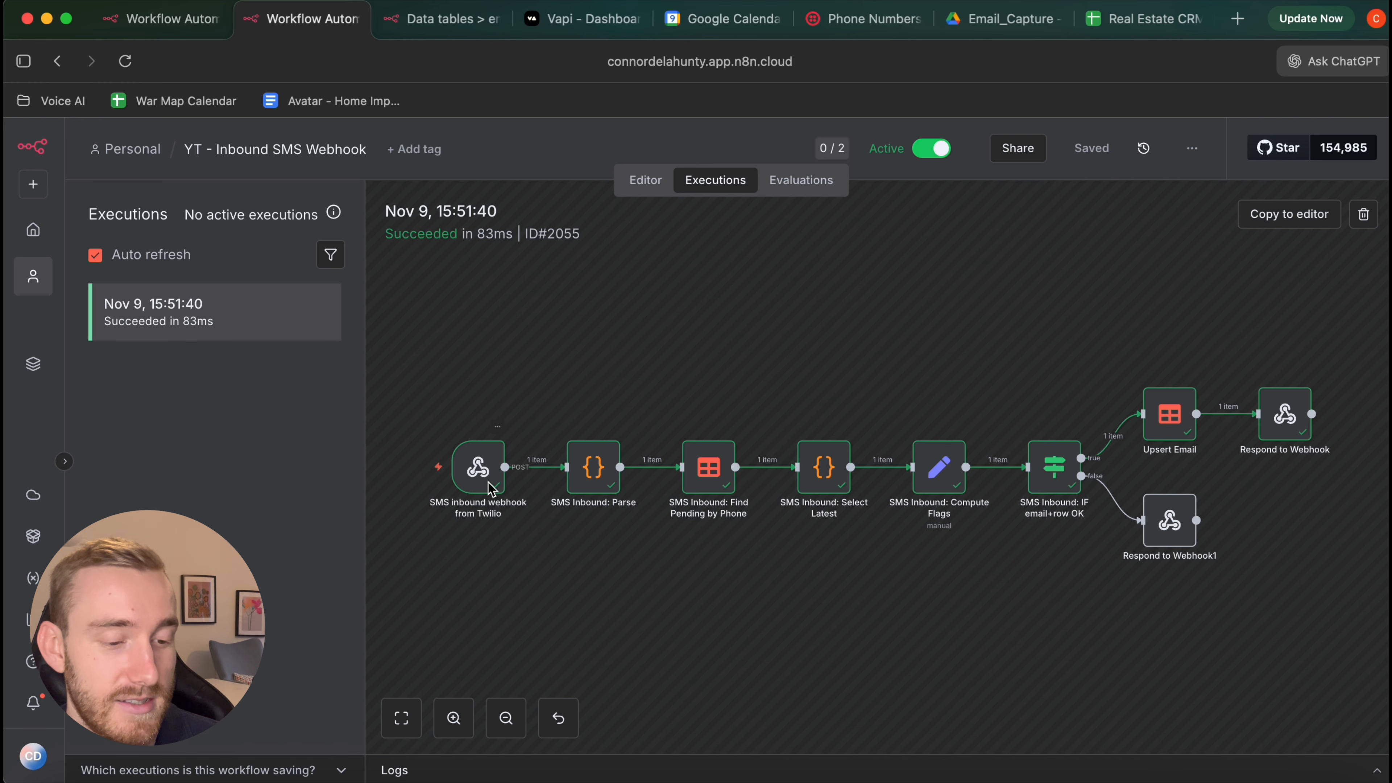
{"action": "scroll", "coordinate": [490, 487], "scroll_direction": "right", "scroll_amount": 5}
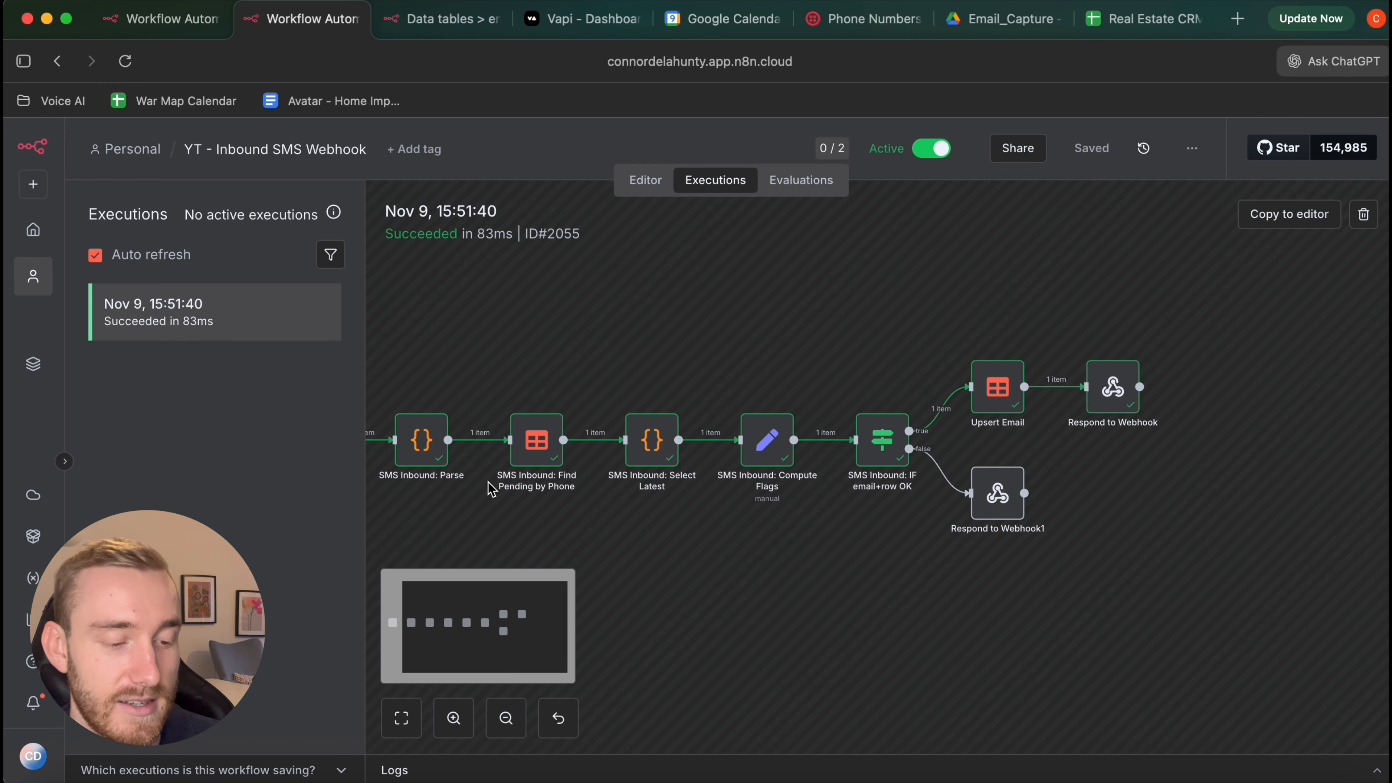
{"action": "scroll", "coordinate": [489, 487], "scroll_direction": "right", "scroll_amount": 4}
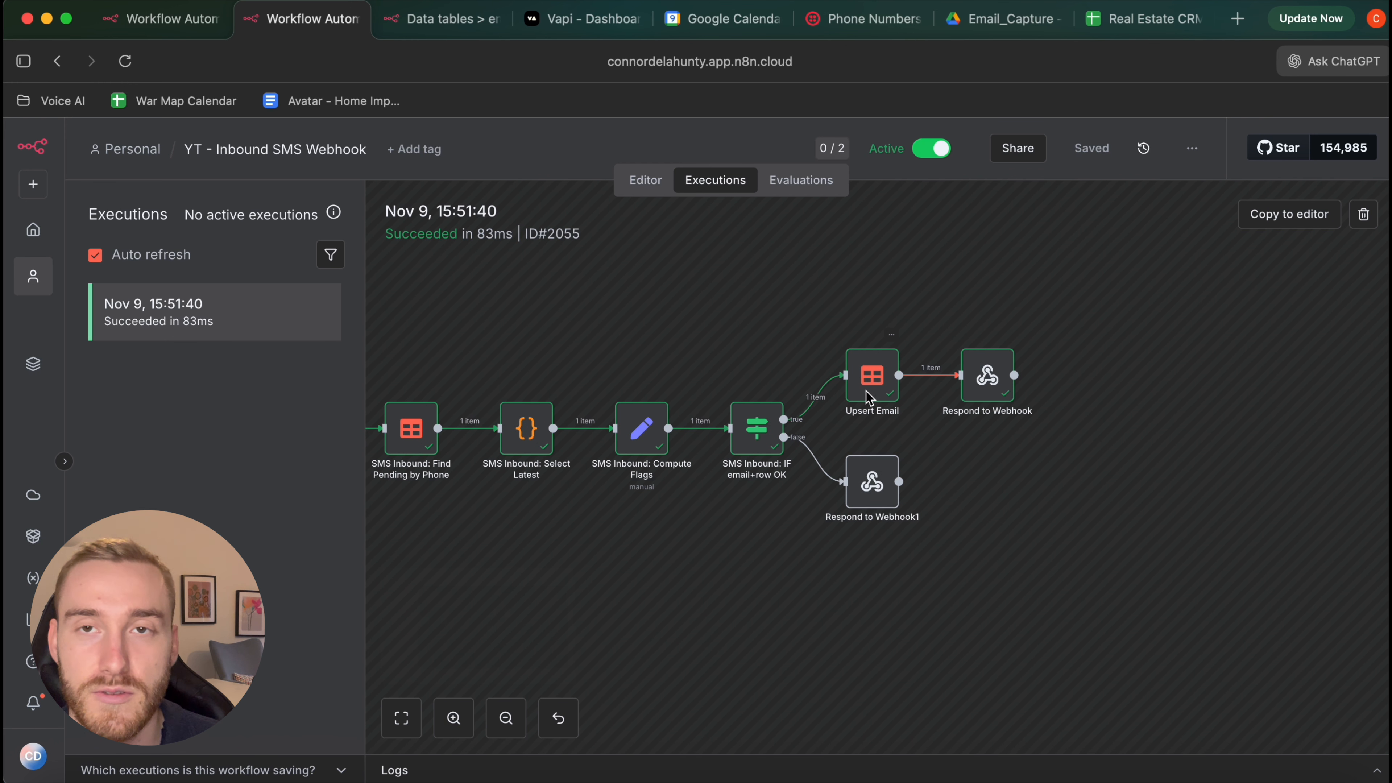
{"action": "key", "text": "ctrl+Tab"}
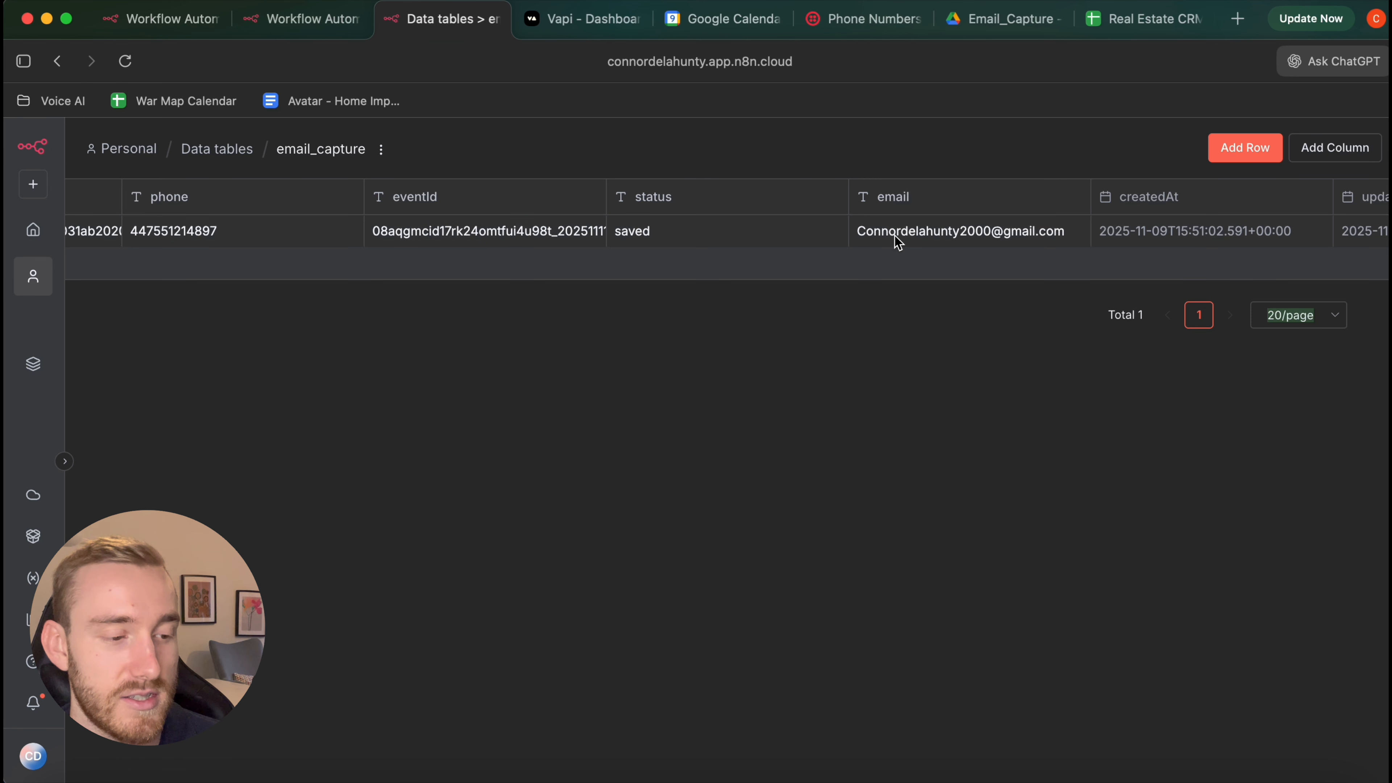
Open Email Capture YT's Nov 9 15:51:53 run, which succeeded in 2.957s through Save: Respond OK to Vapi
{"action": "left_click", "coordinate": [174, 24]}
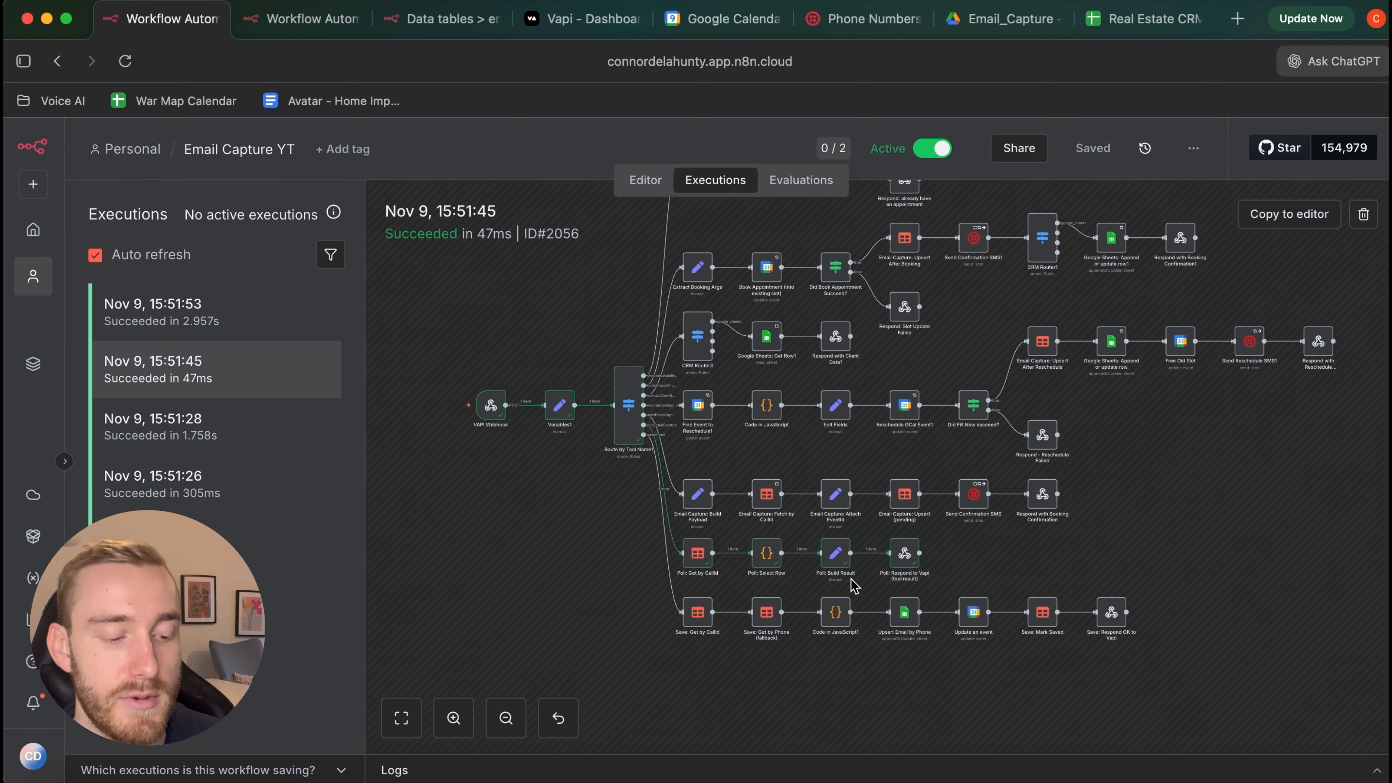
{"action": "scroll", "coordinate": [852, 582], "scroll_direction": "up", "scroll_amount": 2}
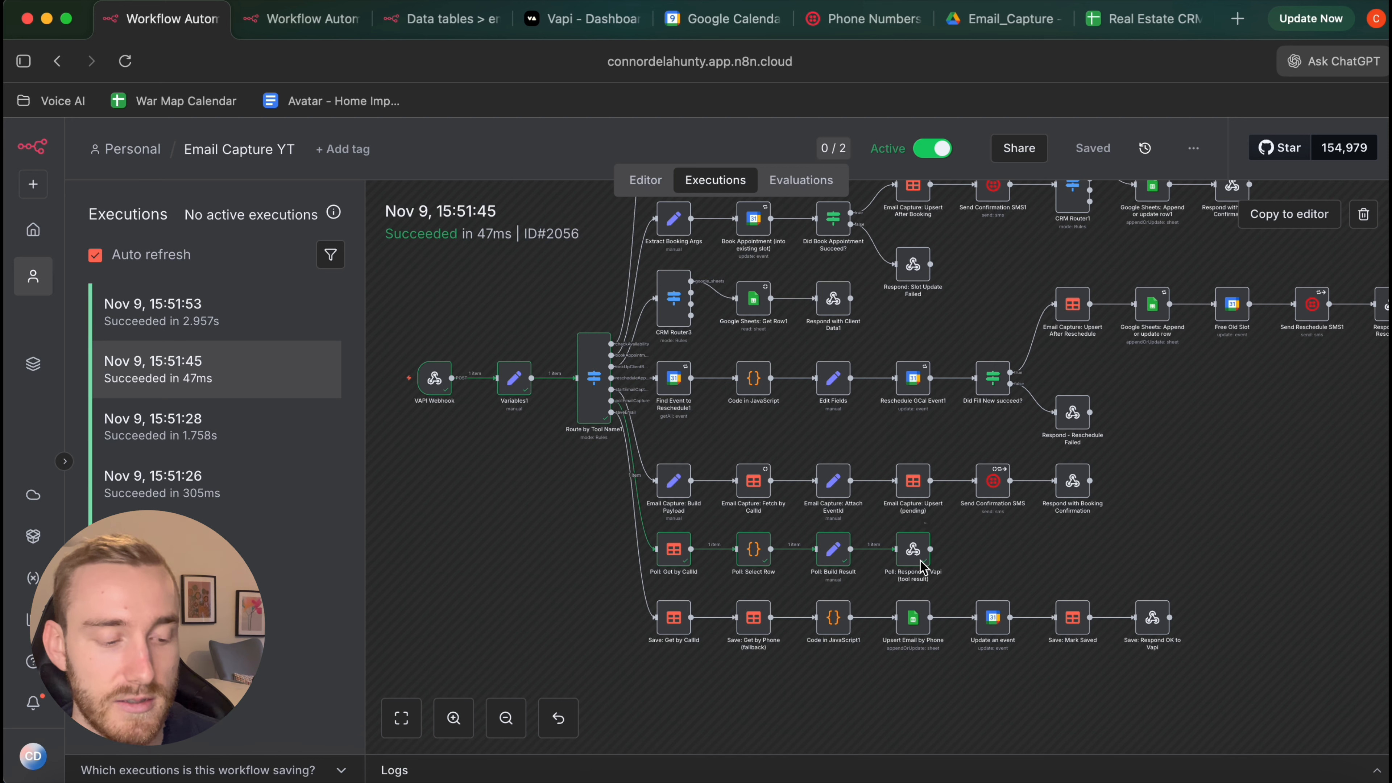
{"action": "left_click", "coordinate": [258, 318]}
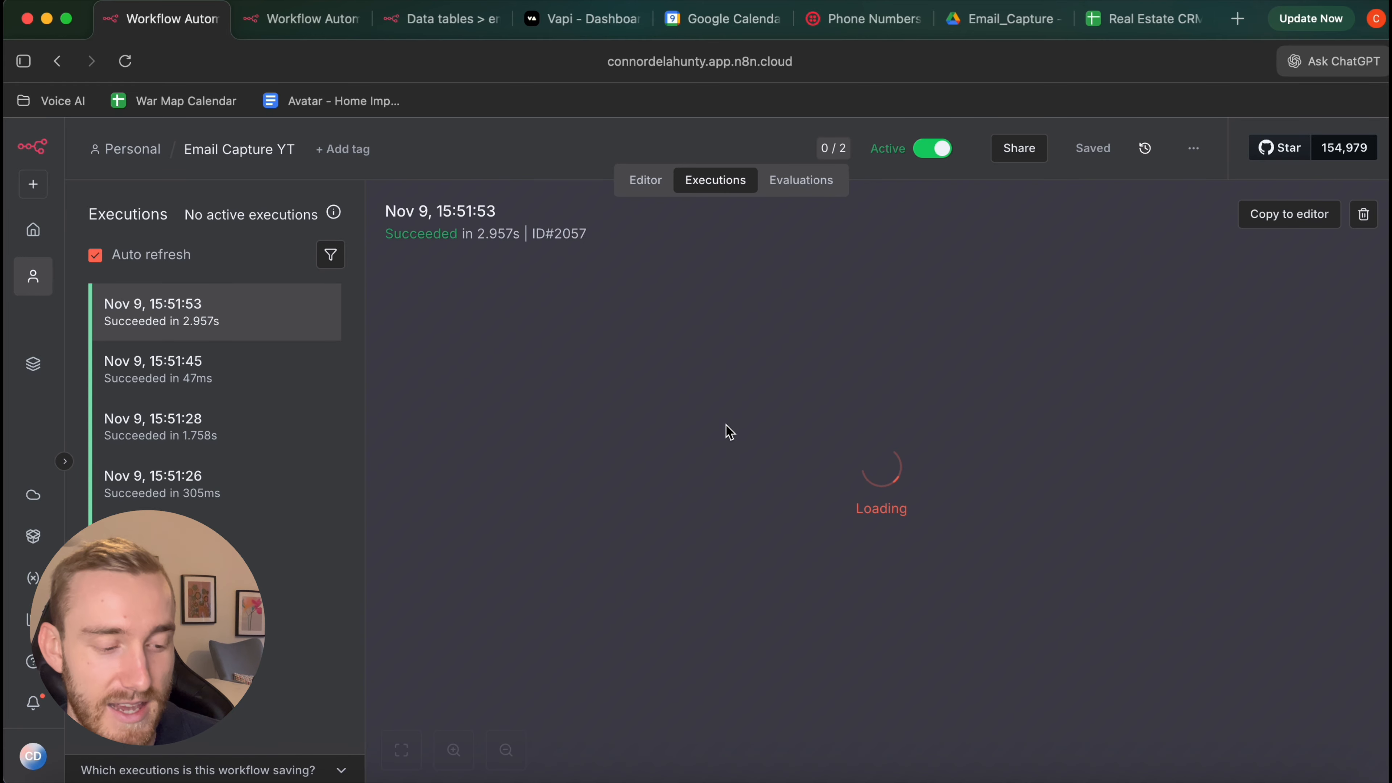
{"action": "scroll", "coordinate": [893, 661], "scroll_direction": "up", "scroll_amount": 3}
{"action": "scroll", "coordinate": [767, 647], "scroll_direction": "down", "scroll_amount": 3}
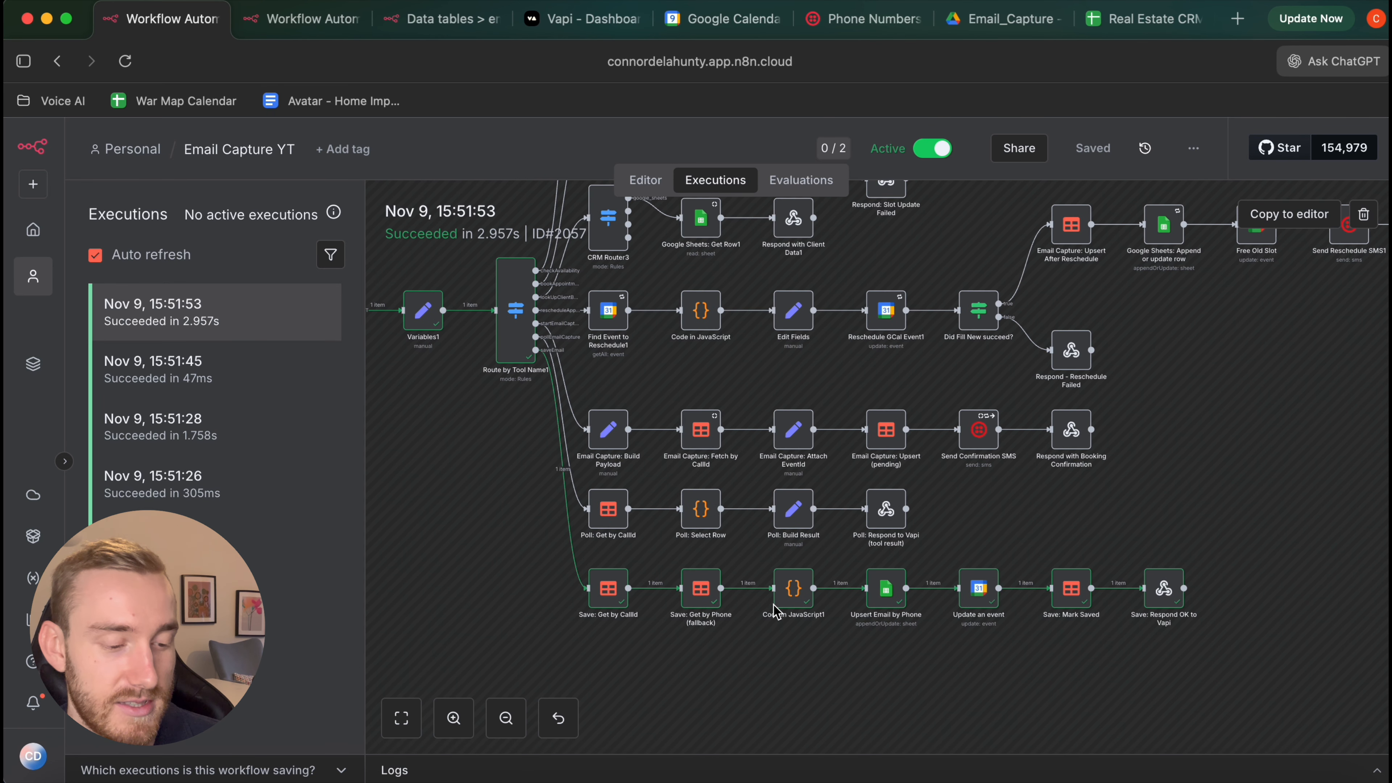
{"action": "left_click", "coordinate": [1130, 24]}
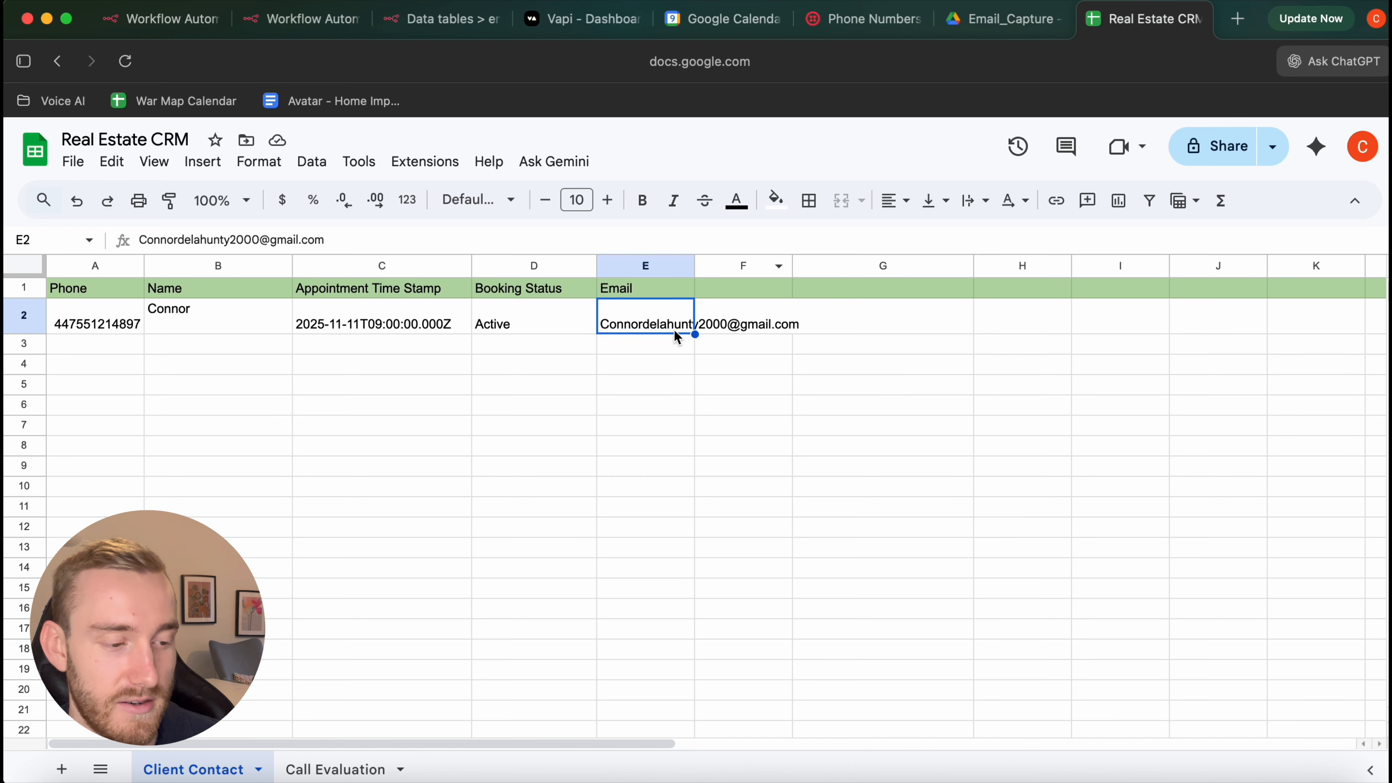
{"action": "left_click", "coordinate": [167, 24]}
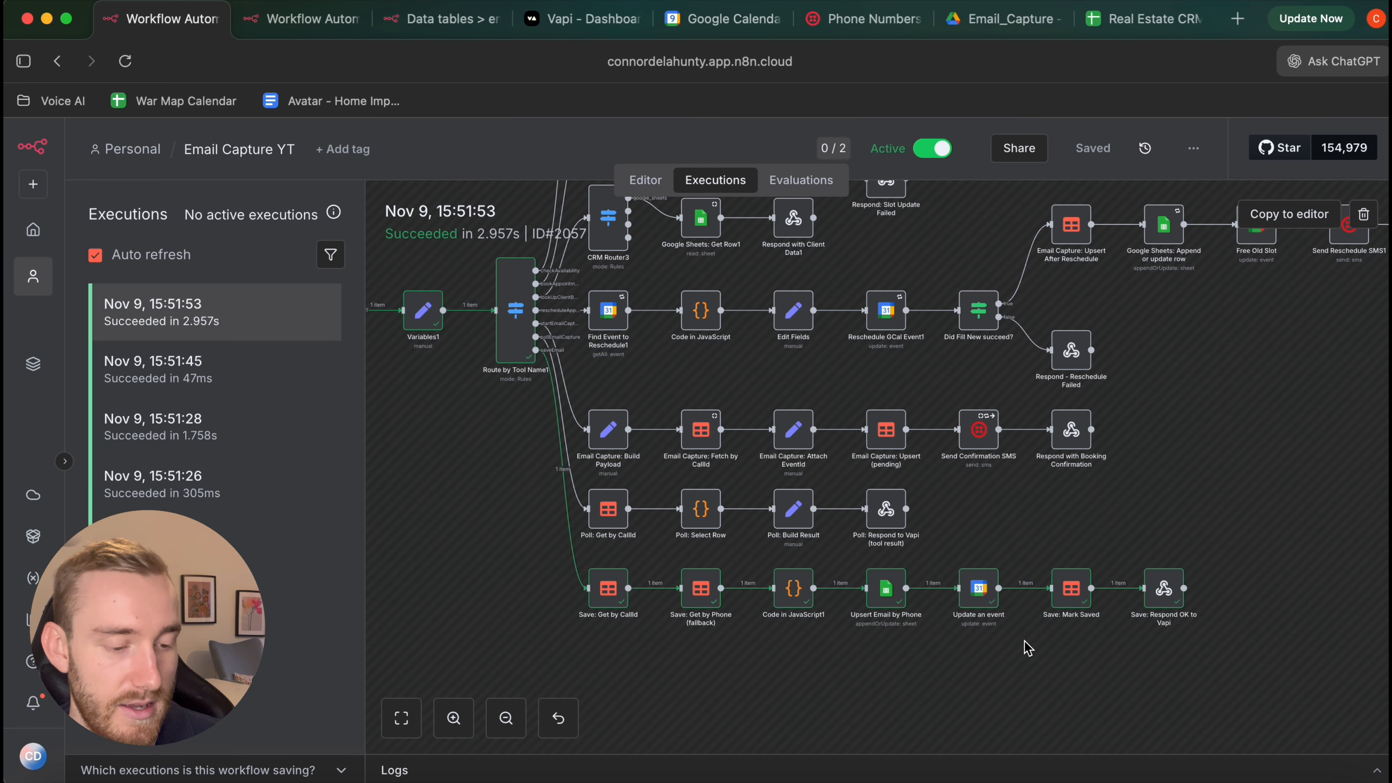
{"action": "left_click", "coordinate": [718, 28]}
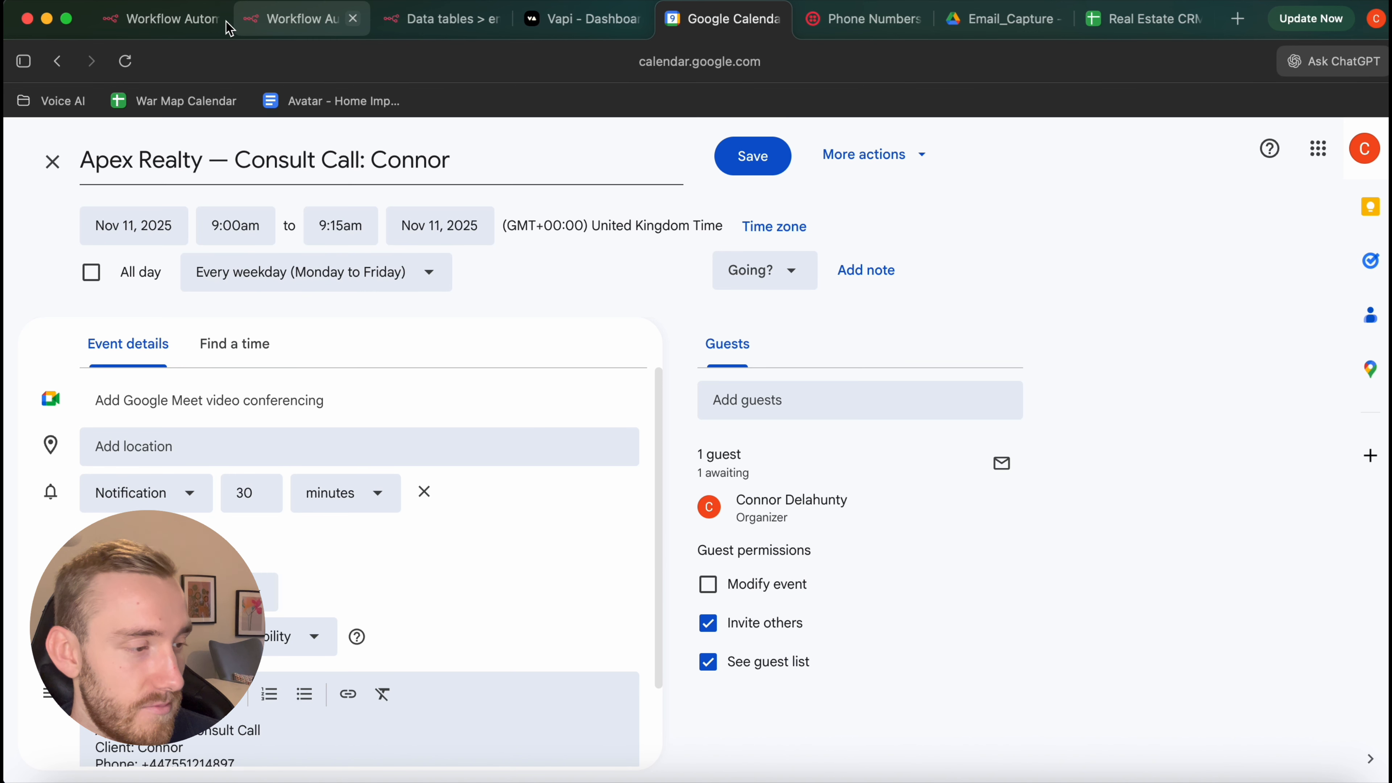
{"action": "left_click", "coordinate": [165, 19]}
{"action": "scroll", "coordinate": [1071, 530], "scroll_direction": "right", "scroll_amount": 2}
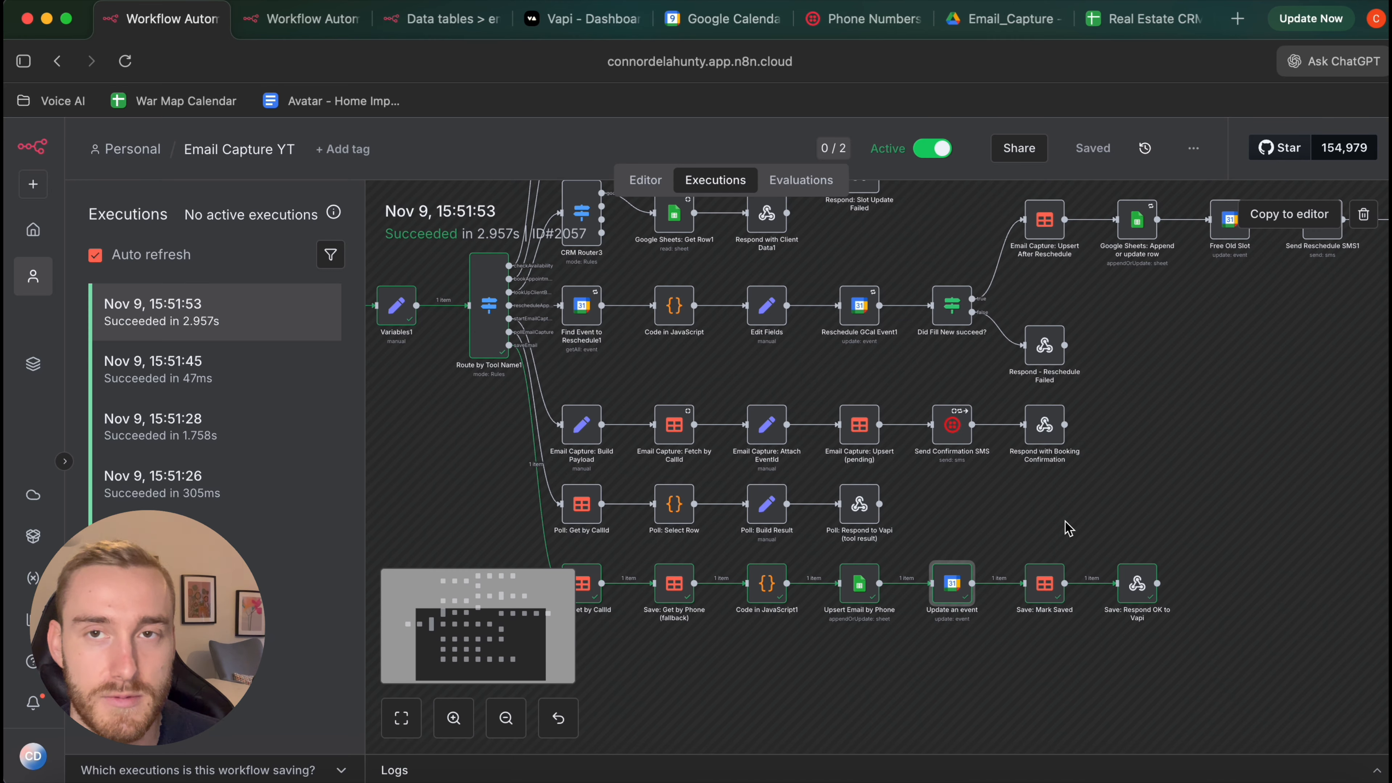